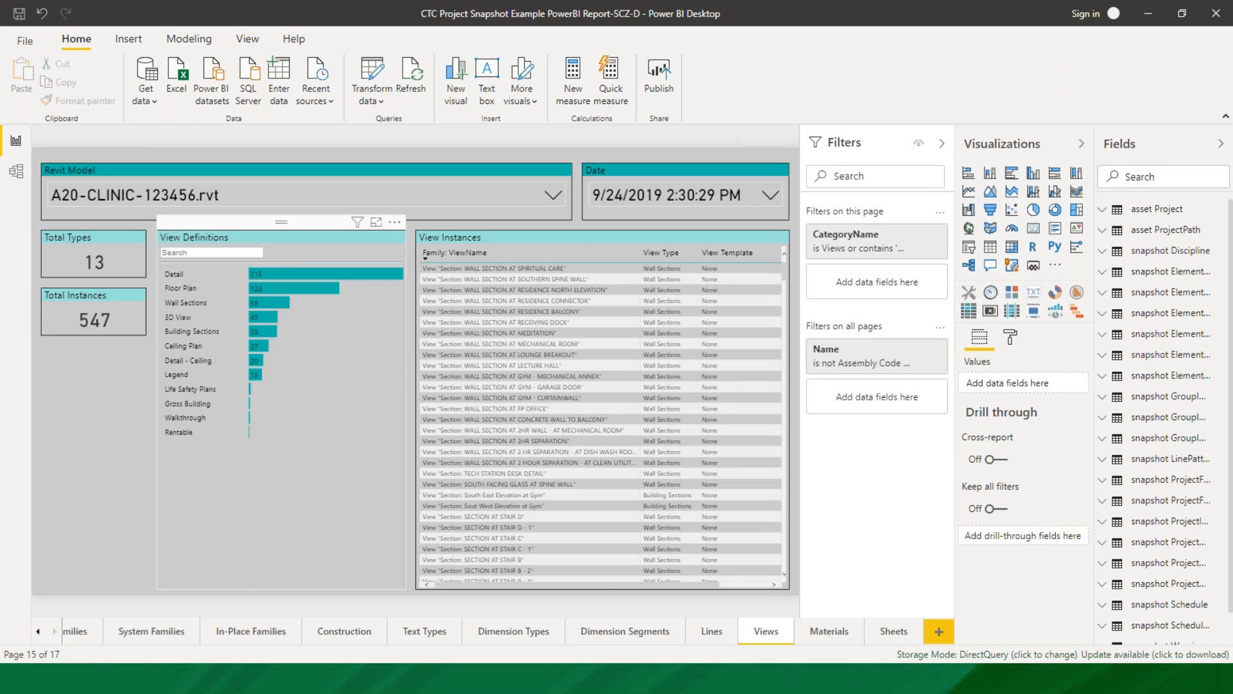
Step: Look over the report's page list and examine the view types and view templates in the Views page's View Instances table
left_click(37, 632)
left_click(37, 634)
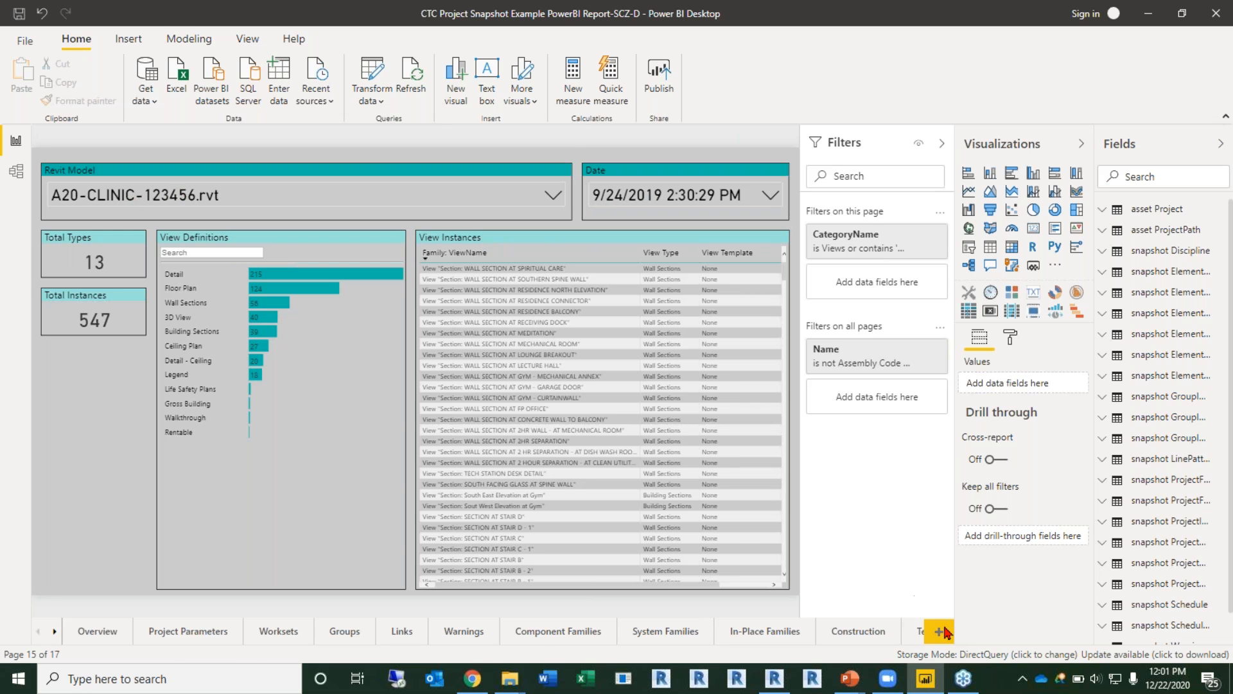
left_click(55, 633)
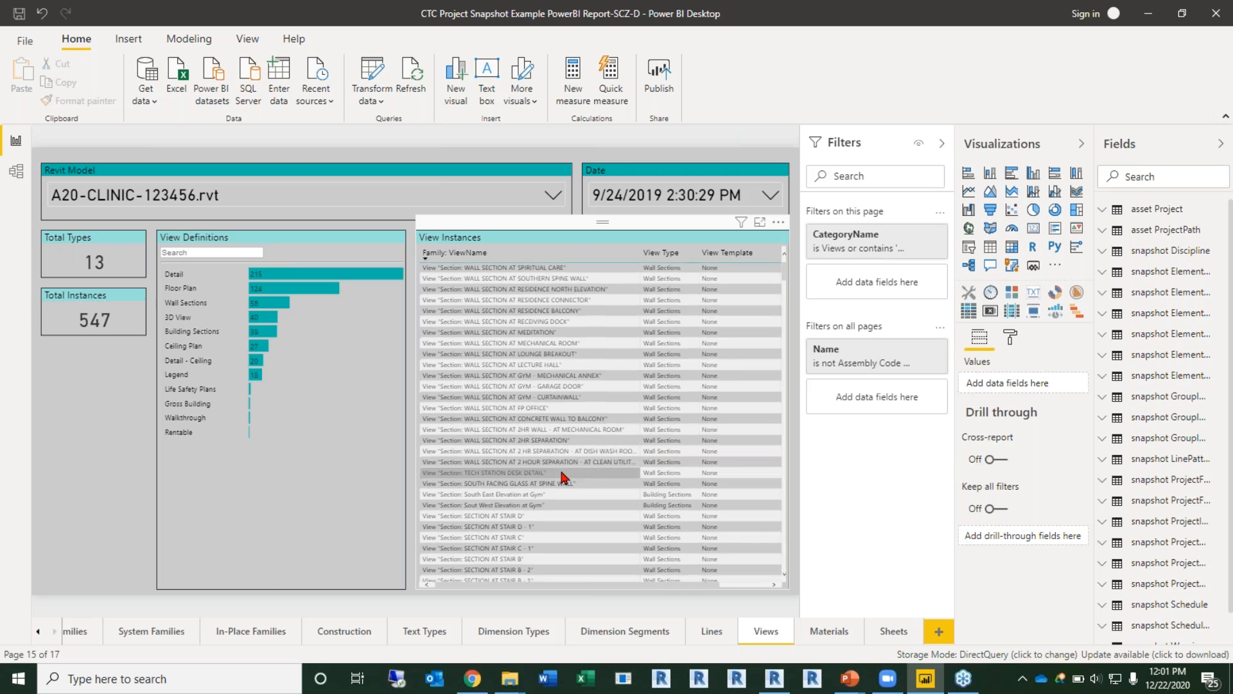
scroll(564, 477, "down", 3)
scroll(564, 411, "down", 7)
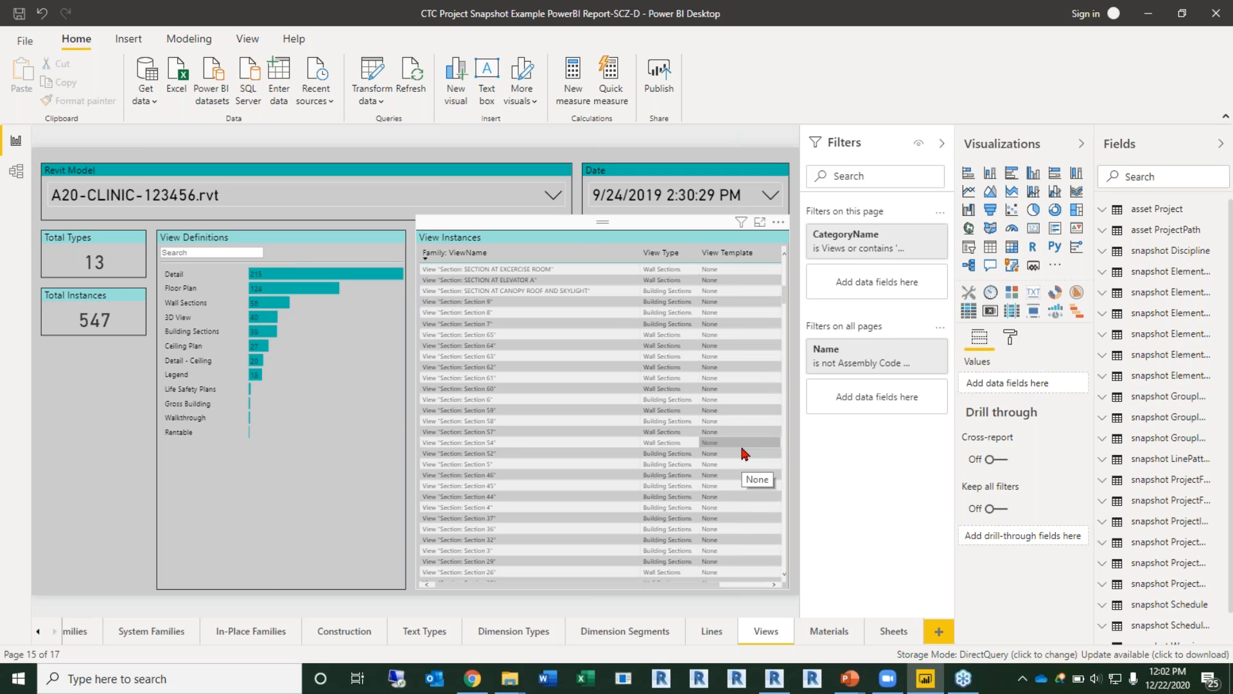
scroll(744, 454, "up", 9)
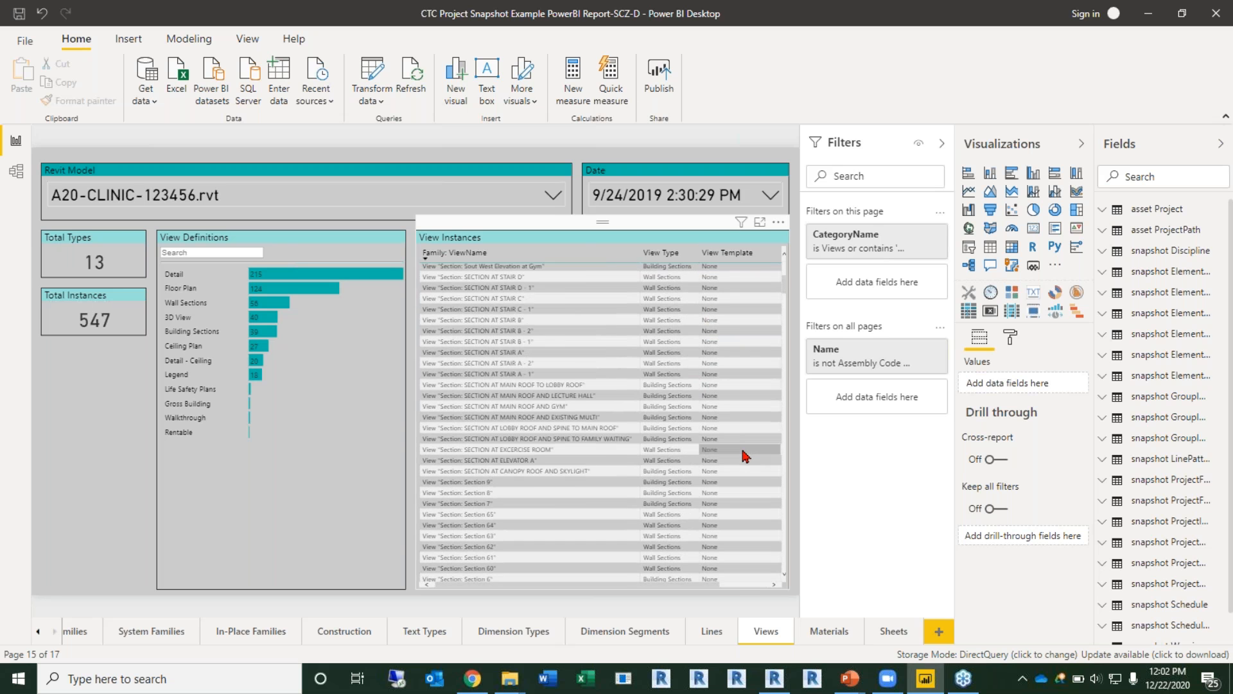
scroll(682, 403, "down", 7)
scroll(682, 403, "down", 15)
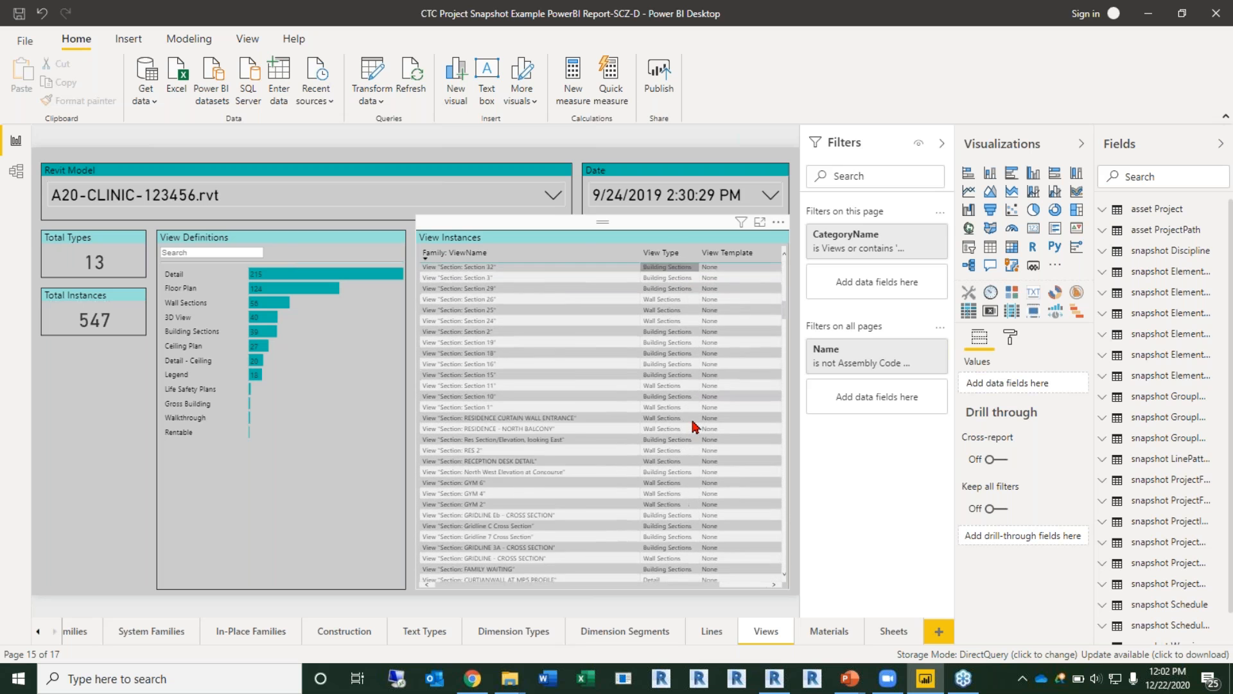
scroll(615, 423, "down", 15)
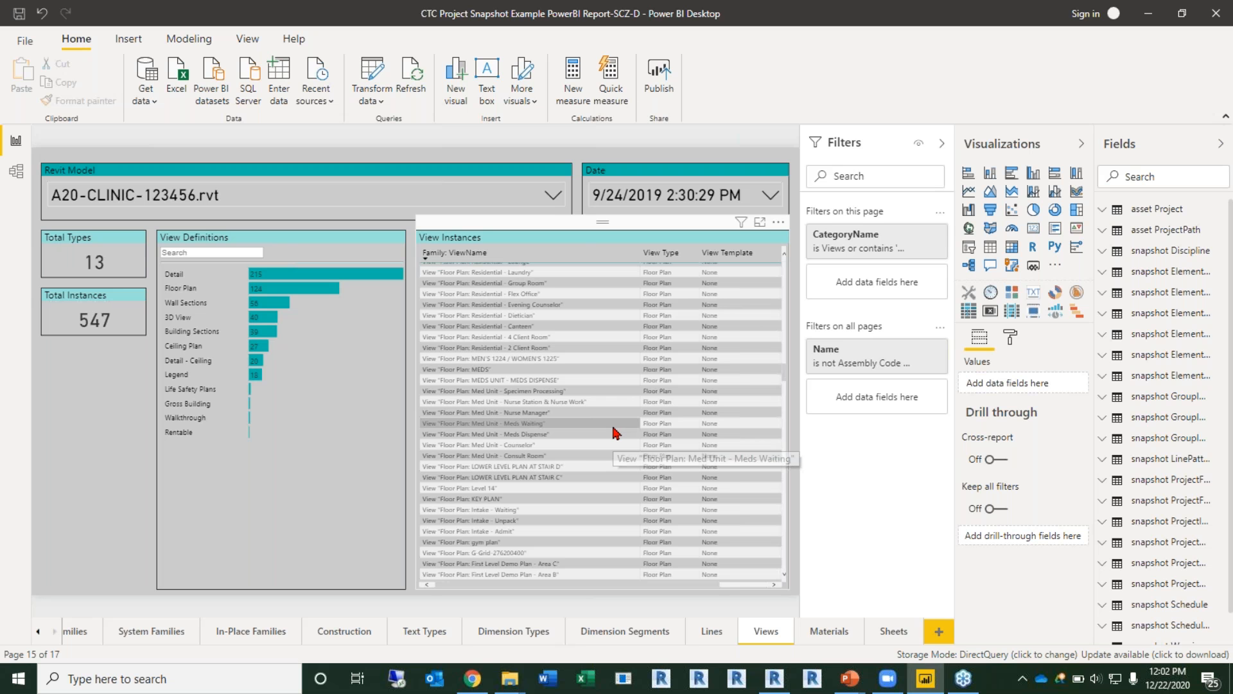
scroll(574, 455, "down", 10)
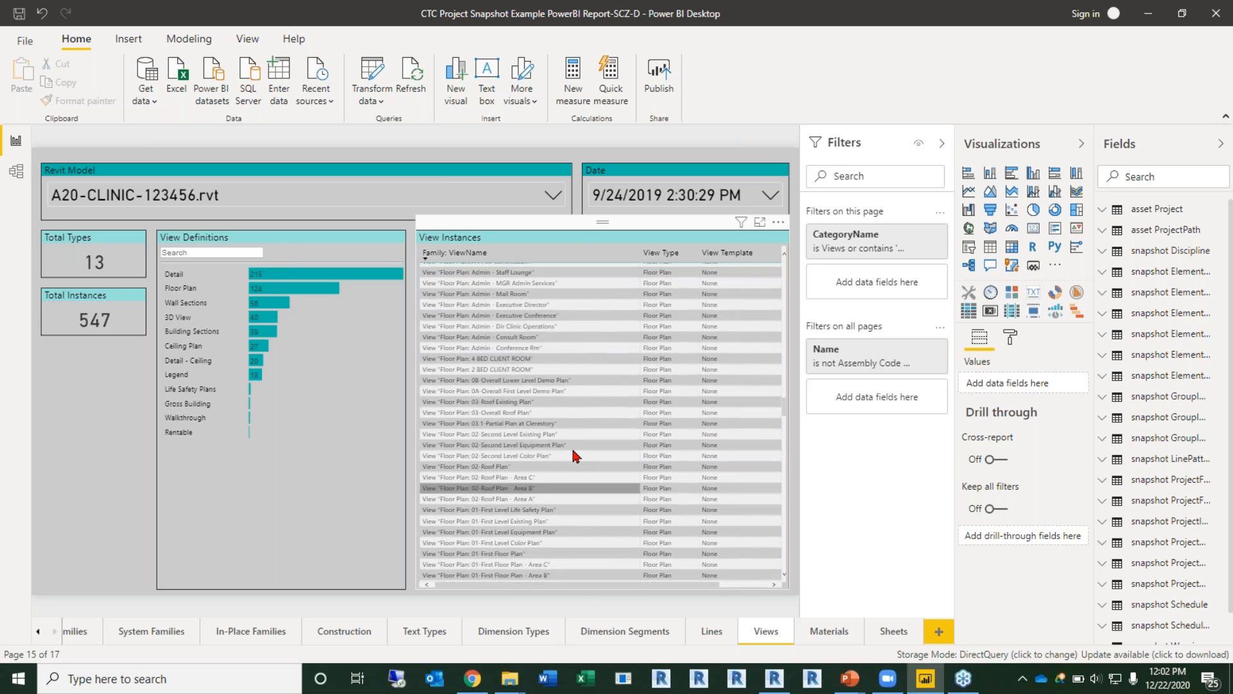
scroll(574, 455, "up", 8)
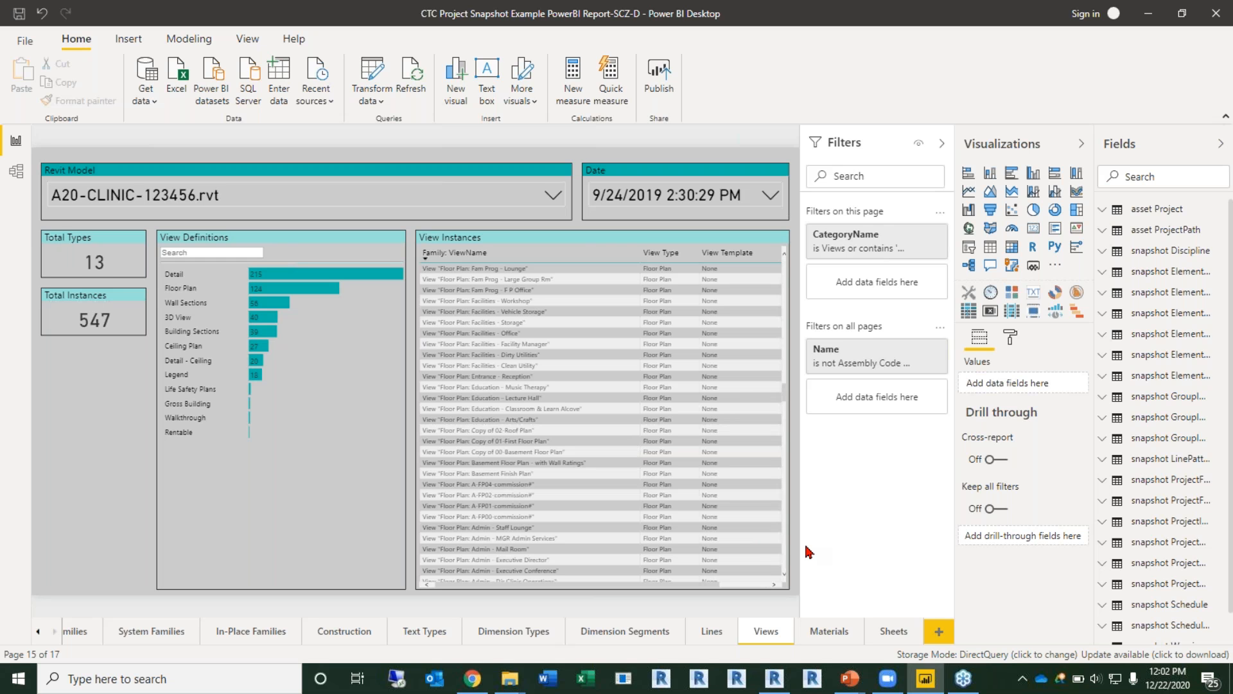
Step: Show the Sheets page and examine its View Definitions chart and the sheet names and creators in its instances table
left_click(891, 632)
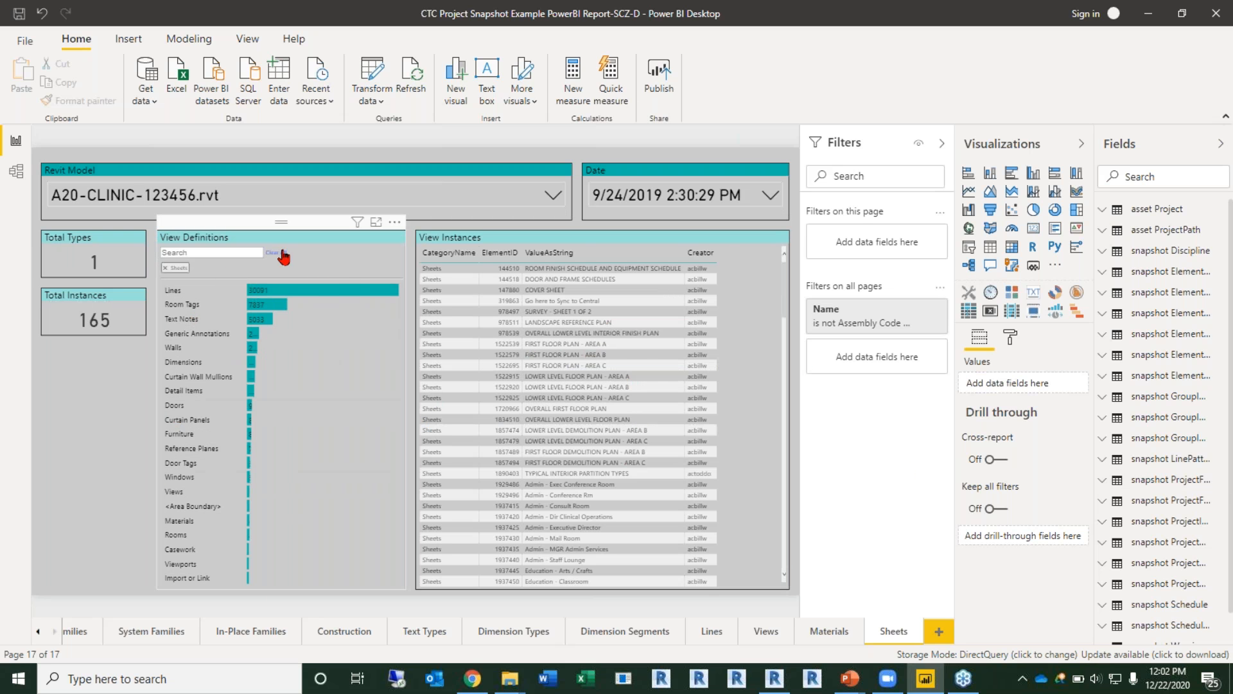
scroll(251, 430, "down", 3)
scroll(251, 435, "down", 5)
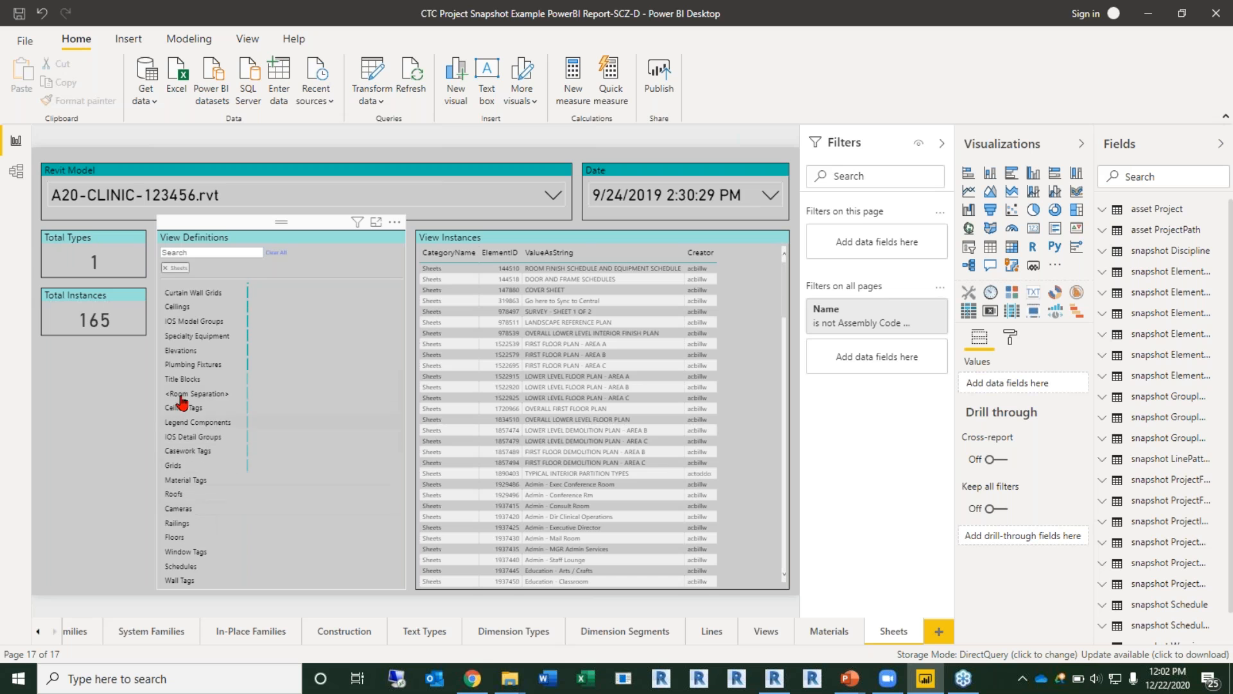
scroll(194, 532, "up", 8)
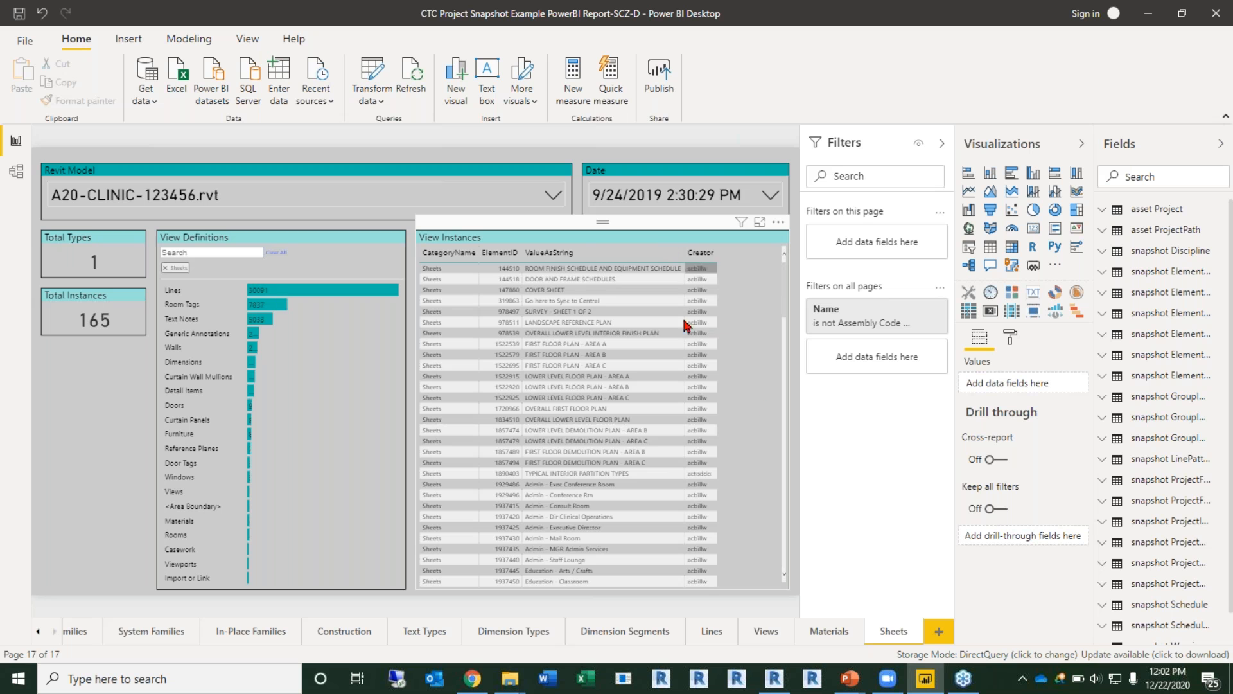
scroll(630, 437, "down", 8)
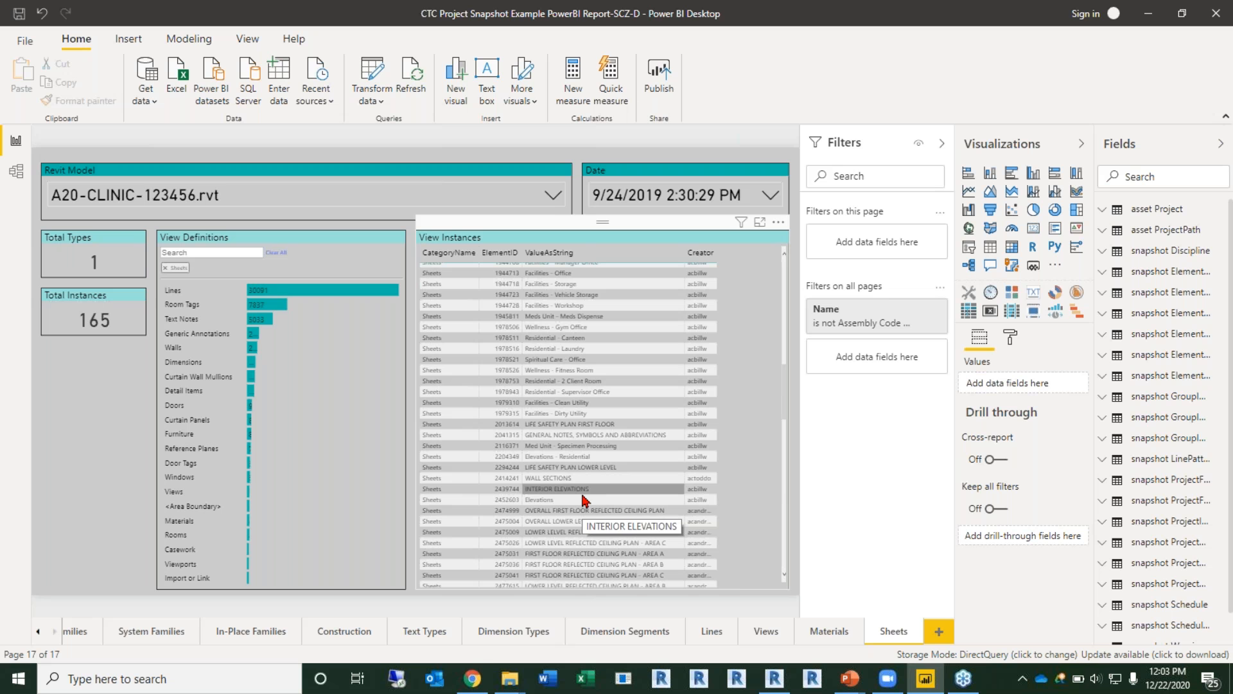
scroll(582, 494, "down", 3)
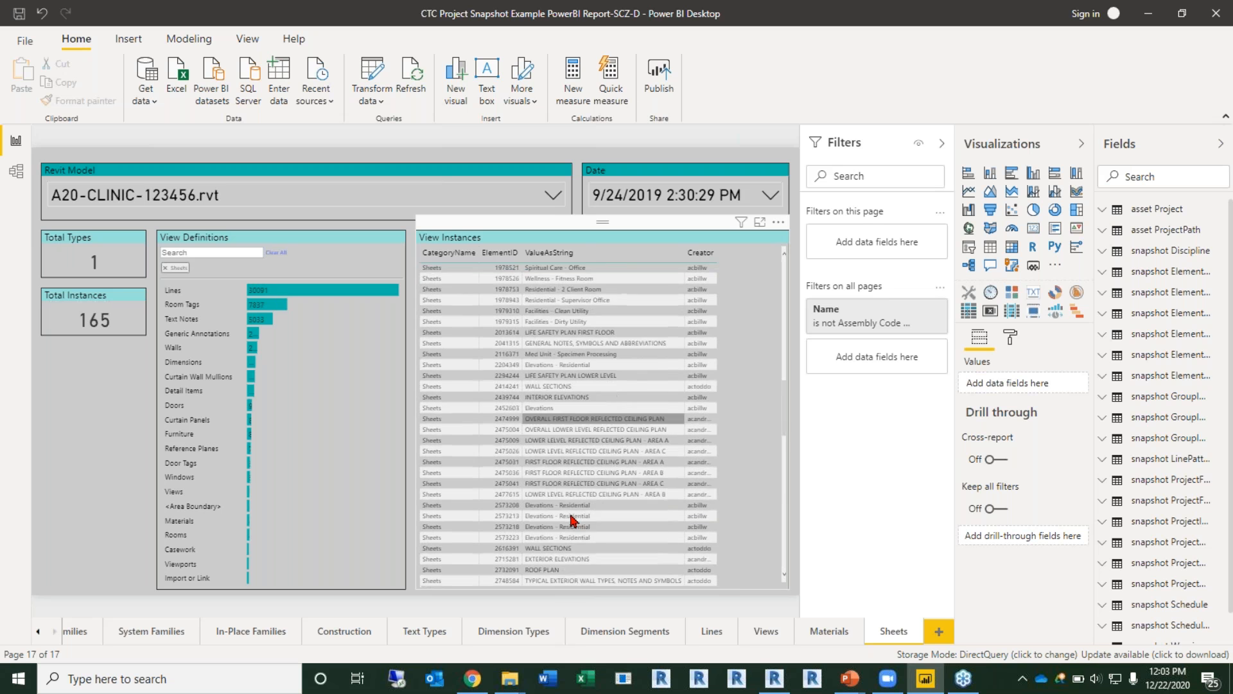
scroll(577, 492, "up", 2)
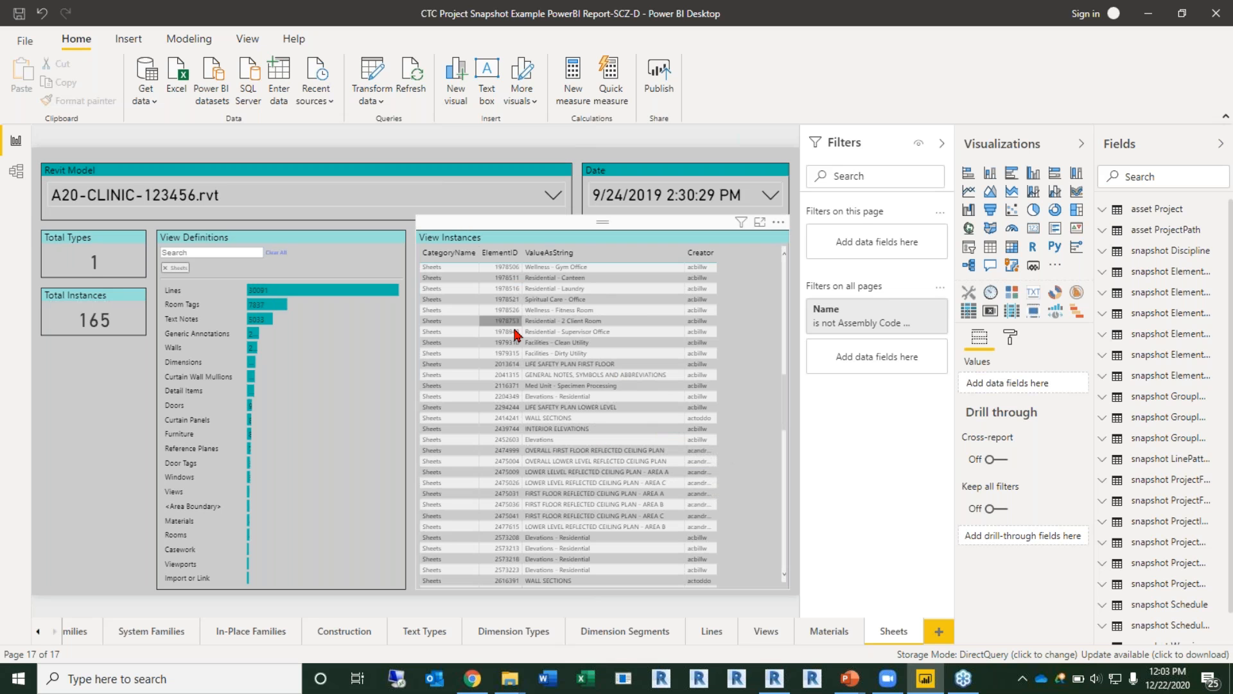
scroll(578, 321, "down", 2)
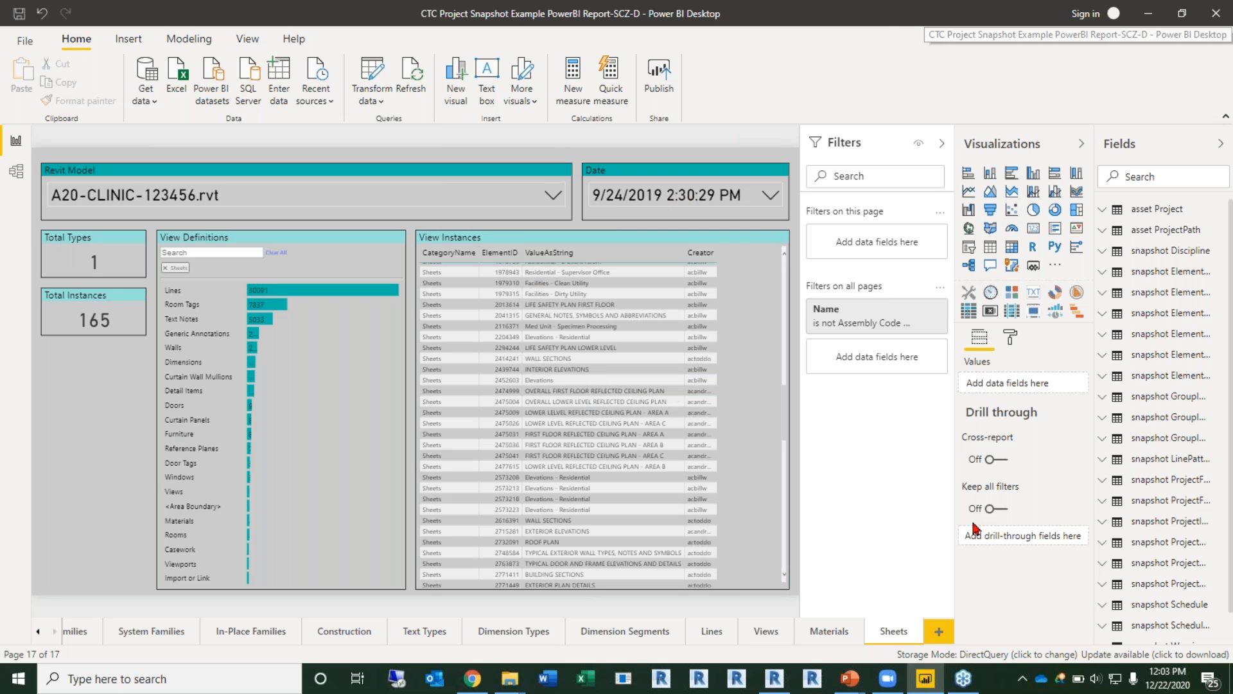
Step: Return to the Views report page and switch to the Revit window with the A20-CLINIC-123456 model
left_click(766, 631)
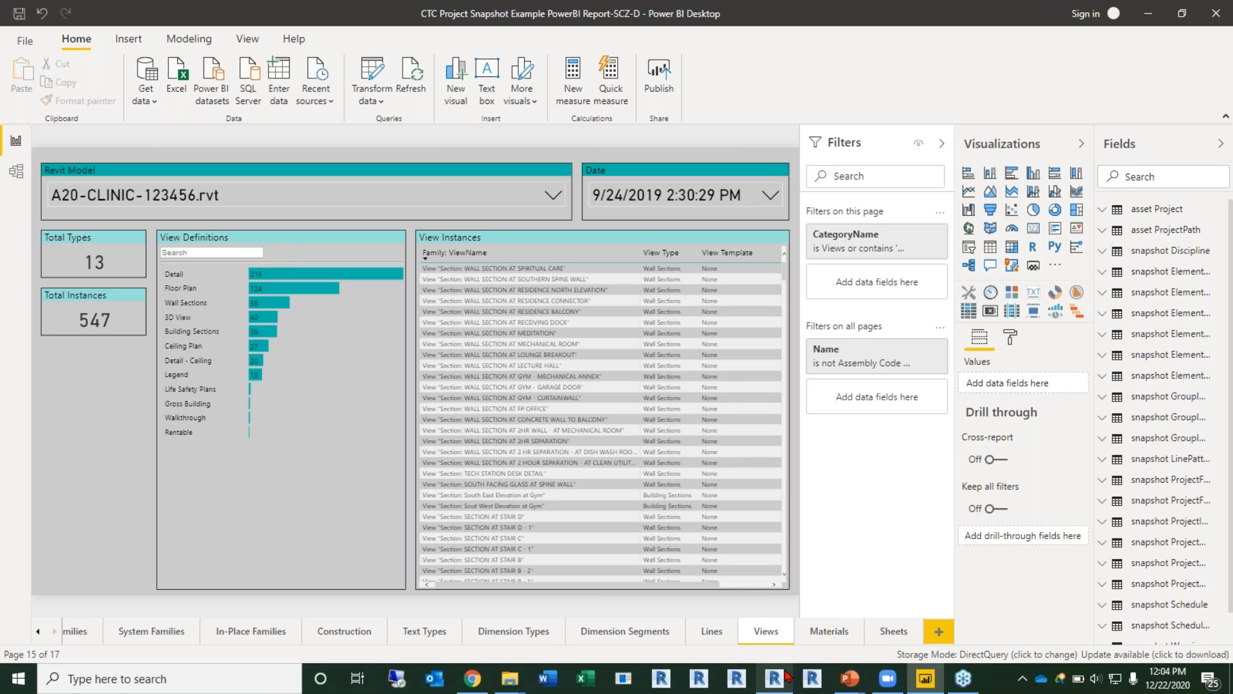
mouse_move(777, 686)
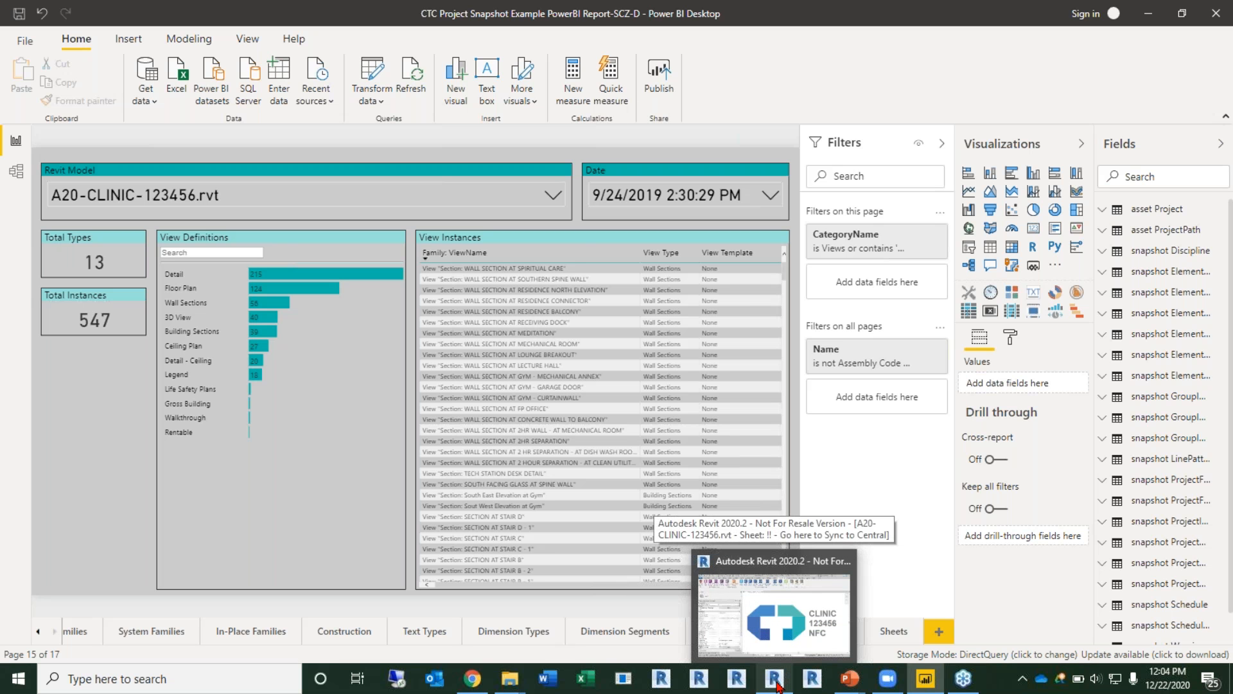
left_click(775, 686)
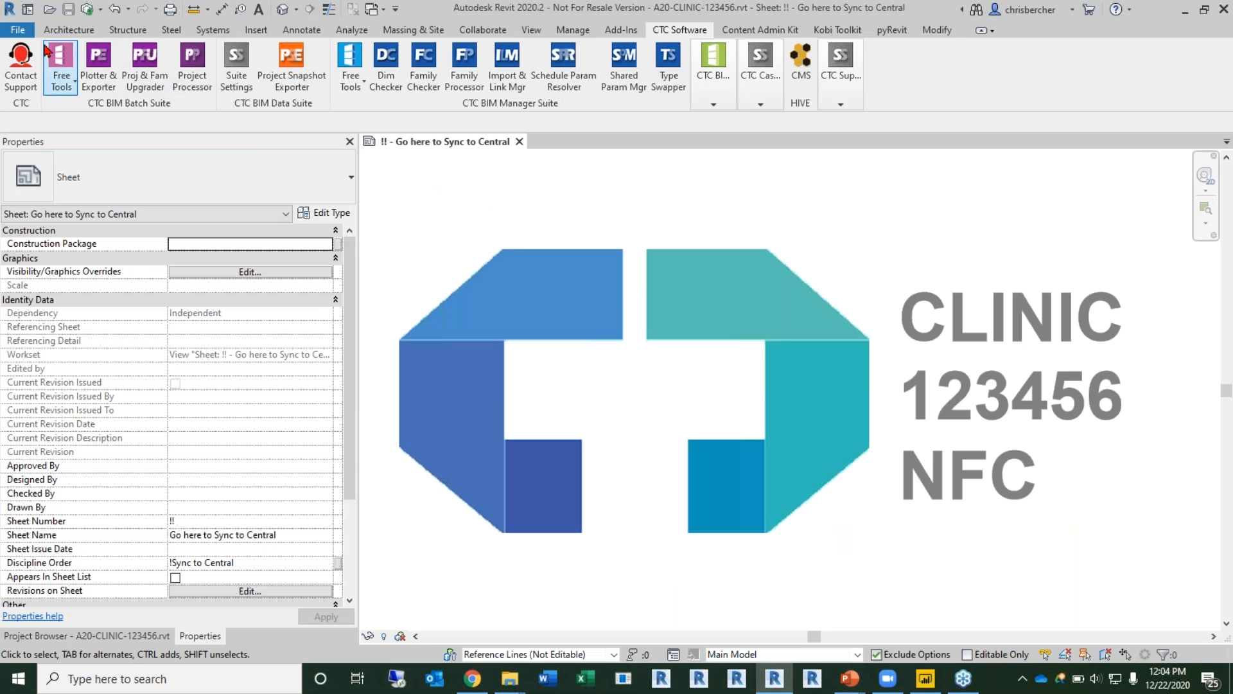
left_click(17, 30)
mouse_move(48, 97)
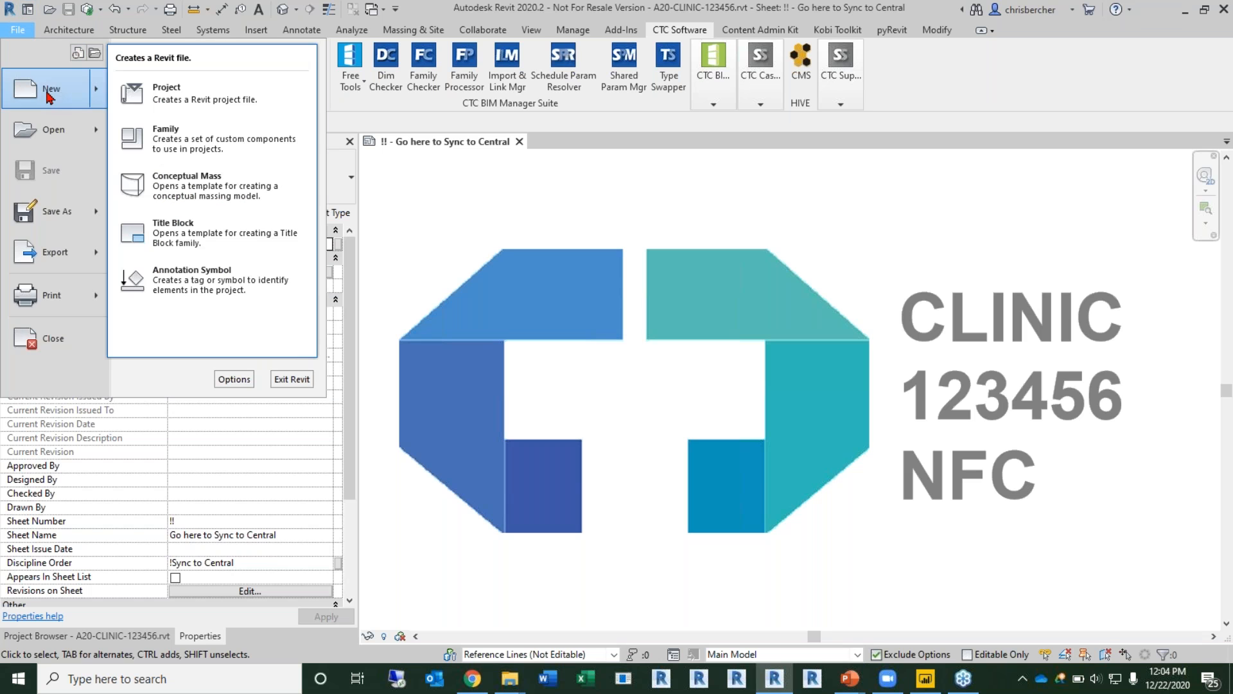
left_click(148, 93)
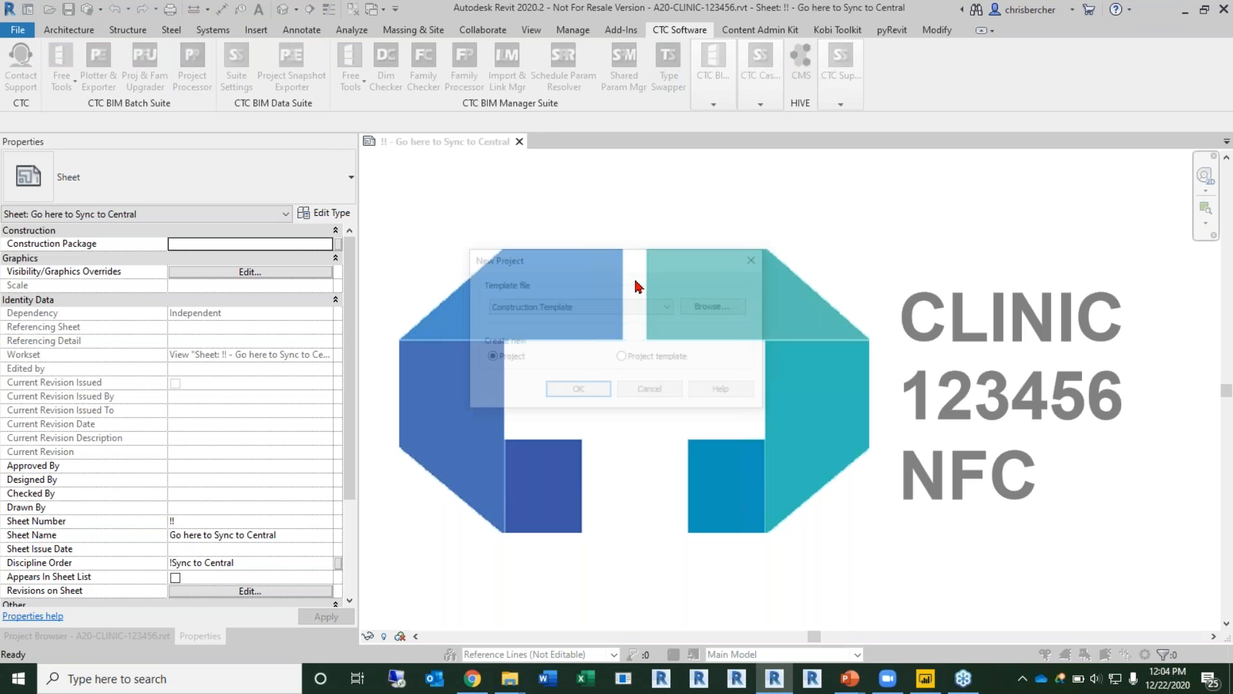
left_click(555, 307)
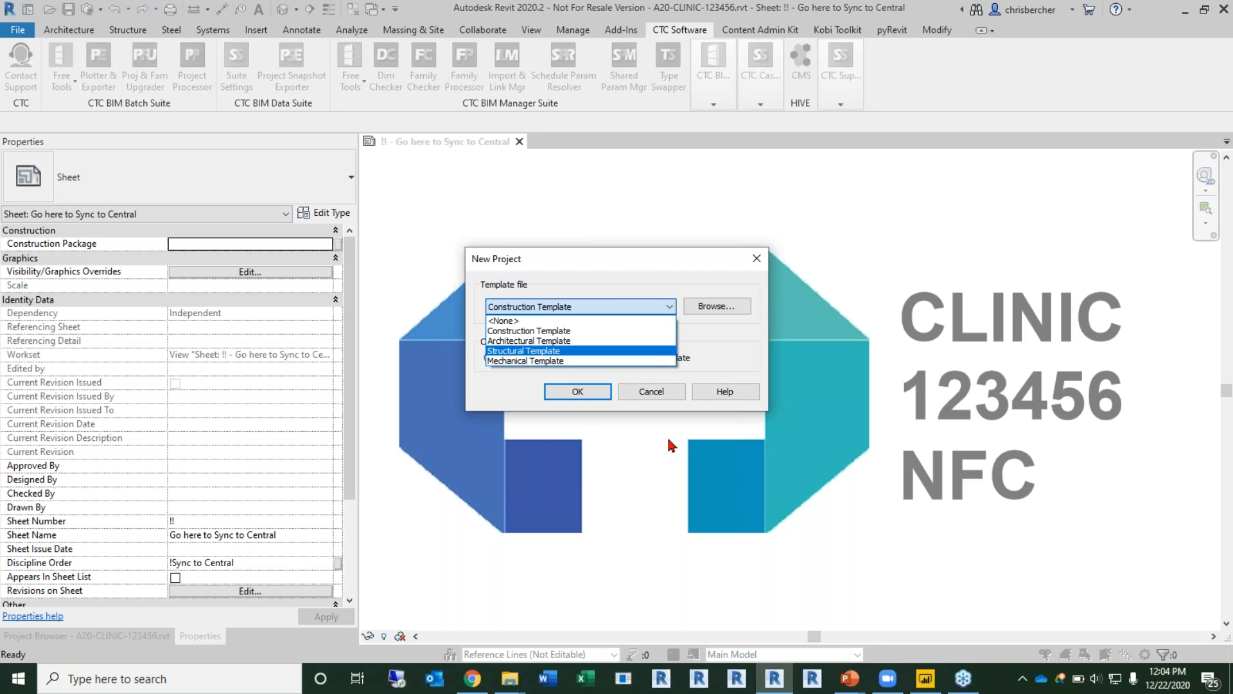
left_click(649, 402)
left_click(651, 392)
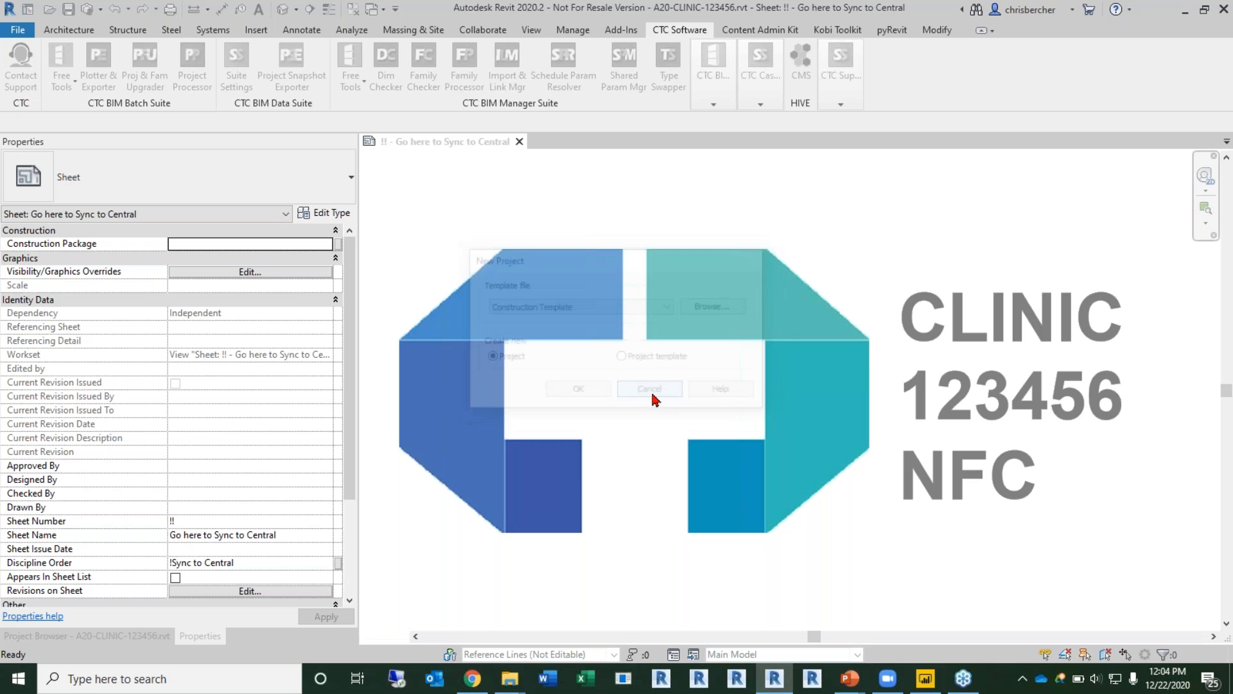
Step: Start opening an existing project and browse to the !RET Demo folder on the C: drive
left_click(51, 10)
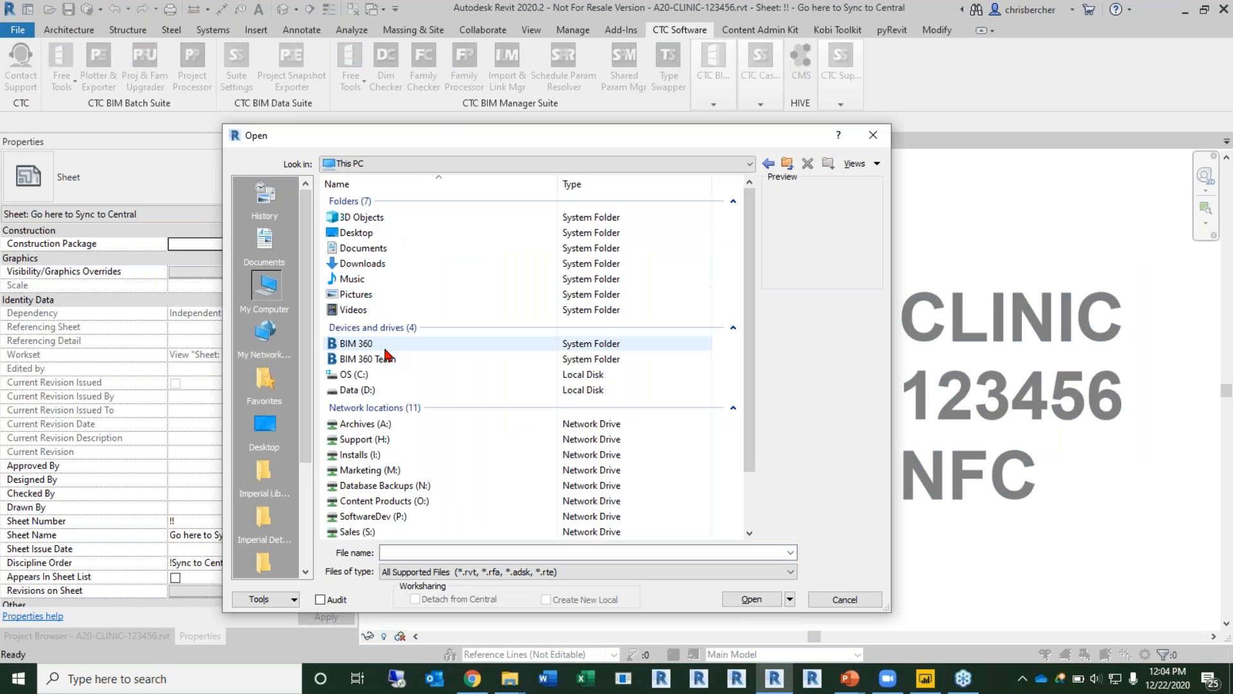
double_click(384, 375)
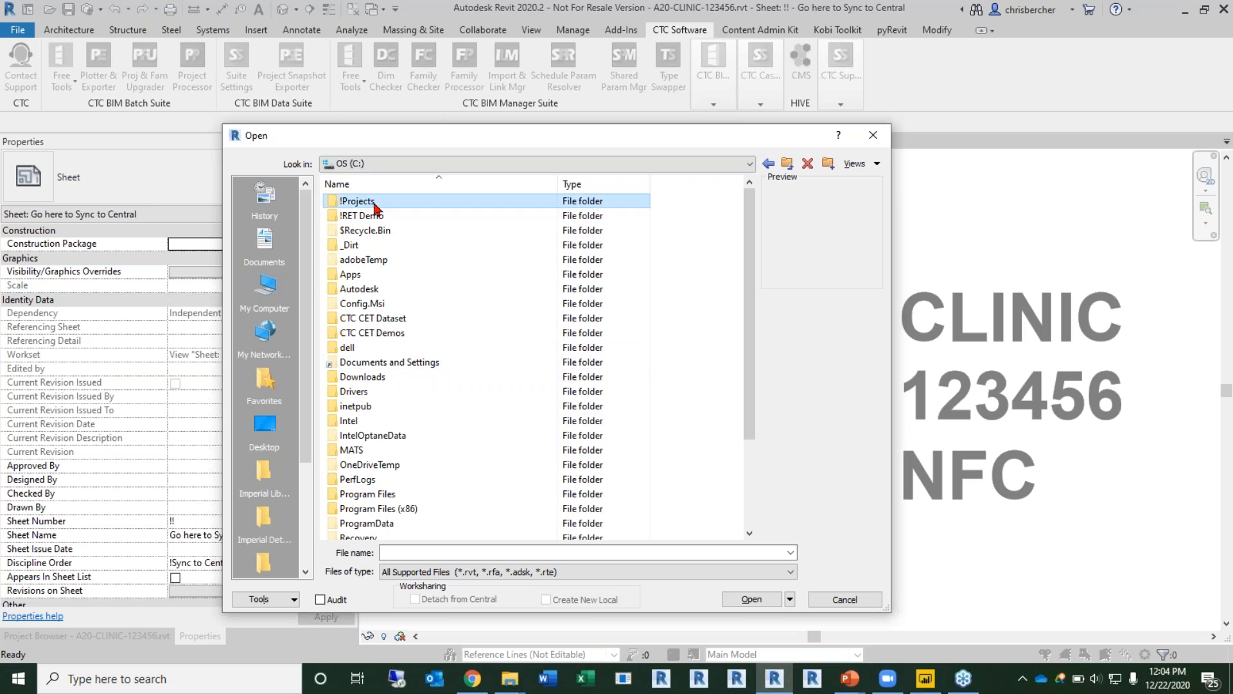
double_click(372, 200)
left_click(768, 163)
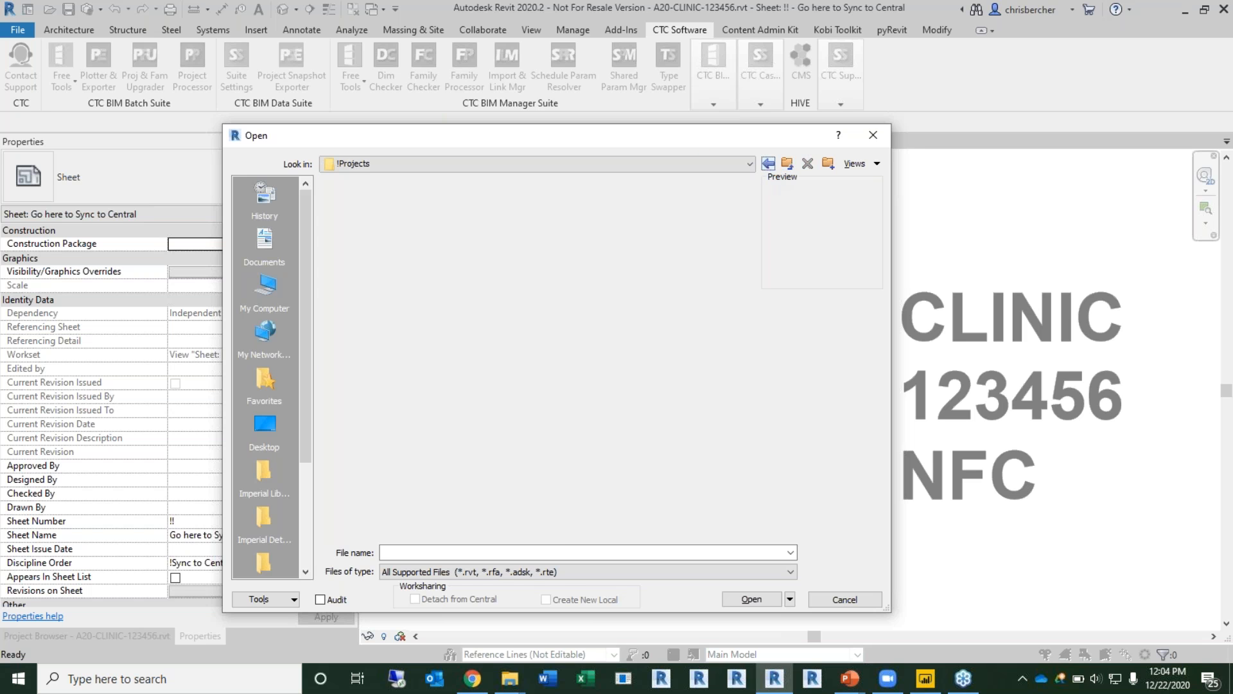
double_click(412, 217)
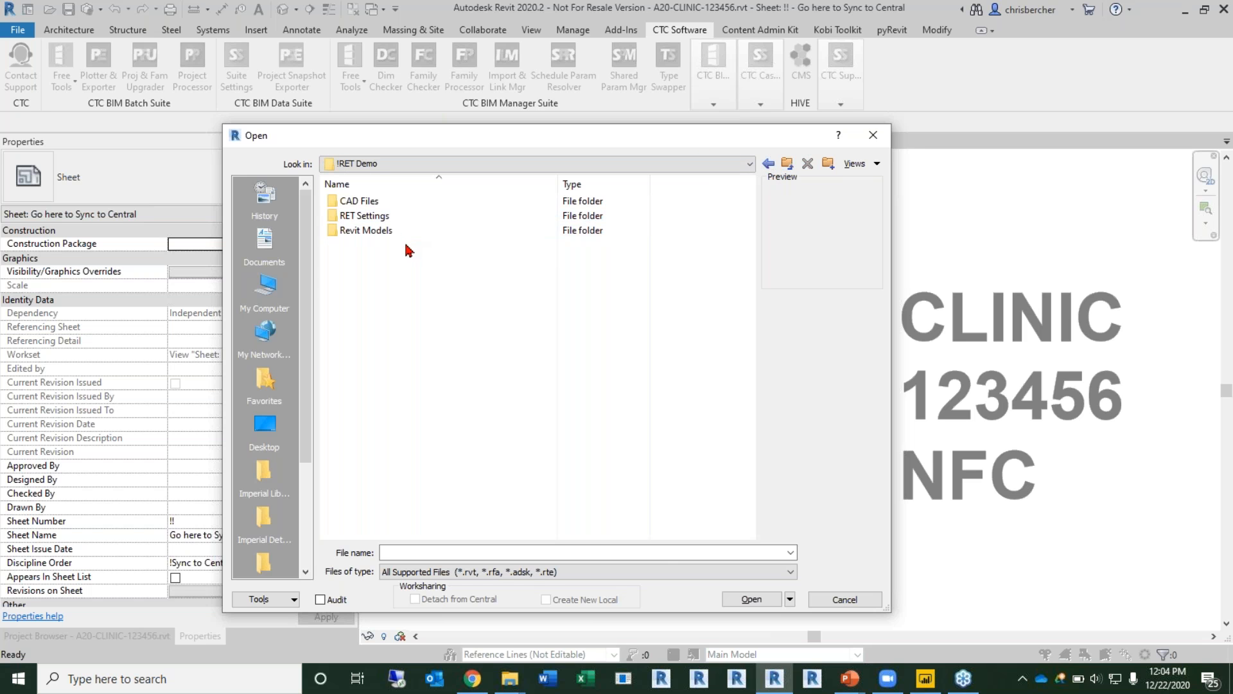
double_click(370, 232)
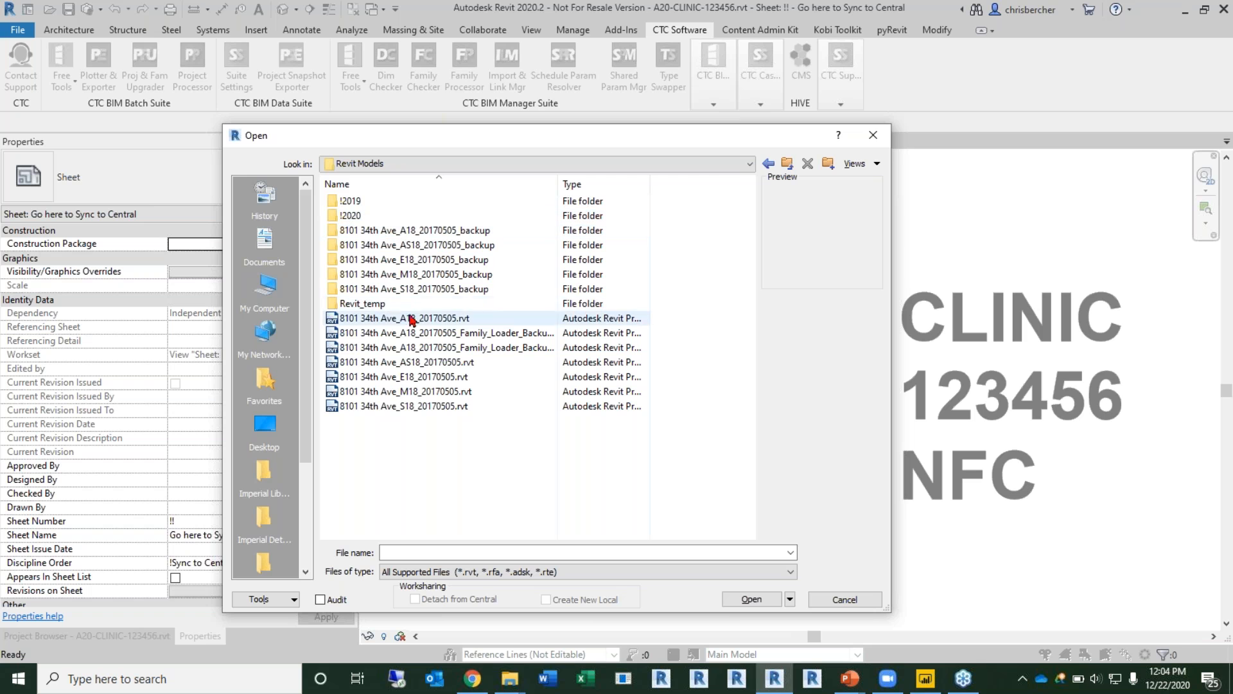
left_click(786, 164)
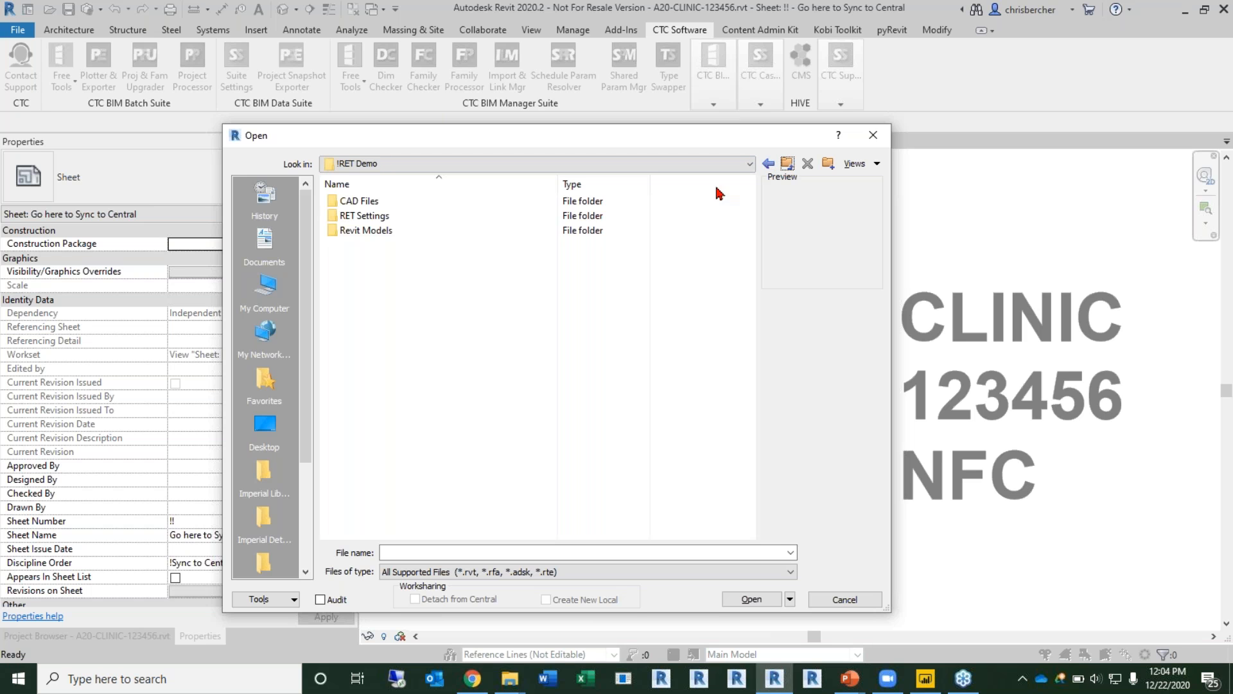
Step: Open A20_Starter Project_Detach and Saveas.rvt from the View Creator folder under RET Settings, detached from central and without creating a new local
double_click(435, 219)
left_click(378, 379)
double_click(377, 379)
left_click(416, 333)
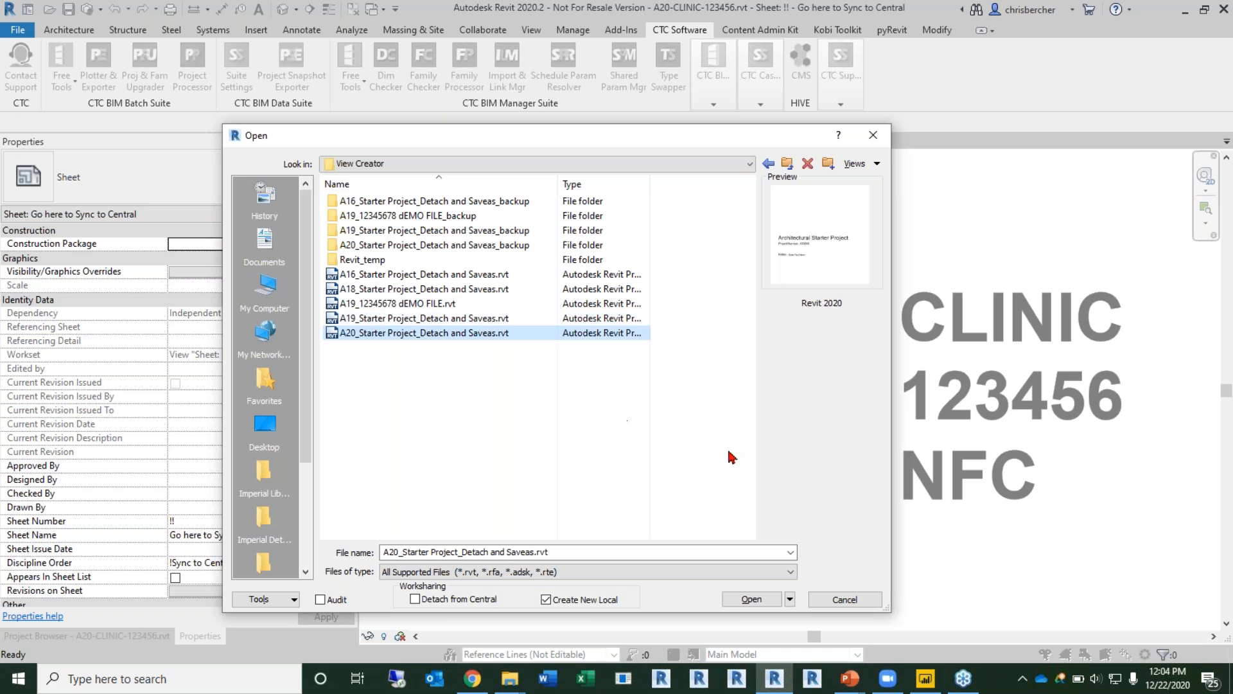
left_click(578, 601)
left_click(494, 602)
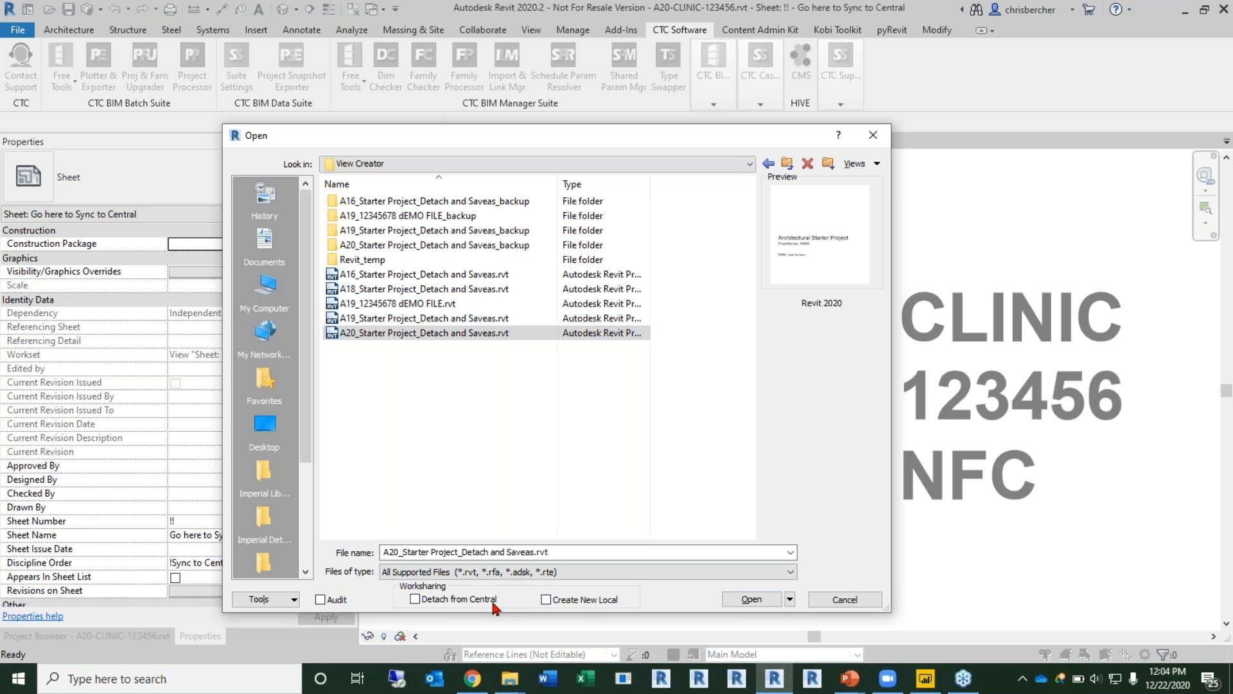
left_click(751, 599)
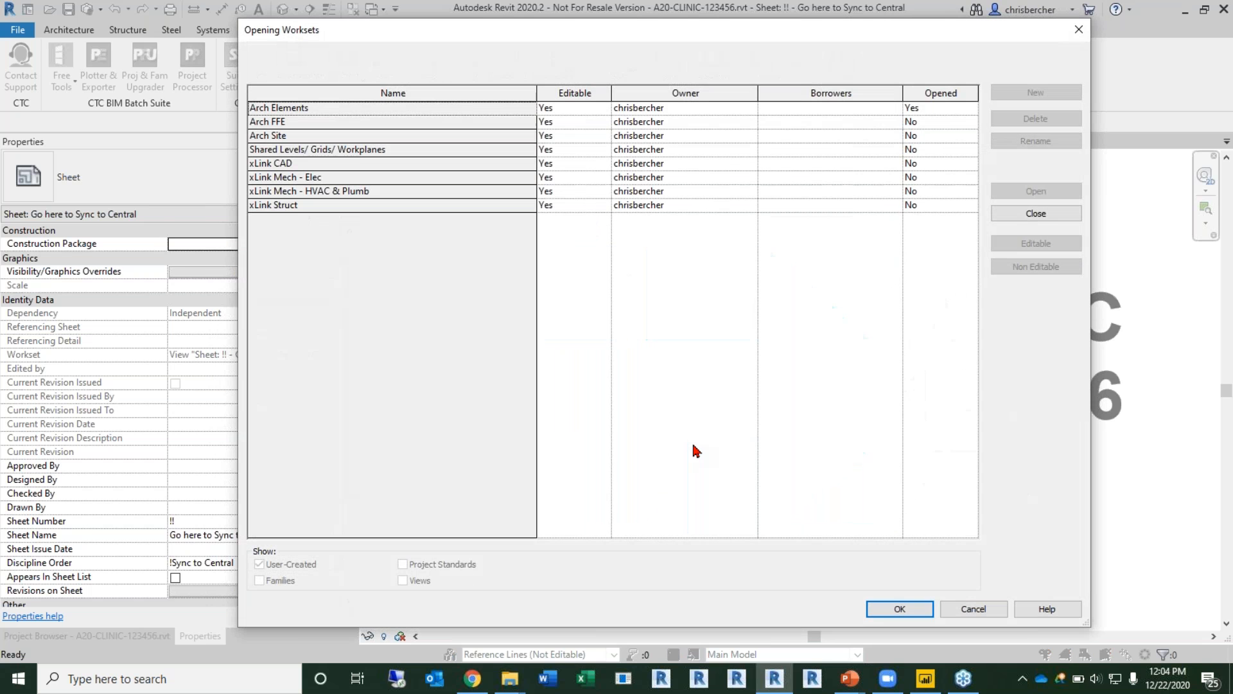
Step: Load the starter project with all worksets from Arch Elements to xLink Struct opened, and show its Project Browser
left_click(334, 106)
left_click(504, 205, "shift")
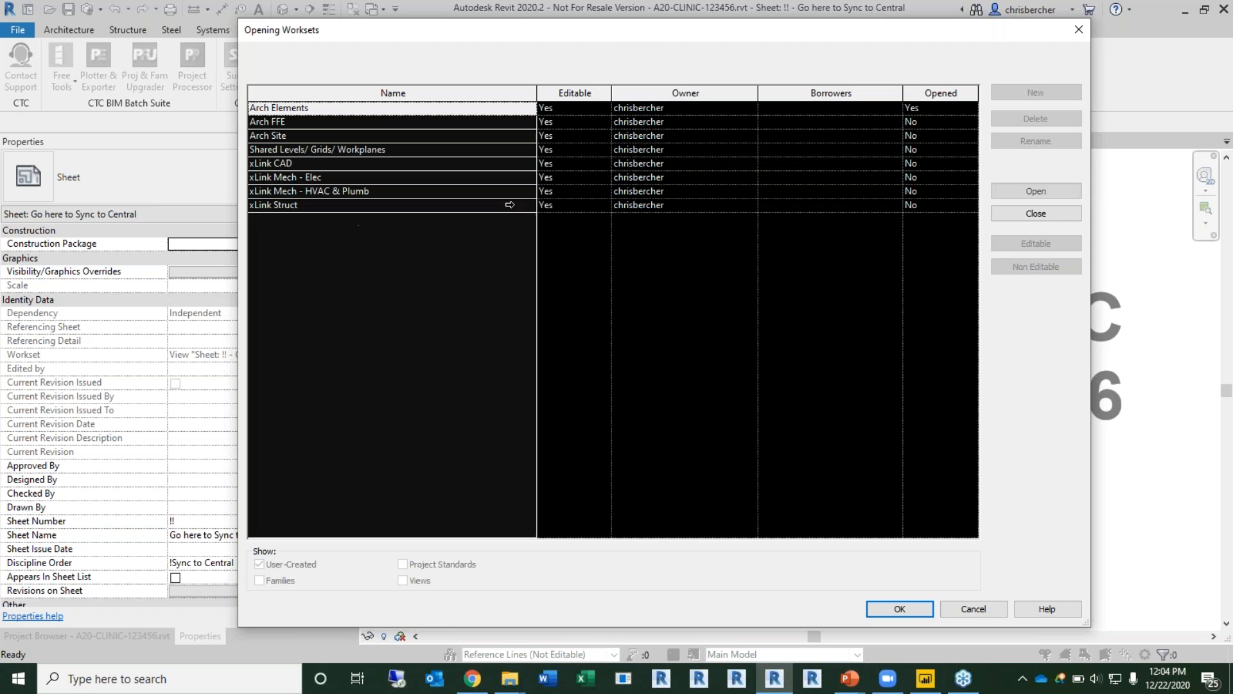
left_click(1021, 191)
left_click(901, 609)
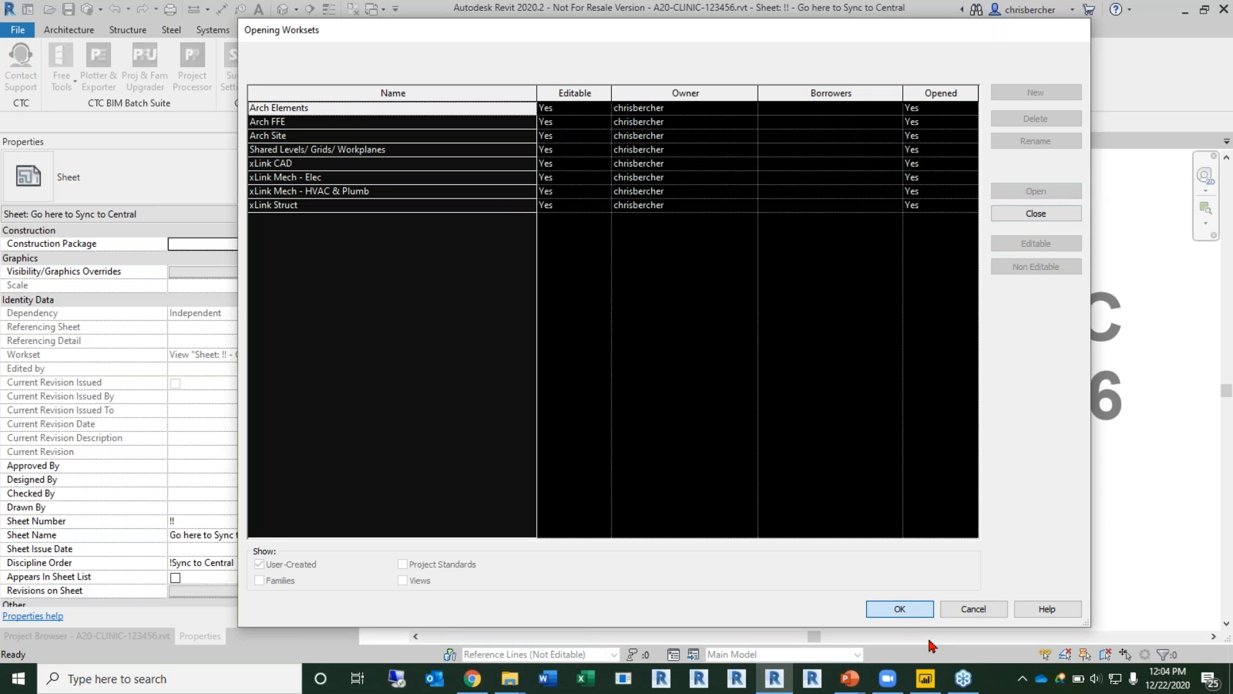
left_click(538, 321)
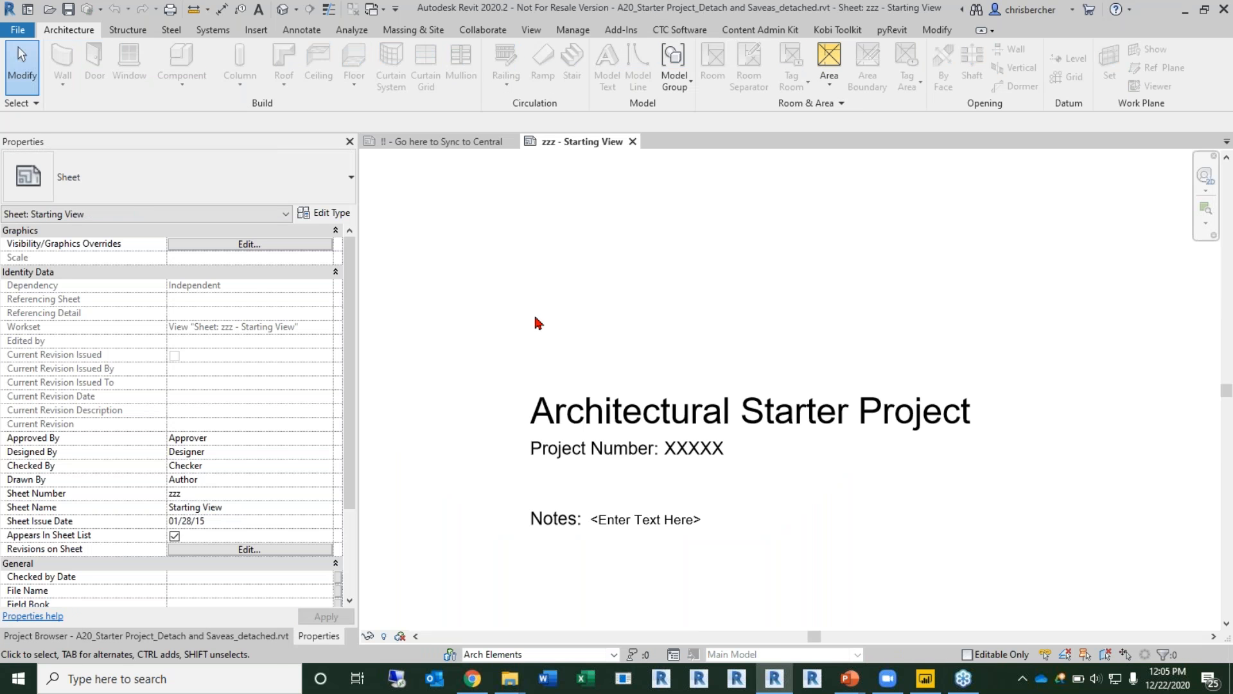
left_click(275, 638)
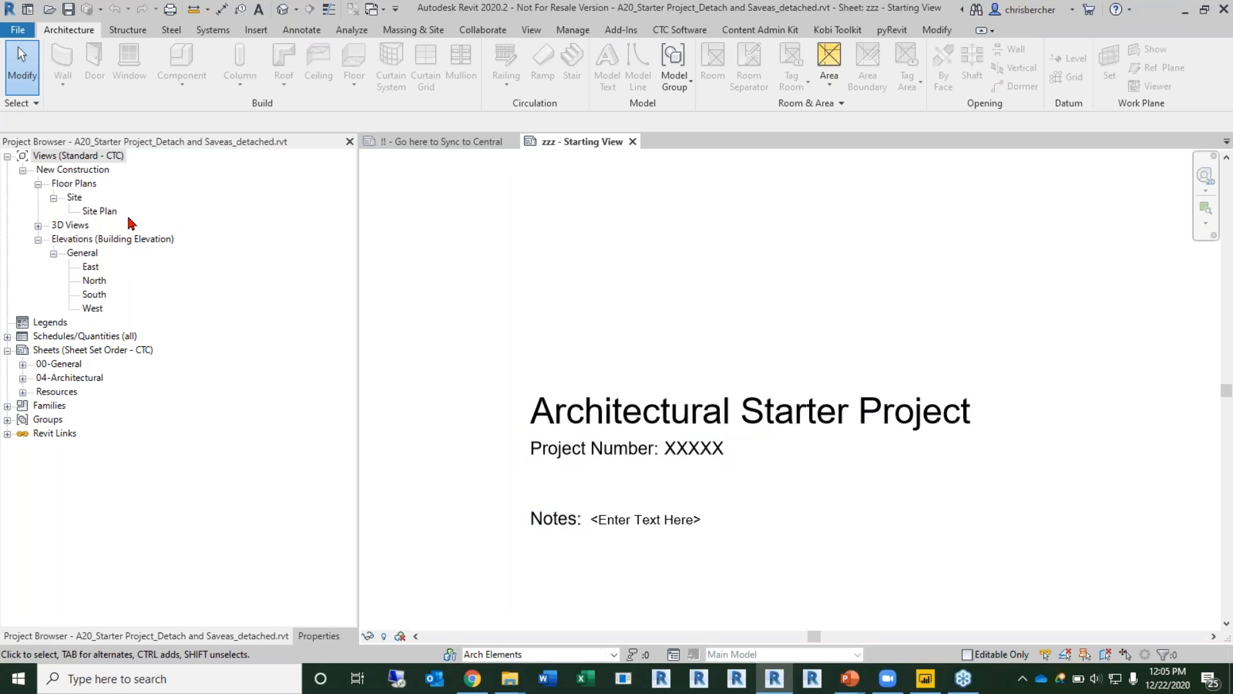
Step: Examine the sheets in the 04-Architectural and Resources groups, collapsing both groups again
left_click(22, 378)
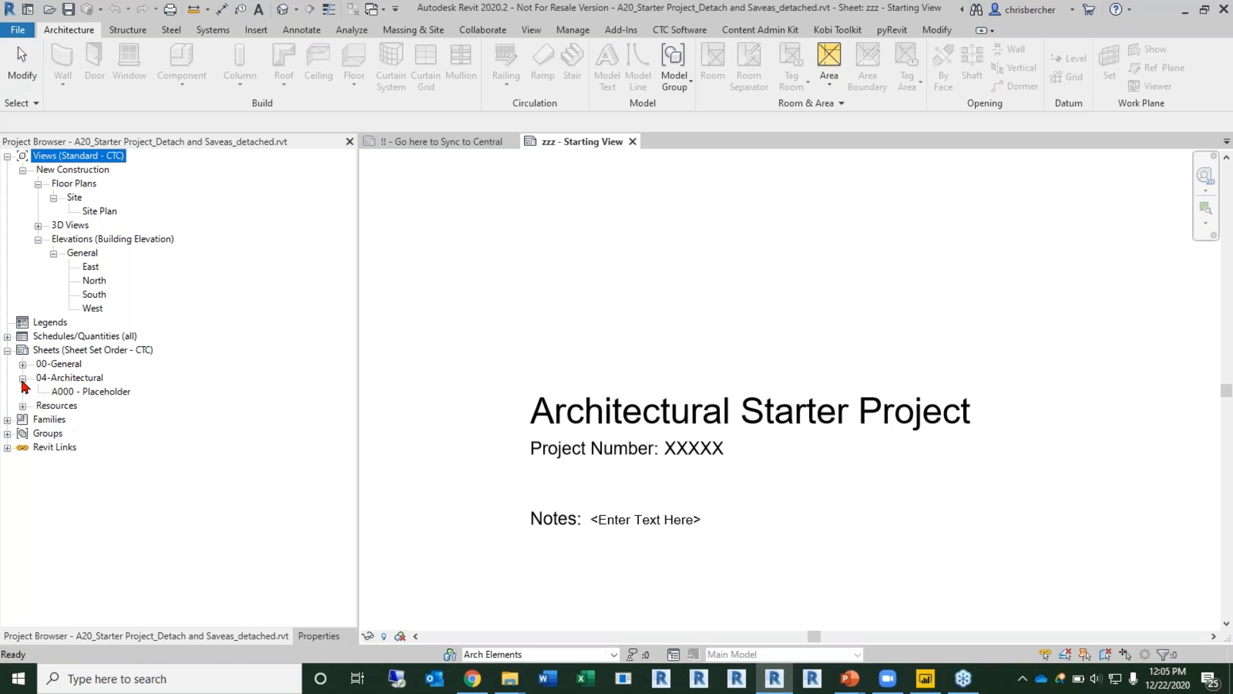
left_click(23, 405)
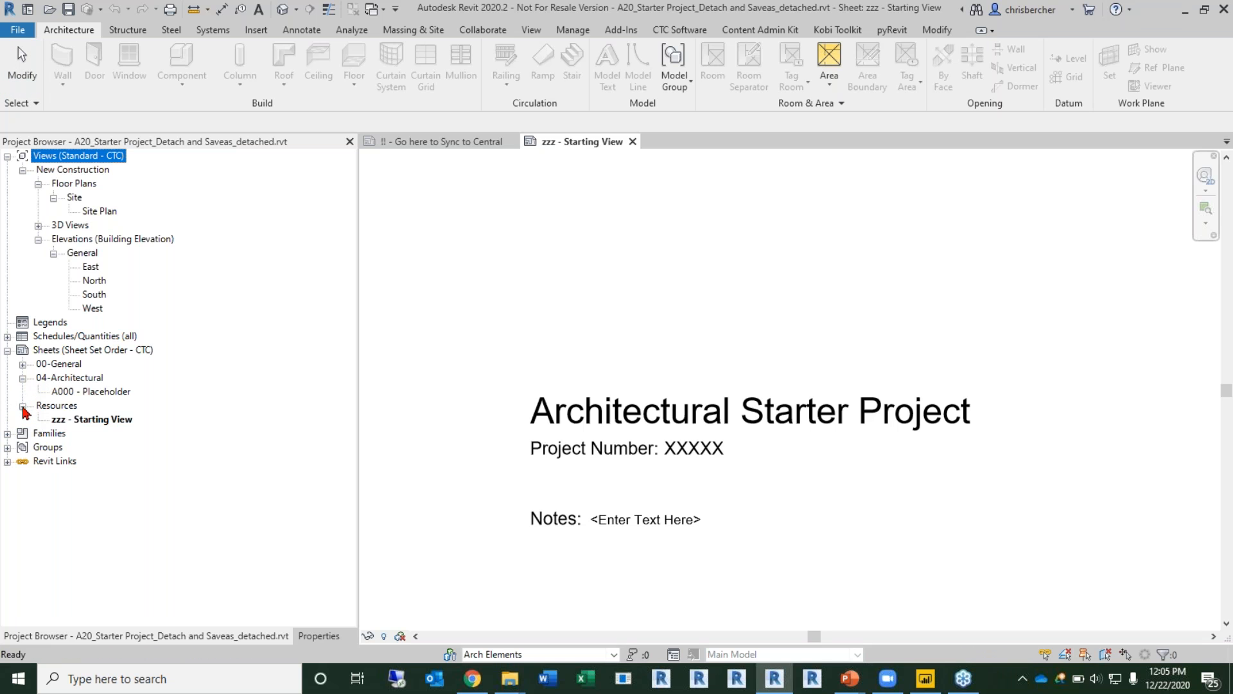
left_click(22, 406)
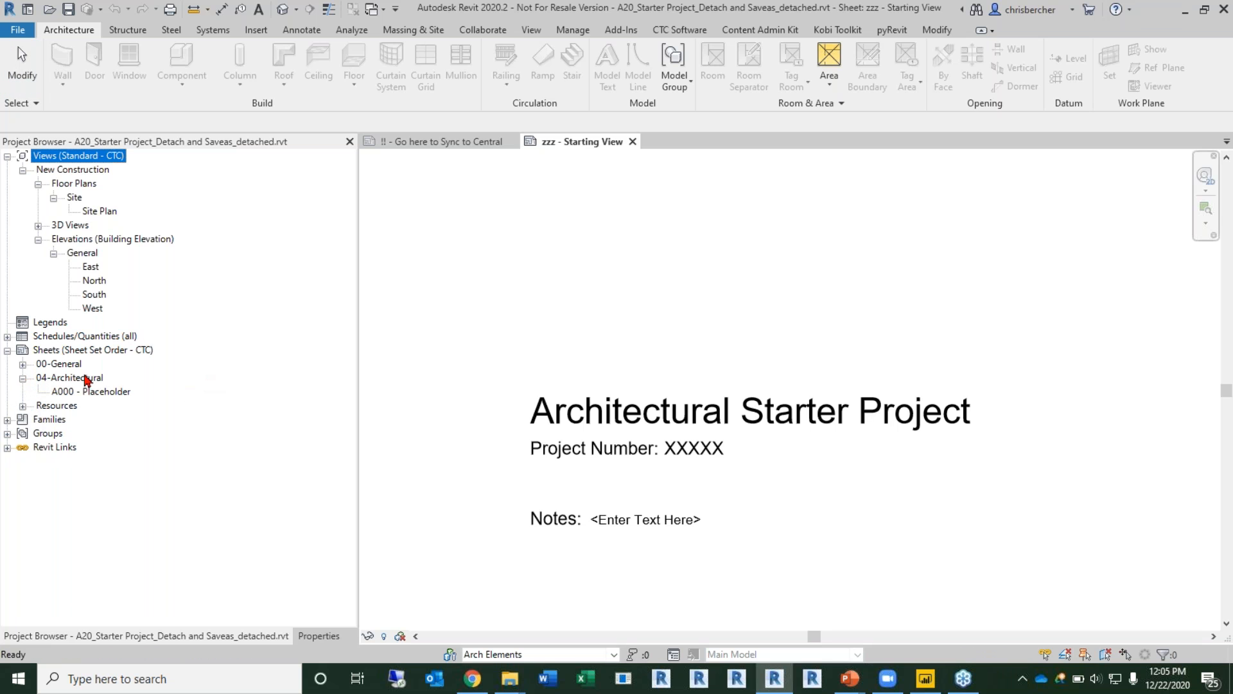
left_click(23, 378)
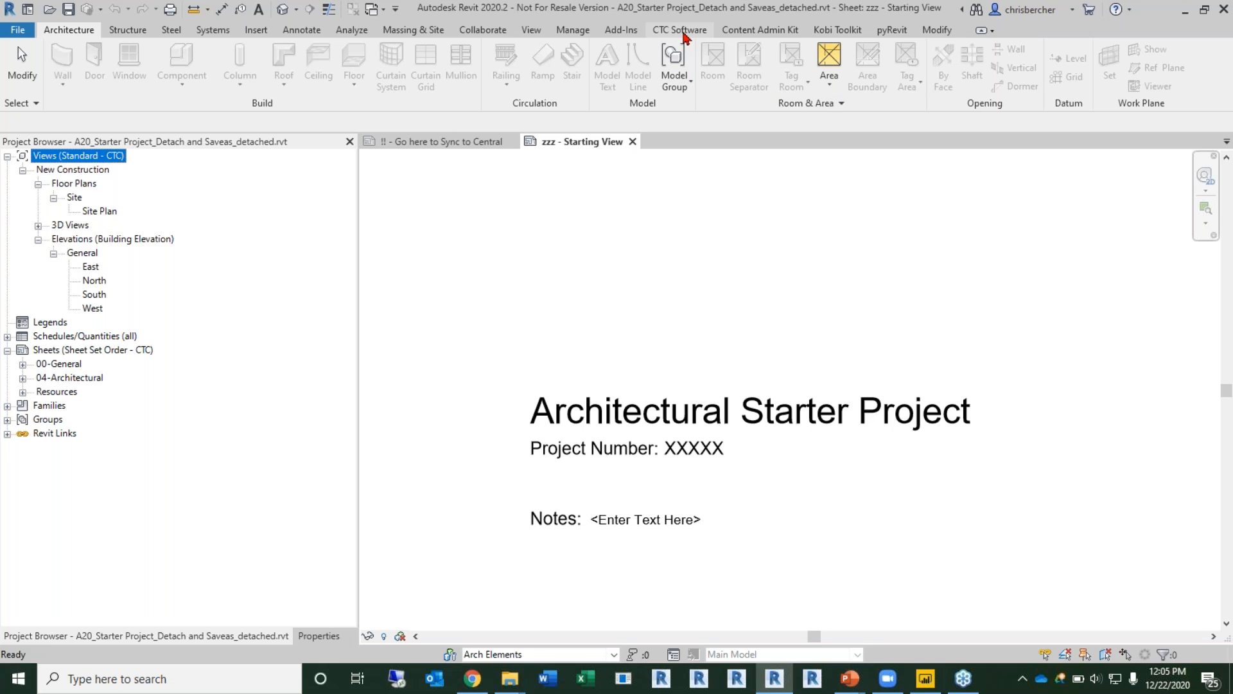
Step: Detach the CTC BIM Project Suite tools from the ribbon and float them over the drawing area
left_click(684, 30)
left_click(713, 68)
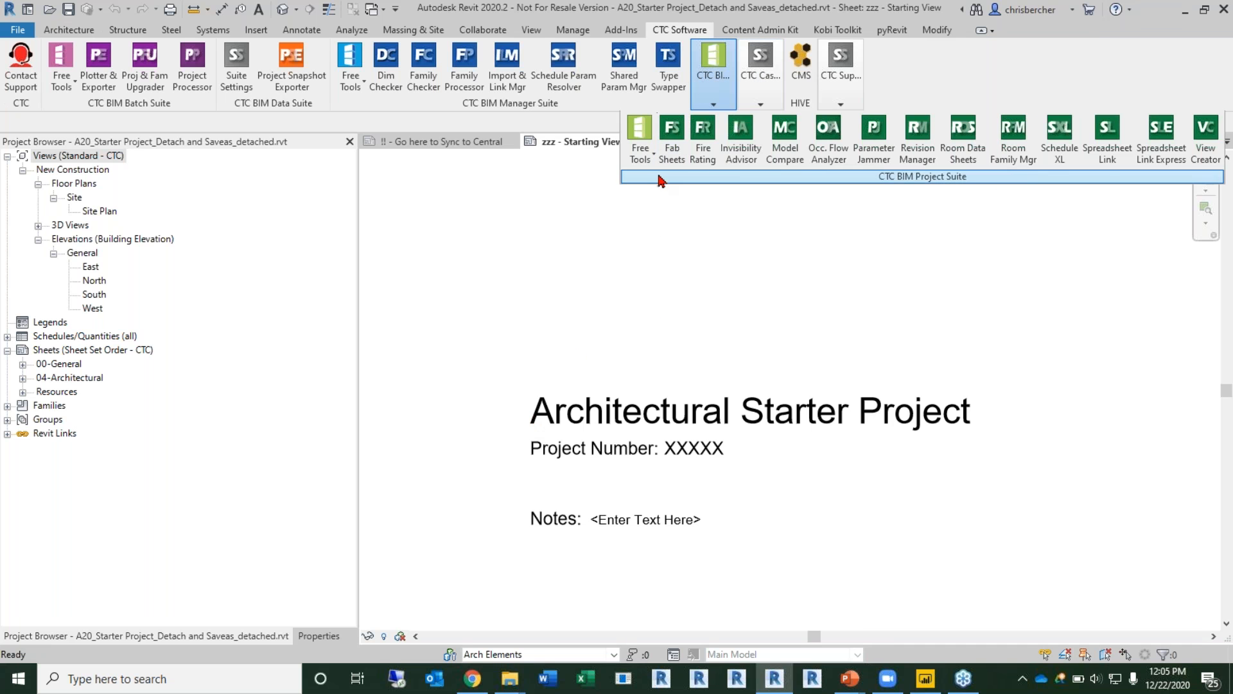
left_click(751, 73)
left_click_drag(713, 68, 393, 193)
mouse_move(575, 228)
left_mouse_down()
mouse_move(586, 213)
mouse_move(576, 216)
left_mouse_up()
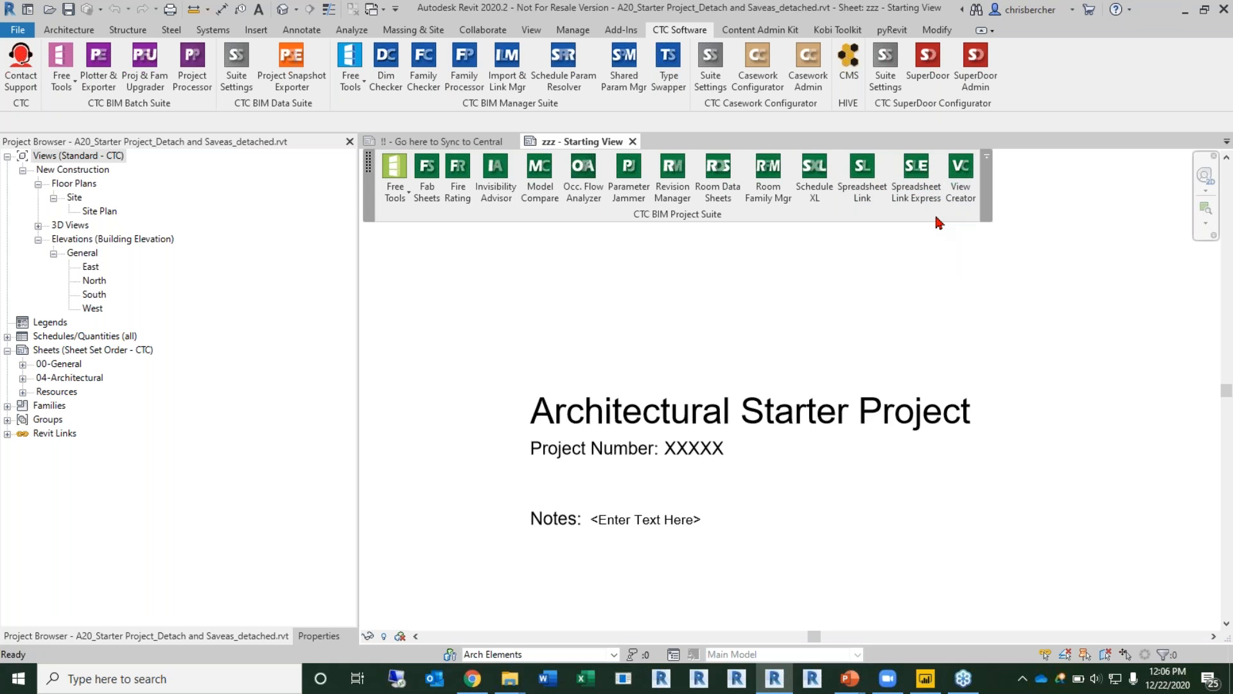
Step: Start View Creator from the BIM Project Suite and move its window toward the middle of the screen
left_click(961, 183)
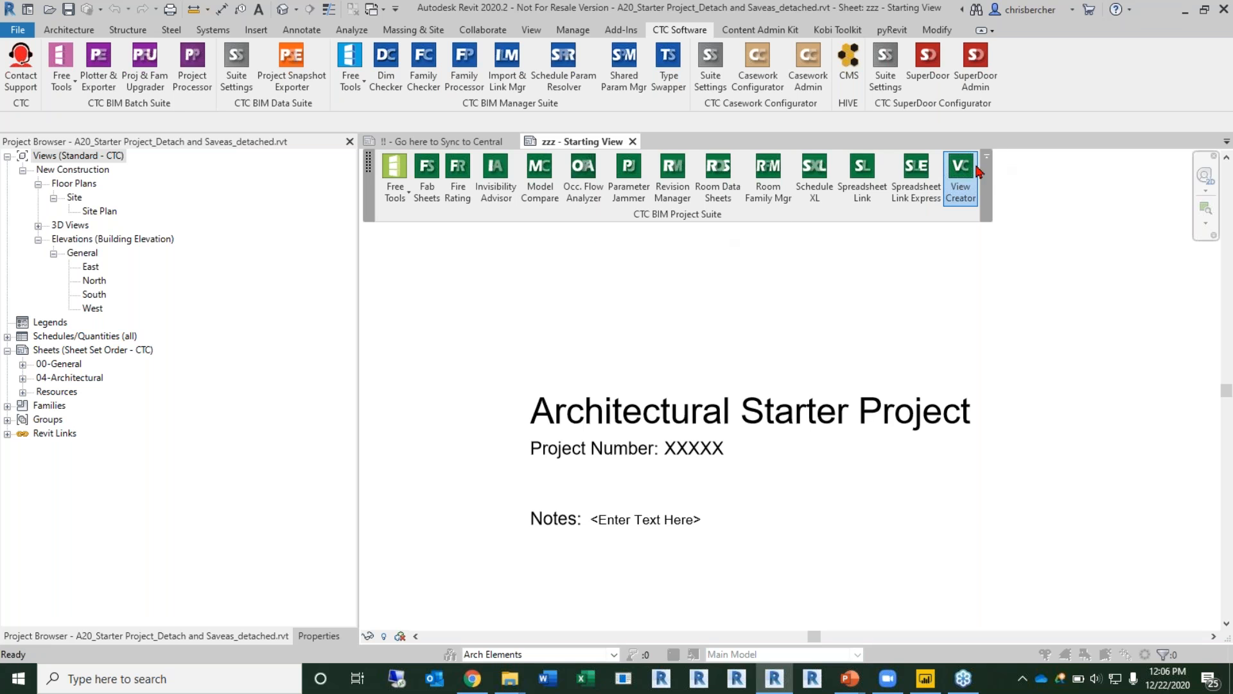
left_click(958, 185)
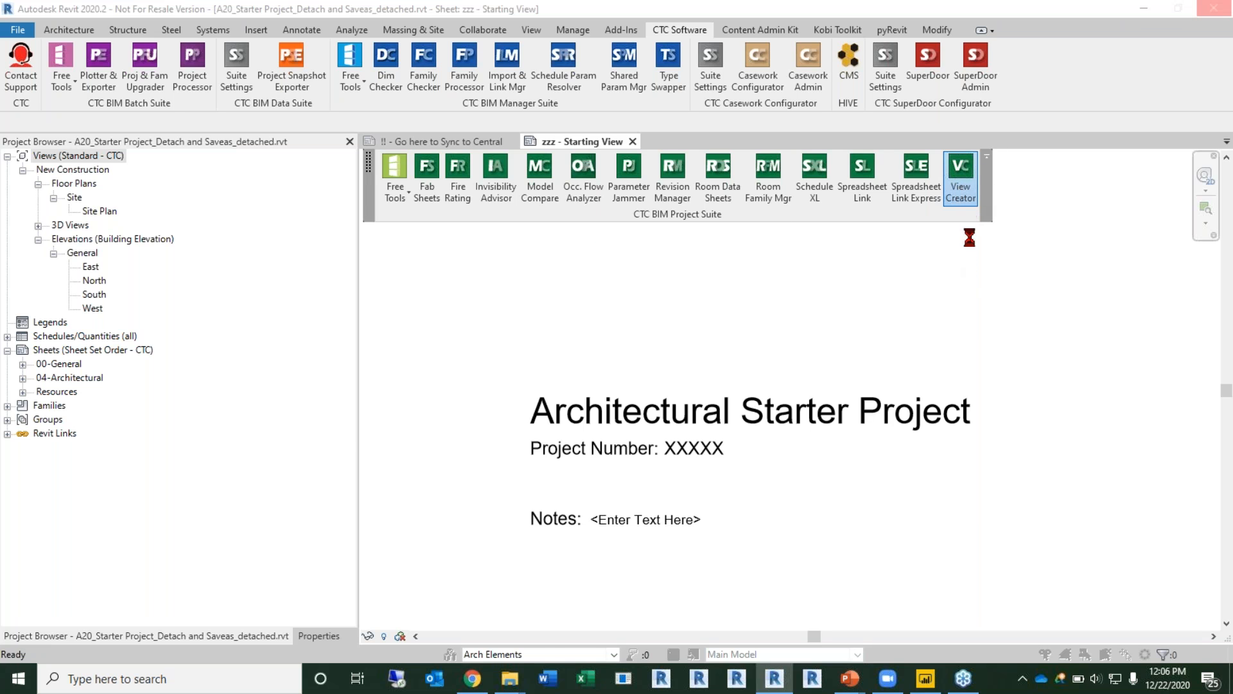
left_click_drag(499, 68, 555, 105)
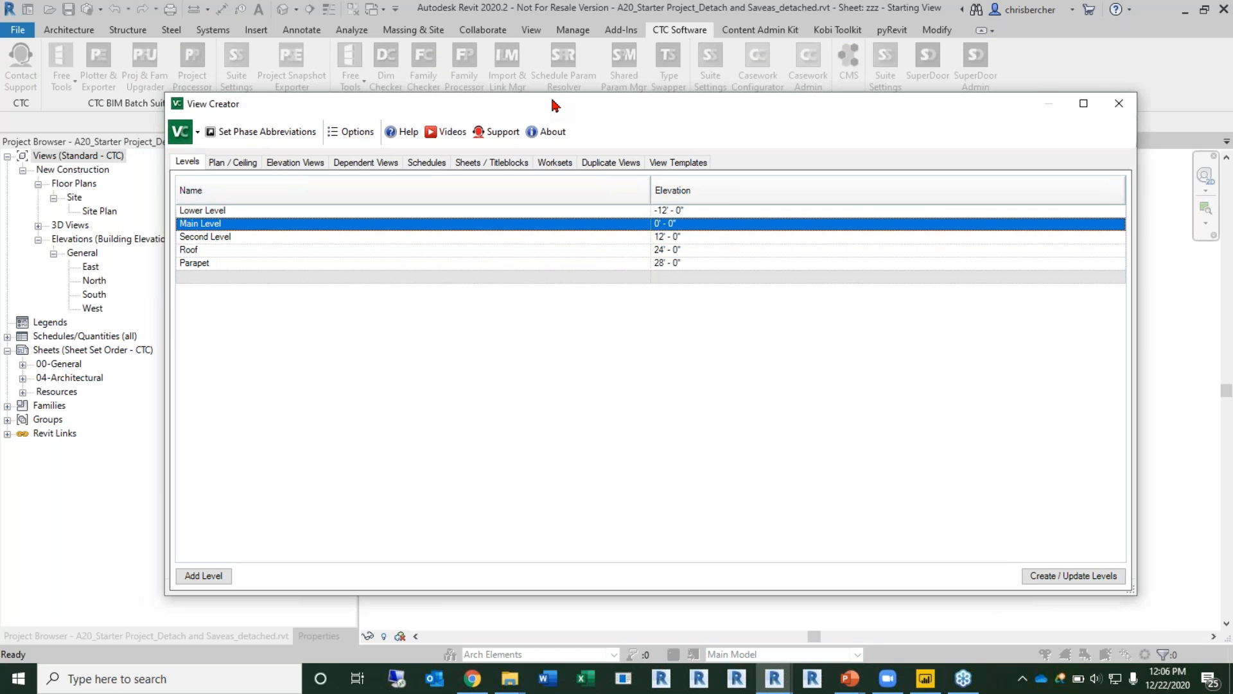
Step: Try sorting the project levels by elevation, and sort them by name instead
left_click(718, 201)
left_click(717, 197)
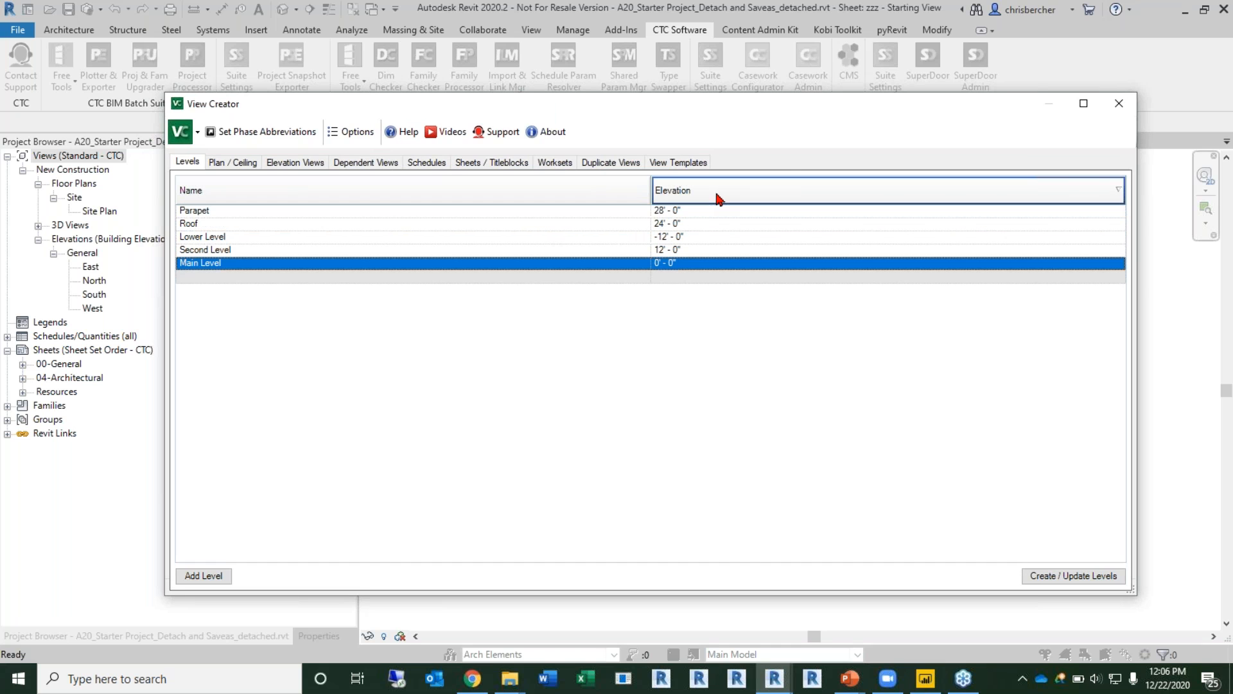
left_click(684, 198)
left_click(586, 196)
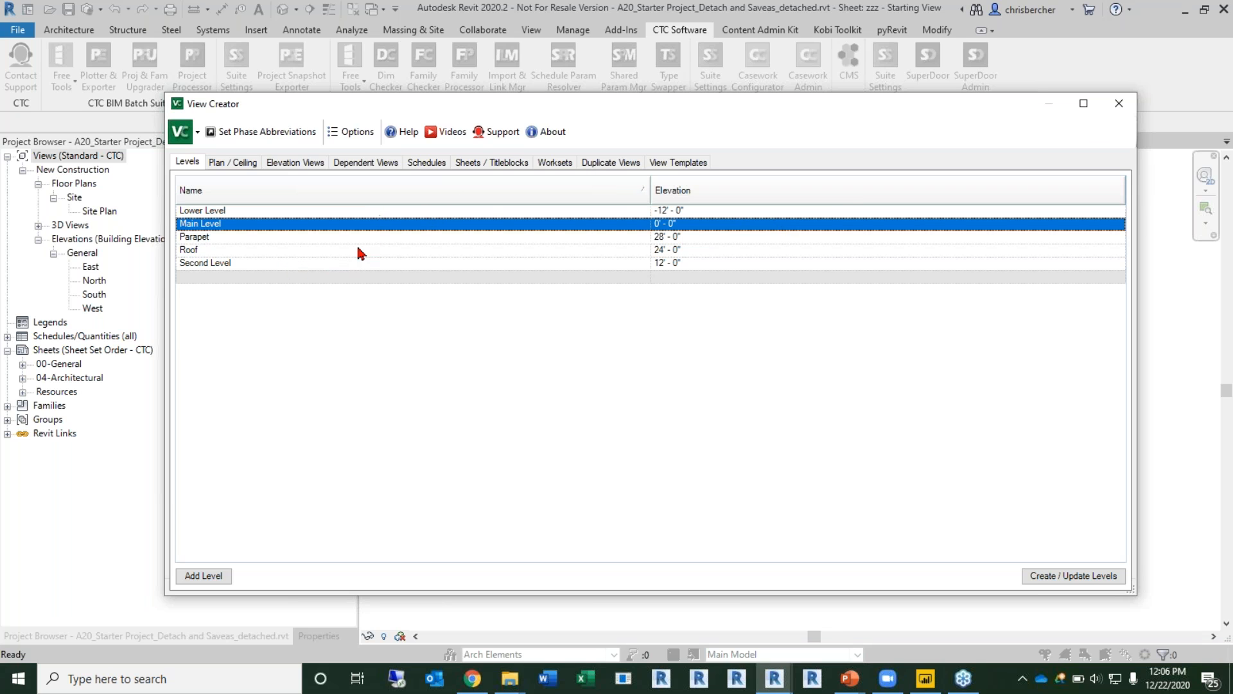
Step: Rename Main Level to Level 1 and Second Level to Level 2, and re-sort the levels by name
left_click(273, 263)
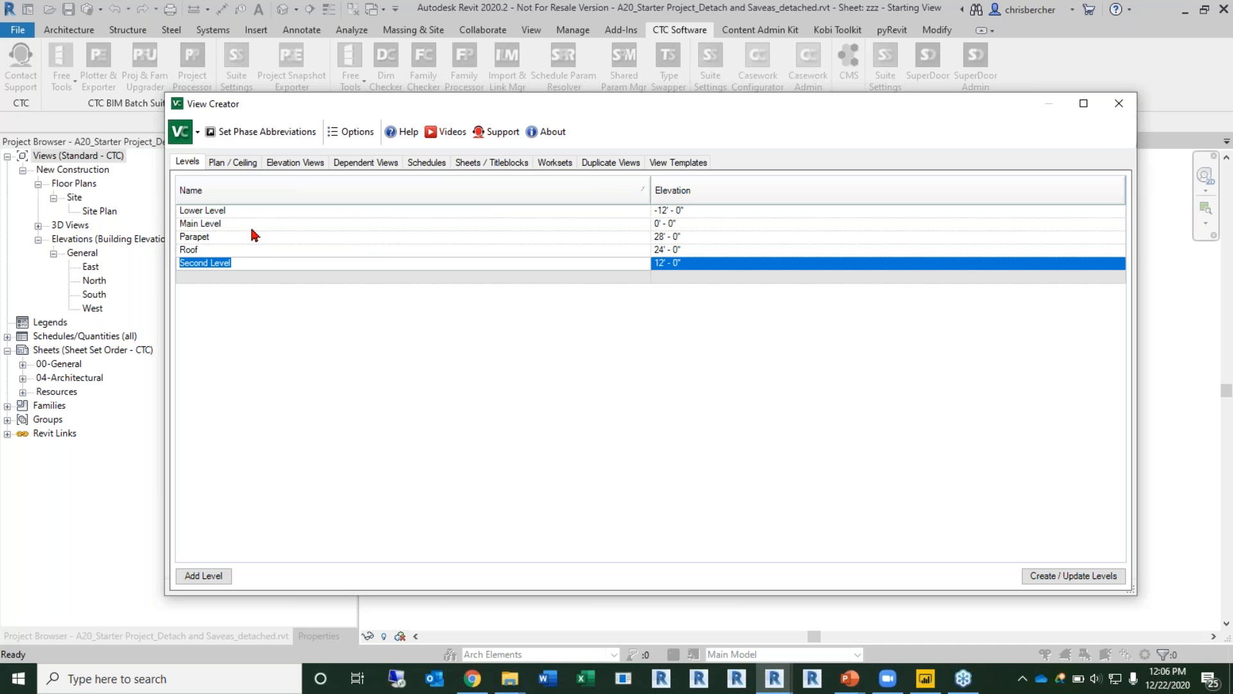
left_click(275, 223)
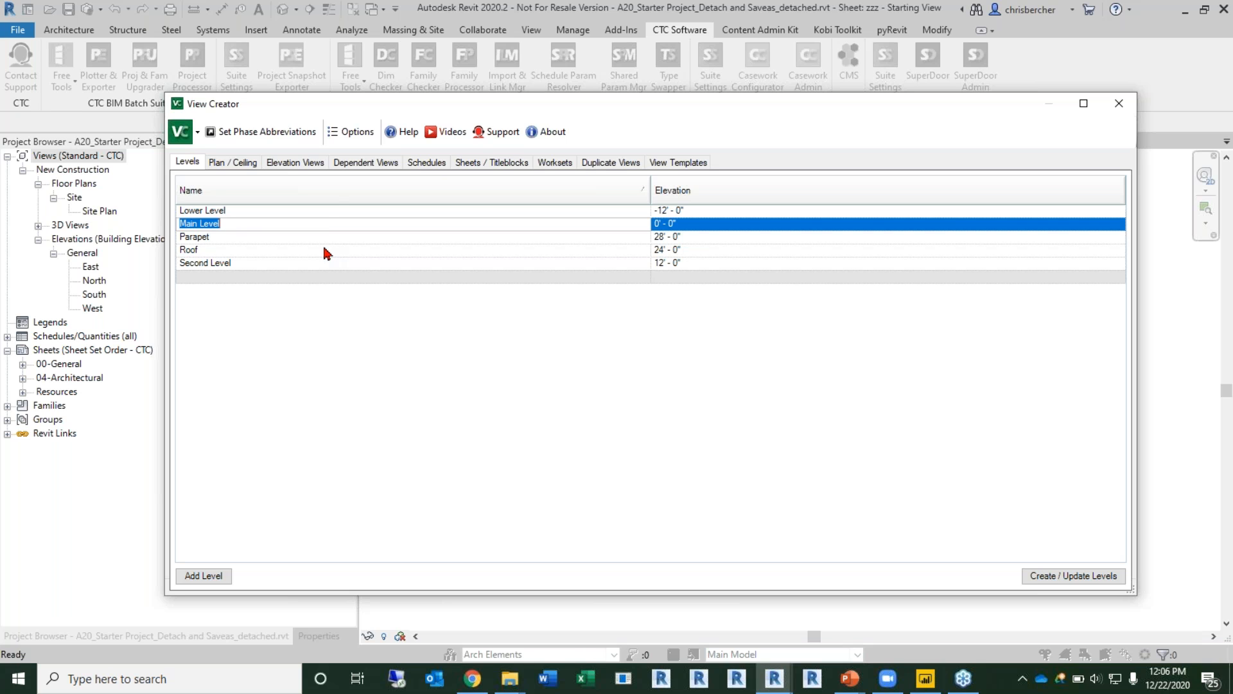
left_click(325, 210)
type("L")
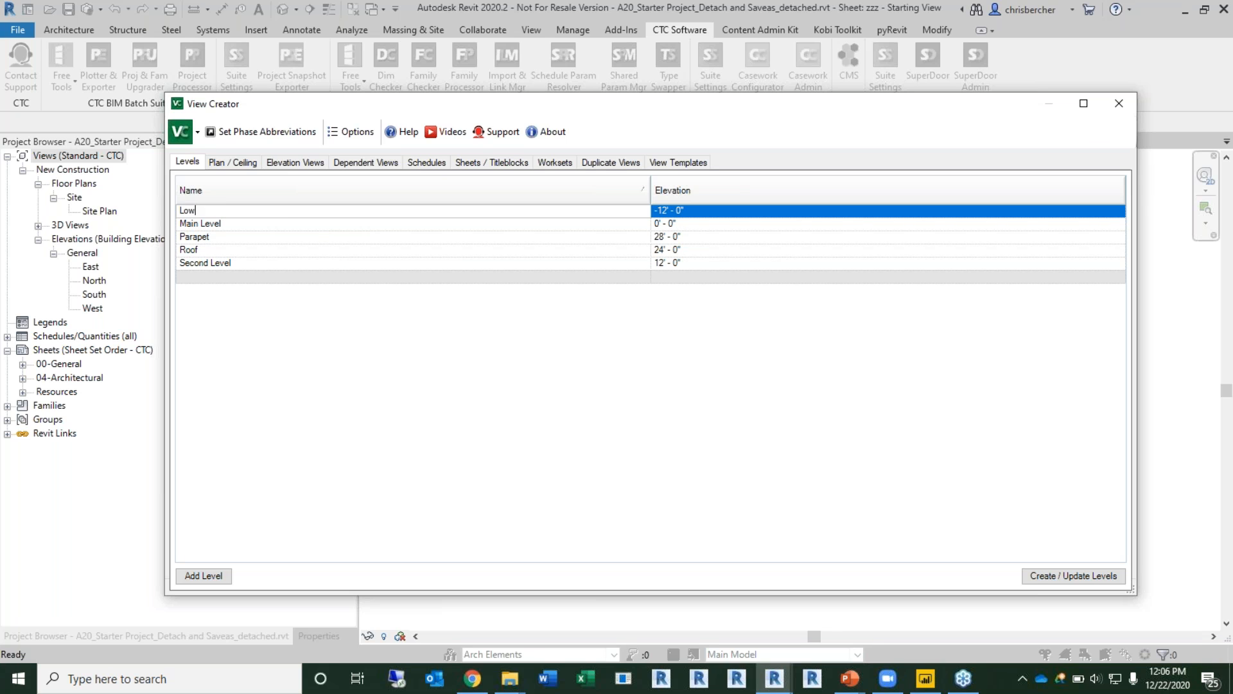
left_click(289, 225)
type("L")
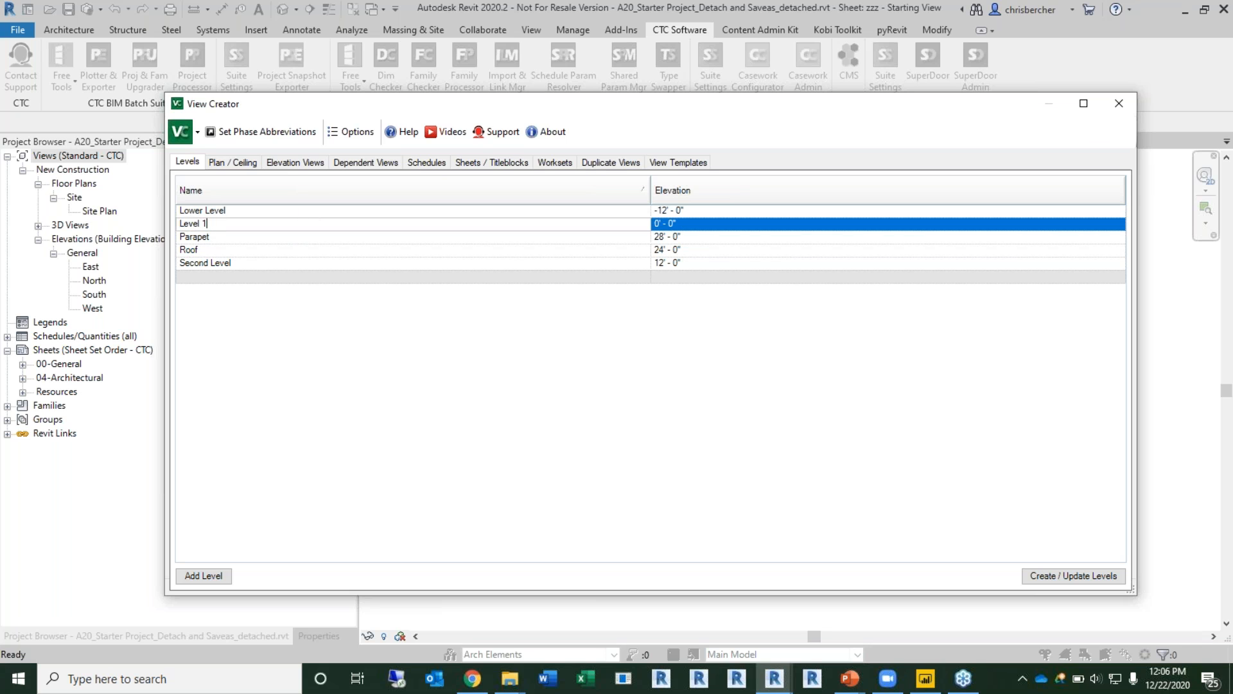
left_click(244, 265)
type("Level 2")
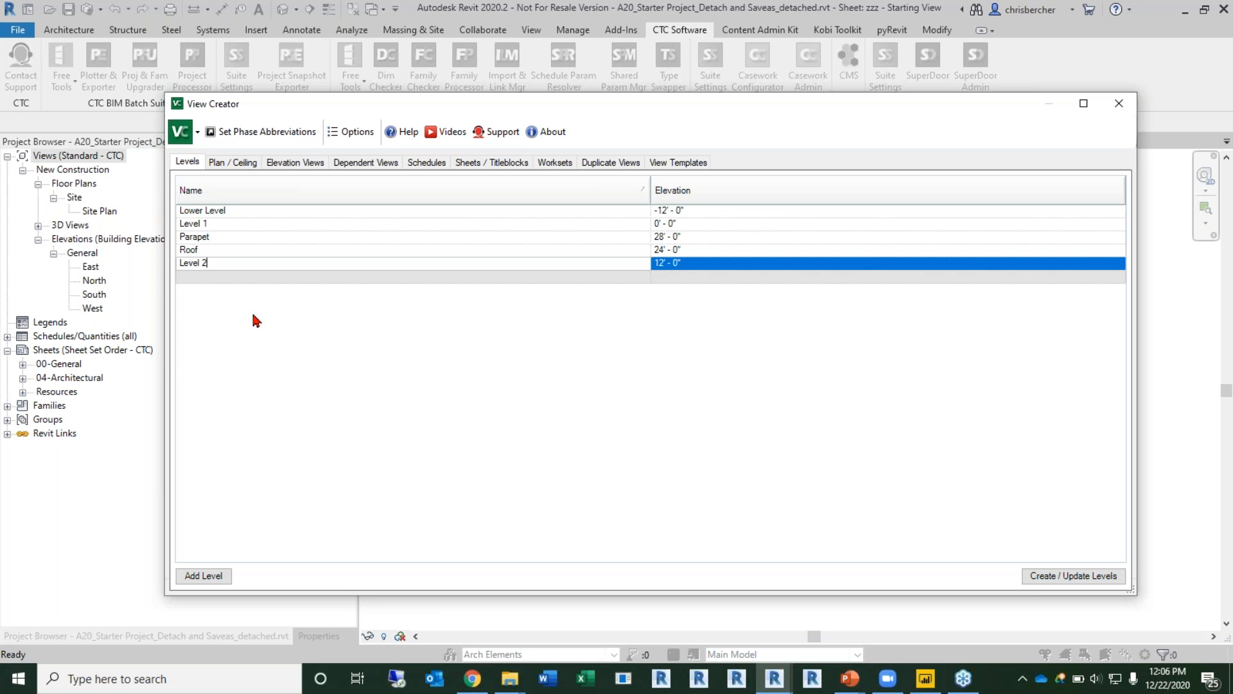
left_click(259, 191)
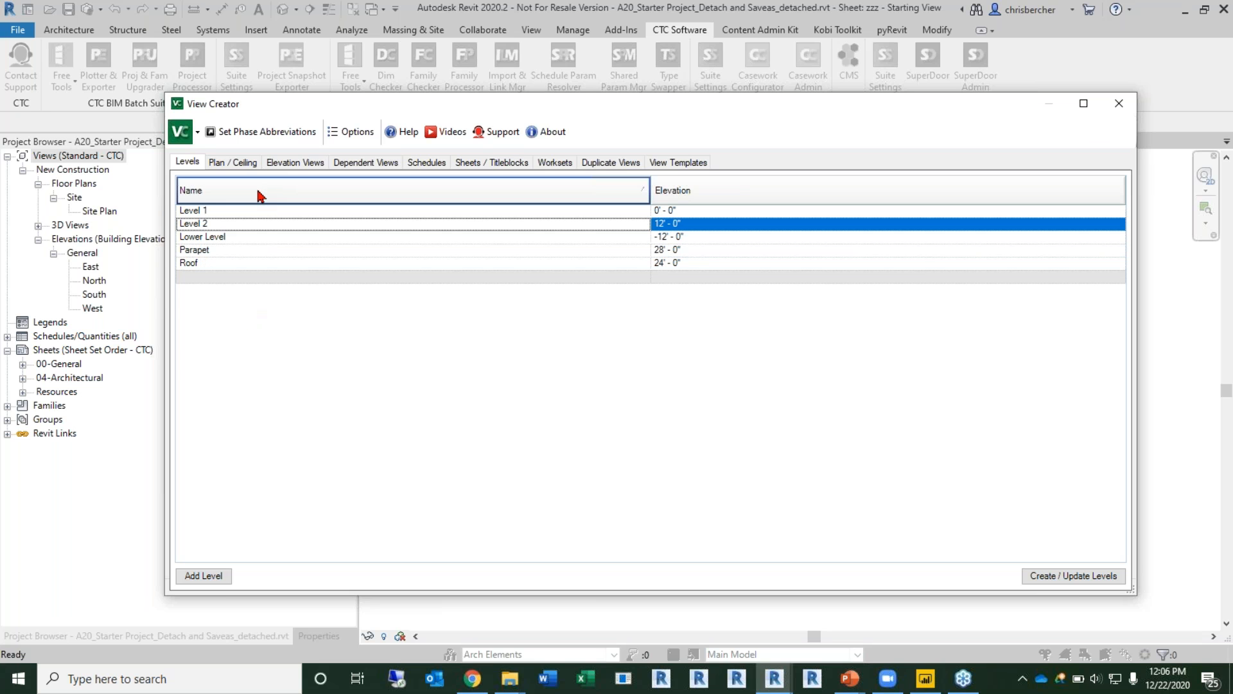
left_click(230, 238)
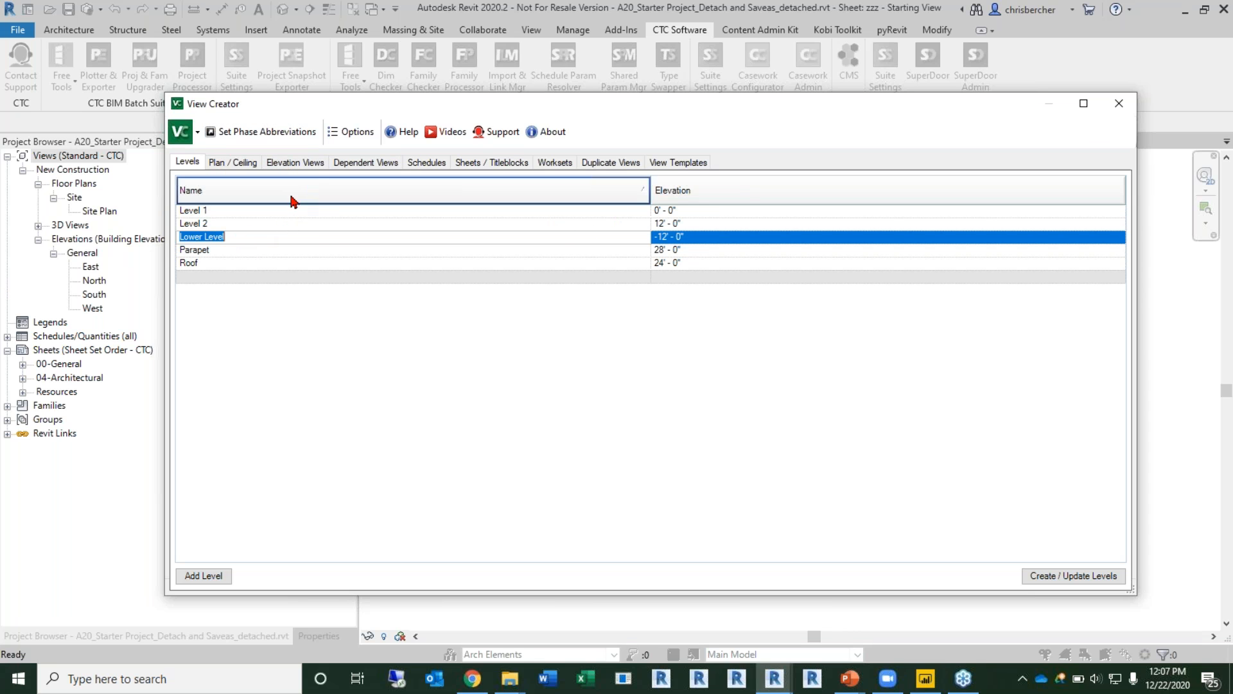
Step: Add Level 3 at elevation 24' and Level 4 at elevation 36' to the levels list
left_click(205, 578)
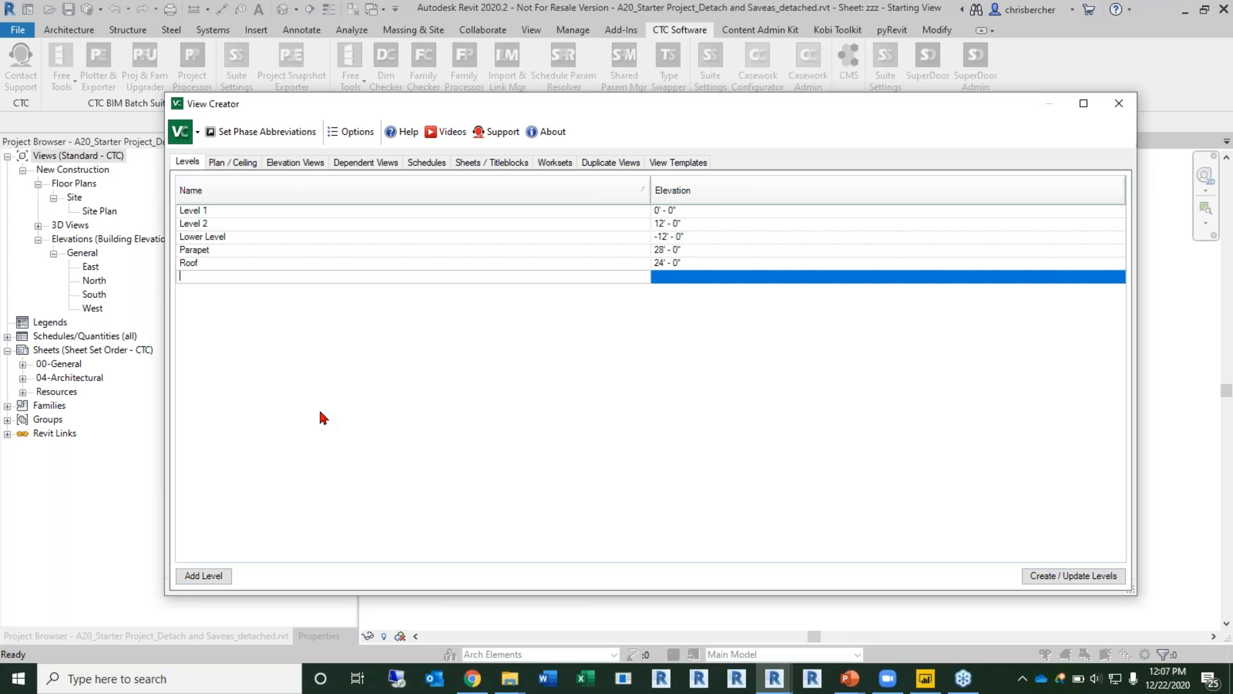
type("Level 3")
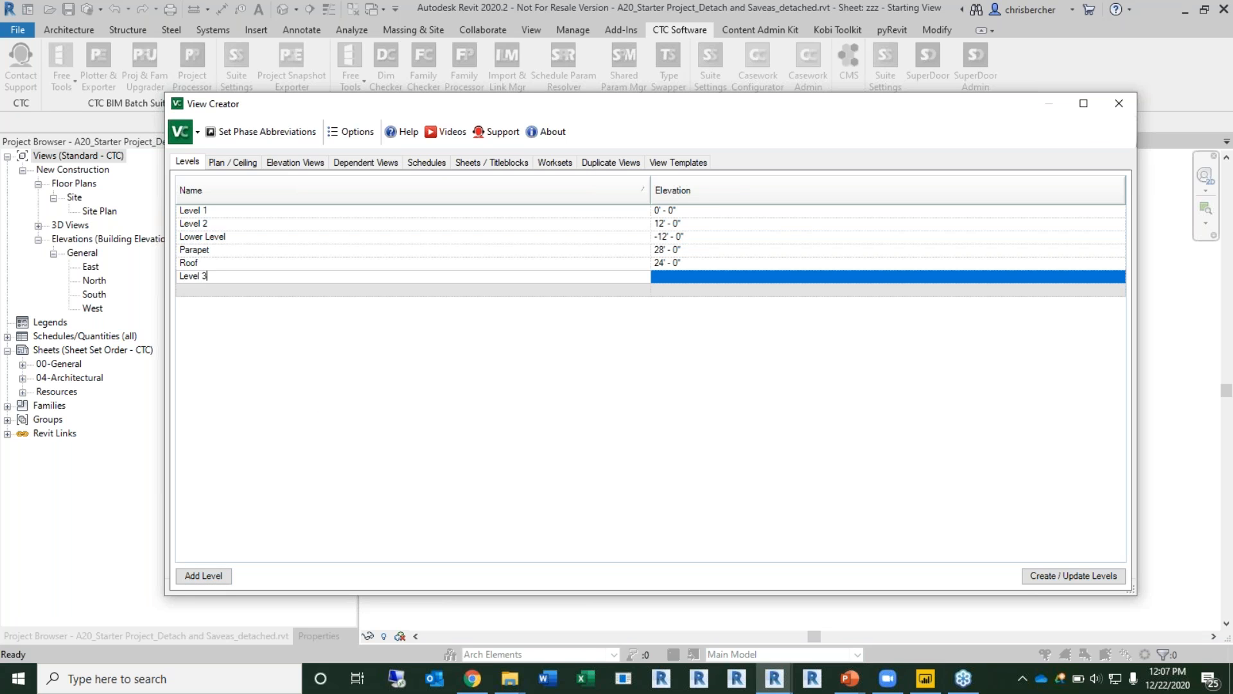
left_click(206, 575)
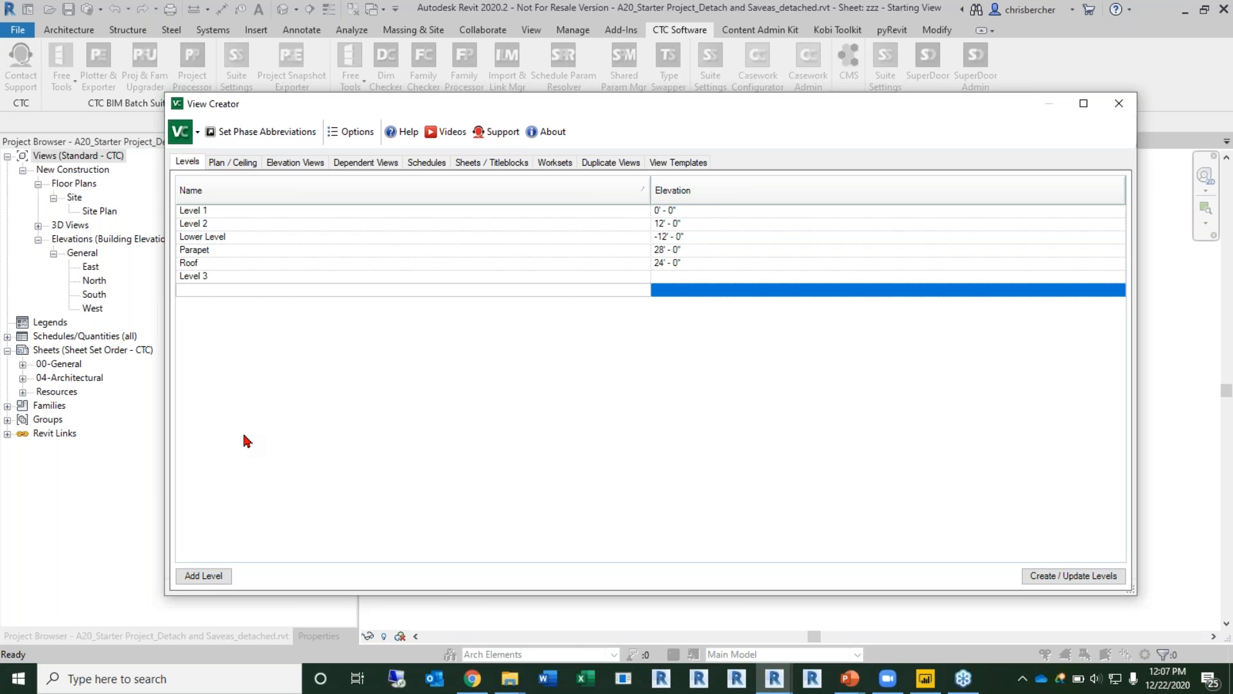
type("Level 4")
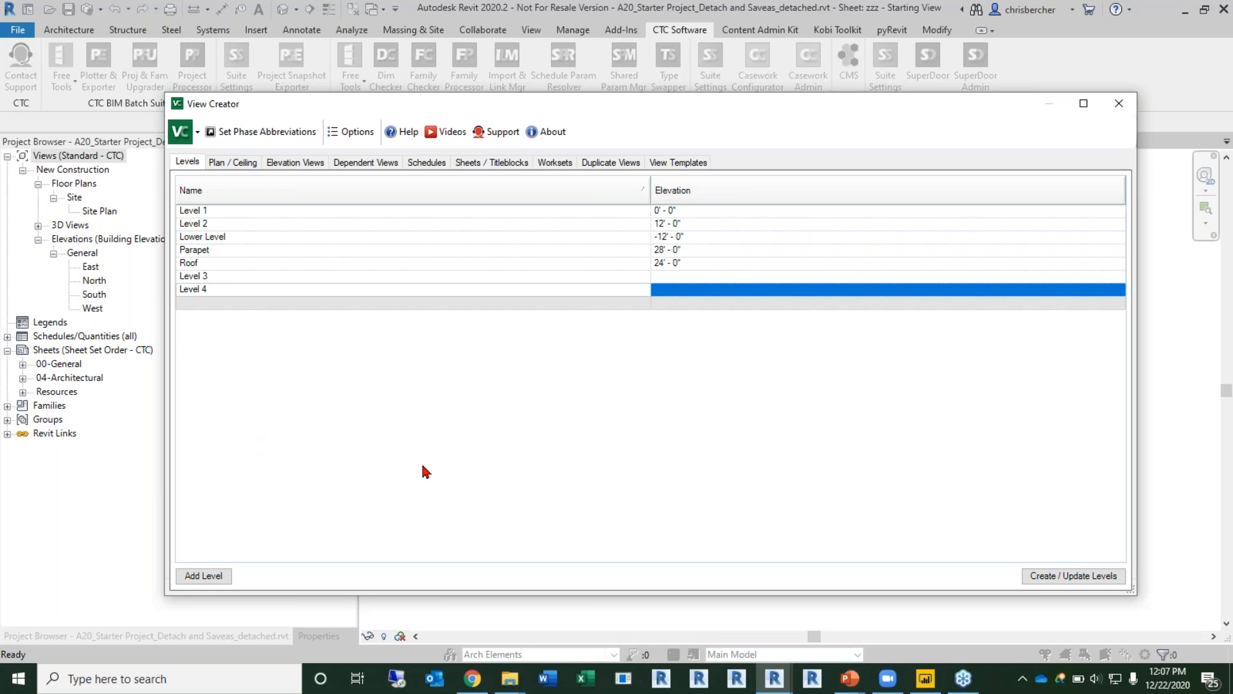
left_click(693, 279)
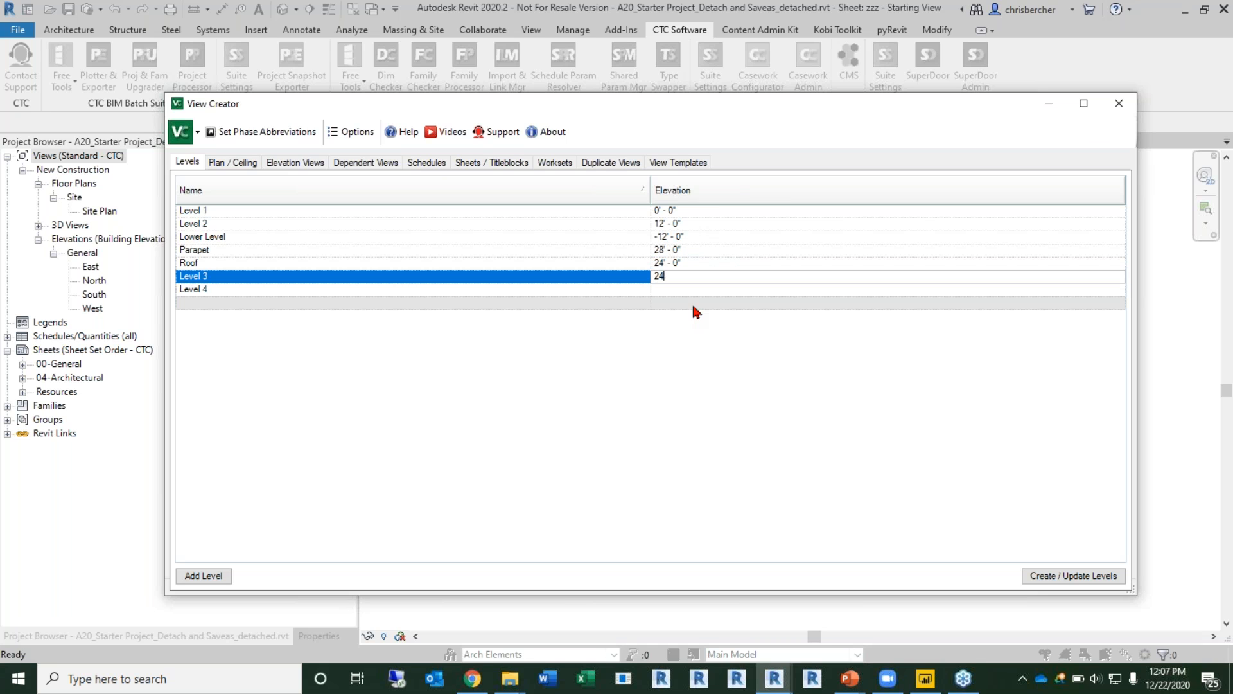
key("Return")
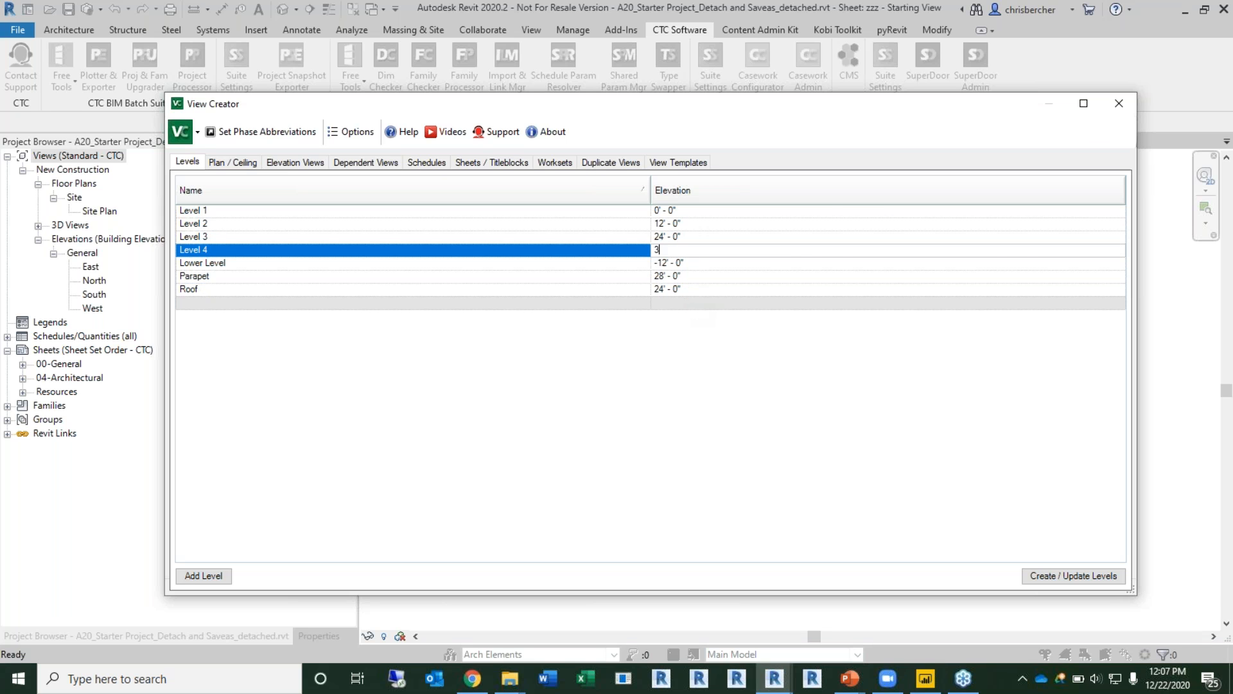
Step: Set the elevation of the Roof level to 48' and of the Parapet level to 52'
left_click(728, 291)
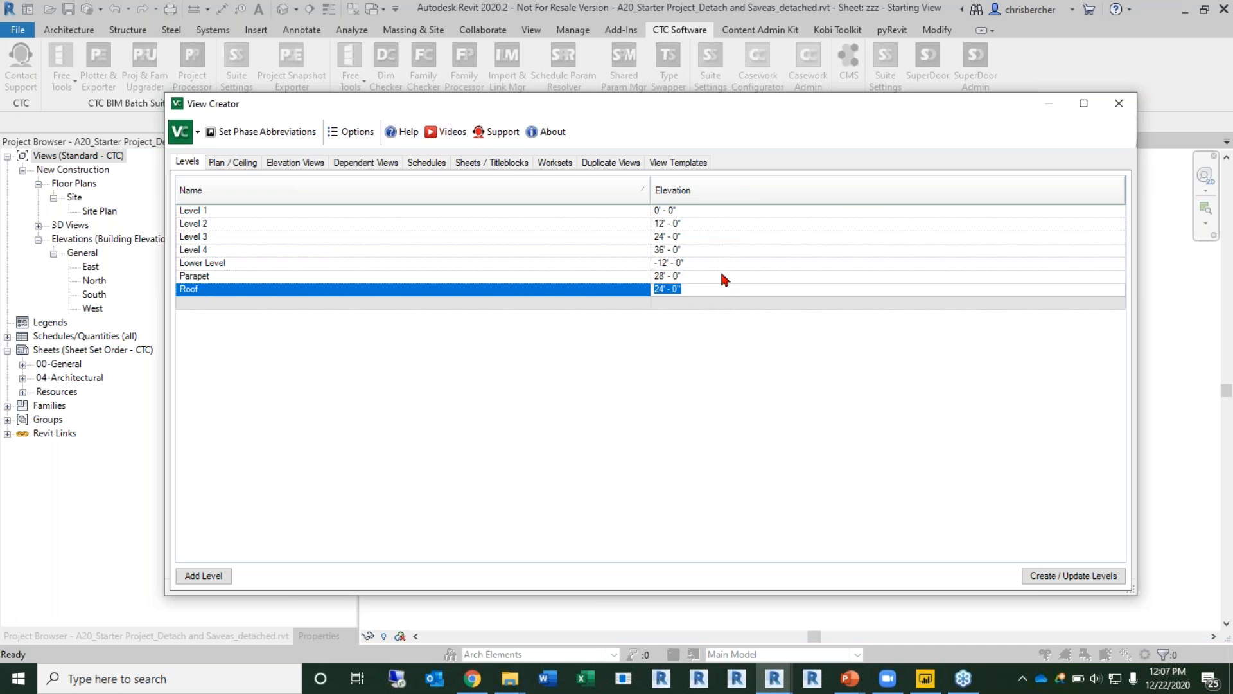
type("48")
left_click(629, 303)
left_click(714, 279)
type("52")
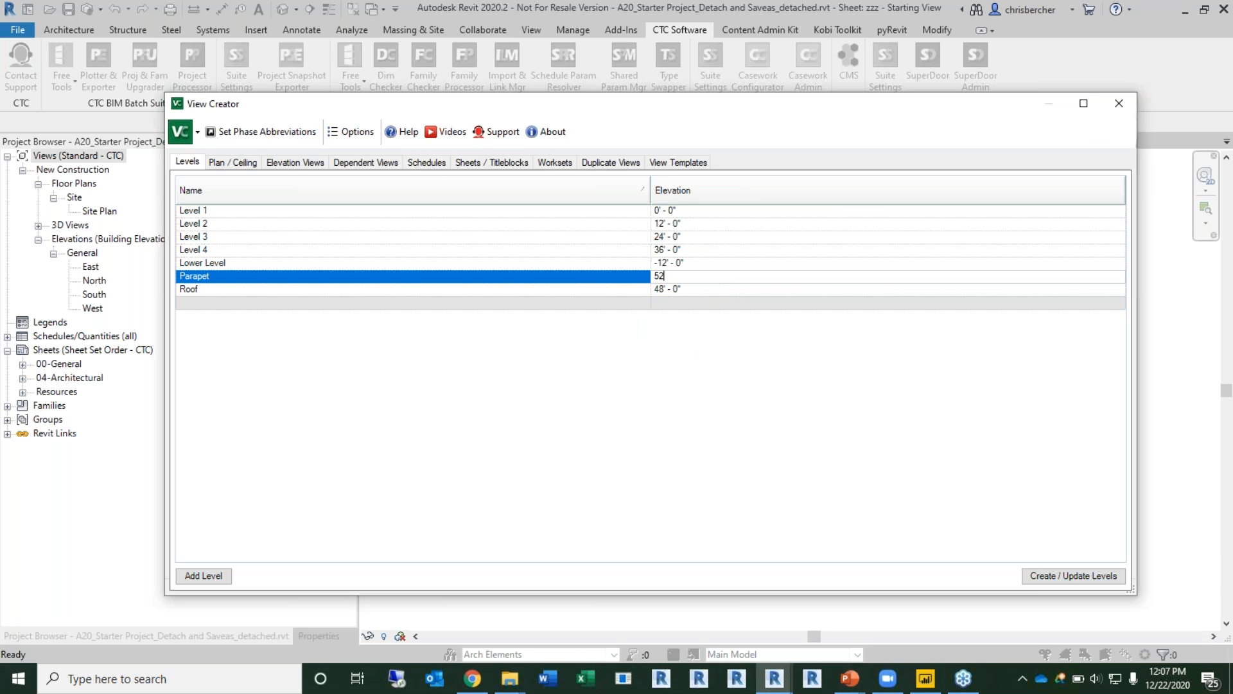
left_click(530, 299)
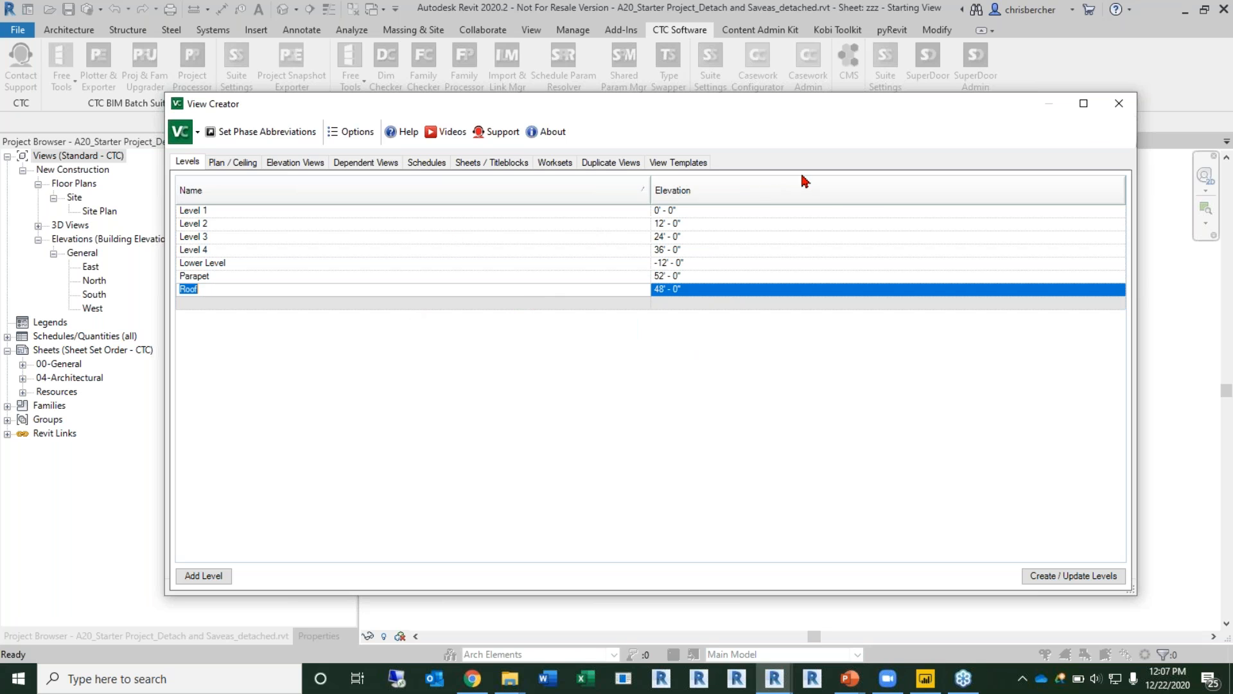
Step: Sort the levels by elevation, create and update them in the project, and close View Creator
left_click(753, 182)
left_click(753, 182)
left_click(752, 183)
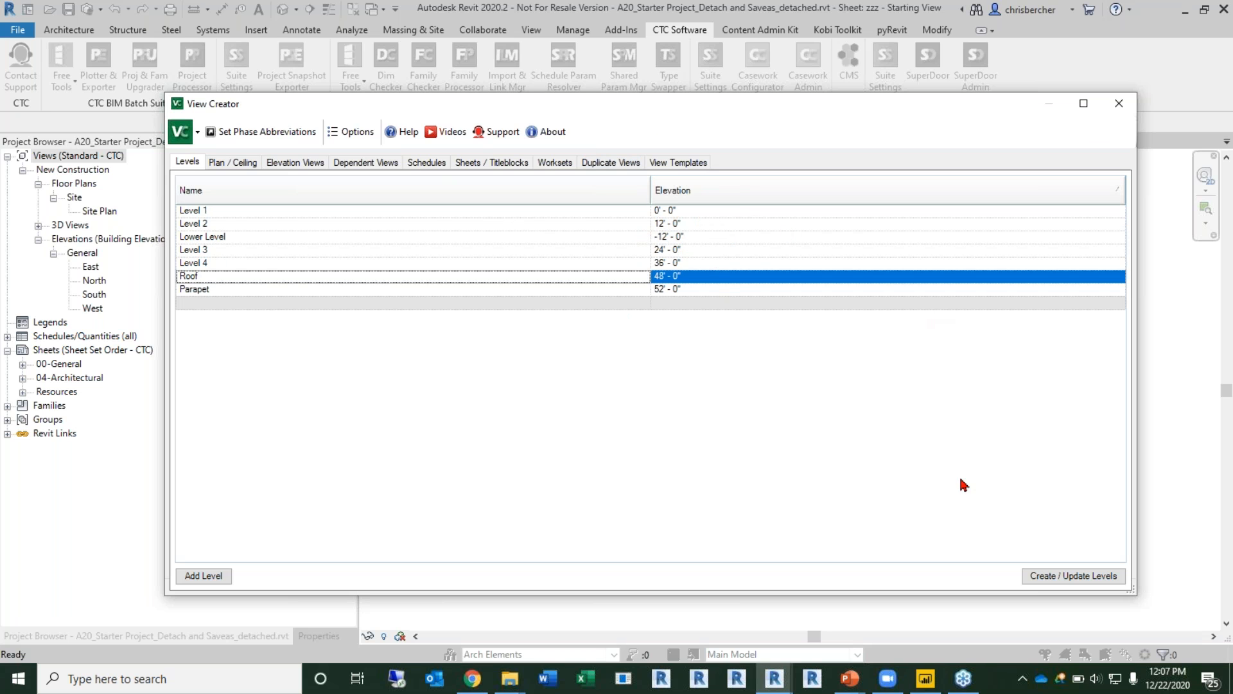
left_click(1079, 577)
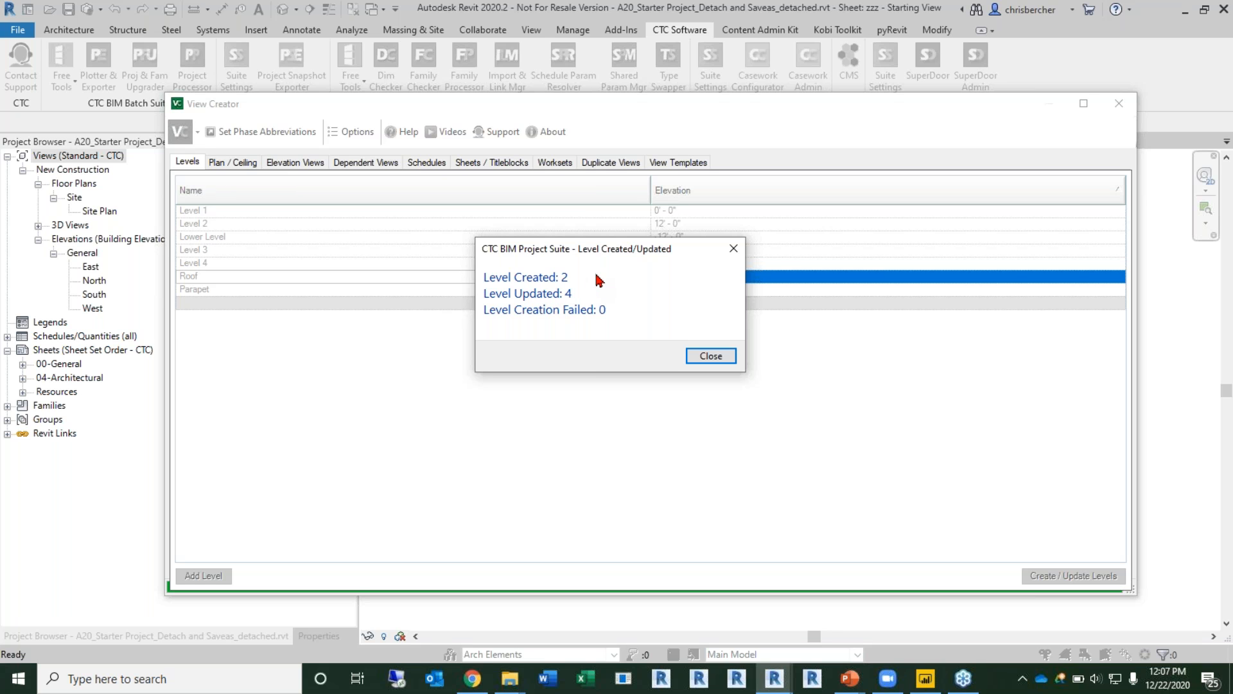
left_click(713, 356)
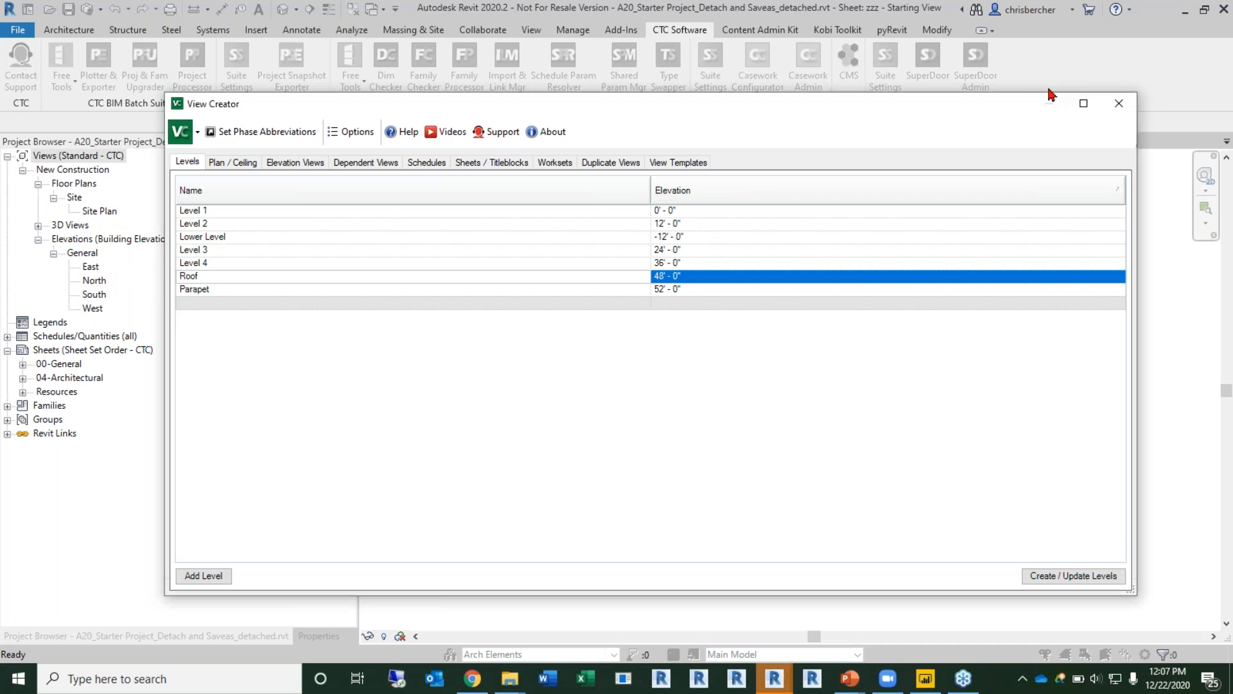
left_click(1119, 102)
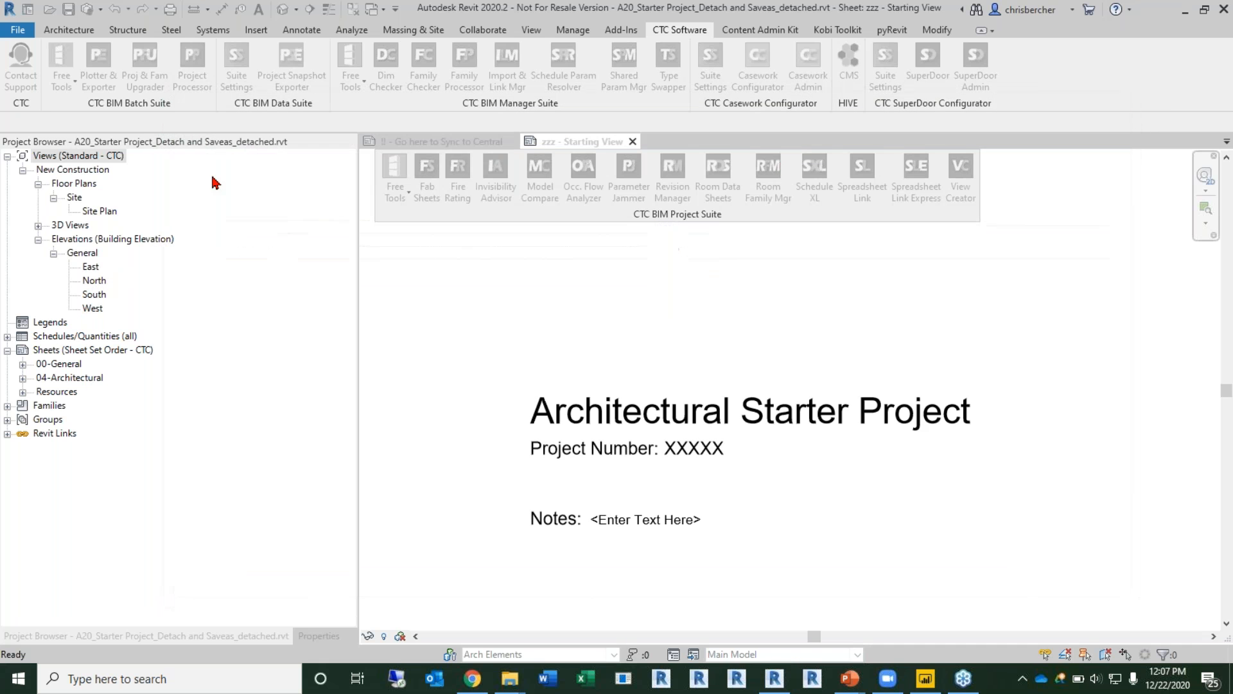
Step: In the North elevation, align both ends of the Level 3 and Level 4 lines with the other level lines
double_click(94, 280)
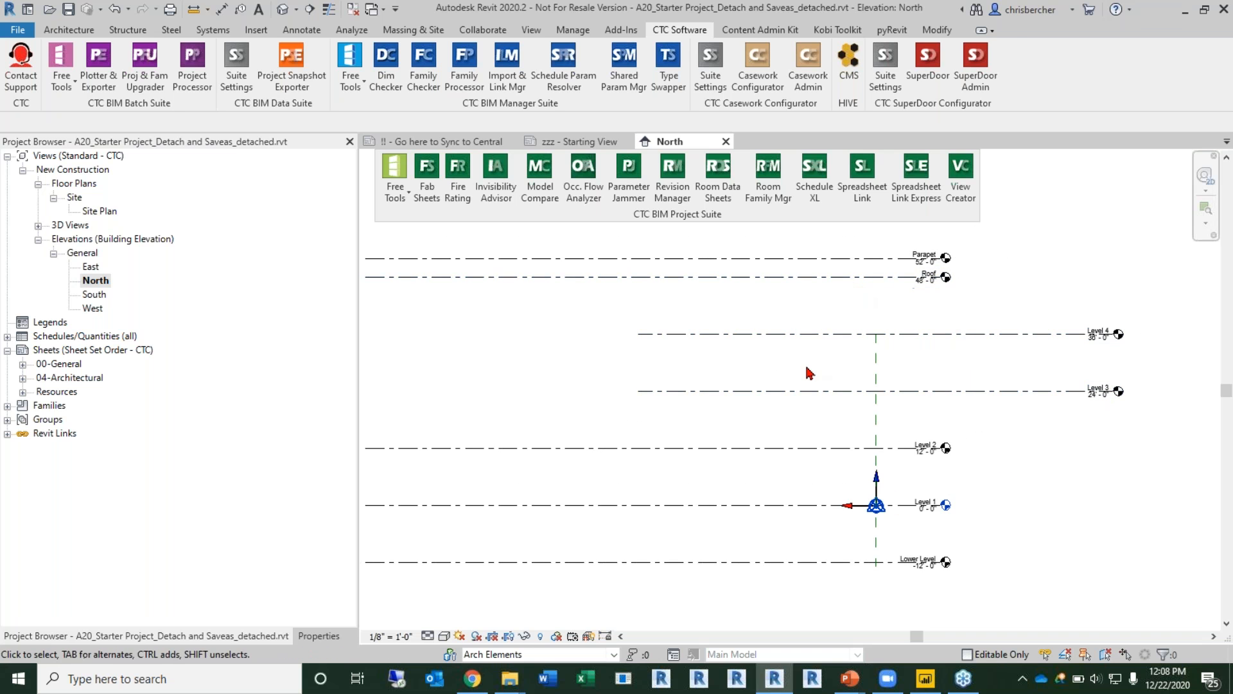
left_click(805, 338)
scroll(786, 376, "down", 1)
middle_click_drag(787, 376, 842, 363)
left_click_drag(730, 330, 506, 329)
left_click_drag(1090, 334, 963, 329)
left_click(1044, 264)
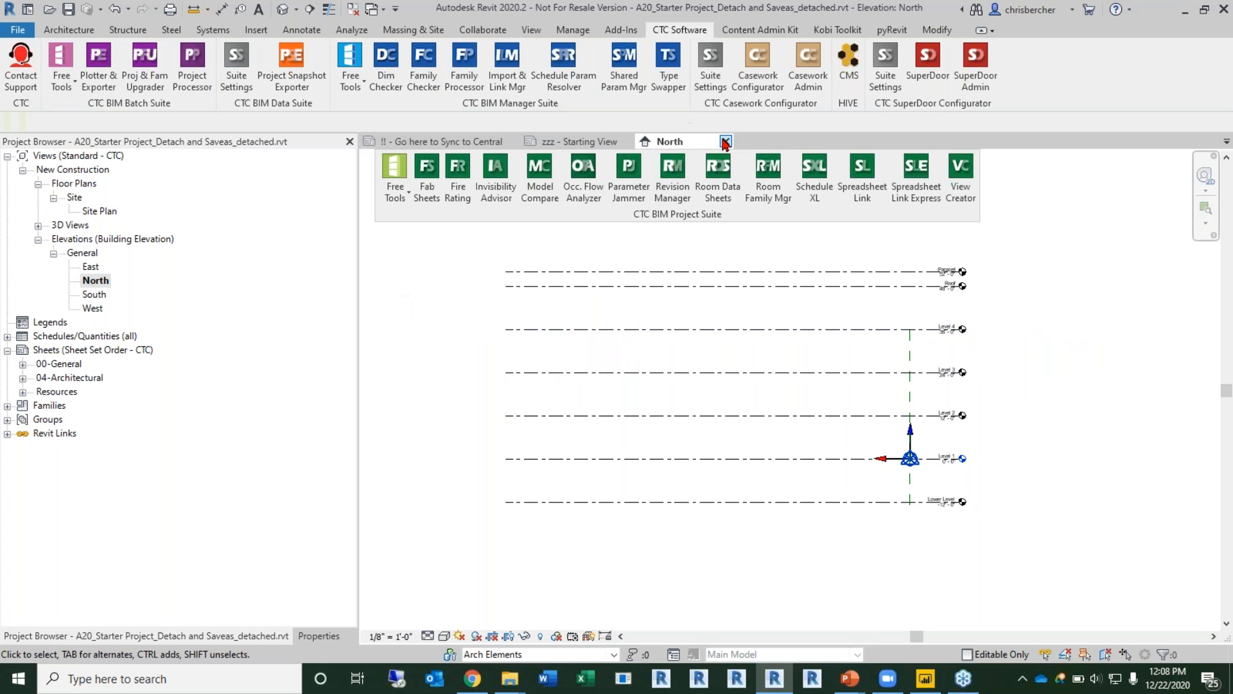
Step: Reopen View Creator and show its plan and ceiling view creation settings
left_click(951, 192)
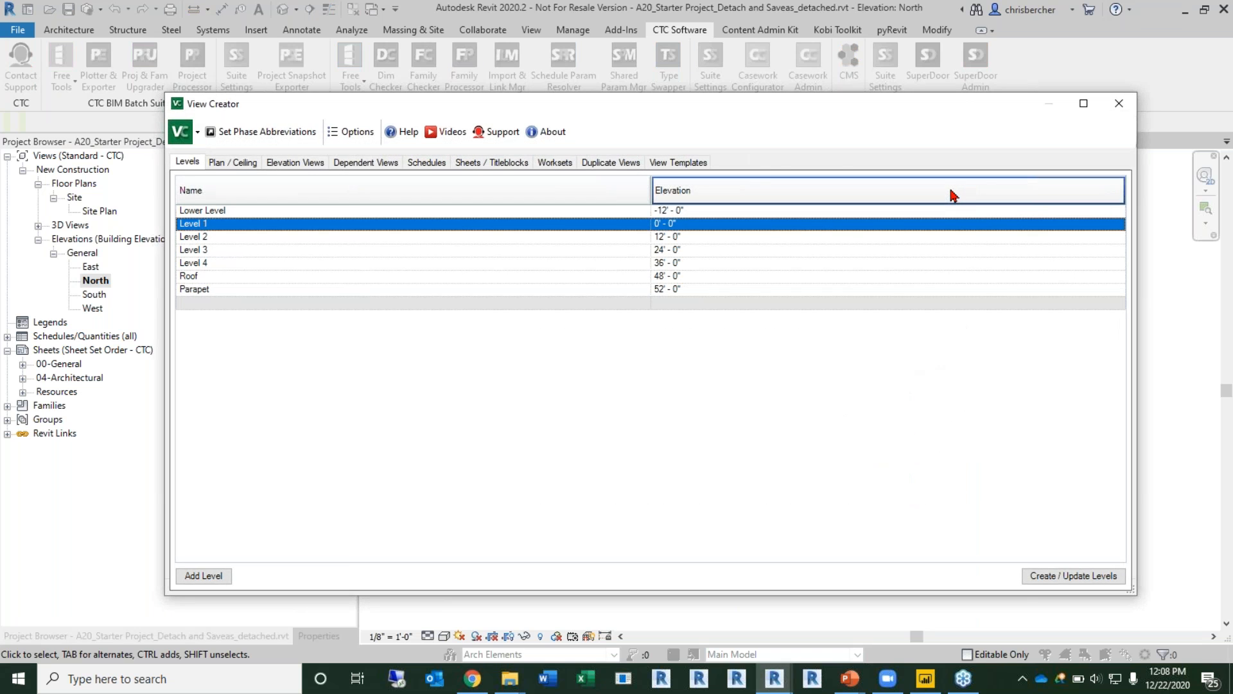
left_click(244, 163)
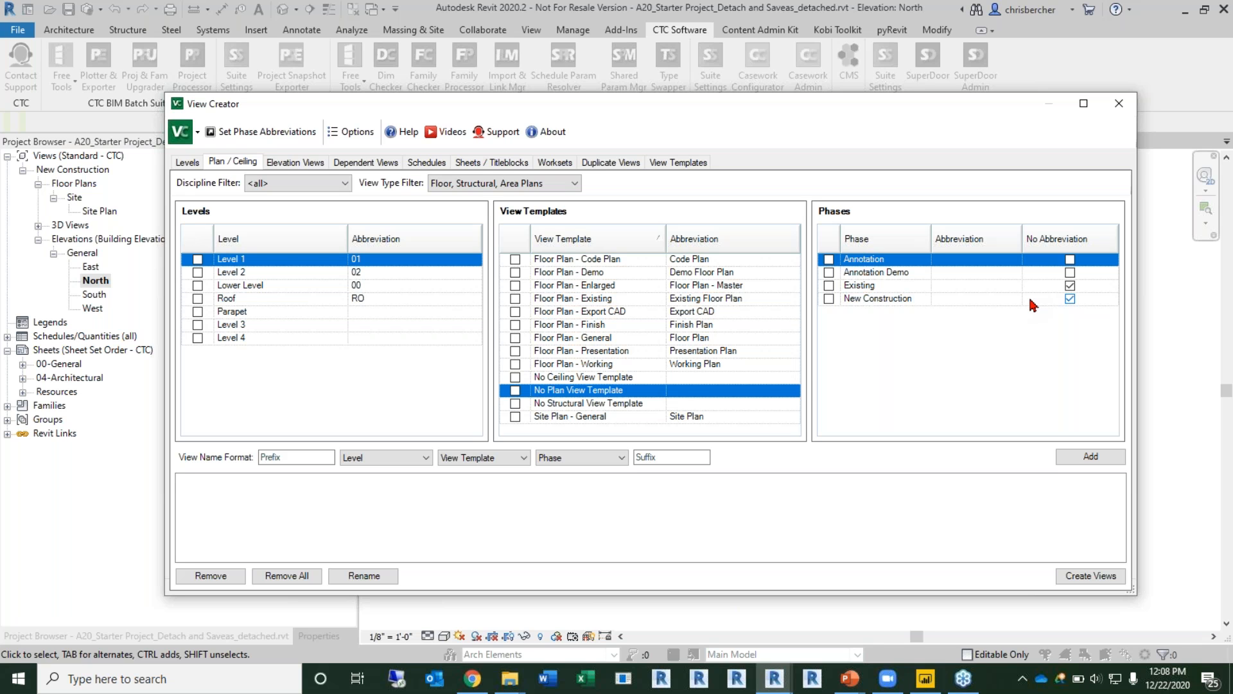
Step: Include the New Construction phase and the levels Level 1, Level 2, Lower Level, Roof, Level 3 and Level 4 for plan view creation
left_click(829, 299)
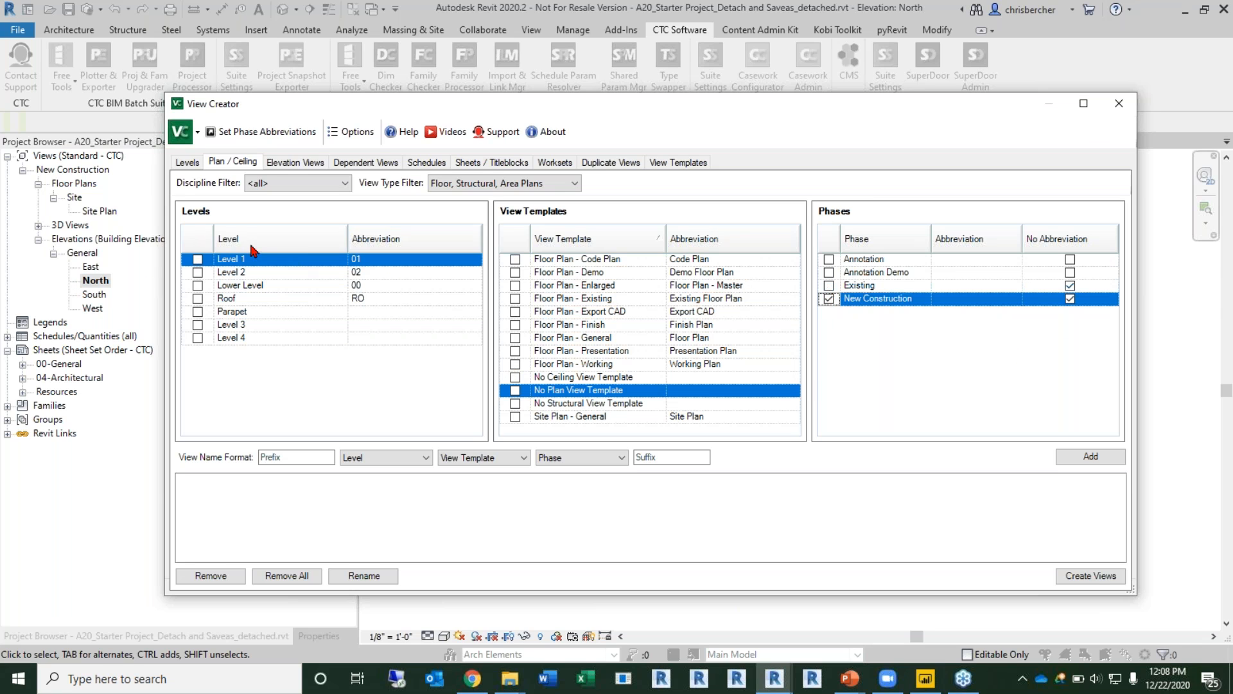
left_click(198, 260)
left_click(198, 272)
left_click(197, 285)
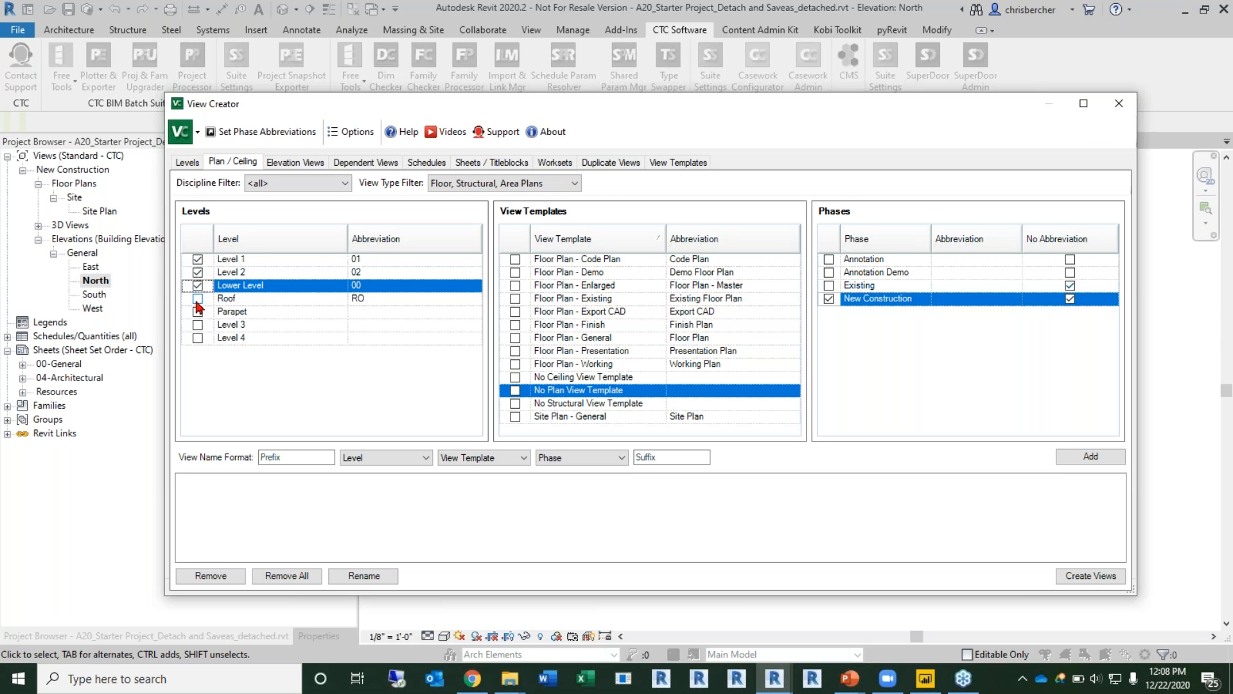
left_click(198, 299)
left_click(198, 325)
left_click(198, 338)
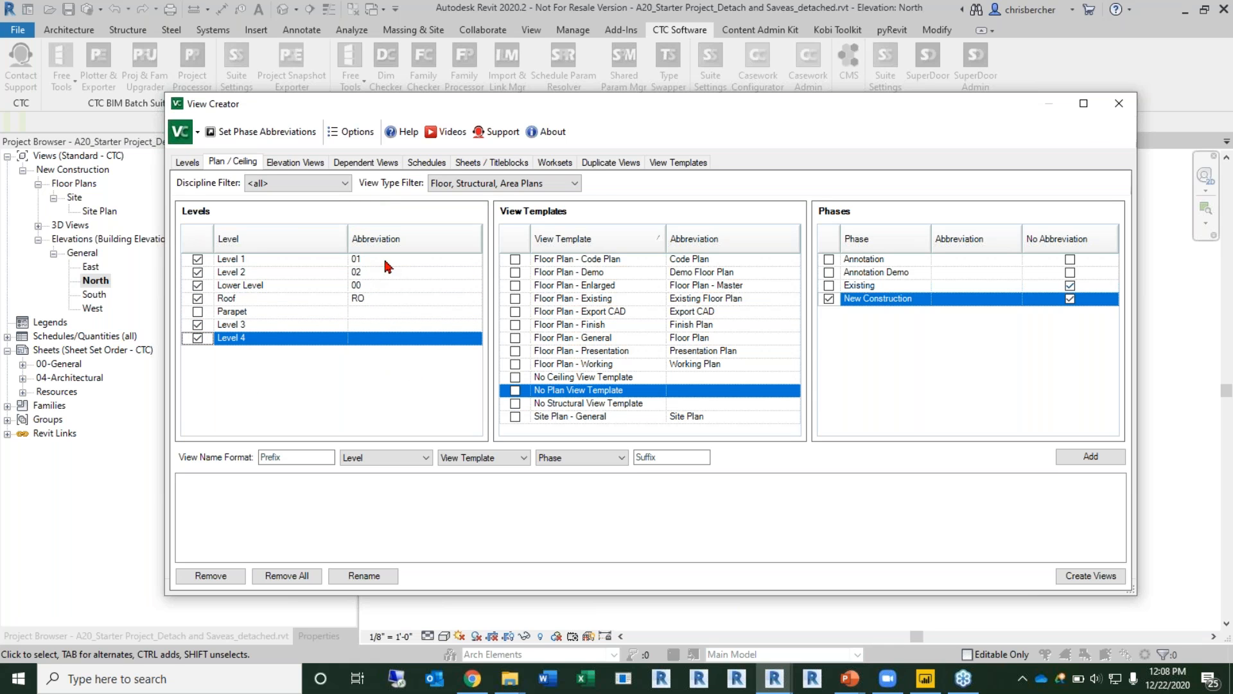
Step: Set the abbreviation of Level 3 to 03 and of Level 4 to 04
left_click(365, 325)
type("03")
left_click(383, 337)
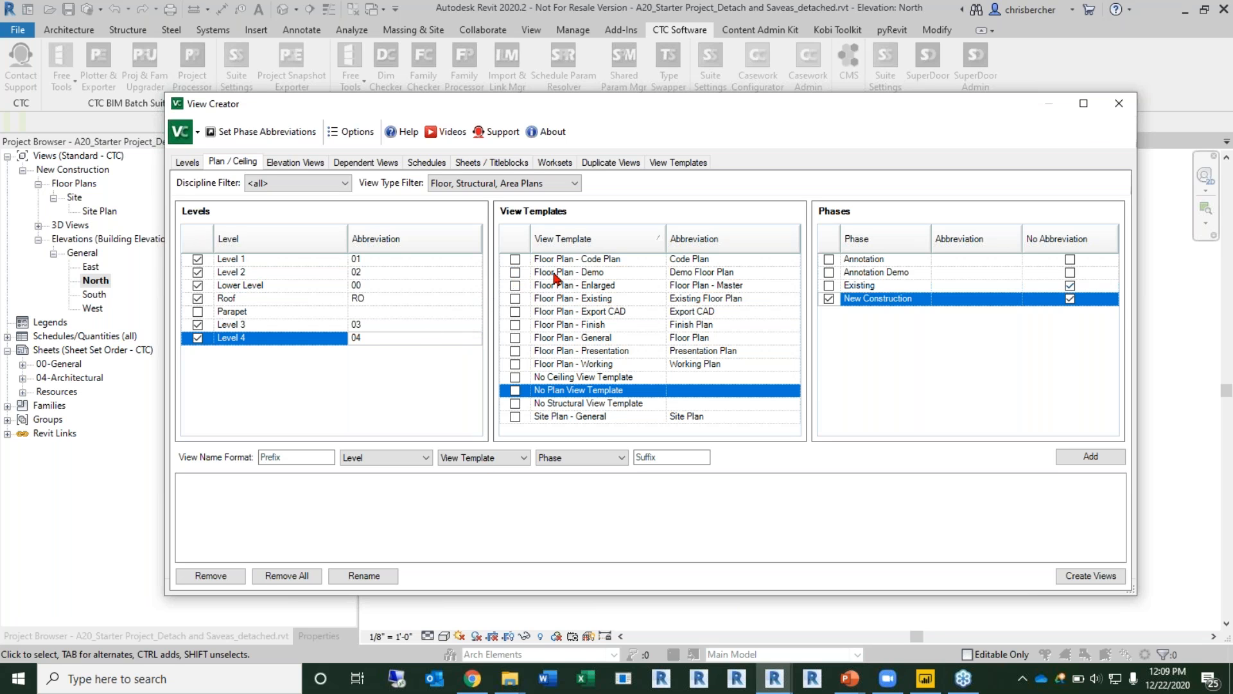
Step: Include the Code Plan, Finish, General, Presentation and Working floor plan view templates
left_click(515, 258)
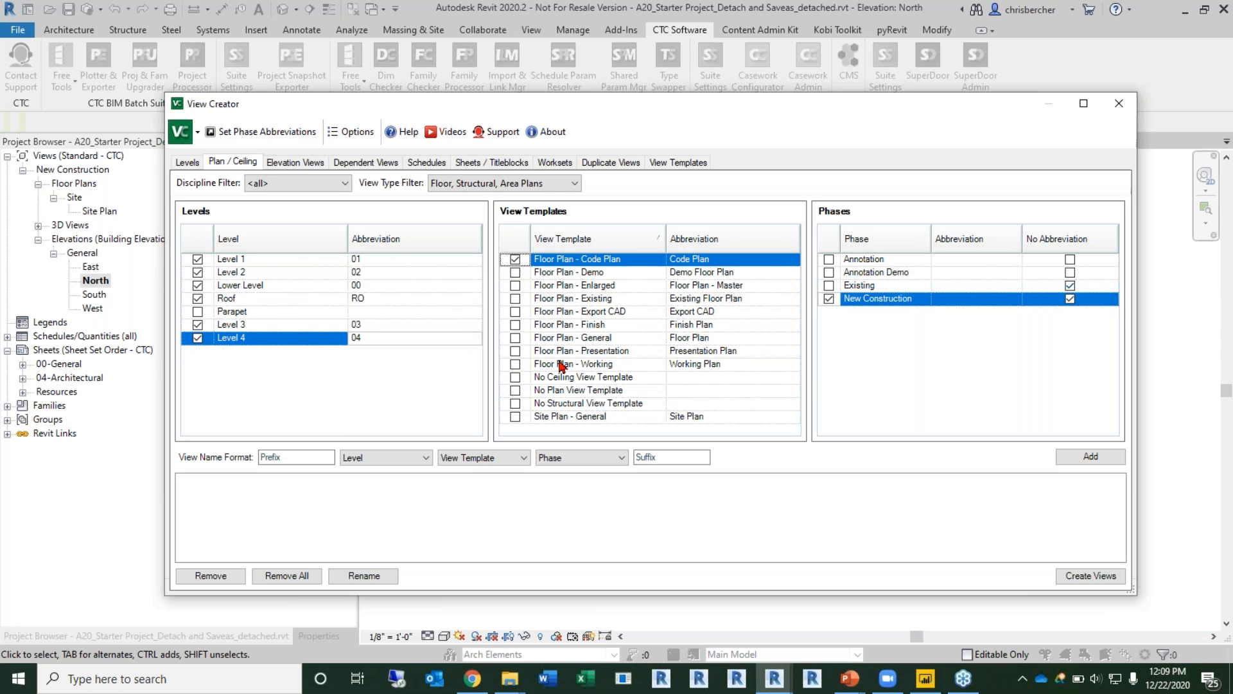
left_click(516, 325)
left_click(516, 338)
left_click(515, 351)
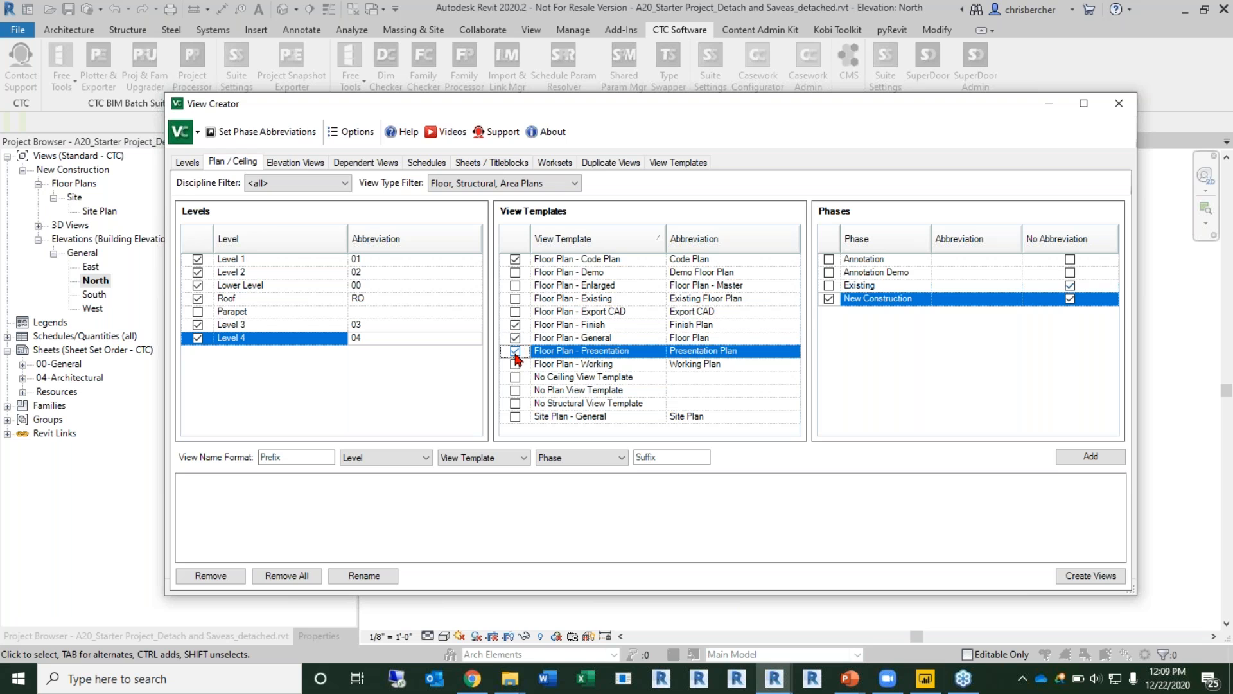
left_click(515, 365)
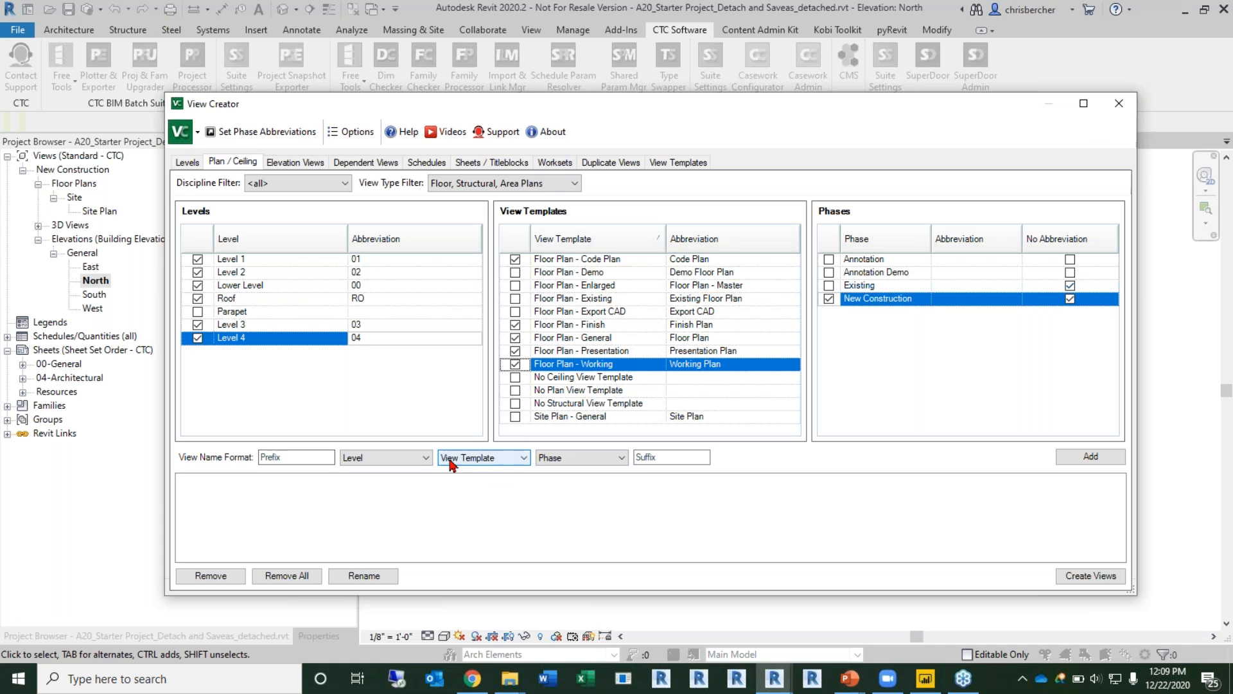
Step: Add the chosen floor plans to the creation list with names ordered by level, view template and phase, and enlarge the View Creator window
left_click(409, 458)
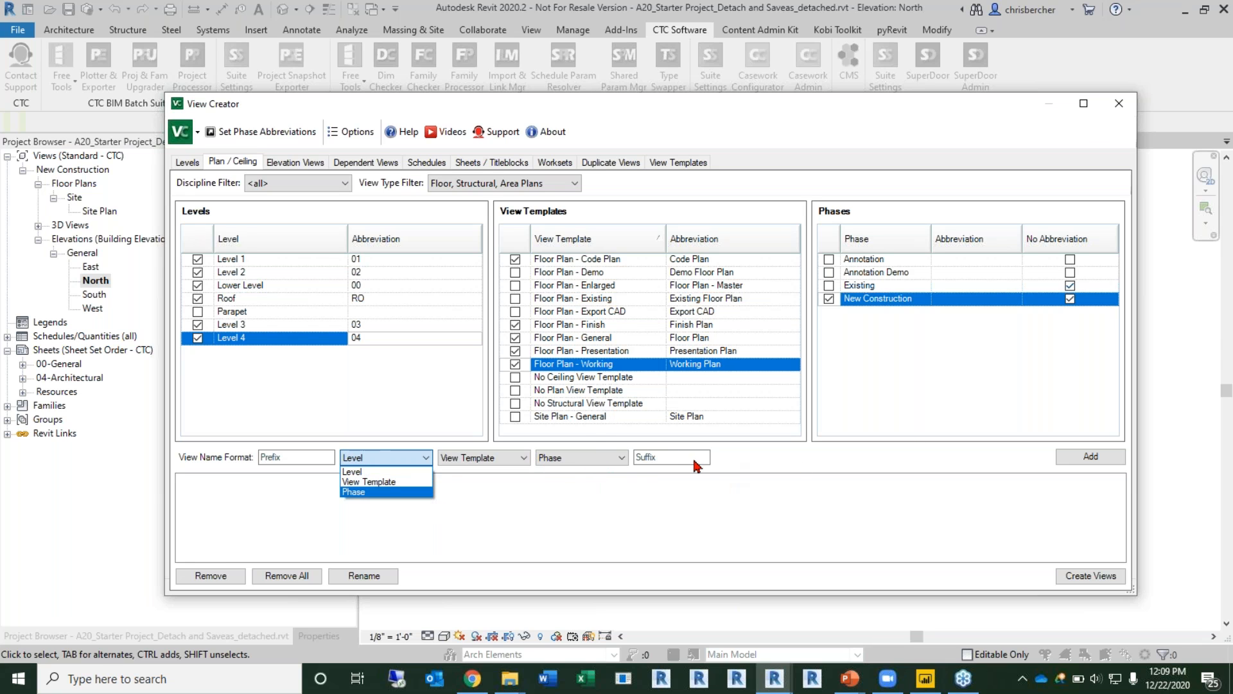
left_click(493, 509)
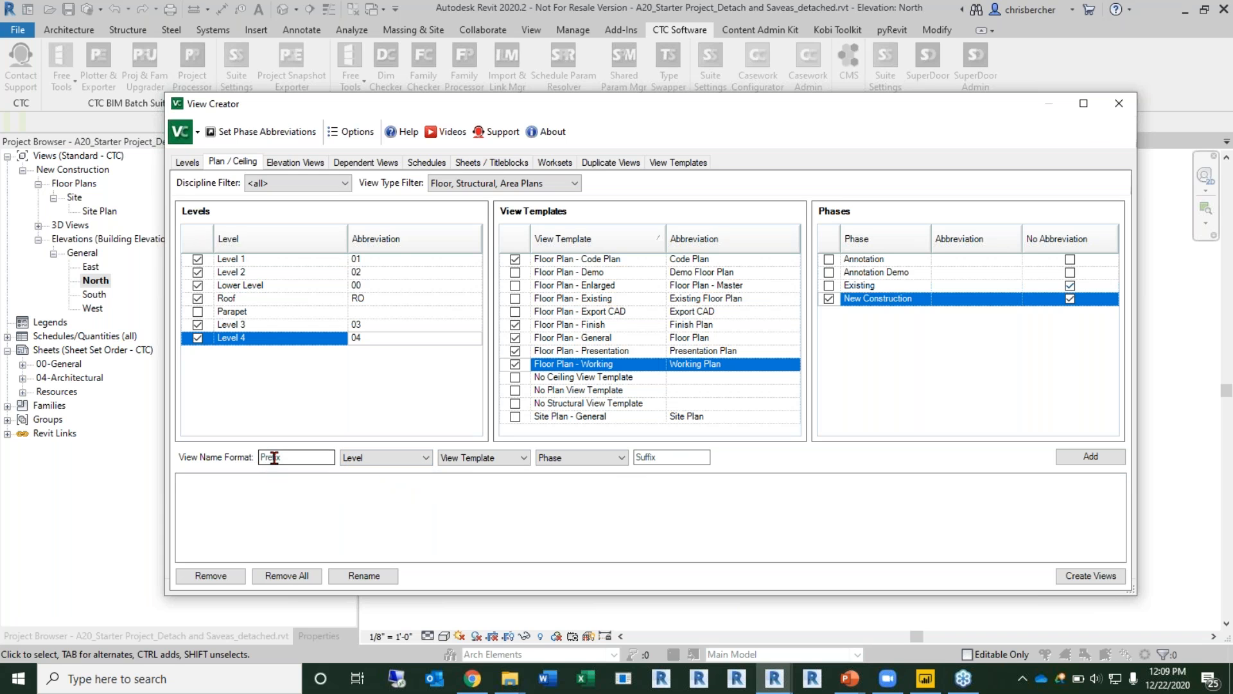
left_click(1091, 456)
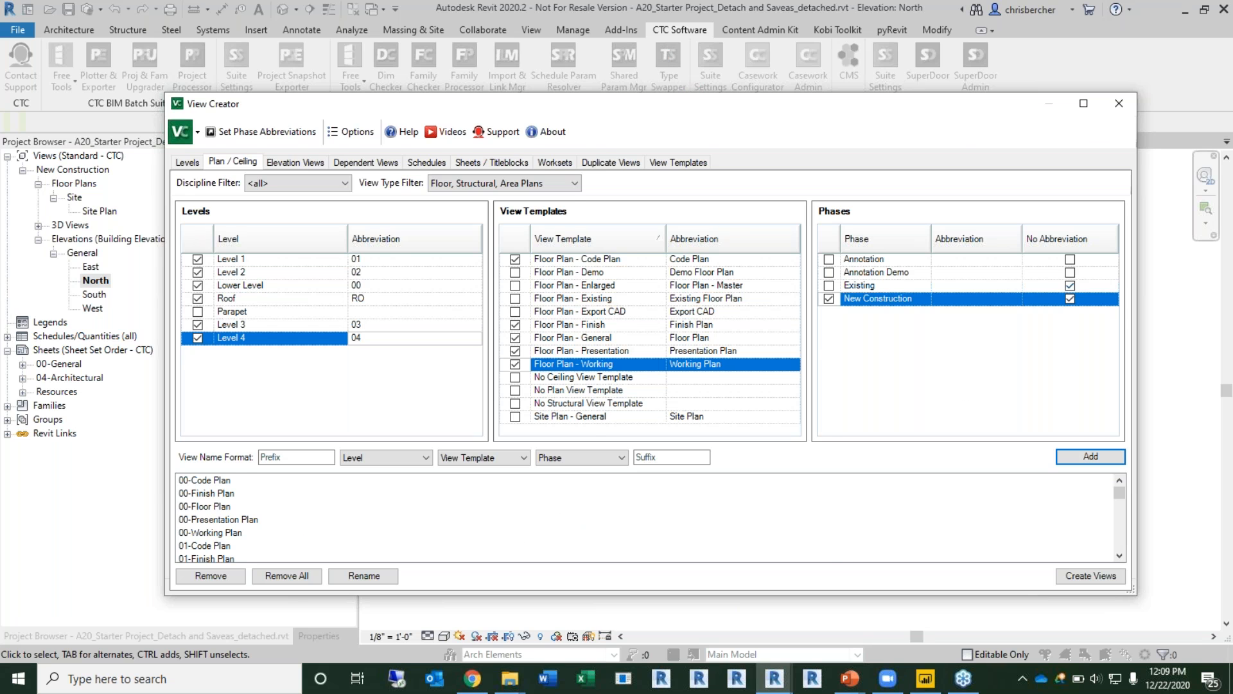
left_click_drag(692, 93, 688, 27)
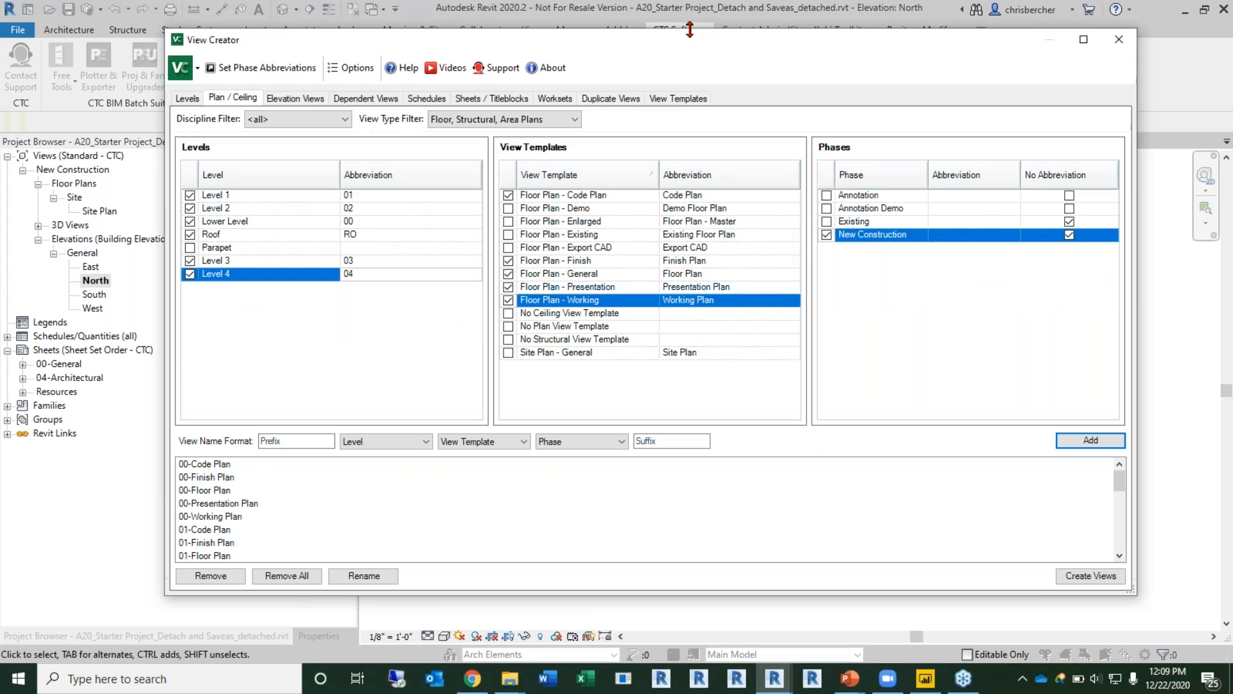
Step: Review the listed floor plan names, create the views in the project and dismiss the creation summary
left_click(212, 466)
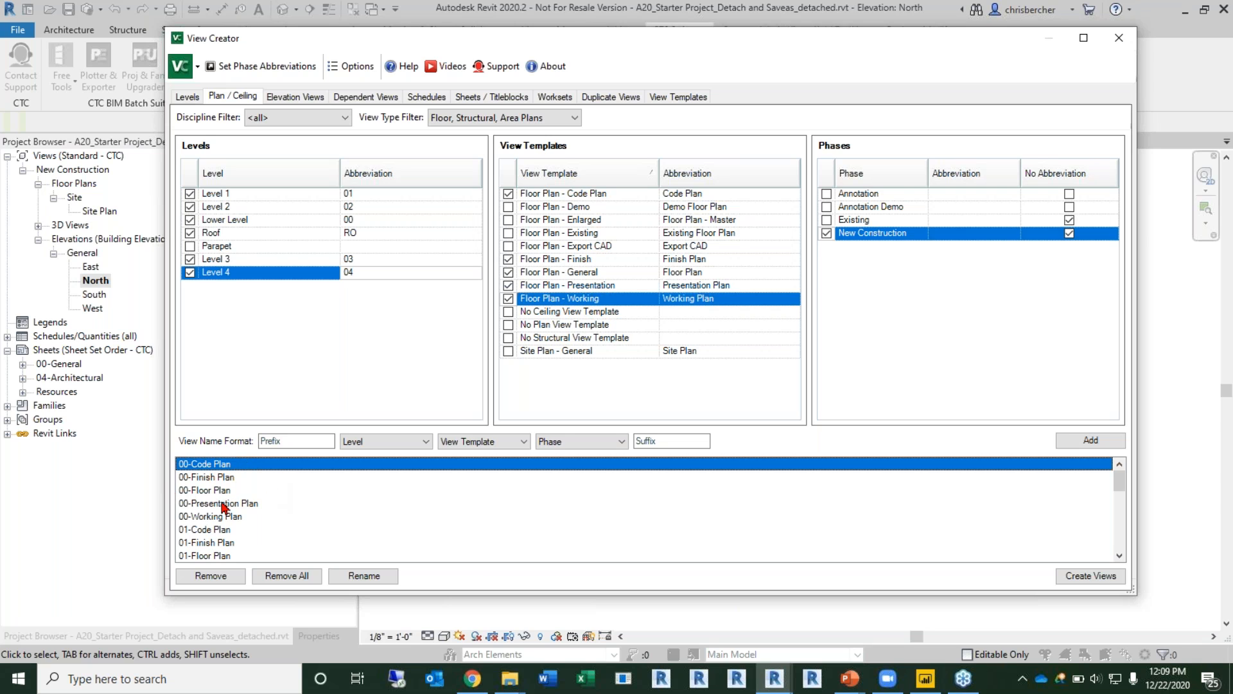
scroll(239, 533, "down", 2)
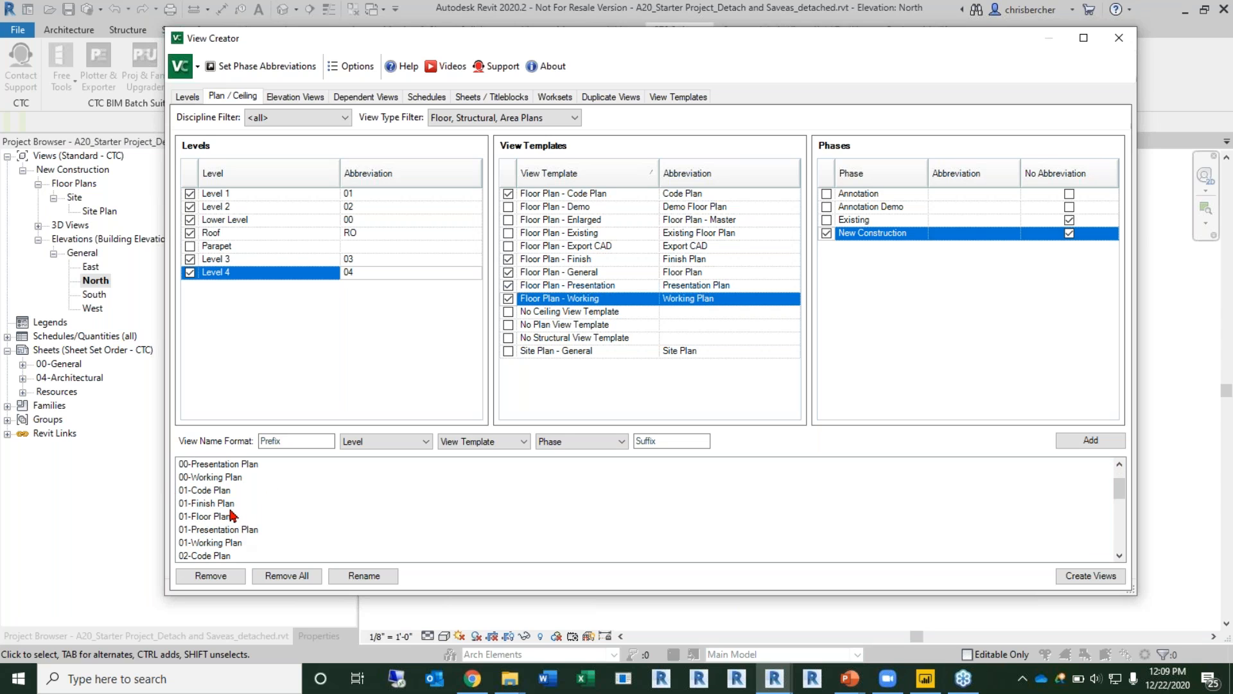
scroll(244, 534, "up", 2)
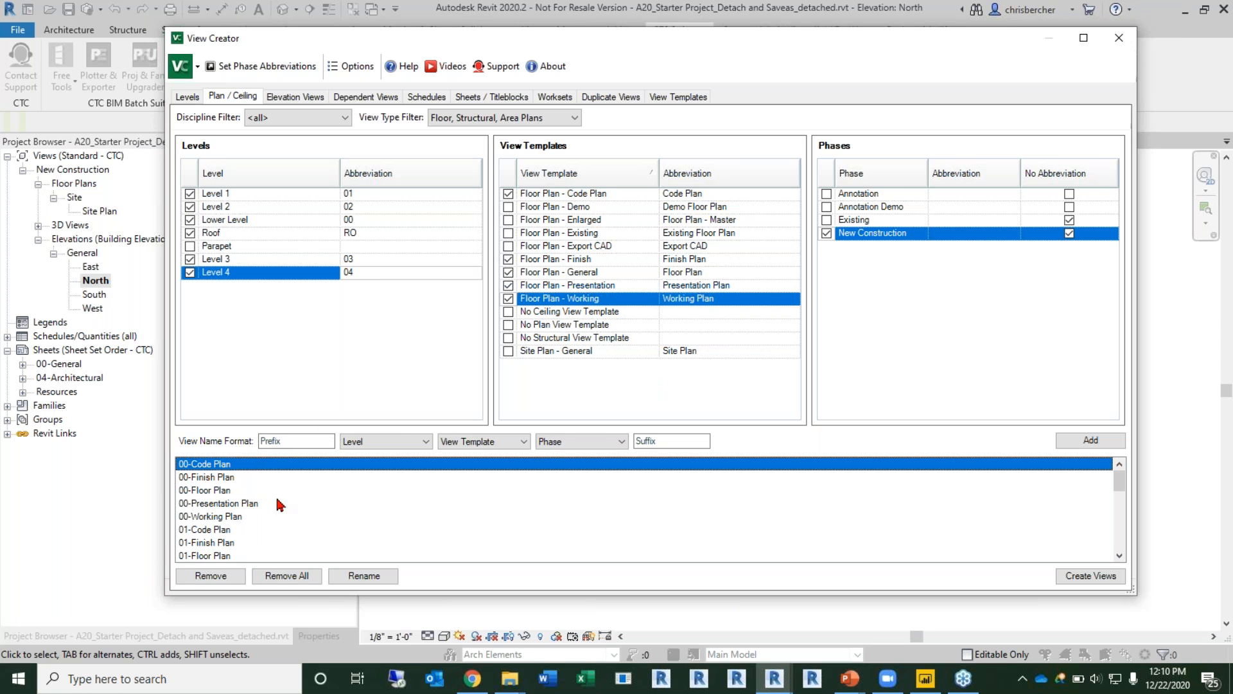
left_click(212, 491)
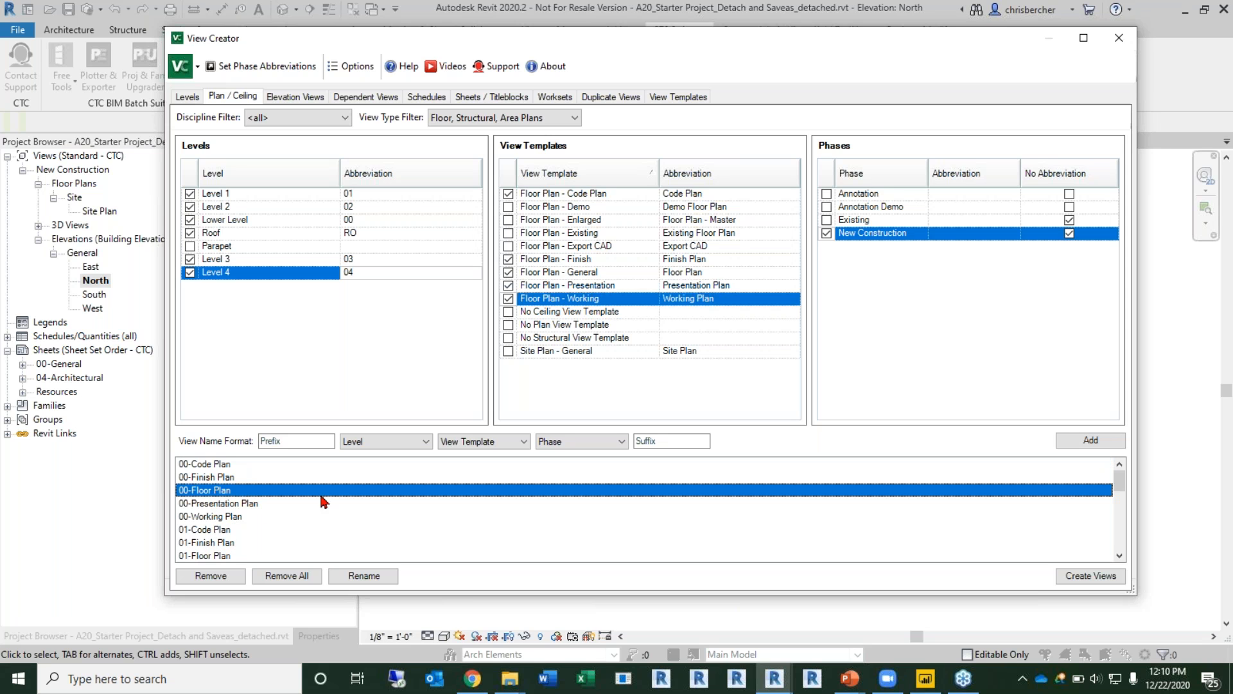
left_click(1082, 585)
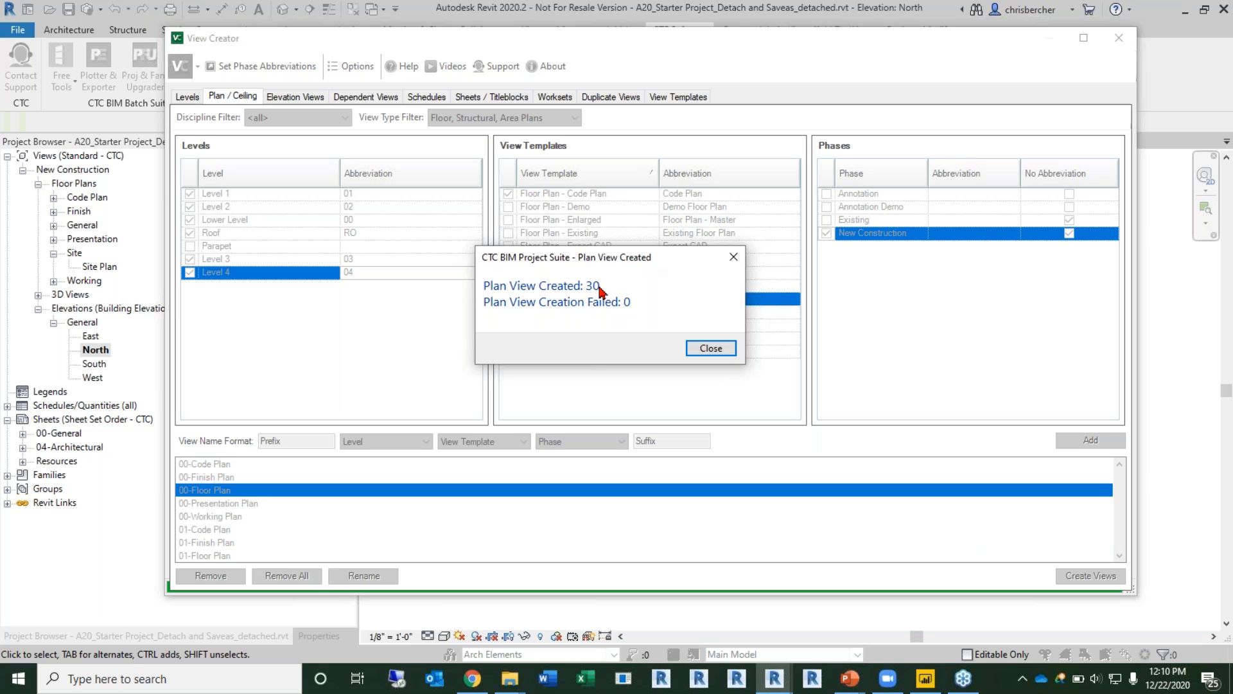
left_click(712, 349)
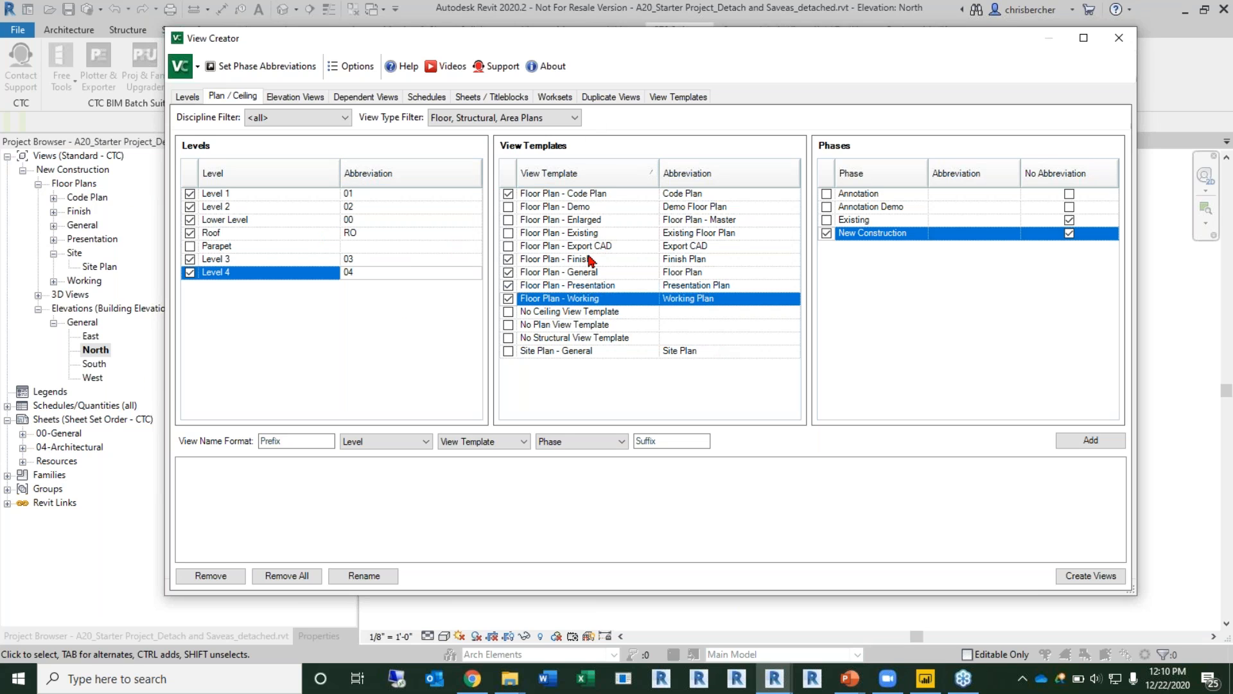
Step: Filter the view templates to Ceiling Plans, include Reflected Ceiling Plan - General, and exclude the Roof level
left_click_drag(578, 25, 669, 27)
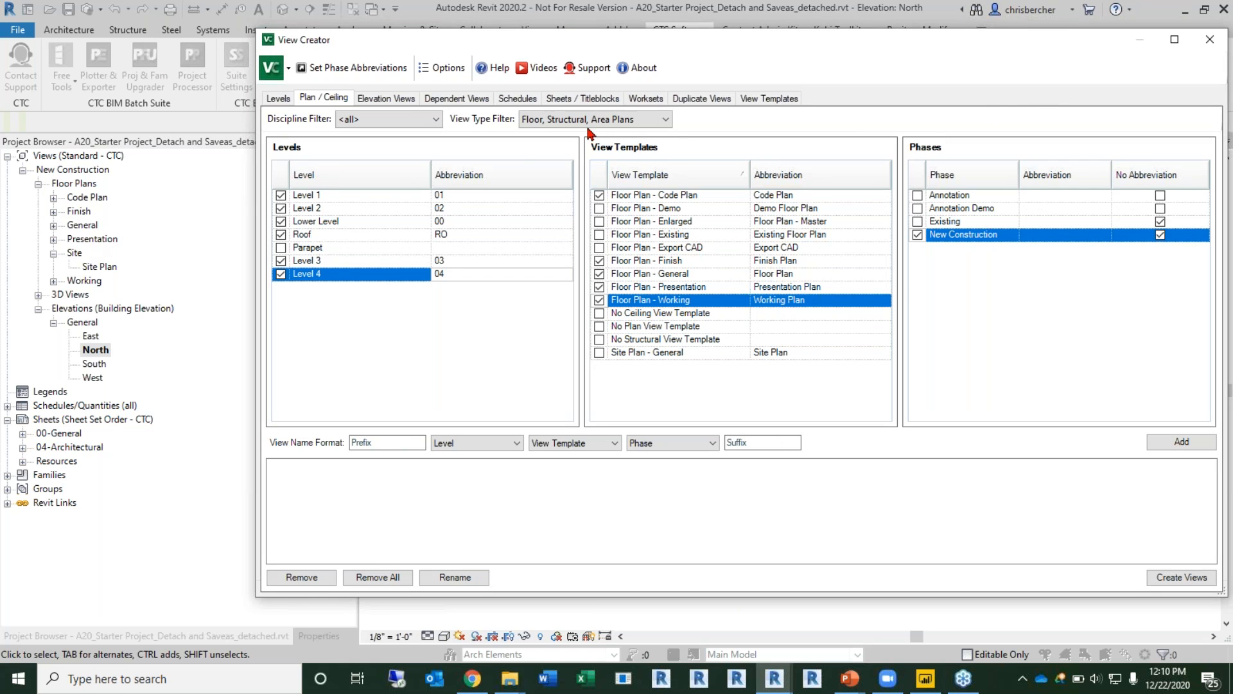
left_click(640, 120)
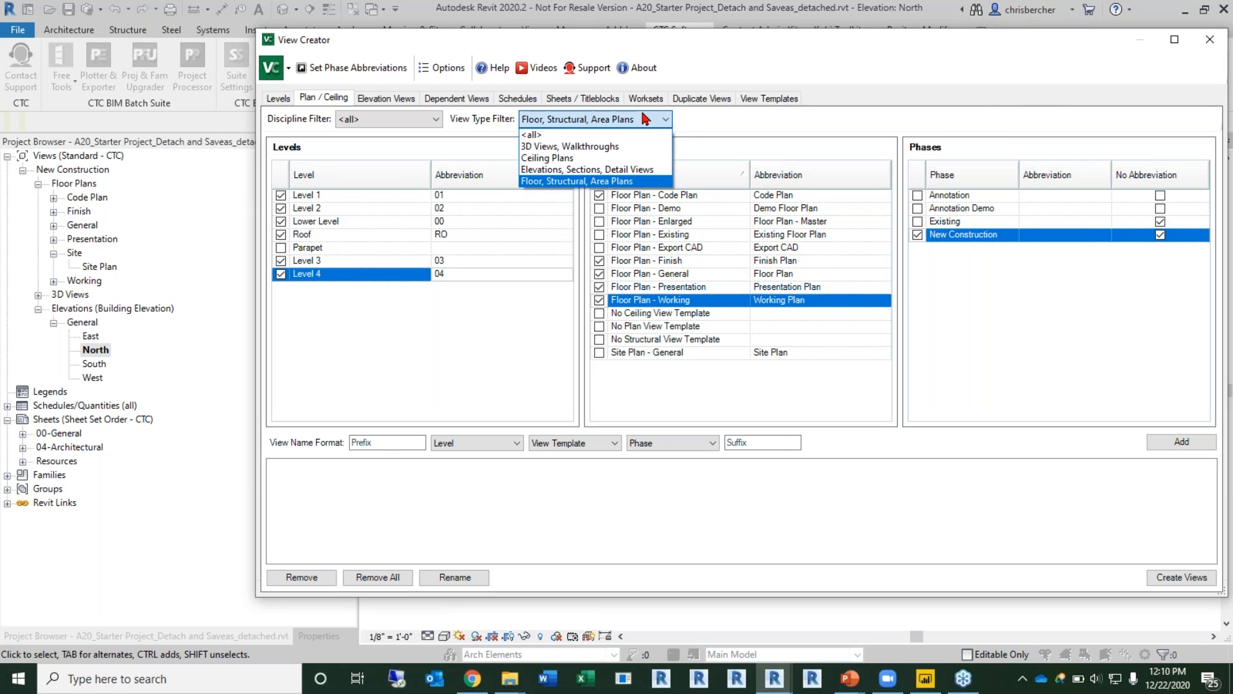
left_click(590, 159)
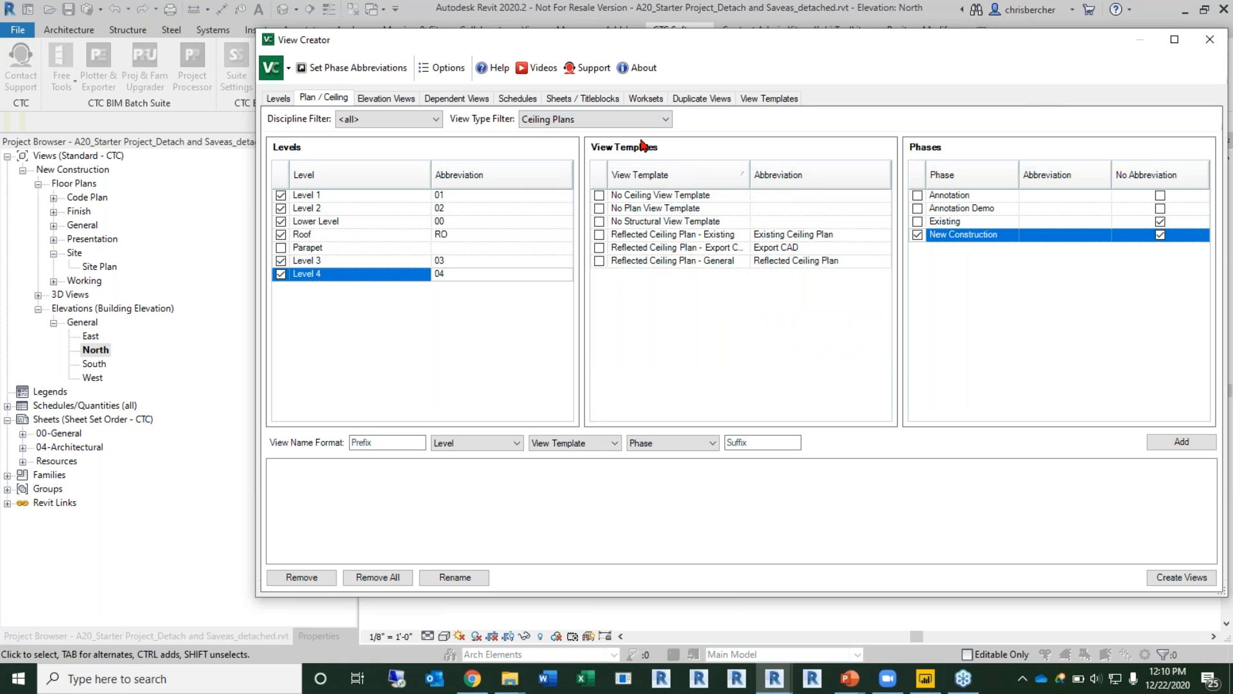
left_click(753, 178)
double_click(748, 178)
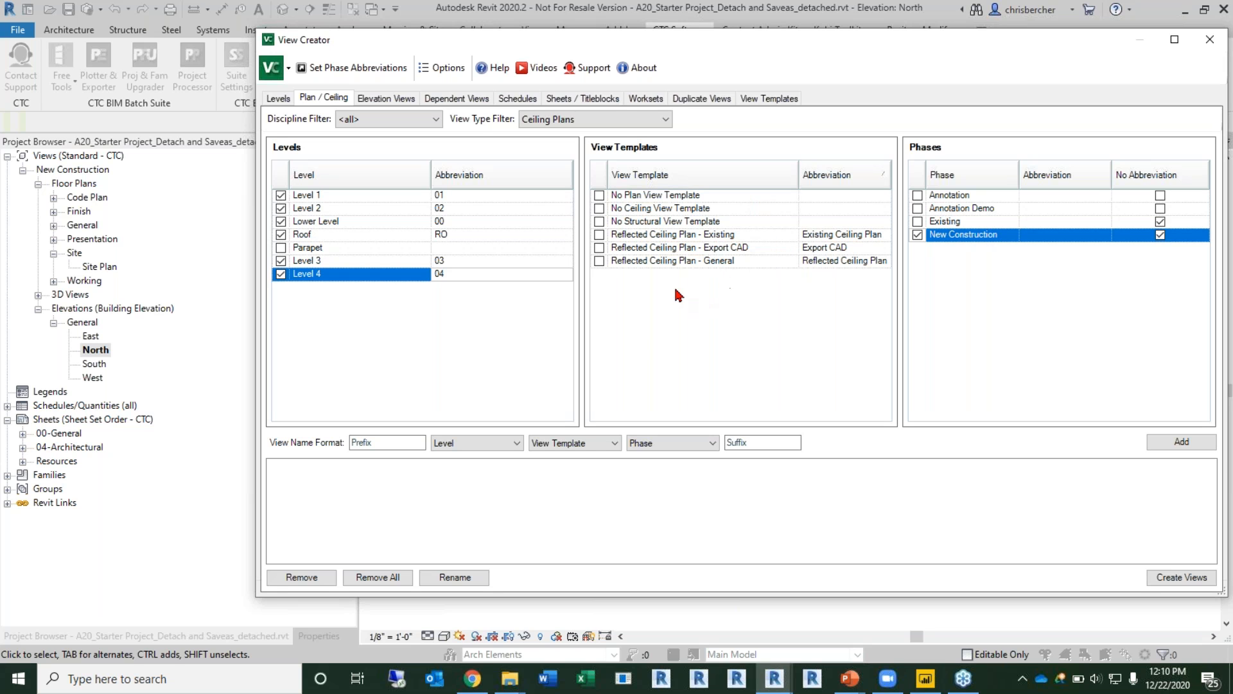
left_click(599, 262)
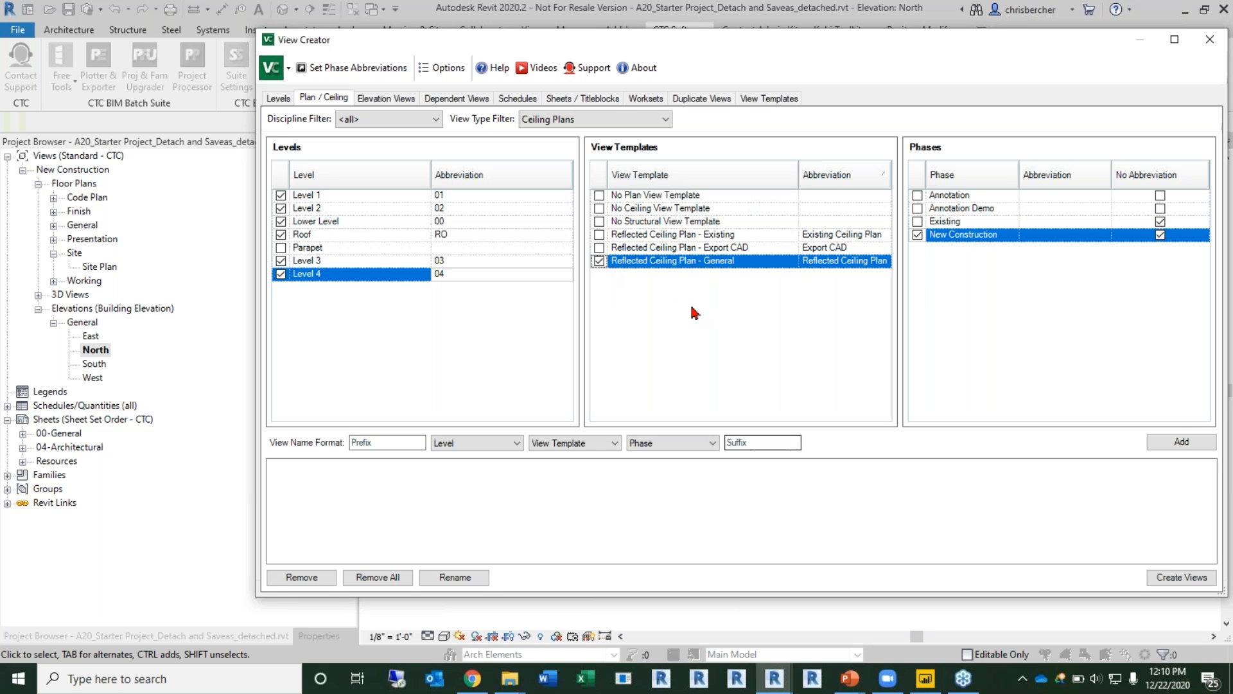
left_click_drag(797, 175, 776, 177)
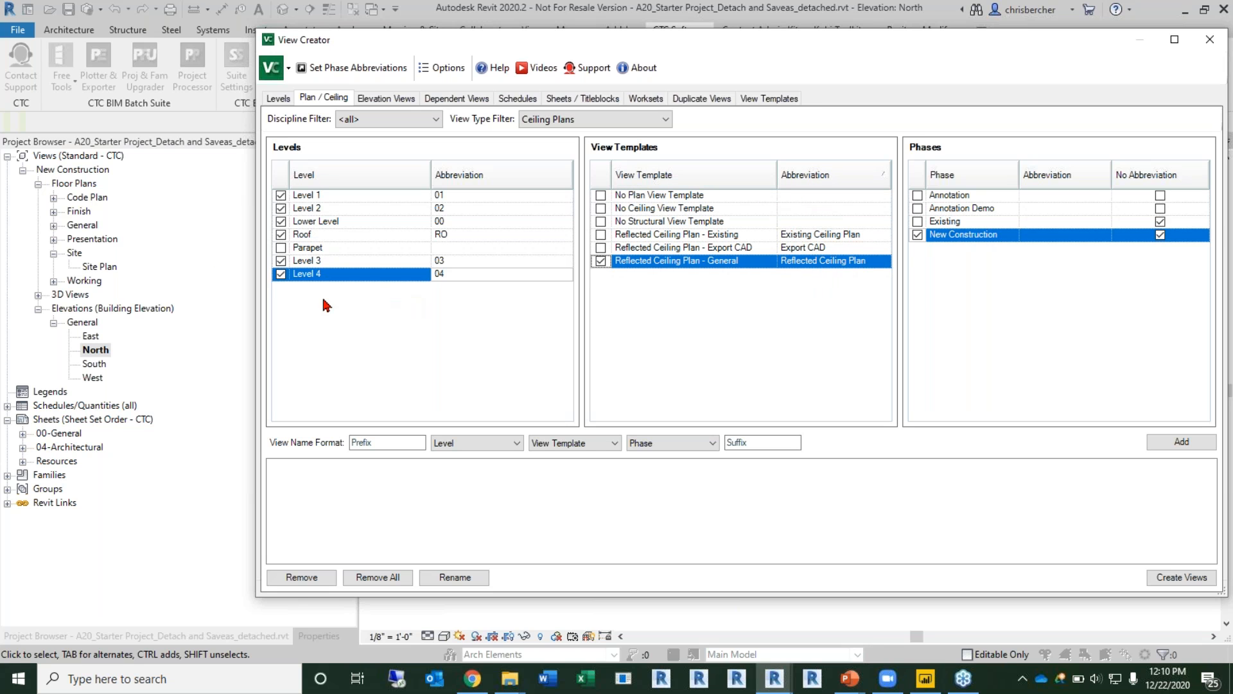
left_click(281, 238)
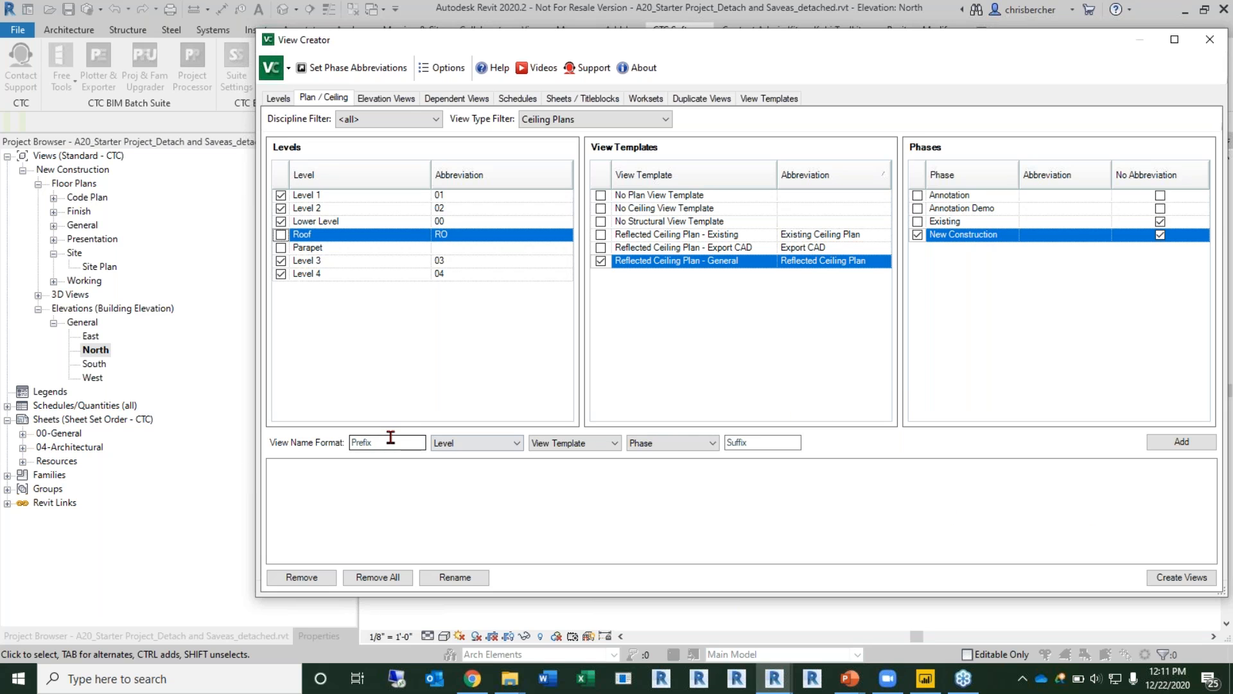
Step: Add the reflected ceiling plans to the list, create them in the project, and close View Creator
left_click(1156, 447)
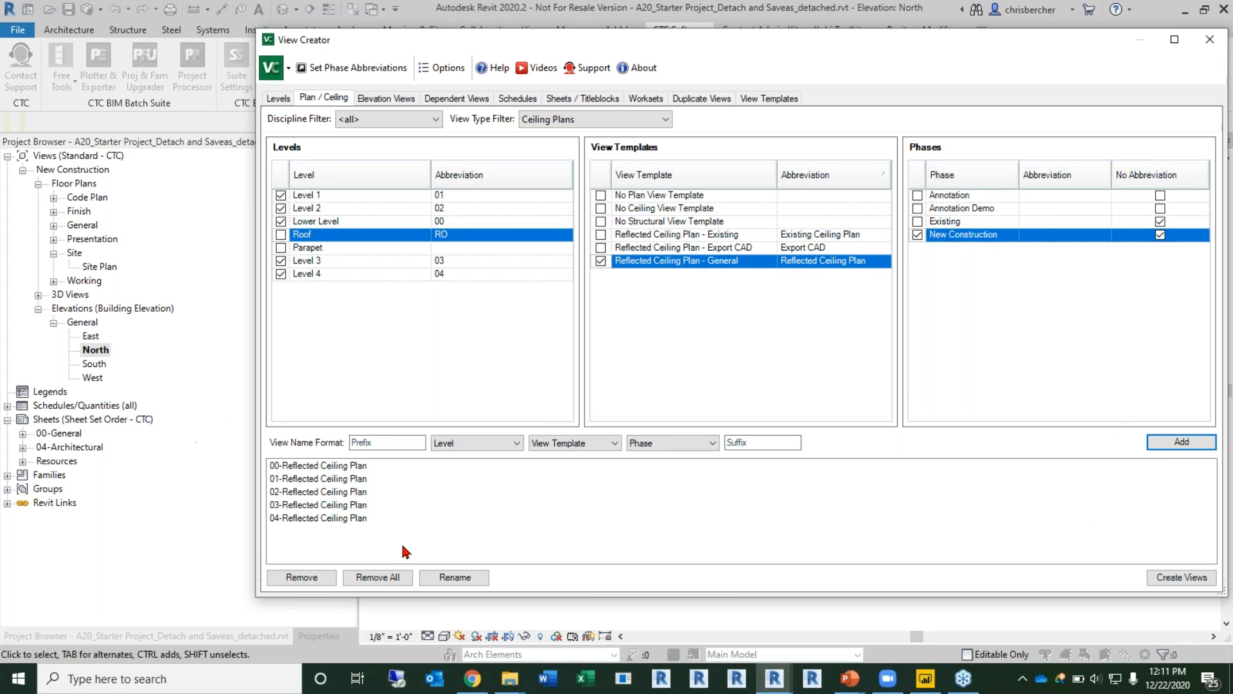
left_click(1181, 577)
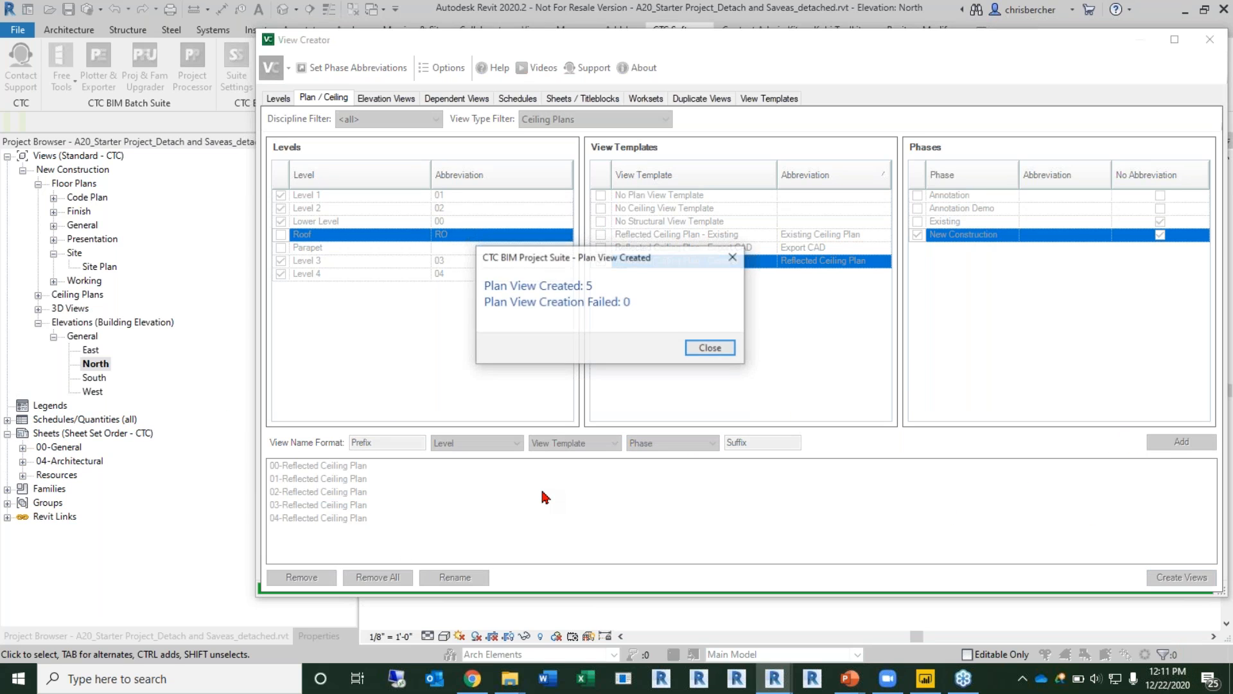
left_click(711, 348)
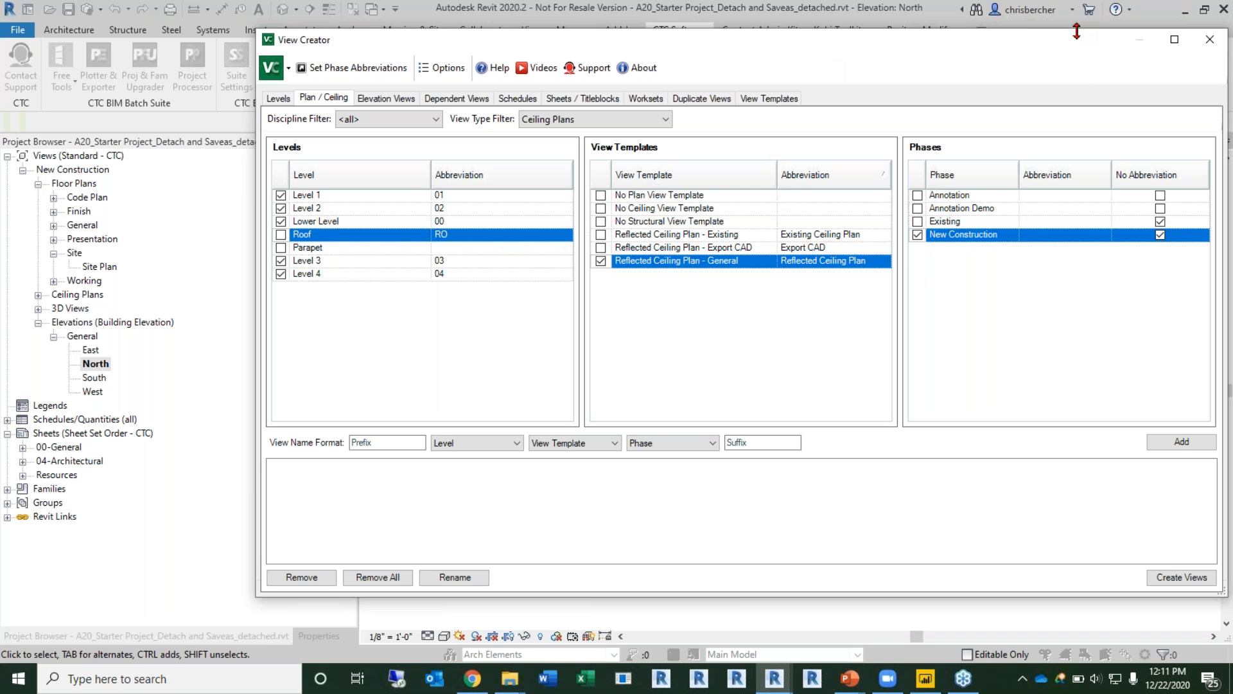
left_click_drag(1068, 50, 968, 45)
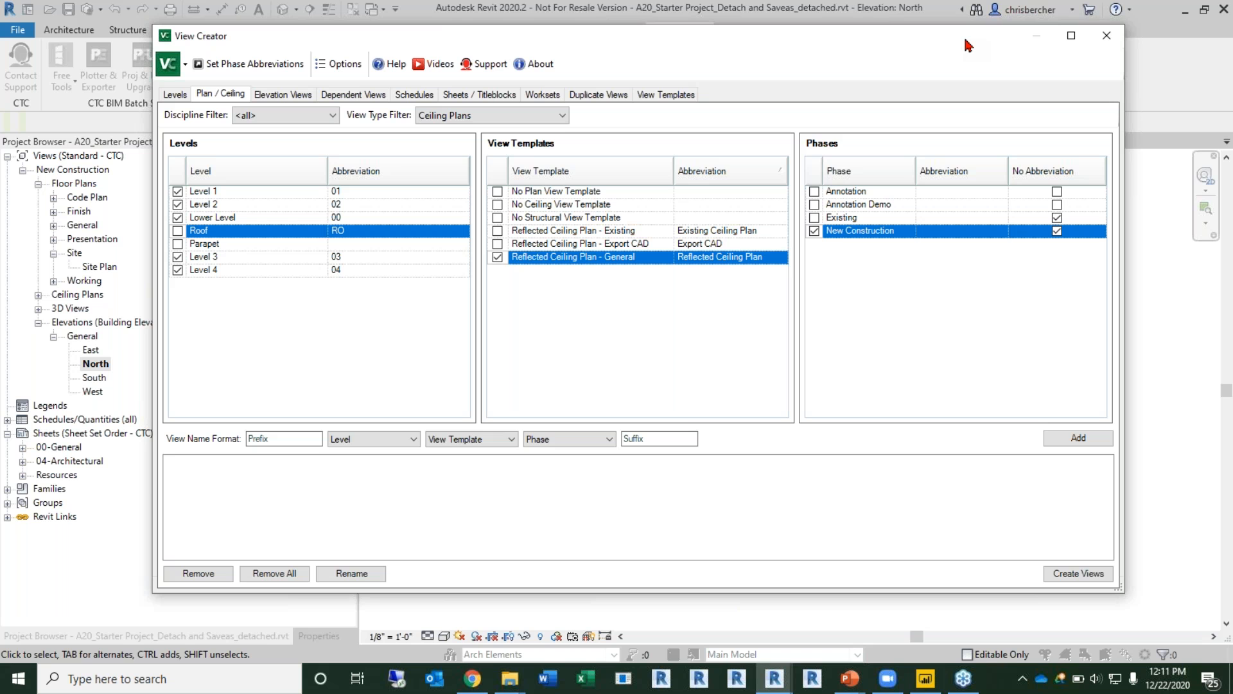
left_click(1106, 35)
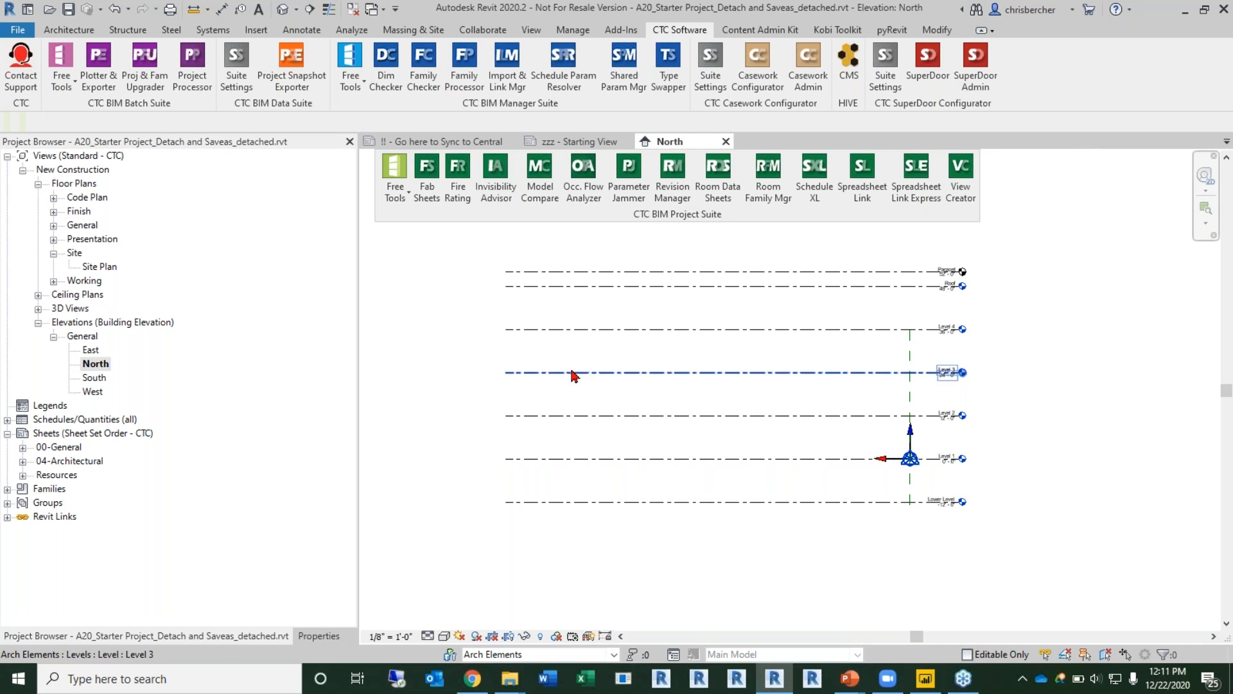
Step: Switch to the A20-CLINIC-123456 project and review its worksets without changing them
left_click(477, 145)
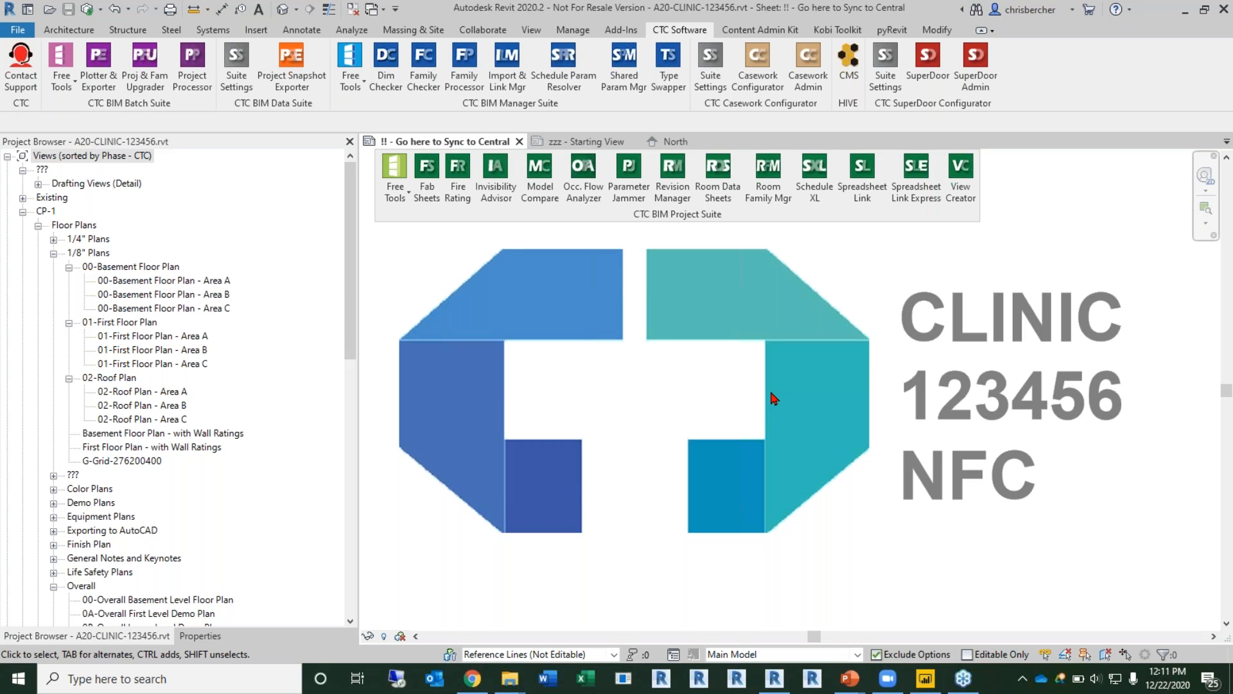
left_click(450, 655)
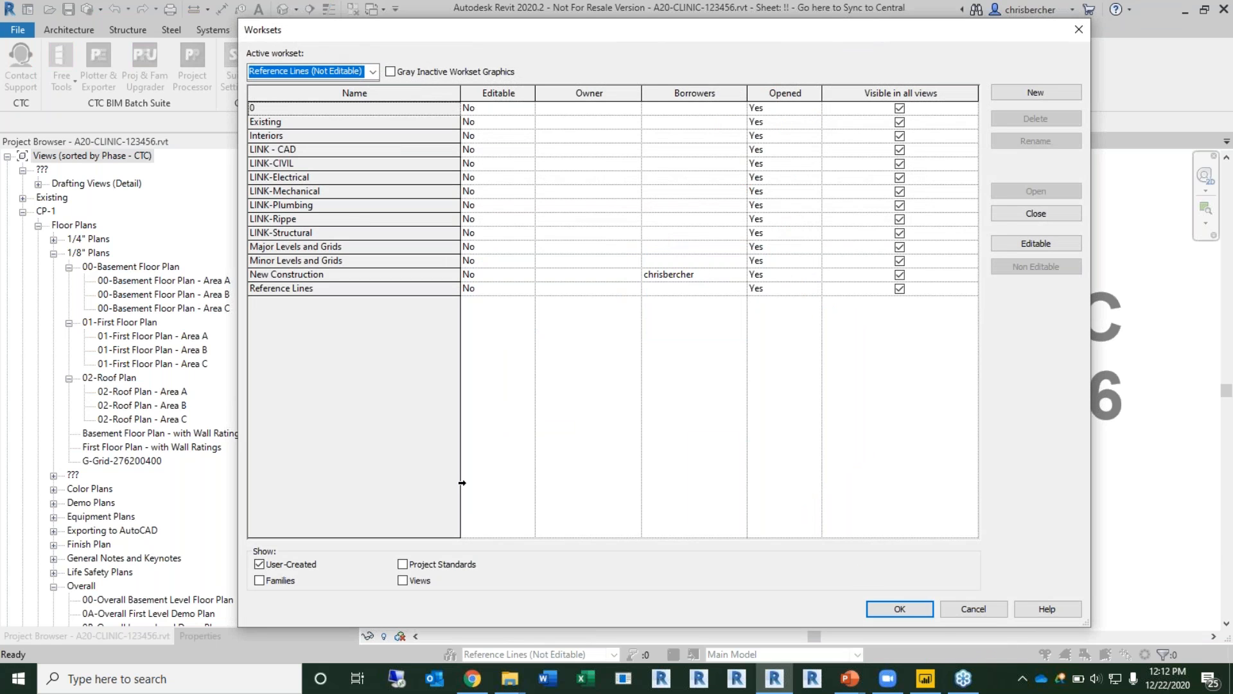
left_click(912, 618)
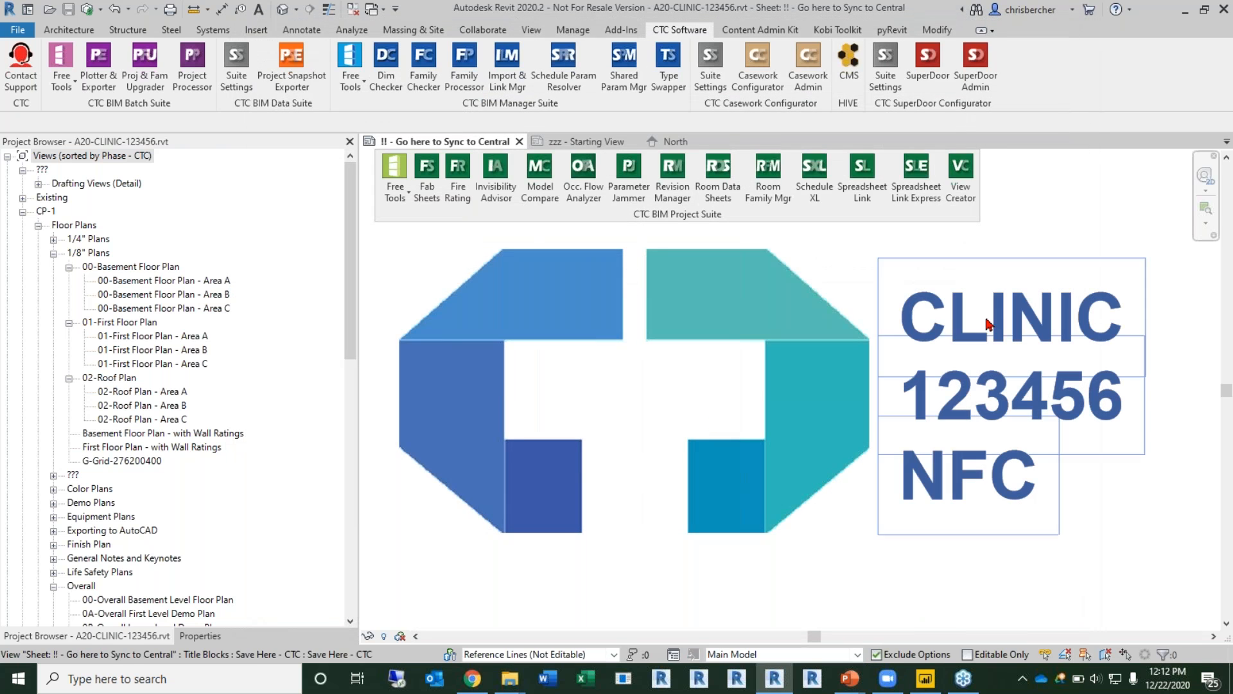
Step: Open View Creator's workset options and include all of the project's worksets
left_click(969, 191)
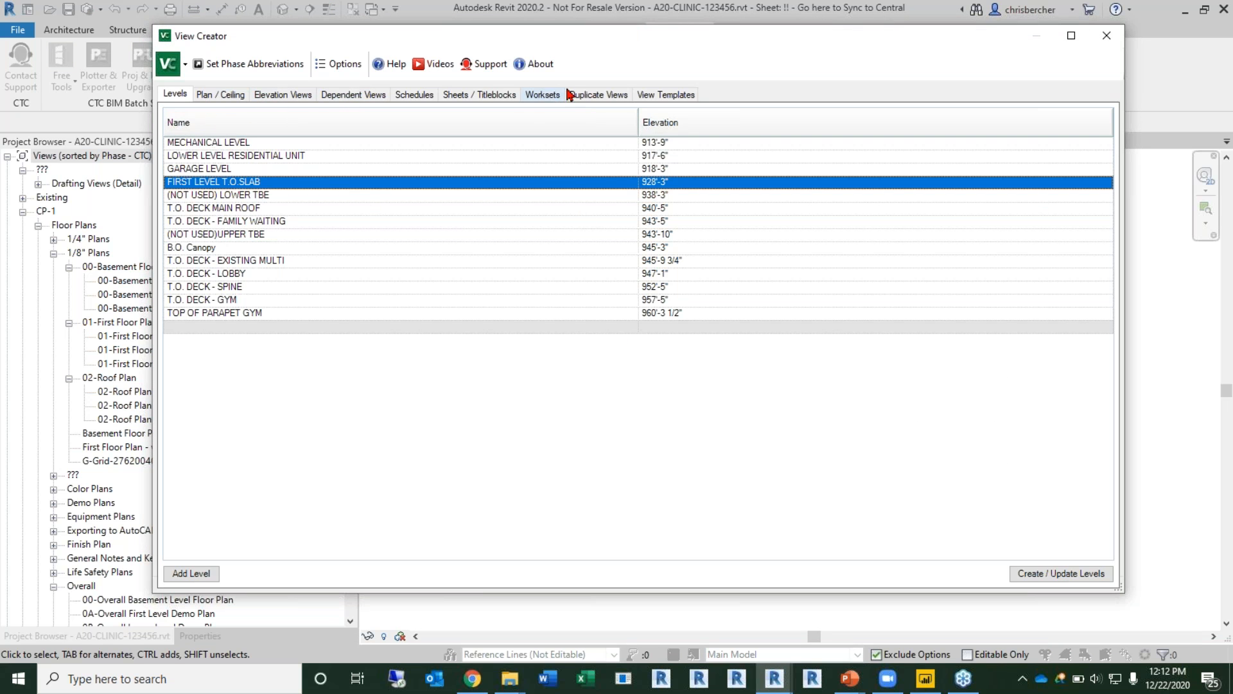
left_click(532, 98)
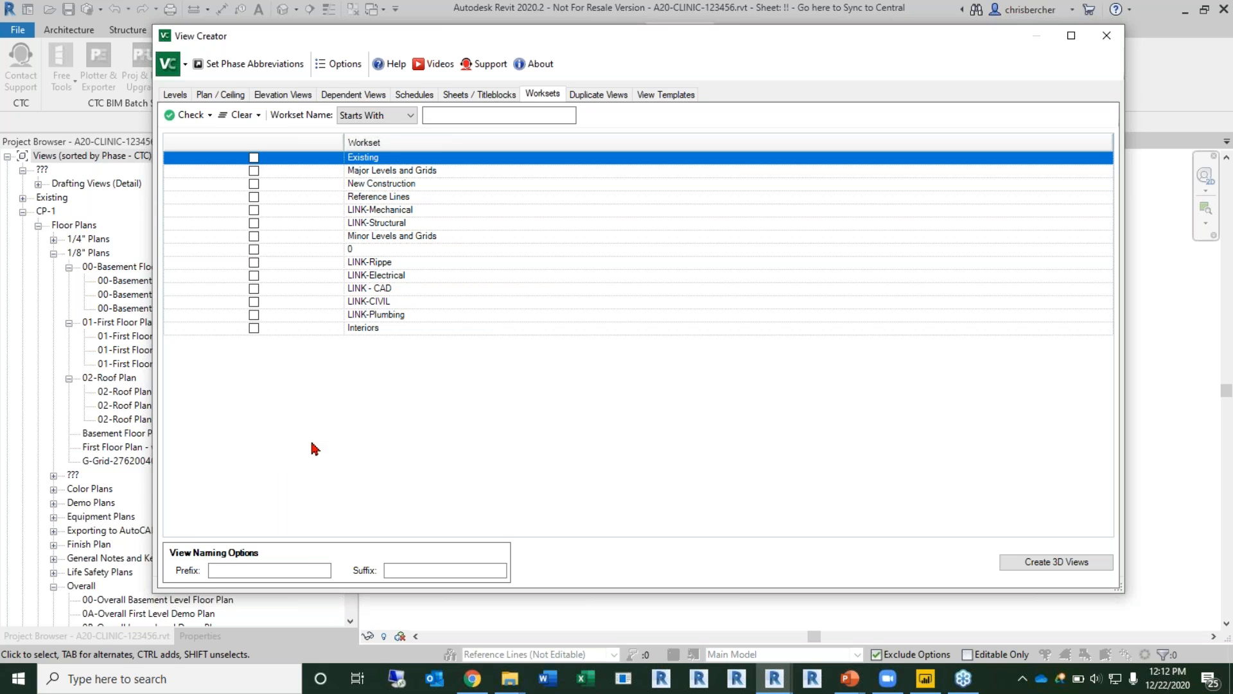
left_click(192, 115)
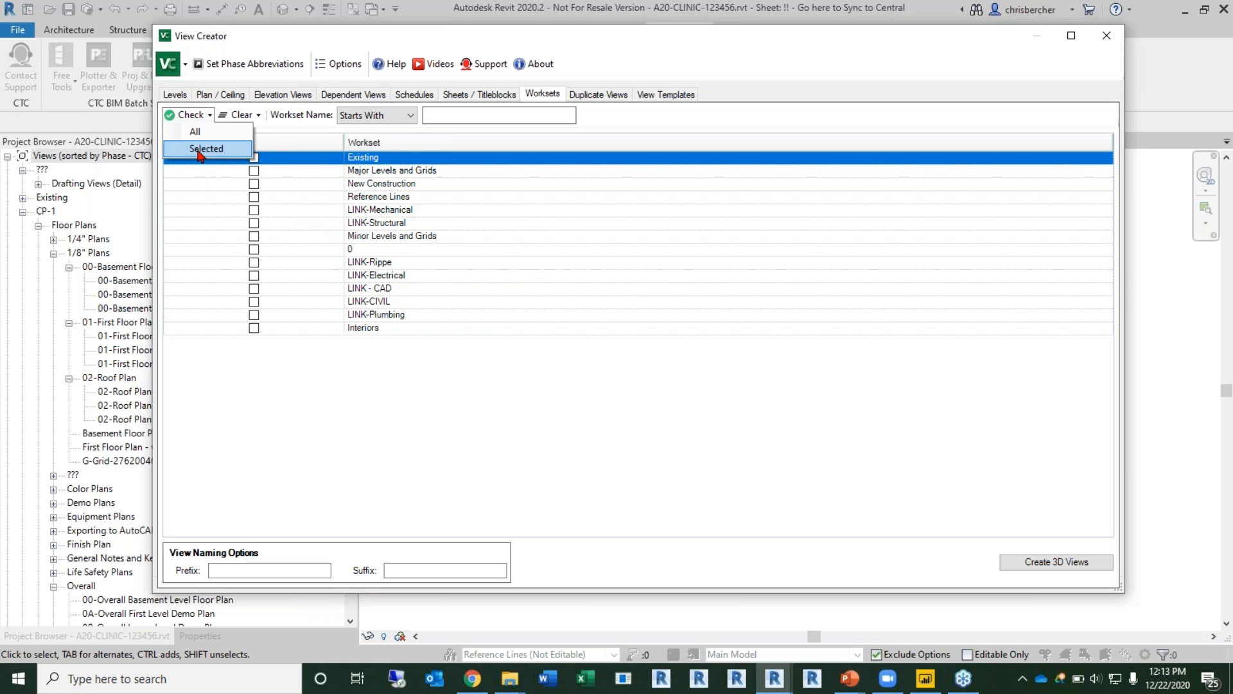
left_click(199, 150)
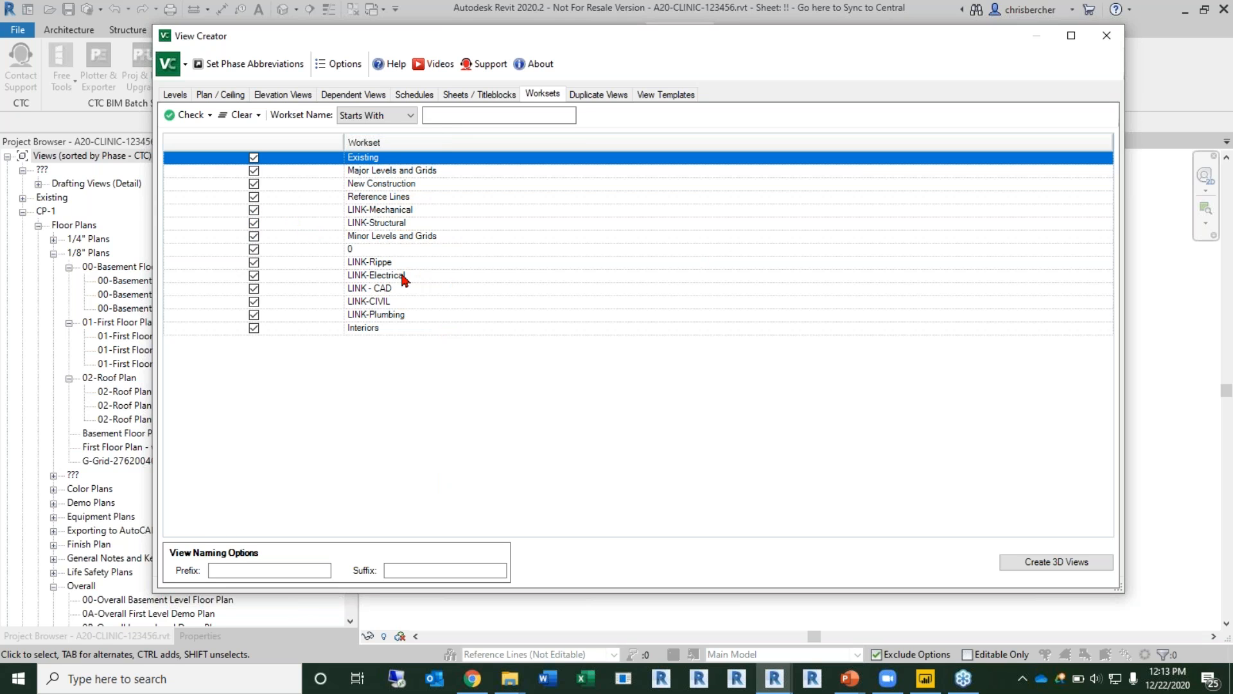
Step: Set the prefix for the new workset view names to Coord, leaving the suffix empty
left_click(270, 570)
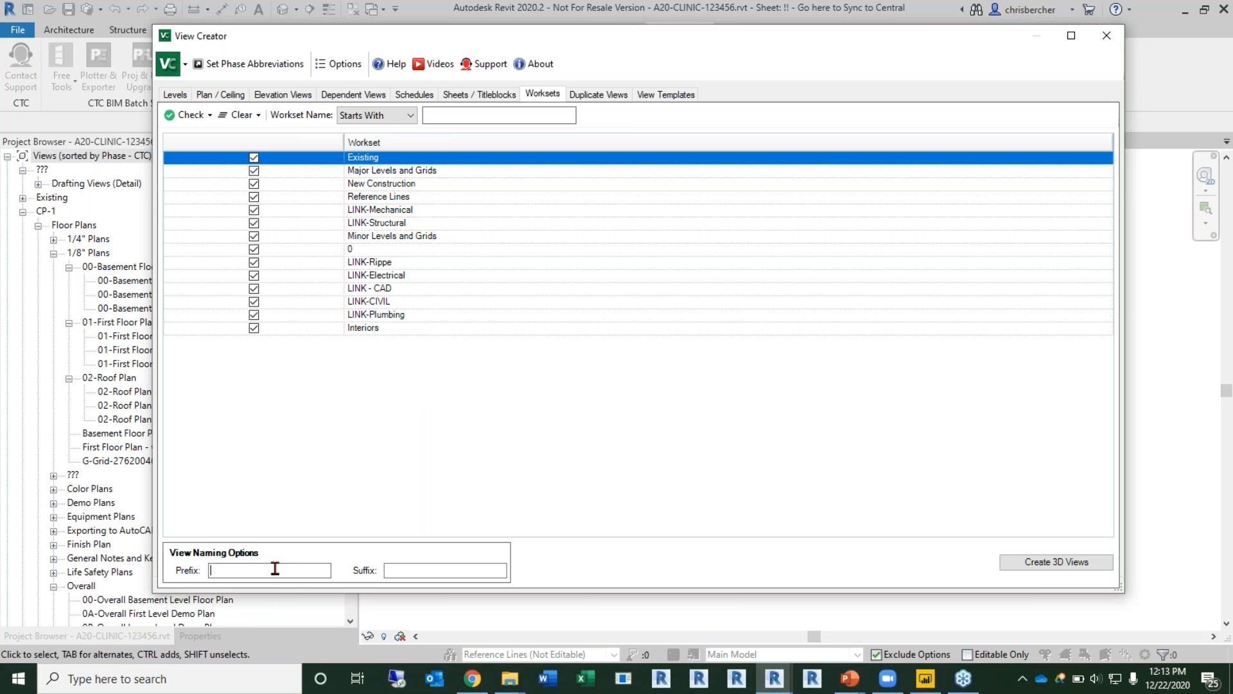
left_click(446, 570)
left_click(273, 571)
type("Coordination")
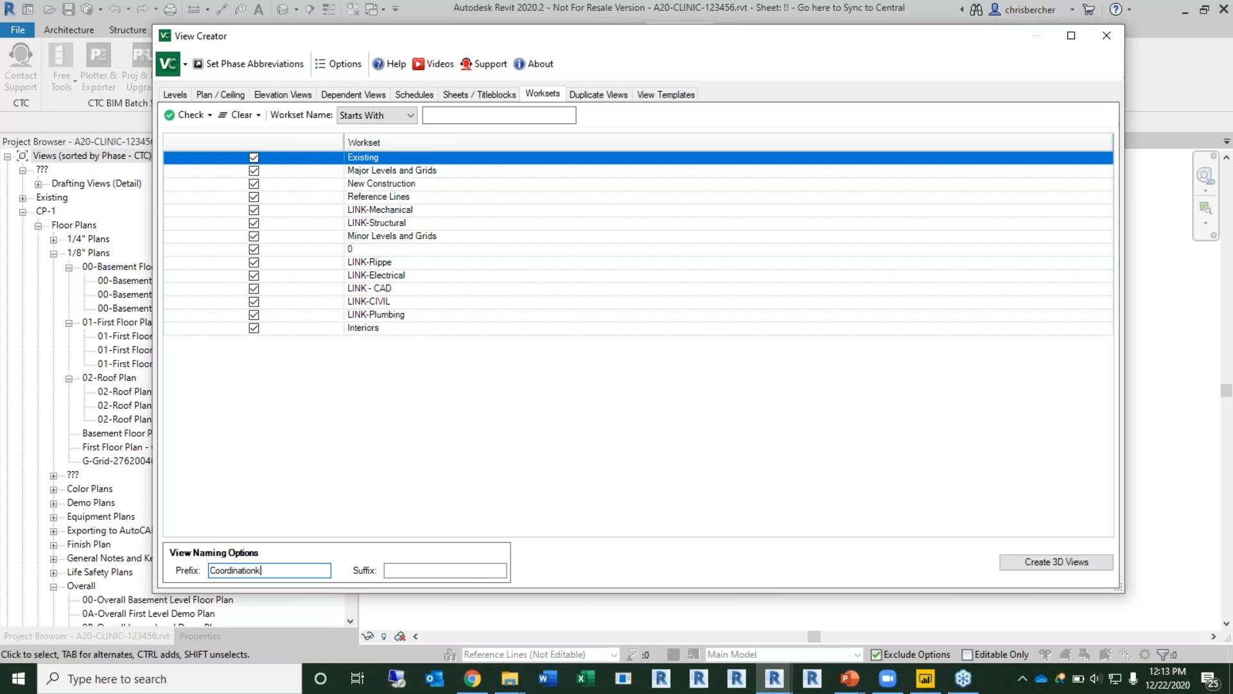
key("BackSpace")
key("BackSpace")
key("BackSpace")
key("BackSpace")
key("BackSpace")
key("BackSpace")
key("BackSpace")
key("BackSpace")
key("BackSpace")
type("ord")
Step: Create the 3D views for the included worksets, dismiss the creation summary and close View Creator
left_click(1058, 563)
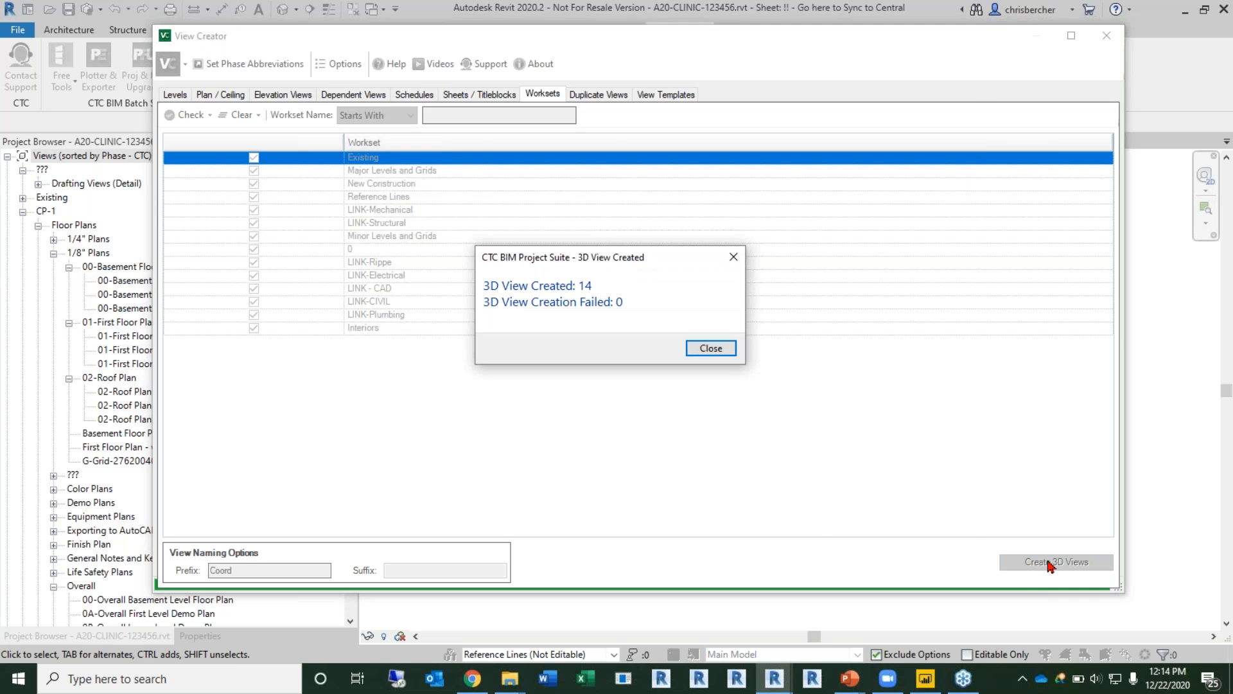
left_click(730, 350)
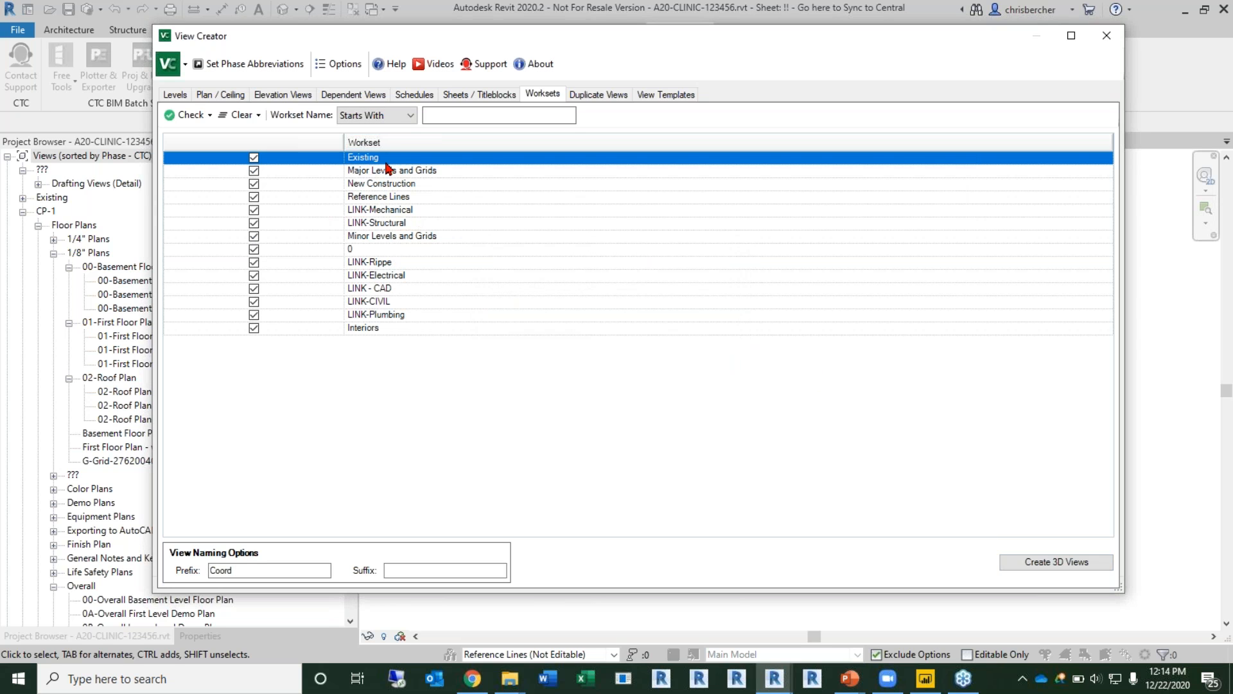
left_click(1106, 38)
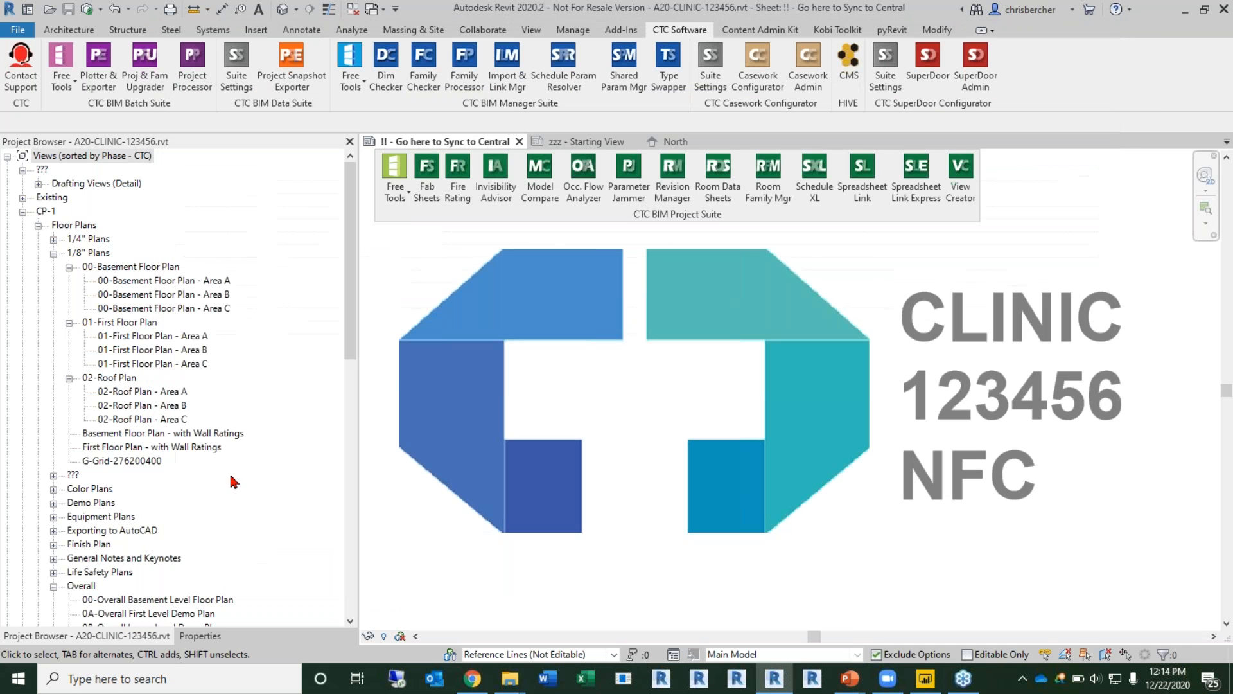
Step: Look through the 3D views under CP-1 and CP-2 in the project's view list to locate the Coord views
left_click(39, 225)
left_click(54, 267)
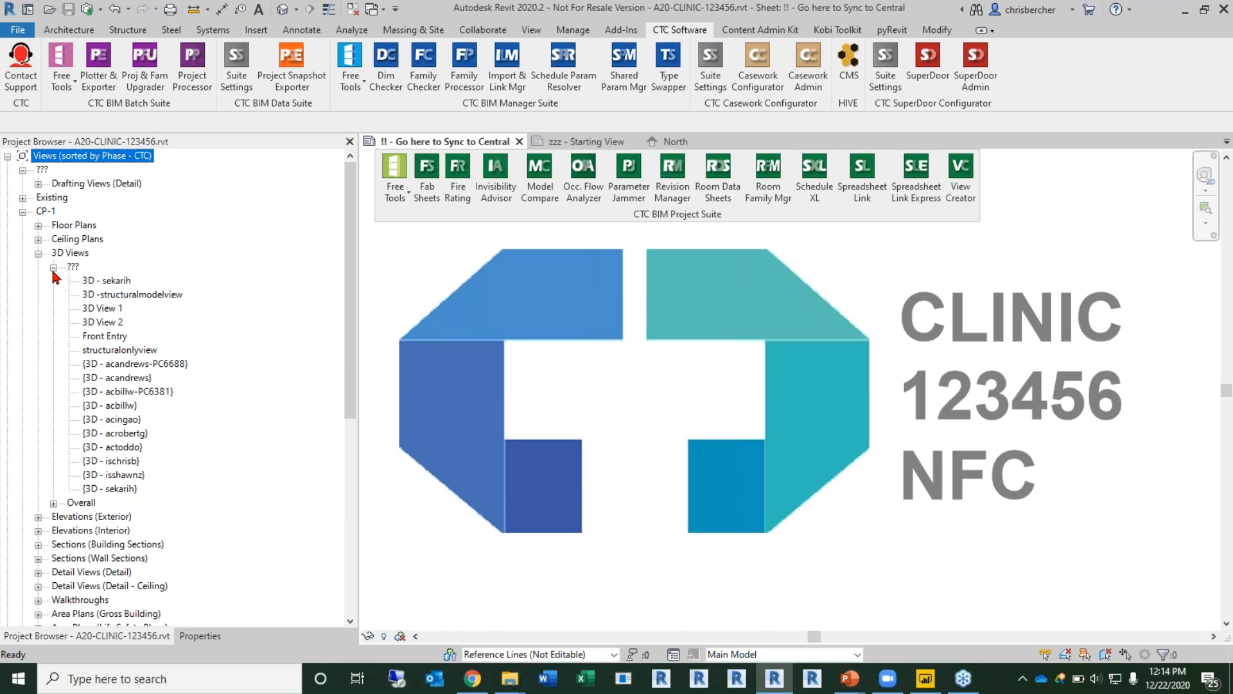
left_click(54, 267)
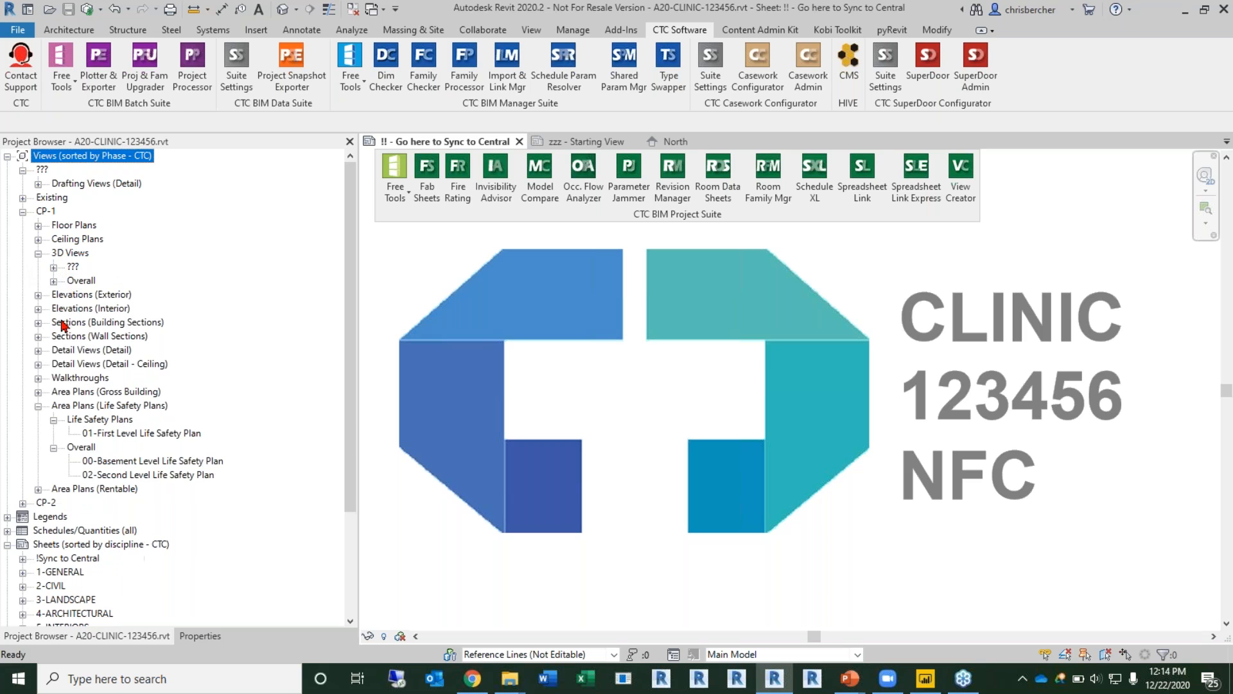
left_click(54, 281)
left_click(54, 281)
left_click(23, 502)
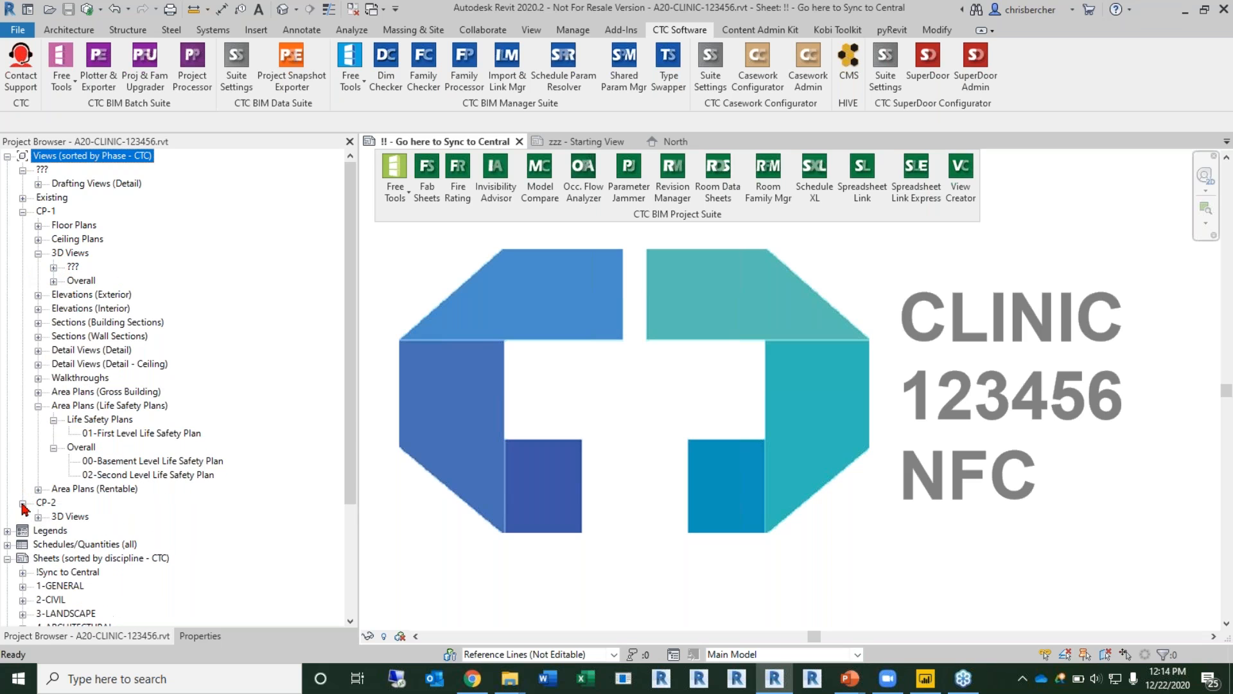
left_click(38, 516)
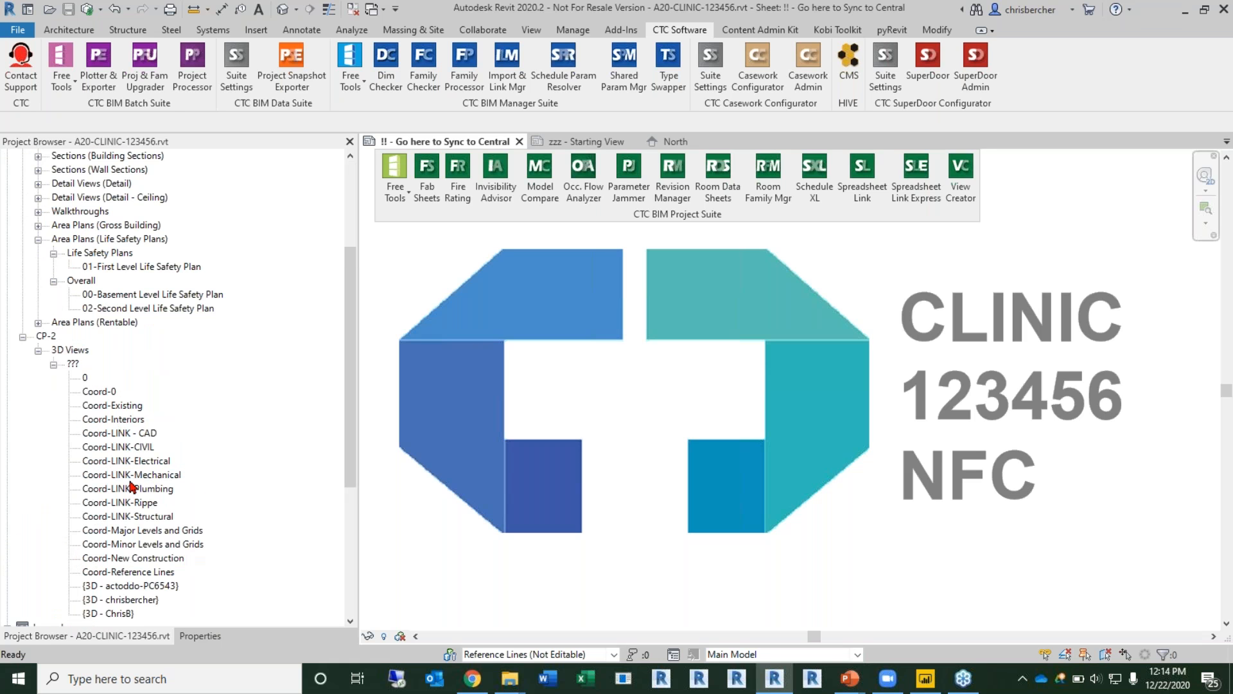
Step: Open the Coord-Interiors 3D view and examine its workset visibility overrides
left_click(116, 420)
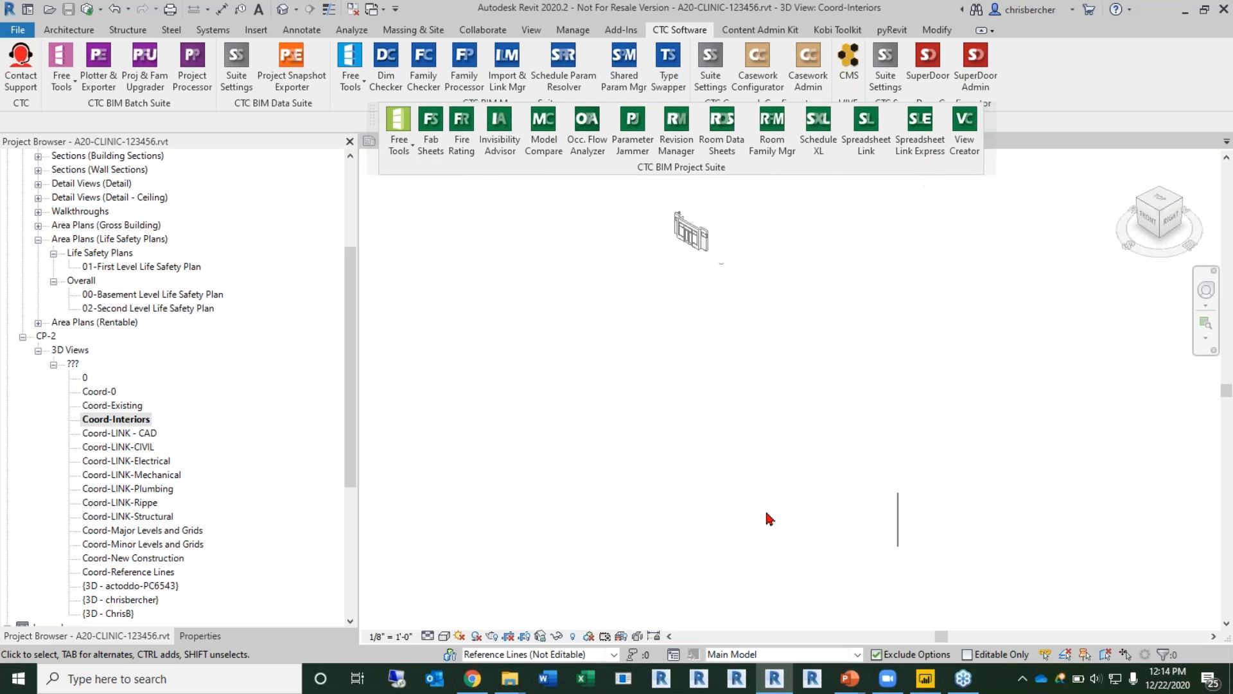
middle_click_drag(623, 371, 644, 411)
scroll(611, 443, "down", 2)
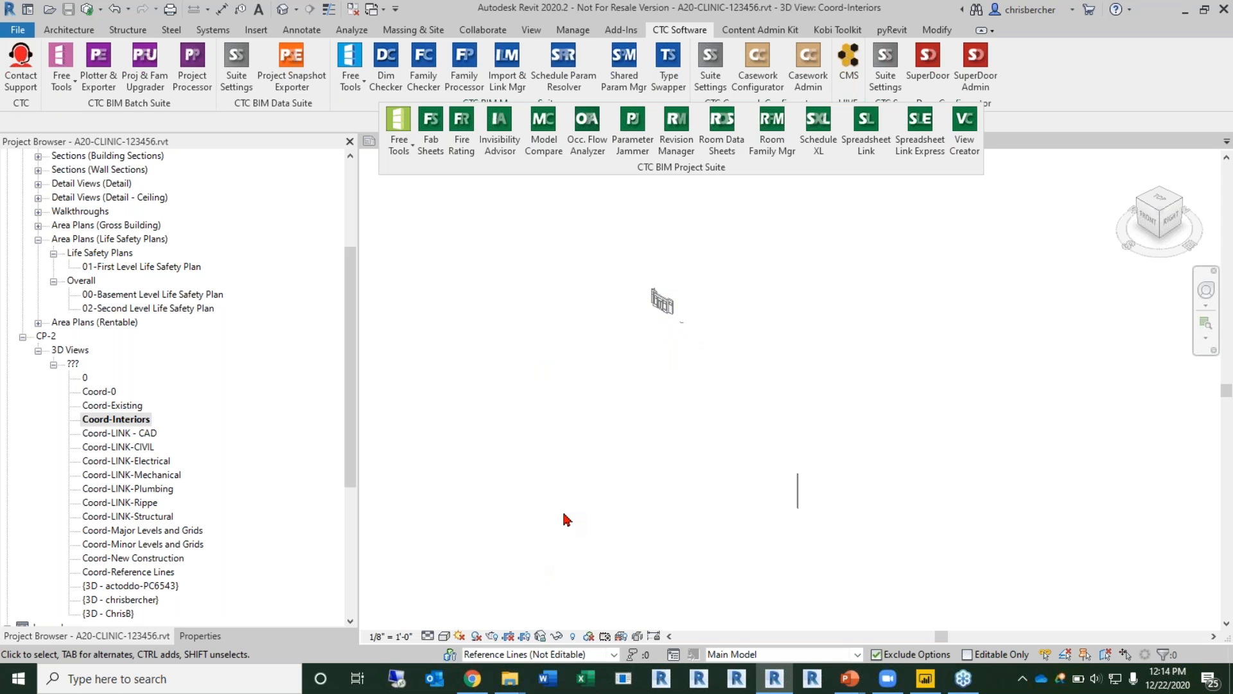
key("v")
key("v")
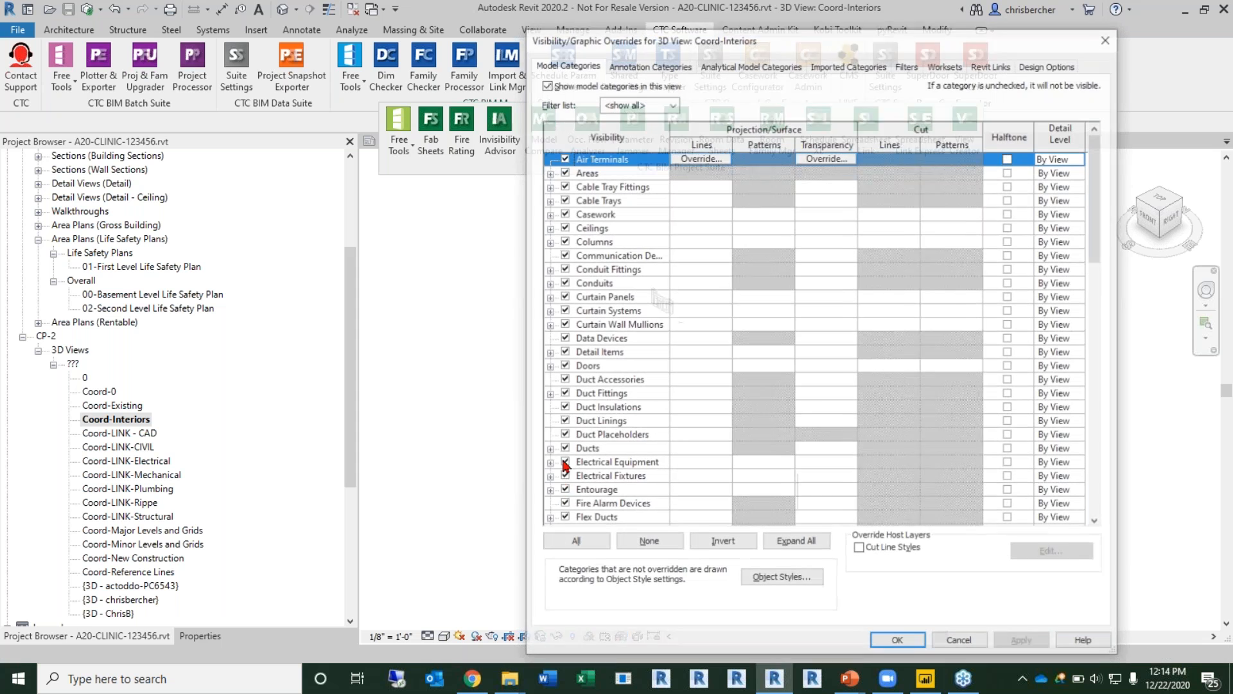
left_click(946, 64)
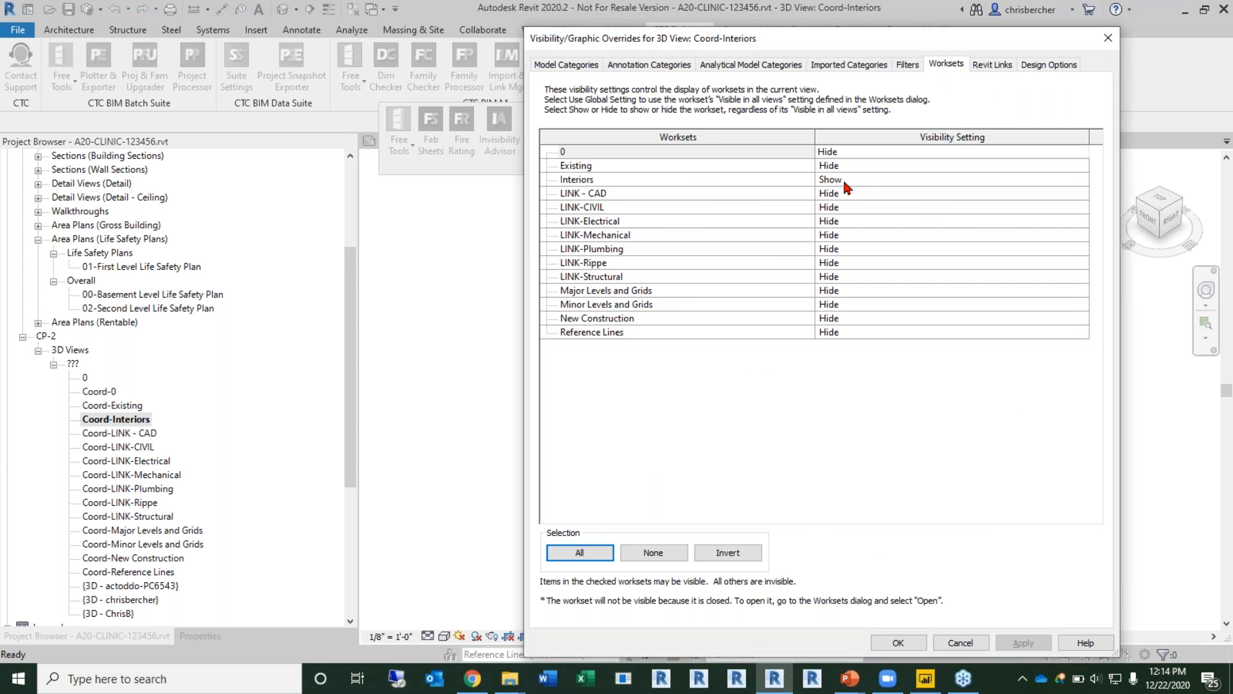
Step: Try setting the New Construction workset to Show in the Coord-Interiors view, inspect the model, and undo the change
left_click(870, 168)
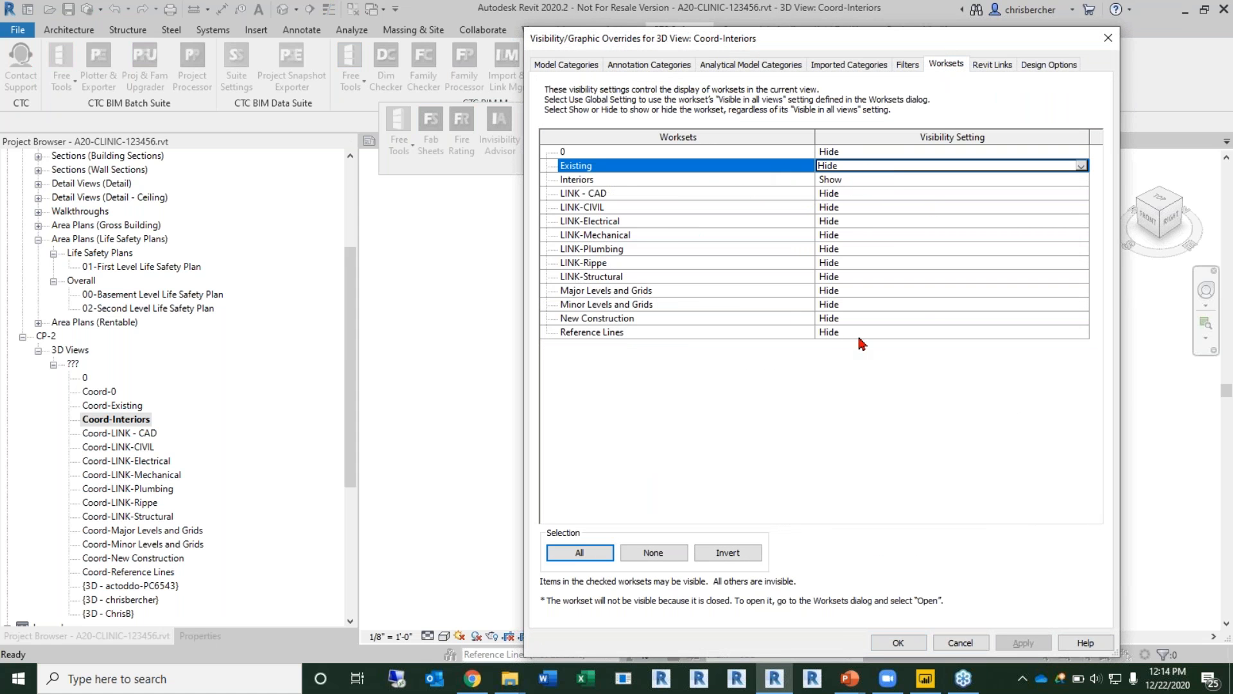
left_click(925, 319)
left_click(1082, 320)
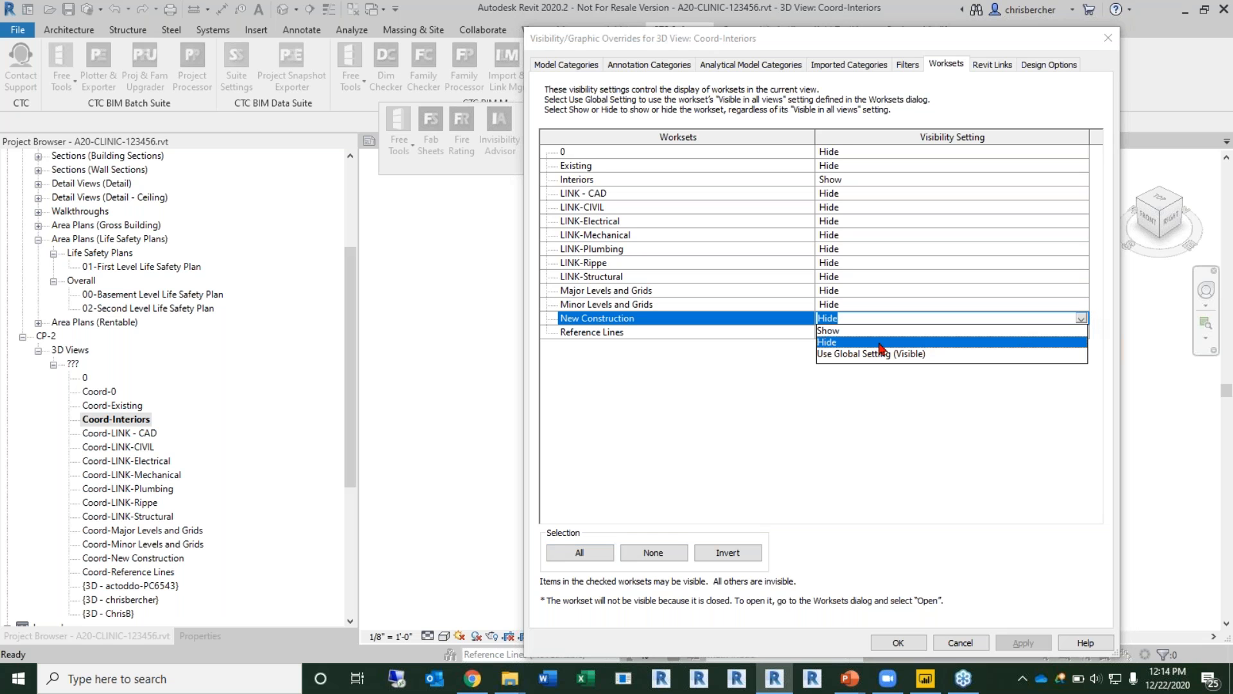
left_click(872, 354)
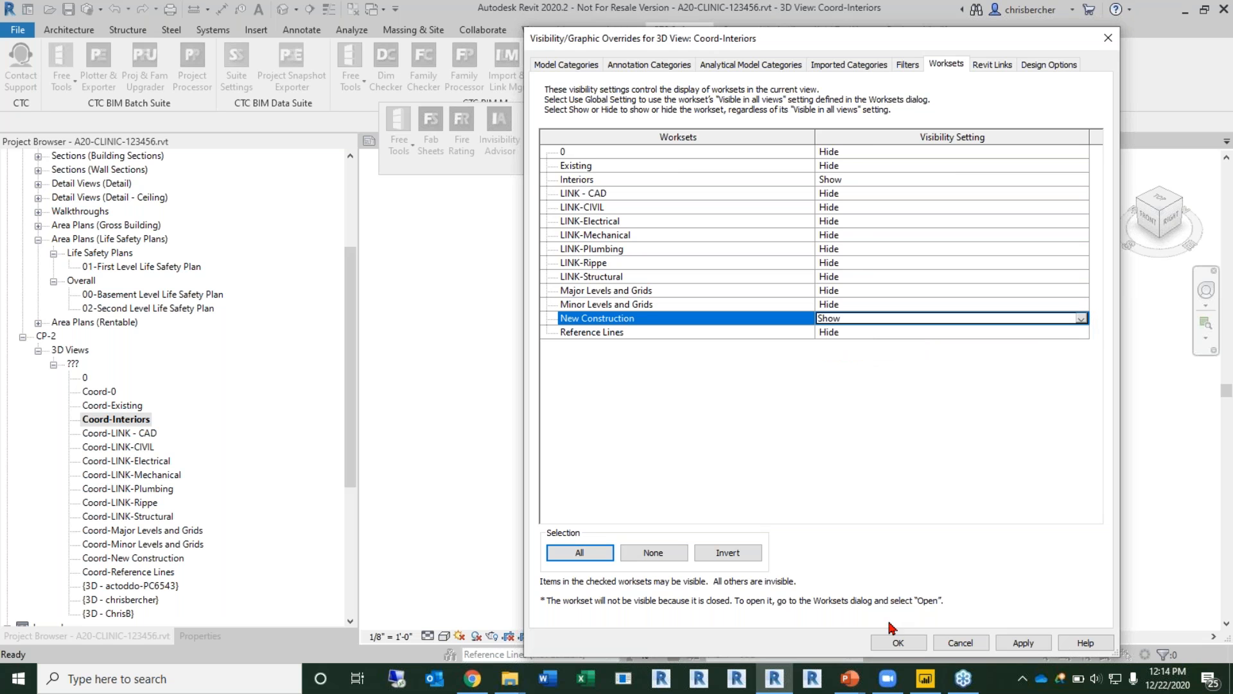
left_click(898, 643)
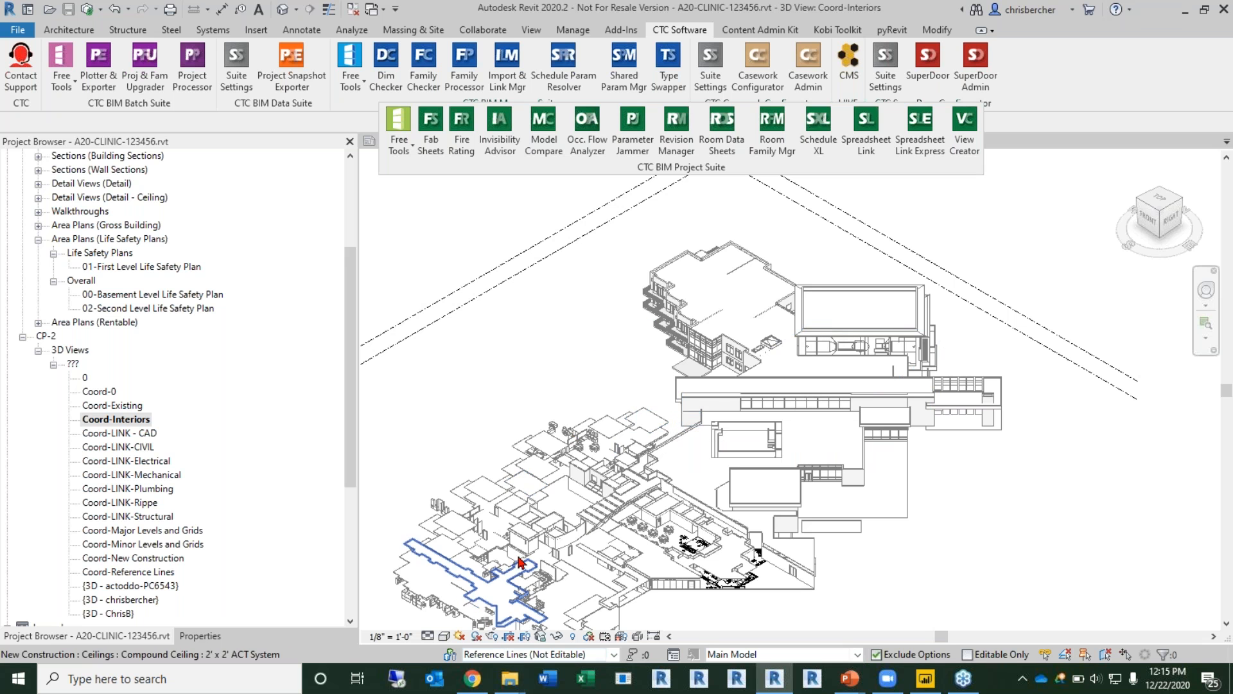
middle_click_drag(767, 548, 629, 509)
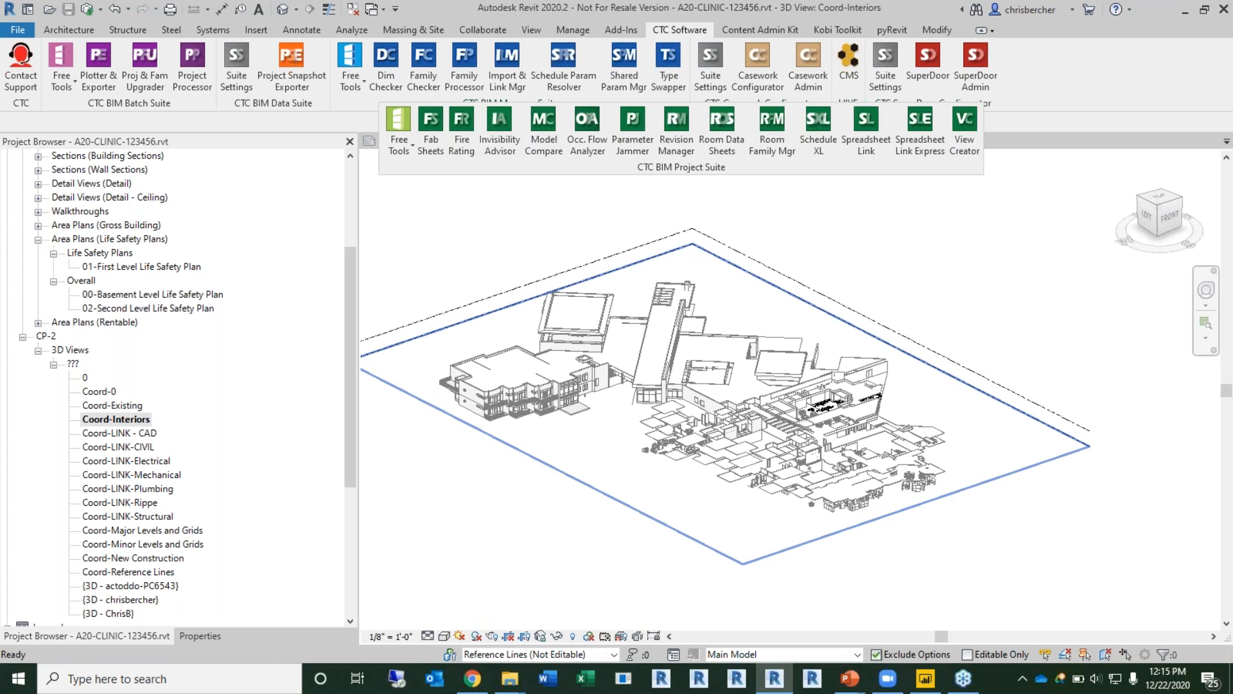
key("ctrl+z")
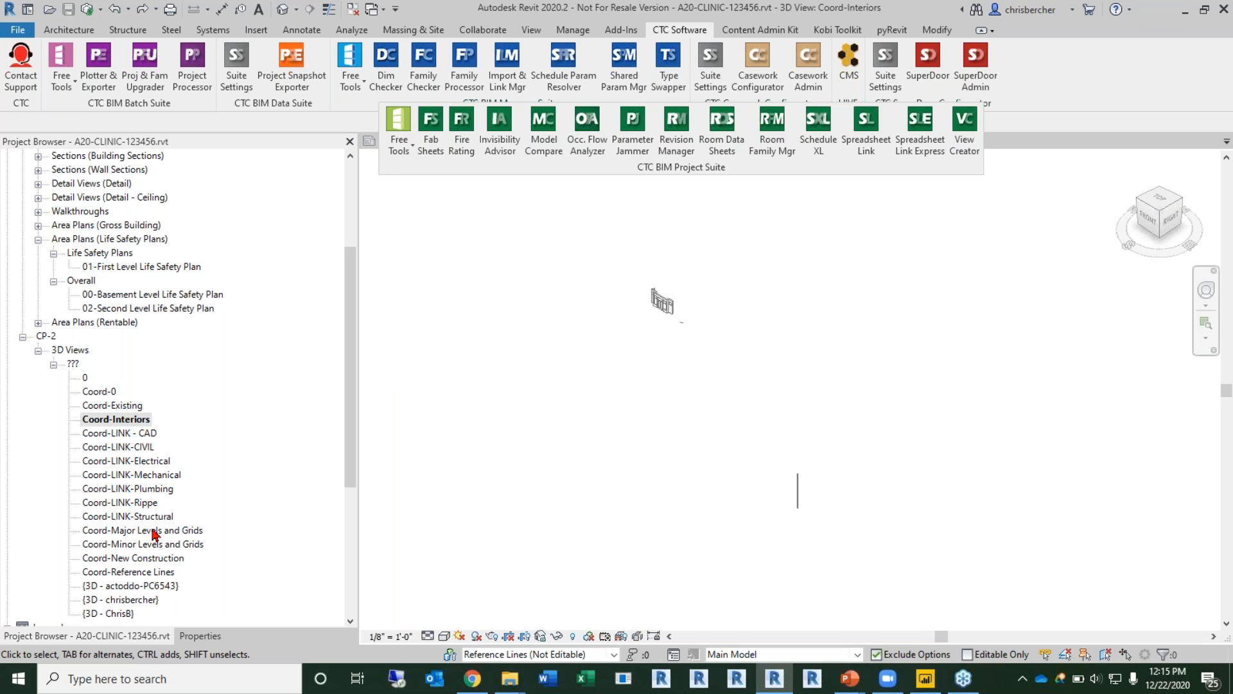
Step: Compare the Coord-LINK - CAD, Coord-LINK-Structural and Coord-Interiors 3D views
double_click(122, 432)
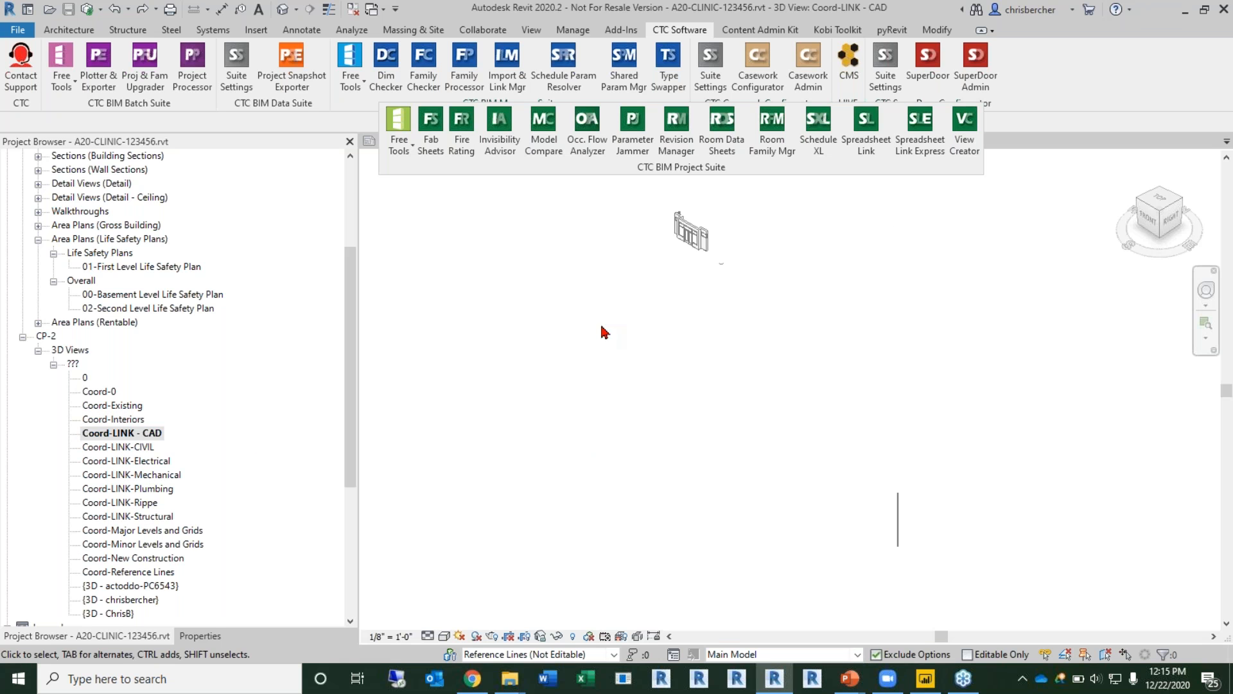
middle_click_drag(678, 360, 705, 350)
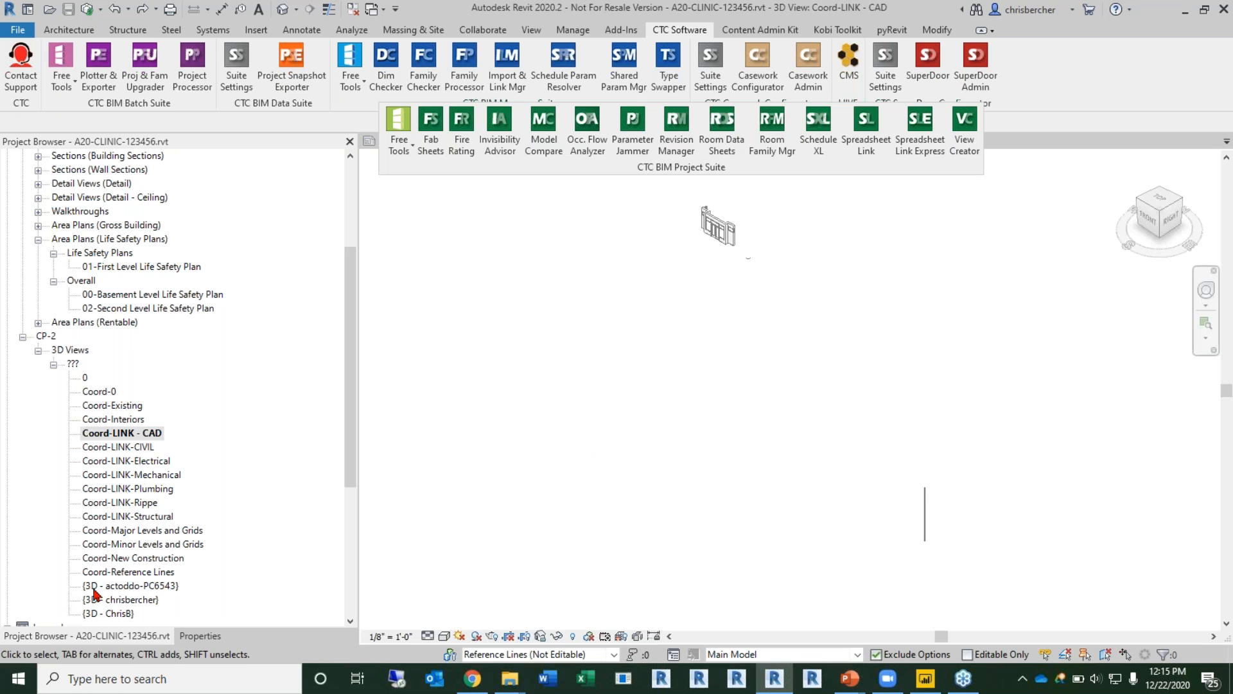
double_click(111, 517)
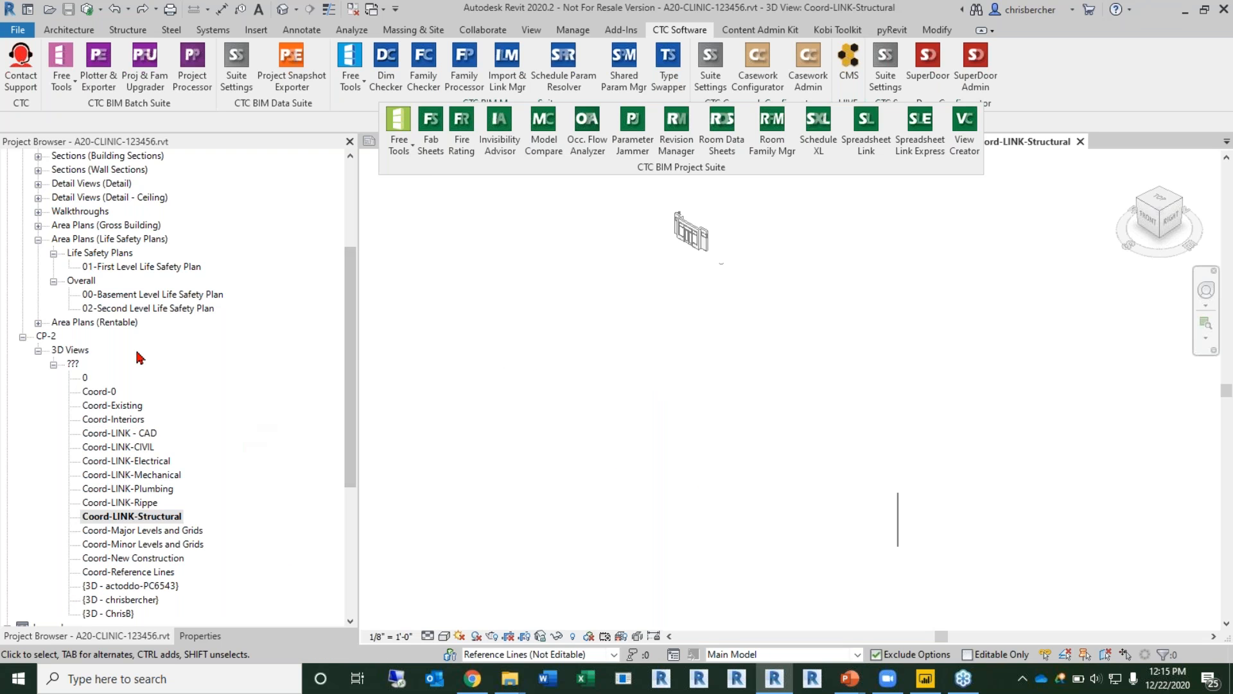
double_click(103, 433)
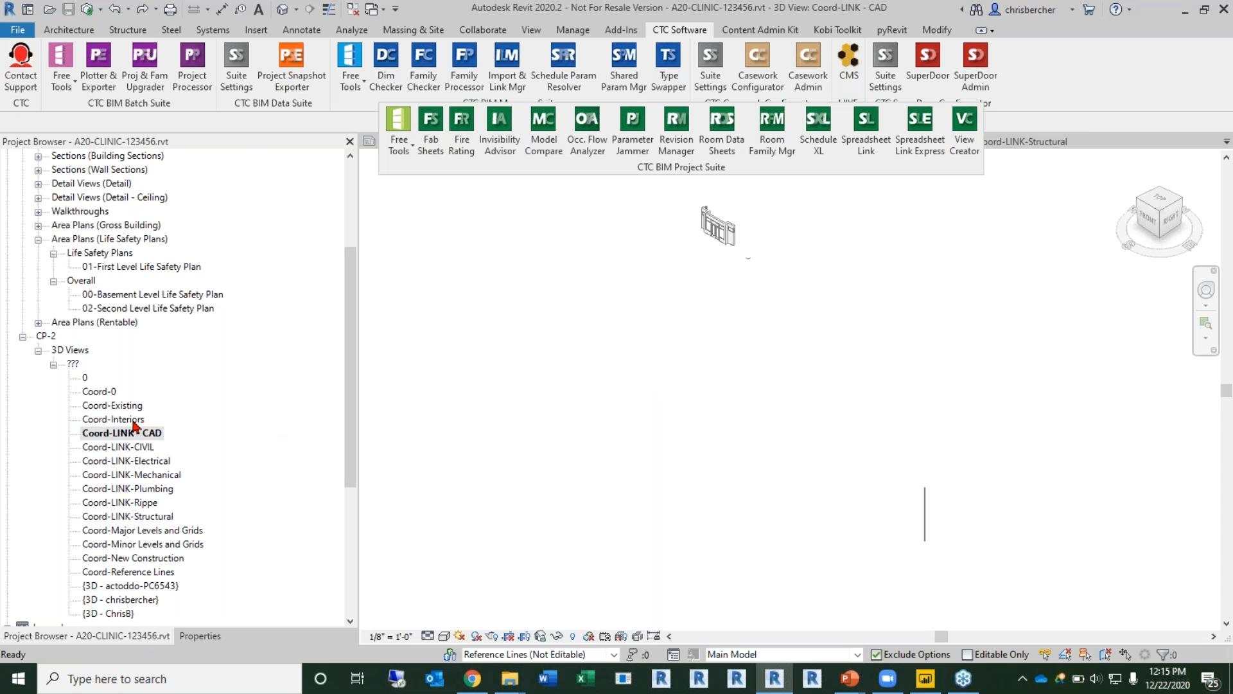
double_click(110, 419)
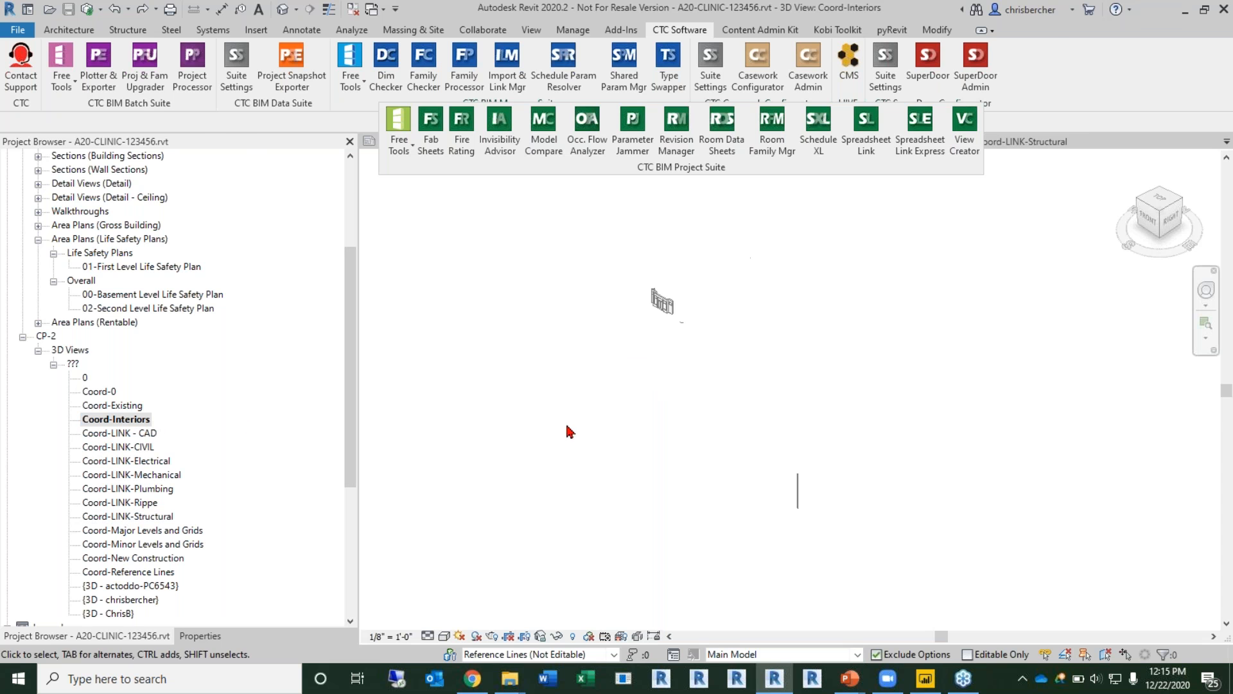
Step: Examine the type workset options of the wall model group in Coord-Interiors, keep the assigned workset, and deselect the group
left_click(679, 307)
left_click(200, 635)
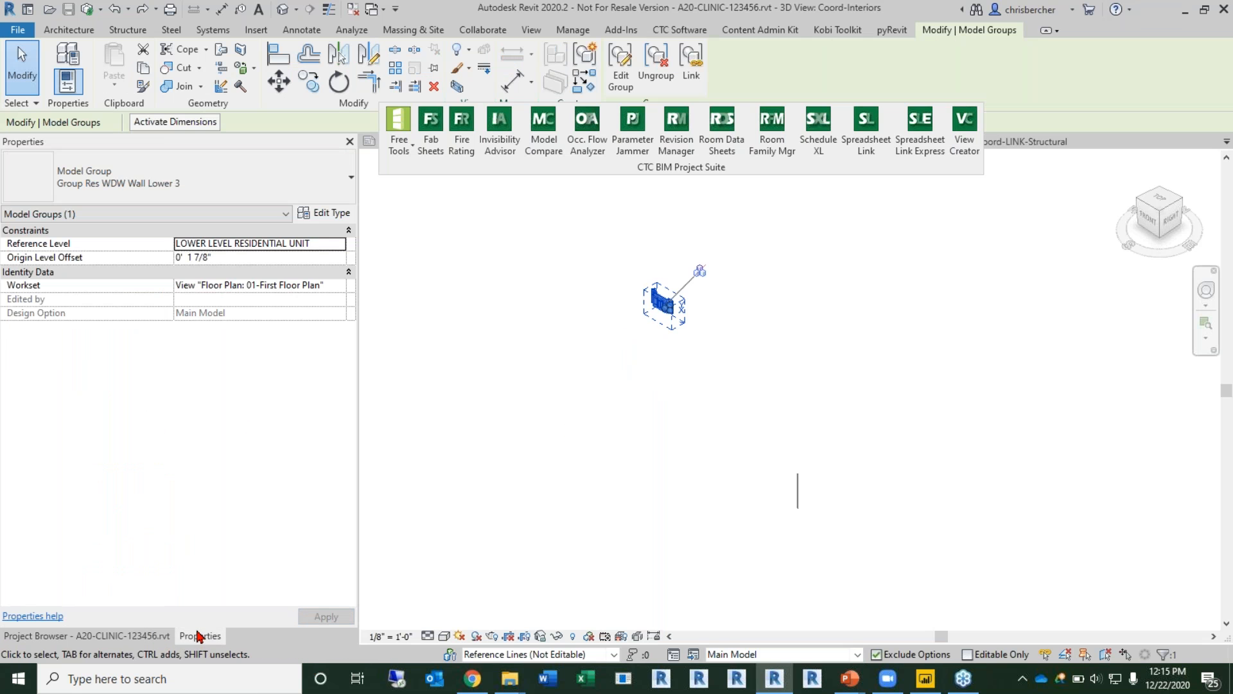
left_click(347, 215)
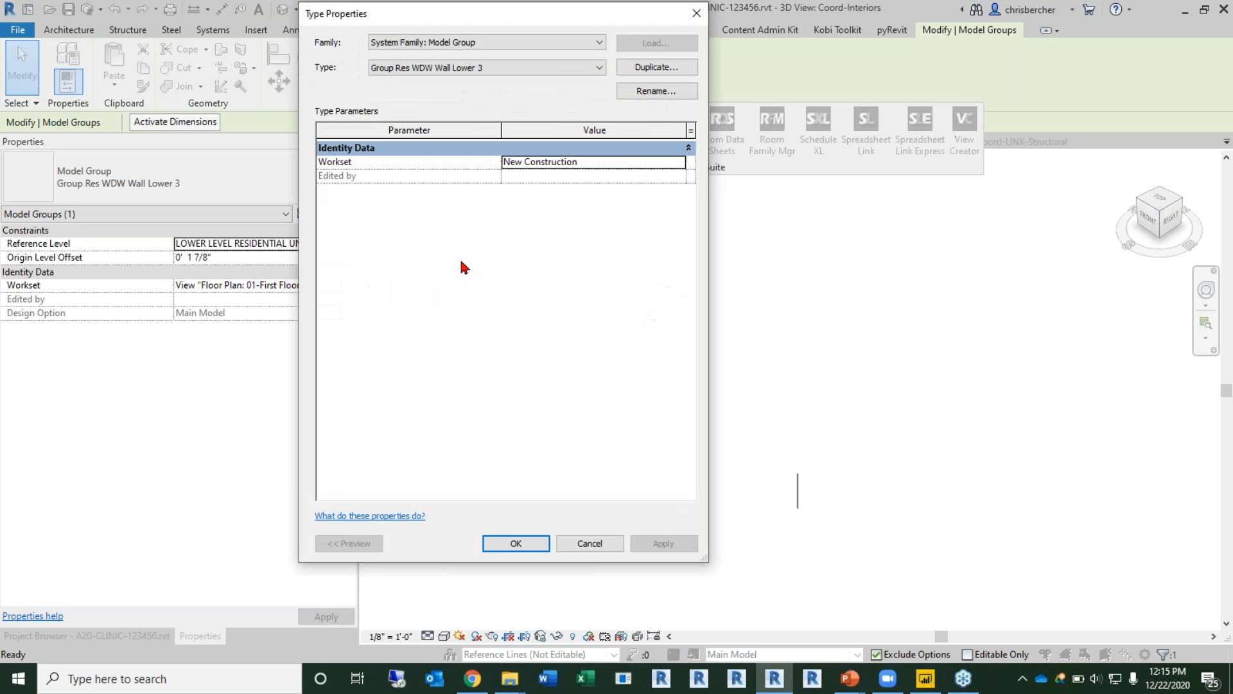
left_click(676, 168)
left_click(677, 163)
scroll(563, 230, "up", 1)
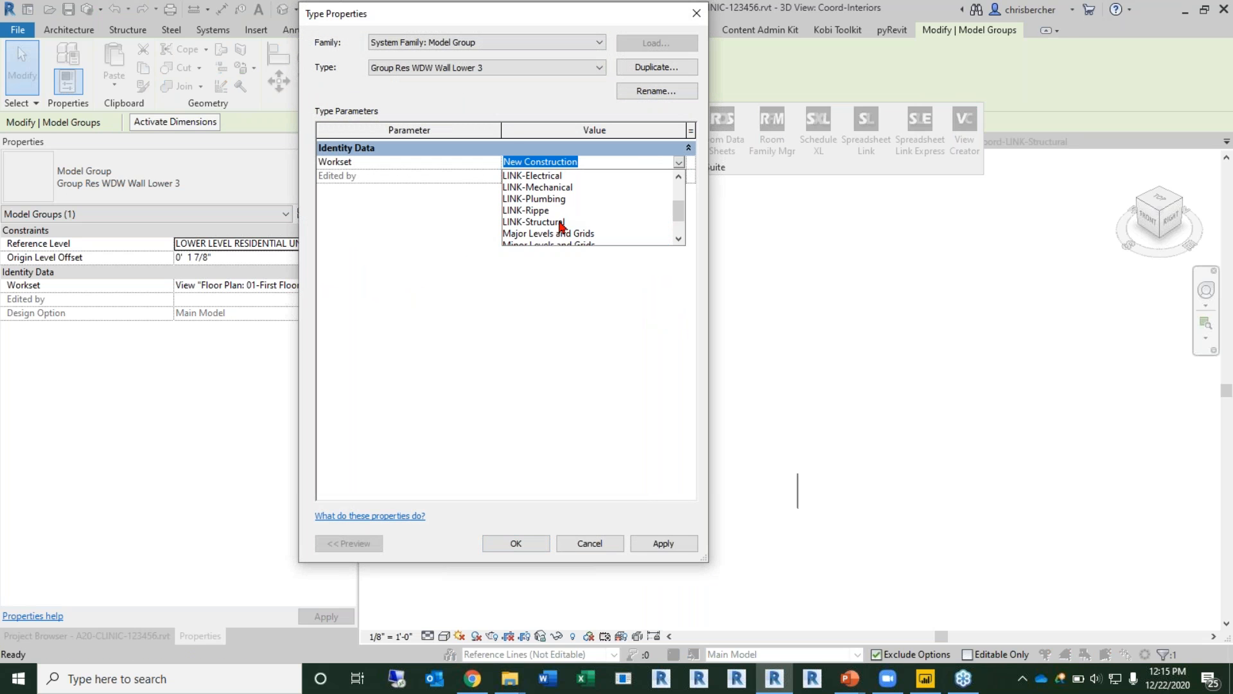
left_click(578, 290)
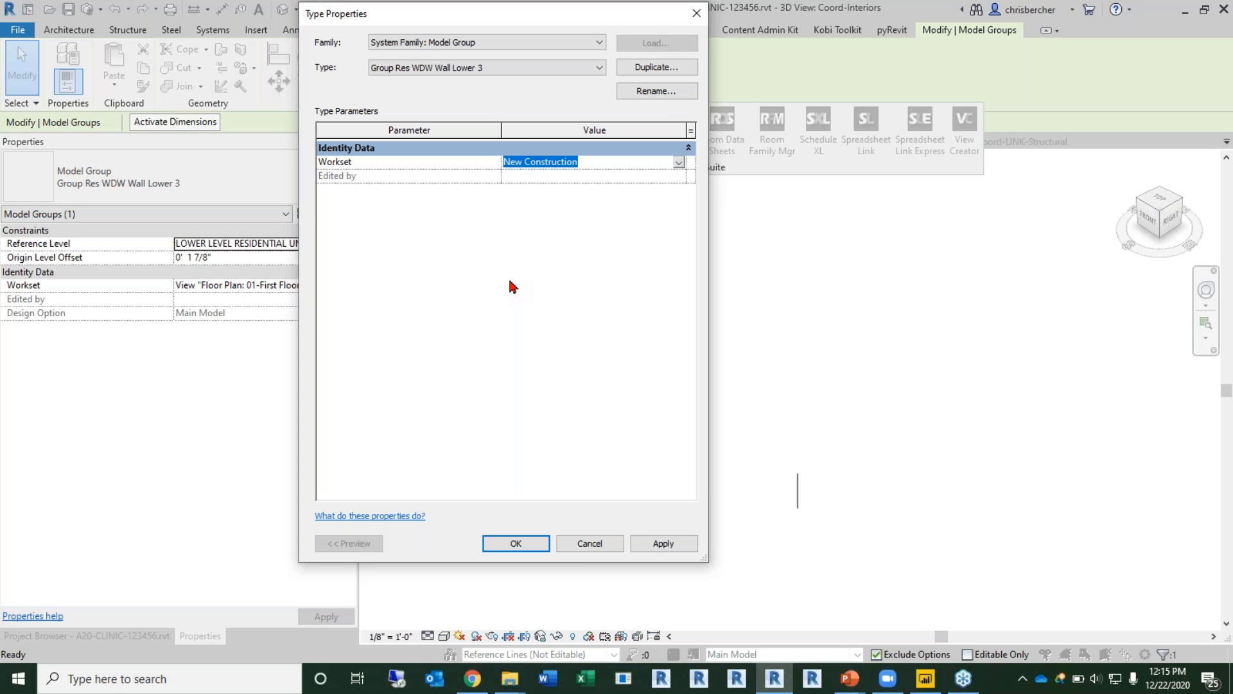
key("Return")
left_click(491, 305)
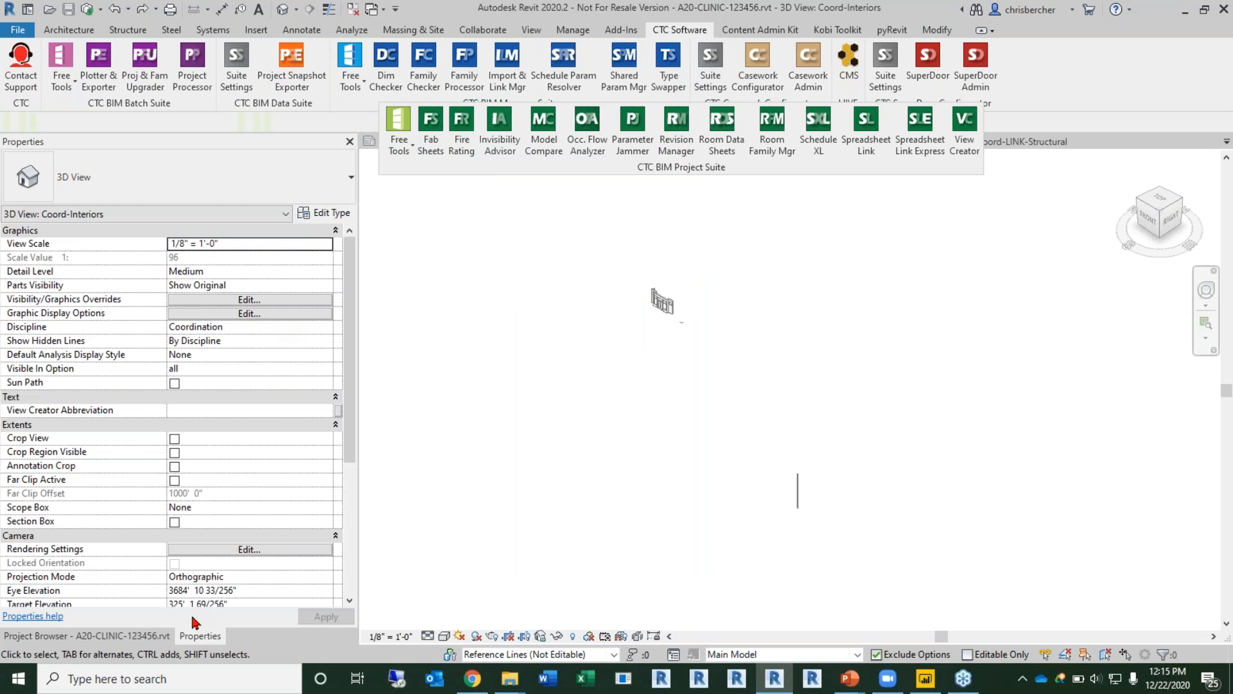
Step: Return to the project's view list and switch to the Coord-LINK-Structural 3D view
left_click(153, 637)
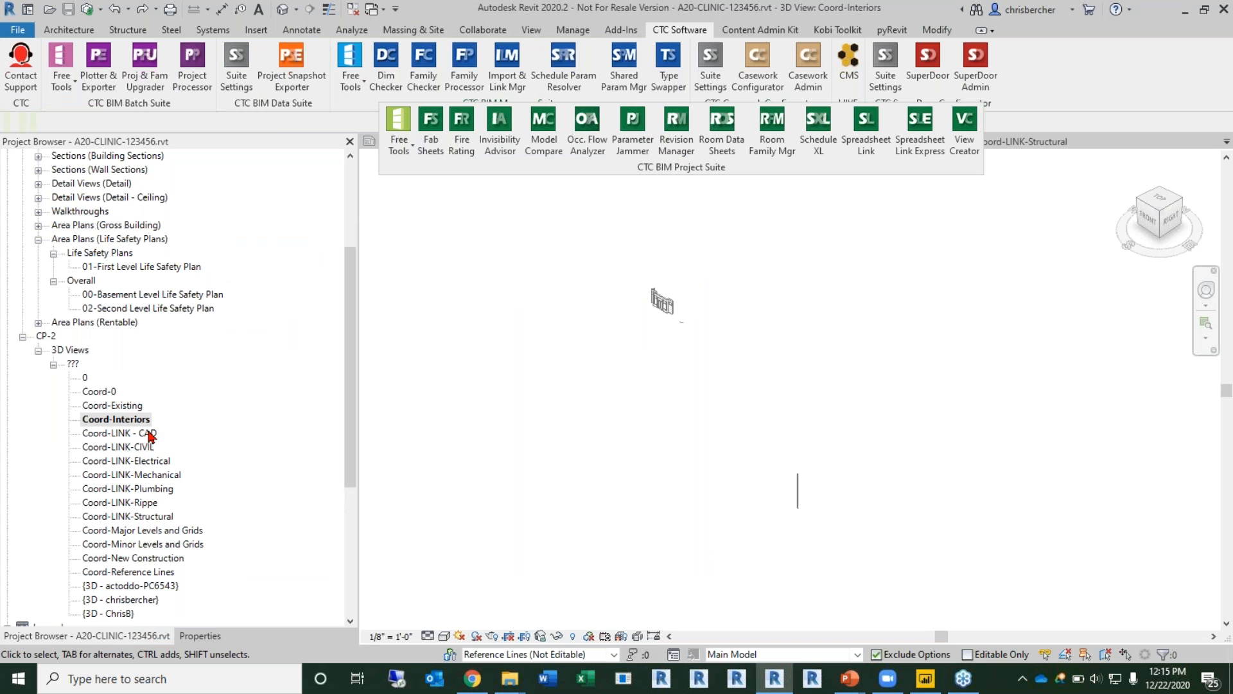
left_click(1050, 144)
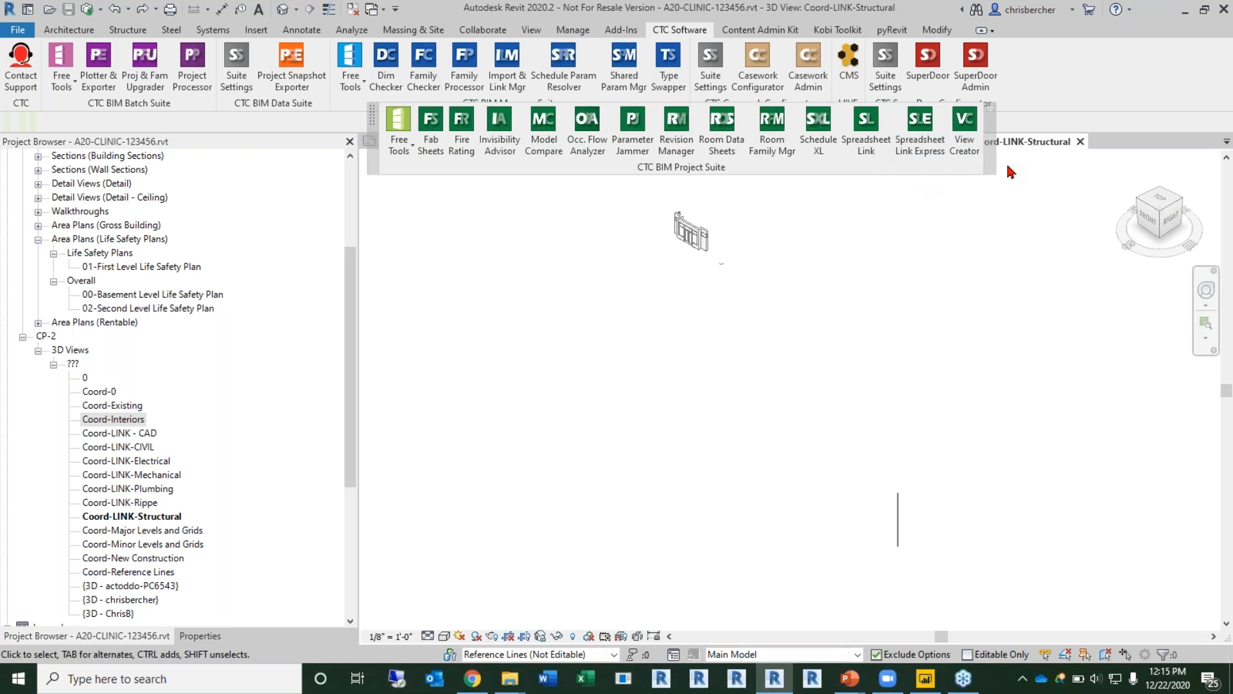
Step: Close the Coord-LINK-Structural, Coord-LINK - CAD, Coord-Interiors and North views, and reposition the floating BIM Project Suite toolset below the ribbon
left_click_drag(992, 164, 998, 111)
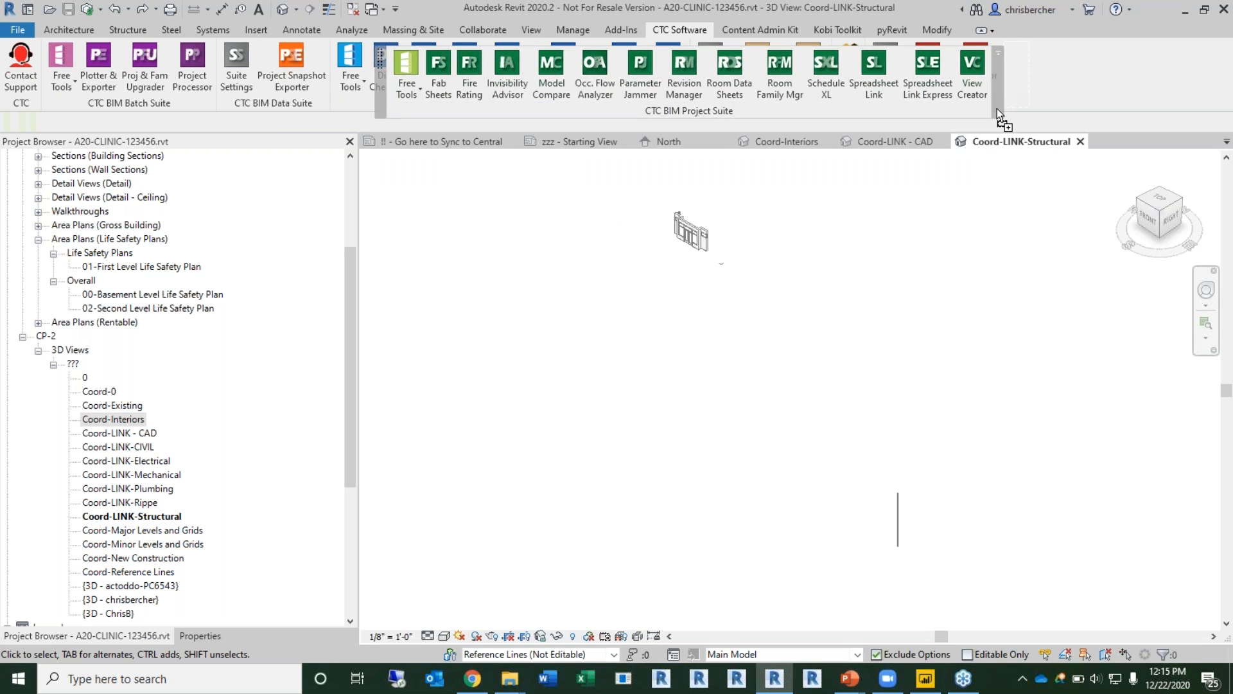
left_click(1080, 144)
left_click(942, 142)
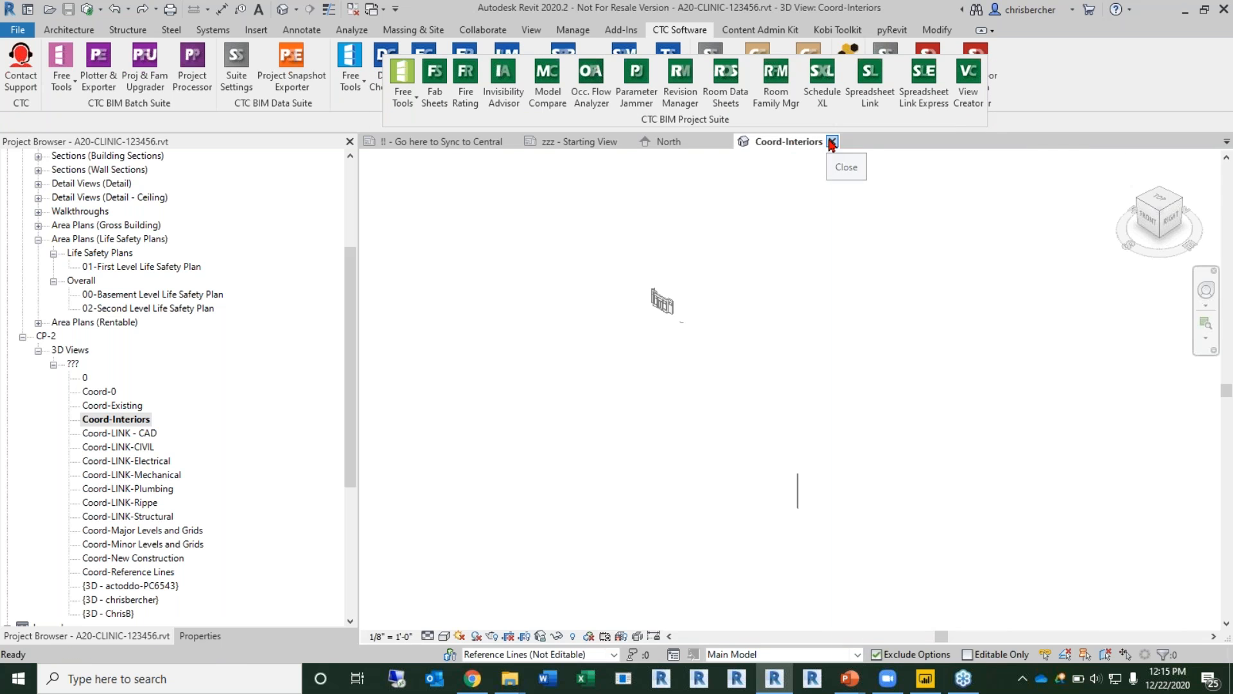
left_click(833, 143)
left_click(733, 142)
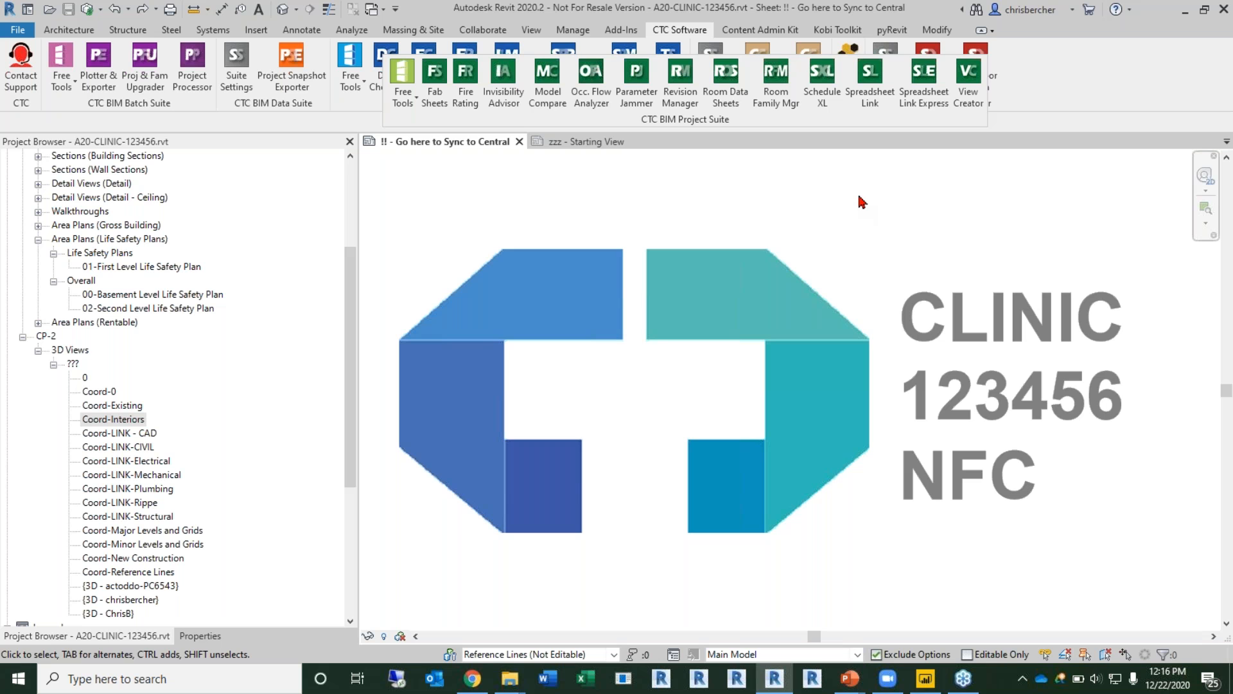
left_click_drag(815, 121, 808, 187)
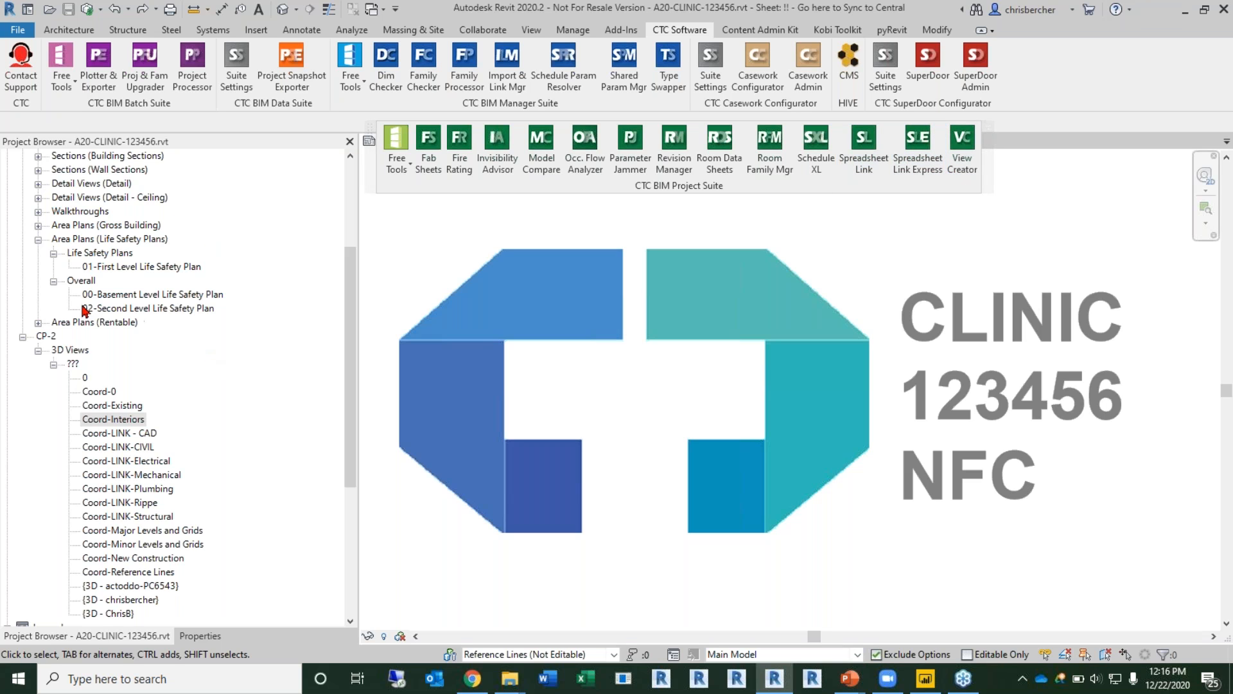
Step: Expand the CP-1 floor plans and open the 00-Basement Floor Plan - Area B view
left_click(95, 225)
scroll(100, 208, "up", 4)
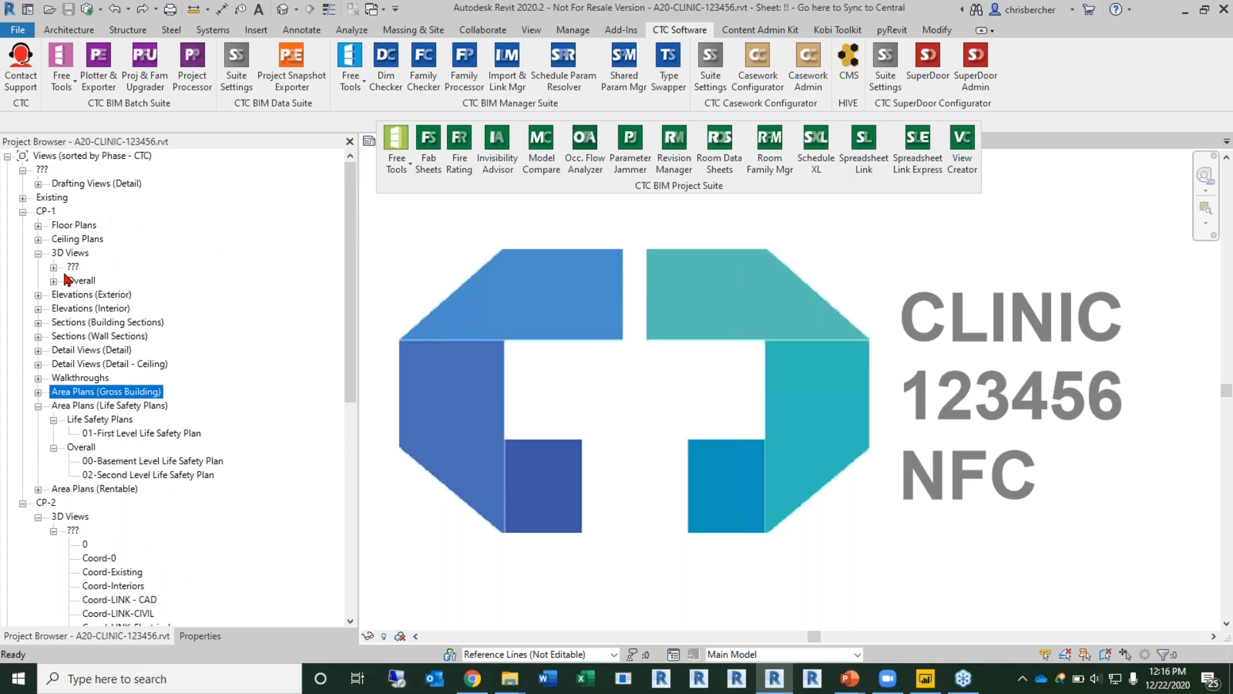
left_click(38, 225)
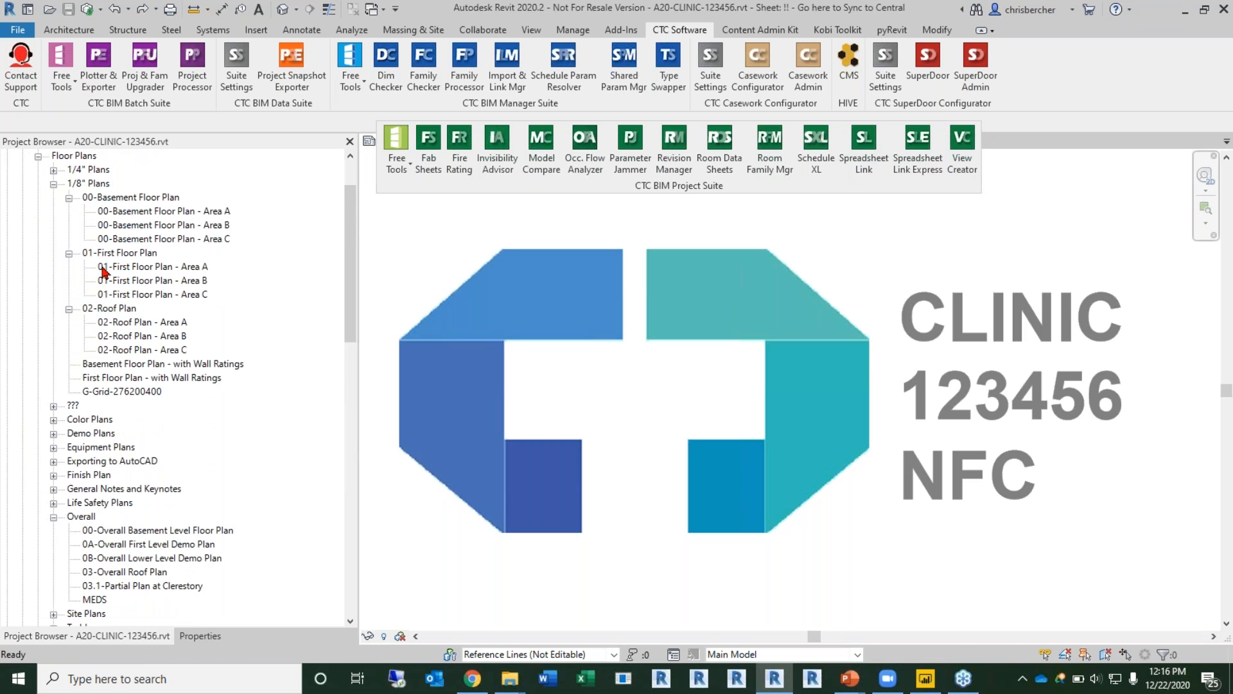
double_click(154, 227)
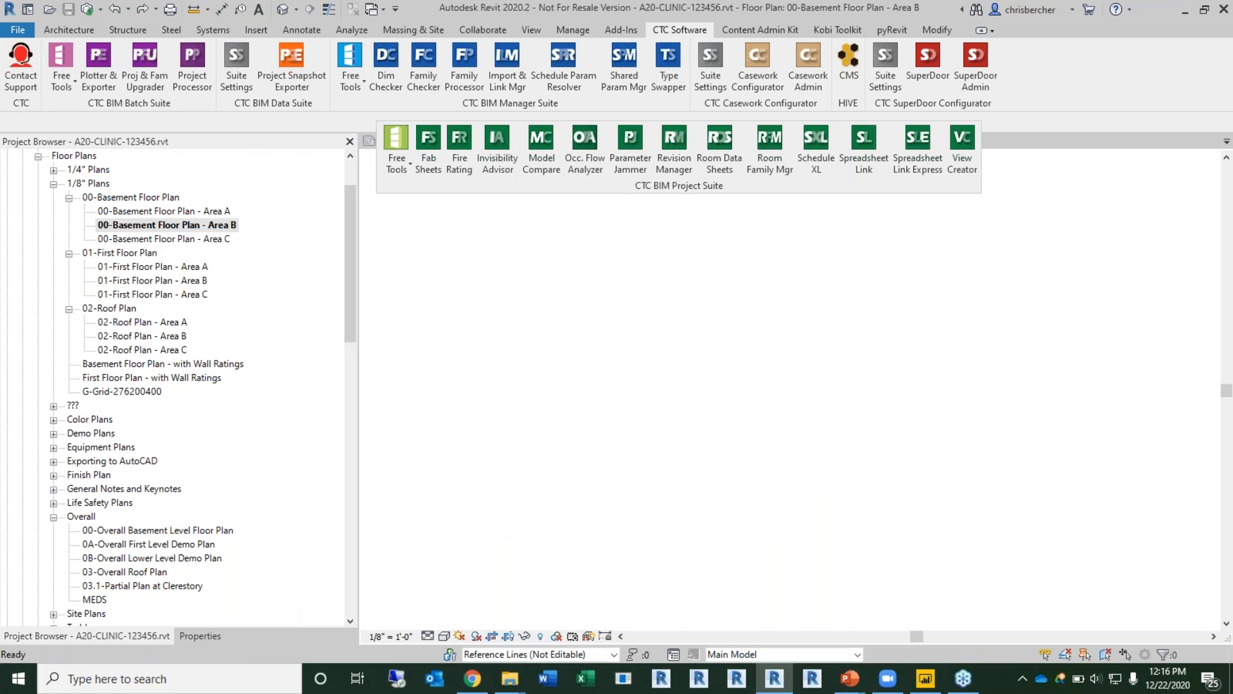
Step: Examine the scope box options in the Area B basement plan's properties, keeping None, and look over the plan
left_click(200, 636)
scroll(110, 490, "down", 3)
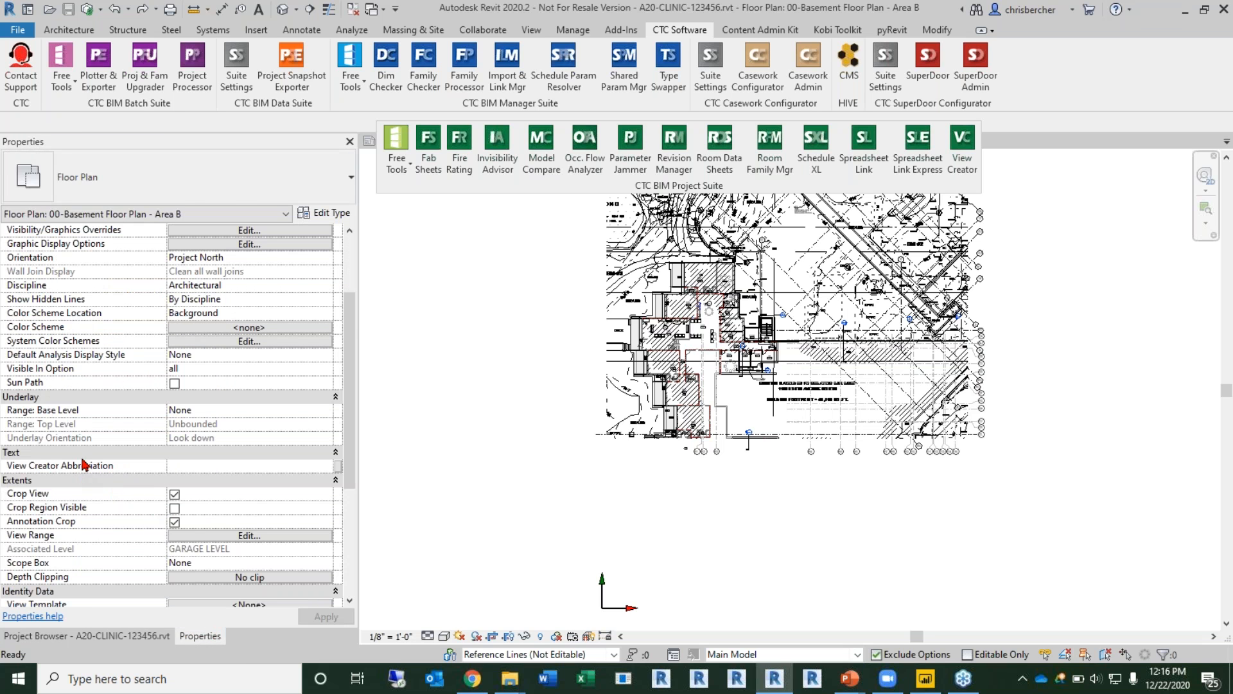
scroll(85, 464, "down", 3)
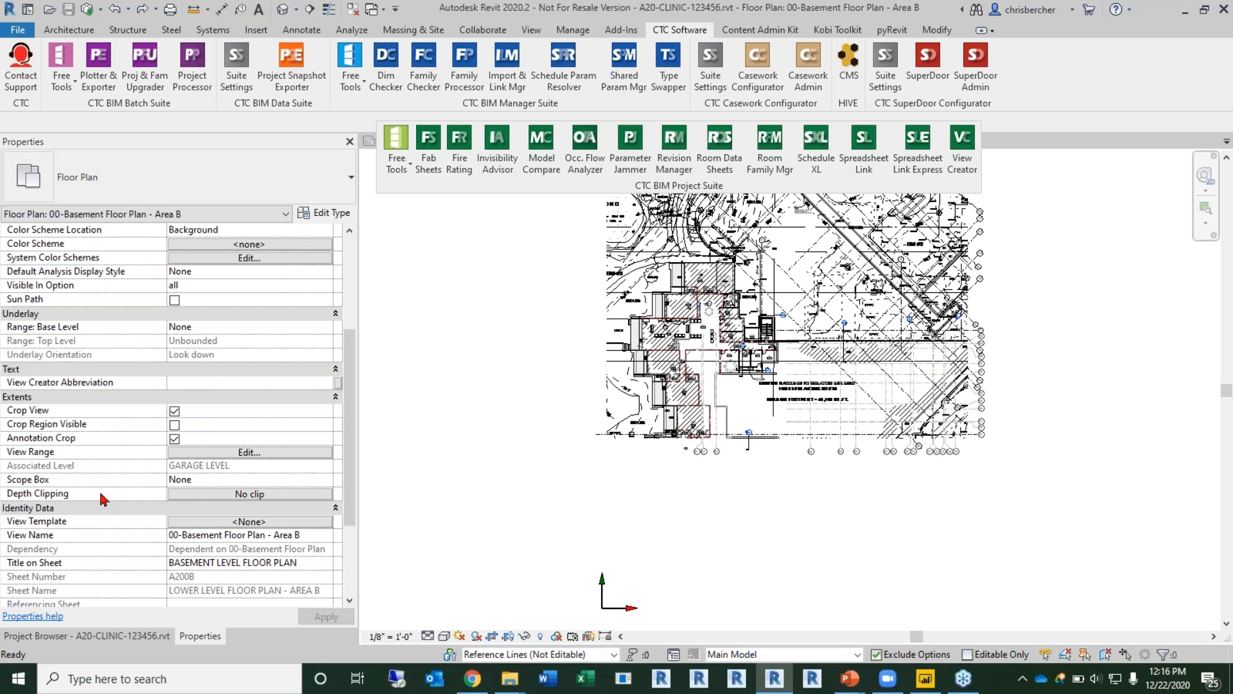
left_click(253, 482)
left_click(326, 480)
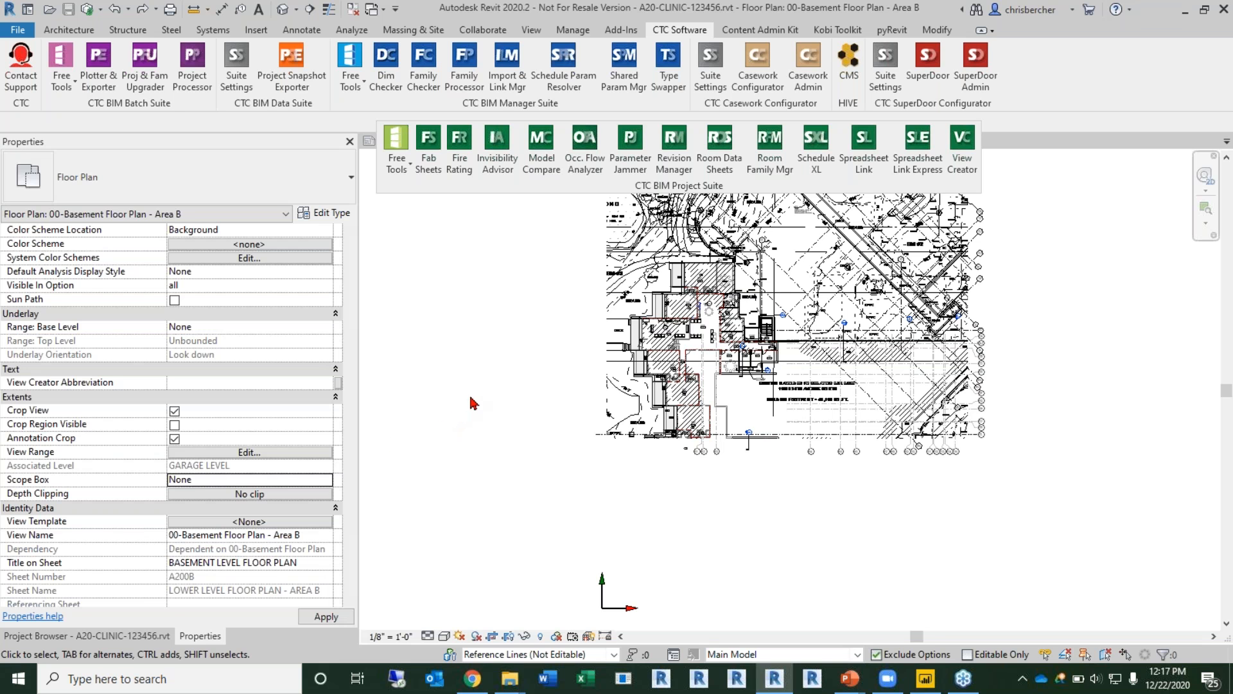
scroll(537, 386, "down", 1)
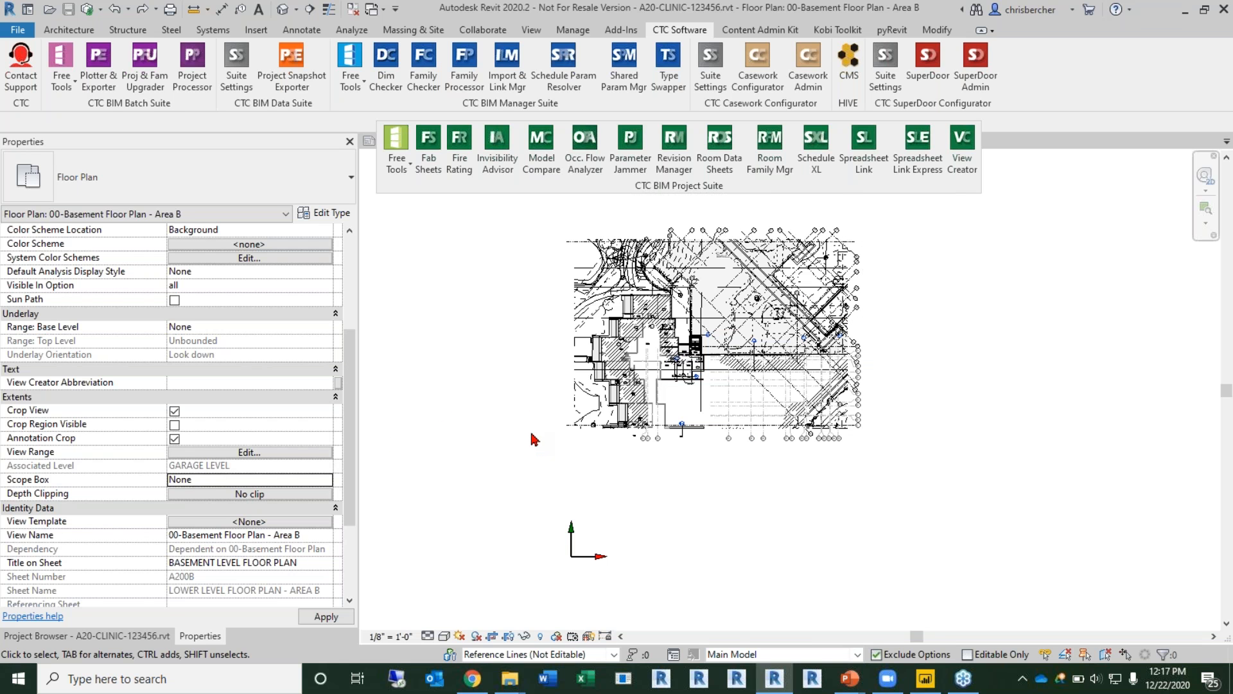
middle_click_drag(532, 439, 545, 444)
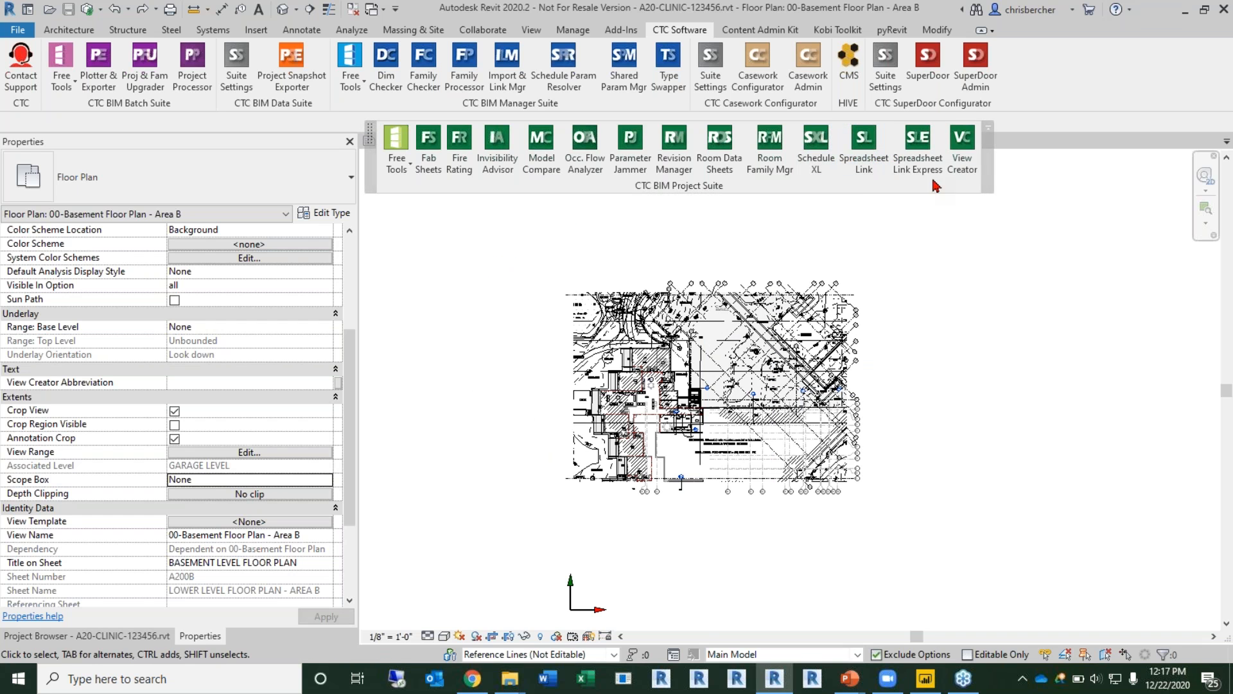
Step: Open View Creator's dependent view settings and list the views of phase CP-1
left_click(963, 155)
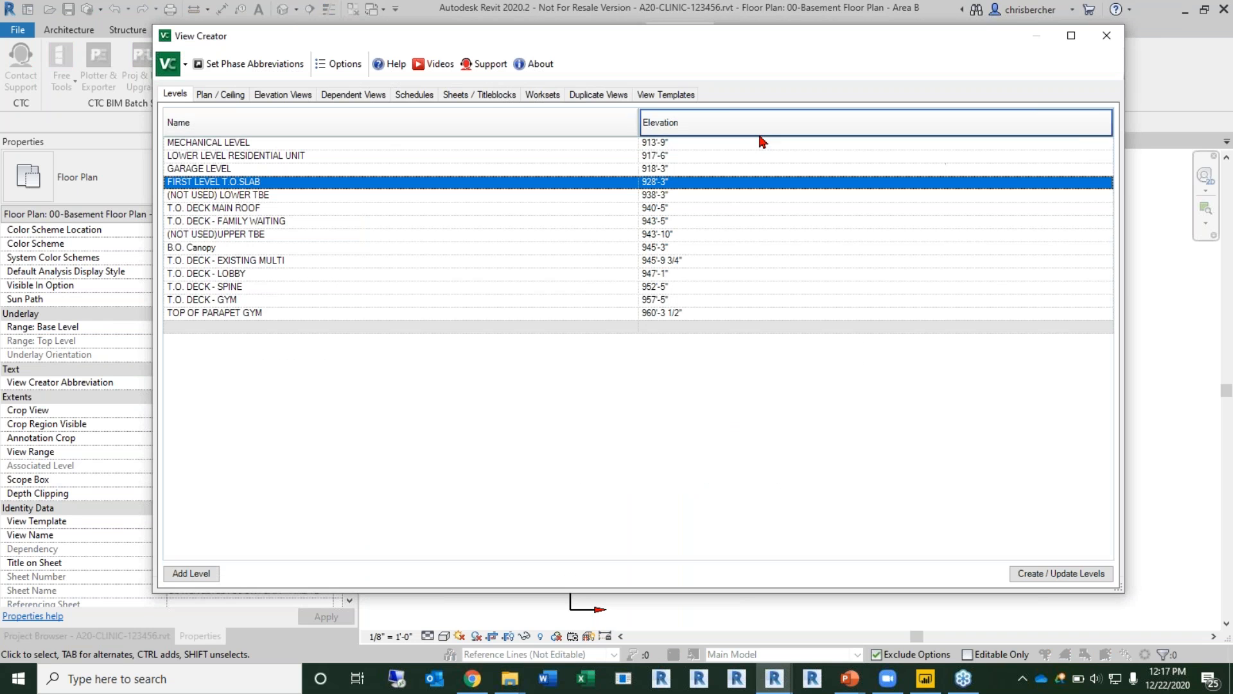
left_click(345, 94)
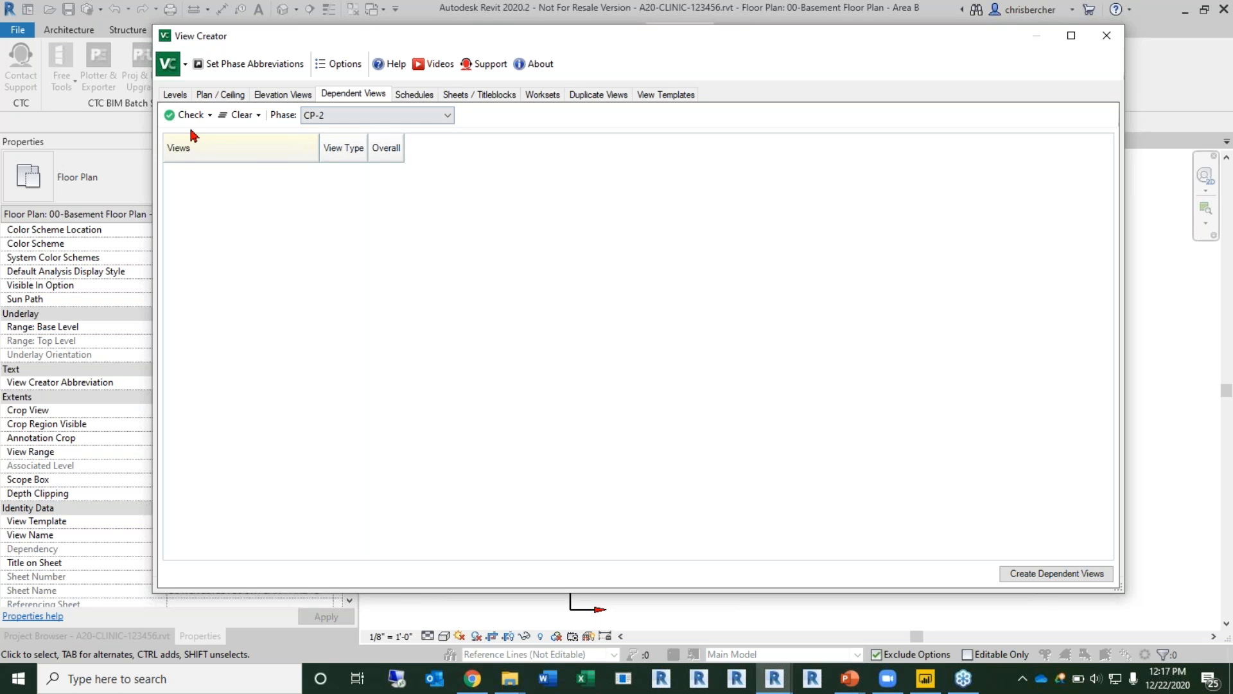
left_click(379, 118)
left_click(378, 143)
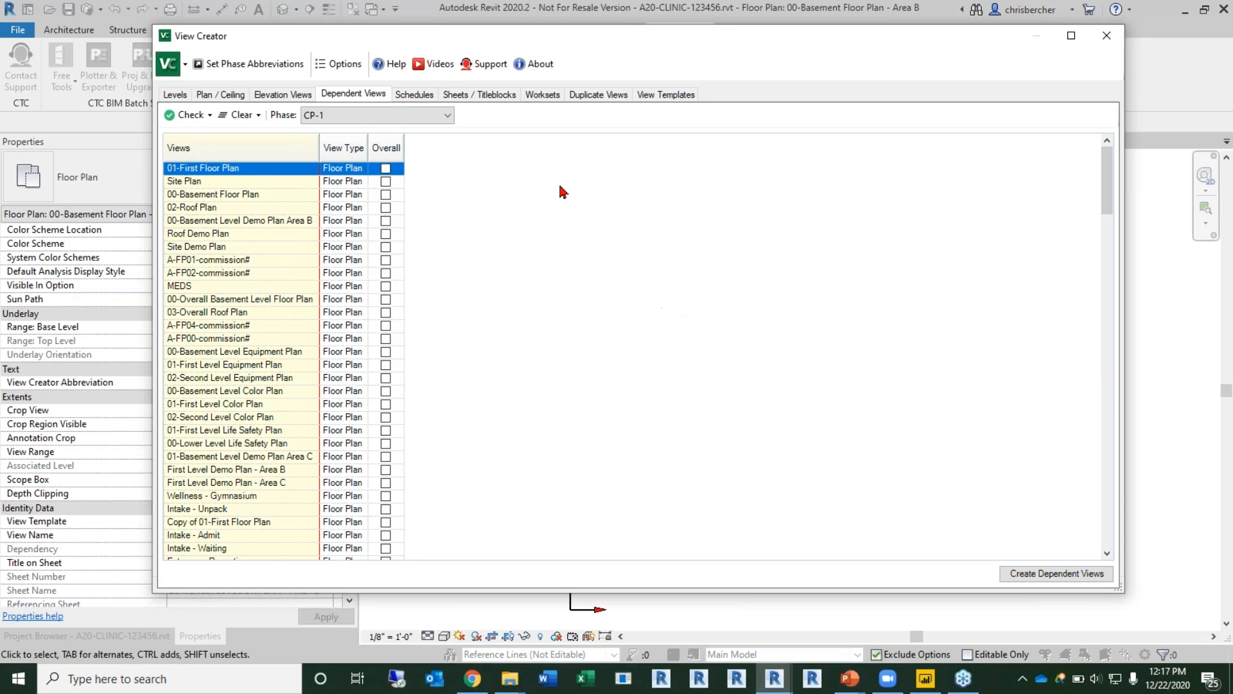
Step: Review View Creator's duplicate view and schedule options, return to the dependent views, and close View Creator without creating anything
left_click(598, 95)
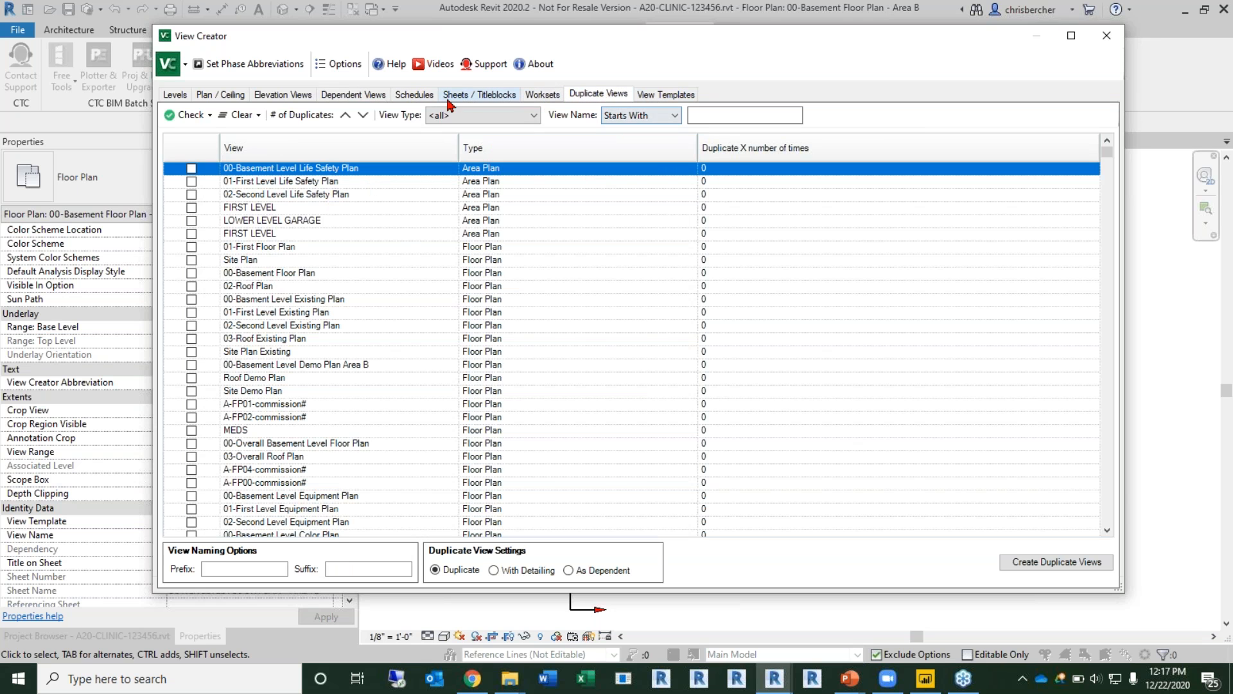
left_click(411, 94)
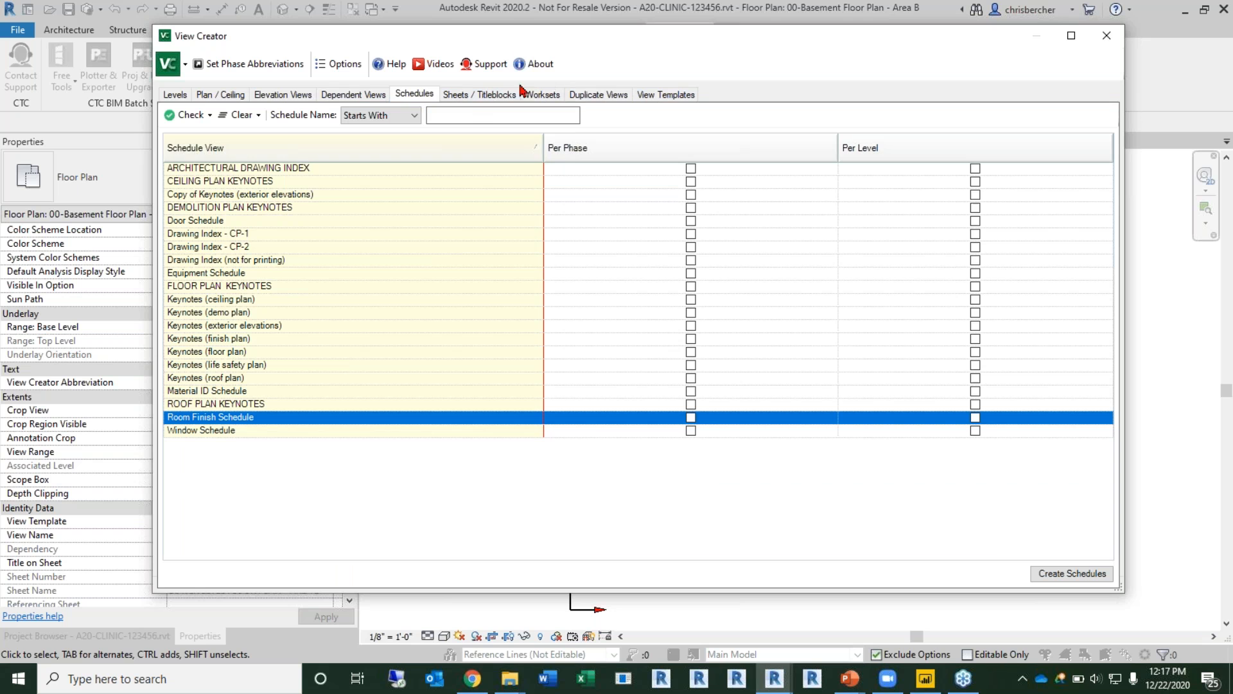
left_click(357, 96)
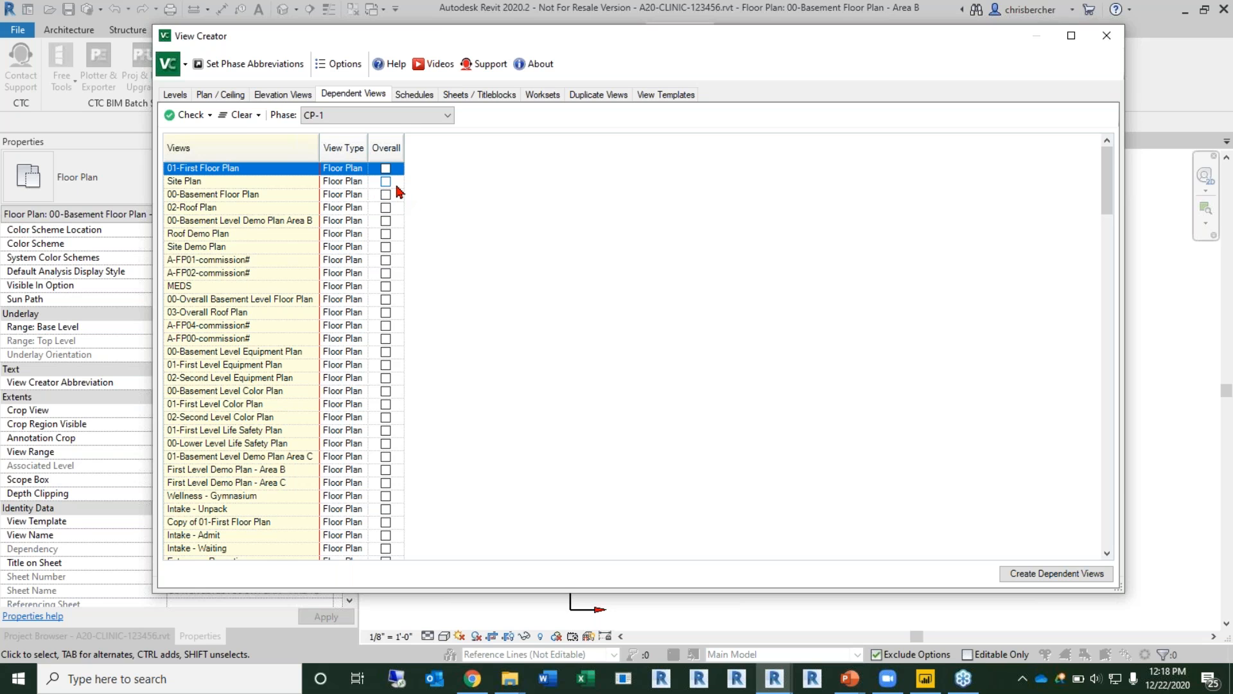
left_click_drag(1013, 36, 991, 56)
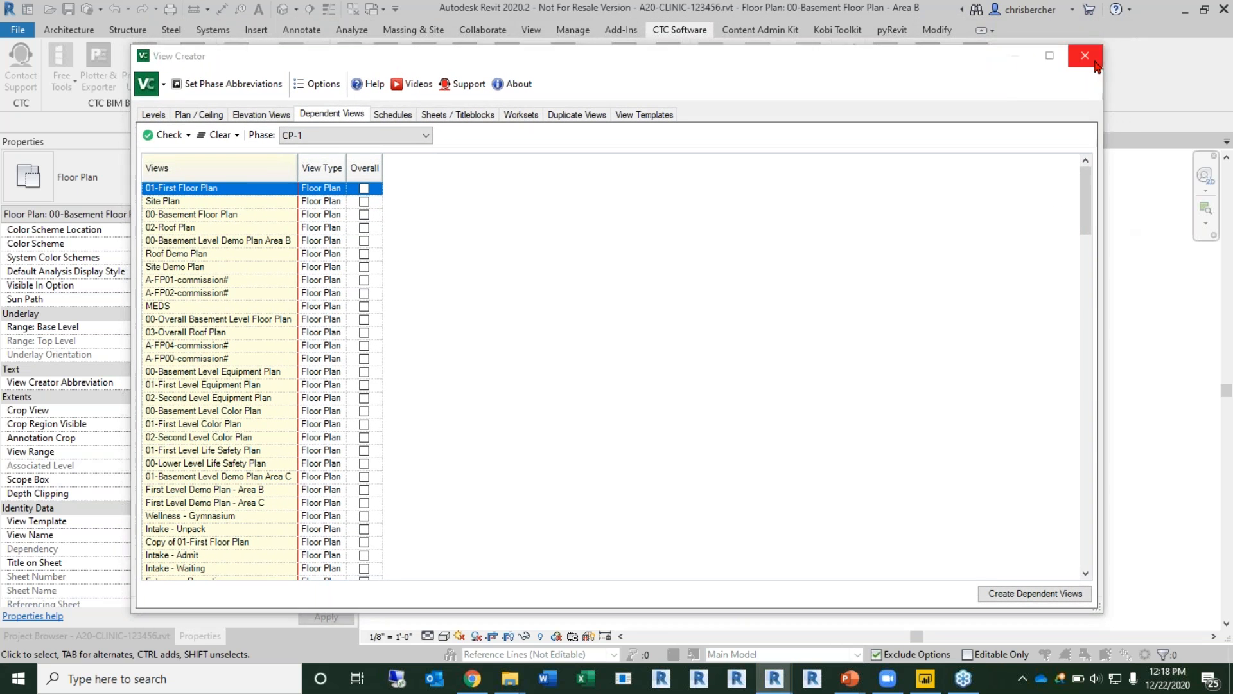
left_click(1085, 56)
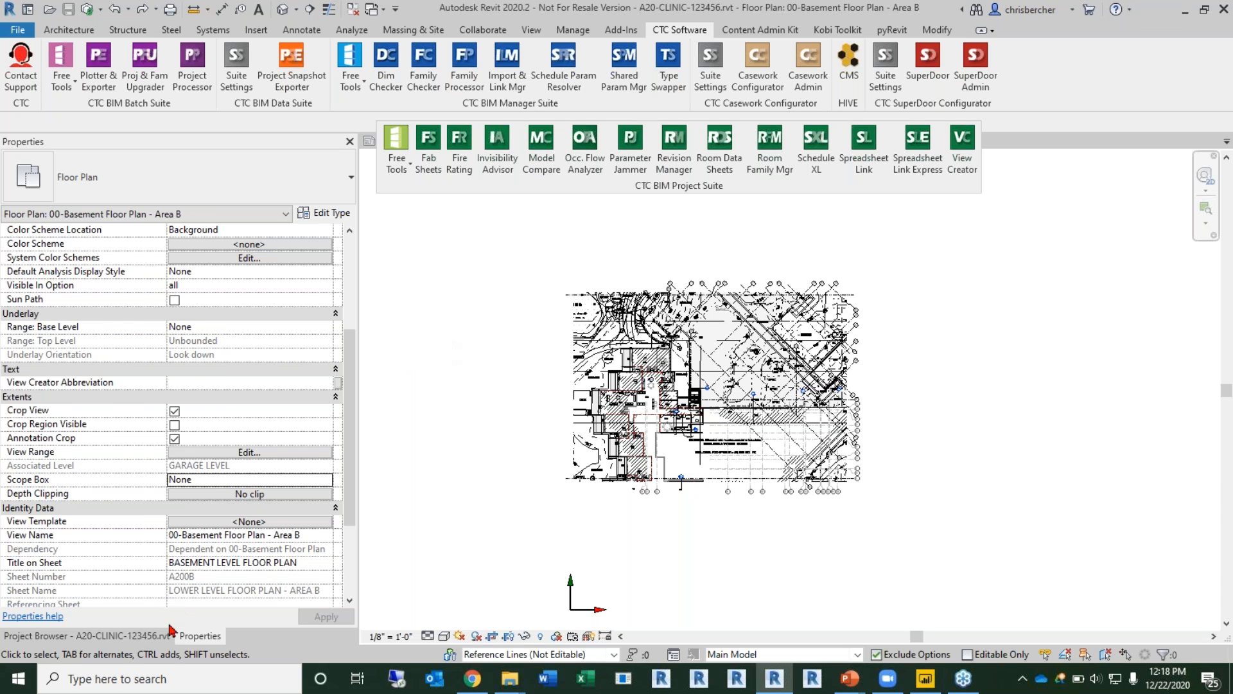
Step: Draw a 40-foot-high scope box around the full extent of the Area B basement floor plan
left_click(137, 636)
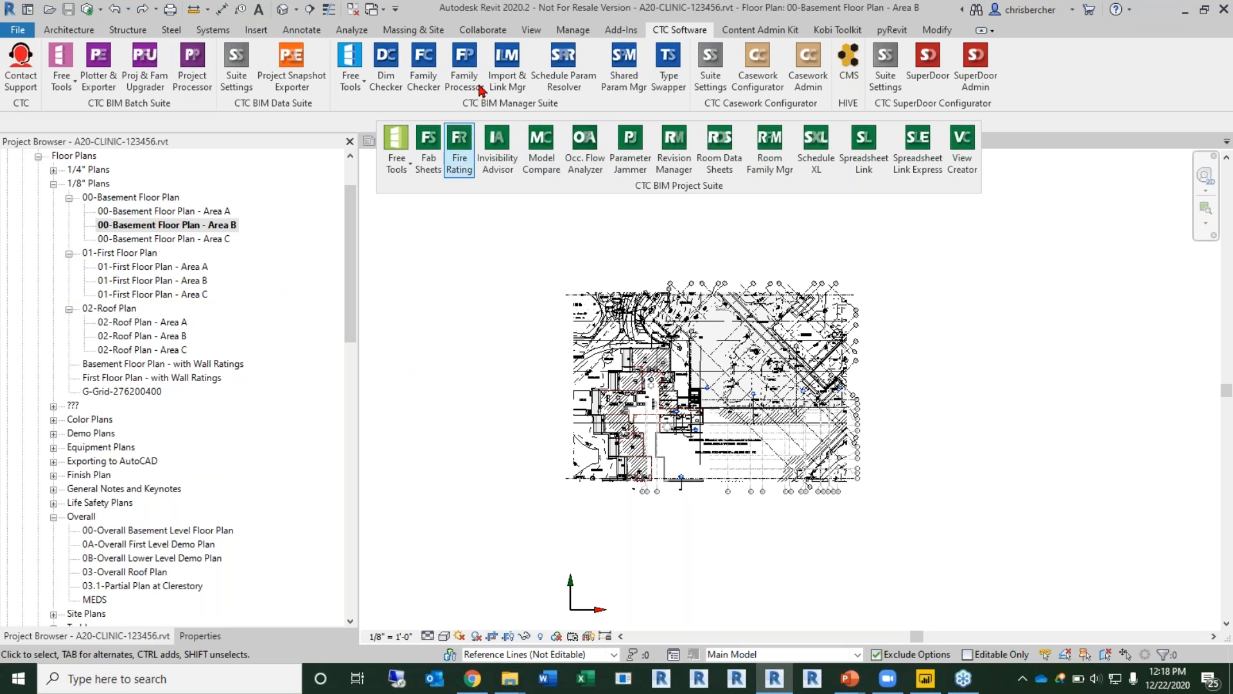
left_click(535, 34)
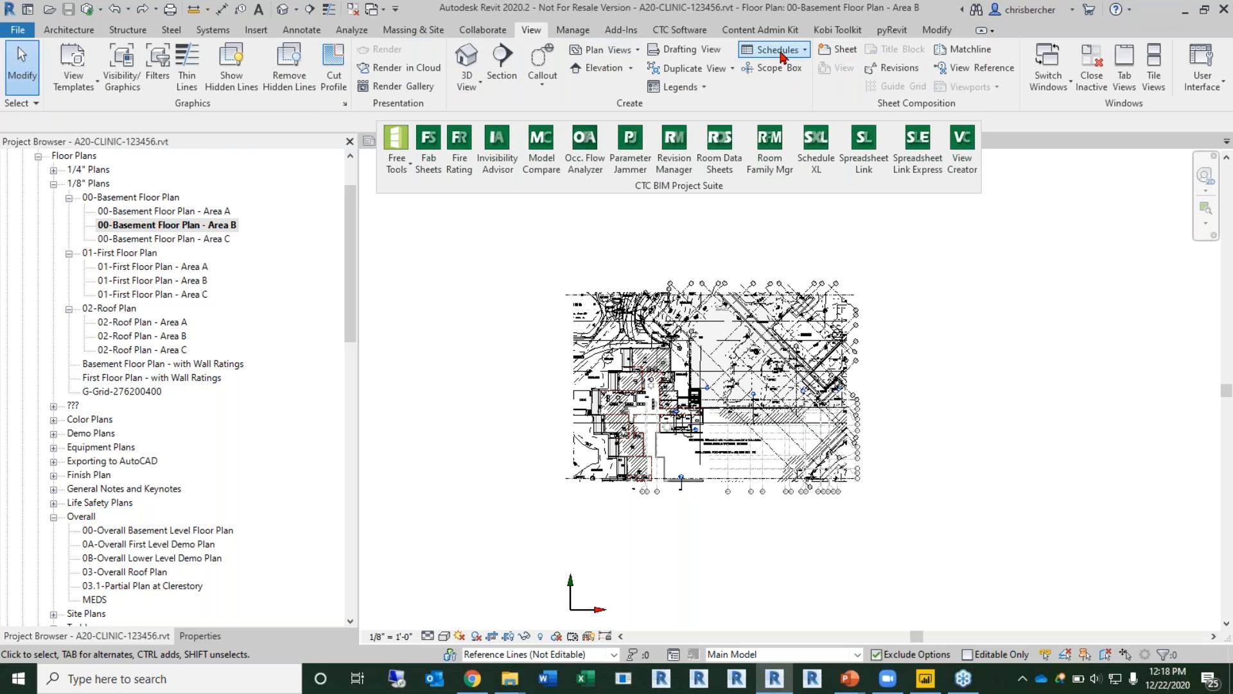
left_click(771, 69)
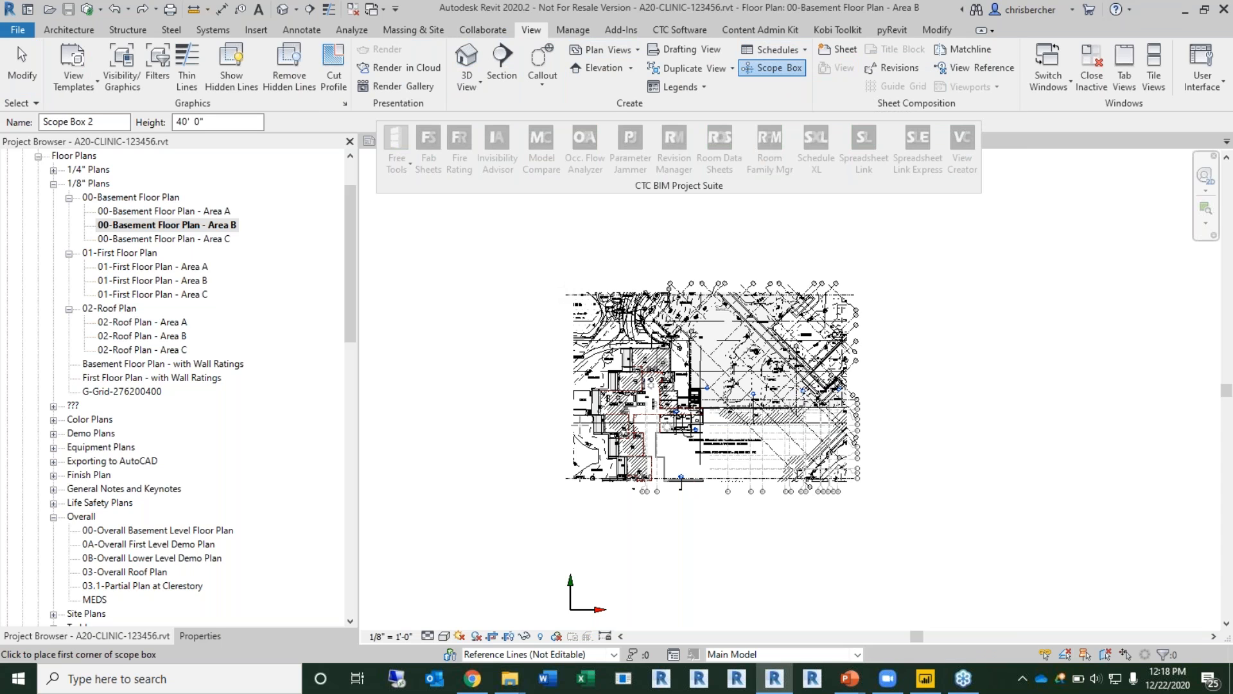
left_click(566, 290)
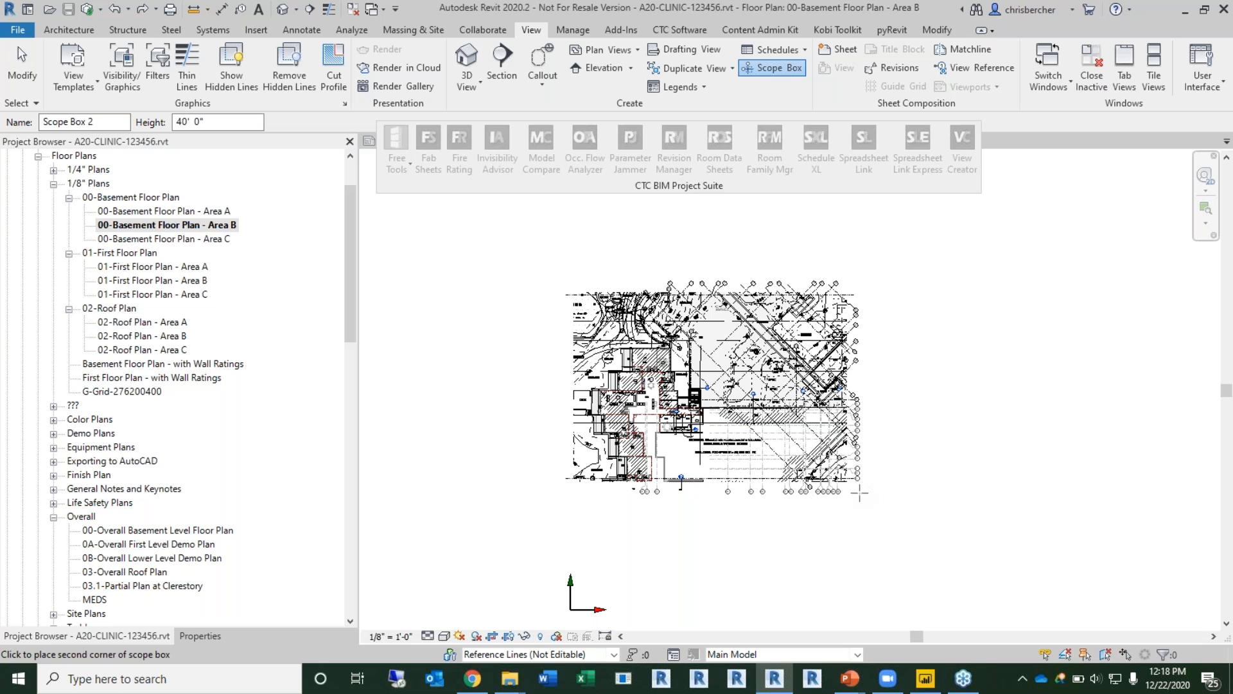
left_click(851, 488)
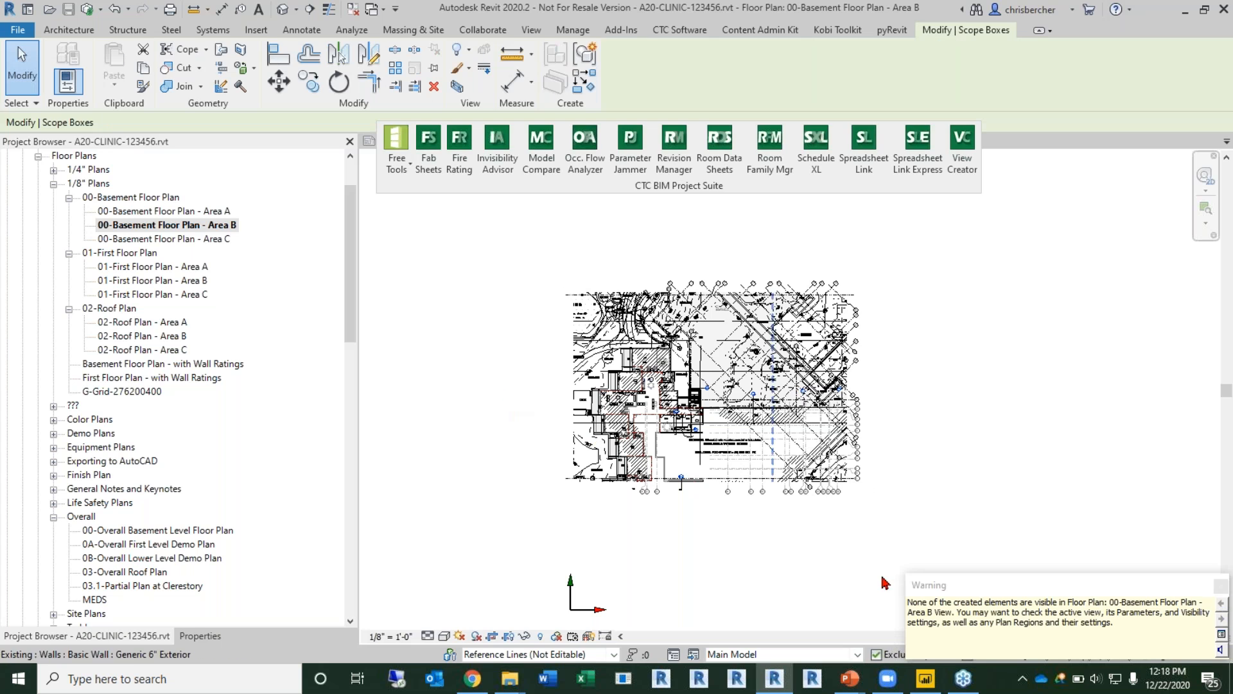
Step: Rename the new scope box as Area B
left_click(199, 636)
left_click(258, 273)
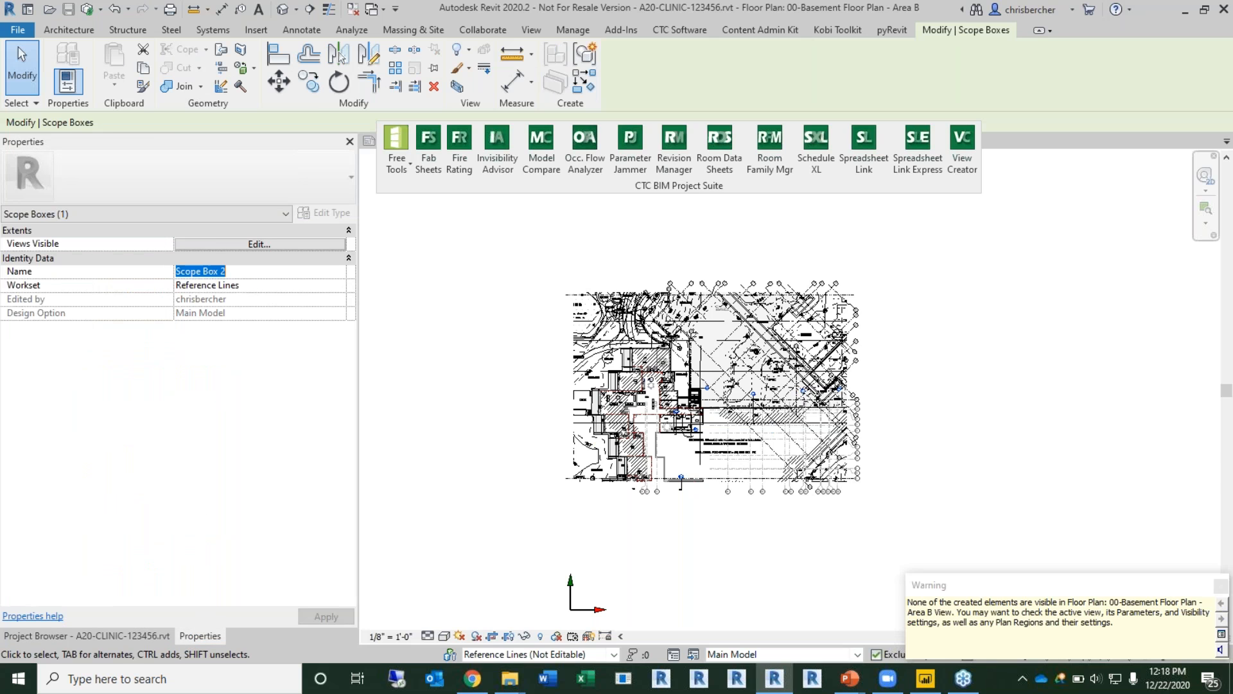
type("Area B")
key("Return")
Step: Open 00-Basement Floor Plan - Area A and draw a 40-foot-high scope box around the full plan
left_click(122, 636)
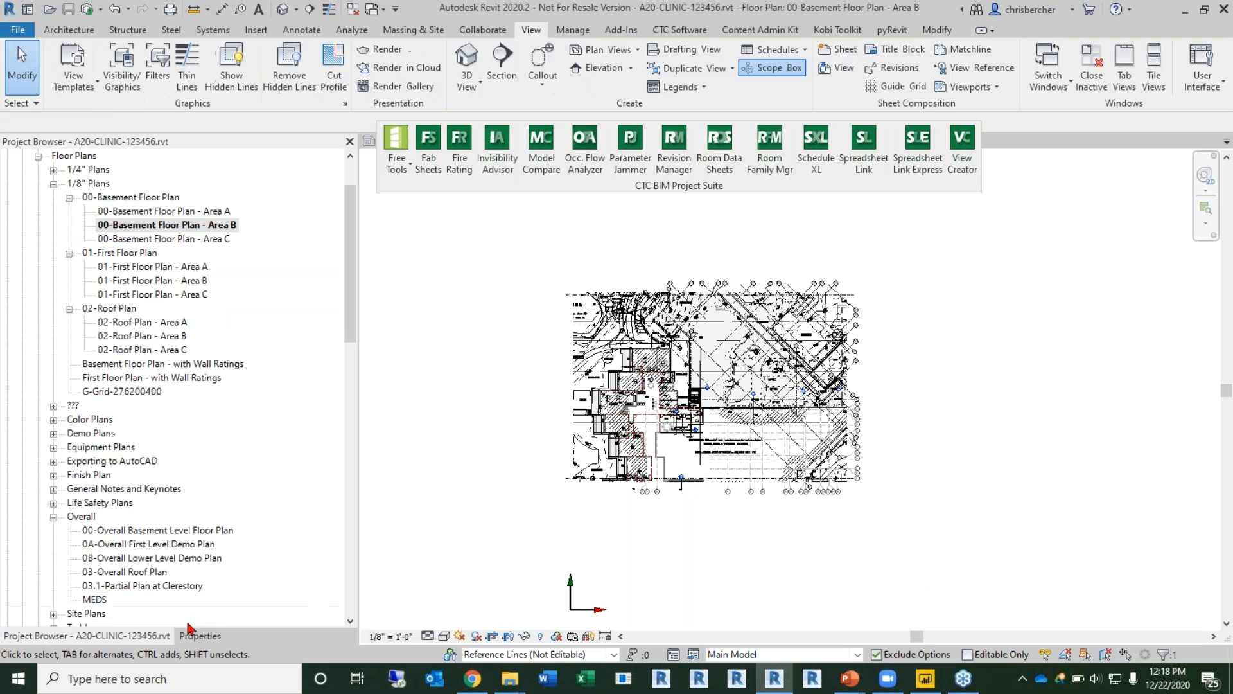
double_click(165, 213)
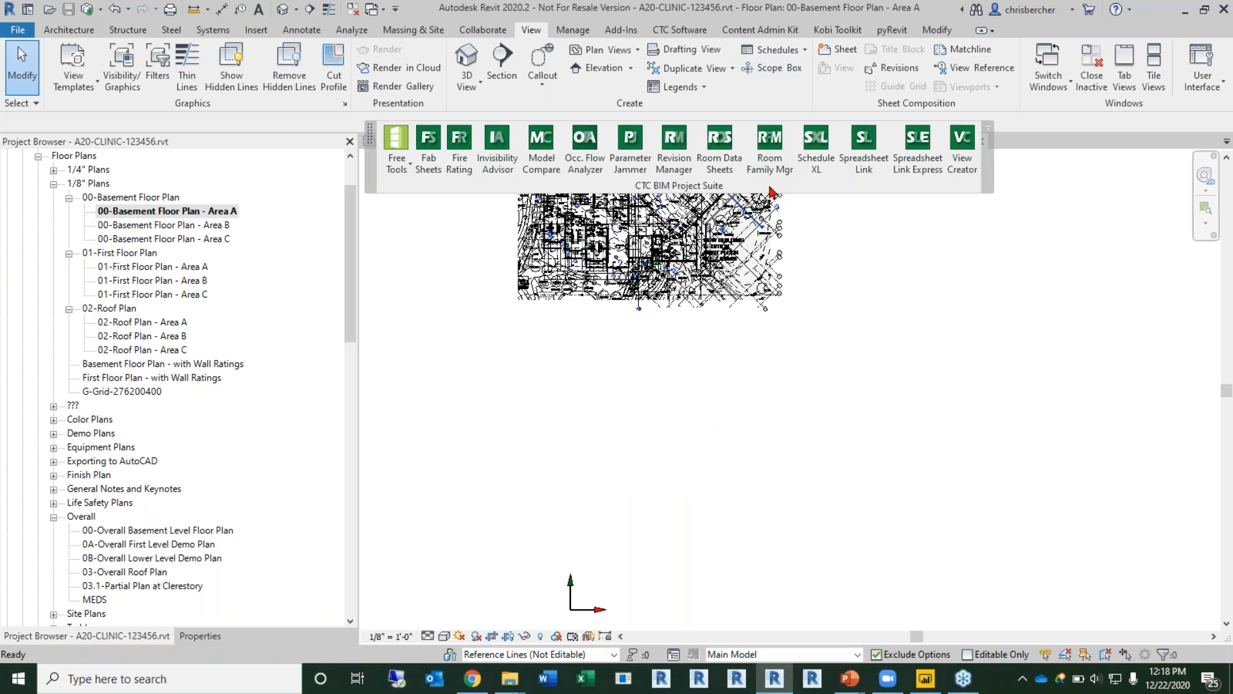
mouse_move(738, 357)
middle_mouse_down()
mouse_move(912, 411)
mouse_move(864, 520)
mouse_move(849, 626)
middle_mouse_up()
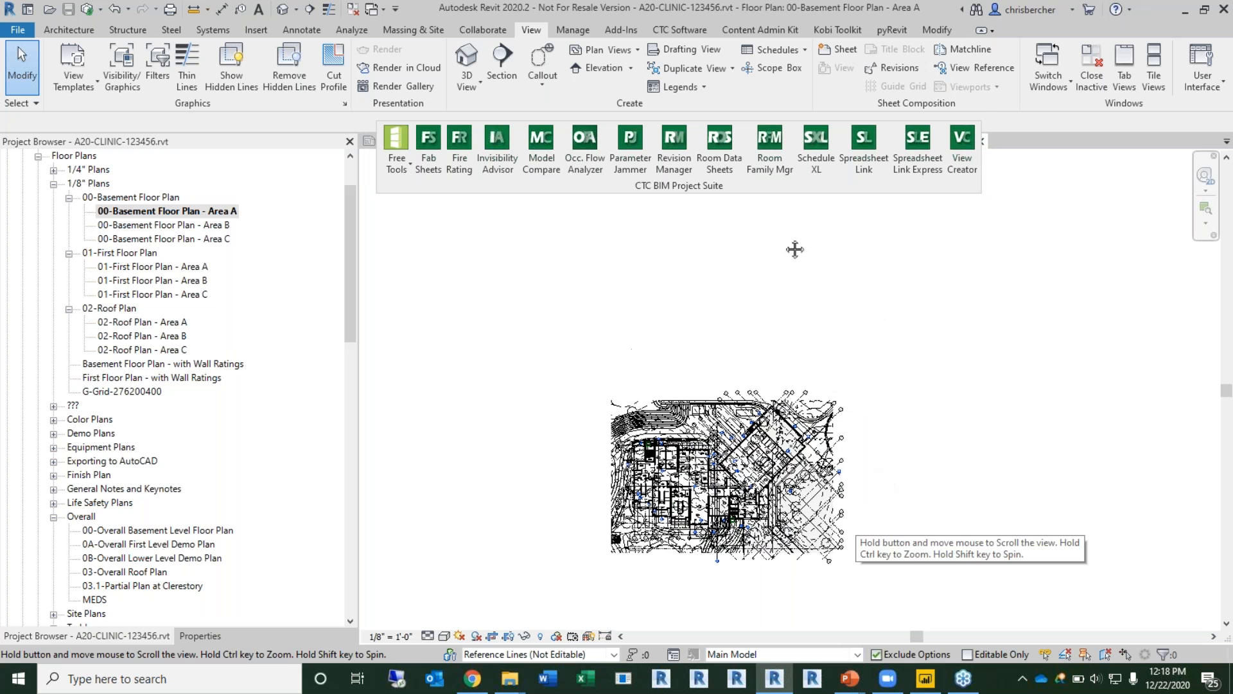
left_click(764, 68)
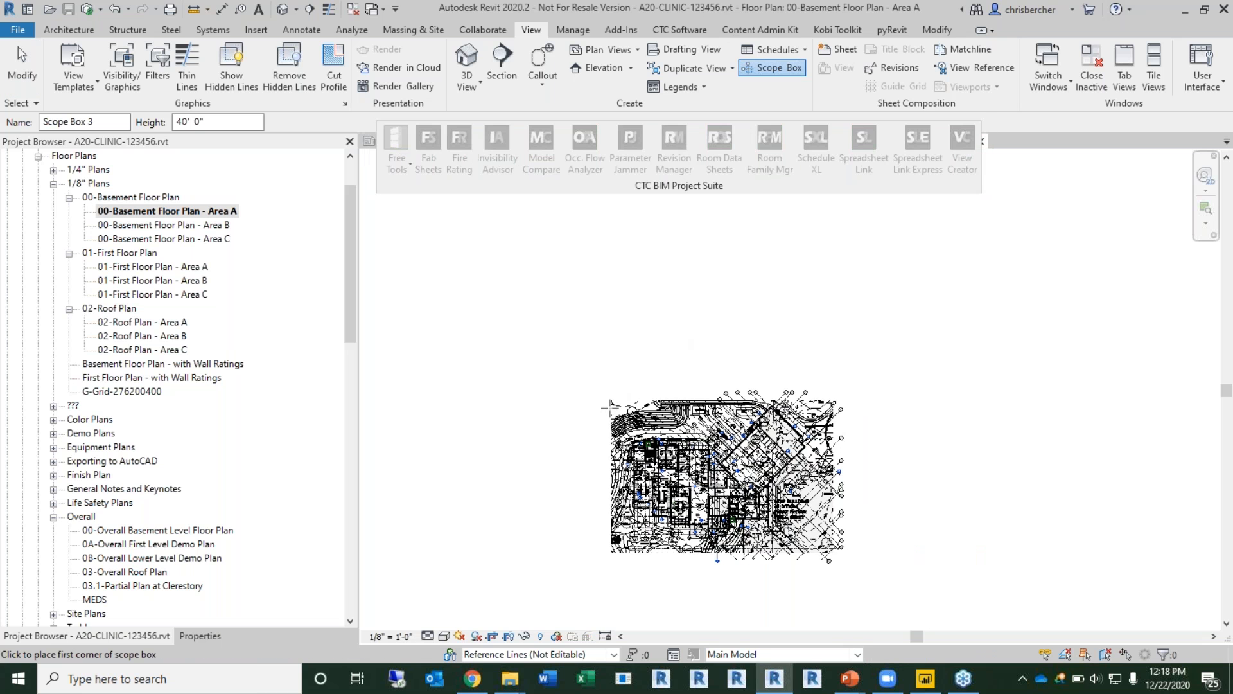
left_click(610, 402)
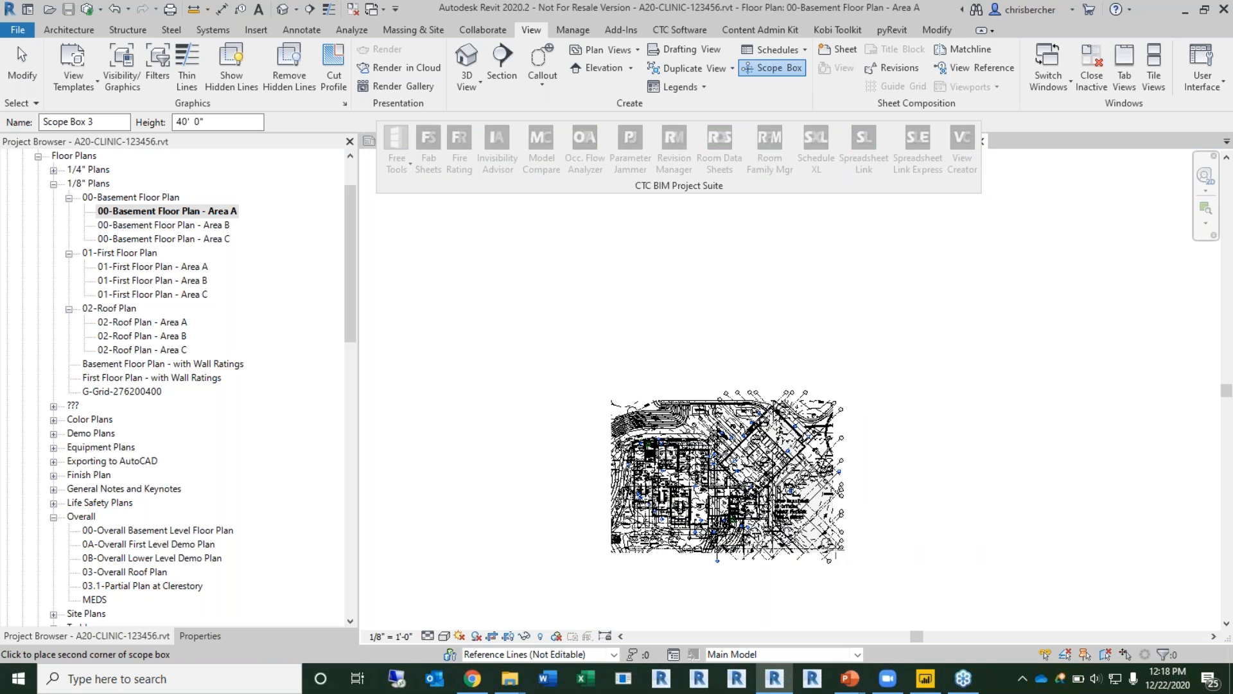
left_click(843, 553)
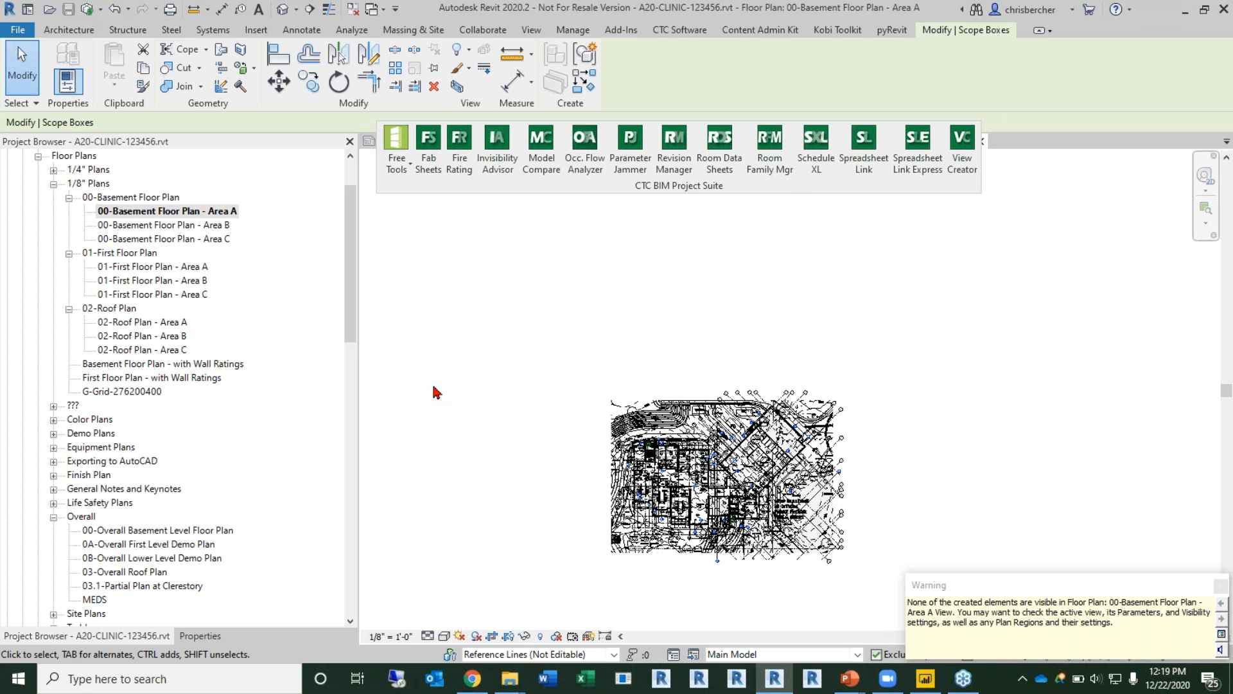
Step: Reselect the scope box just drawn in the Area A basement plan and rename it as Area A
key("Escape")
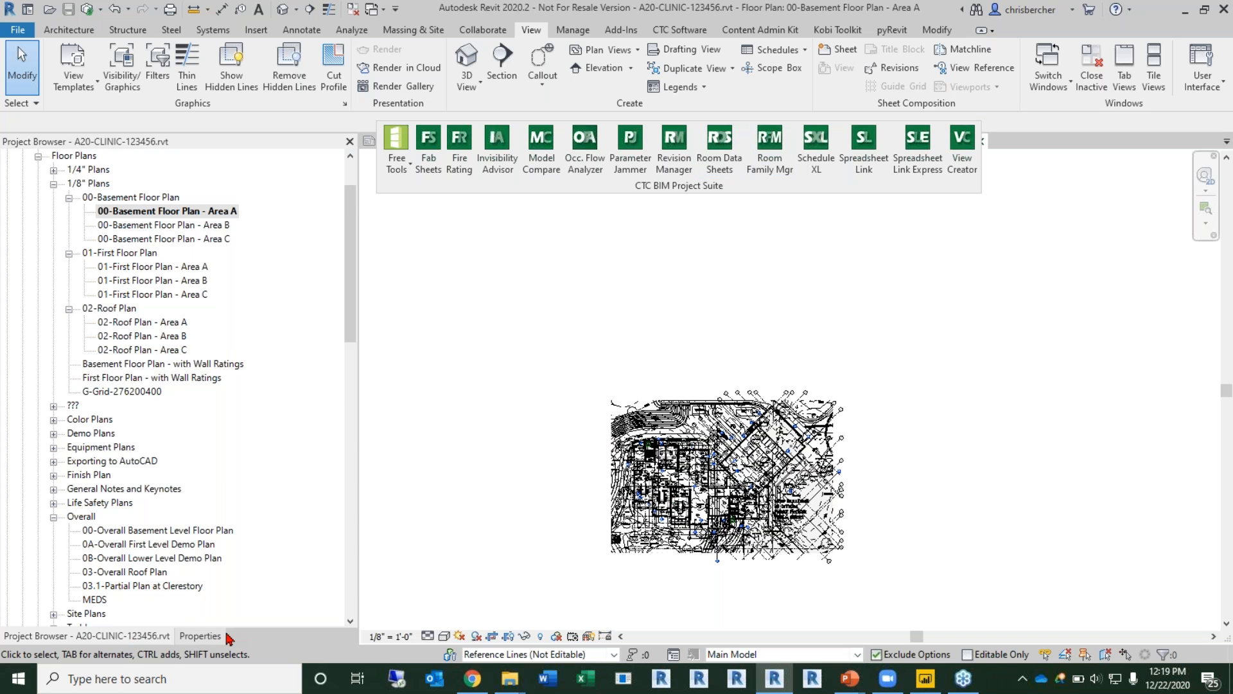
left_click(200, 635)
right_click(486, 283)
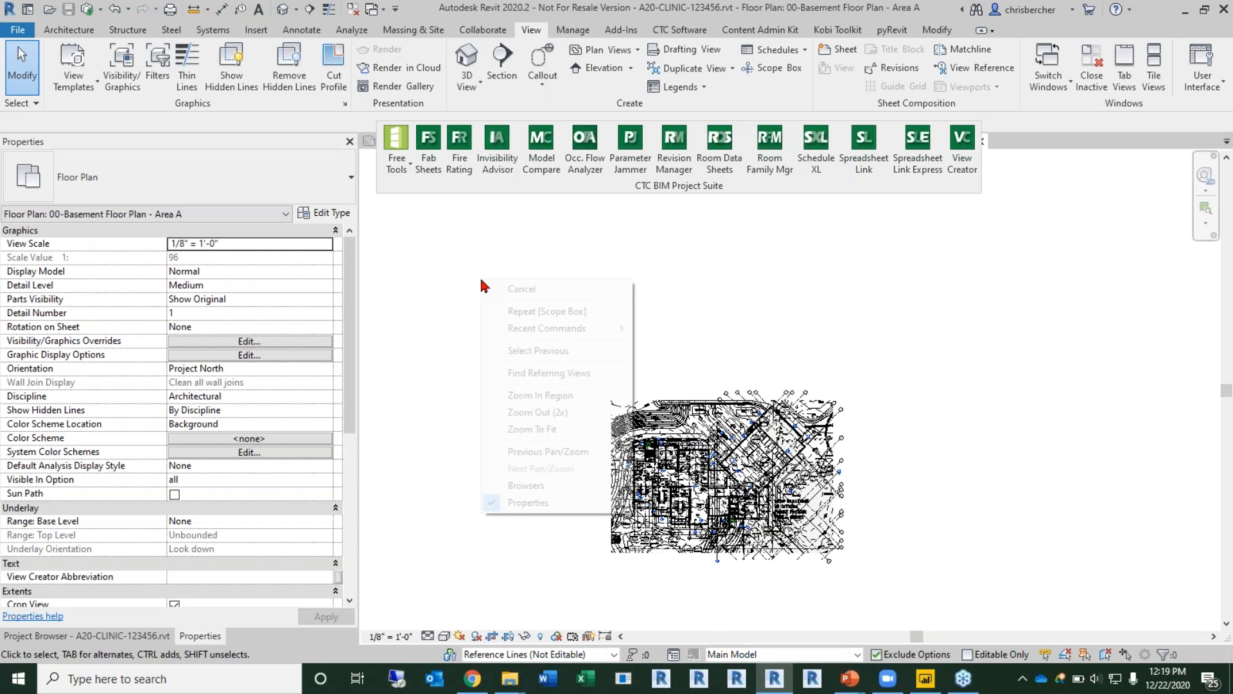
left_click(535, 351)
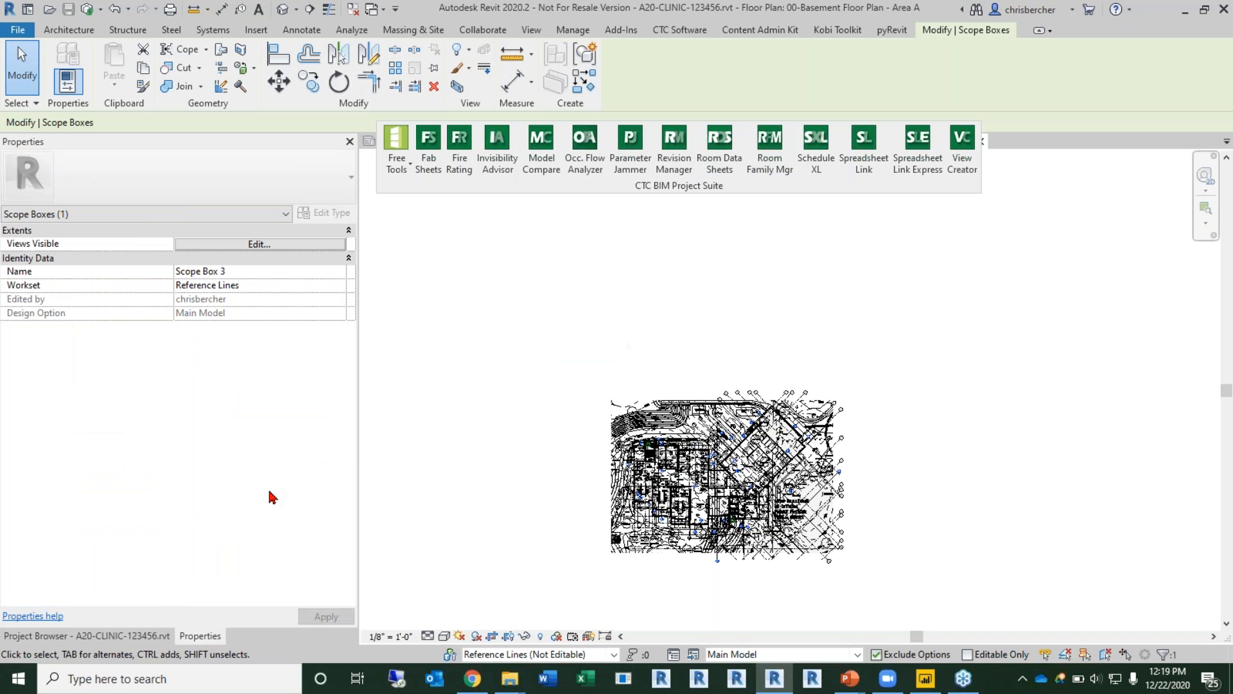
left_click(264, 271)
type("Area A")
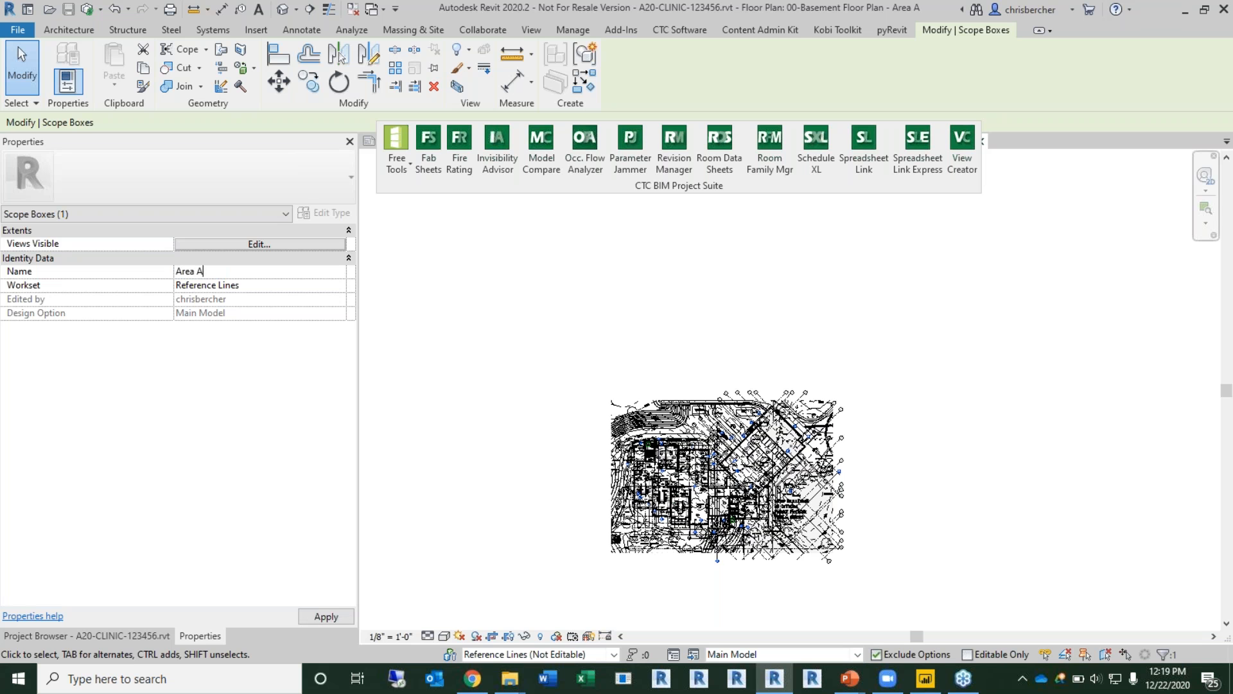
key("Return")
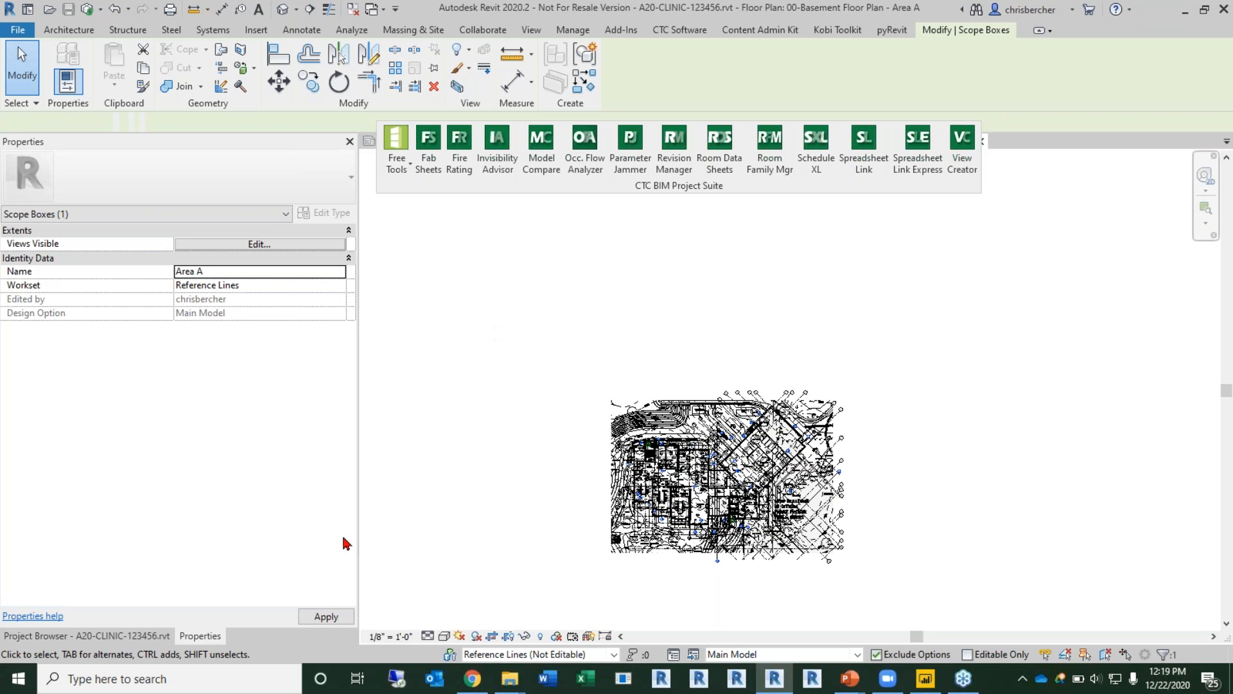
Step: Open 00-Basement Floor Plan - Area C and draw a 40-foot-high scope box around the full plan
left_click(169, 634)
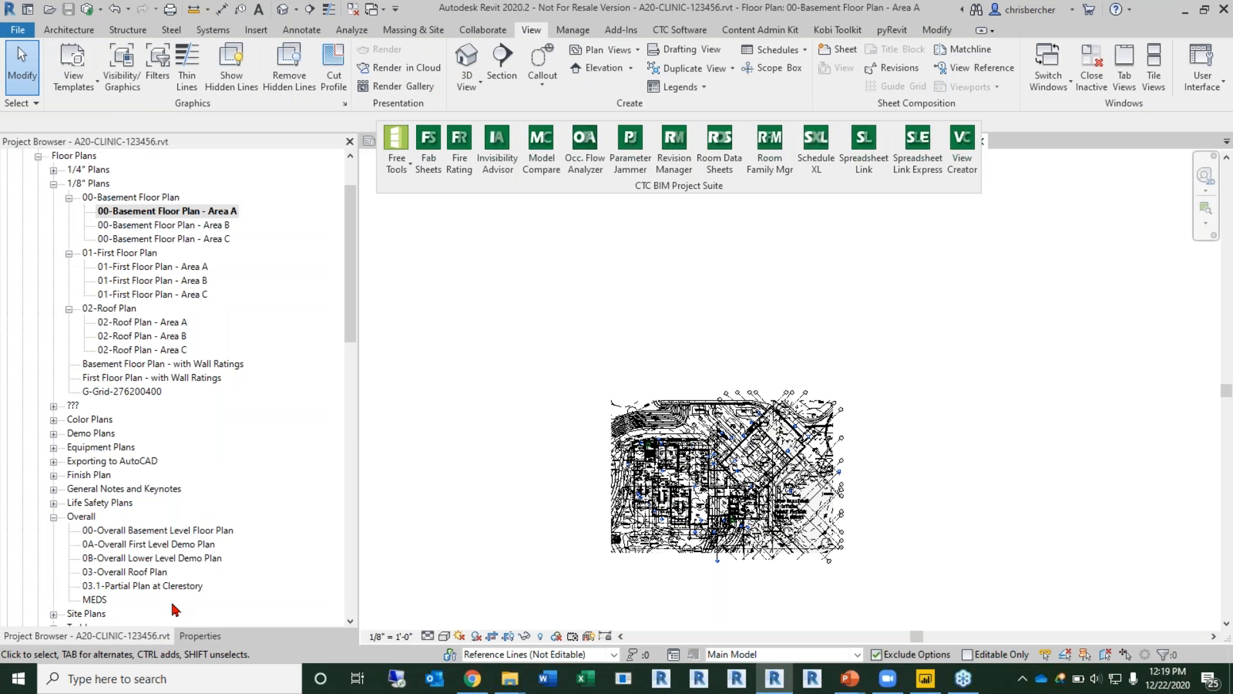
left_click(169, 240)
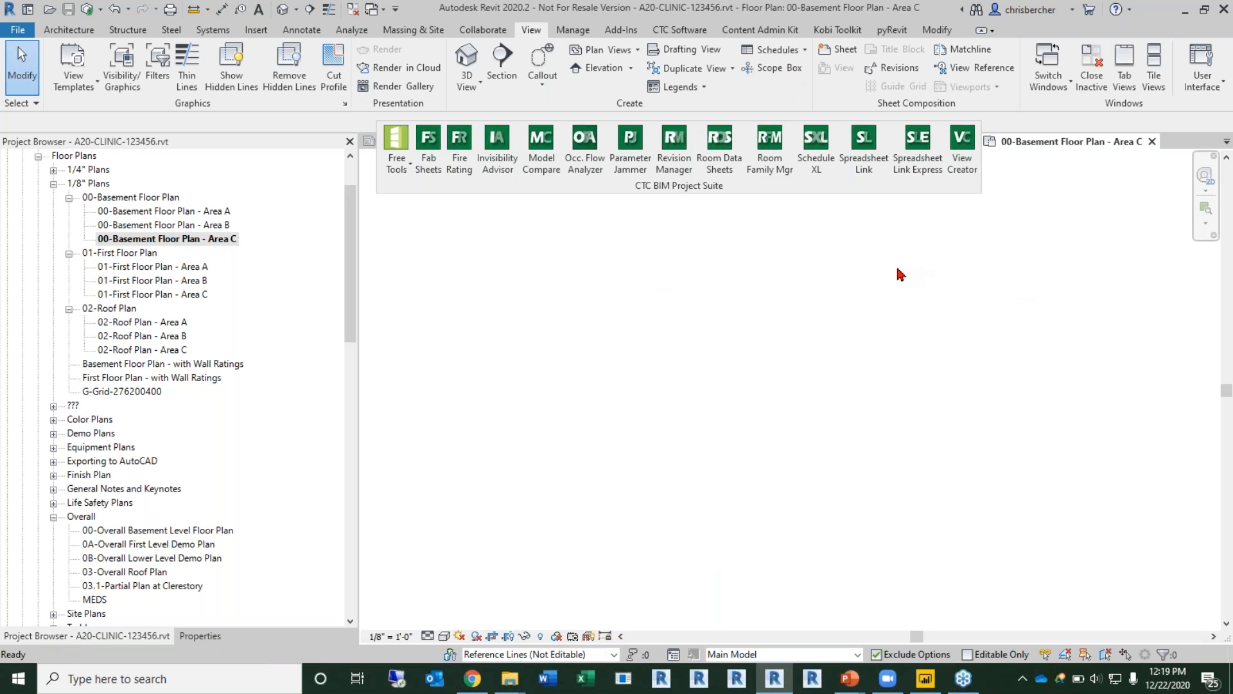
scroll(857, 294, "down", 2)
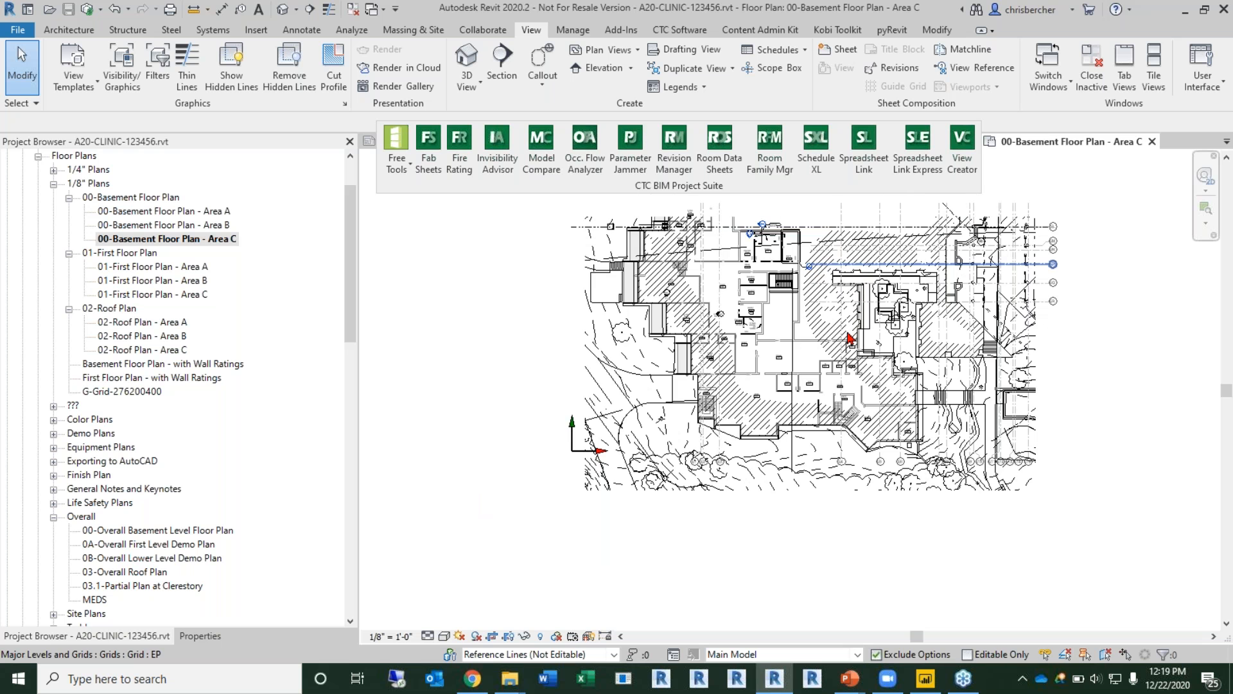
left_click(767, 68)
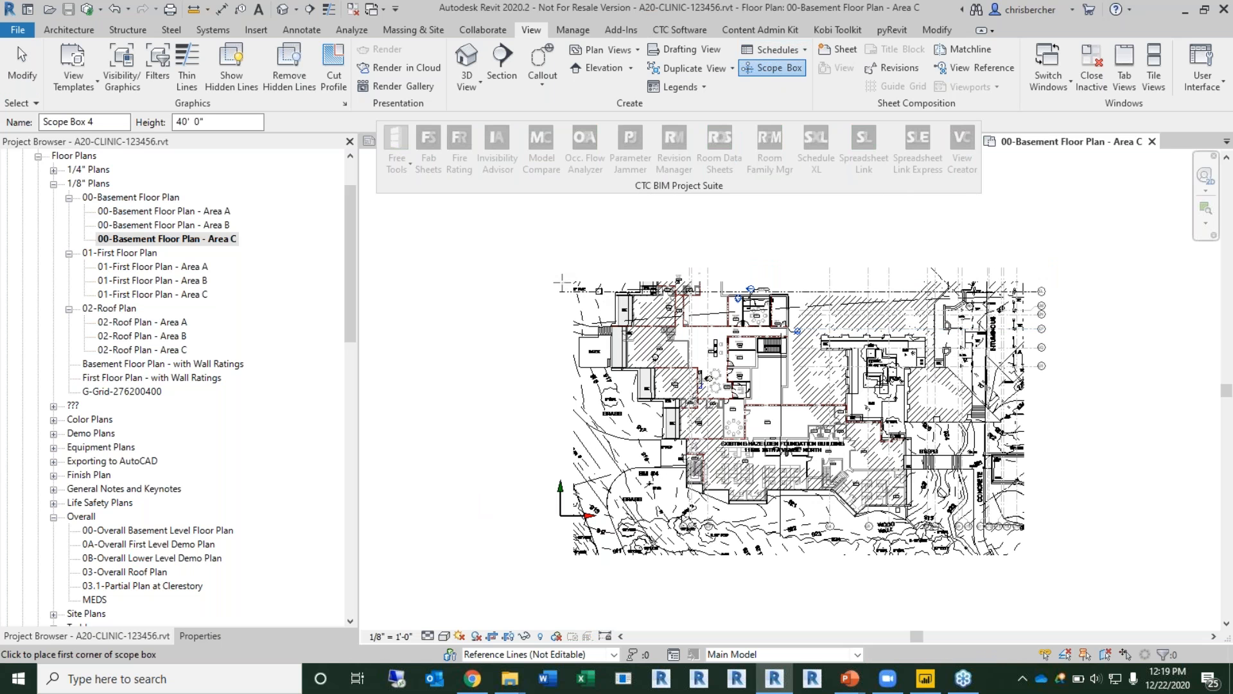
left_click(562, 281)
left_click(1028, 557)
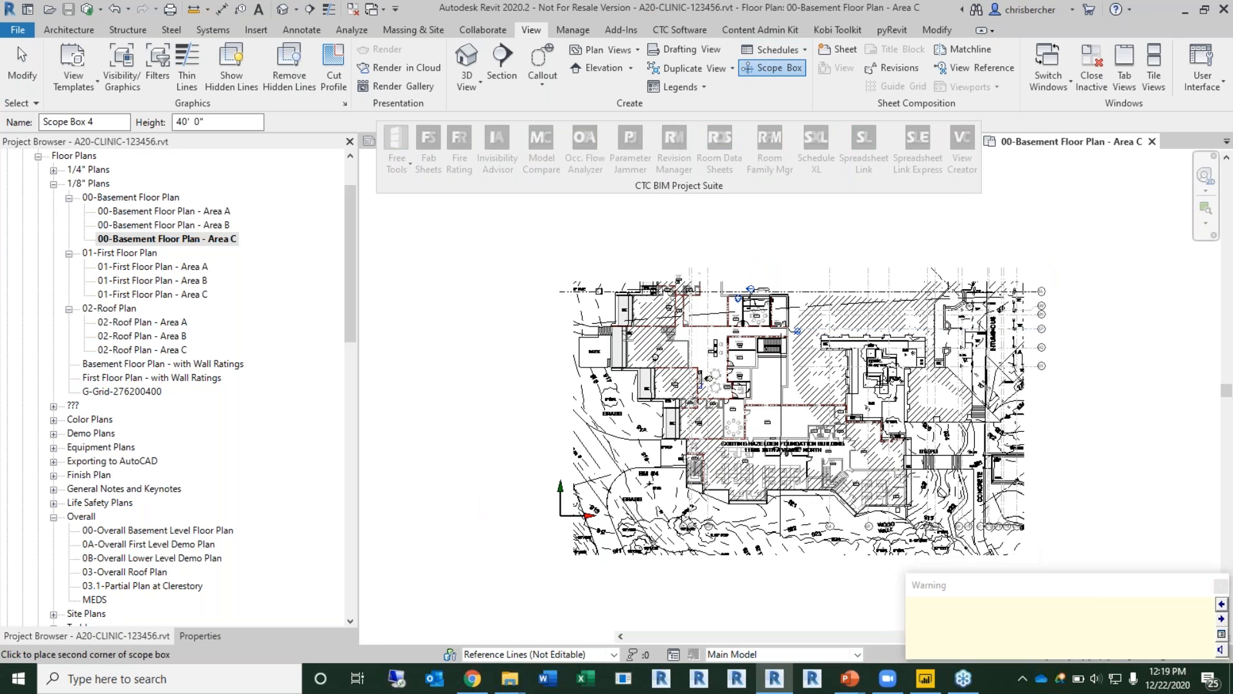
Step: Rename the scope box just drawn in the Area C basement plan as Area C
left_click(203, 636)
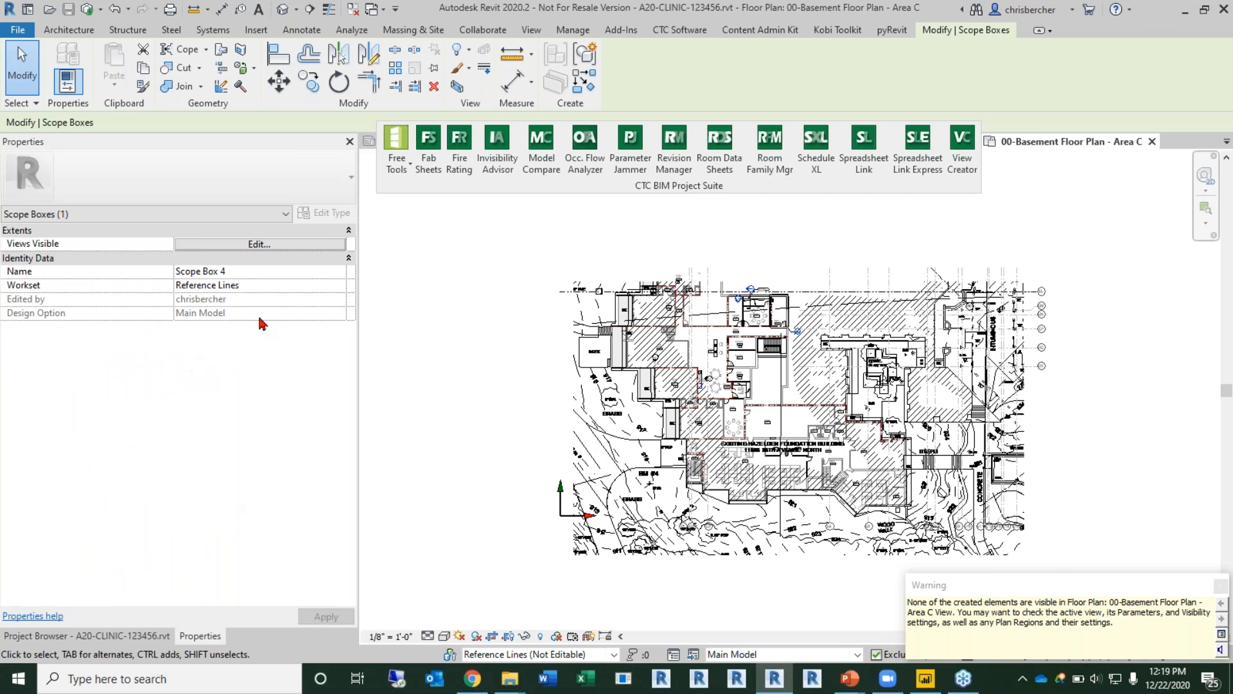
left_click(244, 271)
type("Area C")
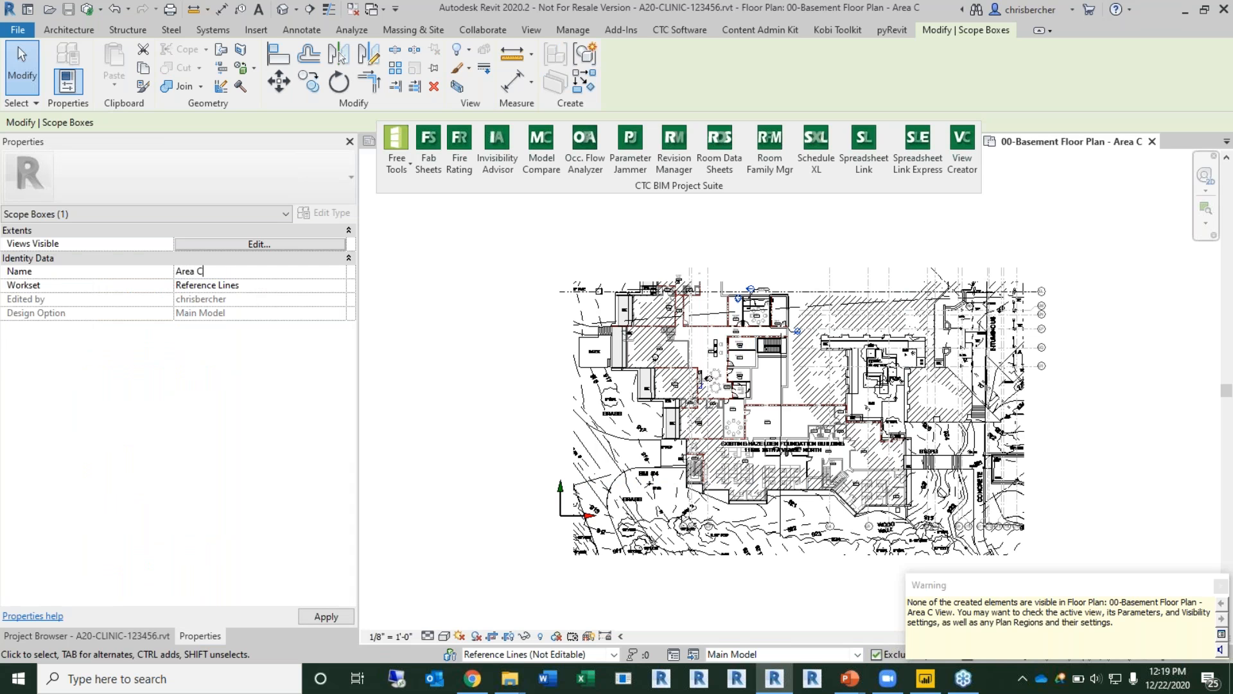
key("Return")
key("Escape")
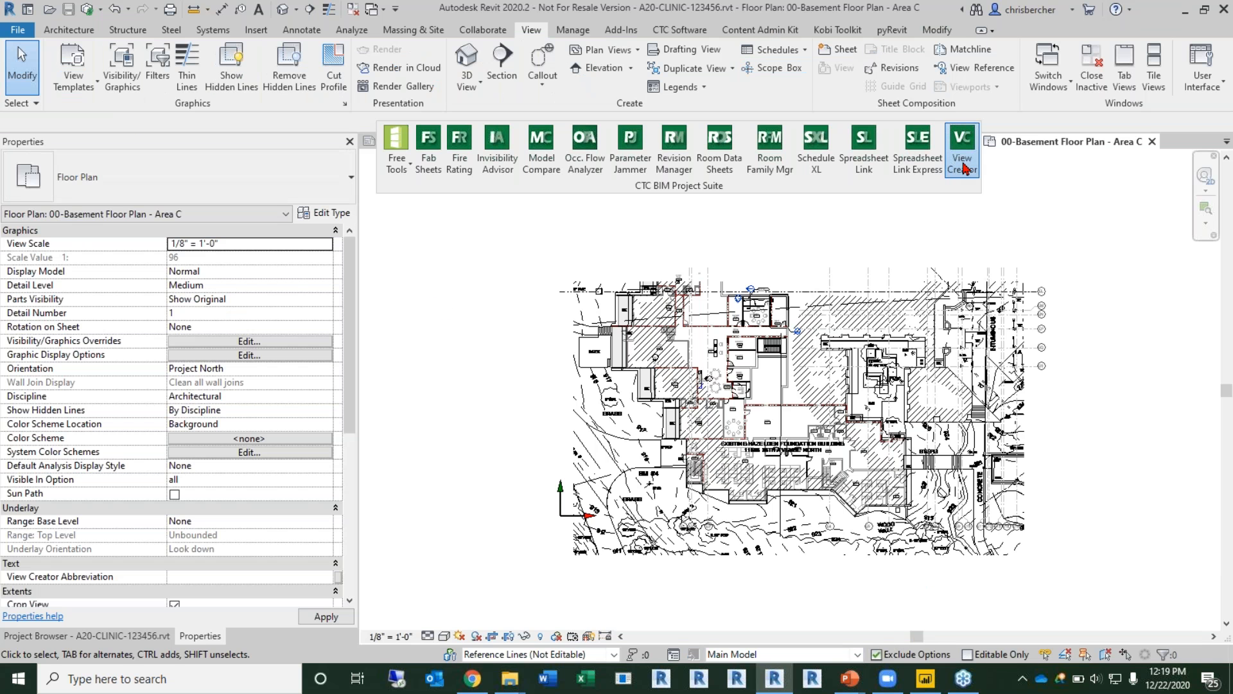
Step: Open View Creator's dependent views for phase CP-1 and sort the list by view name
left_click(963, 167)
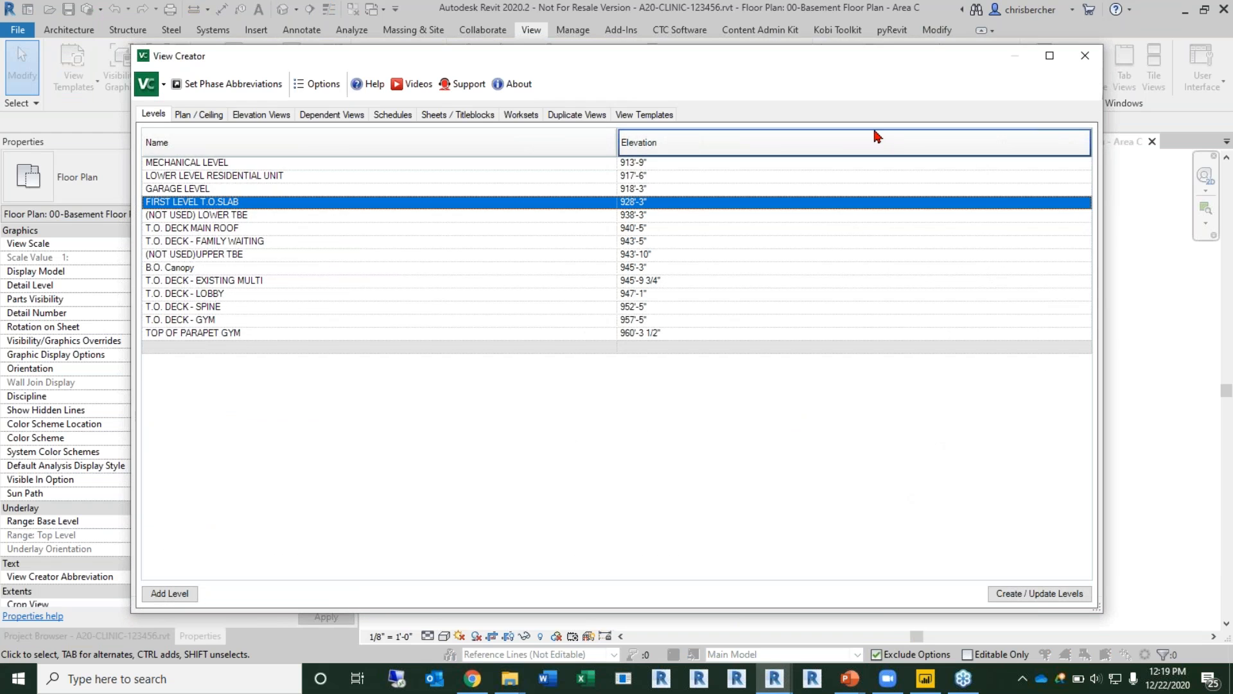
left_click(577, 114)
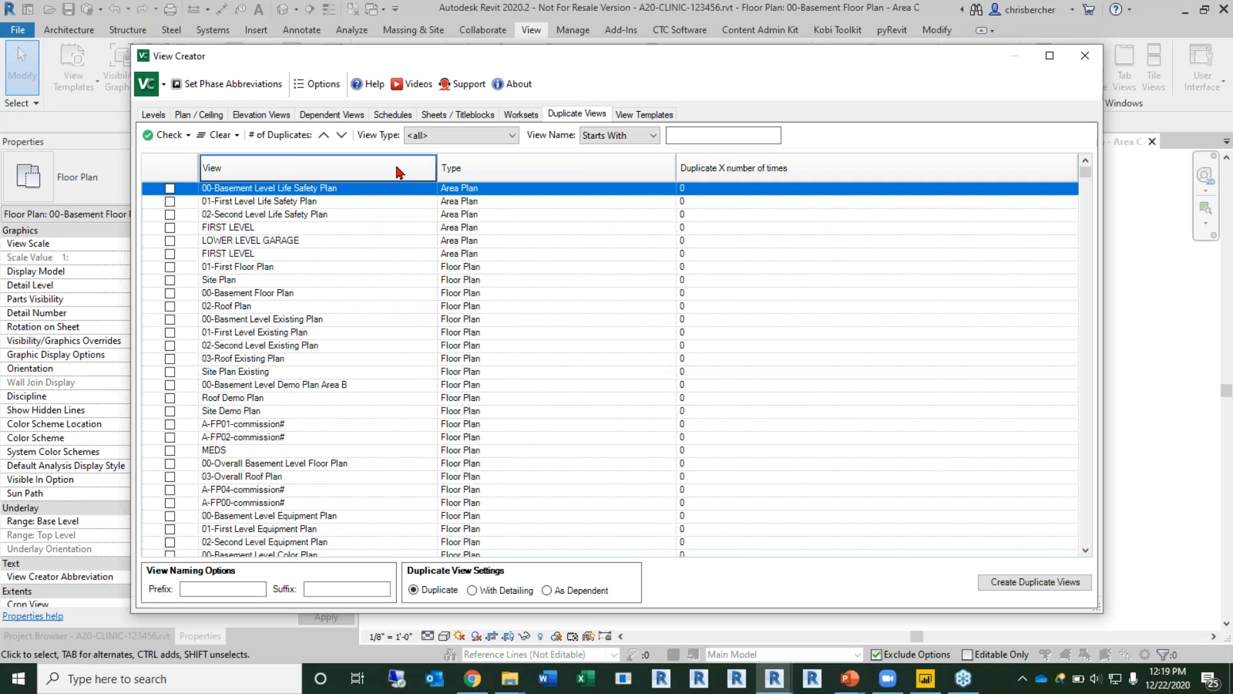
left_click(339, 115)
left_click(359, 137)
left_click(347, 162)
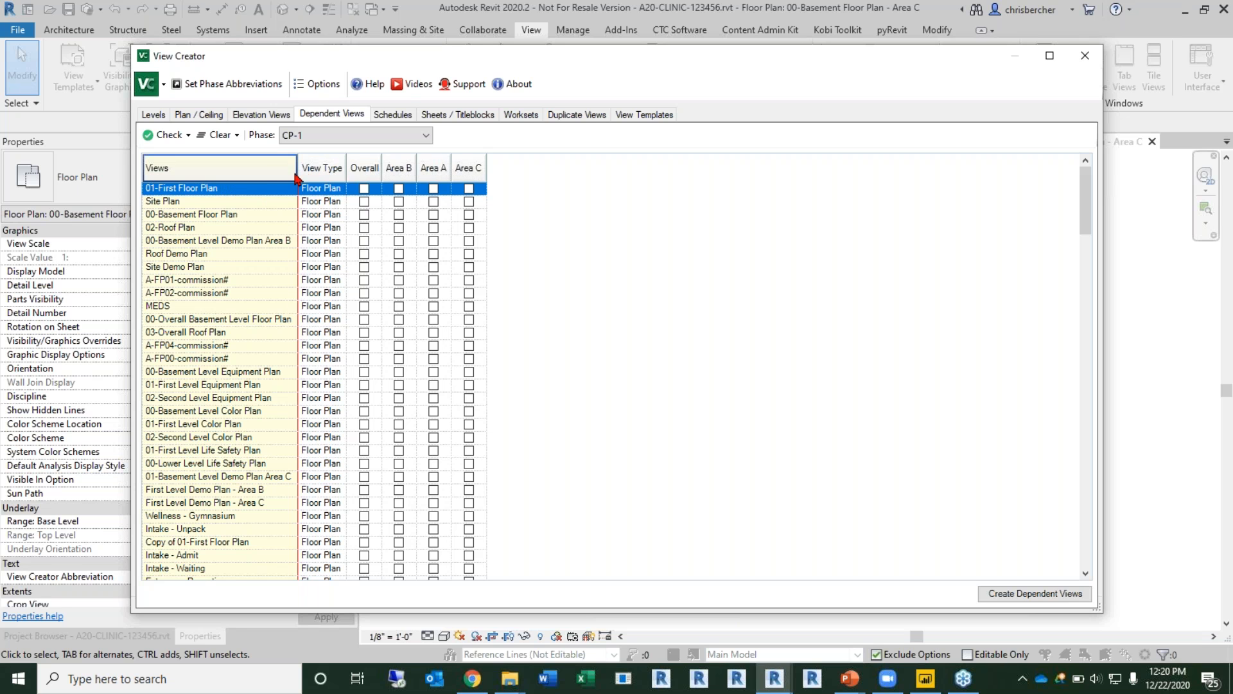
left_click(264, 175)
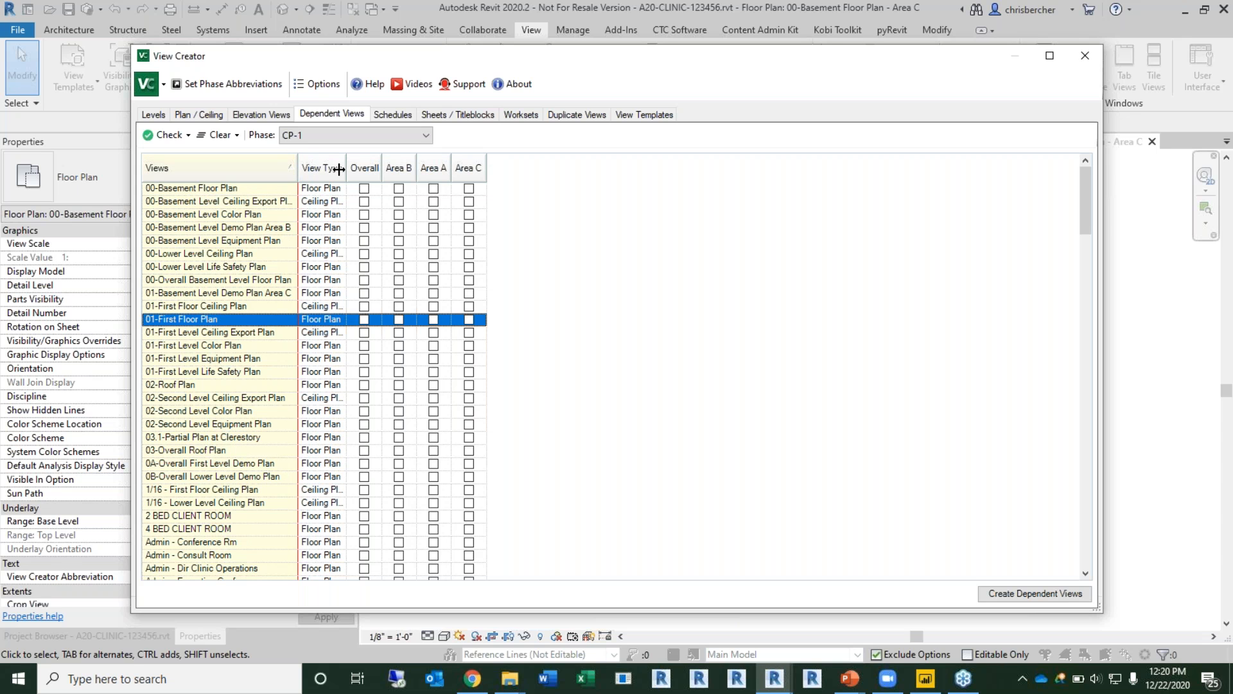
Step: Widen the Views and View Type columns so their full text fits
left_click_drag(338, 169, 338, 168)
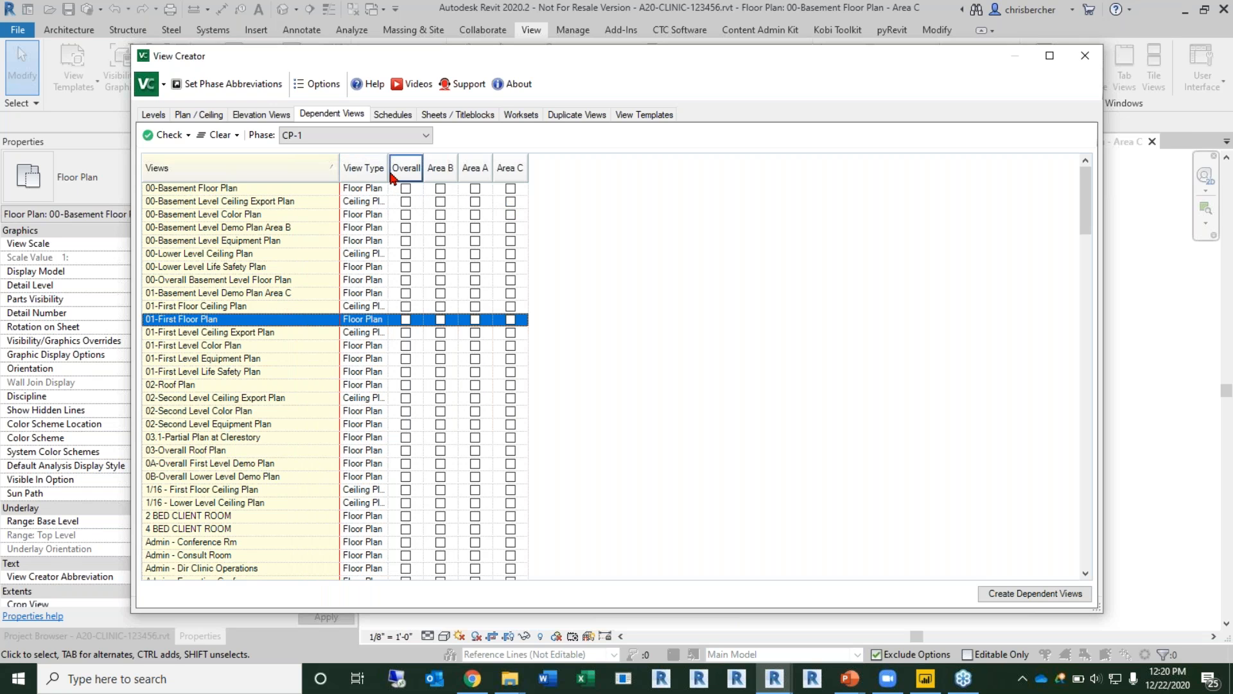
left_click_drag(457, 169, 456, 170)
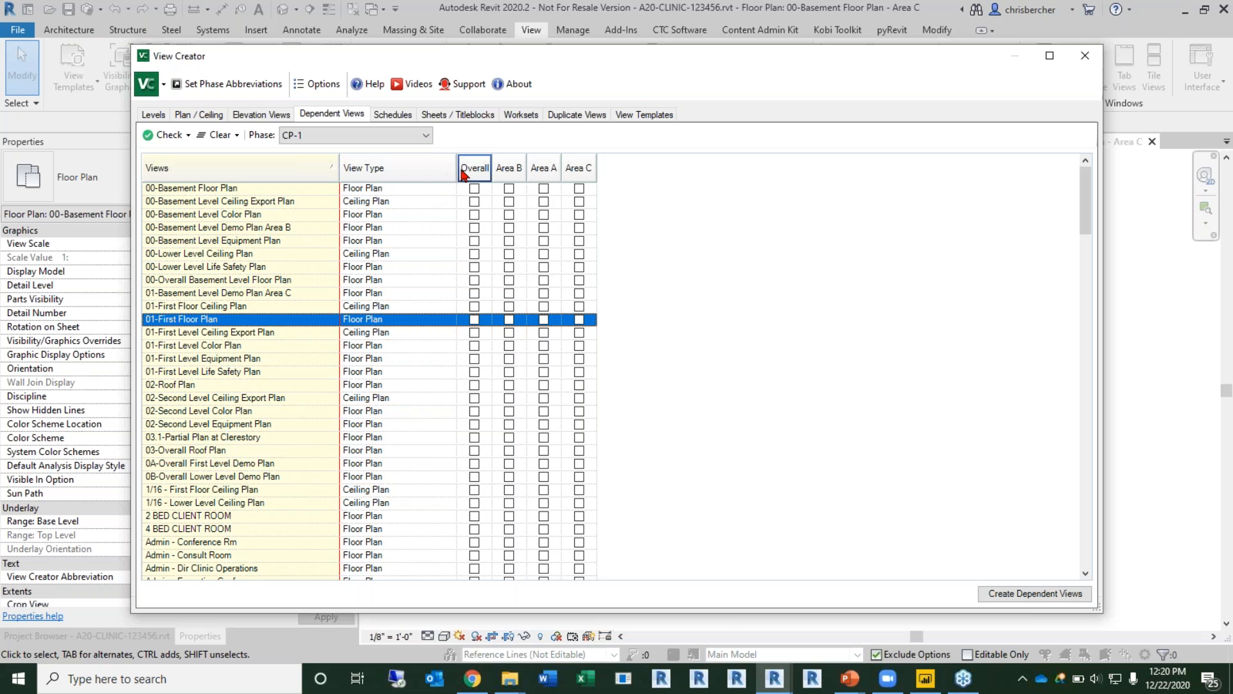
left_click_drag(442, 174, 441, 174)
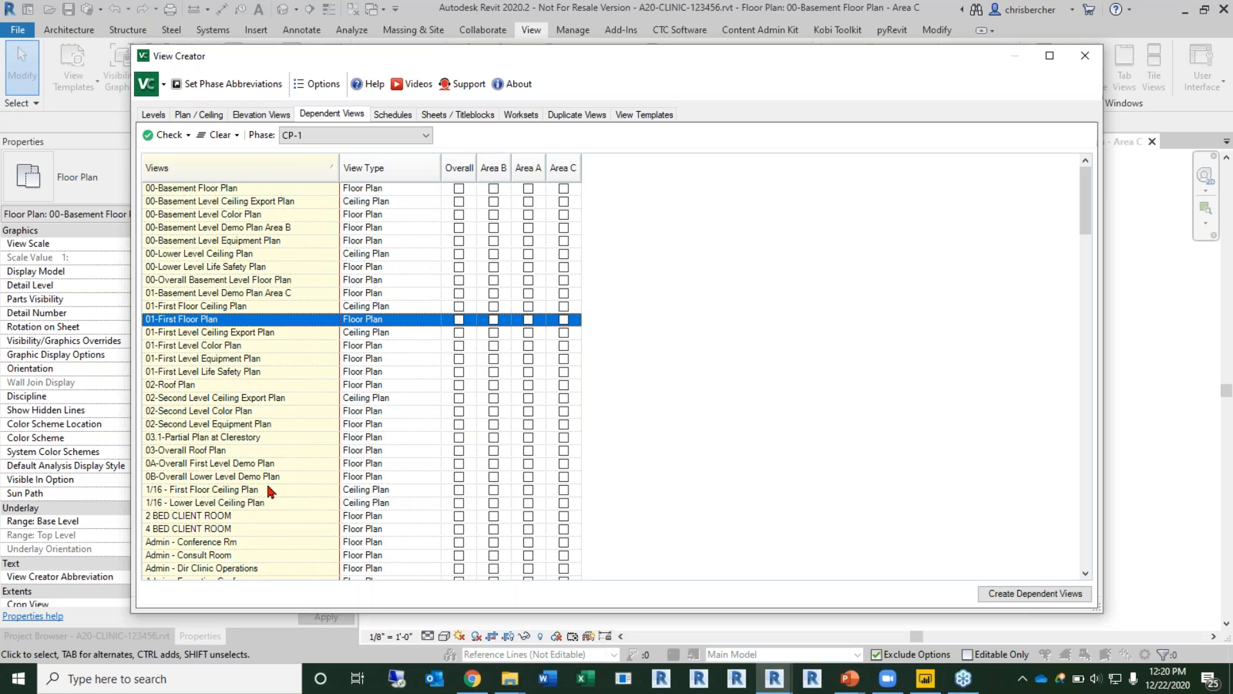
Step: Mark 03-Overall Roof Plan, 0A-Overall First Level Demo Plan and 0B-Overall Lower Level Demo Plan for Overall dependent views
left_click(214, 451)
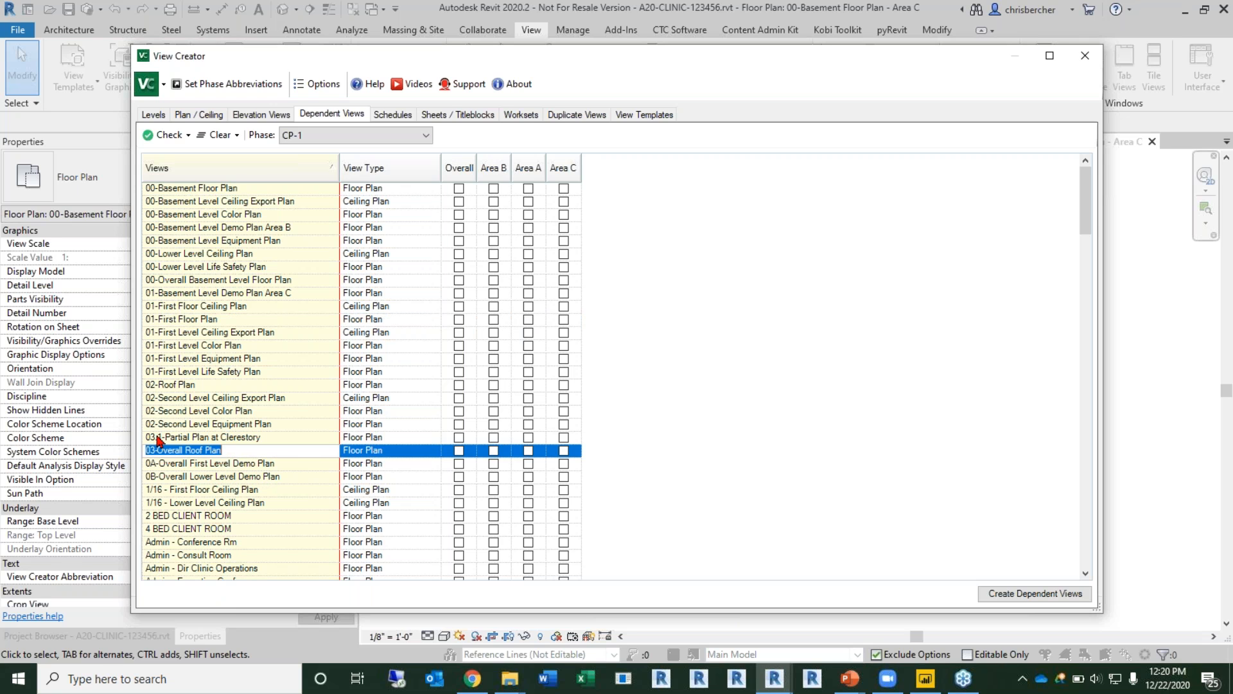
left_click(191, 478, "shift")
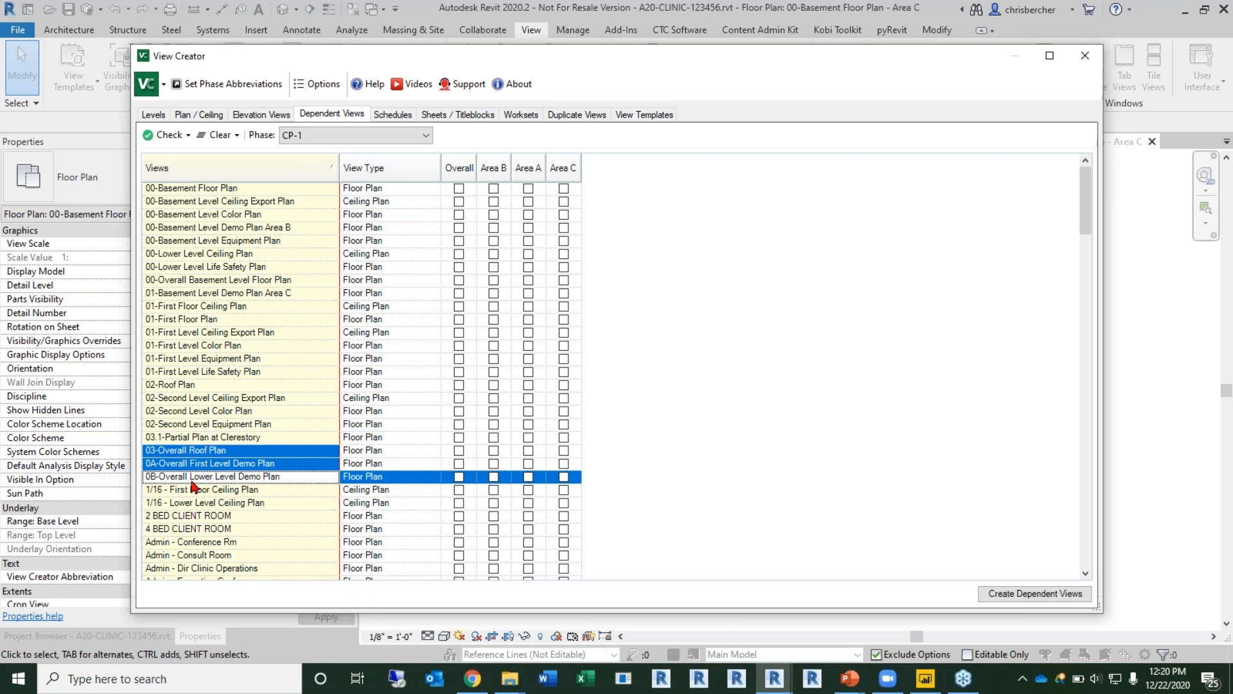
left_click(459, 450)
left_click(459, 463)
left_click(460, 476)
left_click(460, 476)
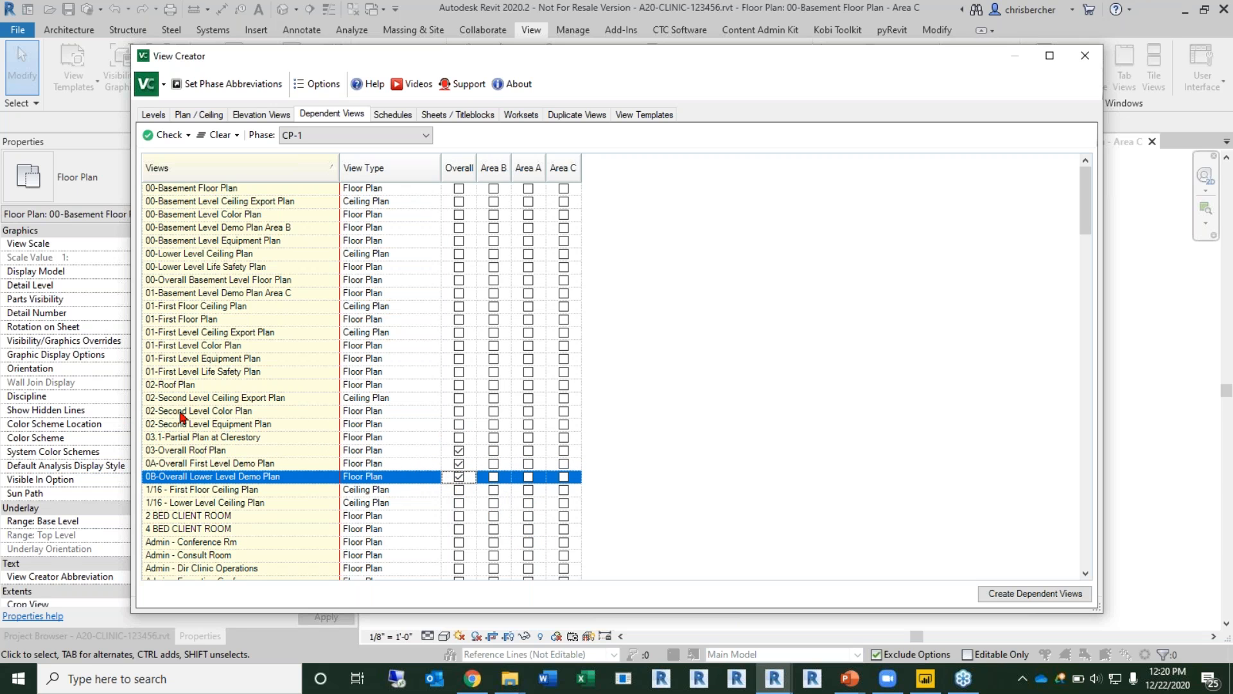
Step: Mark 00-Overall Basement Level Floor Plan for an Overall dependent view and check the remaining list for further overall plans
scroll(210, 479, "down", 2)
scroll(209, 480, "up", 1)
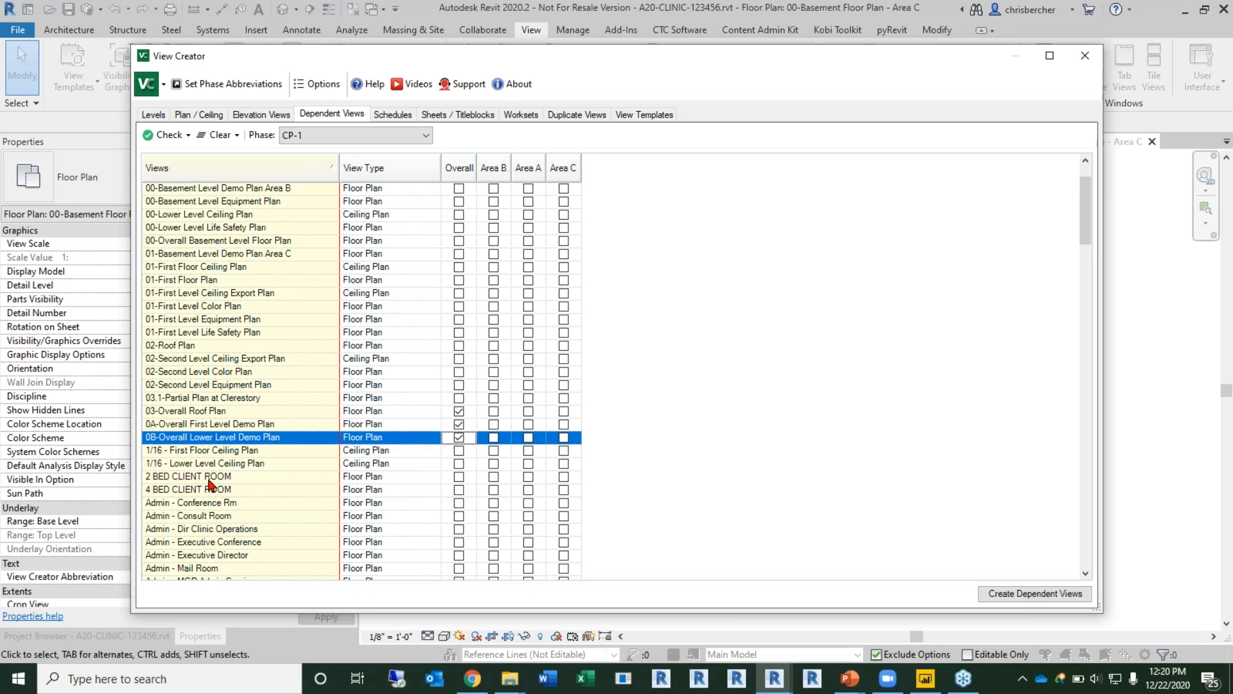
left_click(186, 241)
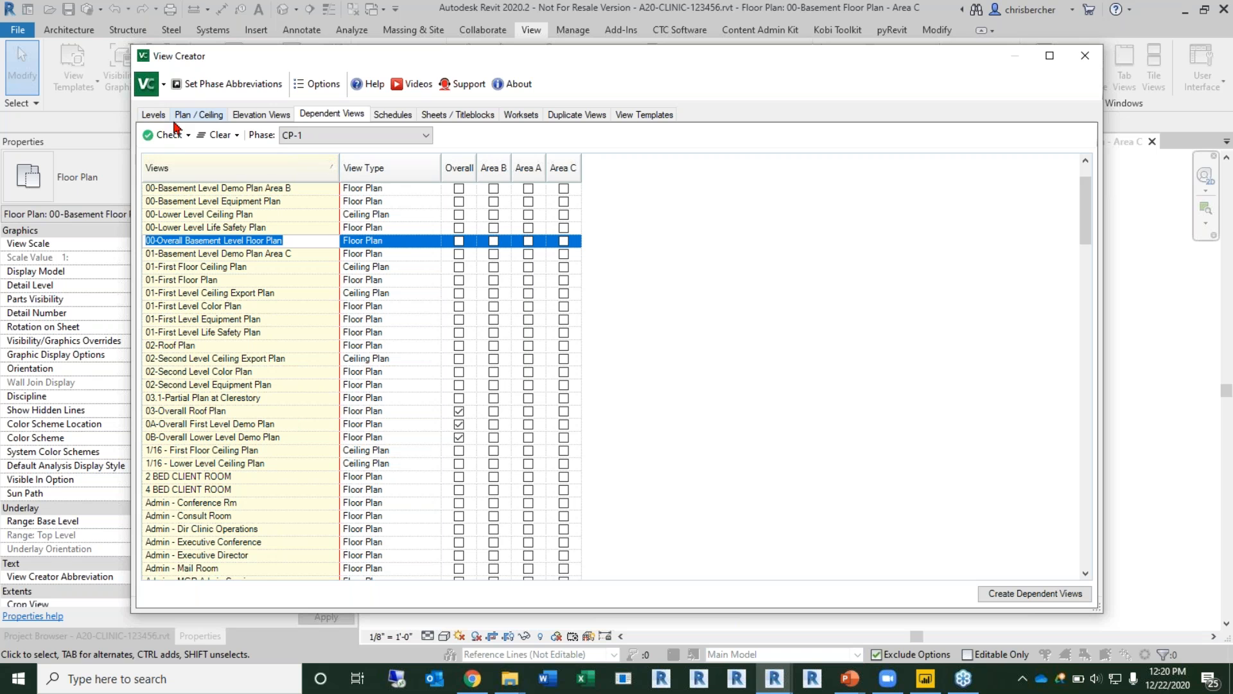
left_click(459, 241)
scroll(386, 427, "down", 20)
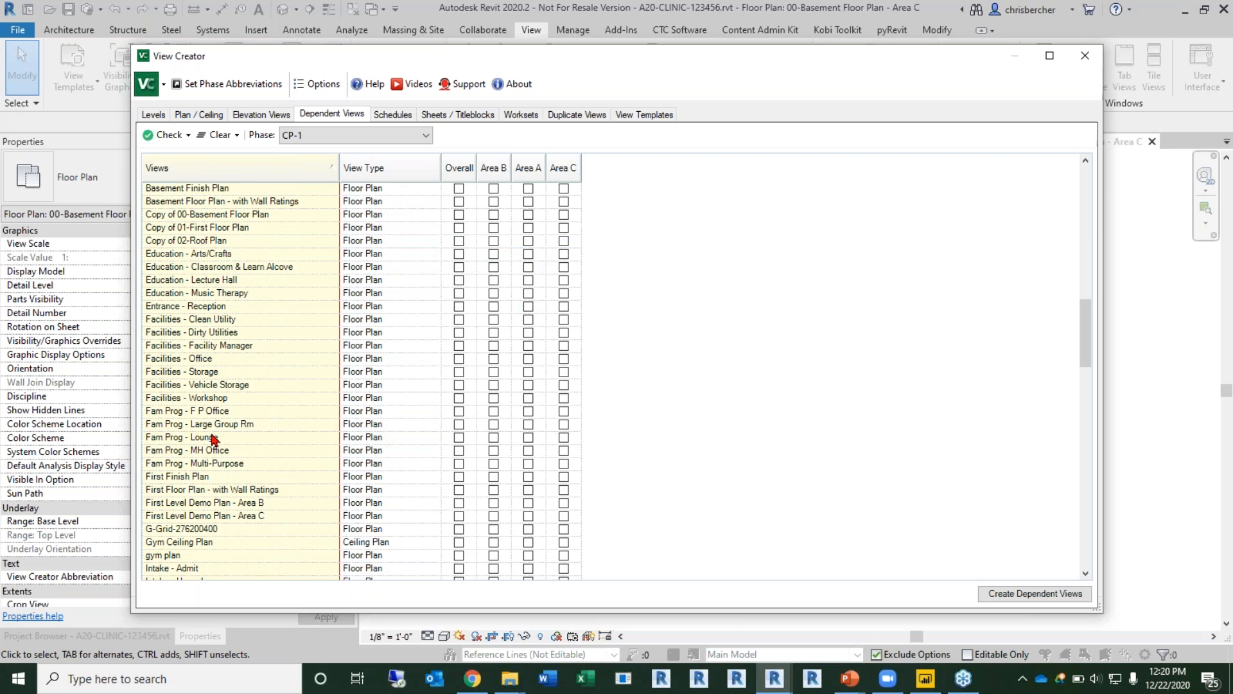
scroll(217, 440, "down", 15)
scroll(355, 496, "up", 8)
scroll(355, 497, "up", 15)
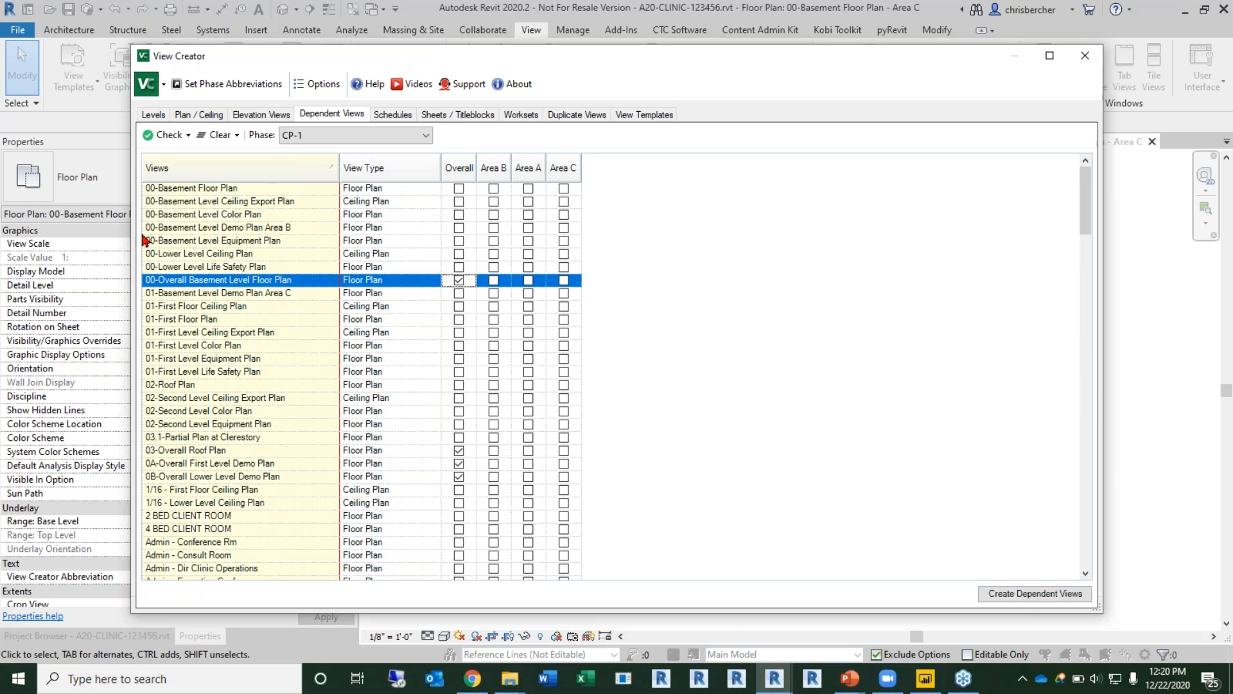
left_click(168, 127)
left_click(193, 170)
left_click(204, 188)
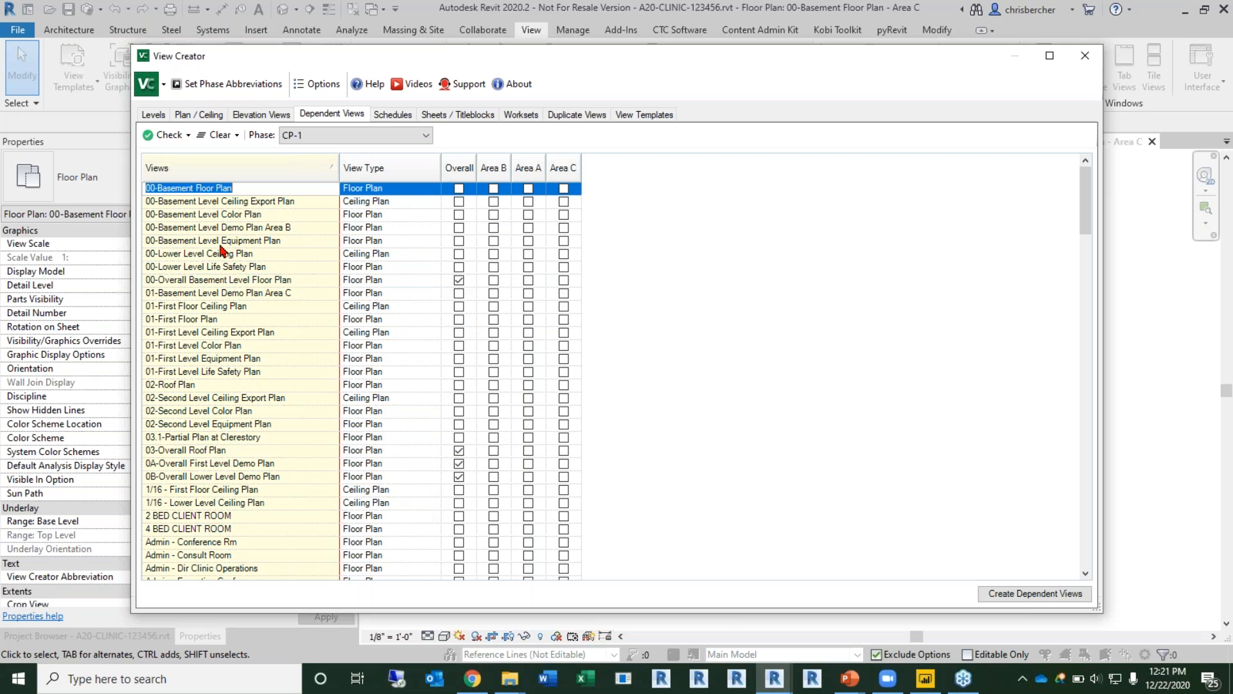
left_click(217, 255)
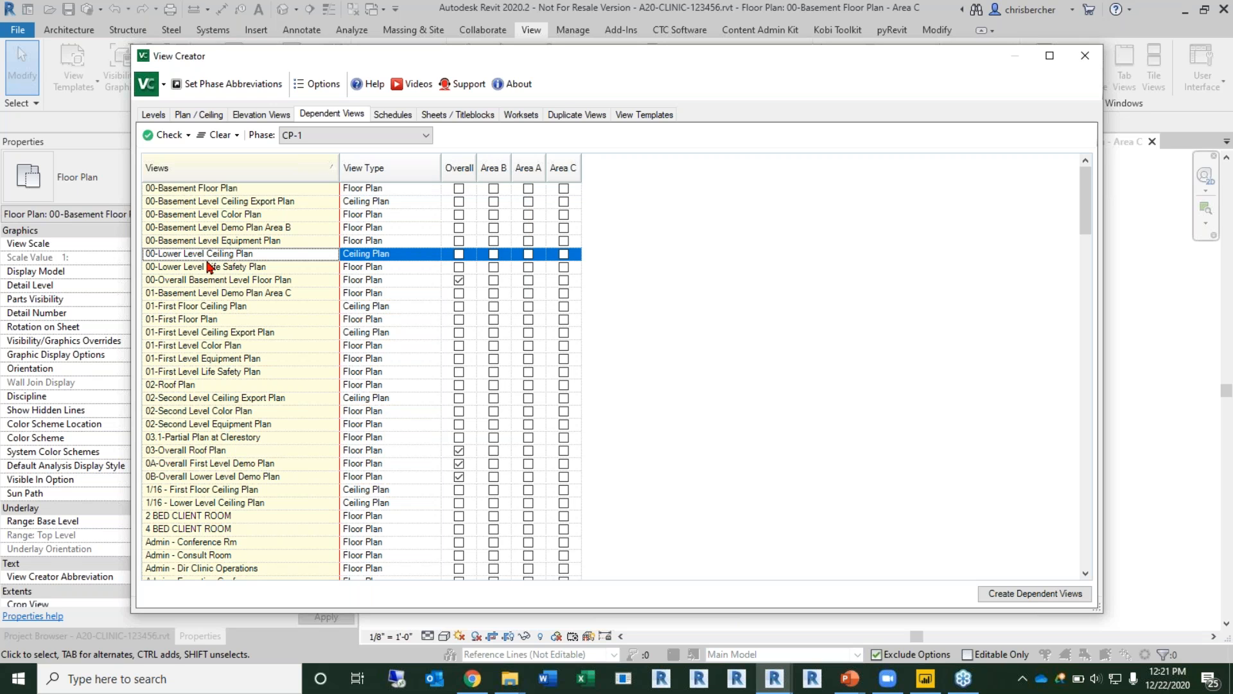
left_click(214, 189, "ctrl")
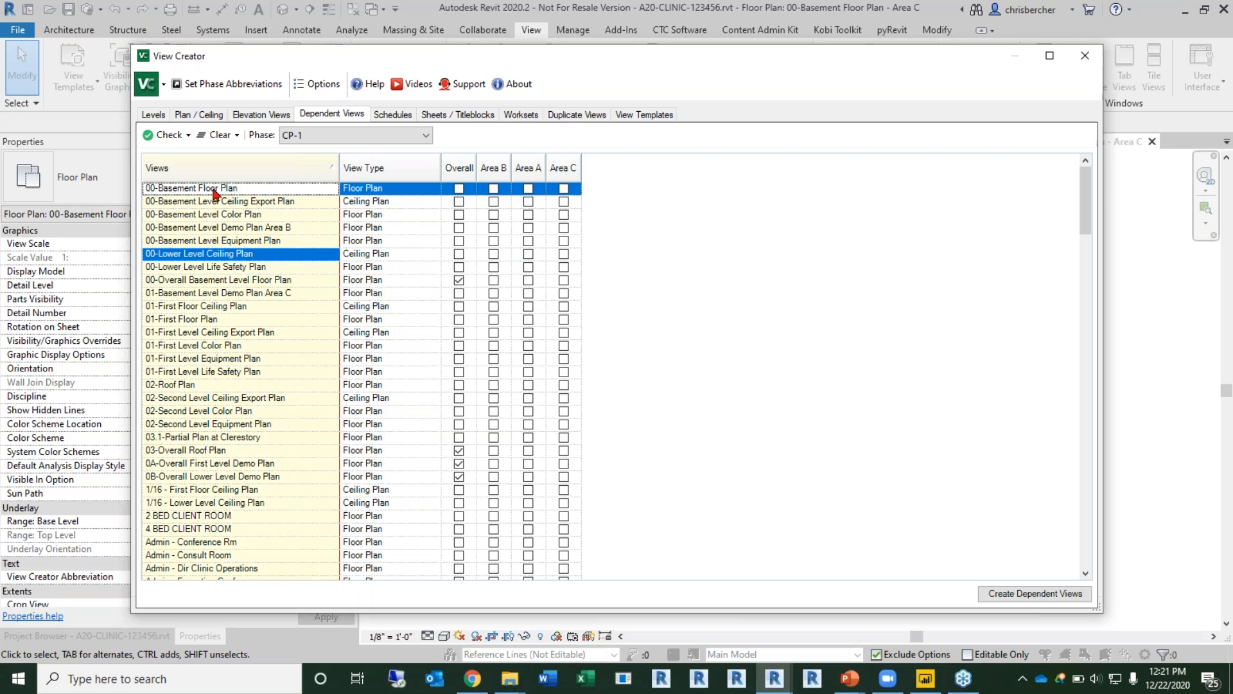
left_click(223, 267, "ctrl")
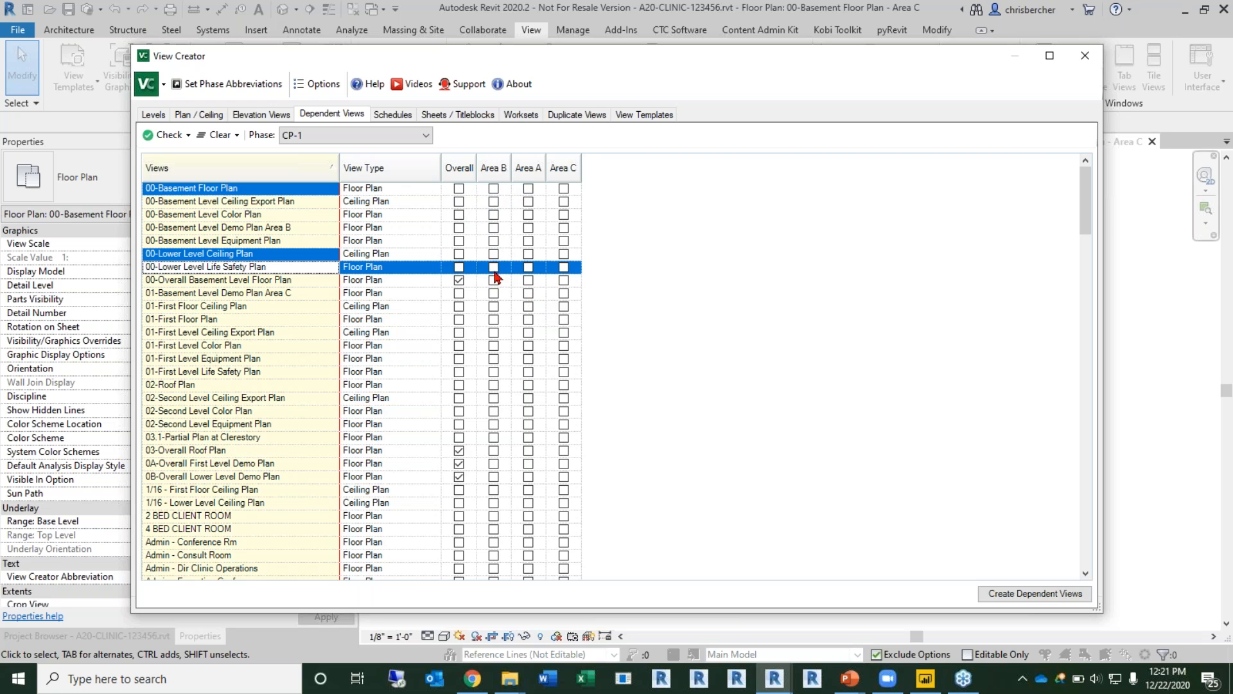
Step: Mark 00-Basement Floor Plan, 00-Basement Level Ceiling Export Plan and 00-Basement Level Color Plan for Area A, B and C dependent views
left_click(493, 189)
left_click(528, 189)
left_click(564, 189)
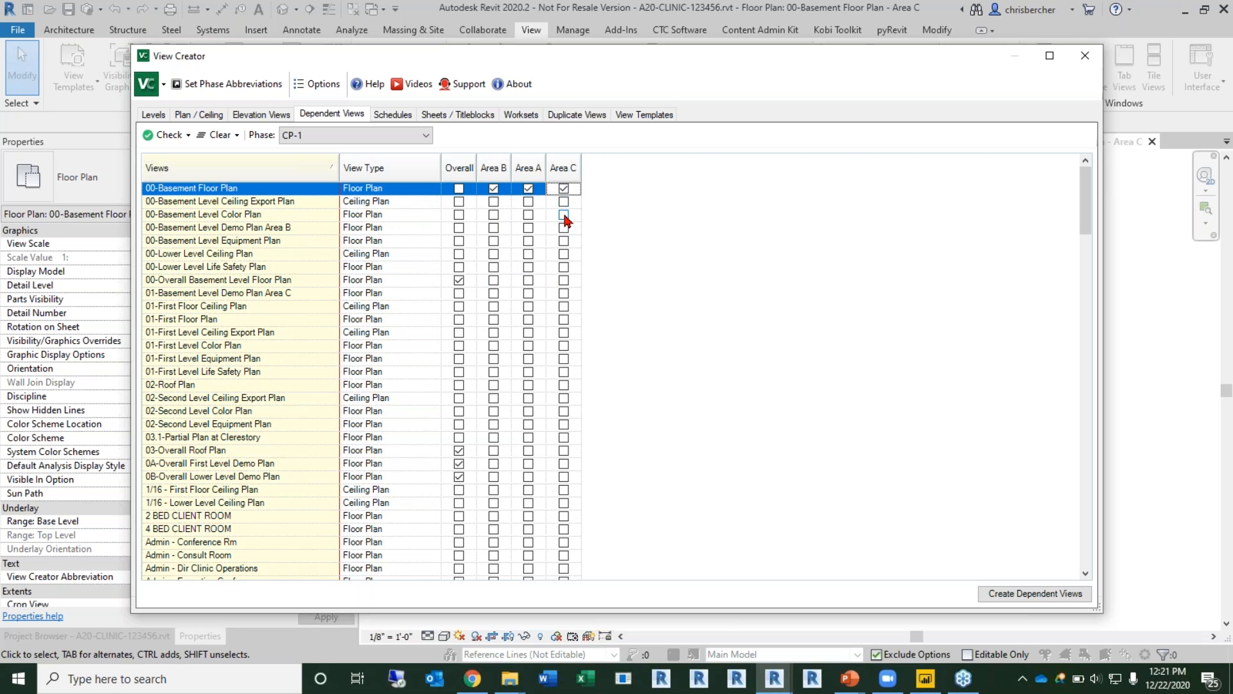
left_click(563, 202)
left_click(528, 201)
left_click(493, 201)
left_click(493, 214)
left_click(528, 217)
left_click(563, 216)
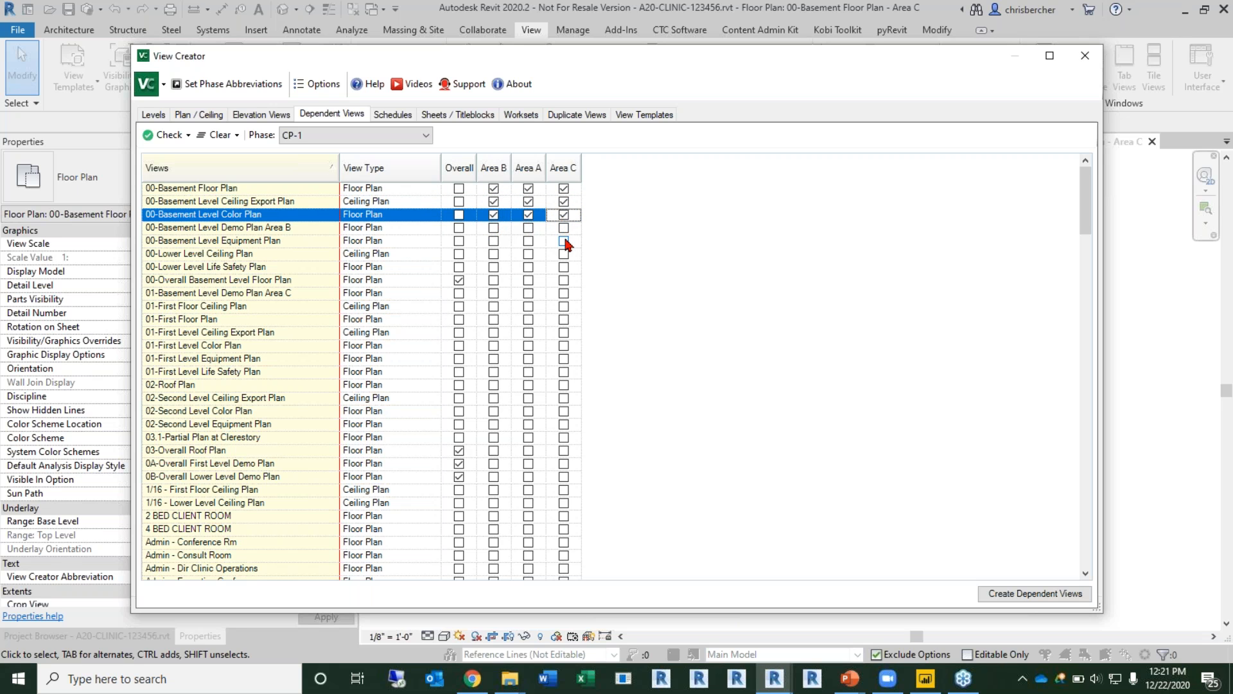
Step: Assign Areas A, B and C to 00-Basement Level Equipment Plan, 00-Lower Level Ceiling Plan and 00-Lower Level Life Safety Plan
left_click(564, 241)
left_click(528, 241)
left_click(493, 241)
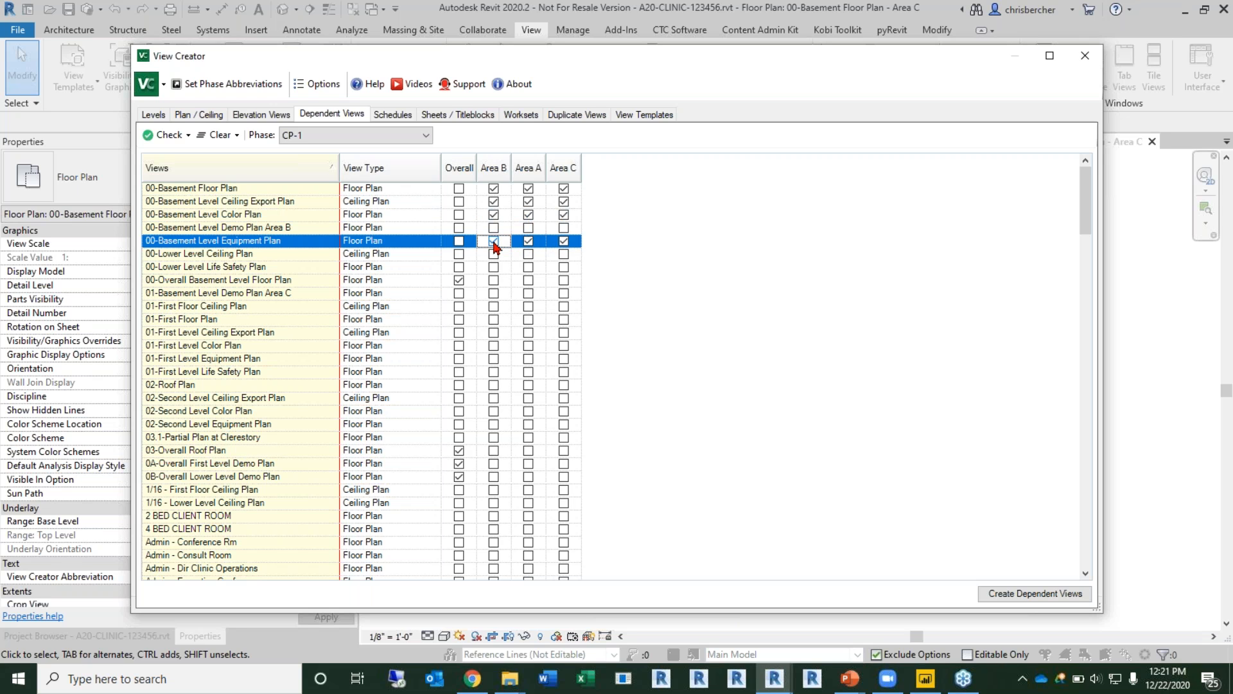
left_click(494, 254)
left_click(528, 254)
left_click(564, 255)
left_click(564, 267)
left_click(529, 267)
left_click(494, 267)
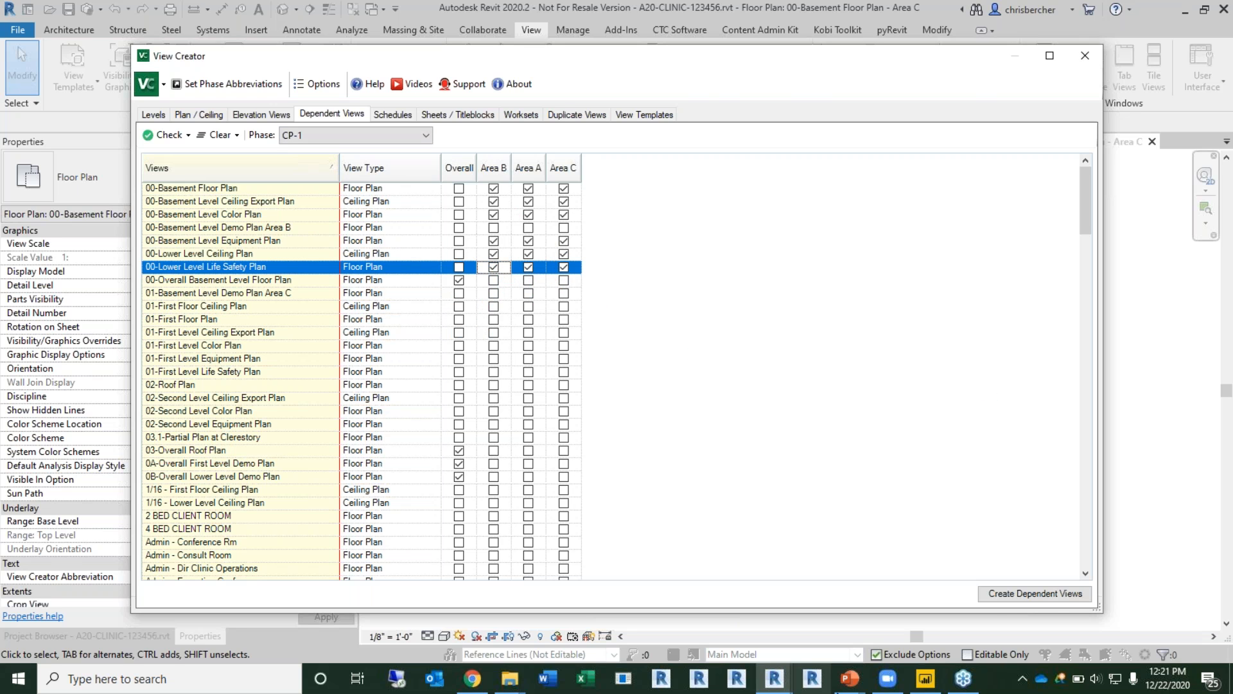
Step: Create the dependent views for all marked plans, dismiss the results summary and close View Creator
scroll(376, 350, "down", 15)
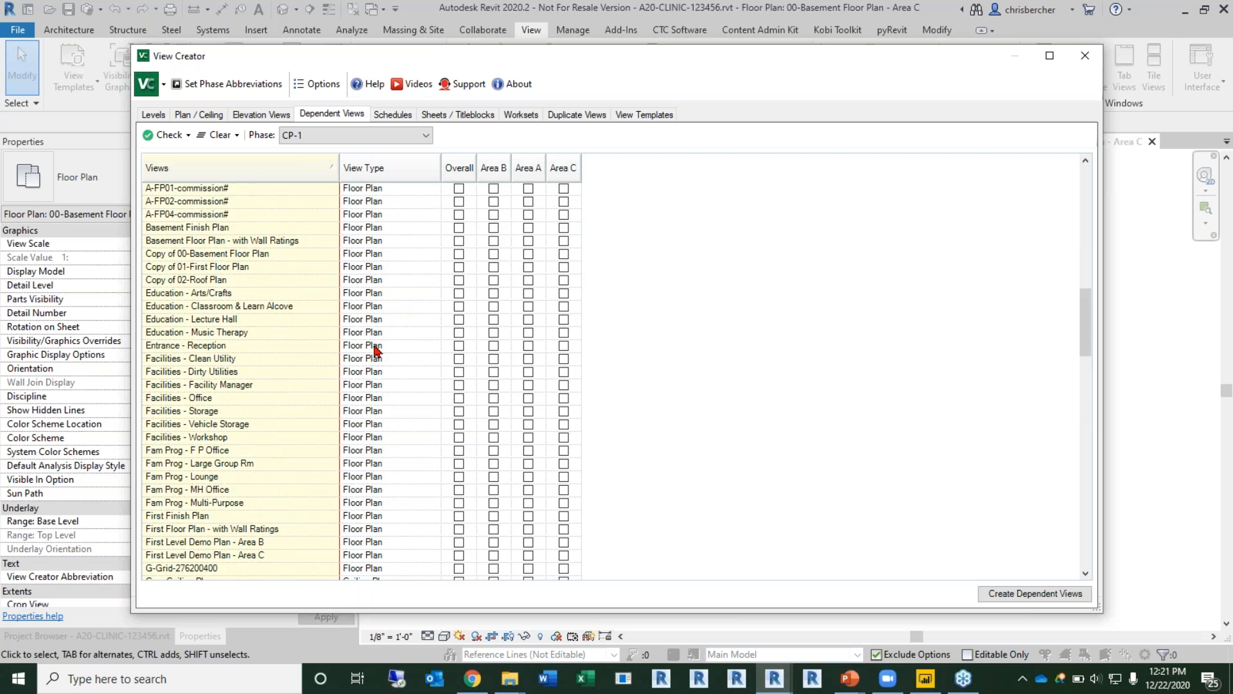
scroll(376, 350, "up", 15)
left_click(1050, 594)
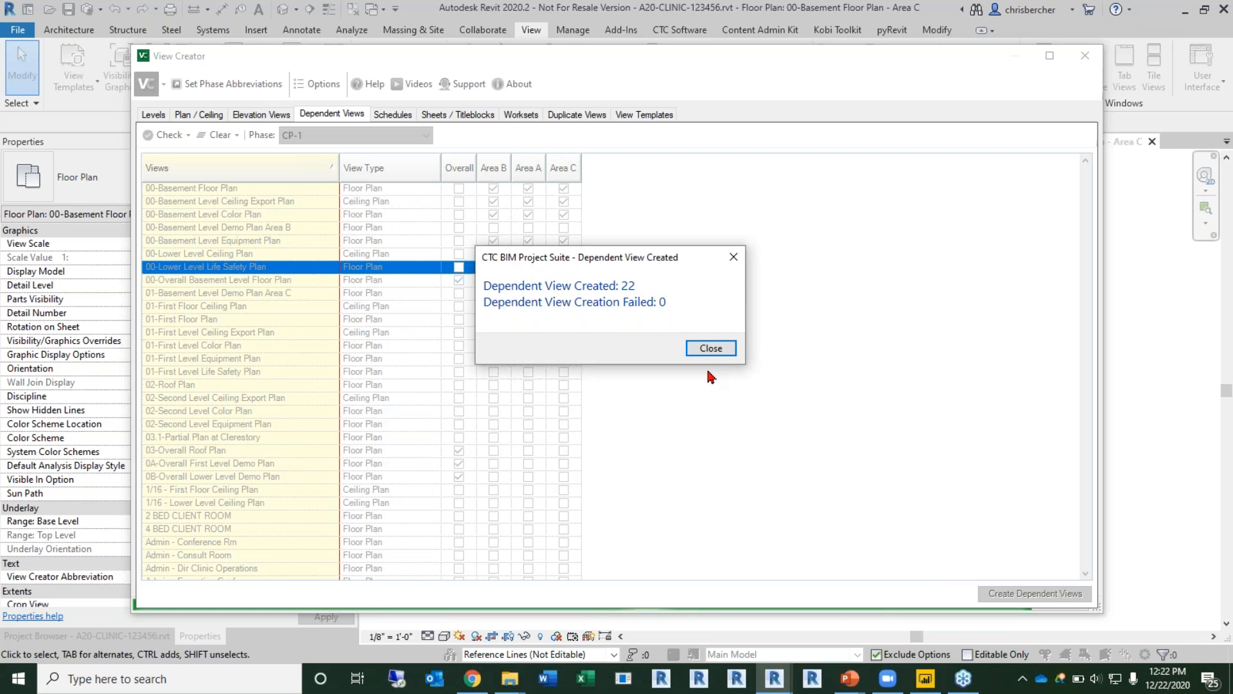
left_click(713, 351)
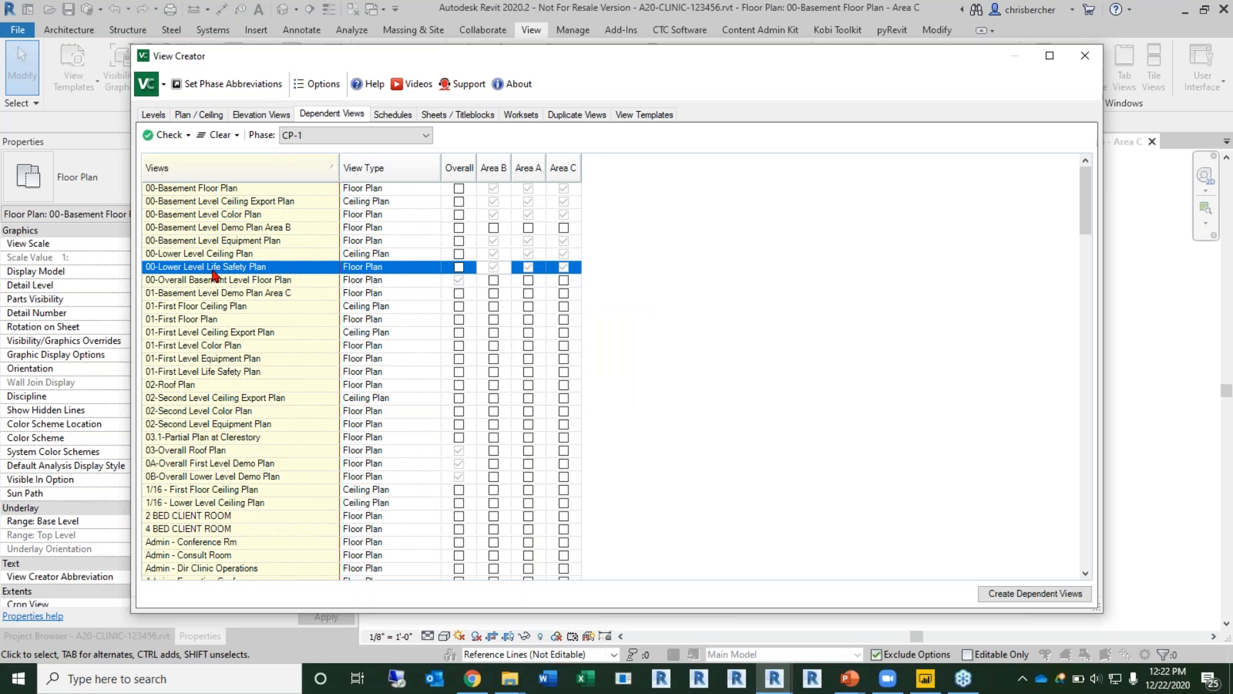
left_click(1086, 56)
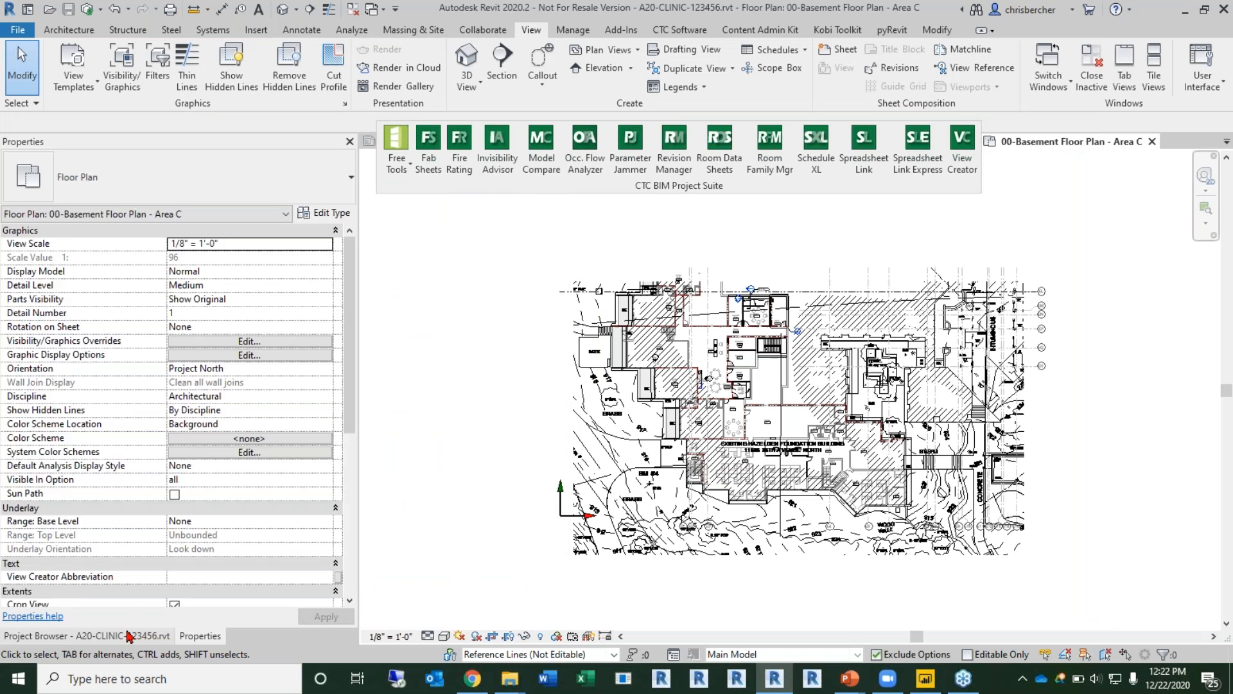
Step: Open the new dependent view 00-Basement Floor Plan-Area C from the 1/8" Plans and dismiss the save reminder without saving
left_click(84, 635)
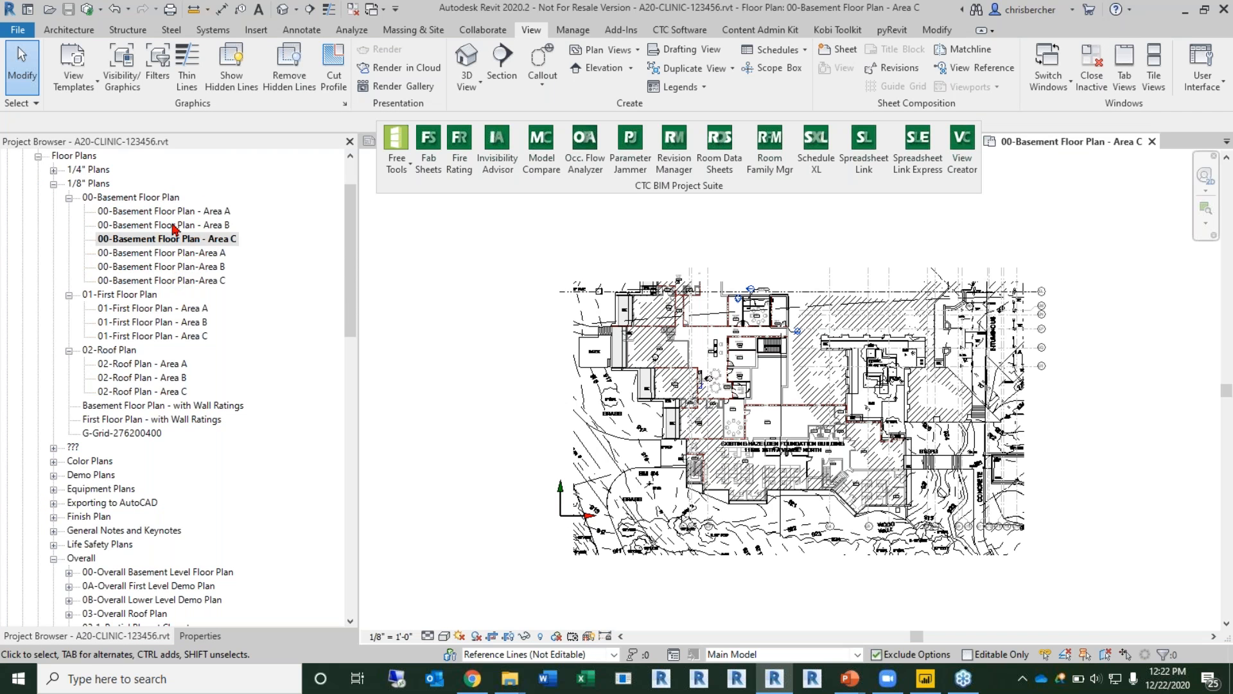
left_click(158, 280)
double_click(170, 285)
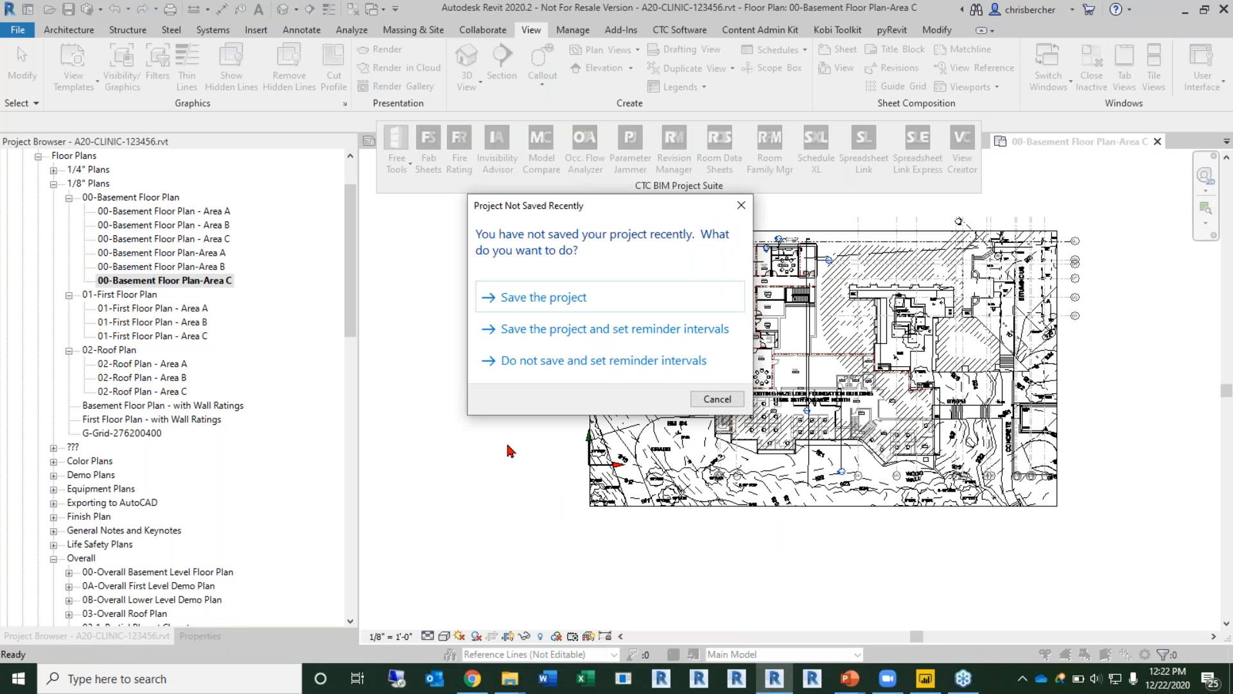
left_click(715, 400)
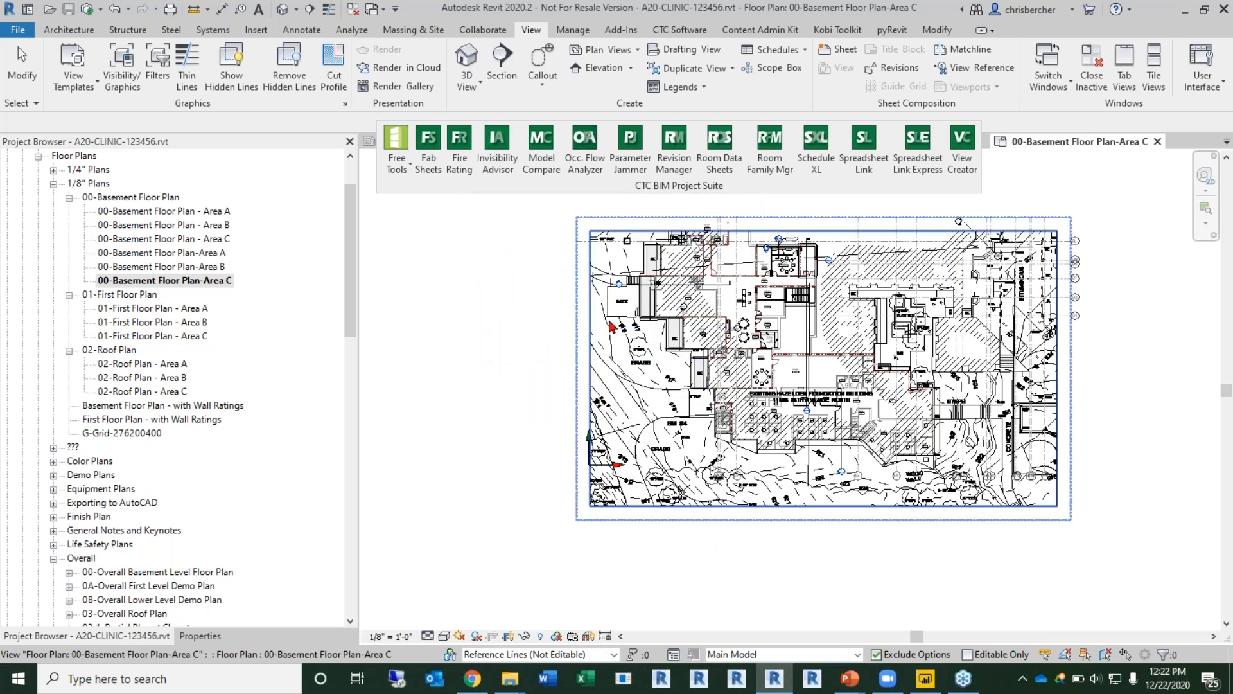
Step: Check the Area C view's scope box and extents properties and inspect its crop region in the drawing
left_click(200, 635)
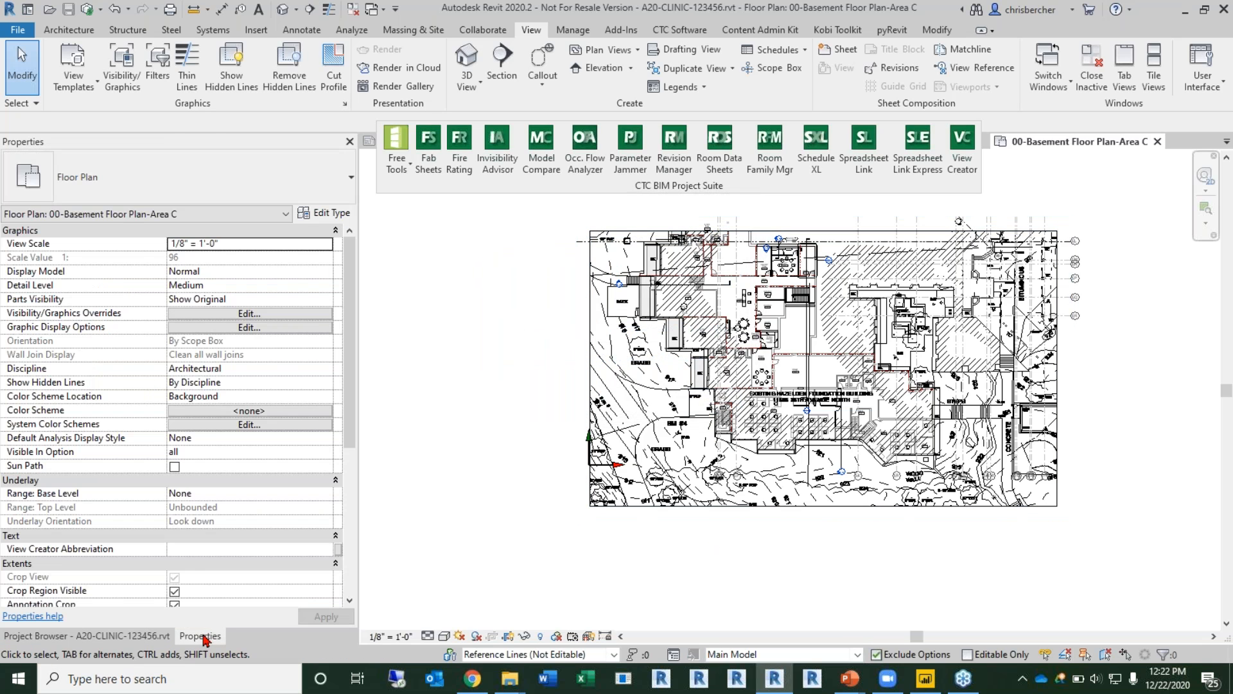
scroll(236, 453, "down", 1)
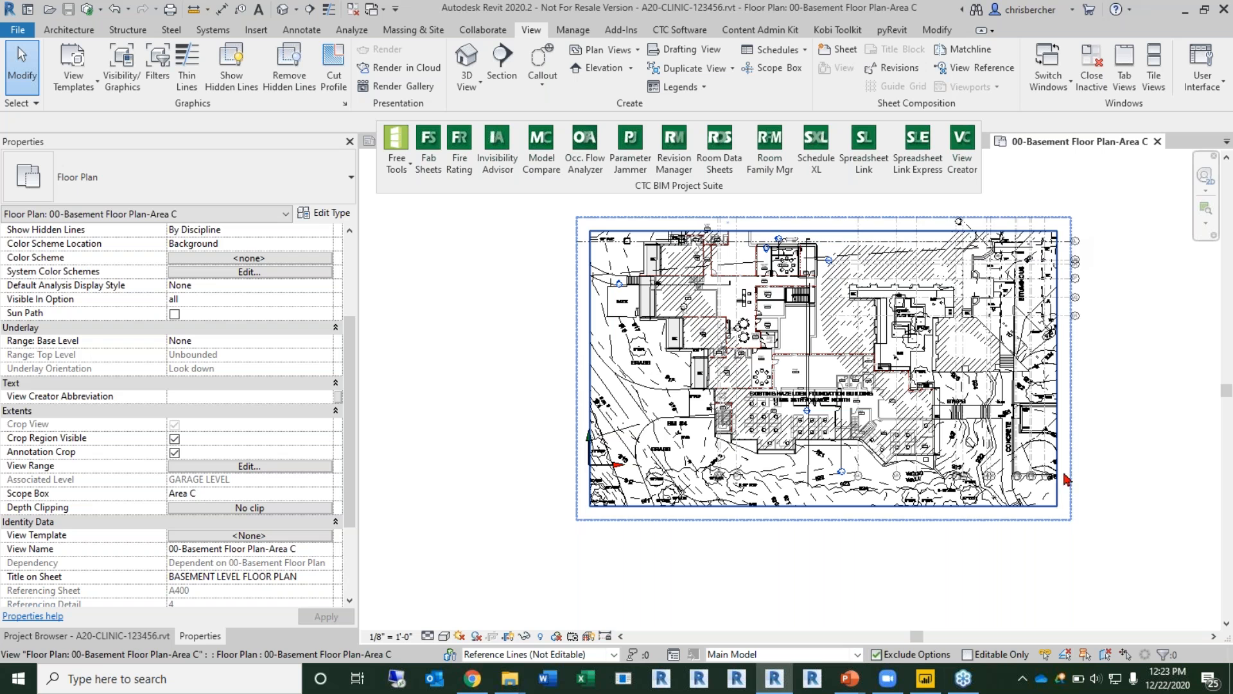
left_click(589, 322)
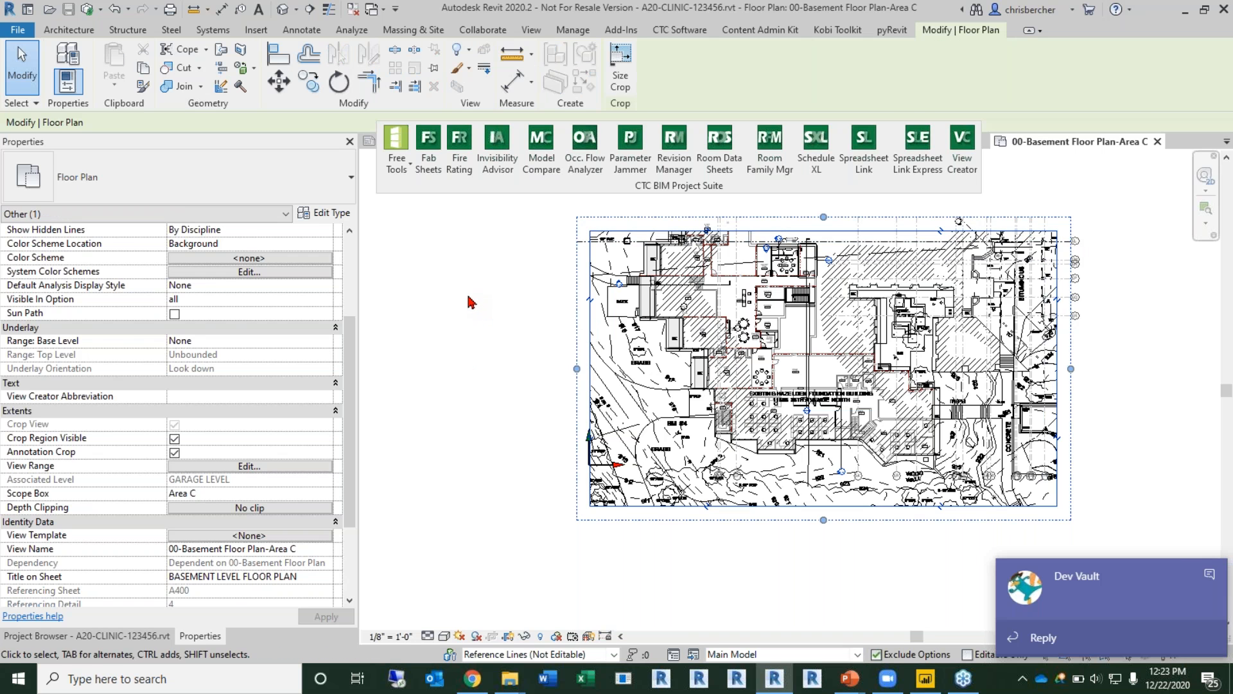
left_click(471, 301)
Step: Dismiss the incoming chat notification and close the messaging app running in the background
left_click(1210, 578)
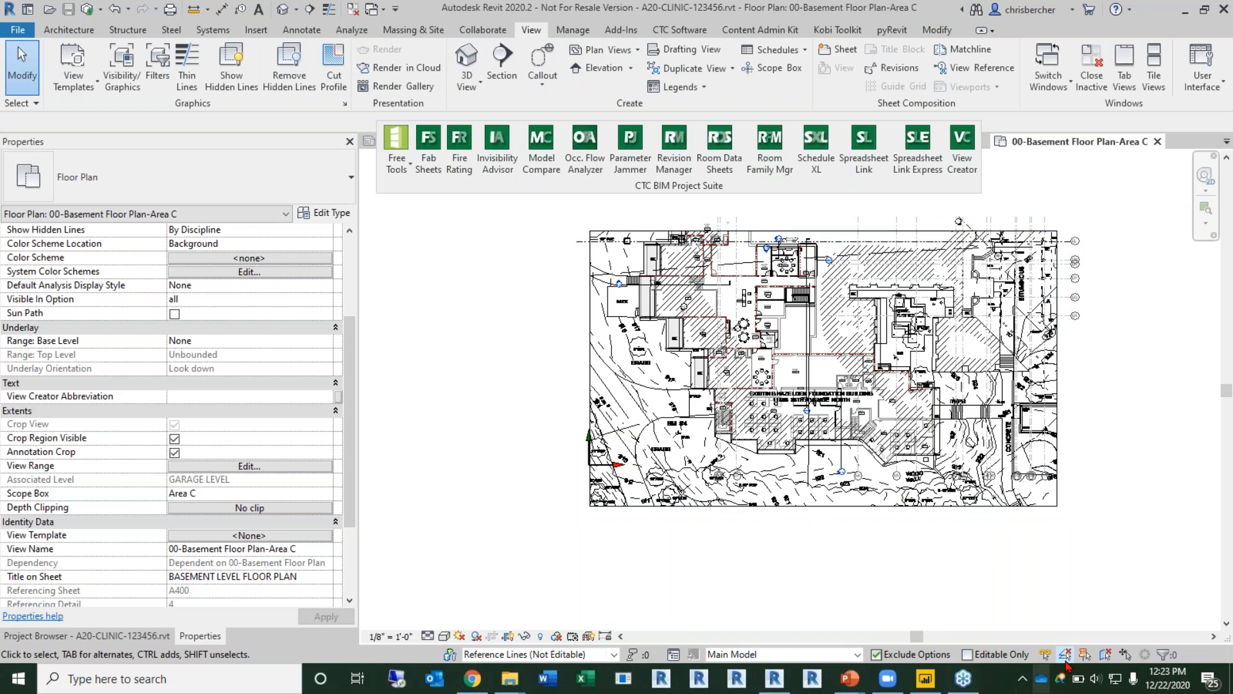
left_click(1022, 678)
right_click(998, 612)
left_click(1028, 610)
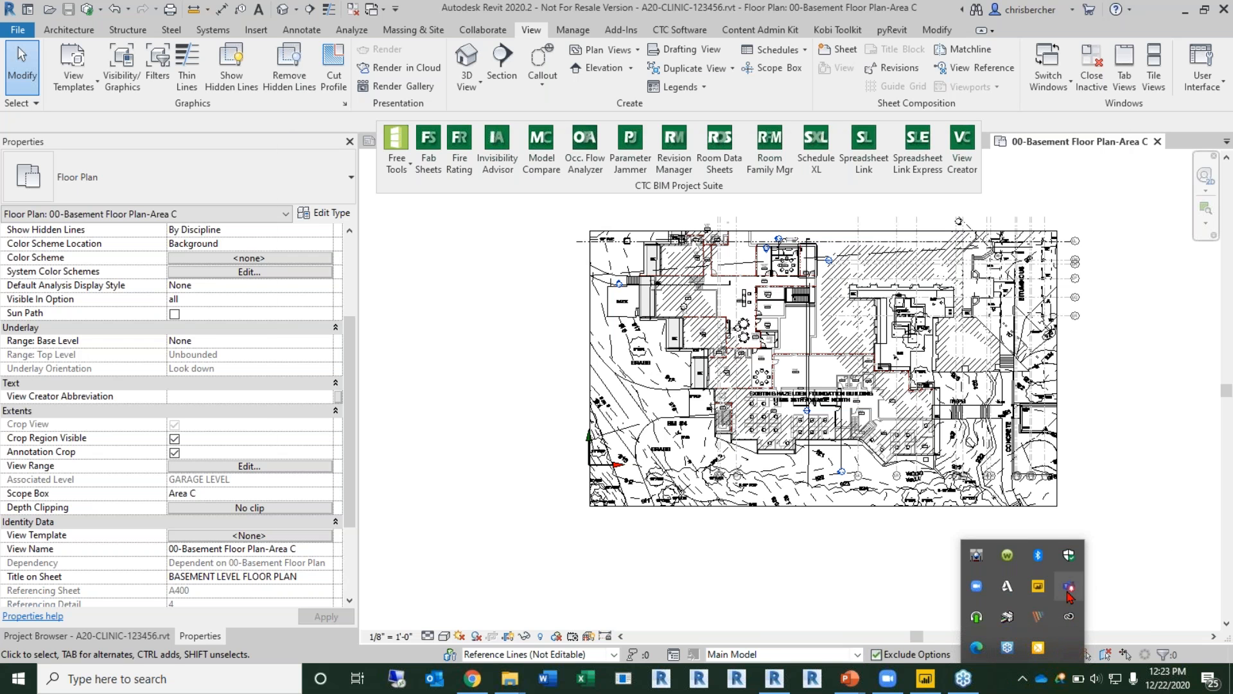
right_click(1069, 587)
left_click(1096, 581)
Step: Review the Area C view's identity data, including its Title on Sheet, referencing sheet and phasing
middle_click_drag(739, 379, 668, 403)
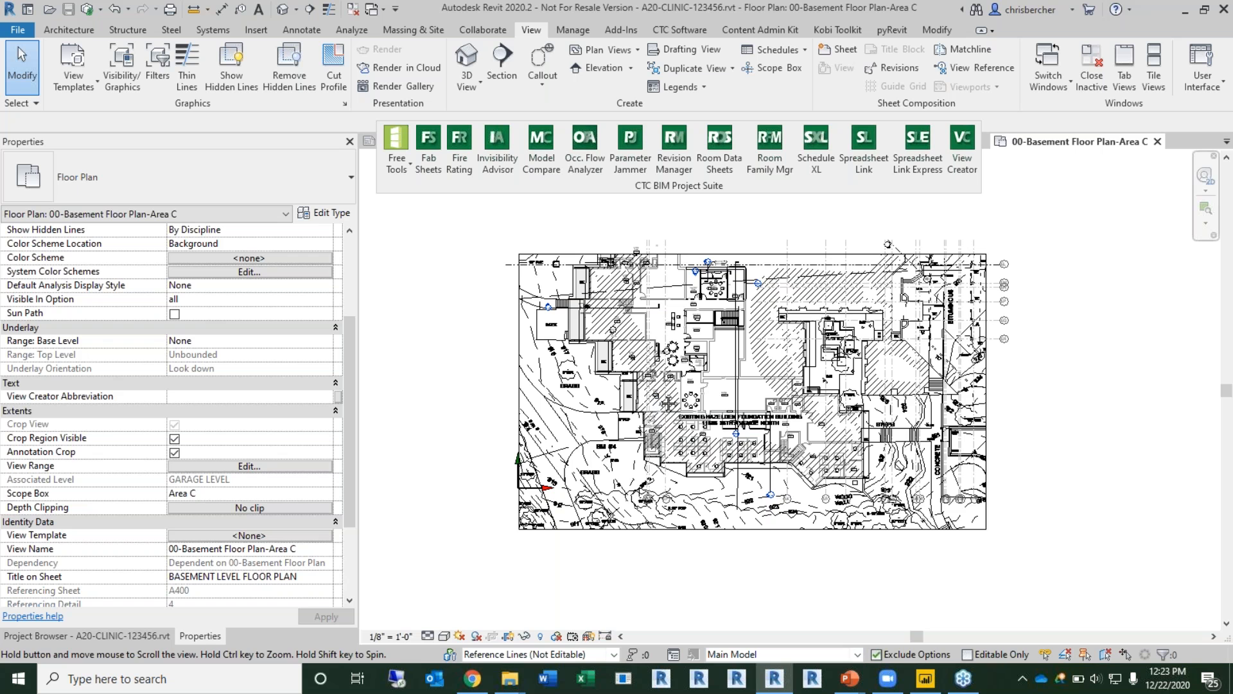
middle_click_drag(654, 398, 657, 395)
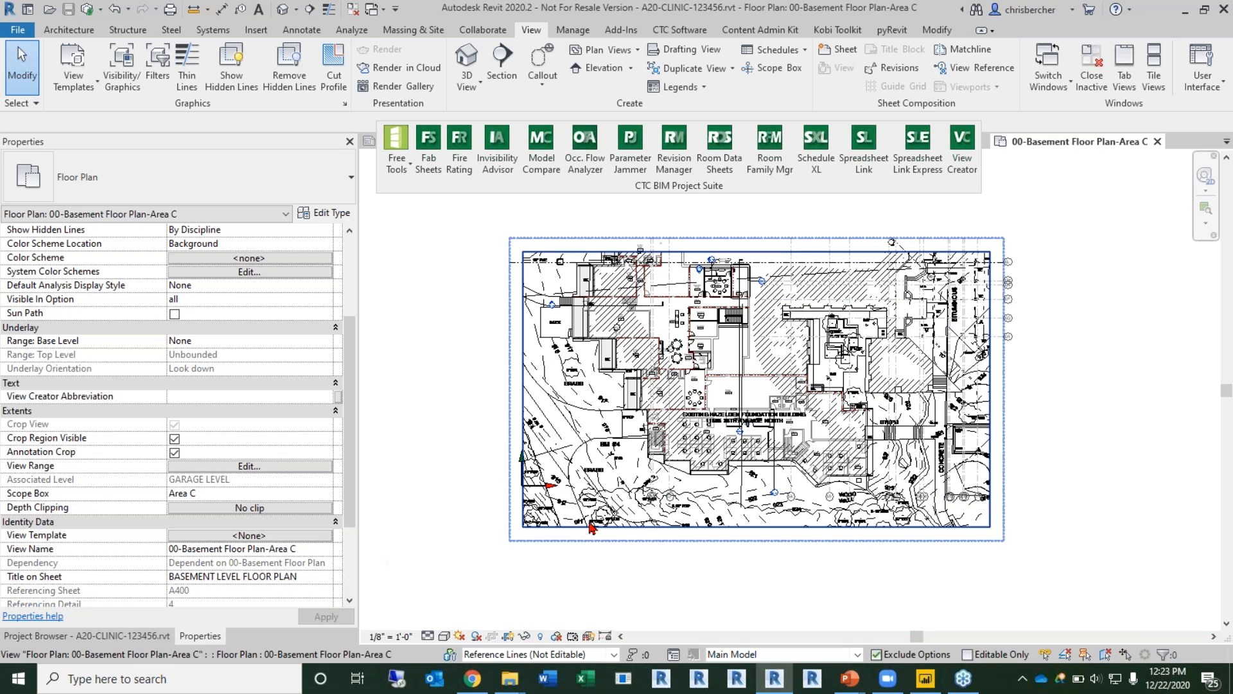
left_click(303, 577)
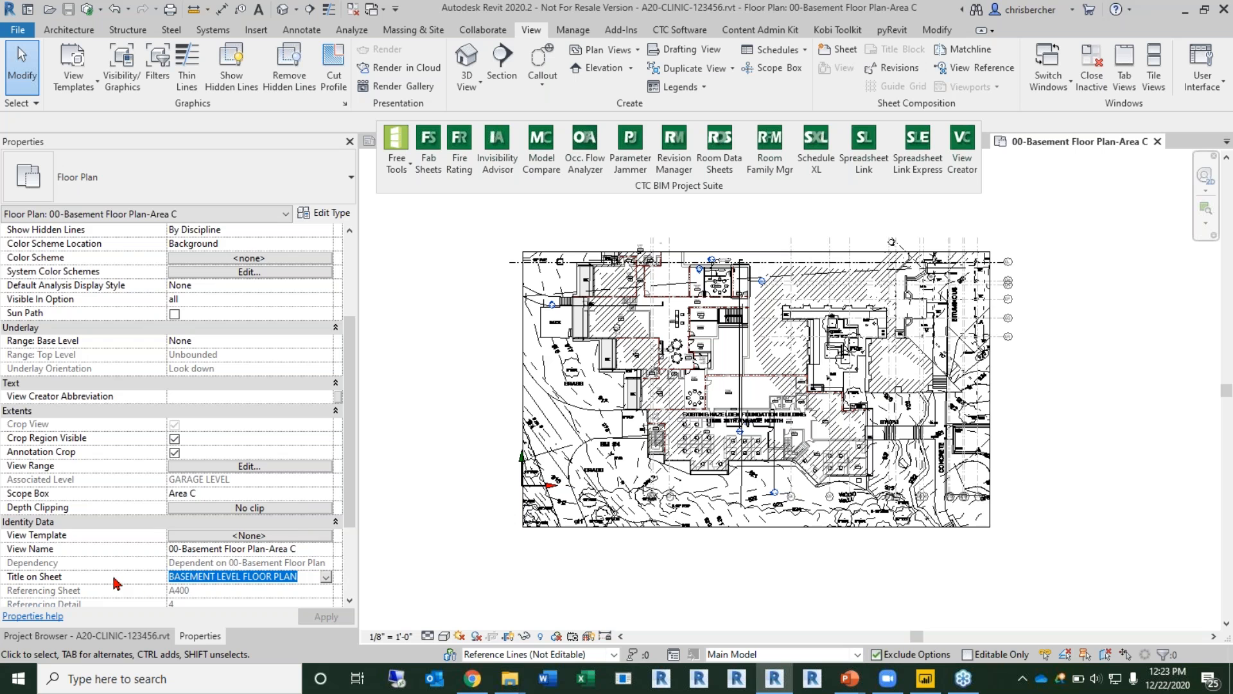
scroll(115, 584, "down", 3)
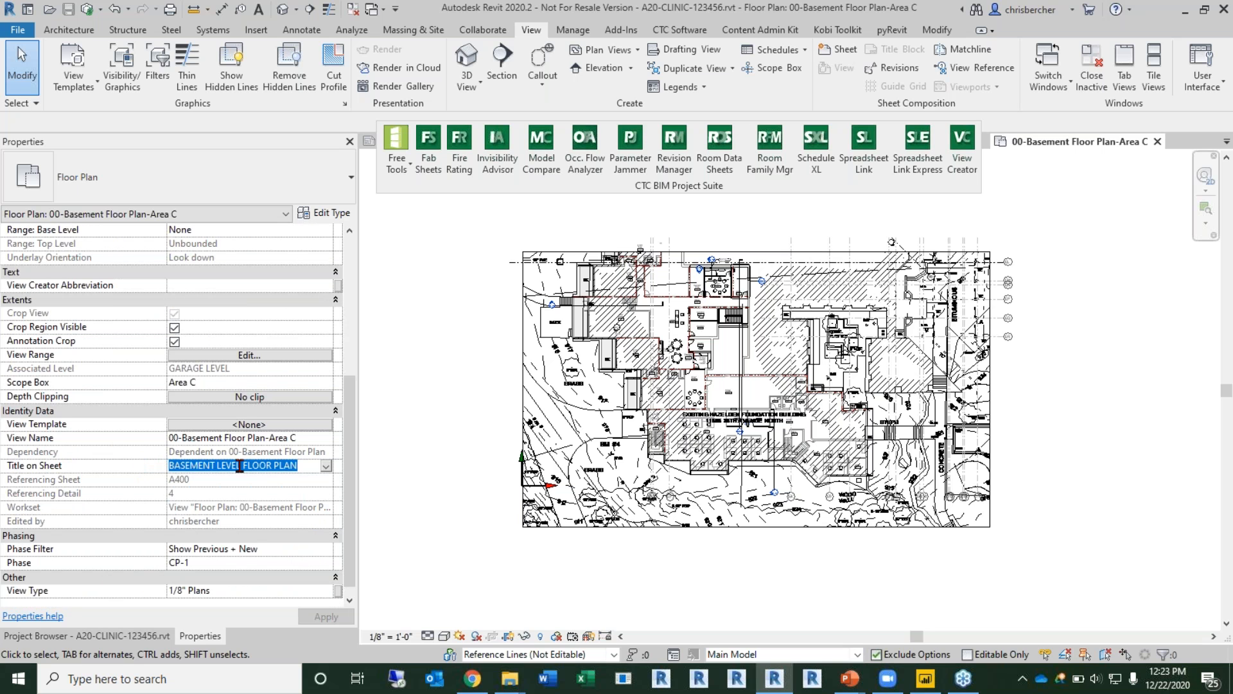
Step: Re-enter the area letter C at the end of the view name 00-Basement Floor Plan-Area C
left_click(313, 442)
left_click(295, 439)
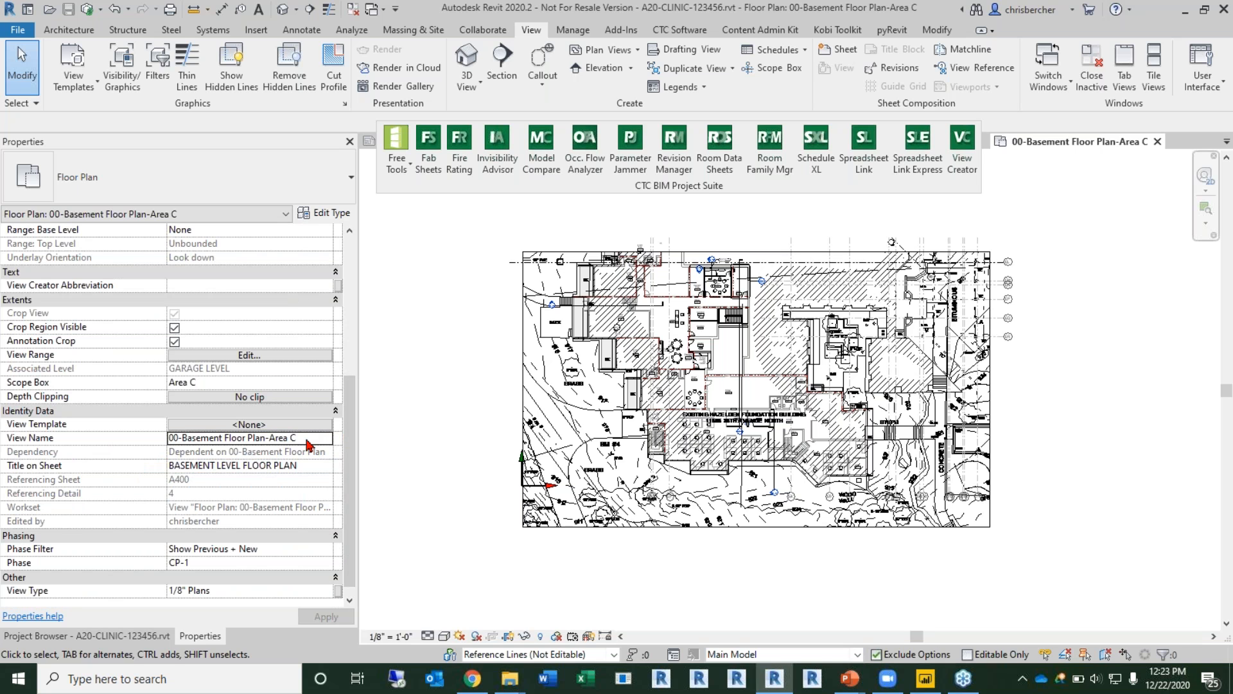
key("BackSpace")
key("BackSpace")
type("C")
left_click(314, 472)
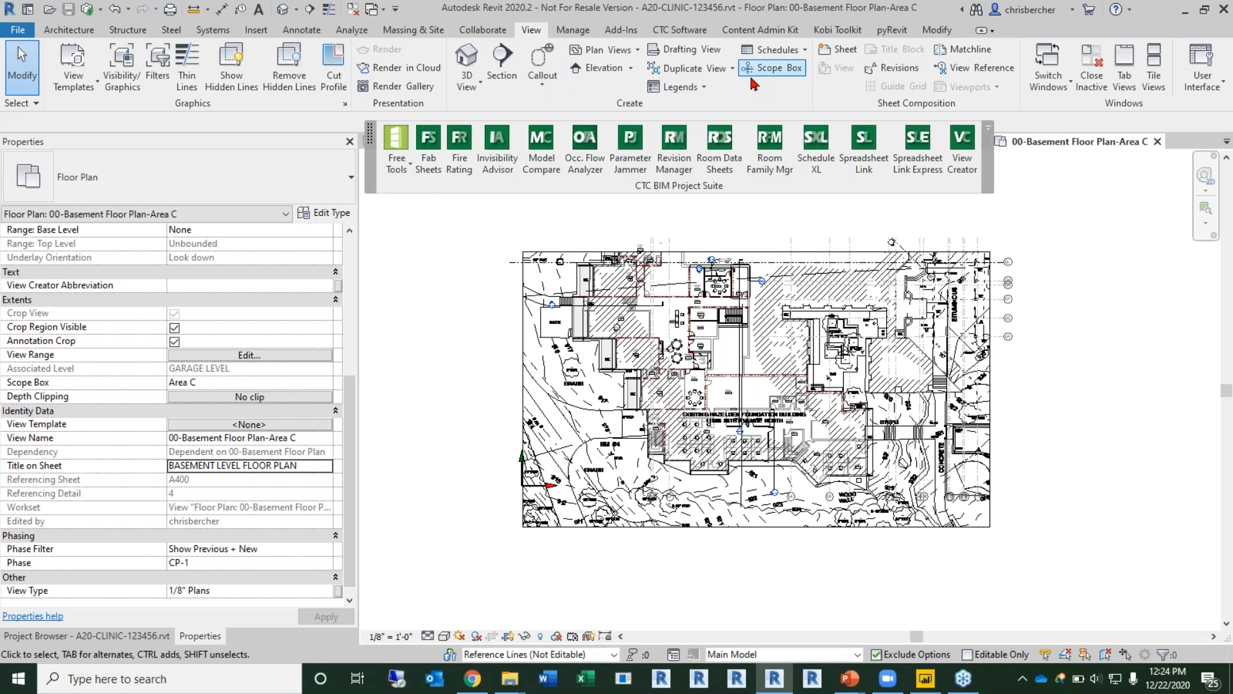
Step: Start Spreadsheet Link and add the Views category to the selected categories
left_click(859, 154)
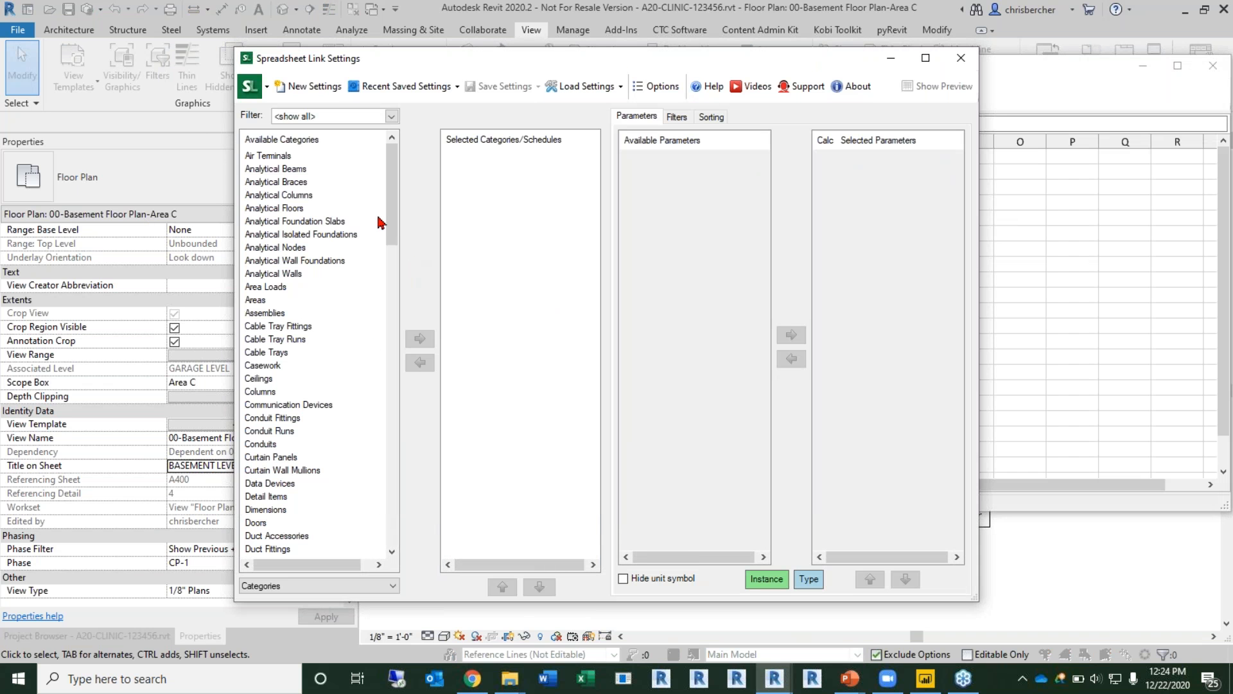
left_click_drag(394, 220, 393, 520)
left_click(276, 511)
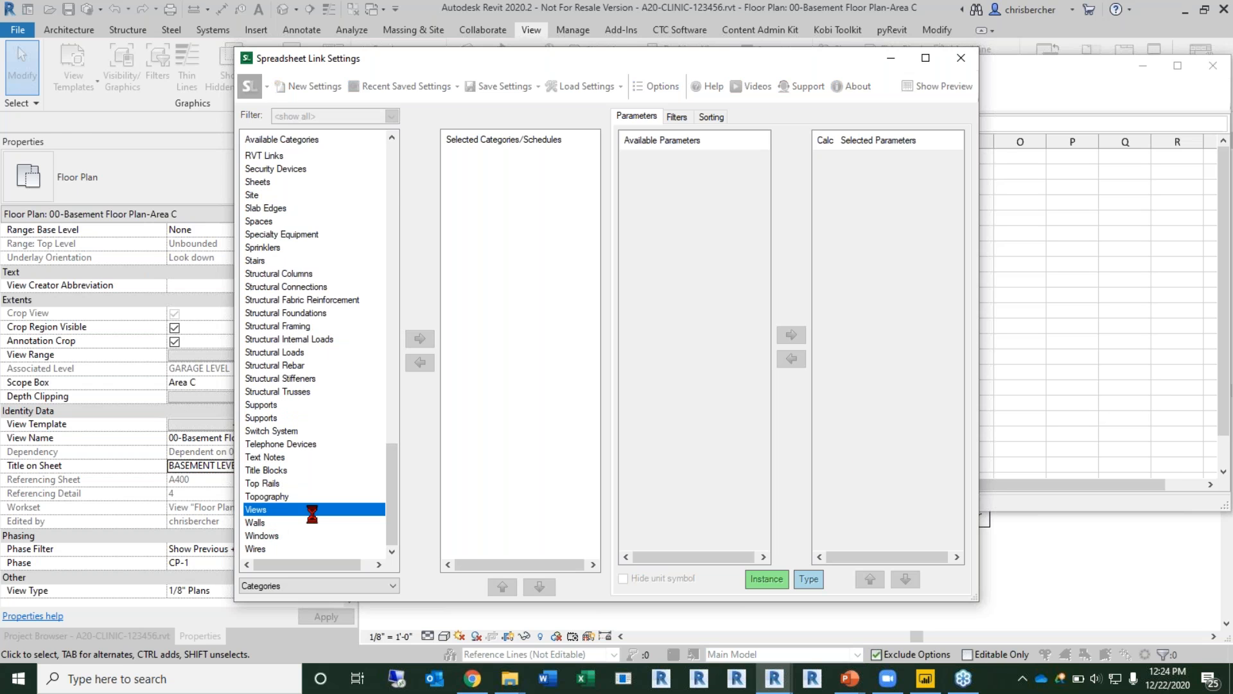
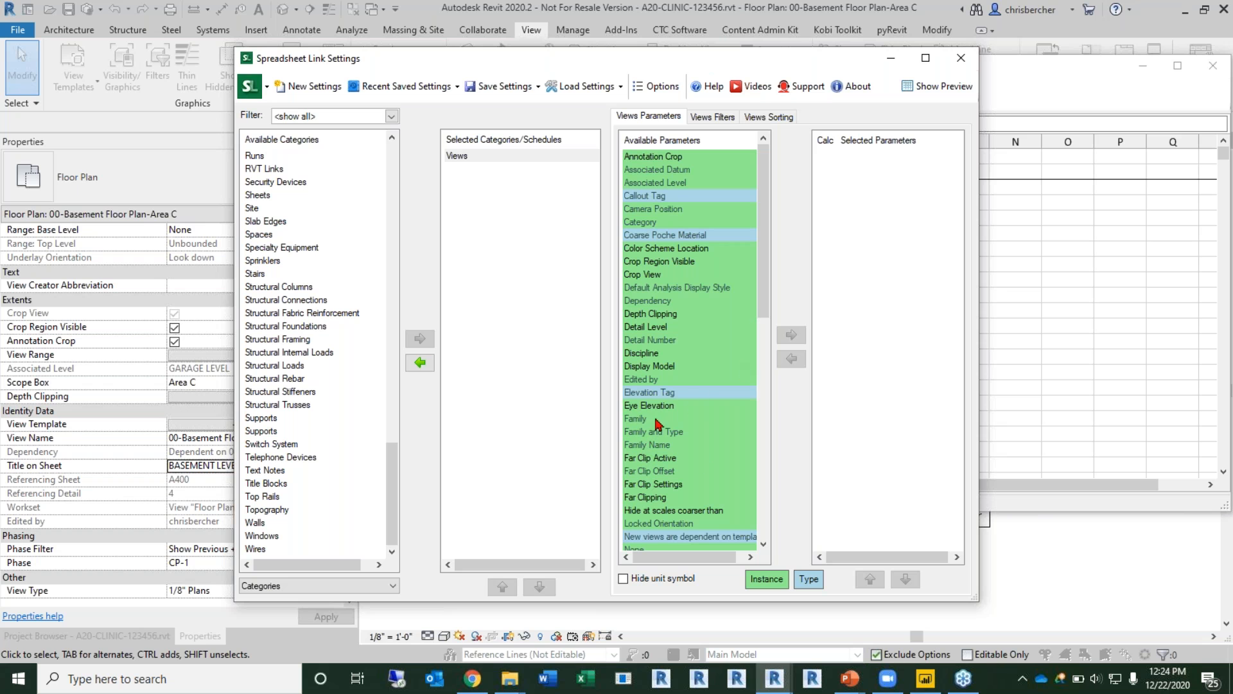
Step: Add the View Name and Title on Sheet parameters to the selected parameters for Views
left_click_drag(752, 67, 731, 35)
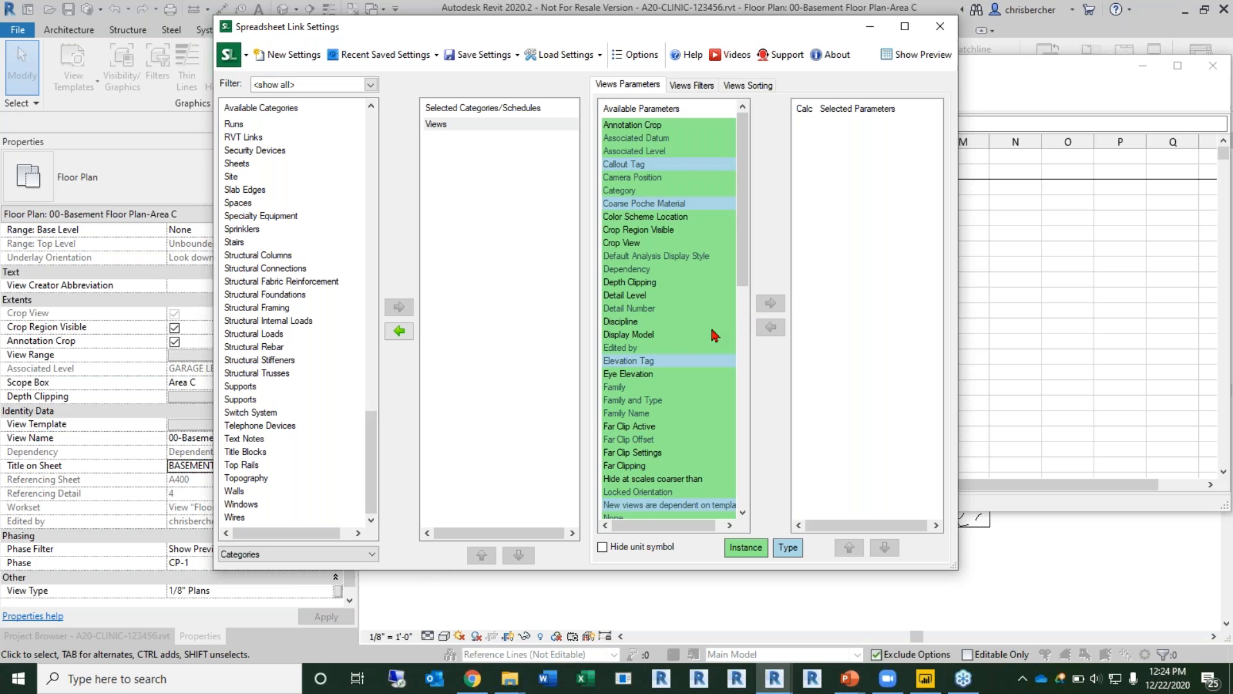
scroll(693, 371, "down", 1)
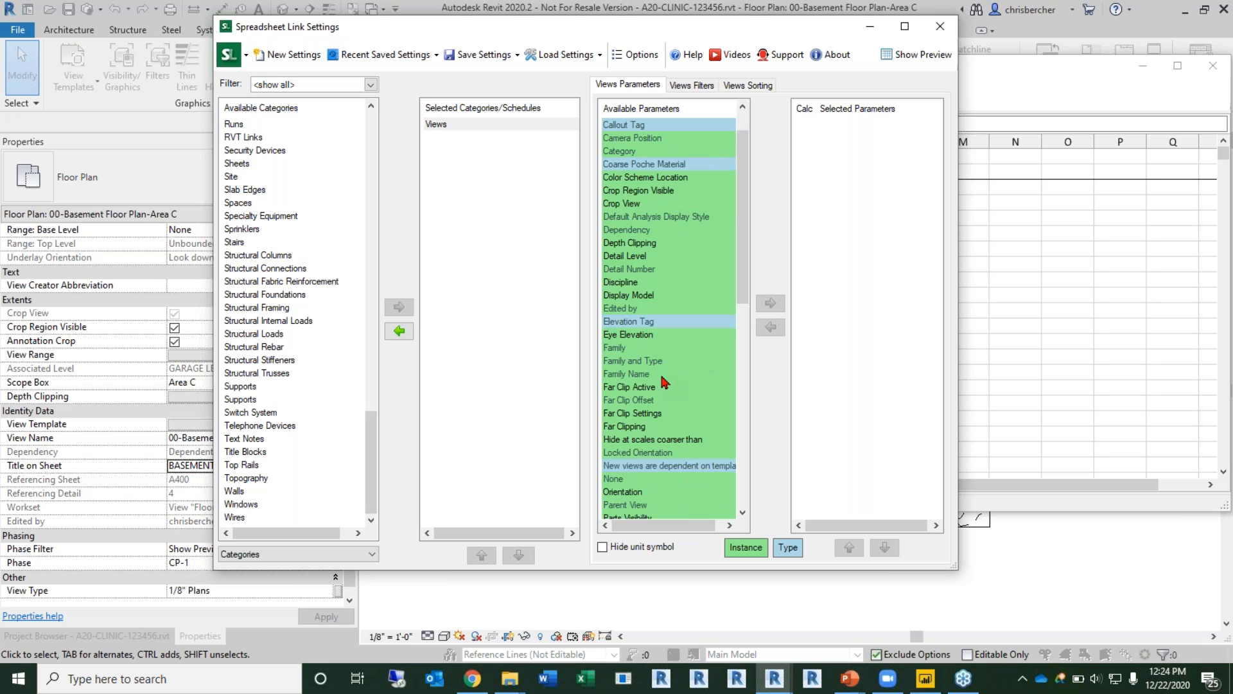
scroll(666, 383, "down", 3)
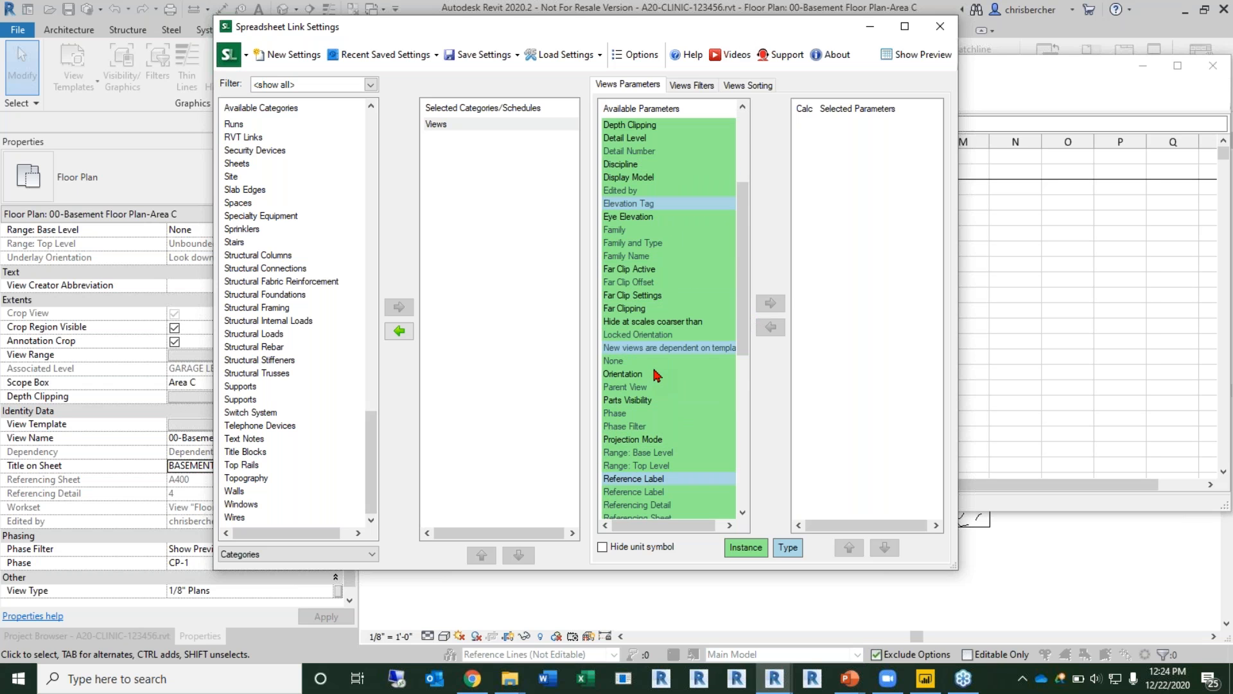
scroll(644, 425, "down", 7)
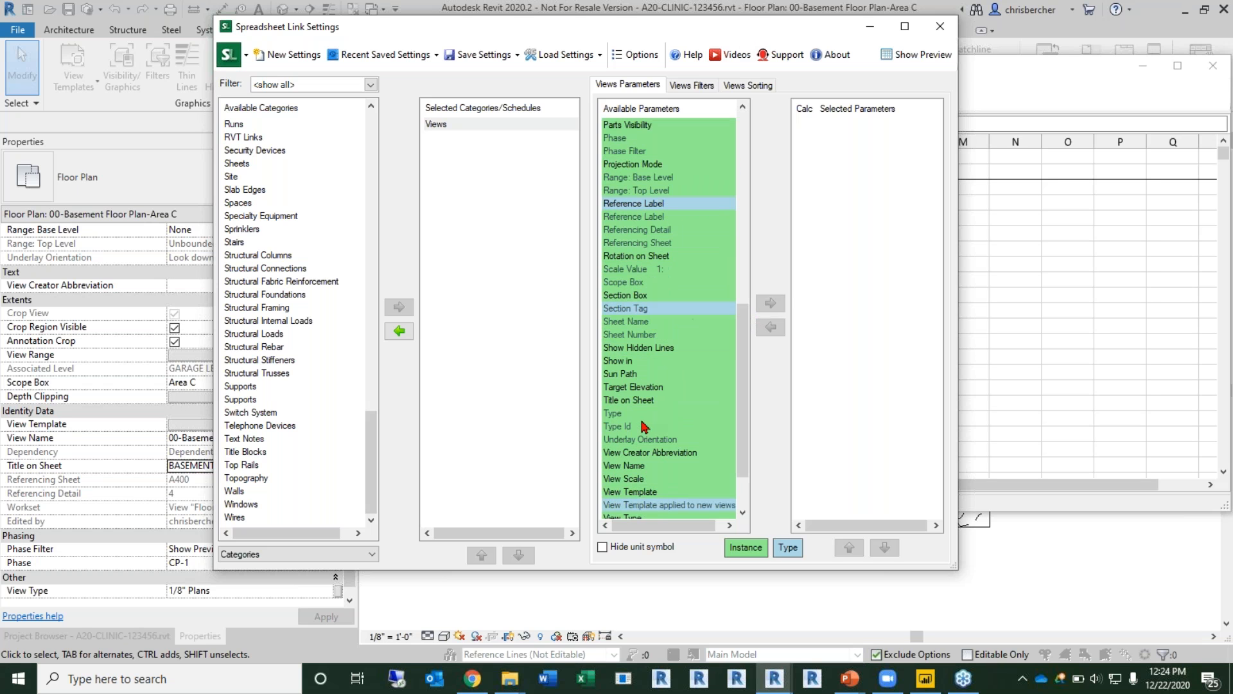
double_click(632, 471)
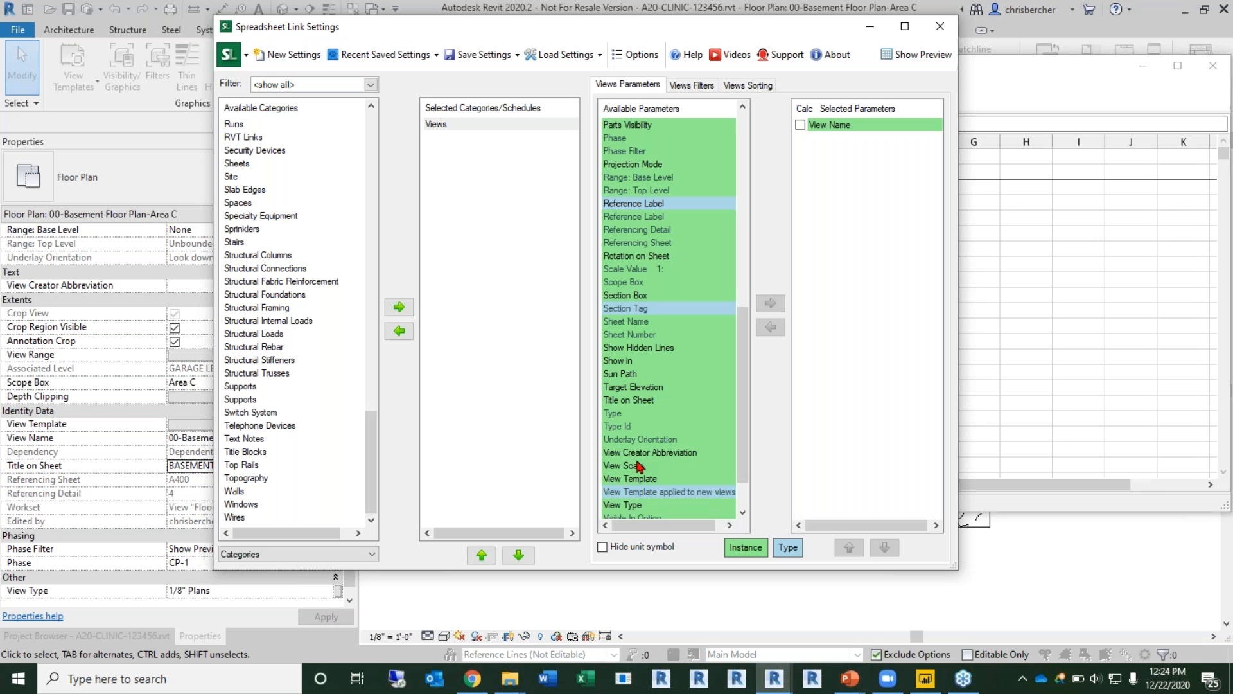
left_click_drag(671, 29, 642, 244)
double_click(609, 615)
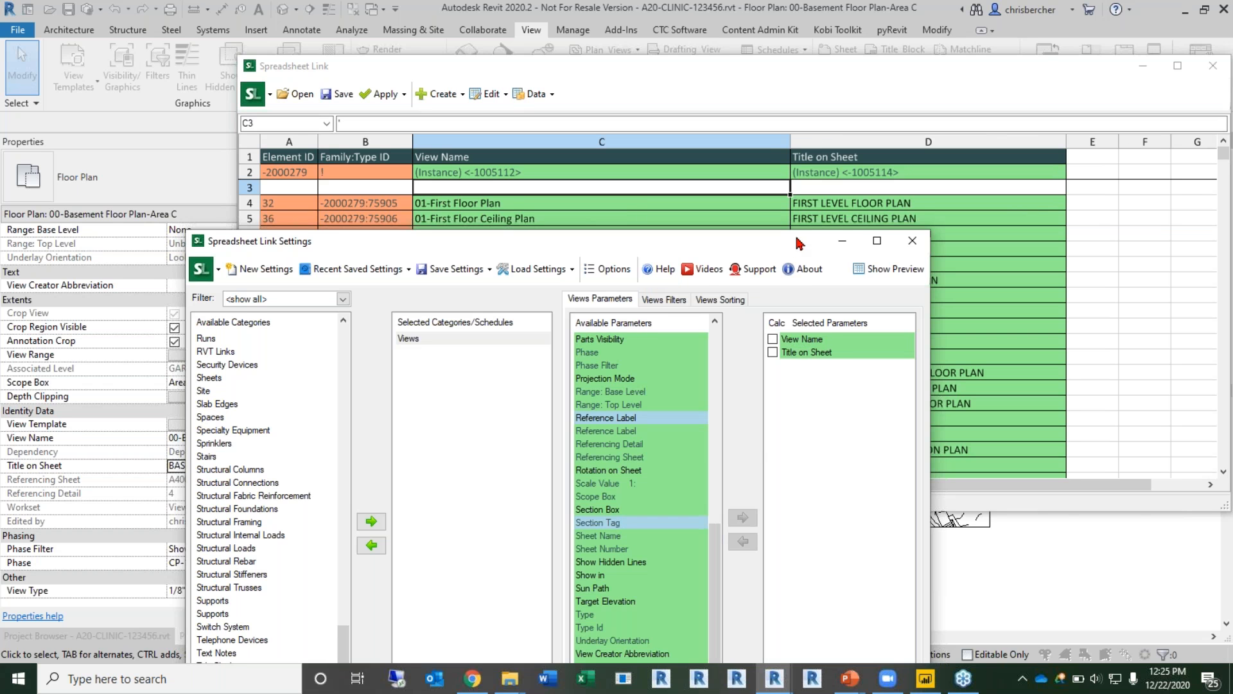
Step: Add the Scope Box, Phase, Phase Filter and View Template parameters to the selected parameters for Views
left_click_drag(799, 243, 791, 227)
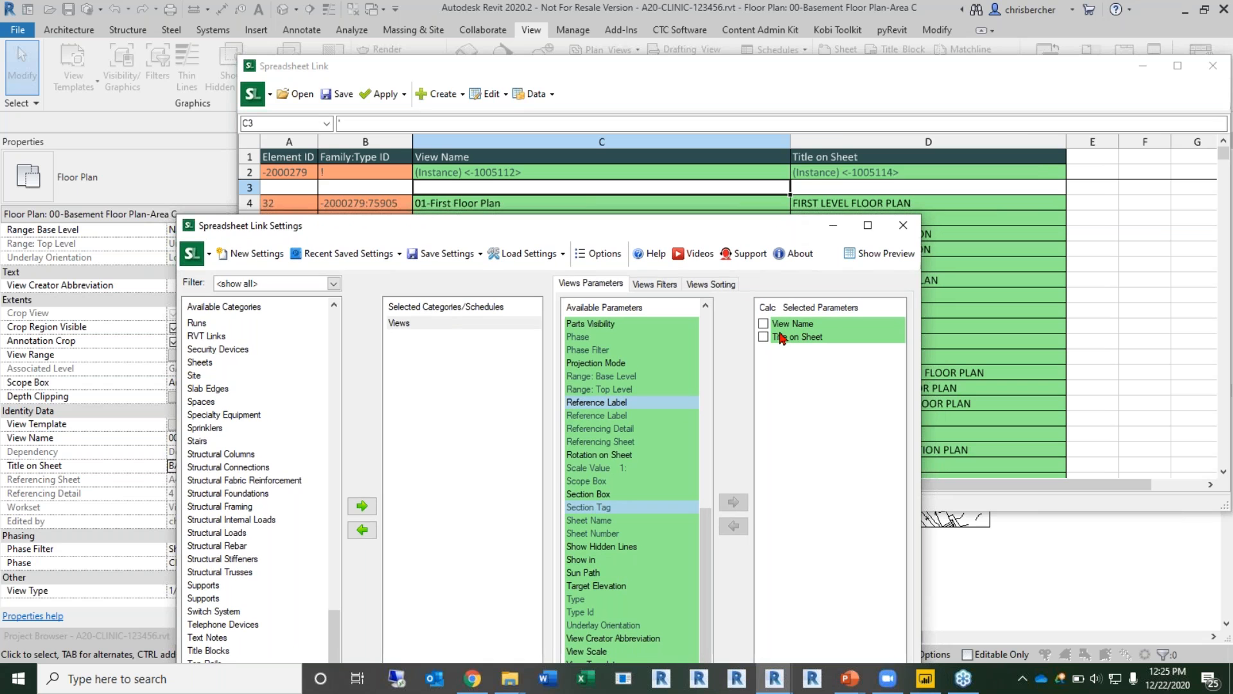
double_click(588, 481)
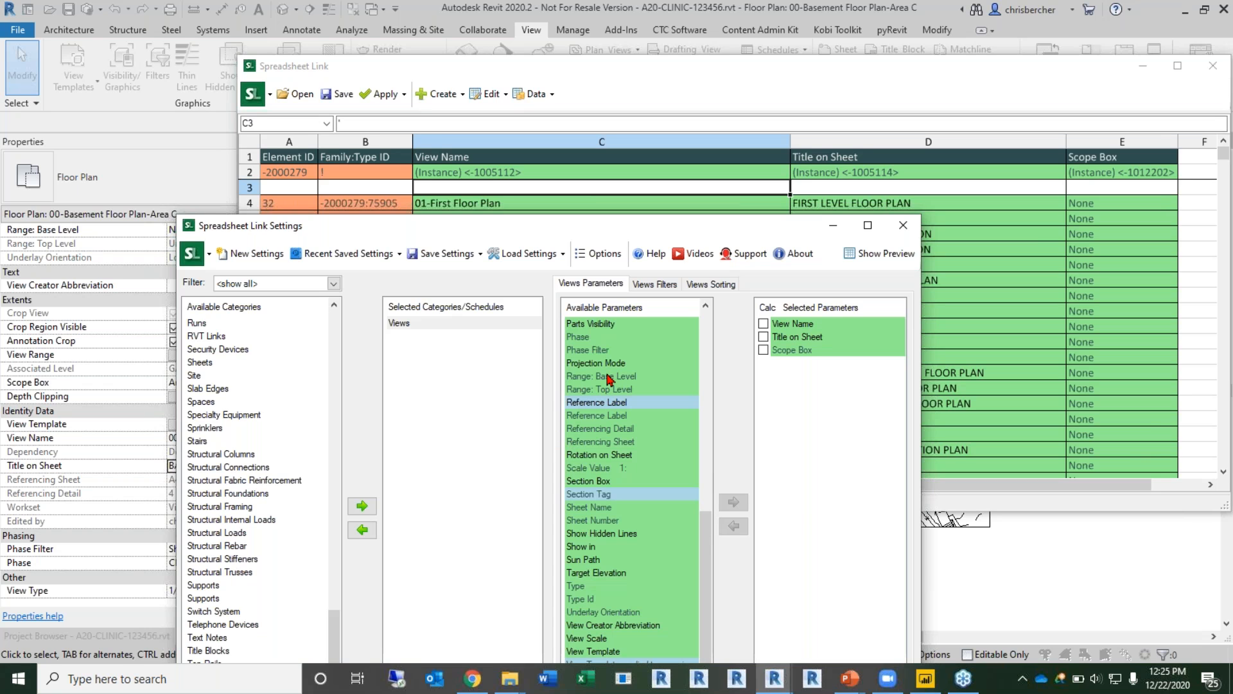
double_click(584, 339)
left_click(590, 339)
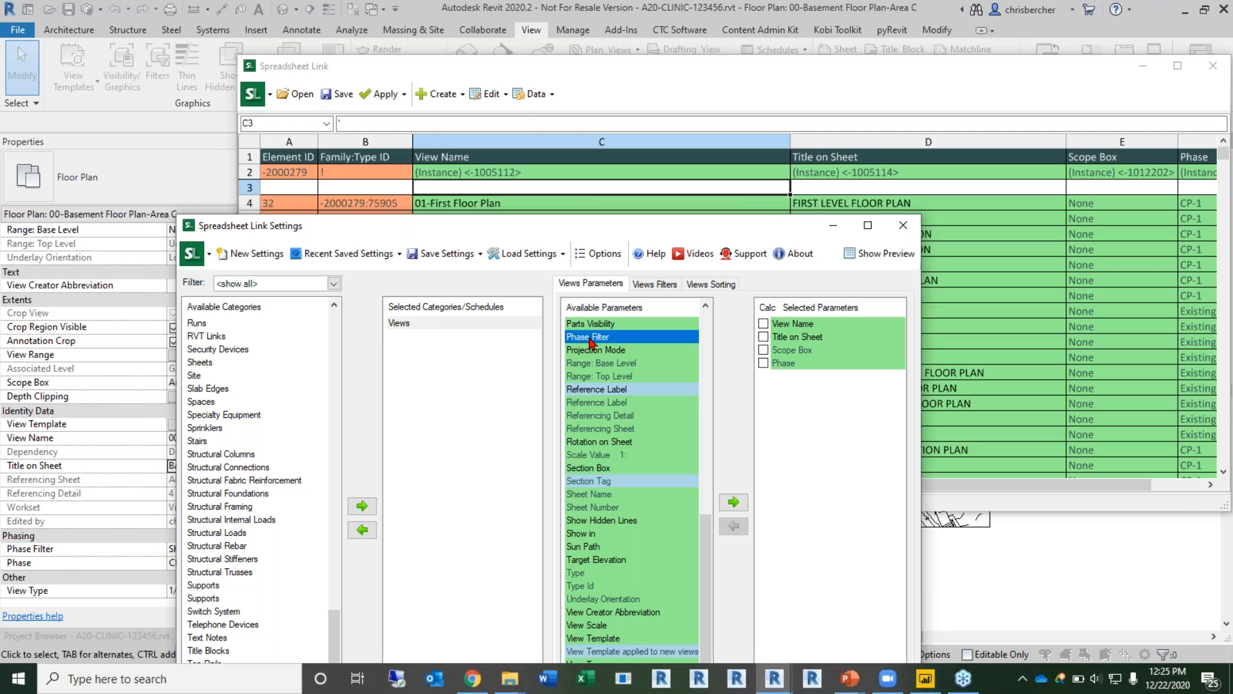
double_click(590, 337)
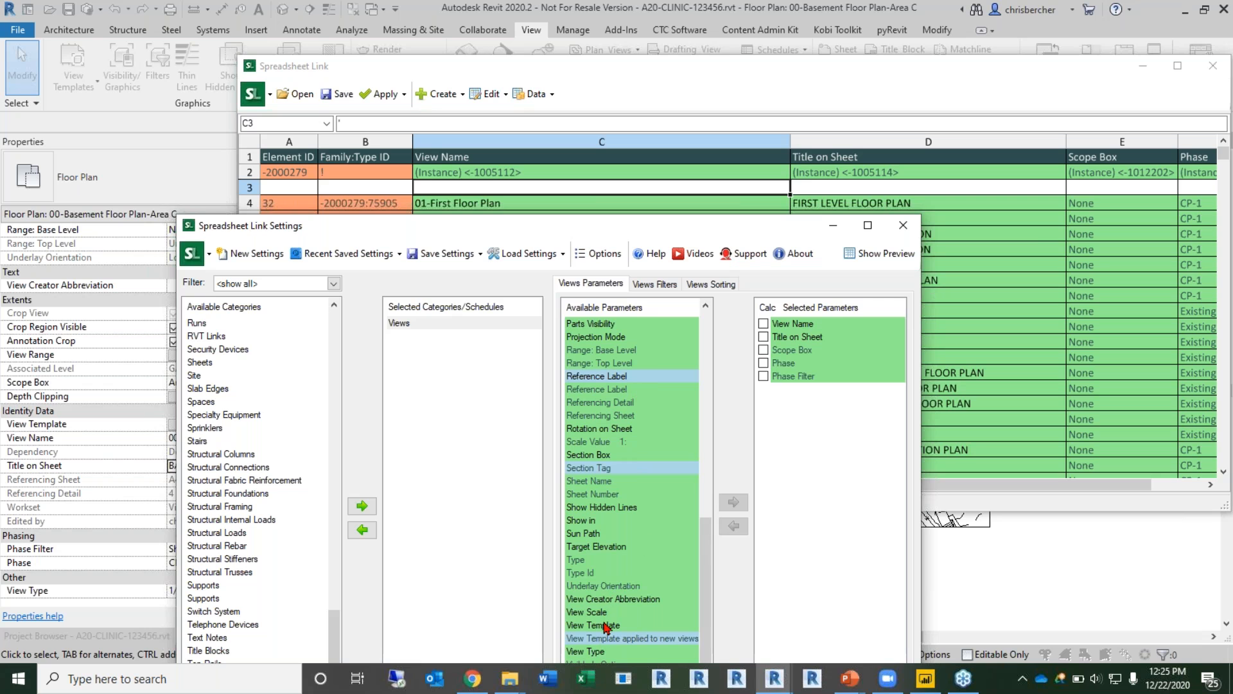
left_click(620, 635)
left_click_drag(724, 229, 727, 98)
double_click(596, 494)
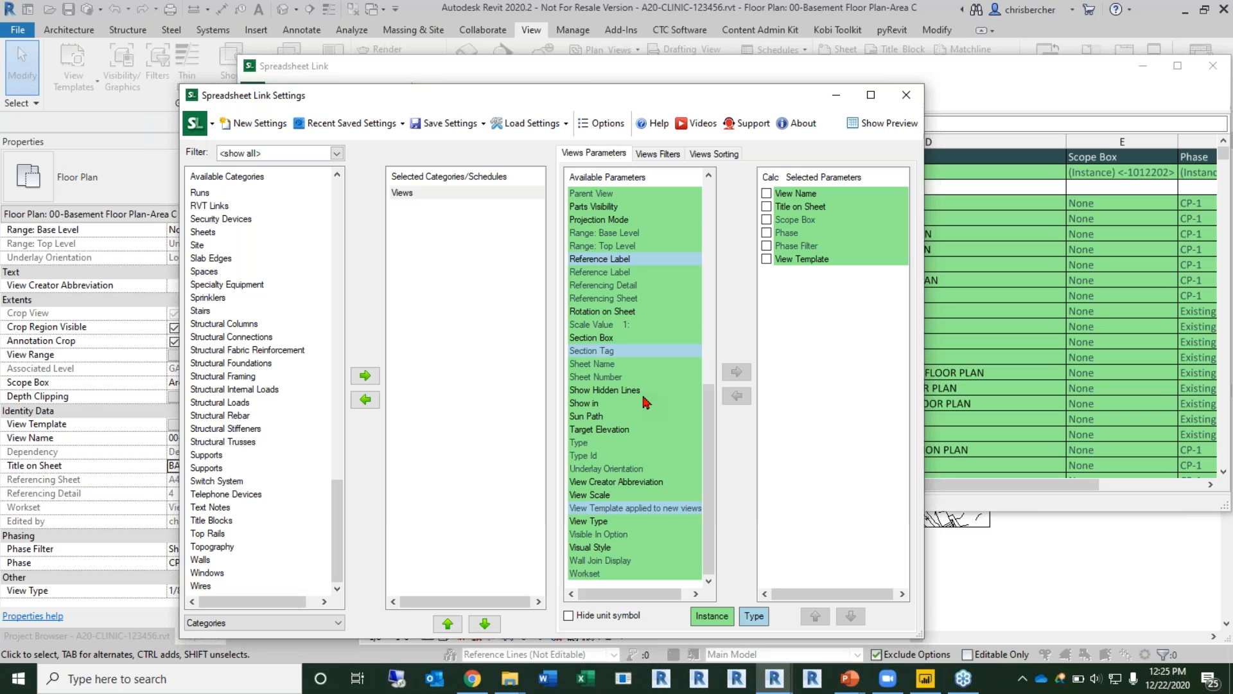
scroll(636, 421, "up", 8)
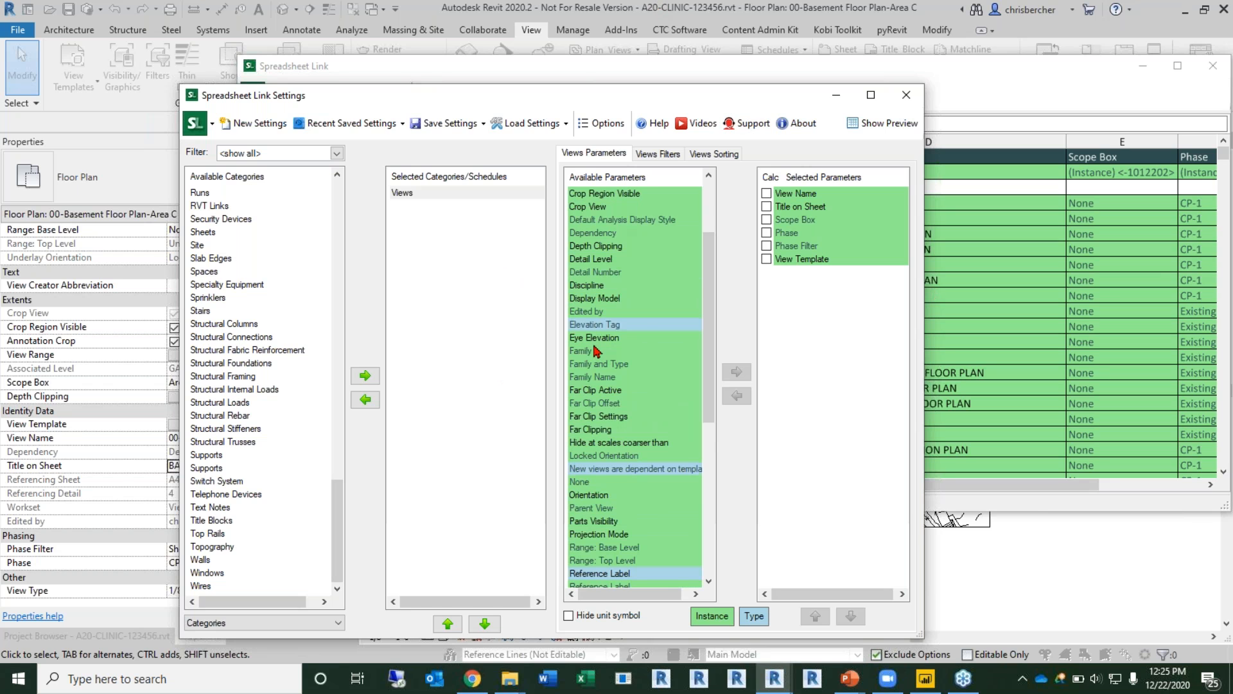
scroll(603, 345, "up", 3)
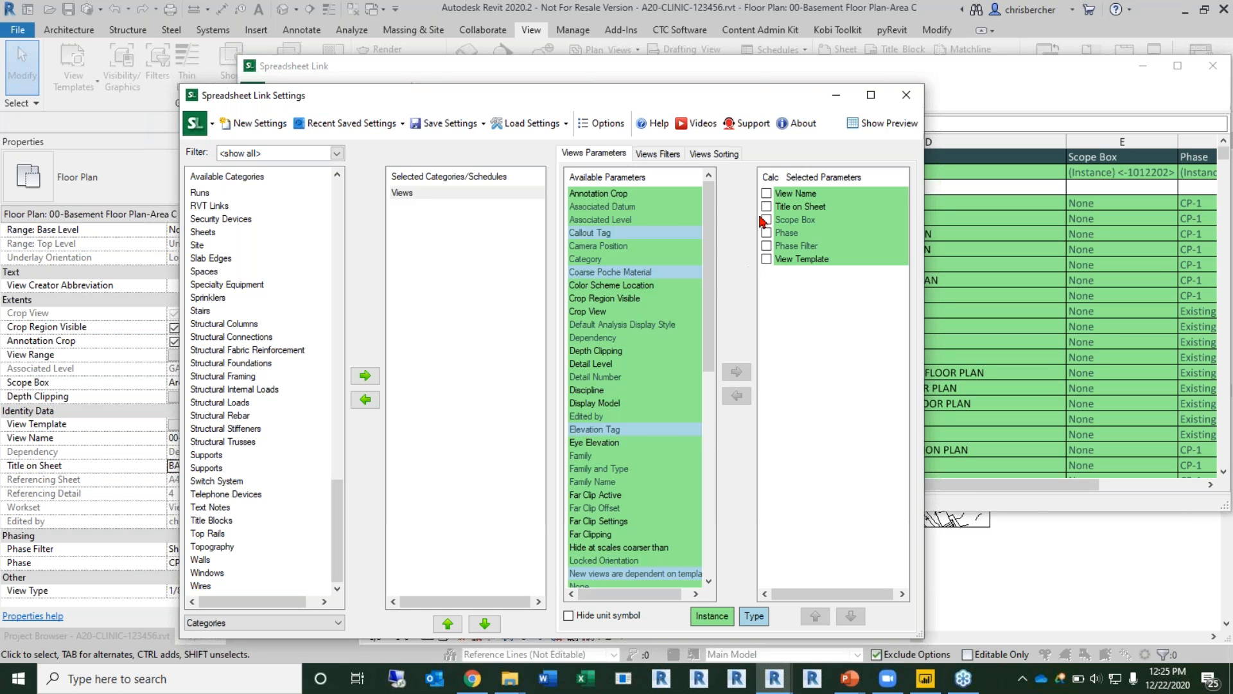
Step: Bring the Spreadsheet Link spreadsheet window to the front, then reposition and enlarge it to show more rows and columns
left_click(974, 90)
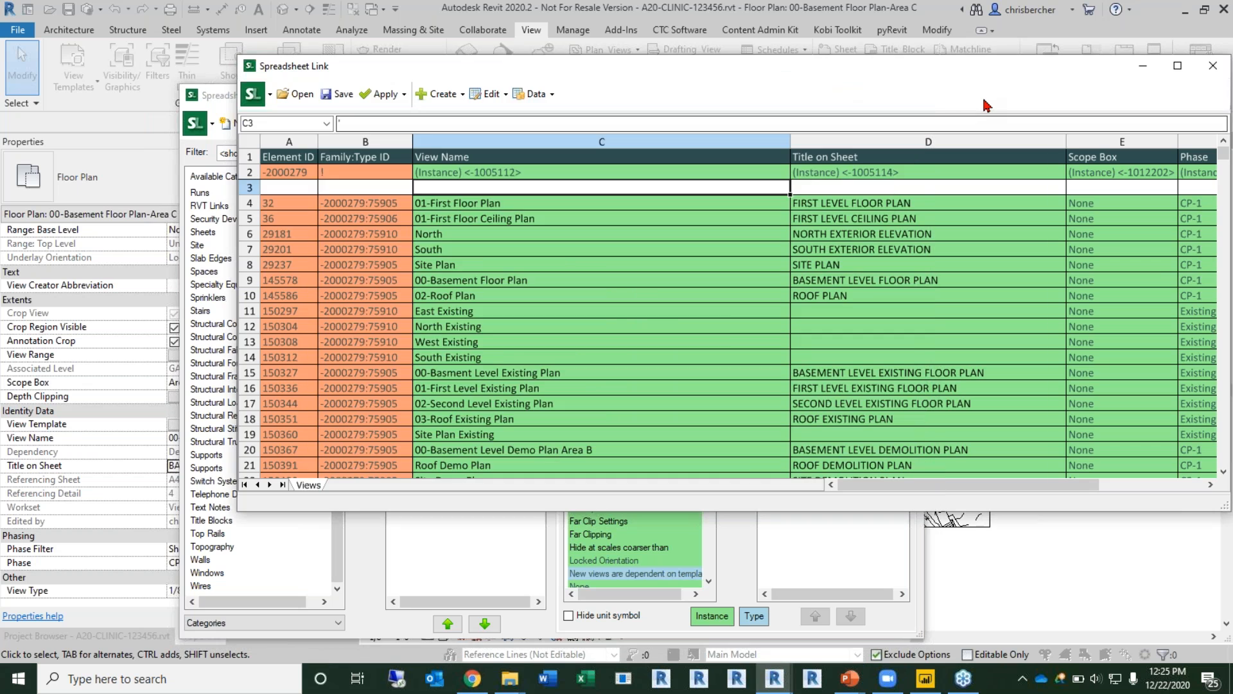
left_click_drag(980, 71, 727, 41)
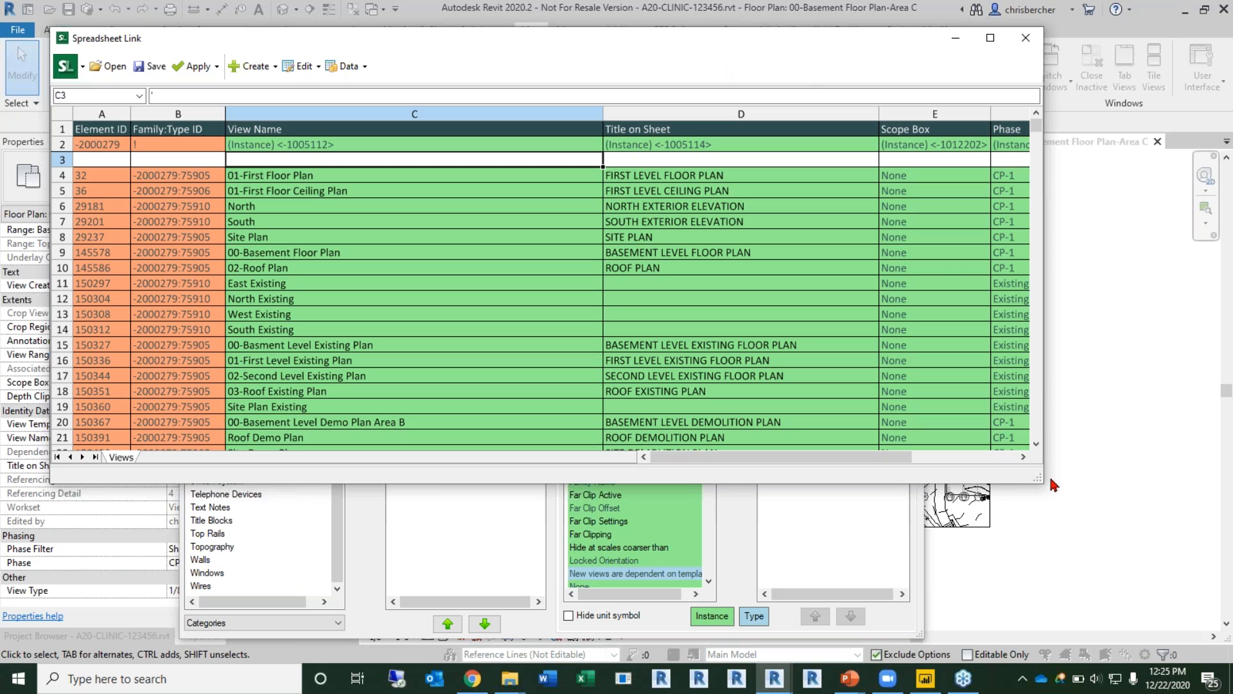
left_click_drag(1034, 478, 1150, 645)
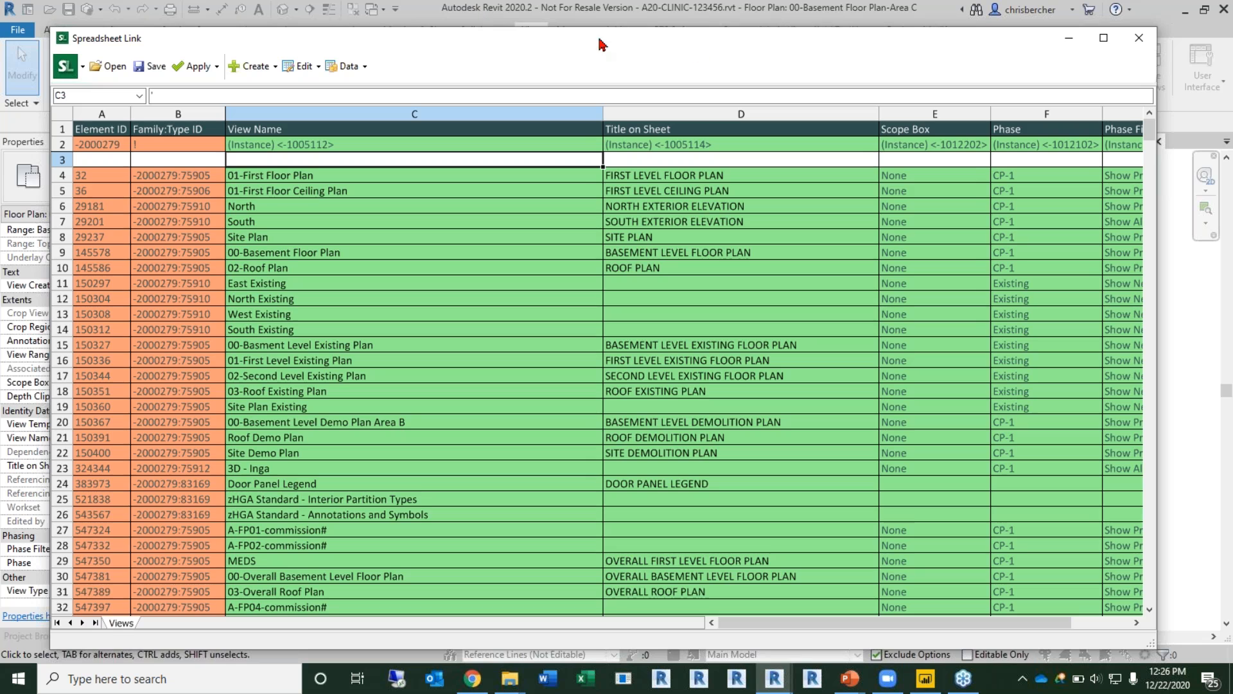
left_click_drag(1005, 46, 1040, 24)
Step: Sort the views in the spreadsheet by View Name (Instance) in ascending order
left_click(551, 628)
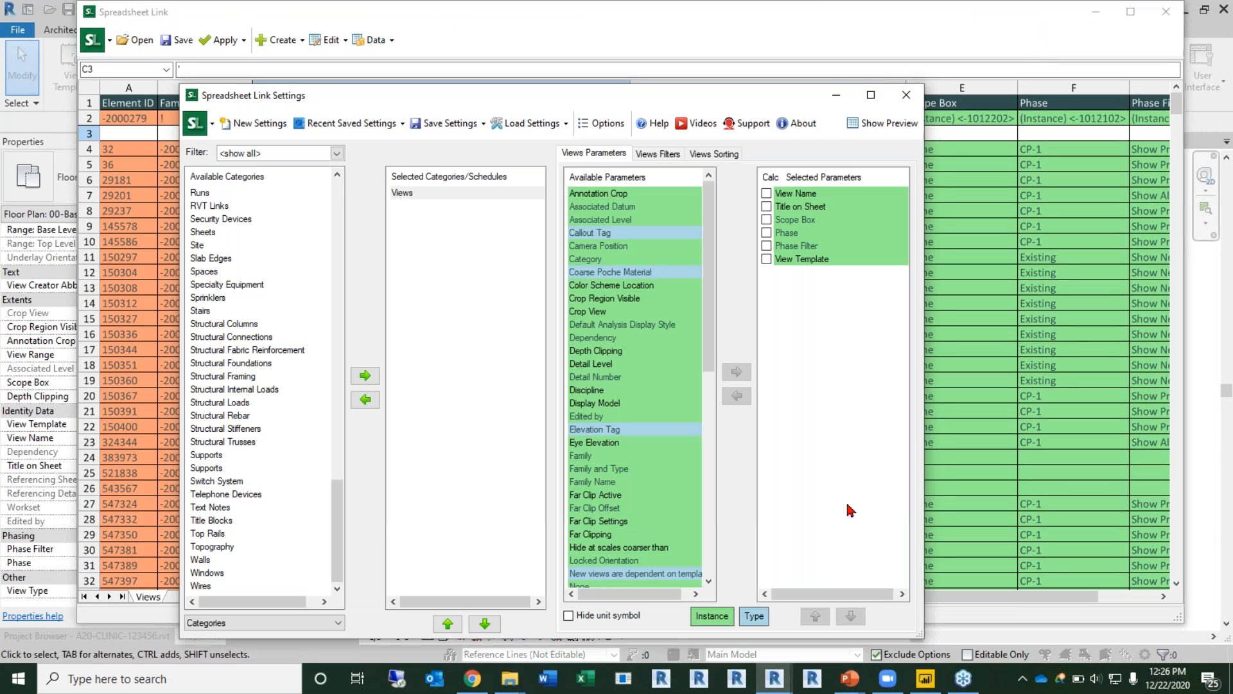
left_click(713, 154)
left_click(739, 183)
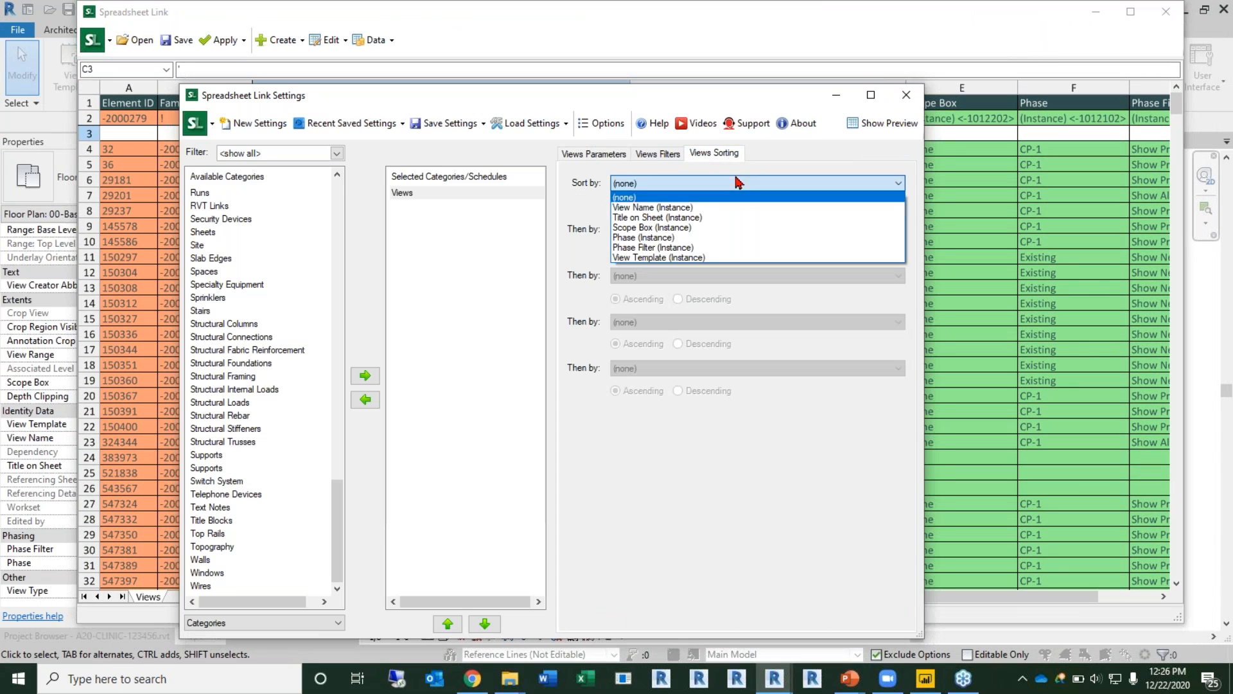
left_click(742, 207)
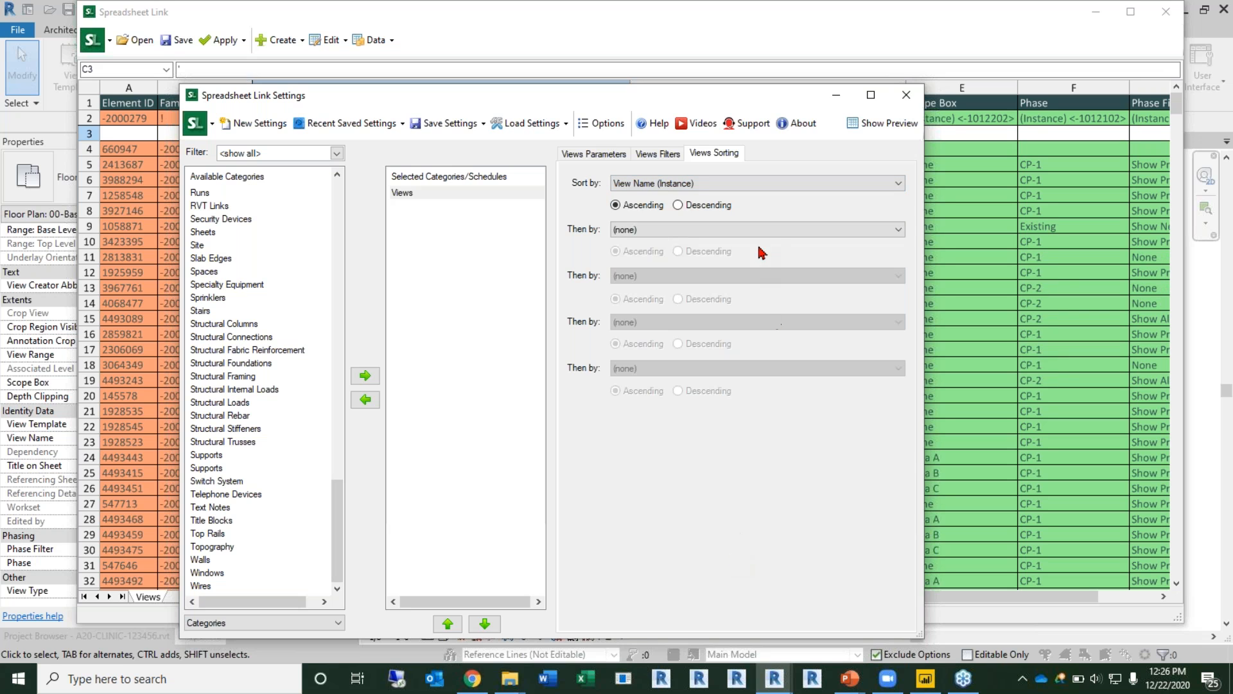
left_click(737, 230)
left_click(733, 439)
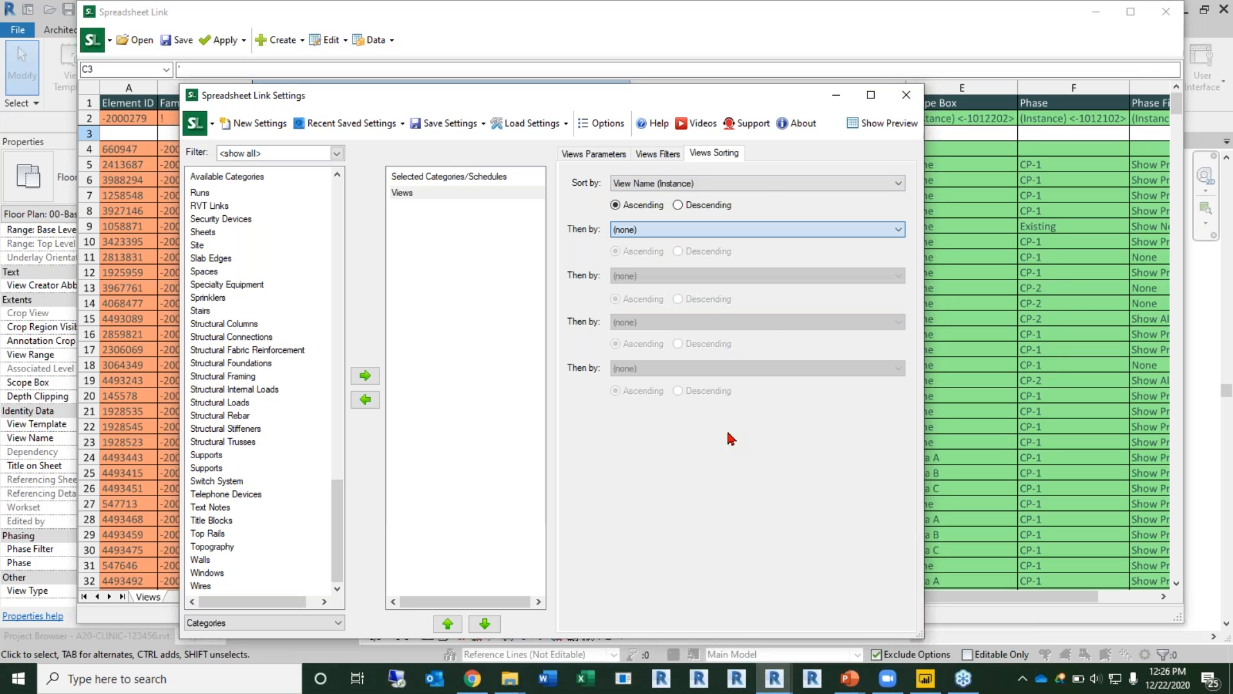
left_click(655, 155)
left_click(592, 155)
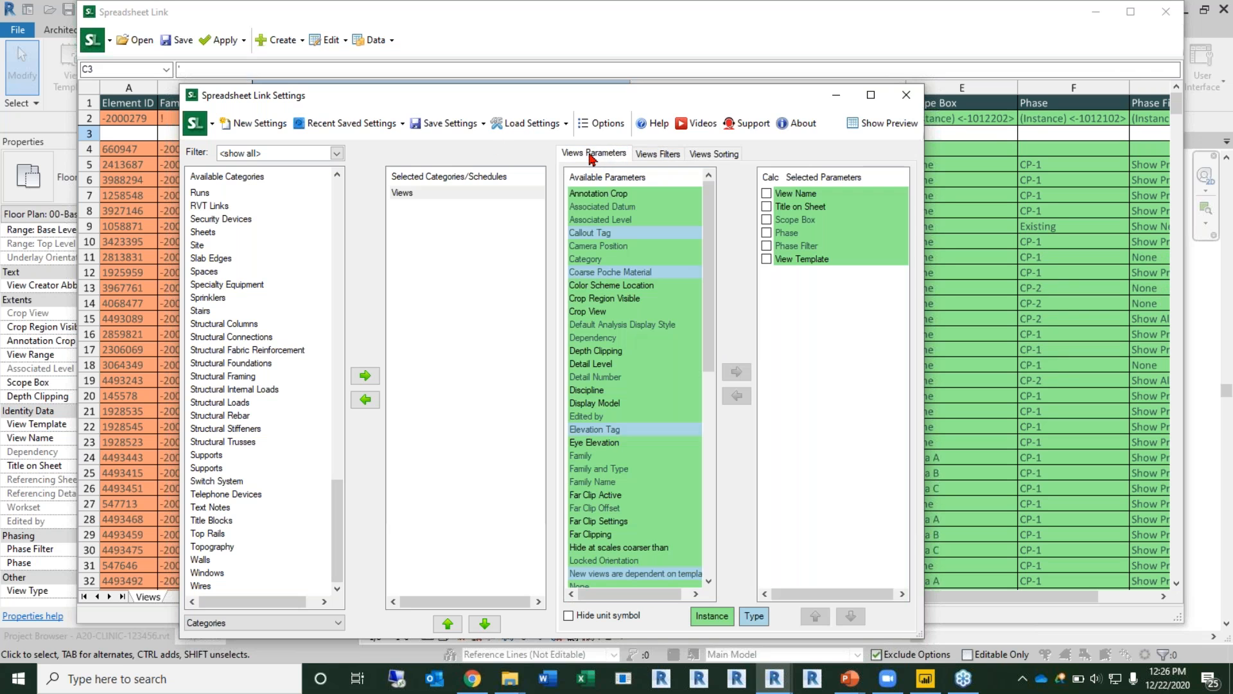
Step: Compare the basement floor plan views in the spreadsheet by their view names, titles on sheet and scope boxes
left_click(999, 139)
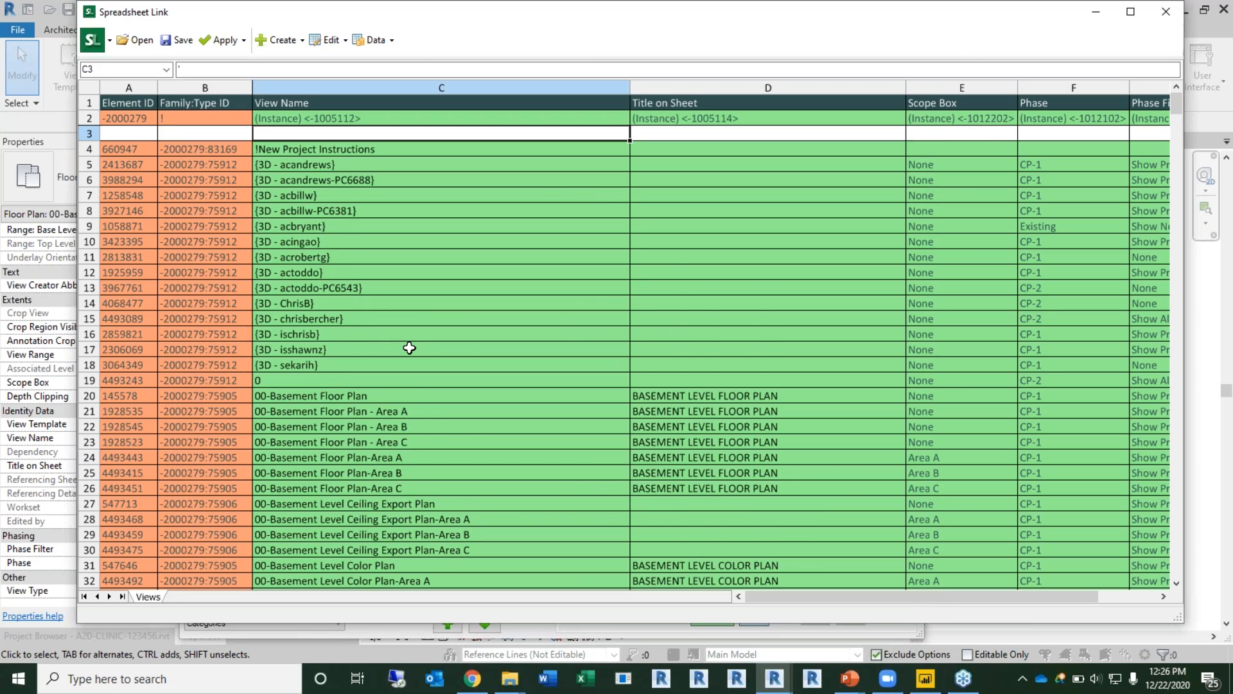
scroll(415, 391, "down", 2)
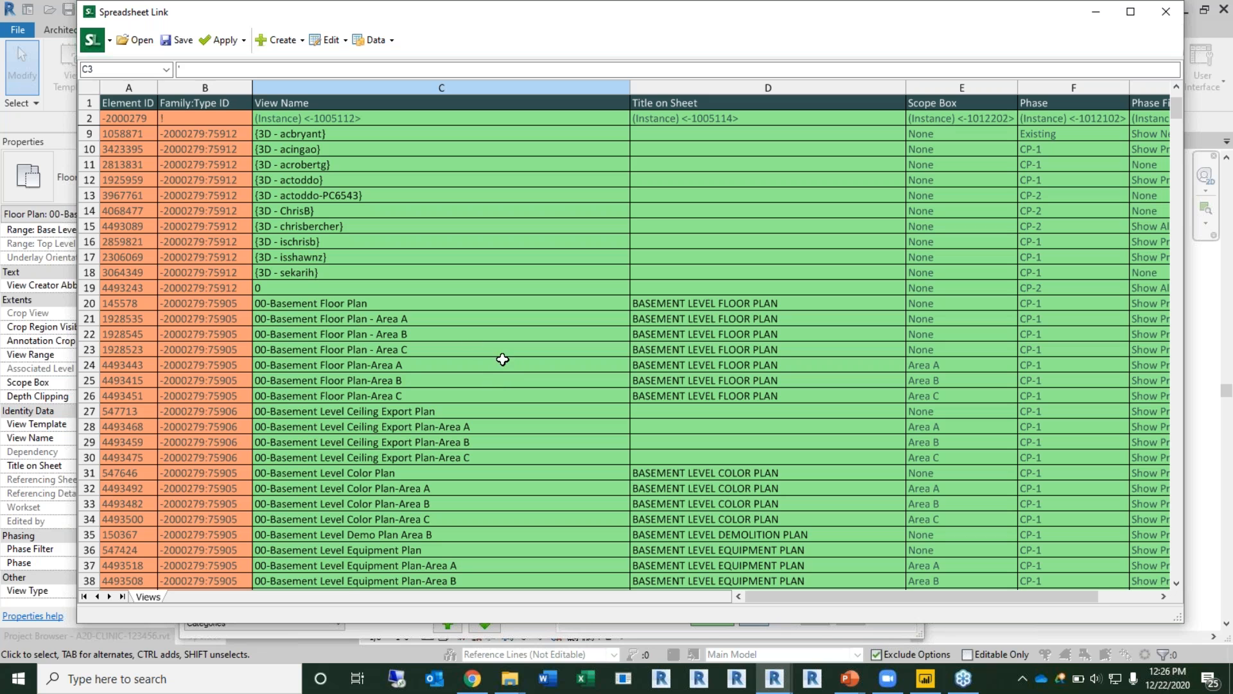
left_click(483, 322)
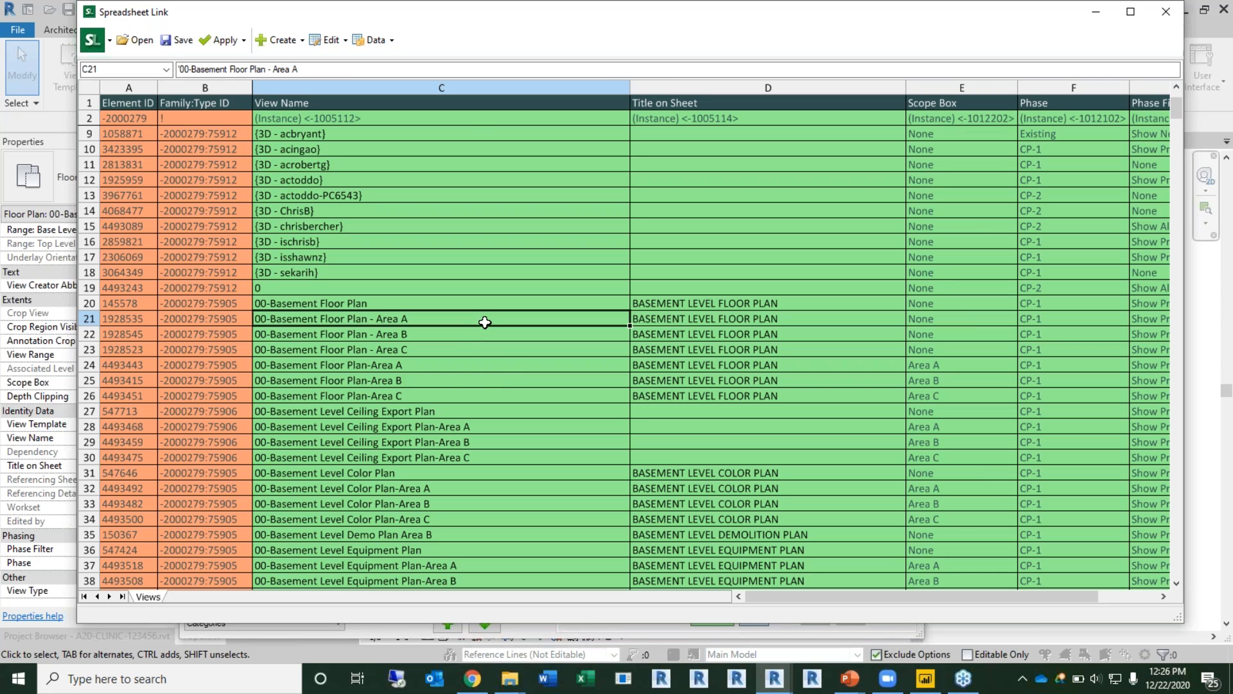
left_click(446, 365)
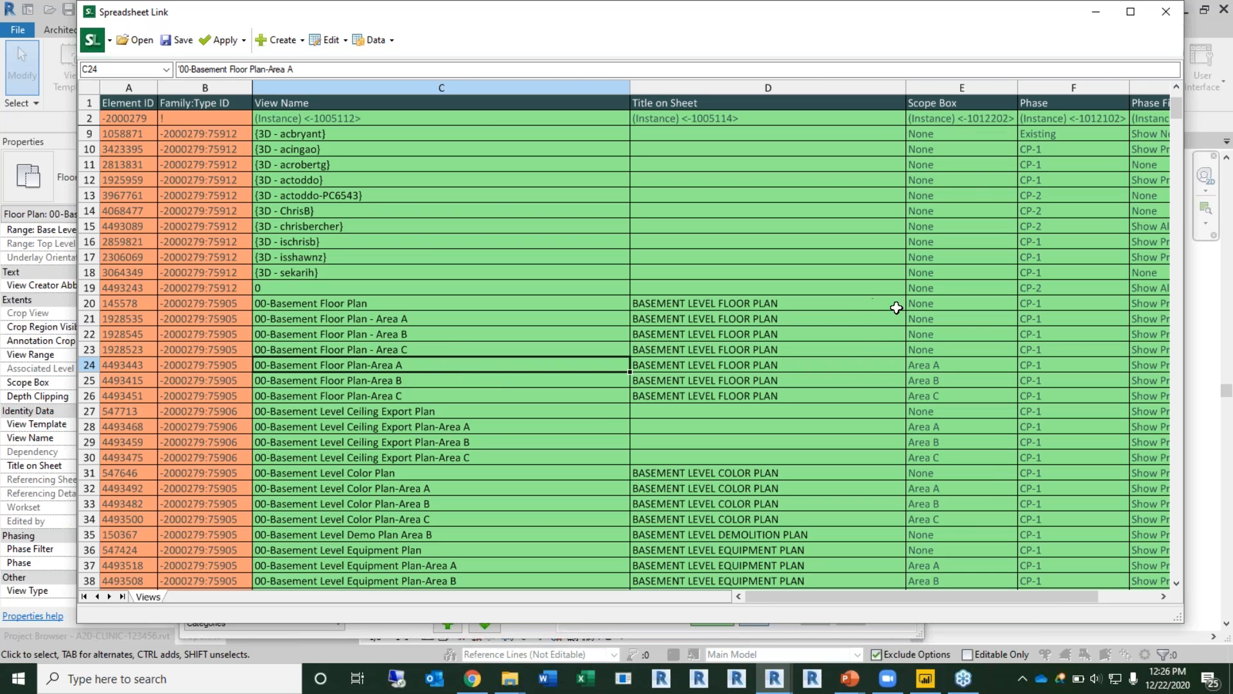
left_click(903, 349)
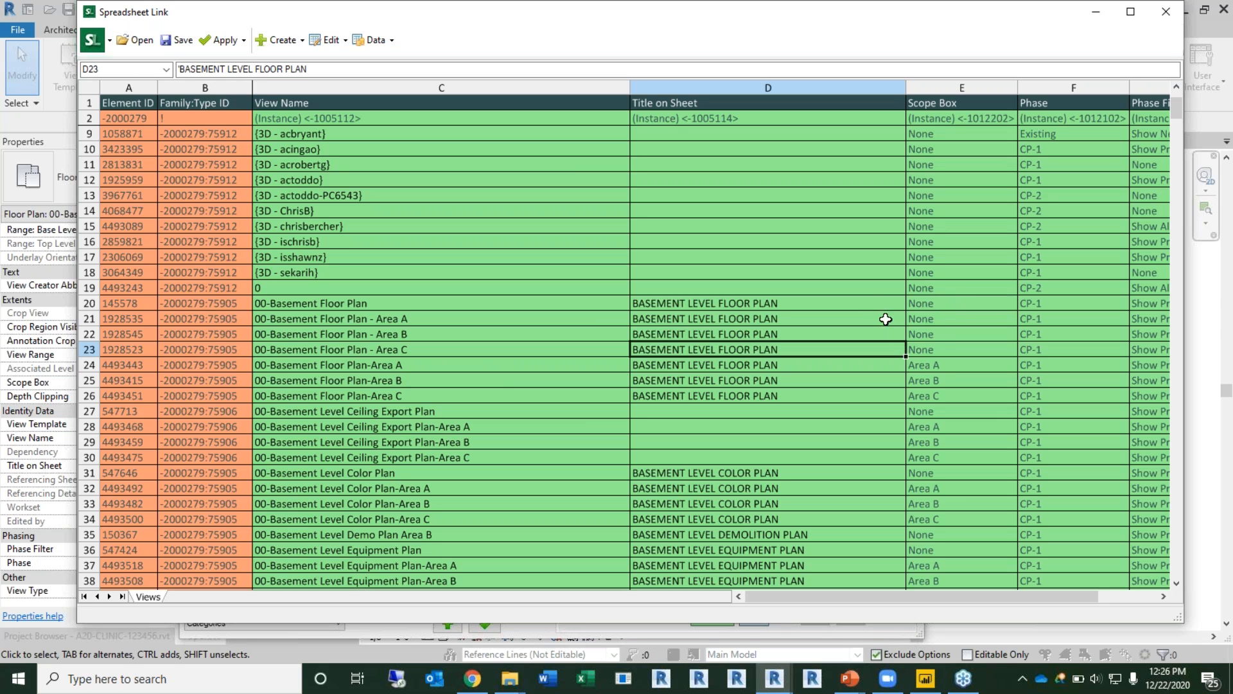
left_click(871, 300, "shift")
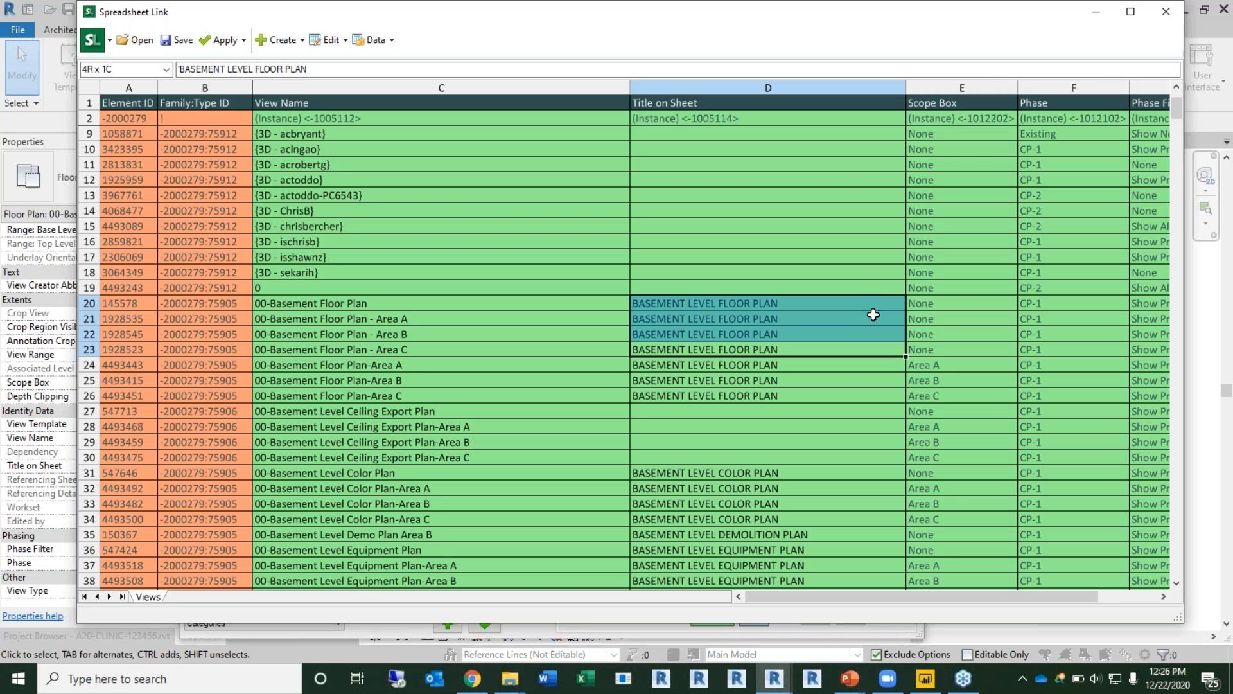
left_click(846, 364)
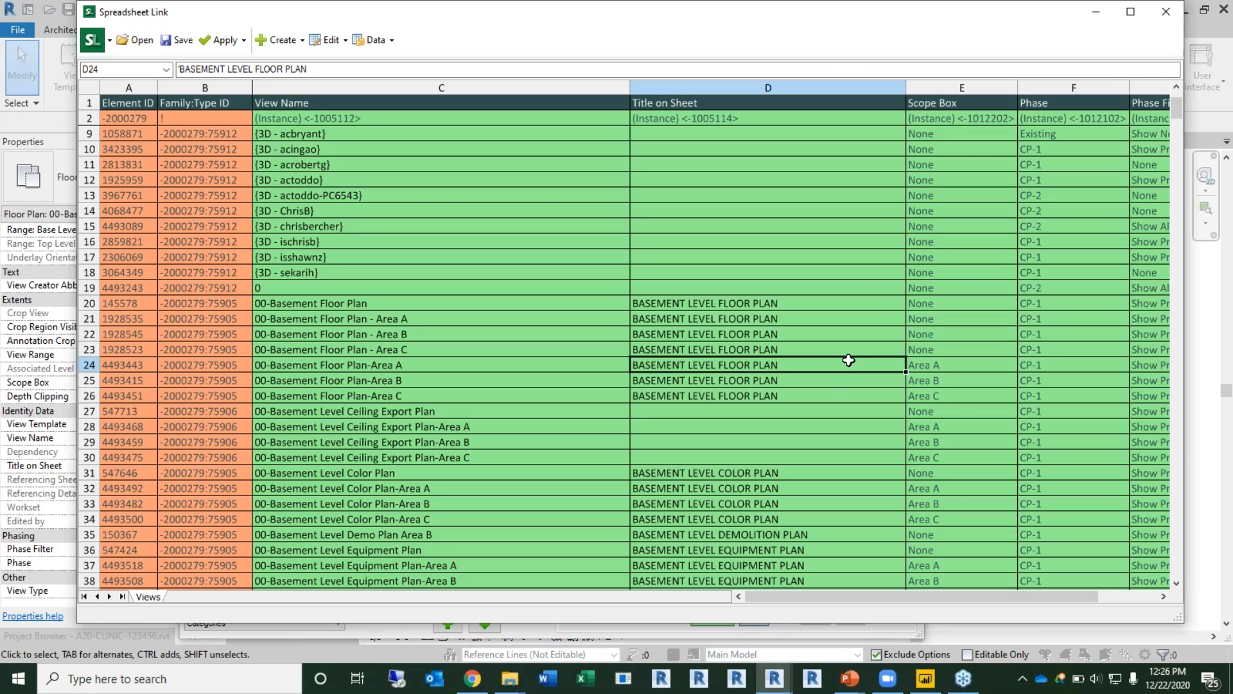
left_click(821, 396, "shift")
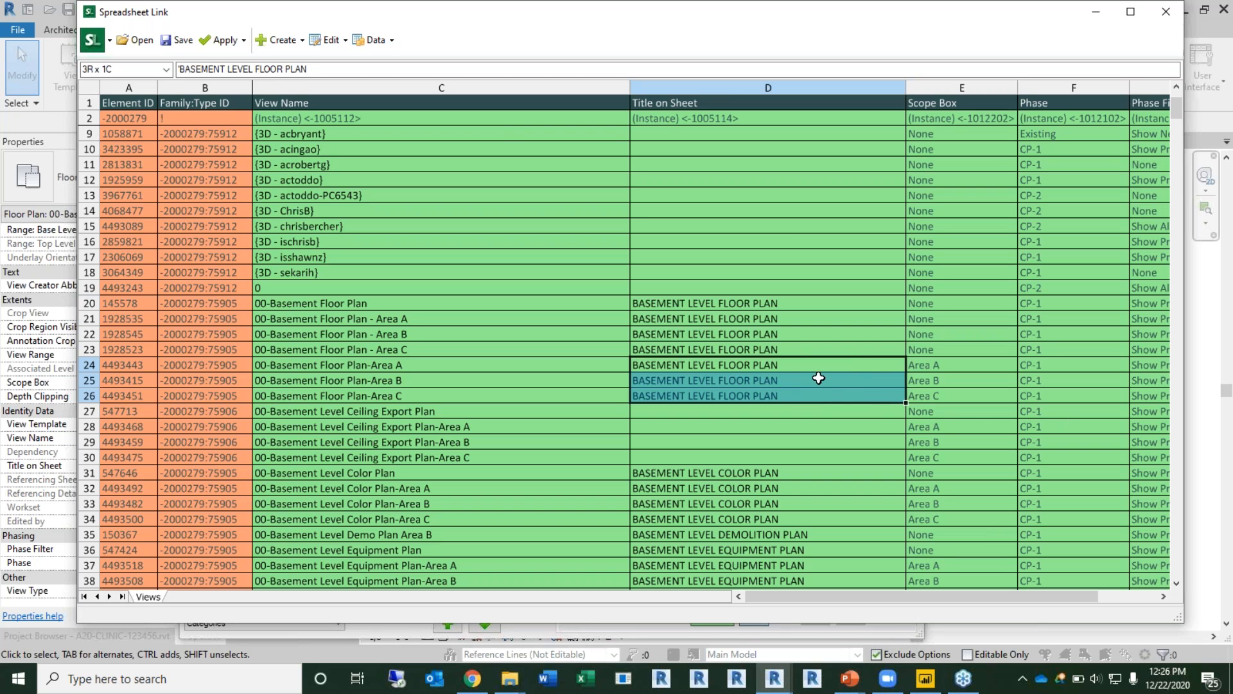
Step: Change the Title on Sheet of 00-Basement Floor Plan-Area A to "BASEMENT LEVEL FLOOR PLAN - AREA A"
left_click(791, 367)
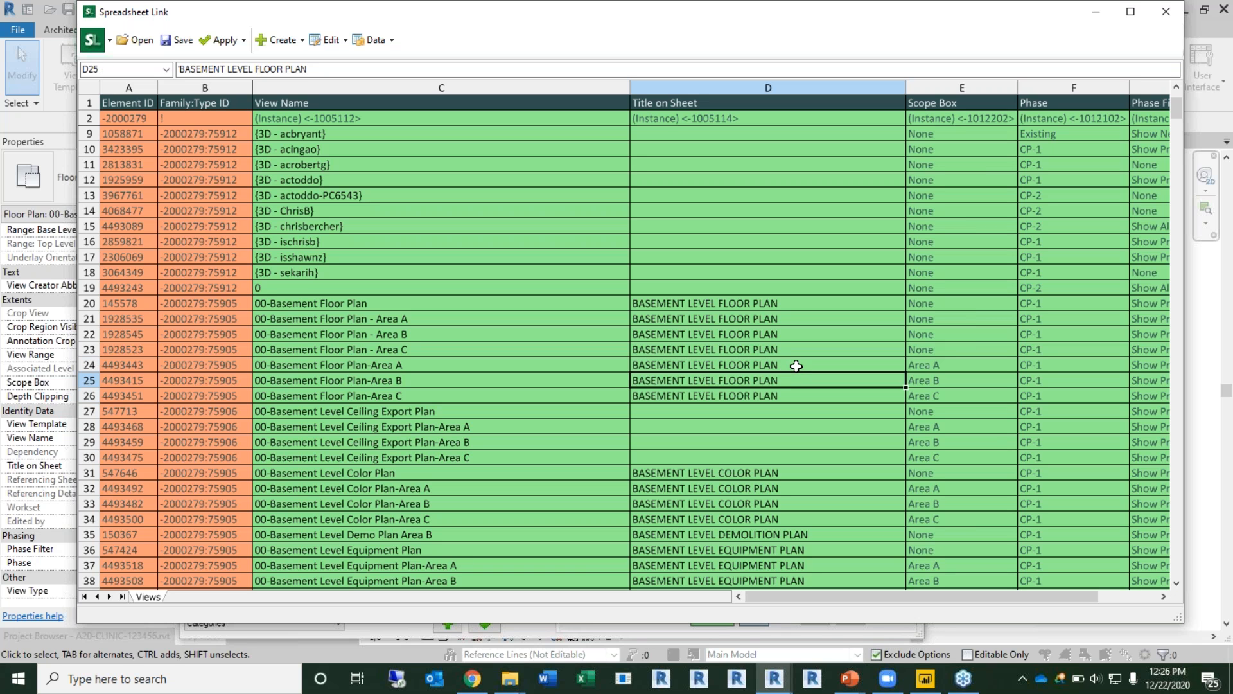
double_click(797, 366)
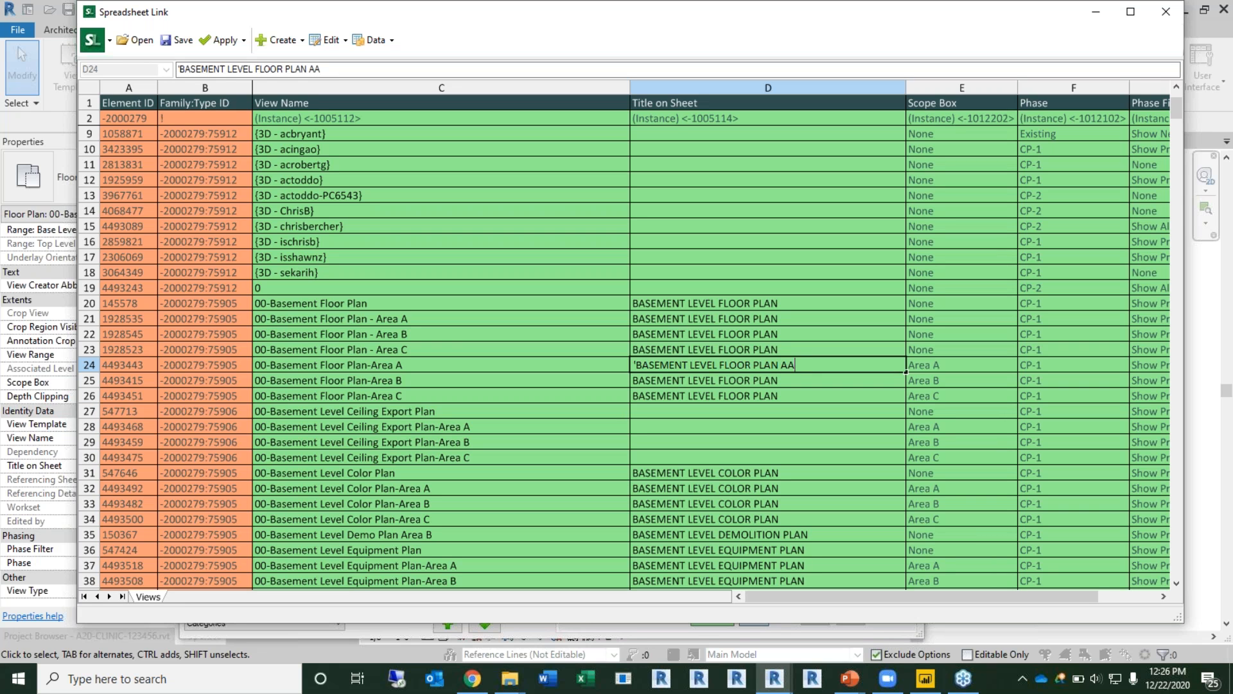
type("AREA A")
left_click(781, 365)
type("-")
double_click(843, 379)
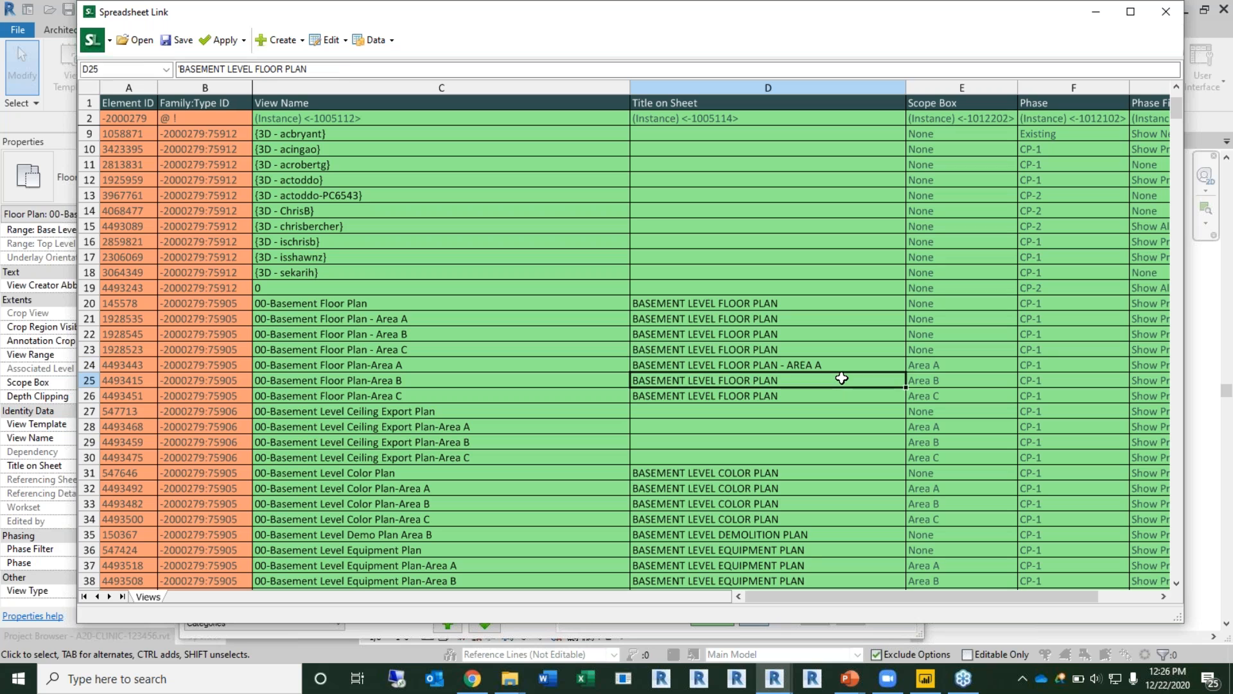
Step: Append "- AREA B" and "- AREA C" to the sheet titles of 00-Basement Floor Plan-Area B and 00-Basement Floor Plan-Area C respectively
type("- AREA B")
key("Return")
key("Return")
key("Up")
key("F2")
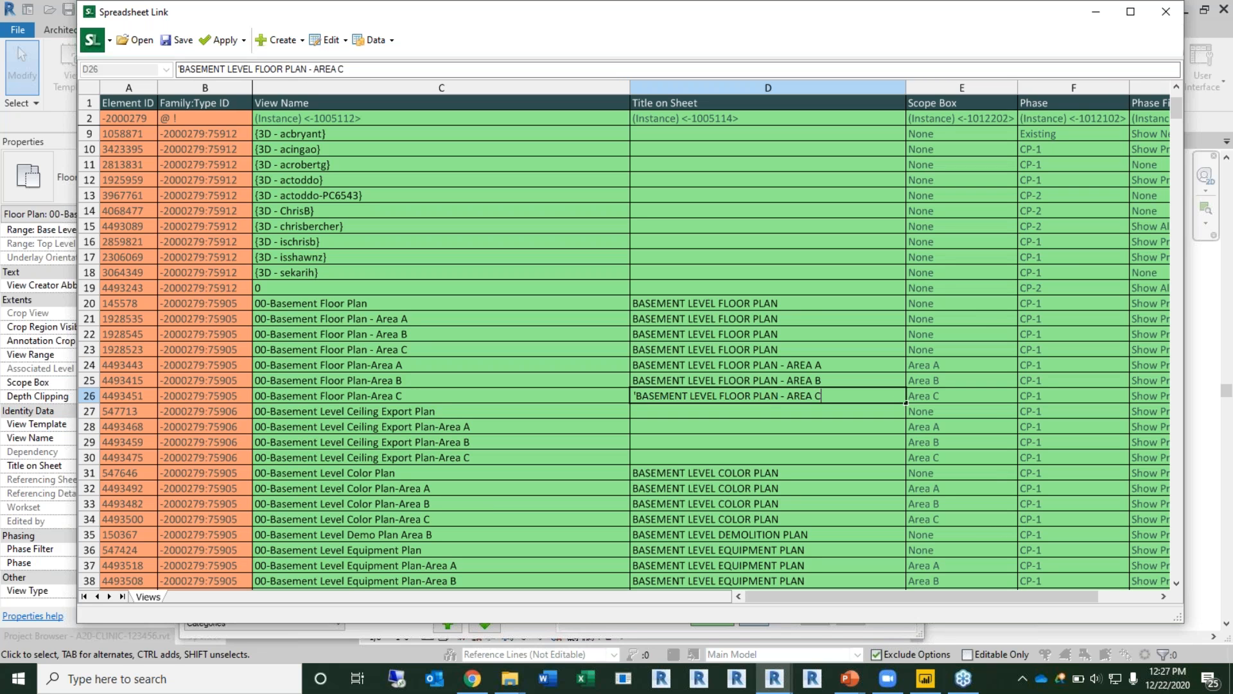
key("Return")
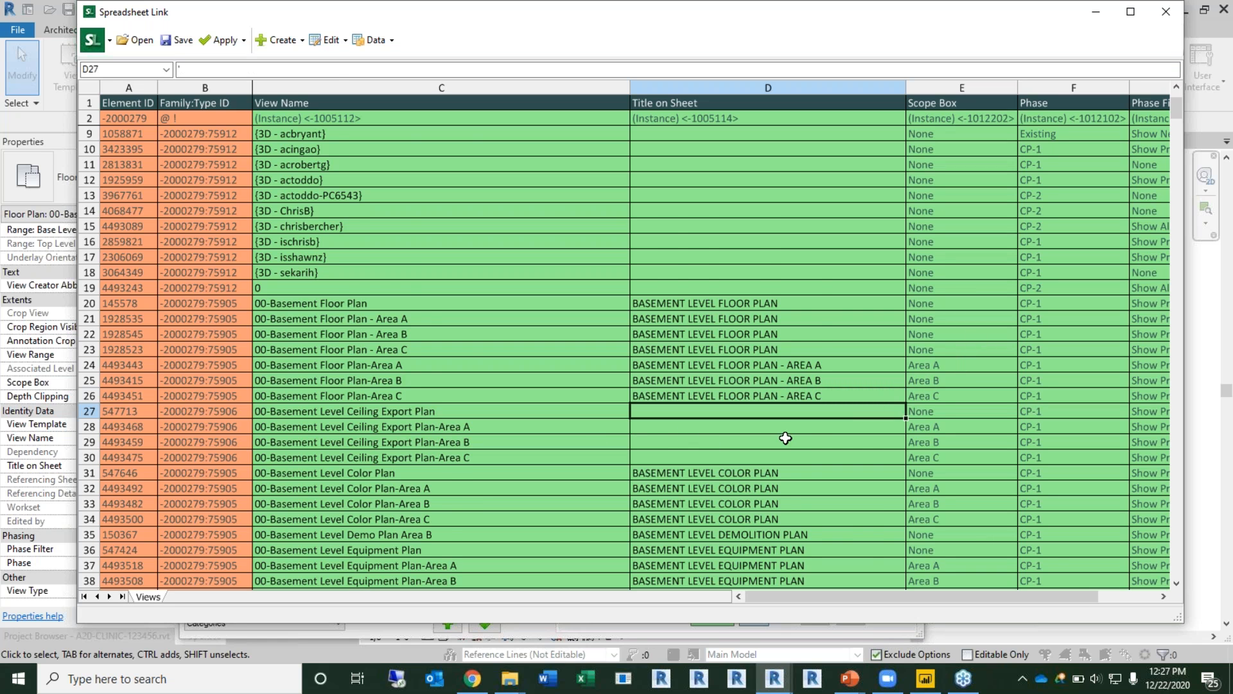
Step: Change the Title on Sheet of 00-Basement Level Color Plan-Area A to "BASEMENT LEVEL COLOR PLAN - AREA A"
scroll(786, 442, "down", 2)
left_click(738, 380)
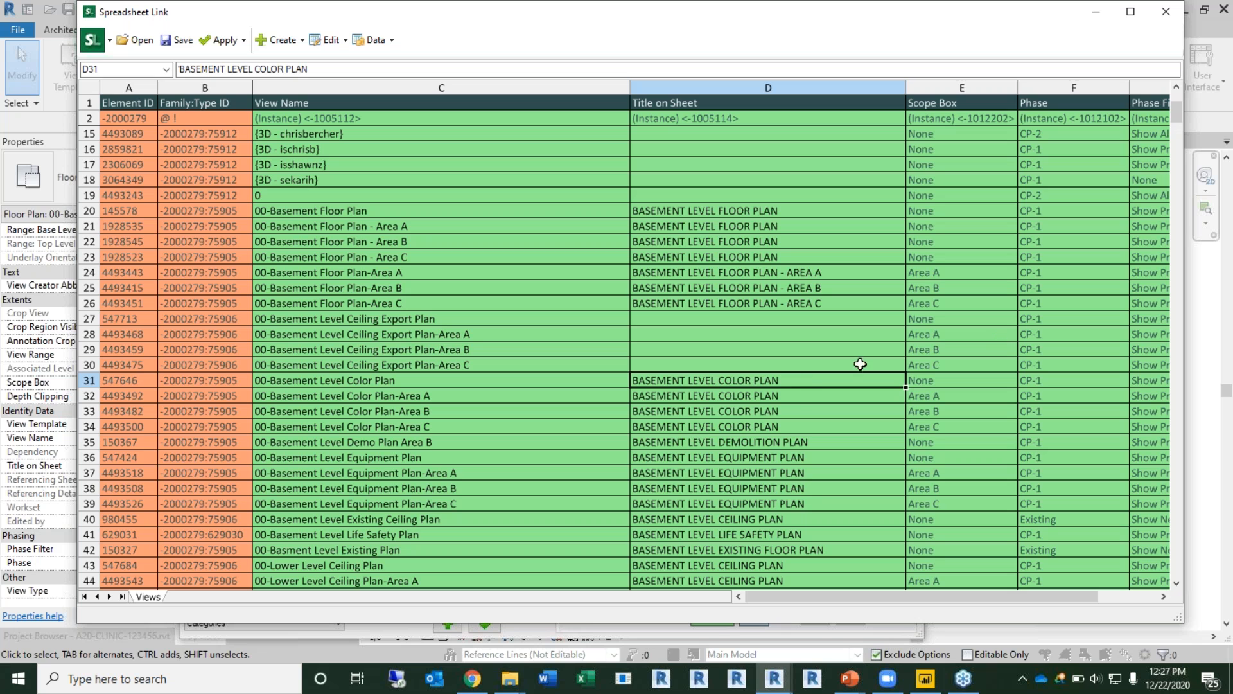
left_click(802, 400)
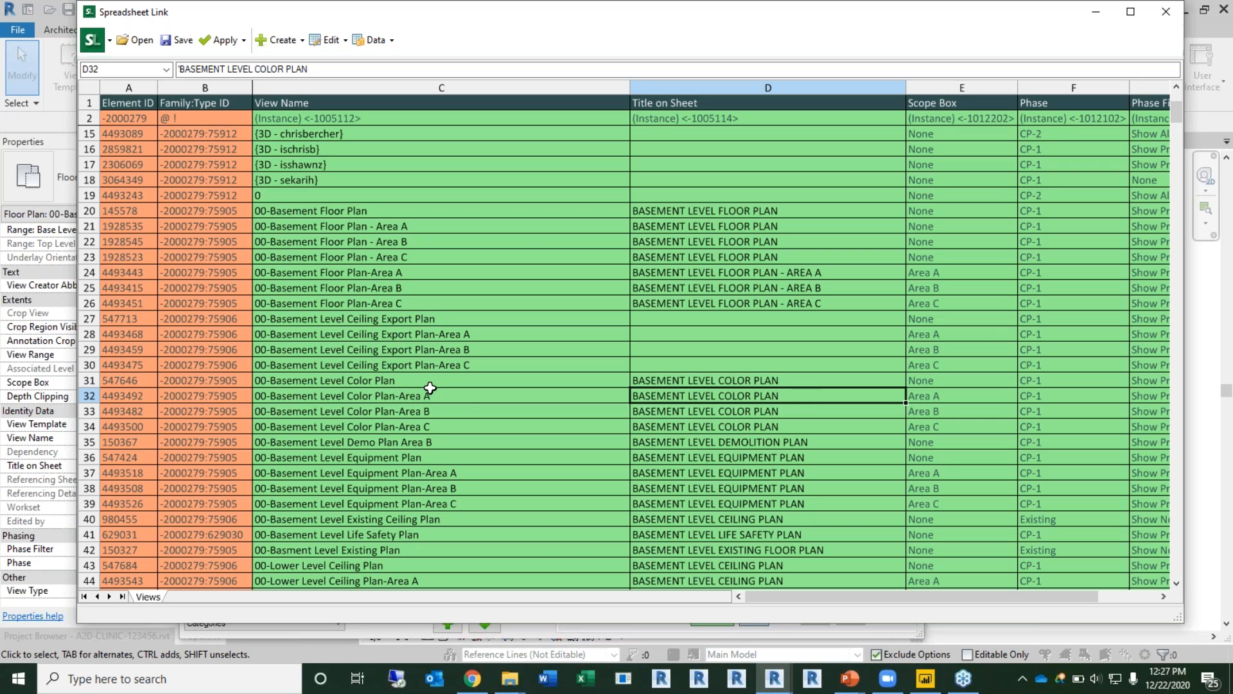
double_click(812, 395)
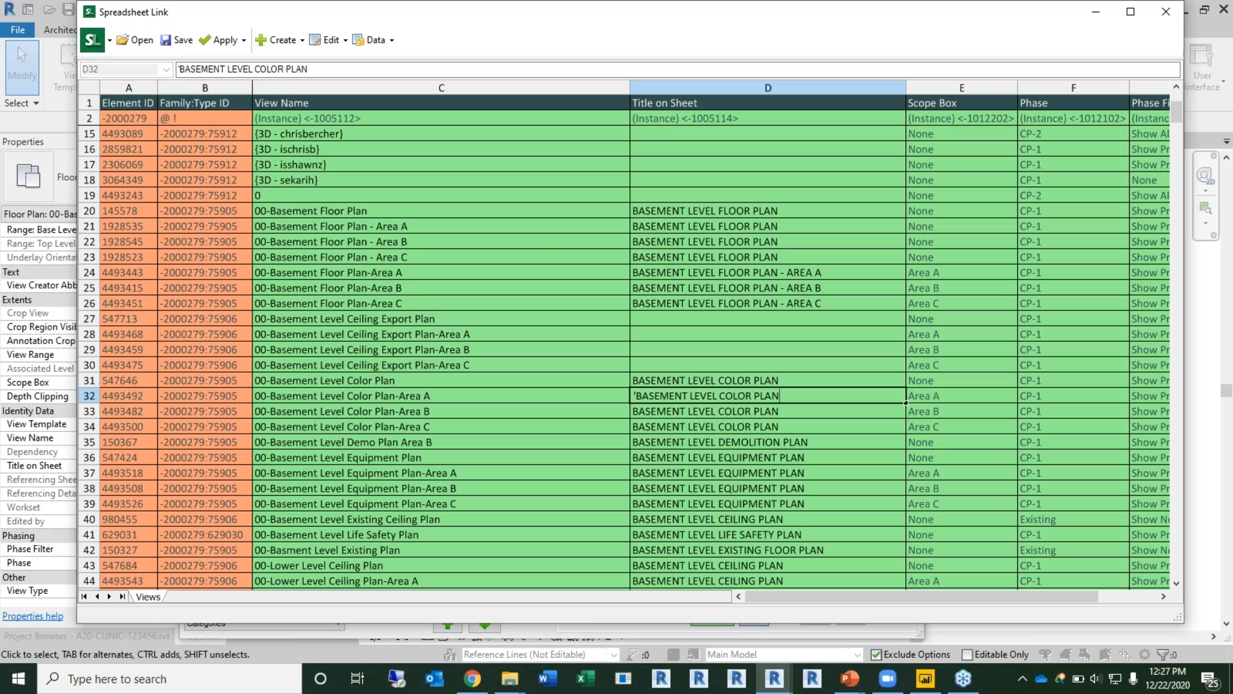
type("- AT")
type("REA AREA")
key("Return")
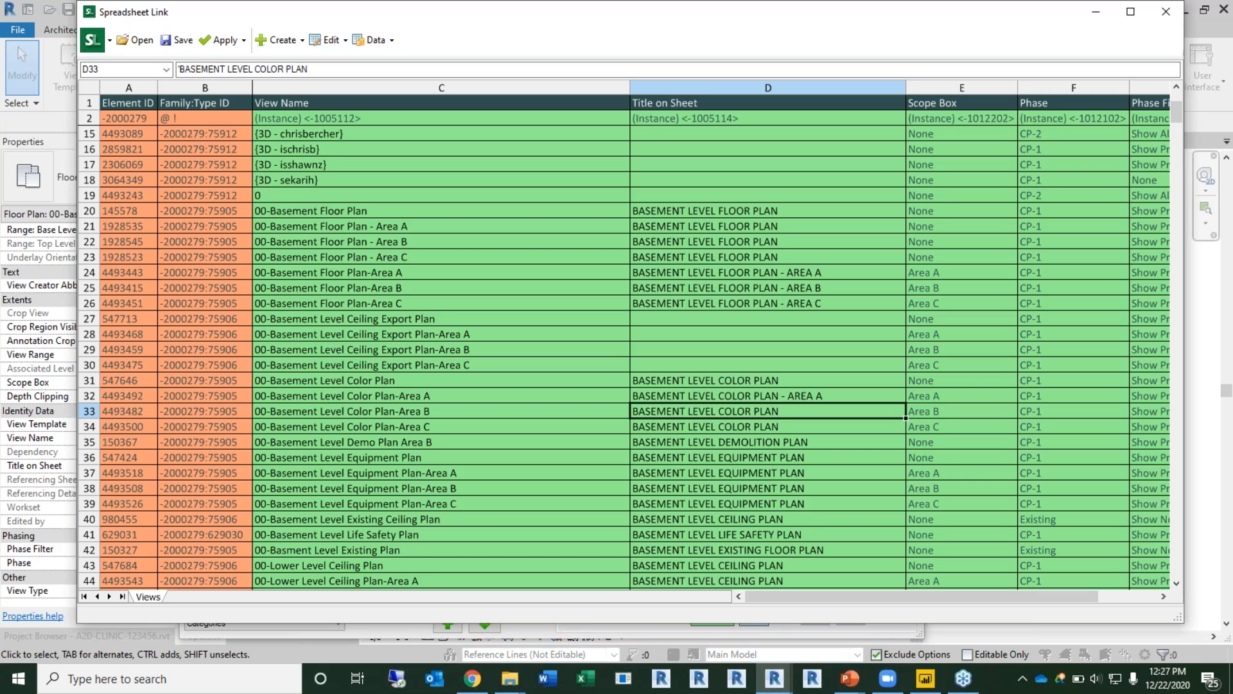
Step: Append "- AREA B" and "- AREA C" to the sheet titles of 00-Basement Level Color Plan-Area B and 00-Basement Level Color Plan-Area C respectively
key("F2")
type("- AREA B")
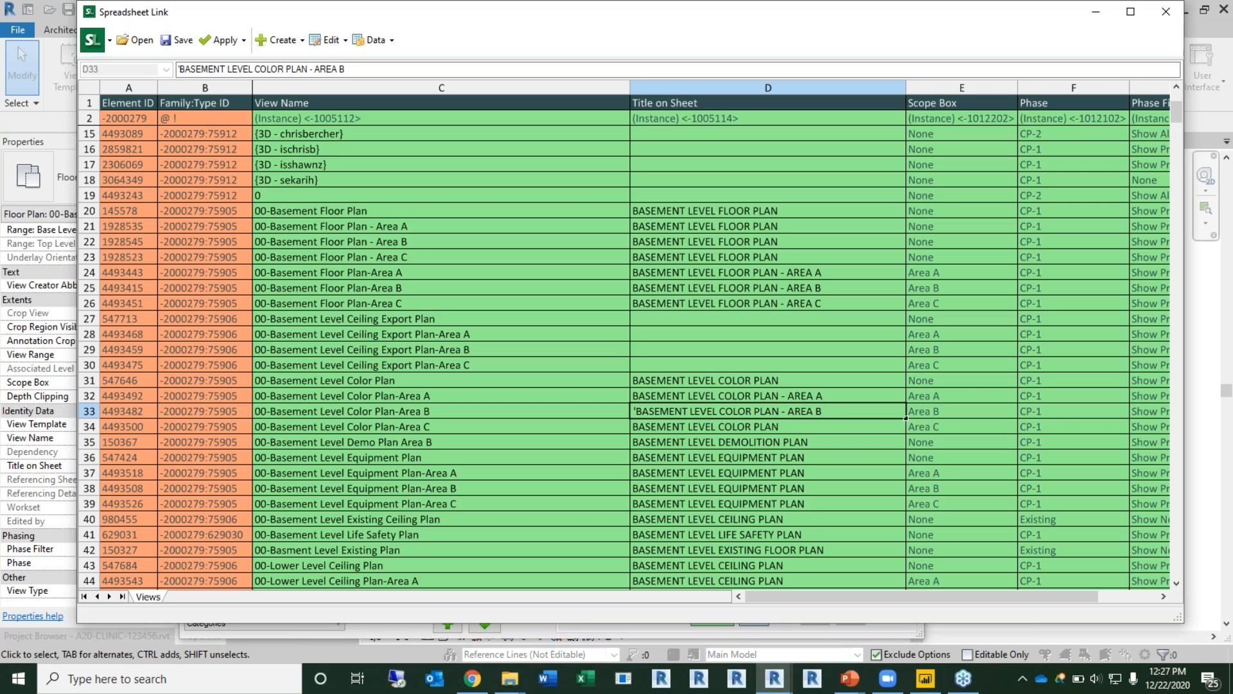
key("Return")
key("F2")
type("- AREA C")
key("Return")
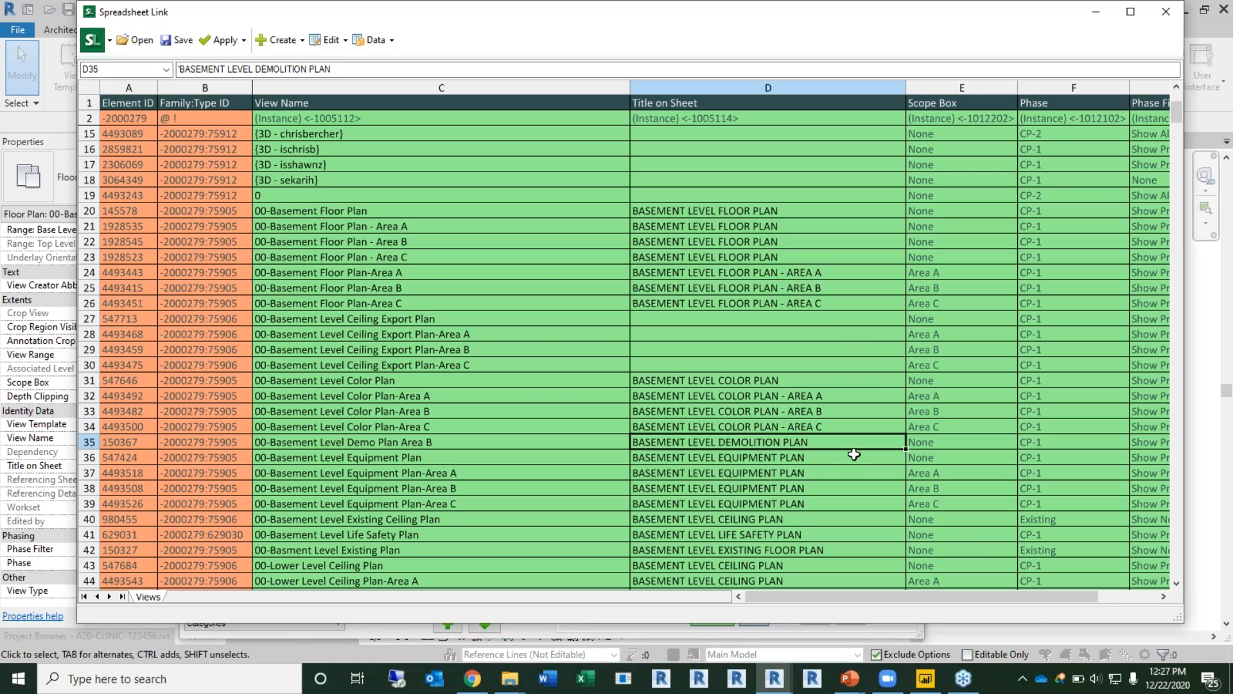
Step: Try to edit the Scope Box values of 02-Second Level Color Plan and 02-Roof Plan - Area A
scroll(868, 390, "up", 1)
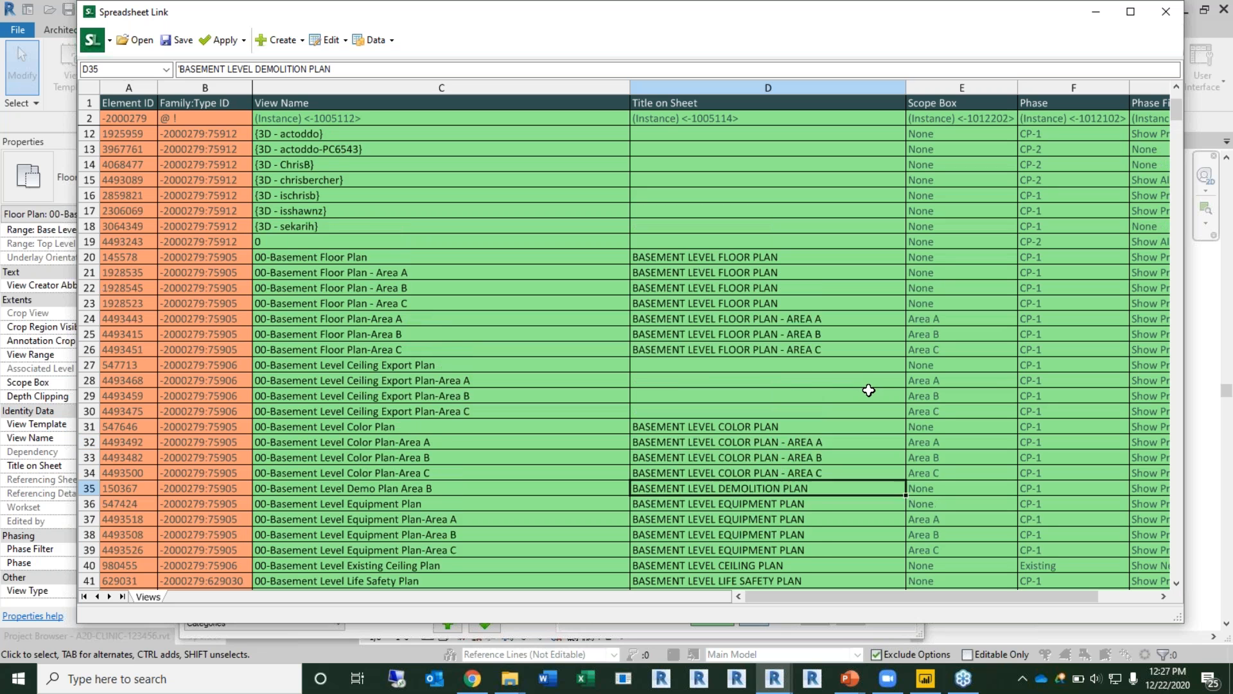
scroll(868, 390, "up", 1)
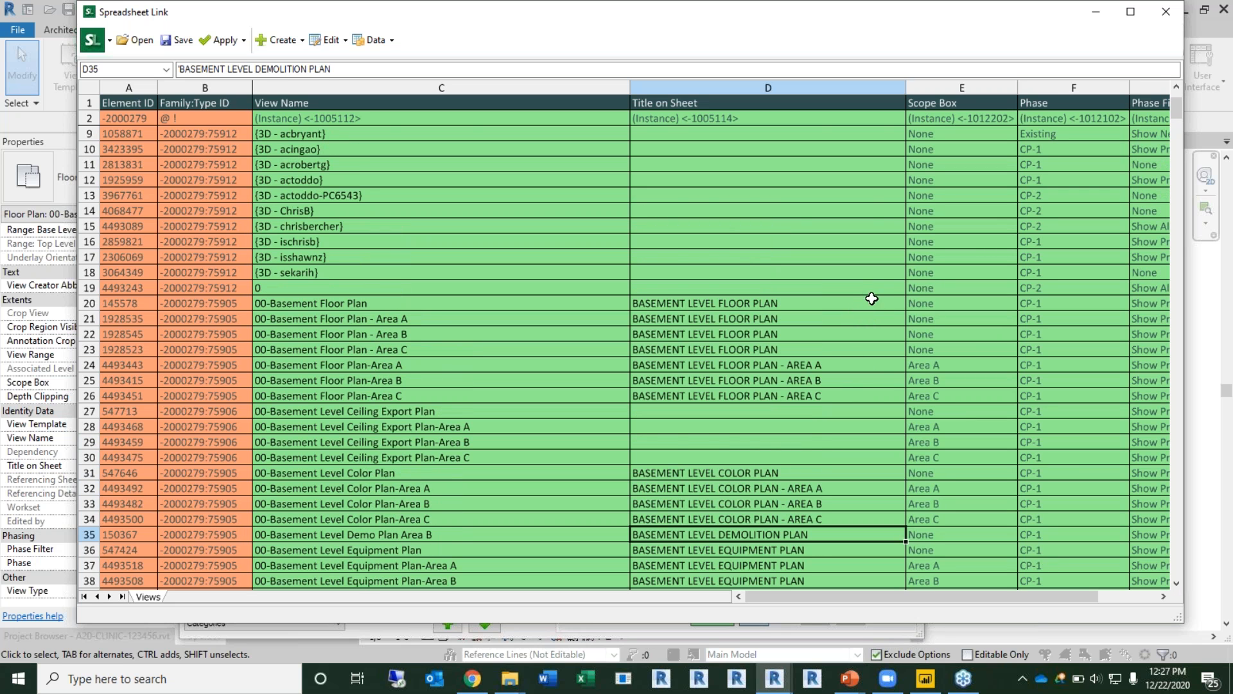
scroll(872, 299, "down", 6)
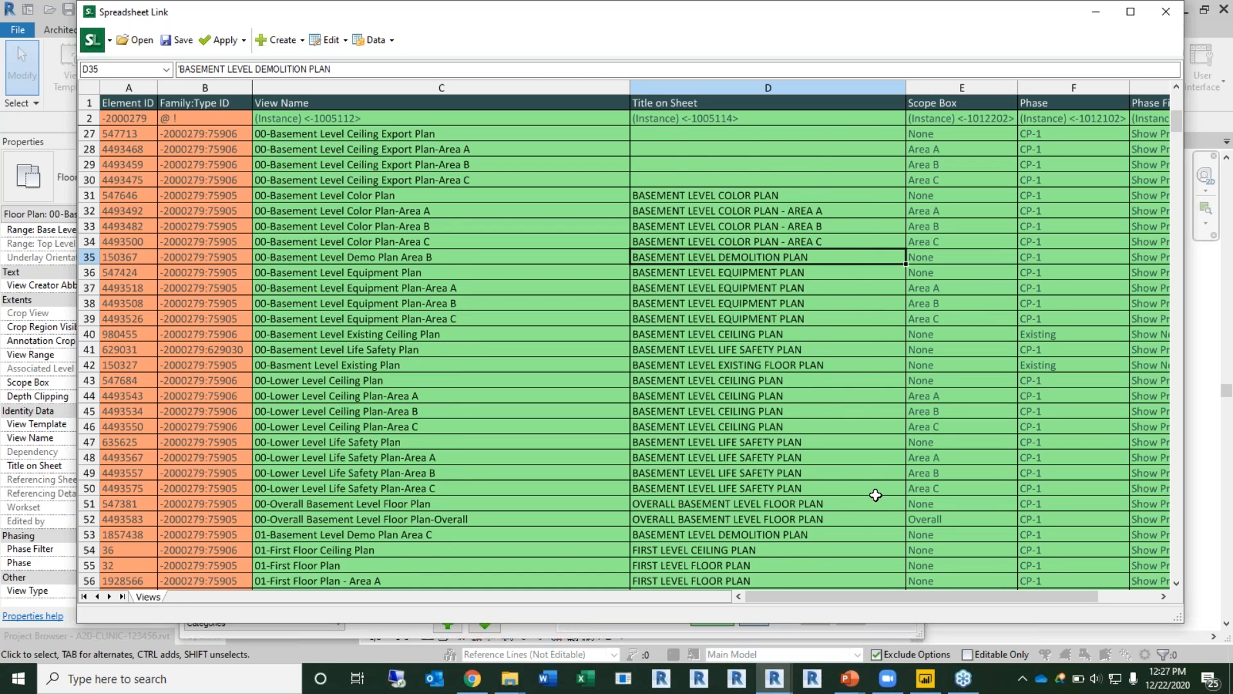
scroll(877, 494, "down", 2)
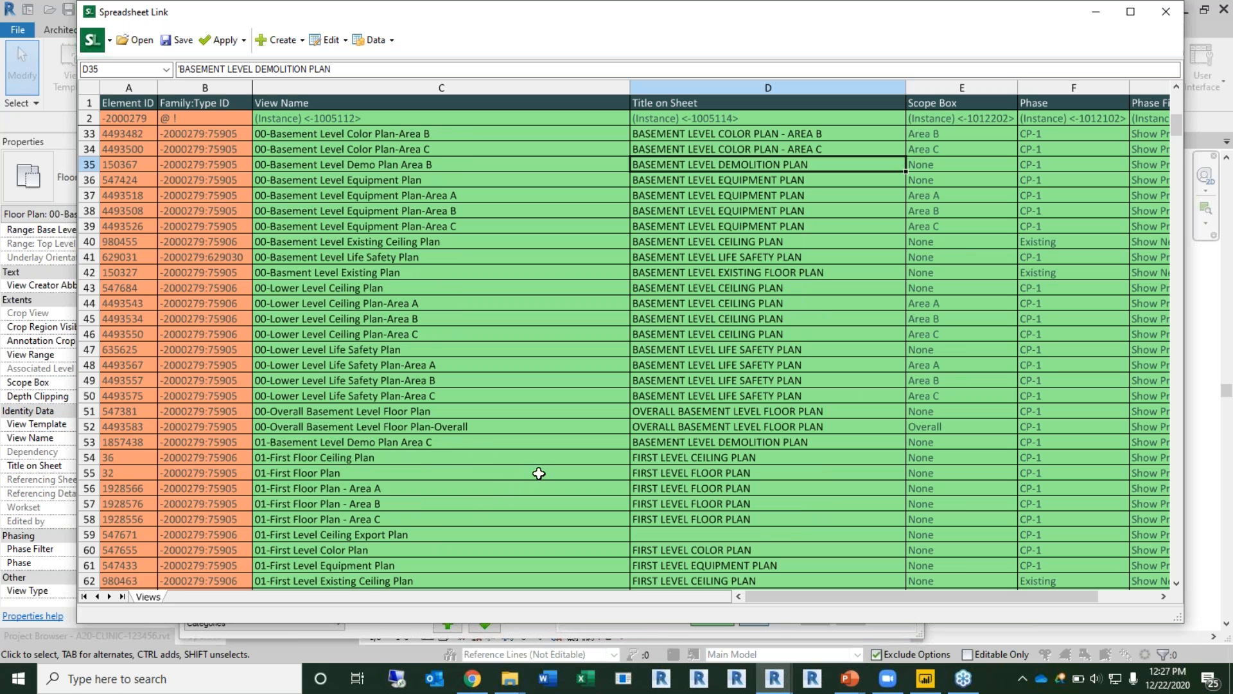
scroll(585, 462, "down", 1)
scroll(584, 462, "down", 7)
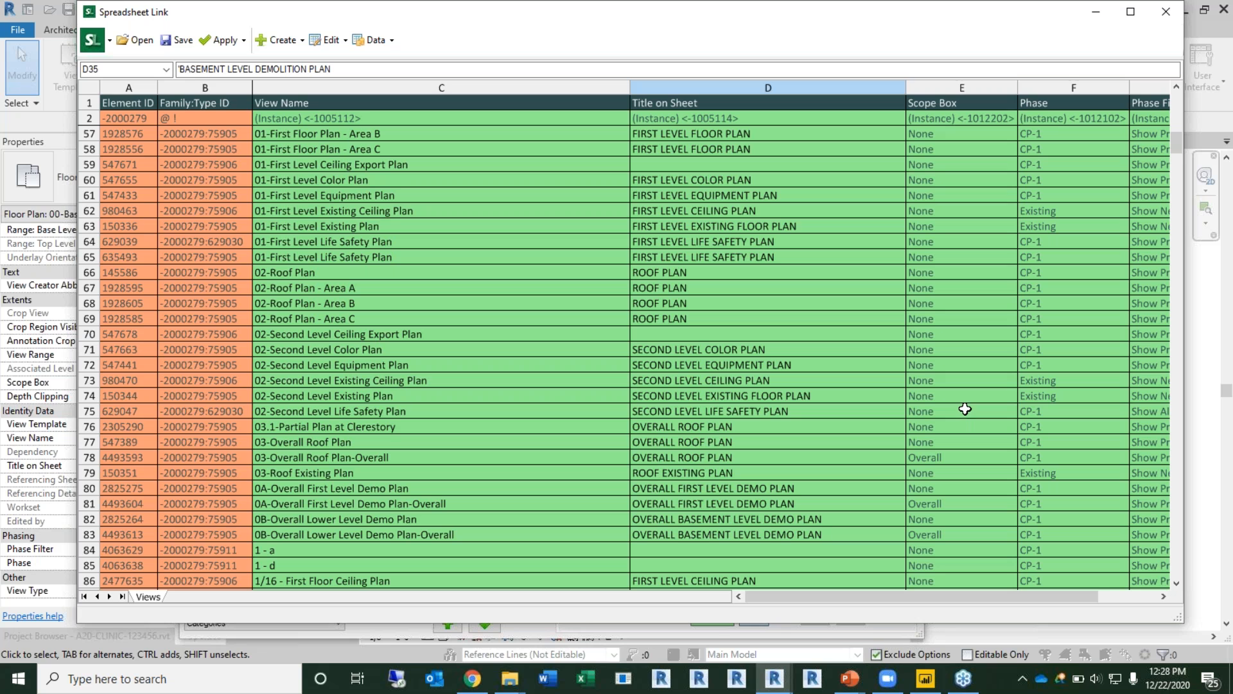
left_click(973, 350)
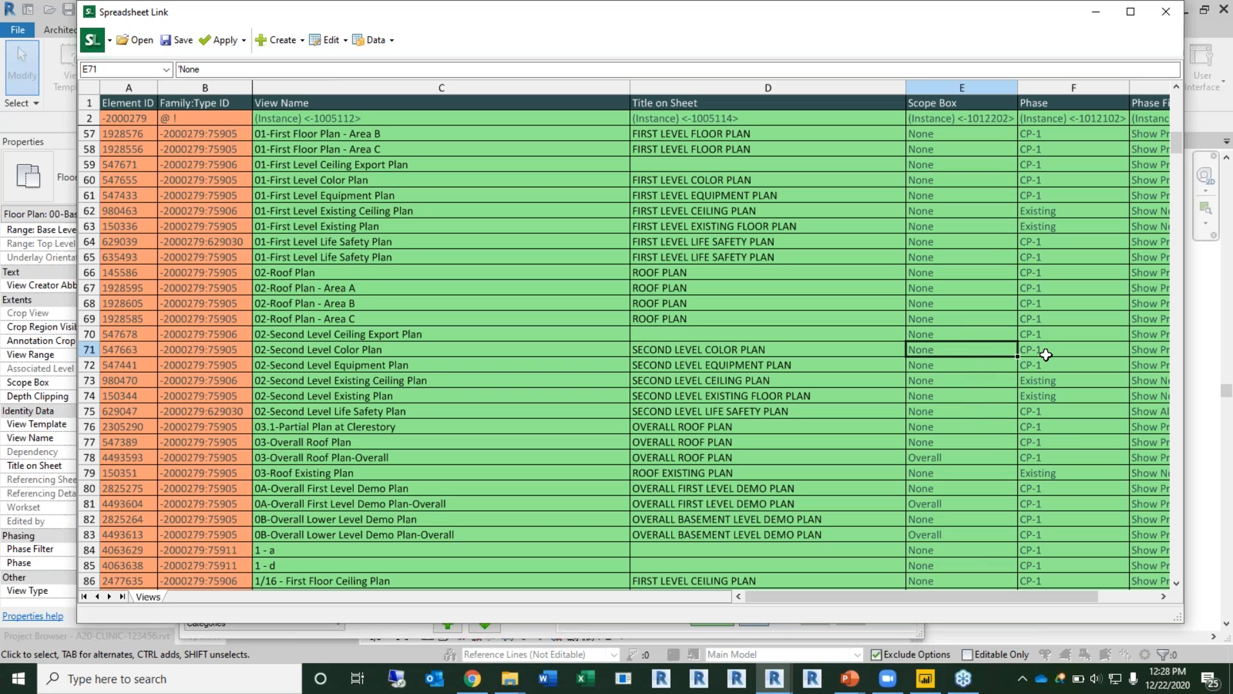
double_click(983, 352)
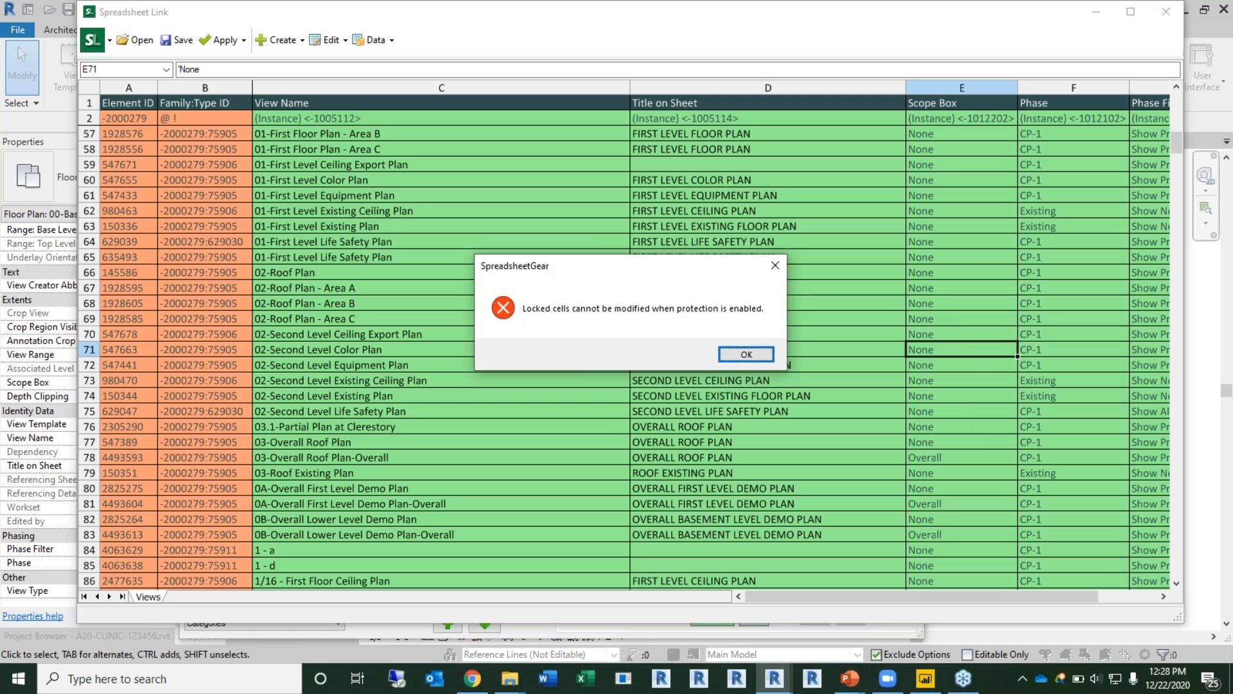
left_click(749, 357)
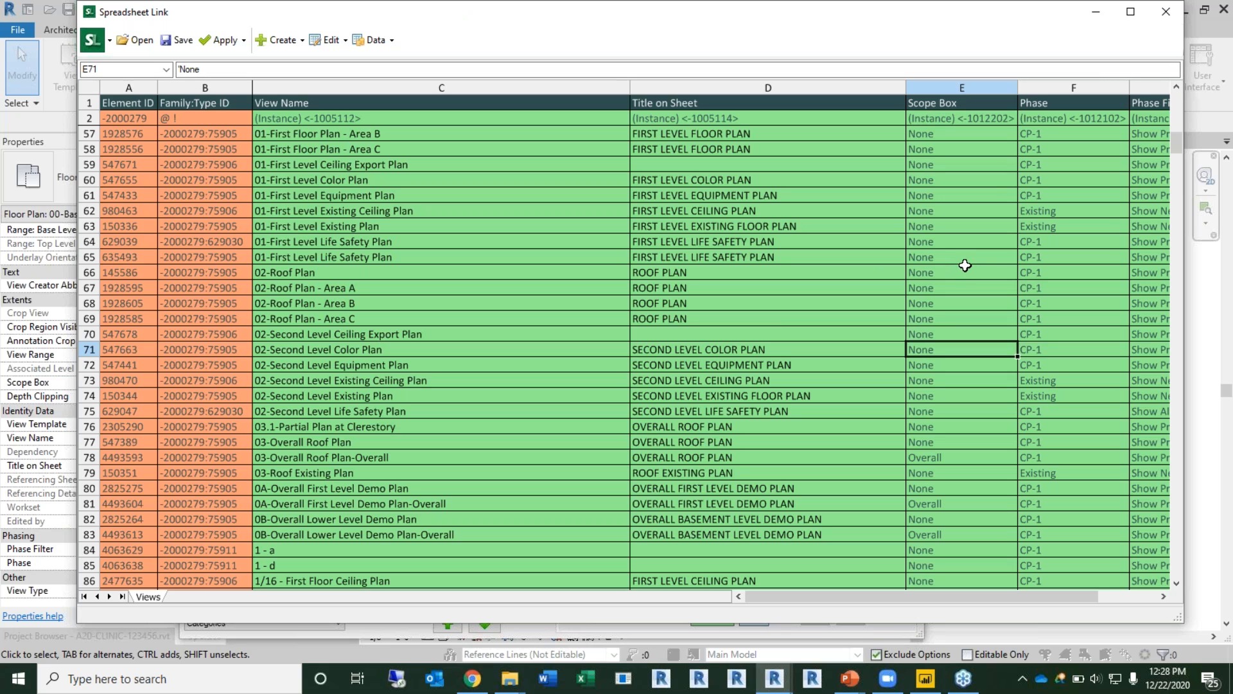
left_click(955, 284)
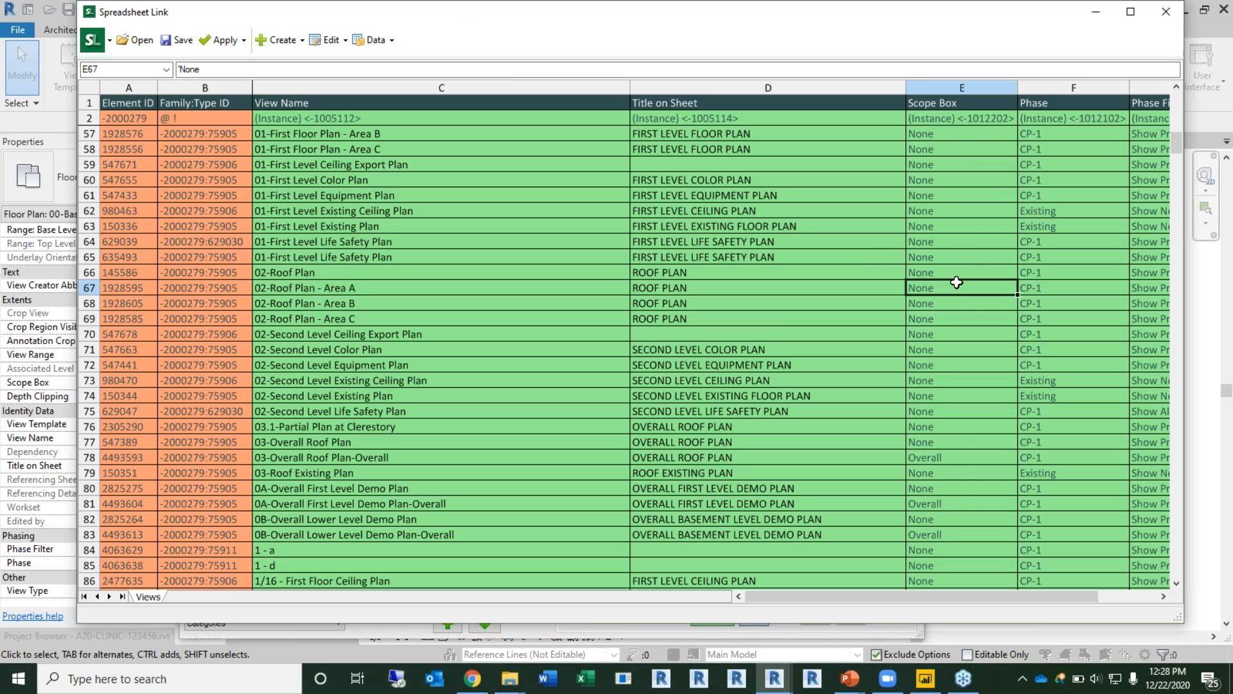
double_click(956, 282)
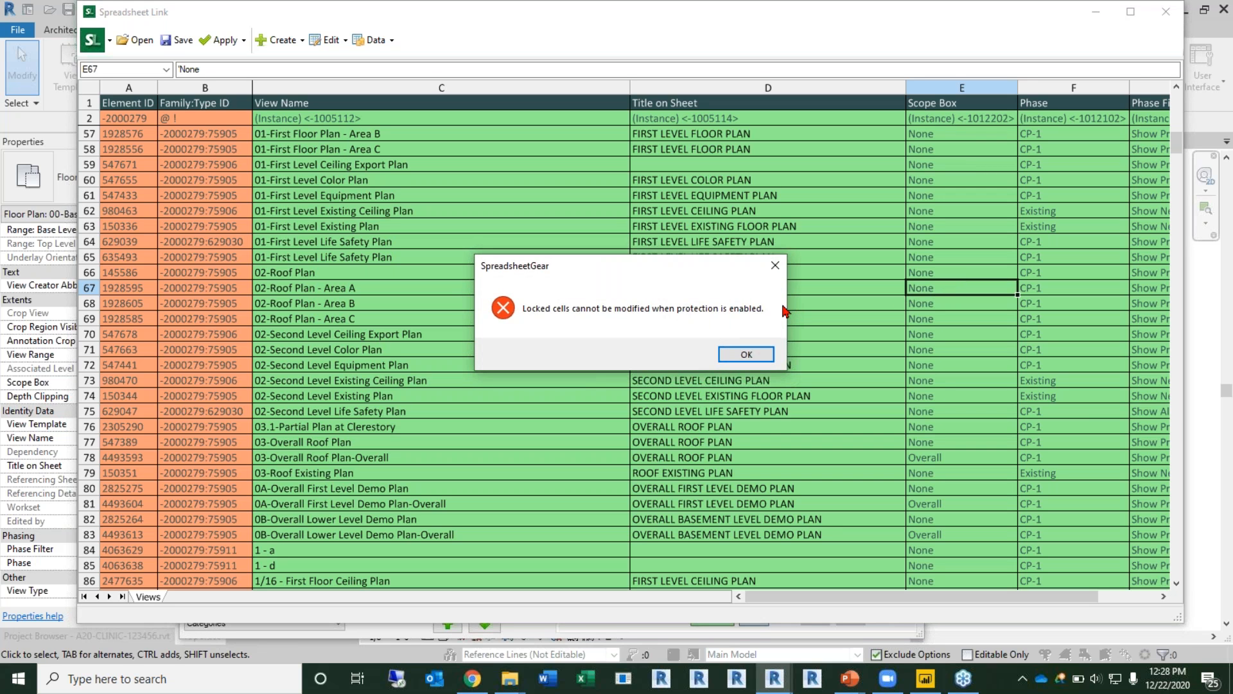
left_click(756, 355)
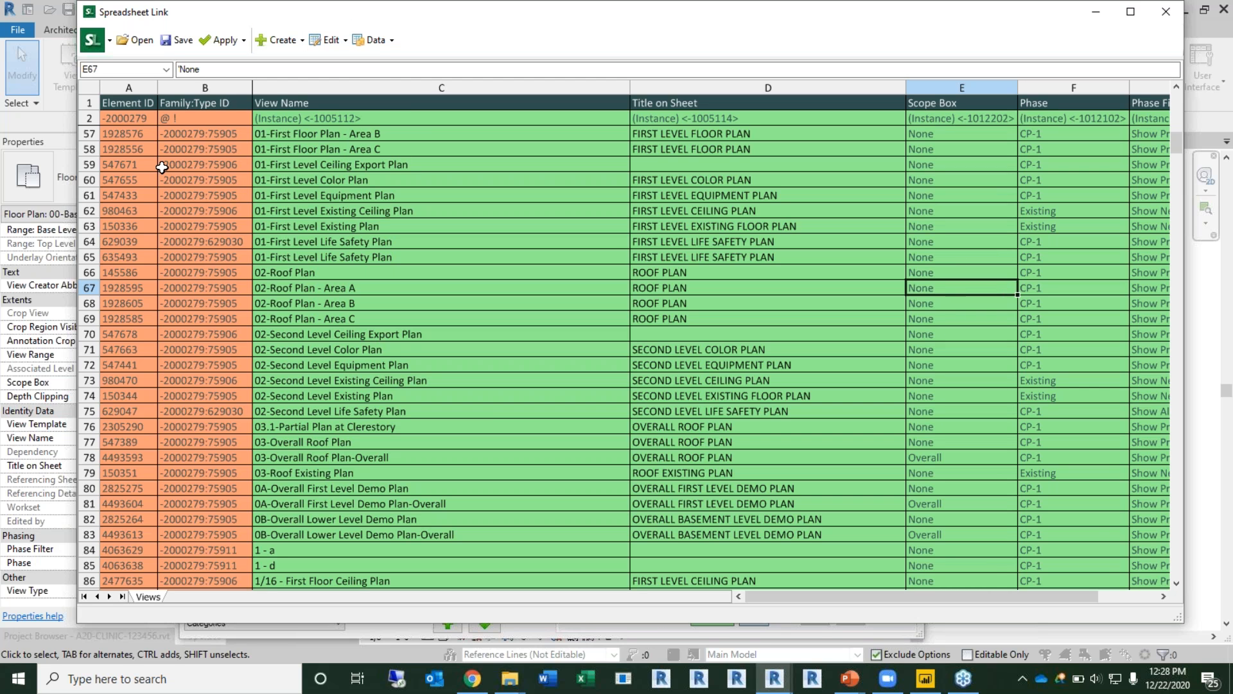
Step: Unprotect the Views worksheet using the prefilled password
left_click(377, 41)
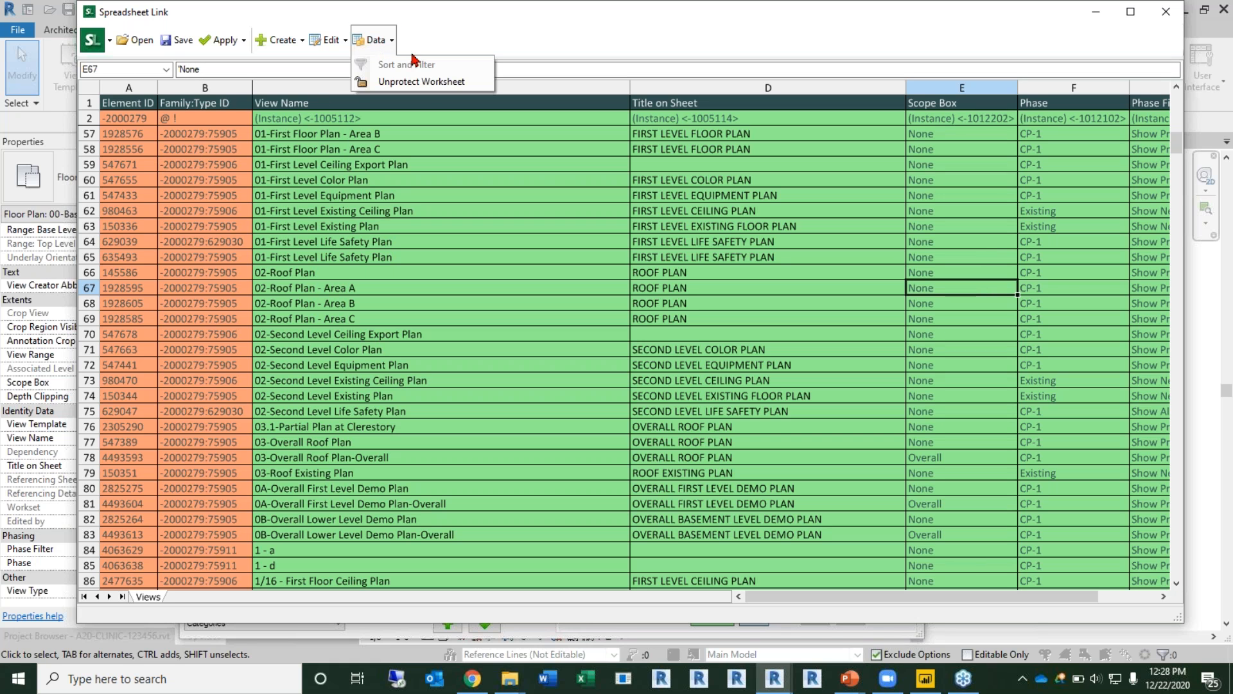
left_click(429, 82)
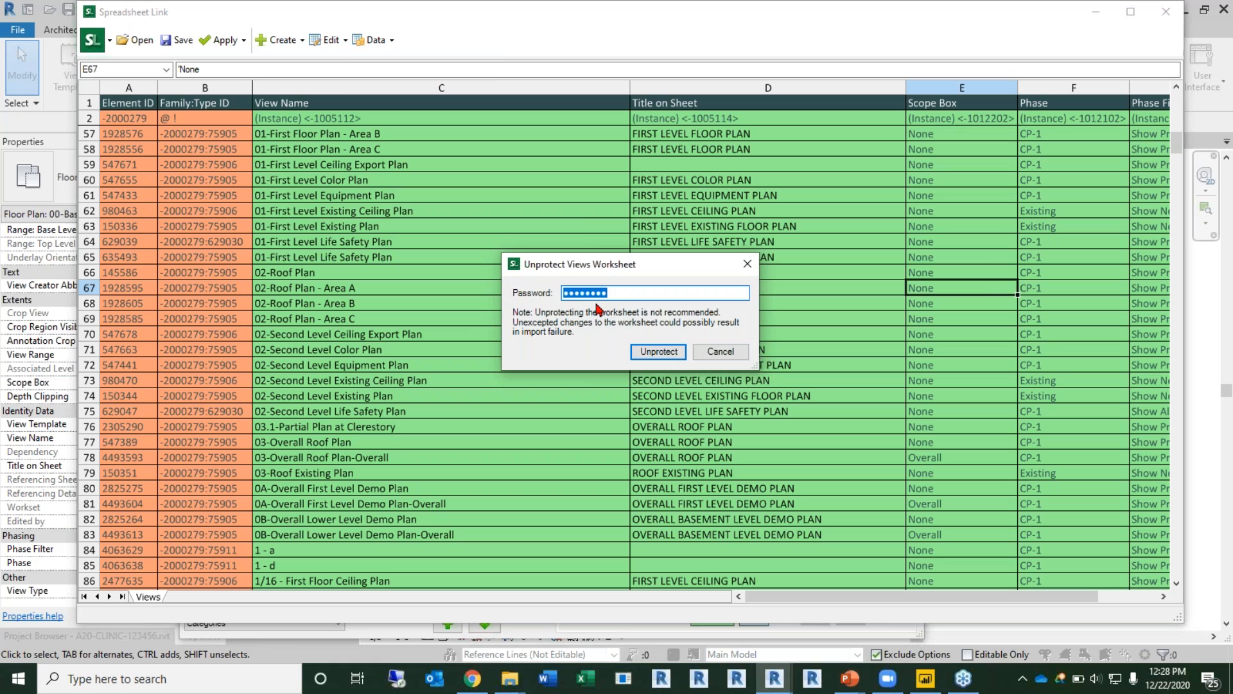
left_click(658, 352)
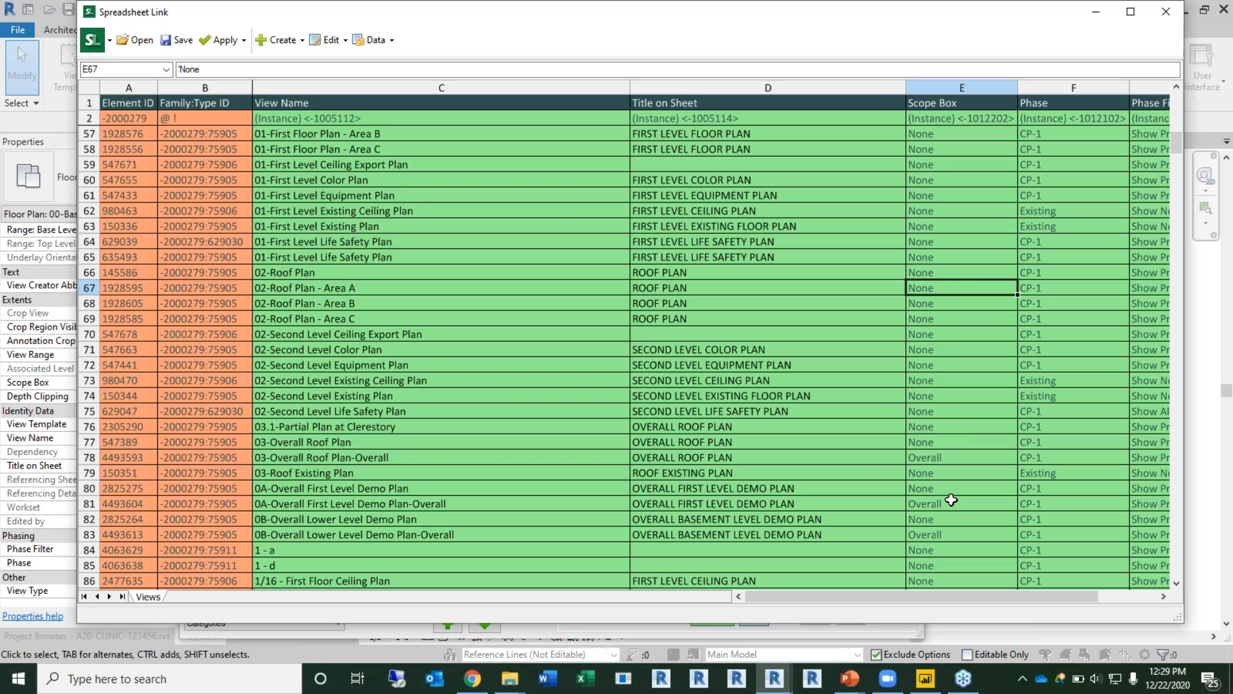
Step: Set the Scope Box of 03-Overall Roof Plan to "Overall"
left_click(967, 439)
type("oVER")
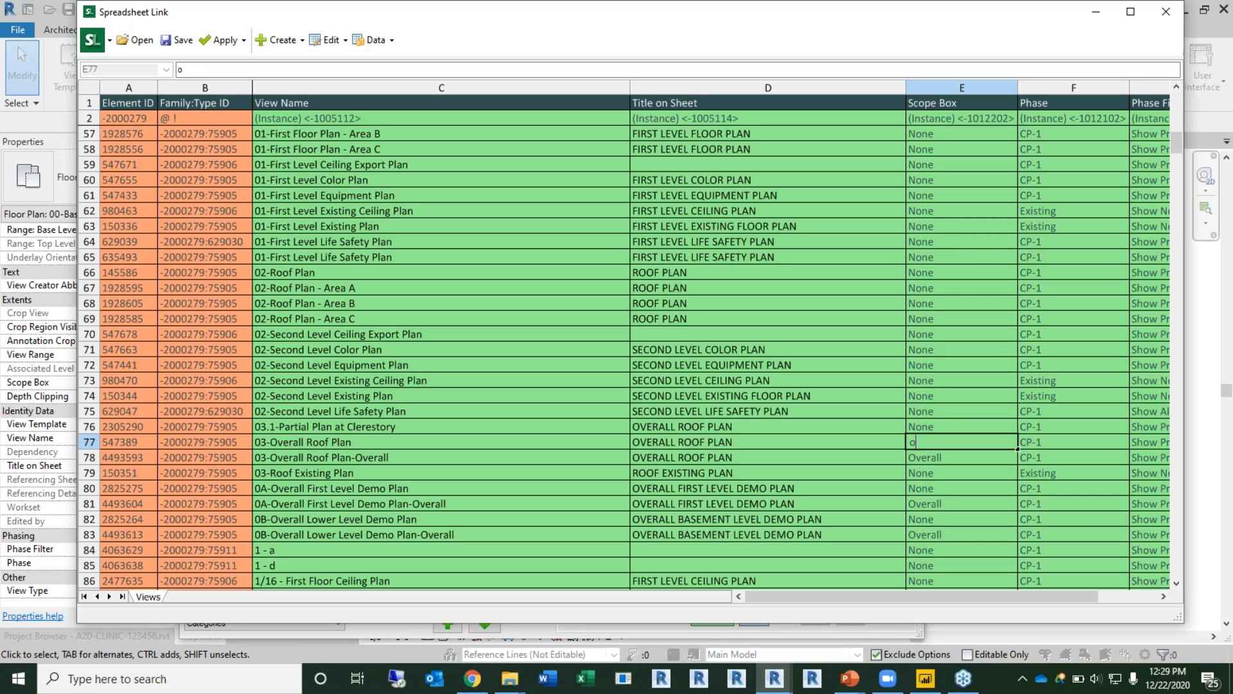
key("BackSpace")
key("BackSpace")
key("BackSpace")
key("BackSpace")
type("Overall")
Step: Set the Scope Box of the 02-Second Level Color, Equipment and Existing Ceiling Plans to "Overall"
left_click(965, 355)
type("Overall")
key("Return")
type("Over")
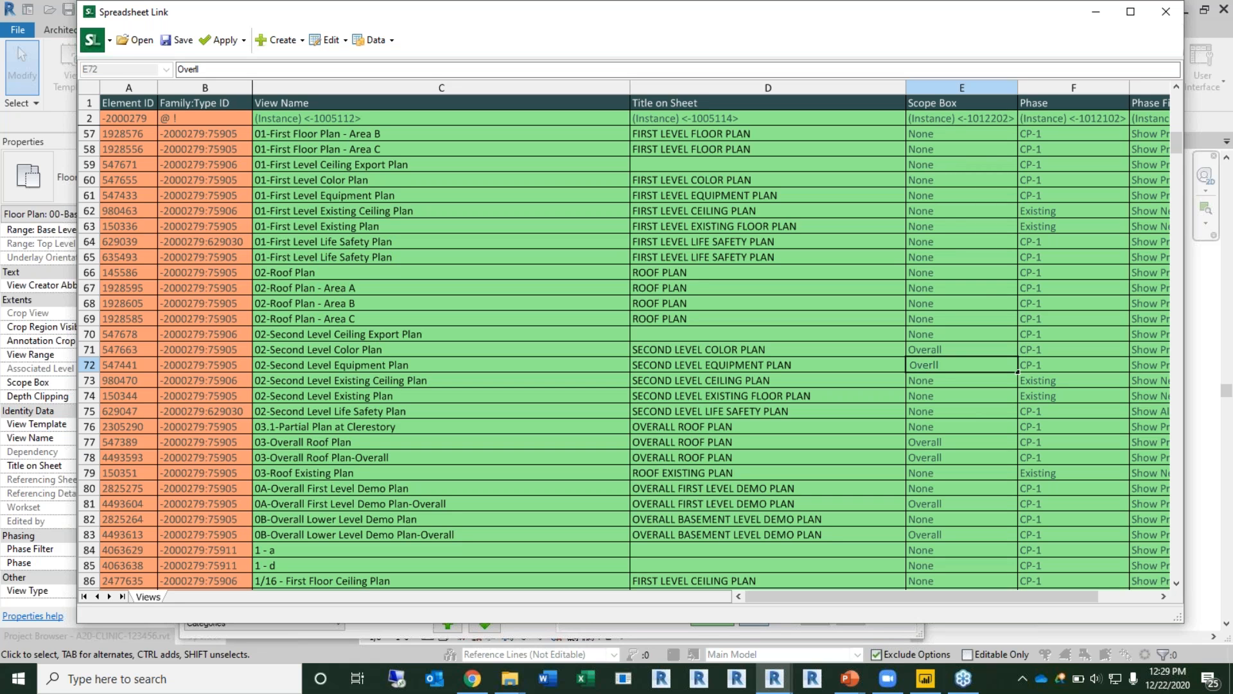
type("all")
key("Return")
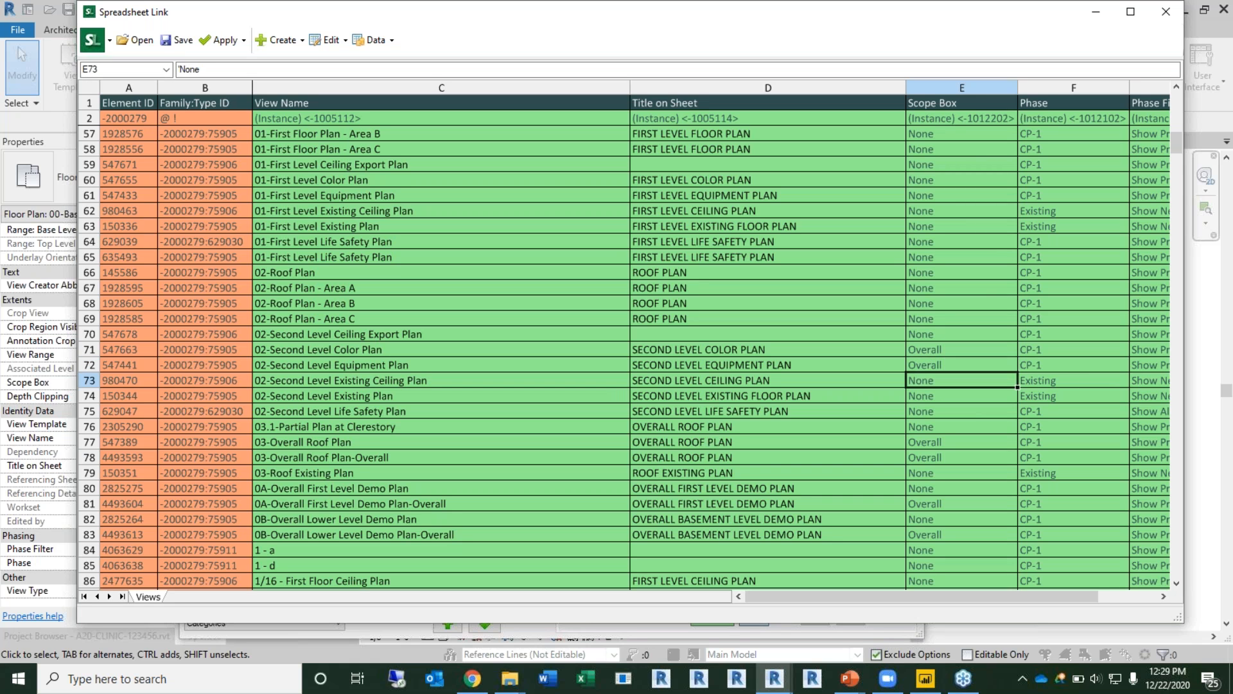
type("Overall")
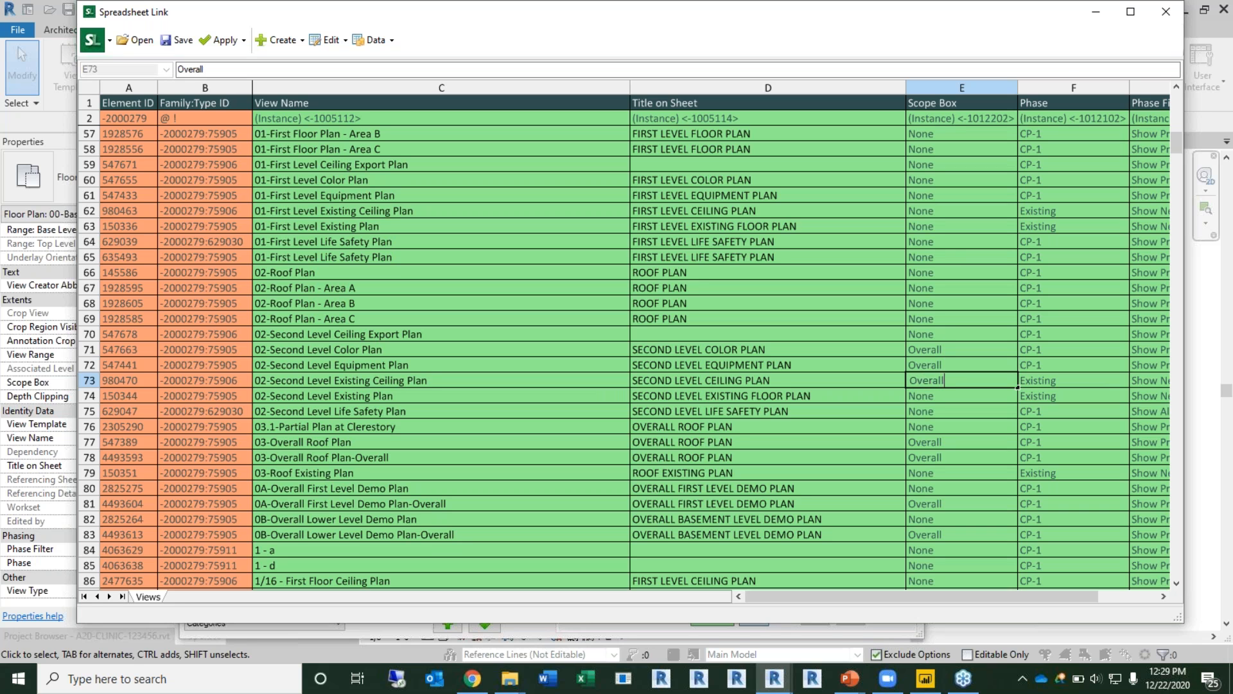
left_click(778, 395)
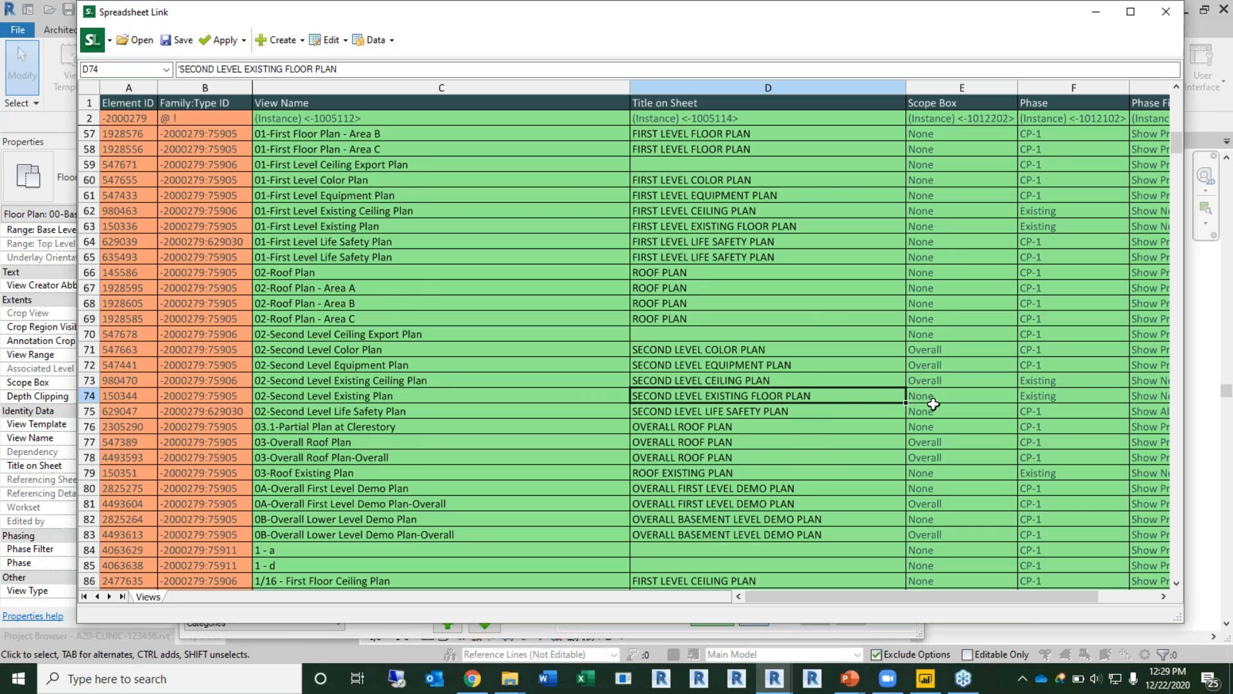
Step: Examine the Phase, Phase Filter and View Template values of the listed views, back up to the first rows
scroll(876, 405, "down", 1)
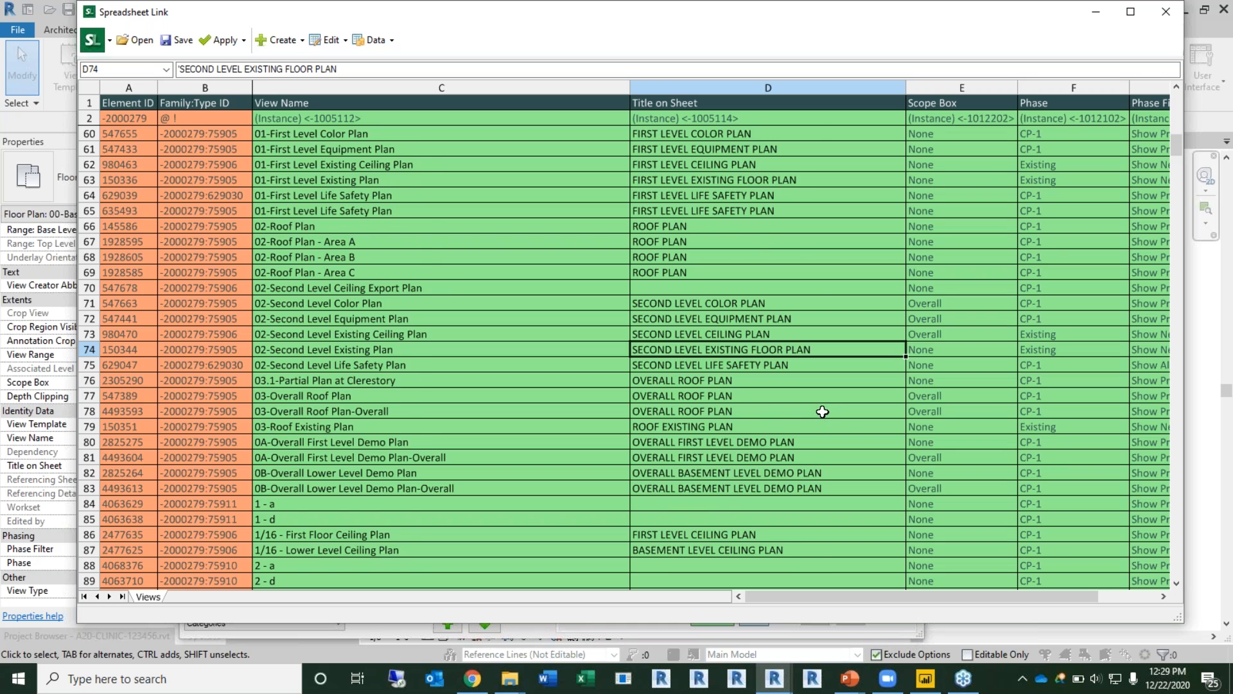
scroll(820, 413, "up", 6)
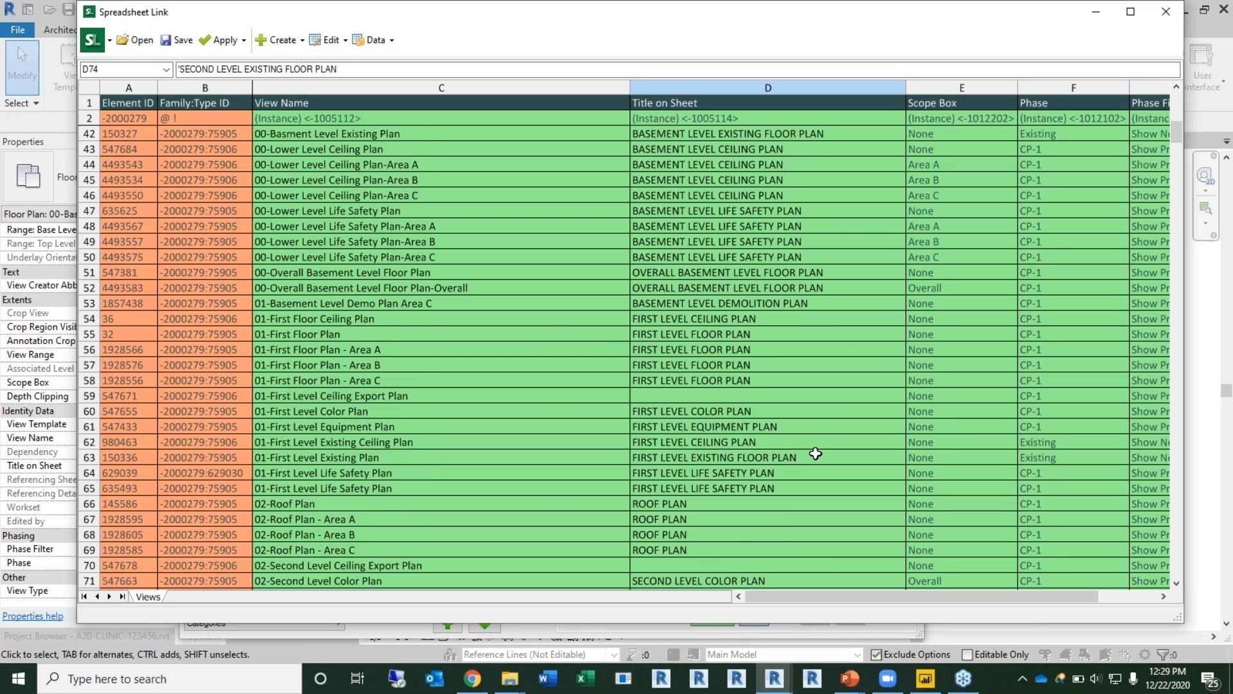
left_click_drag(870, 598, 915, 600)
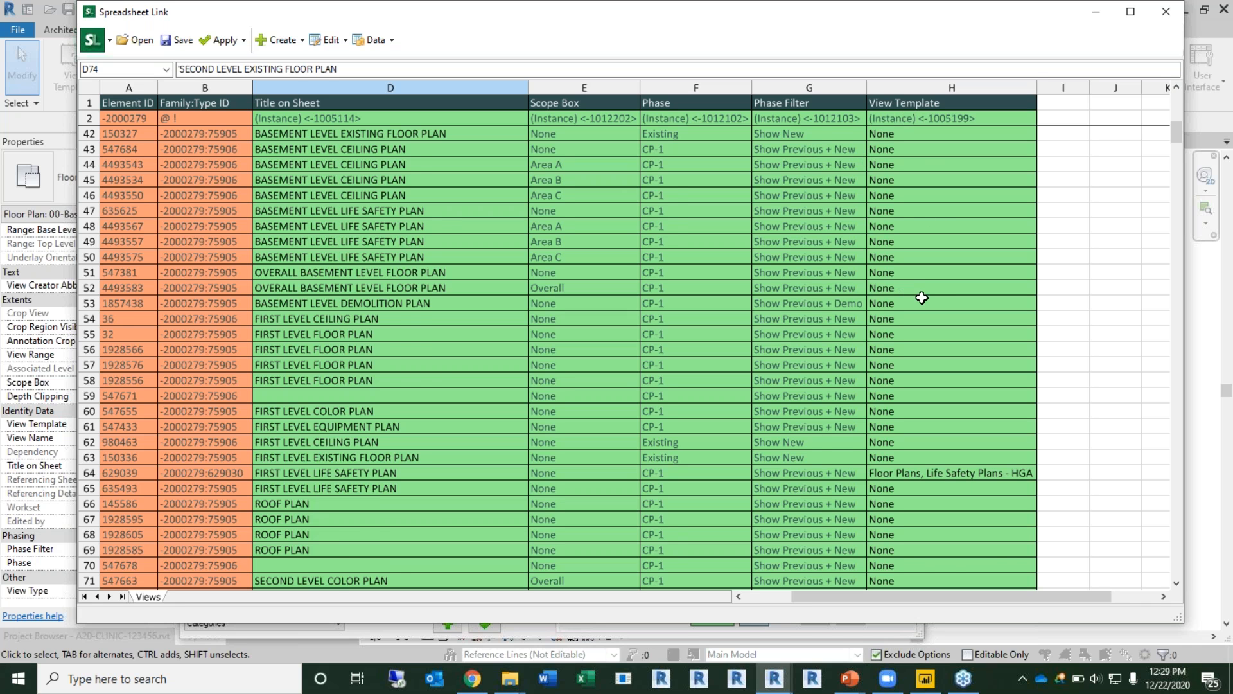
scroll(922, 297, "up", 2)
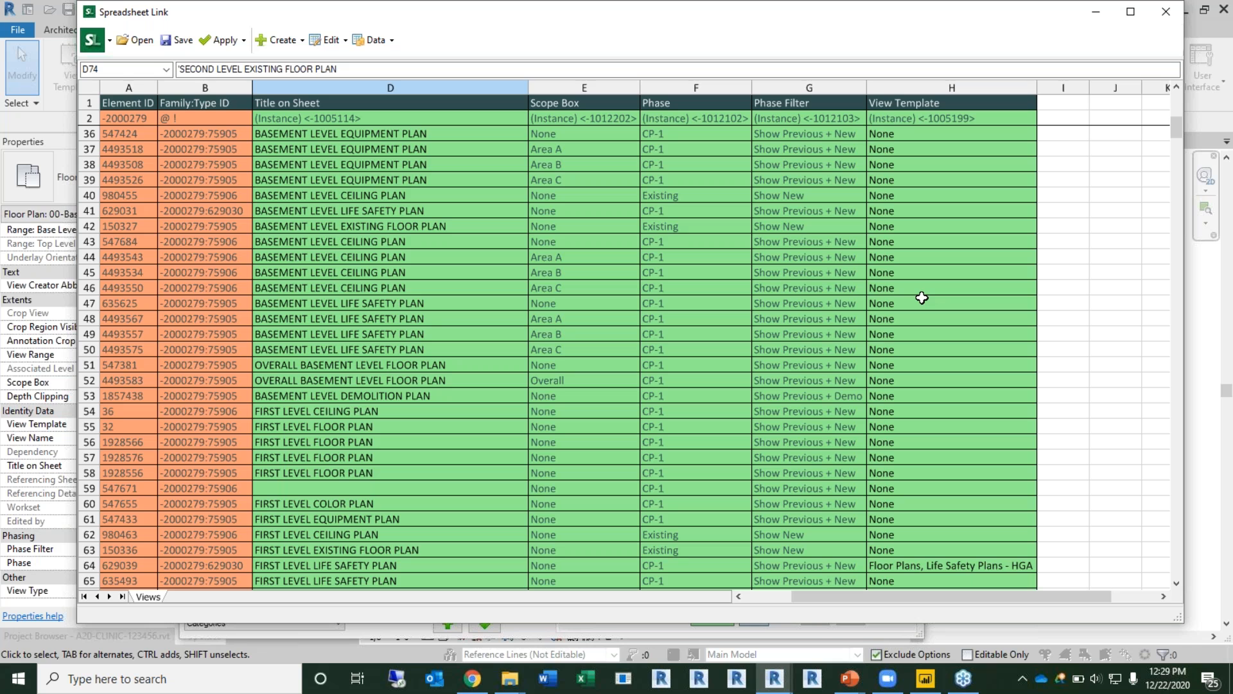
left_click(921, 297)
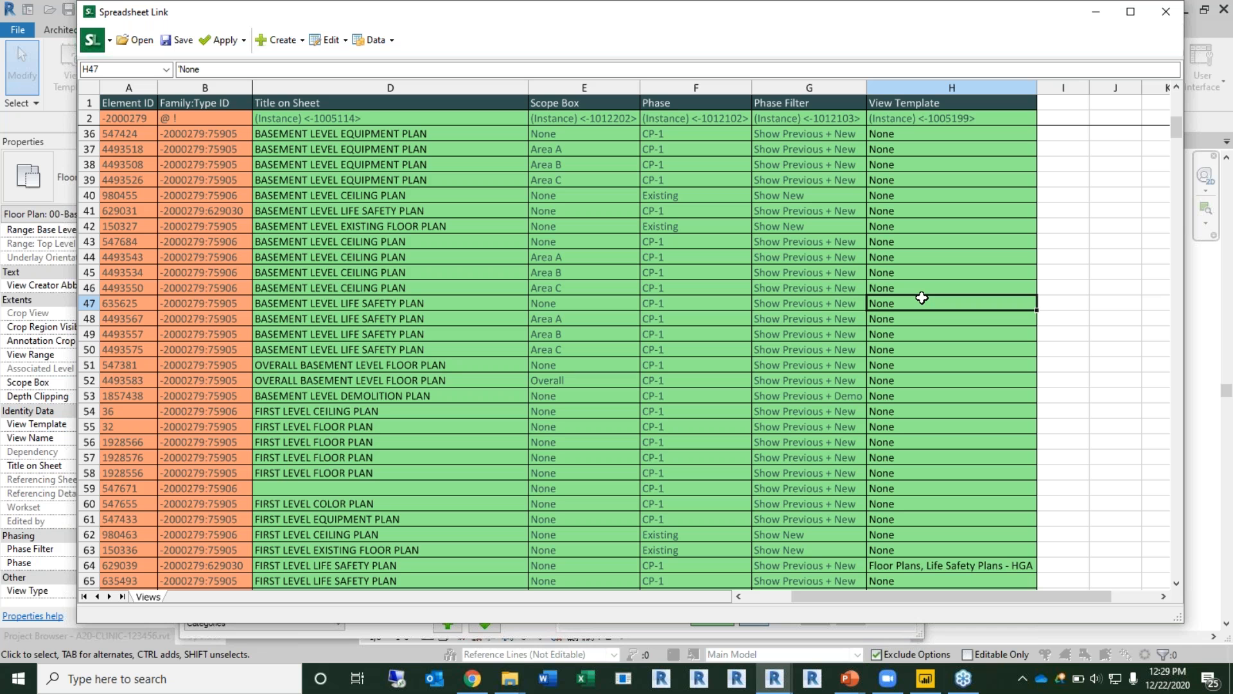
scroll(919, 449, "down", 1)
scroll(919, 449, "up", 7)
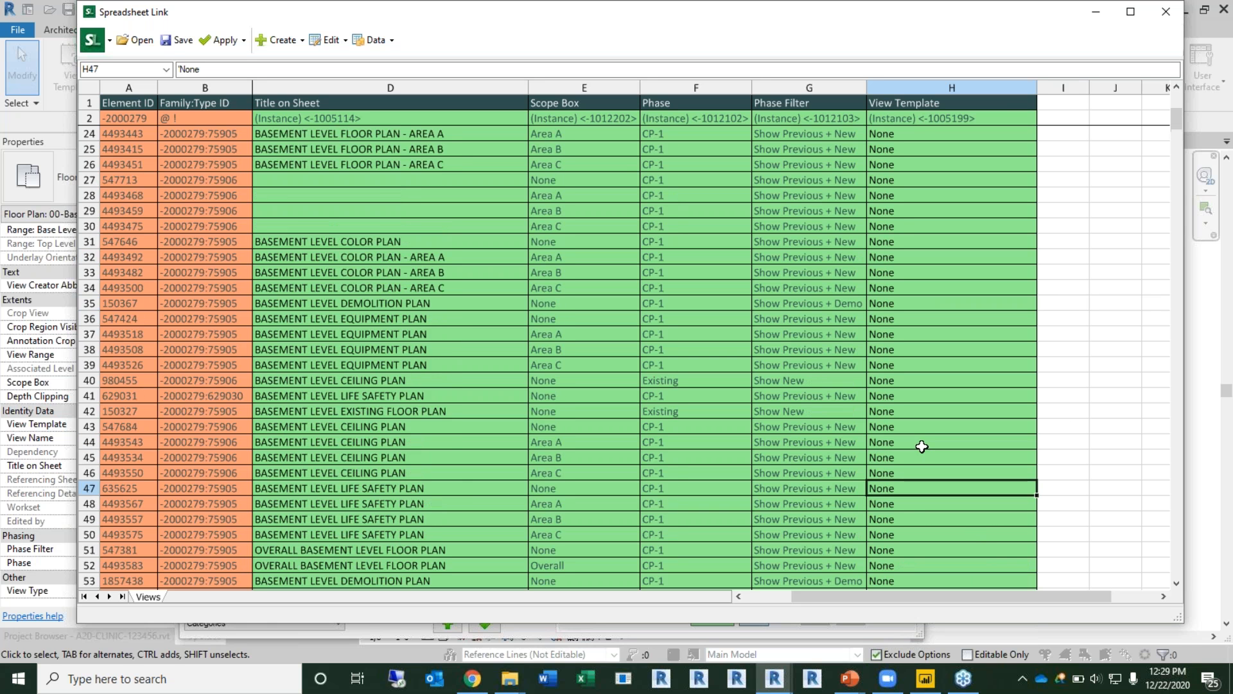
scroll(924, 437, "up", 5)
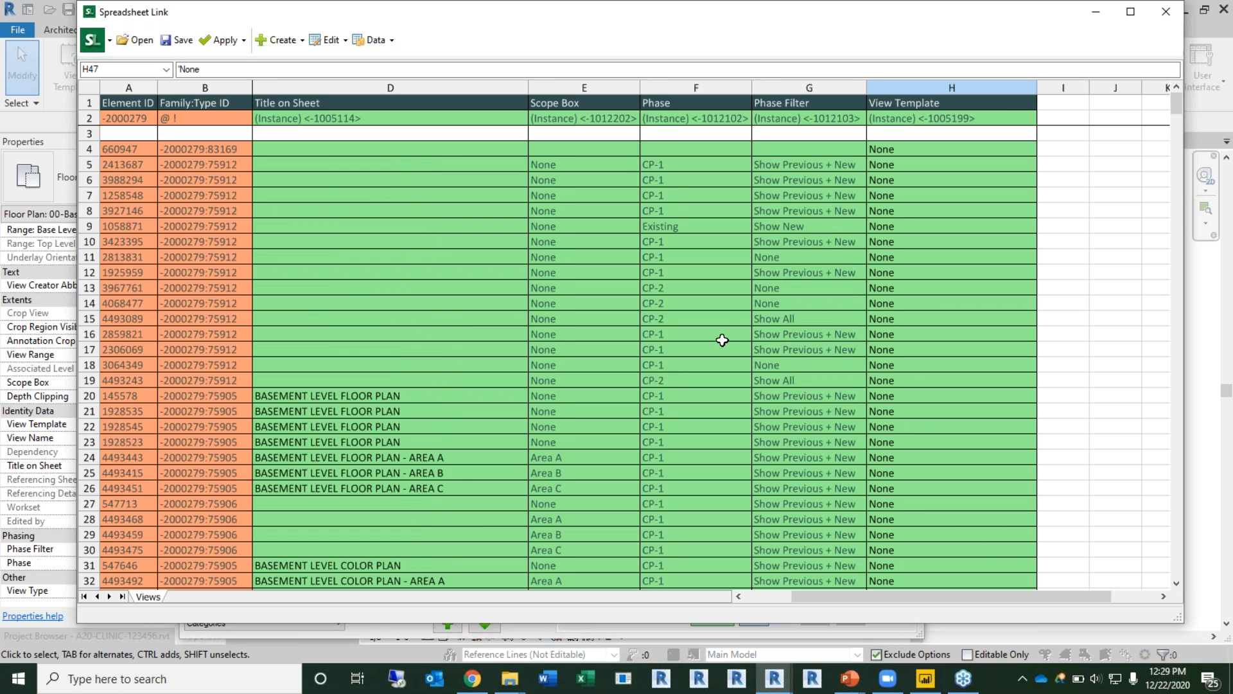
left_click(954, 178)
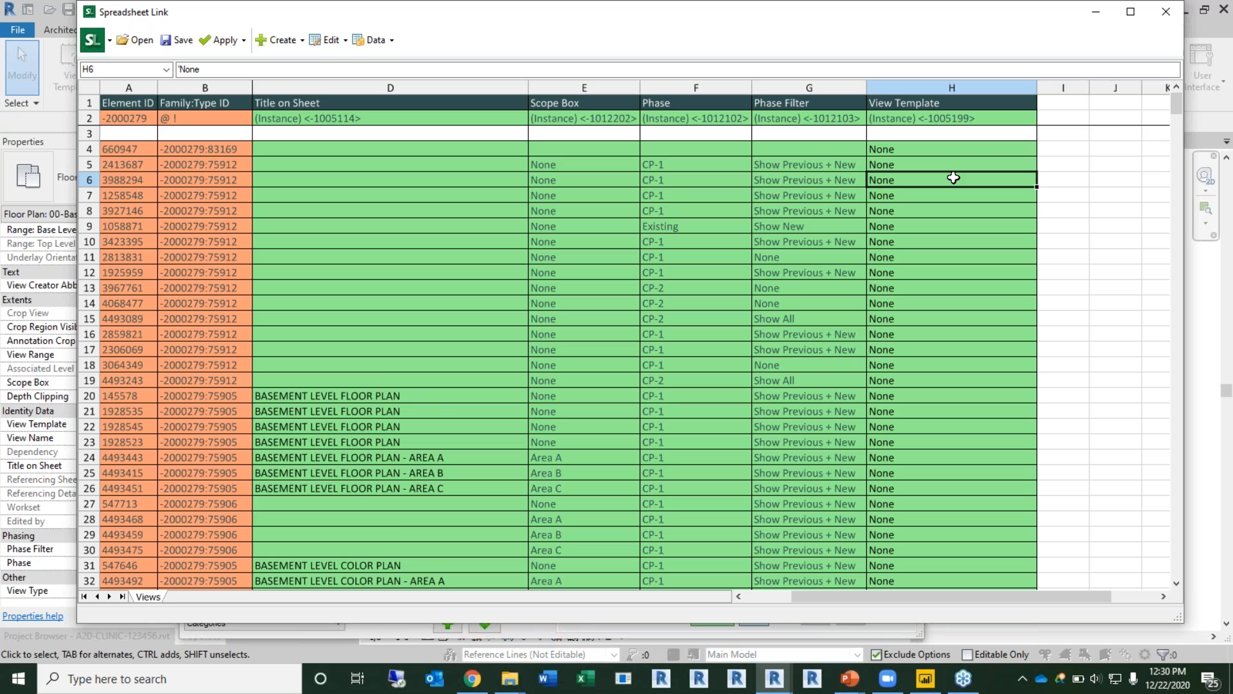
Step: Apply the values of the active Views worksheet to the Revit project
scroll(938, 237, "down", 1)
scroll(936, 241, "up", 1)
left_click_drag(804, 597, 792, 601)
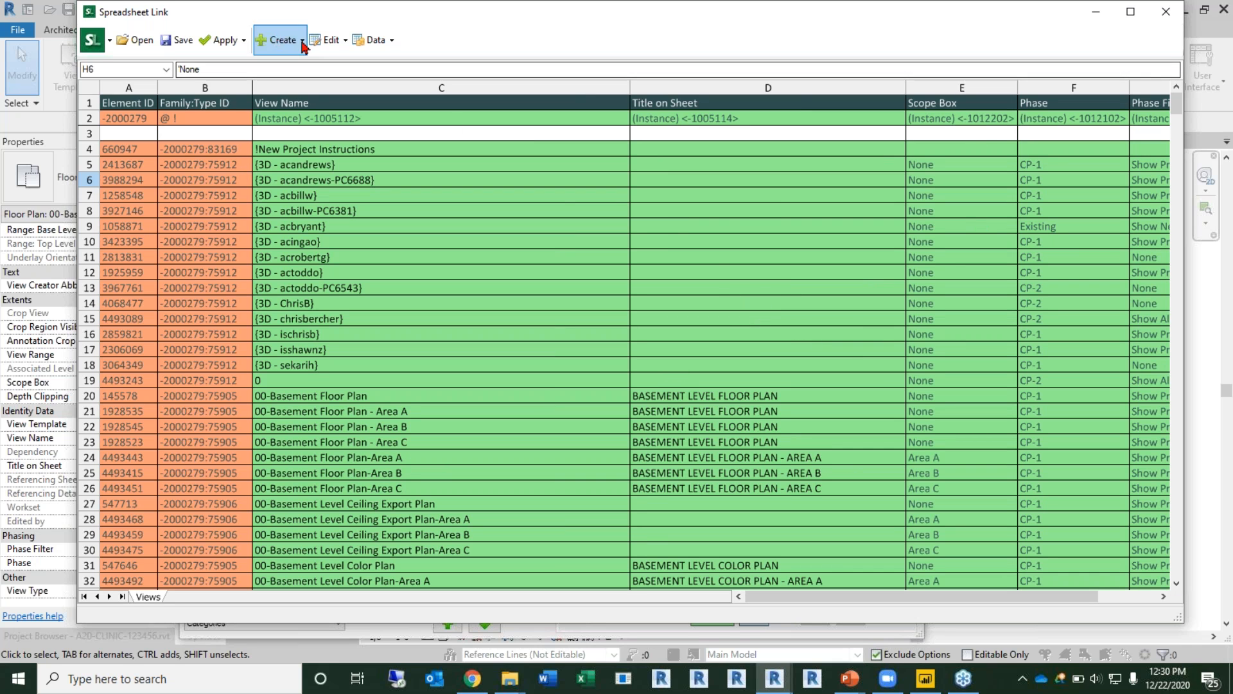
left_click_drag(700, 21, 697, 38)
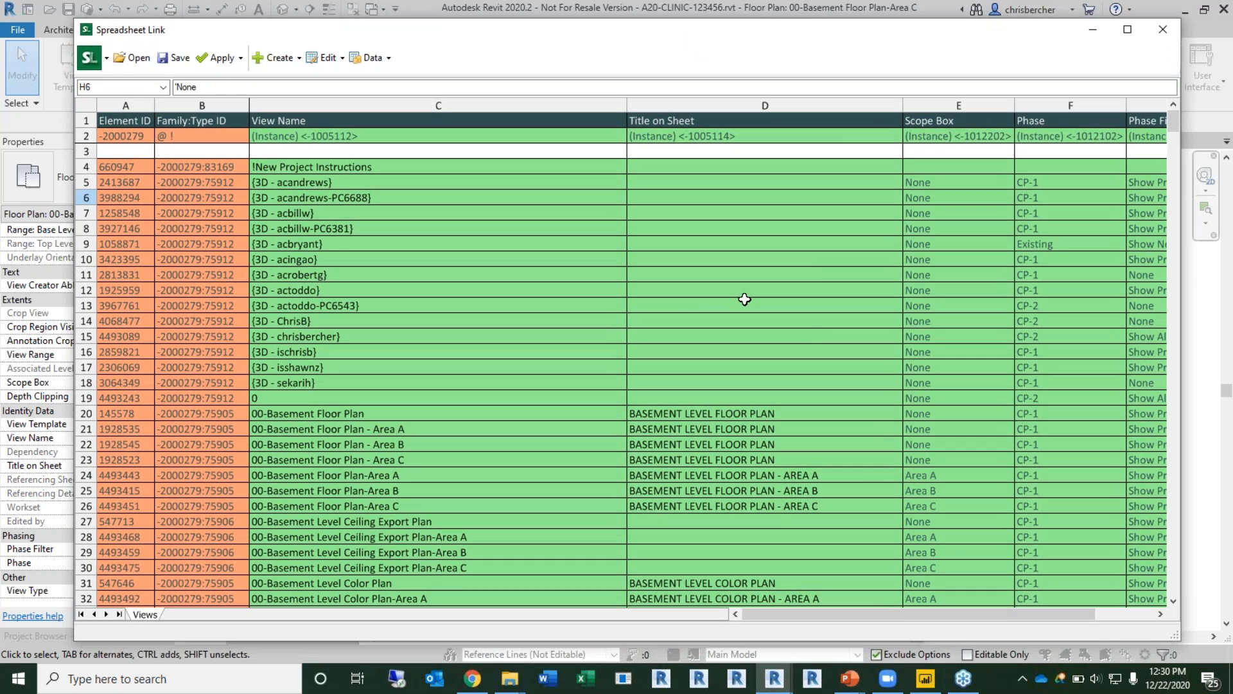
scroll(730, 388, "down", 1)
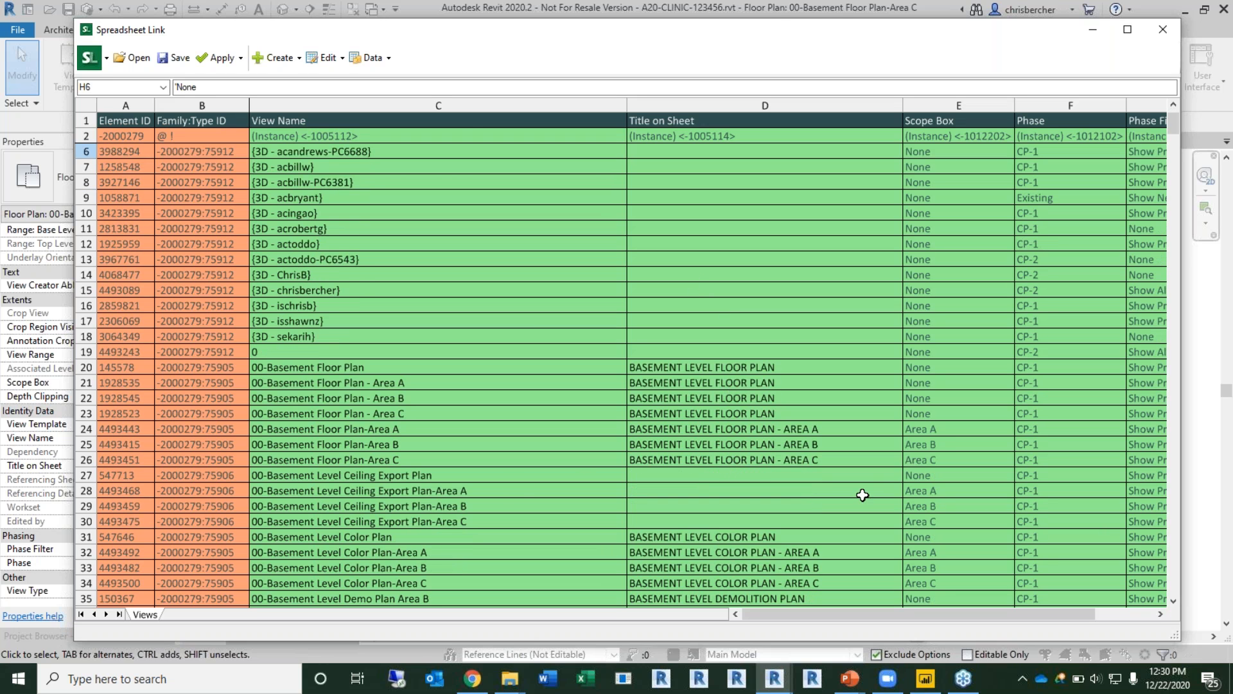
left_click(240, 58)
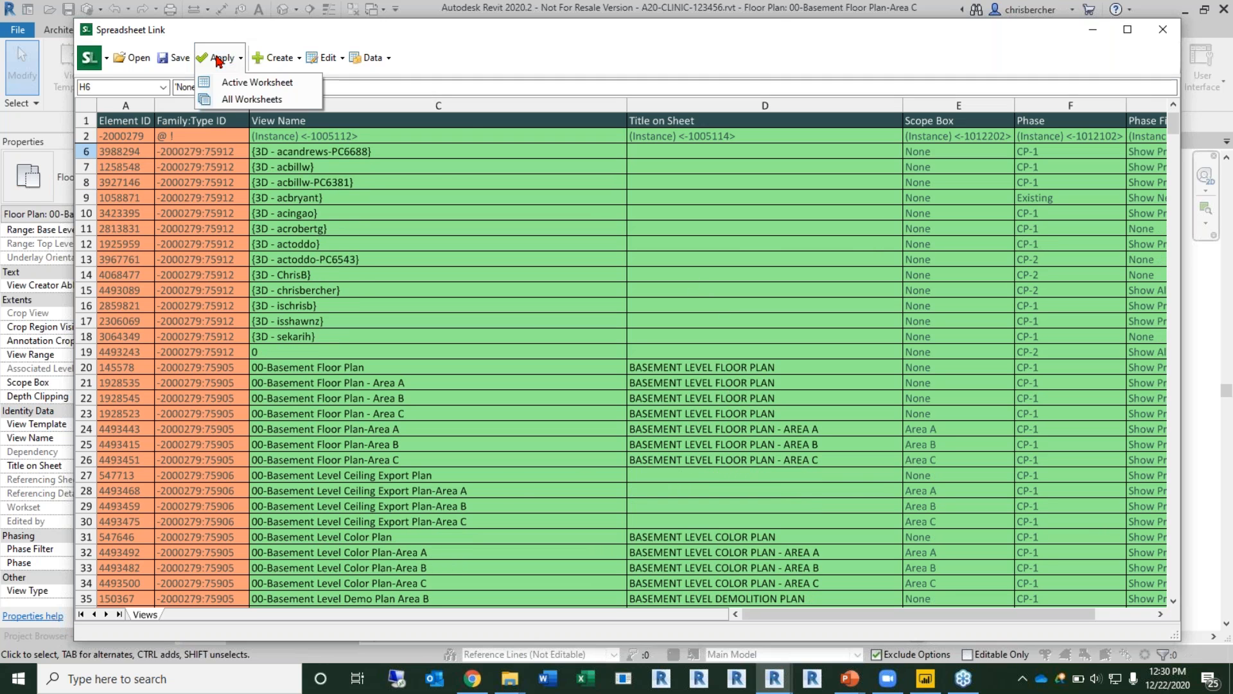
left_click(239, 82)
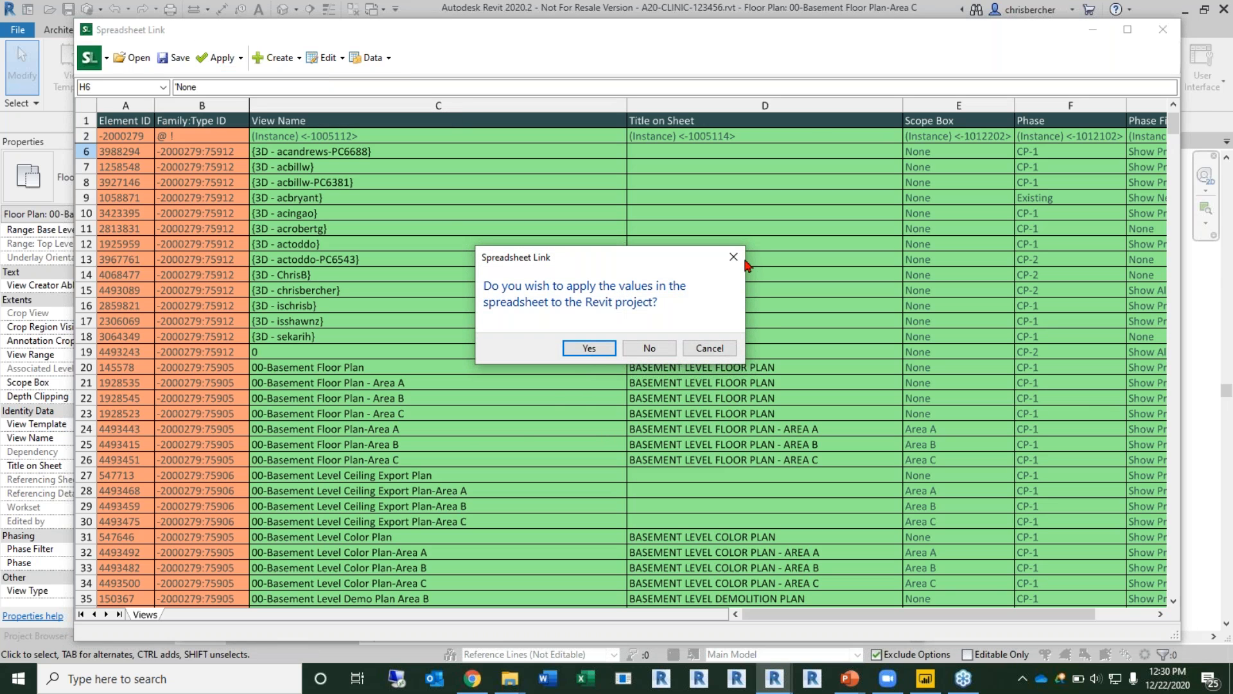
left_click(589, 348)
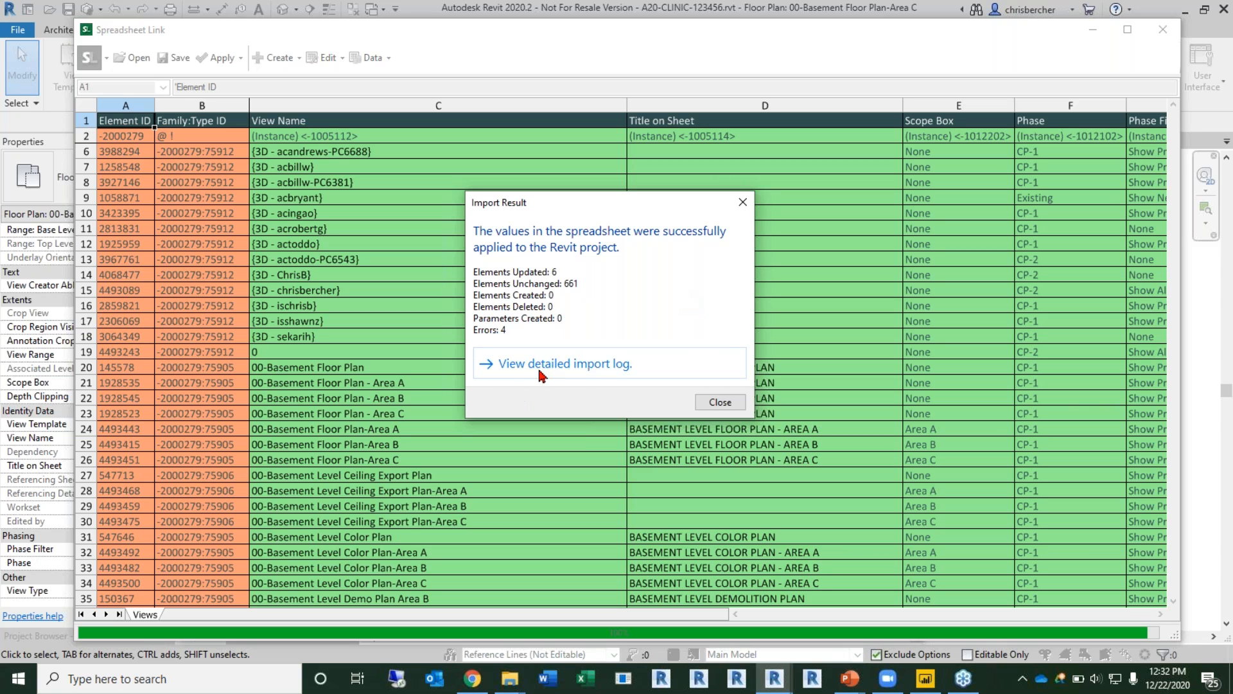
Step: Review the changes and errors in the detailed import log
left_click(575, 376)
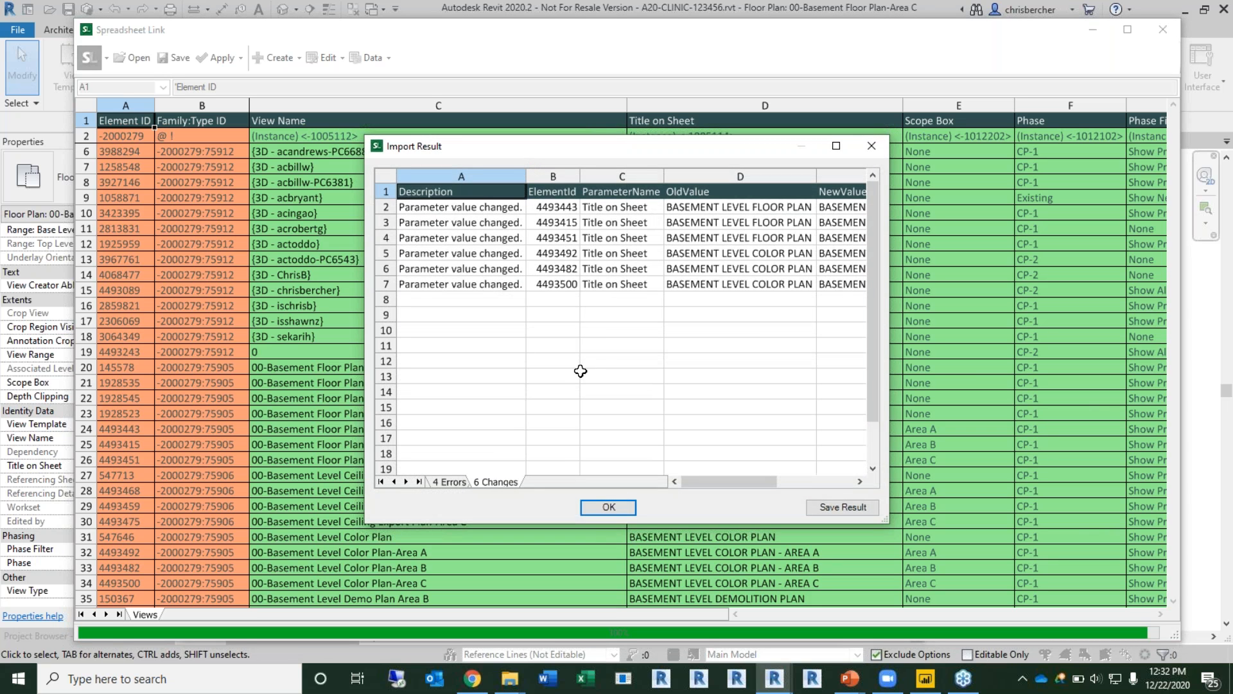
left_click(452, 482)
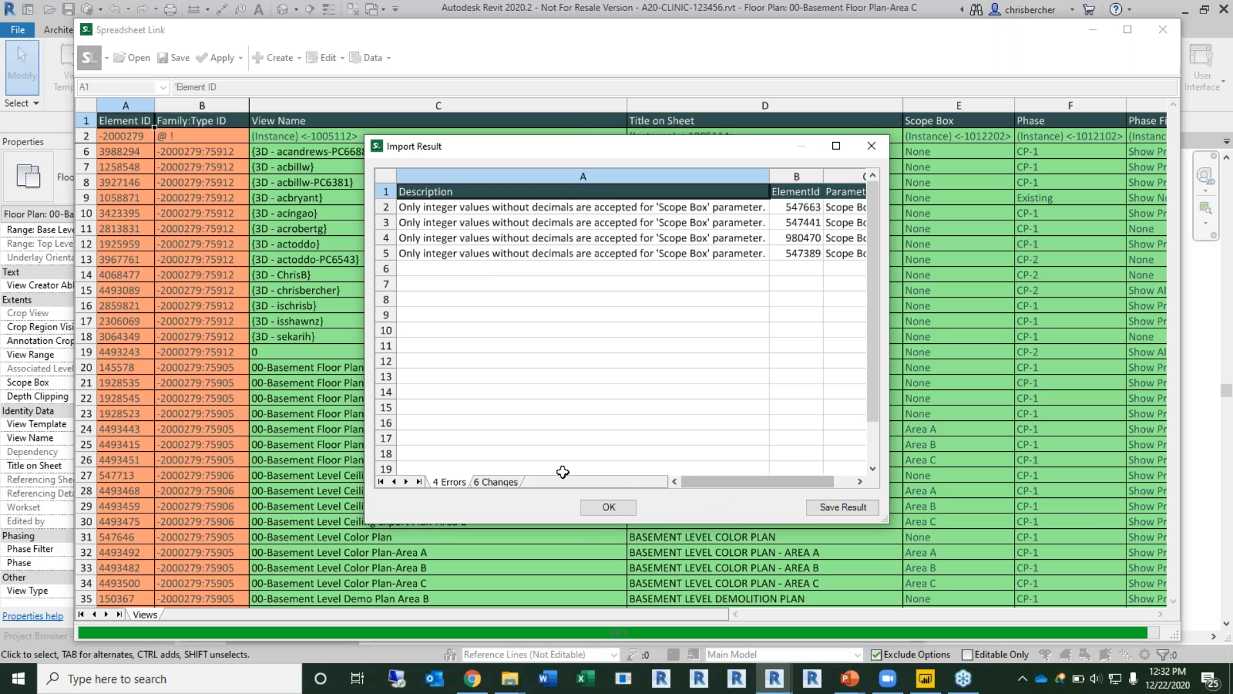
left_click(609, 507)
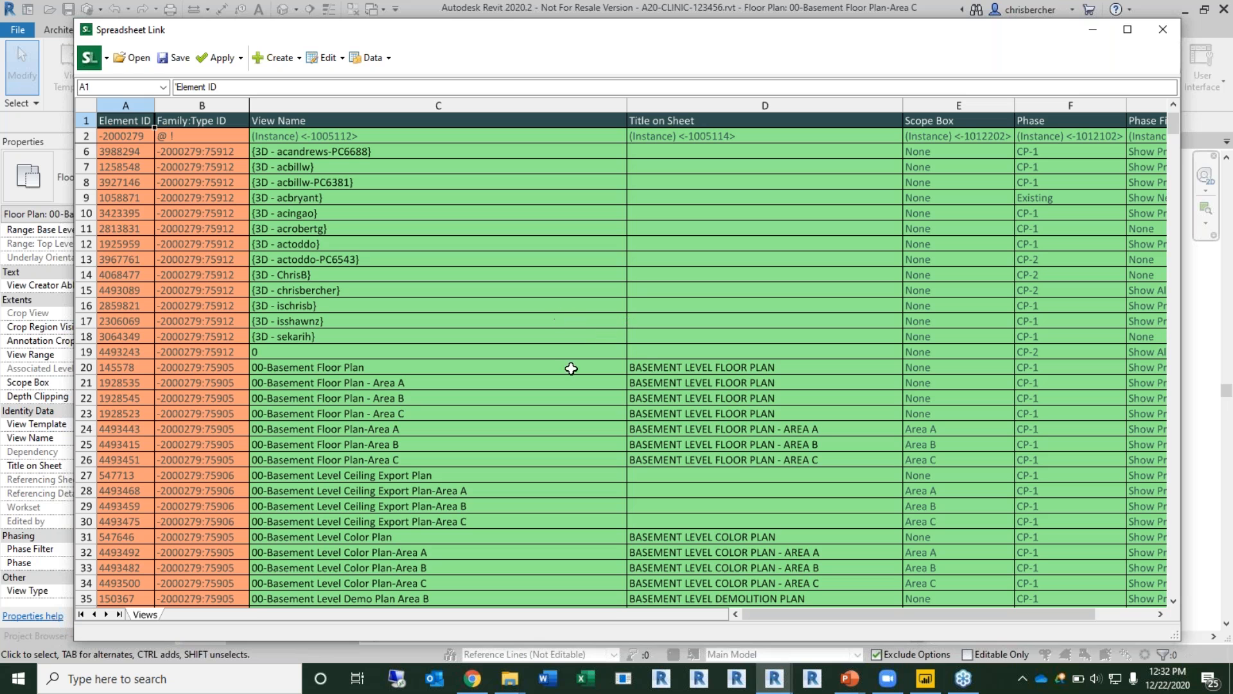
Step: Close the spreadsheet and Spreadsheet Link Settings, choosing to save the settings in D:\!CTC Webinars\05-Clean Your Projects\Reference FIles
left_click(1163, 29)
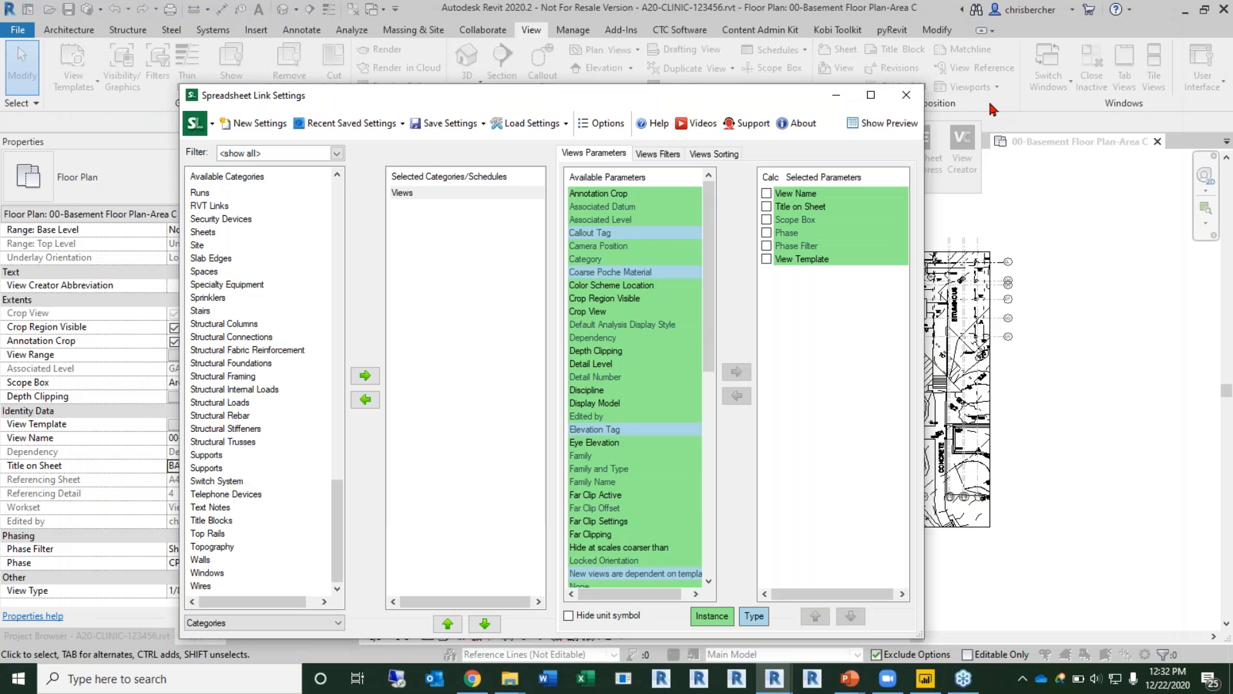
left_click(906, 101)
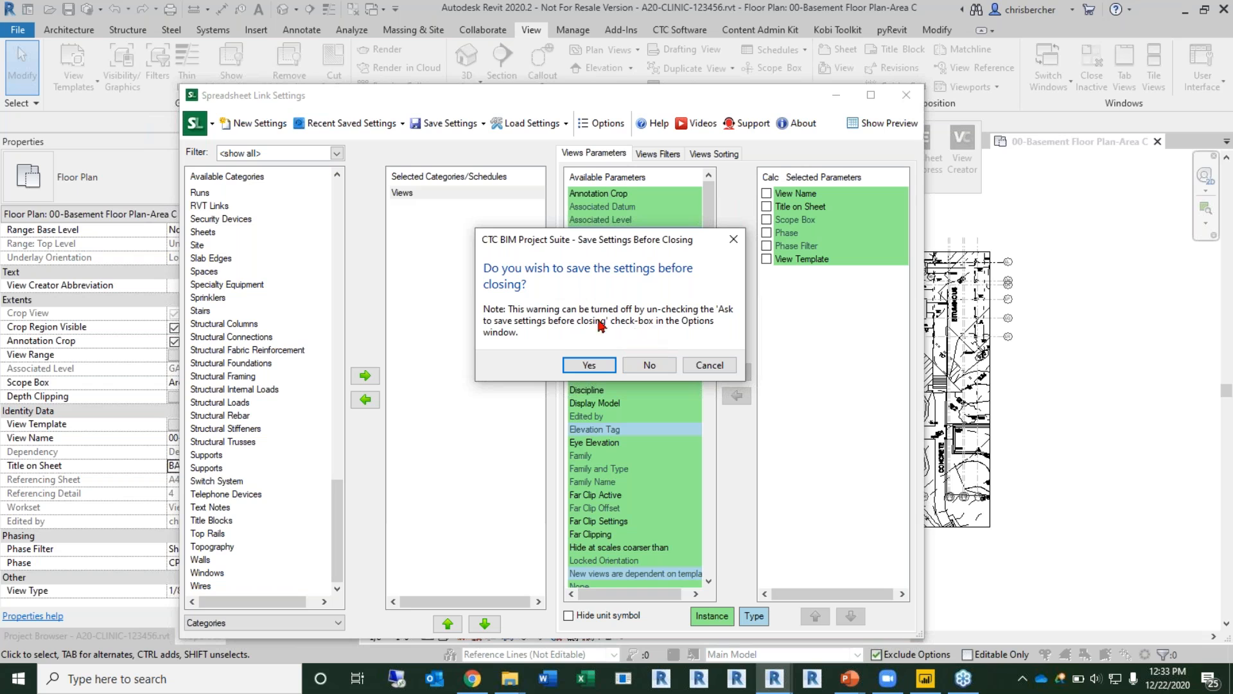
left_click(604, 364)
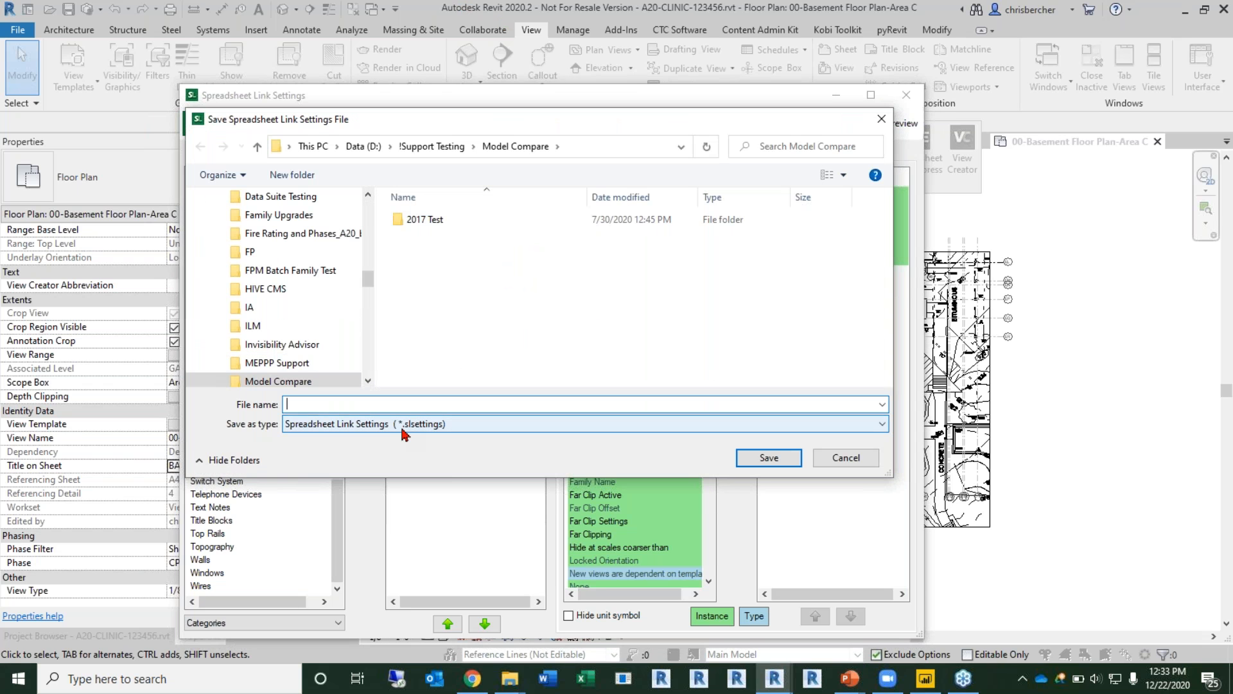
left_click(358, 147)
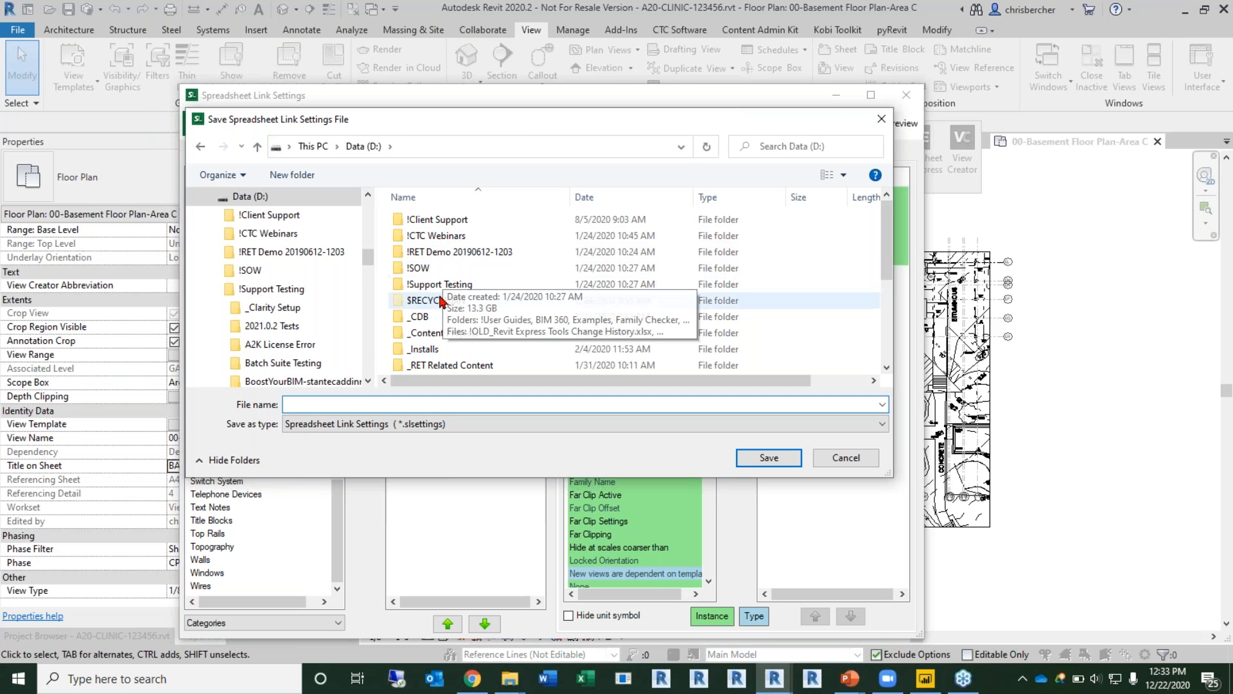
double_click(433, 236)
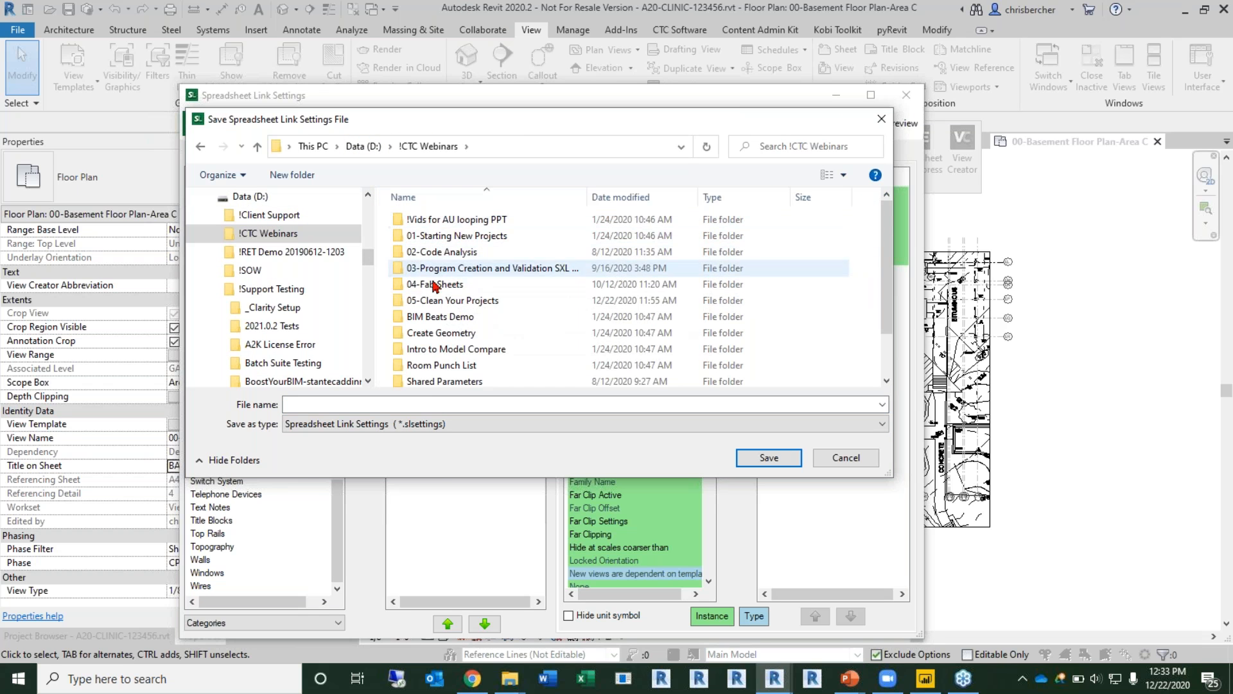
double_click(442, 301)
left_click(448, 270)
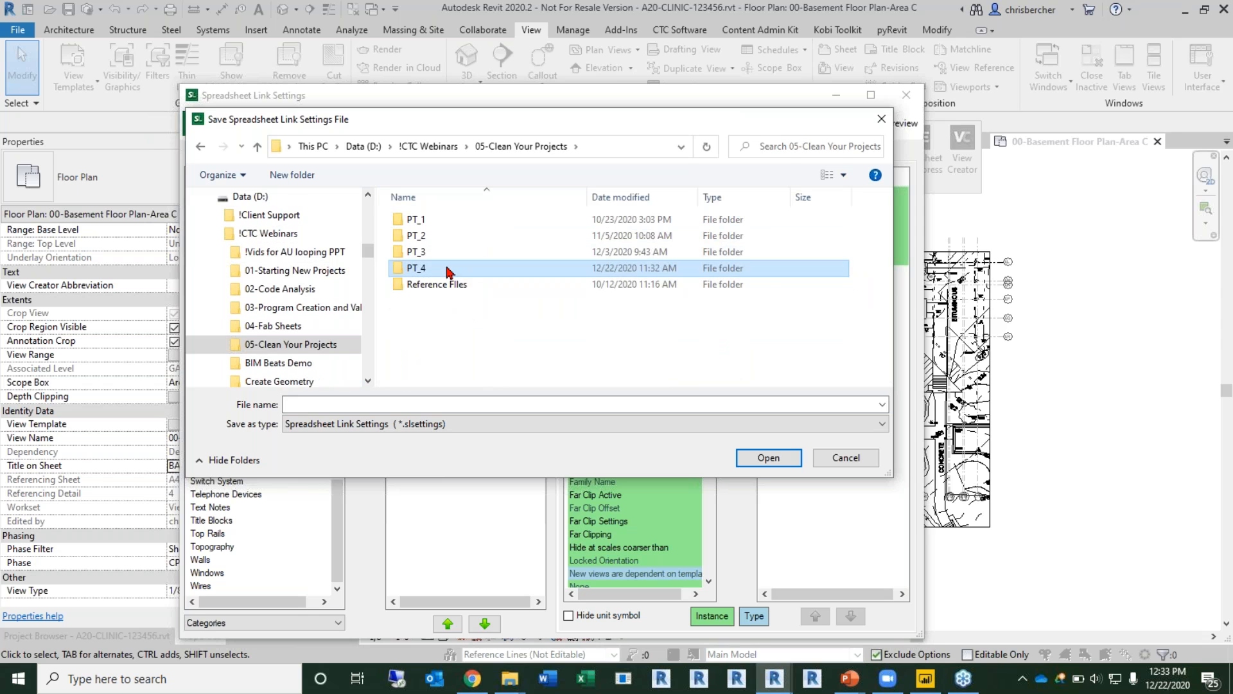
double_click(447, 270)
key("BackSpace")
double_click(434, 284)
Step: Save the Spreadsheet Link settings file as "Project View Cleanup"
left_click(372, 405)
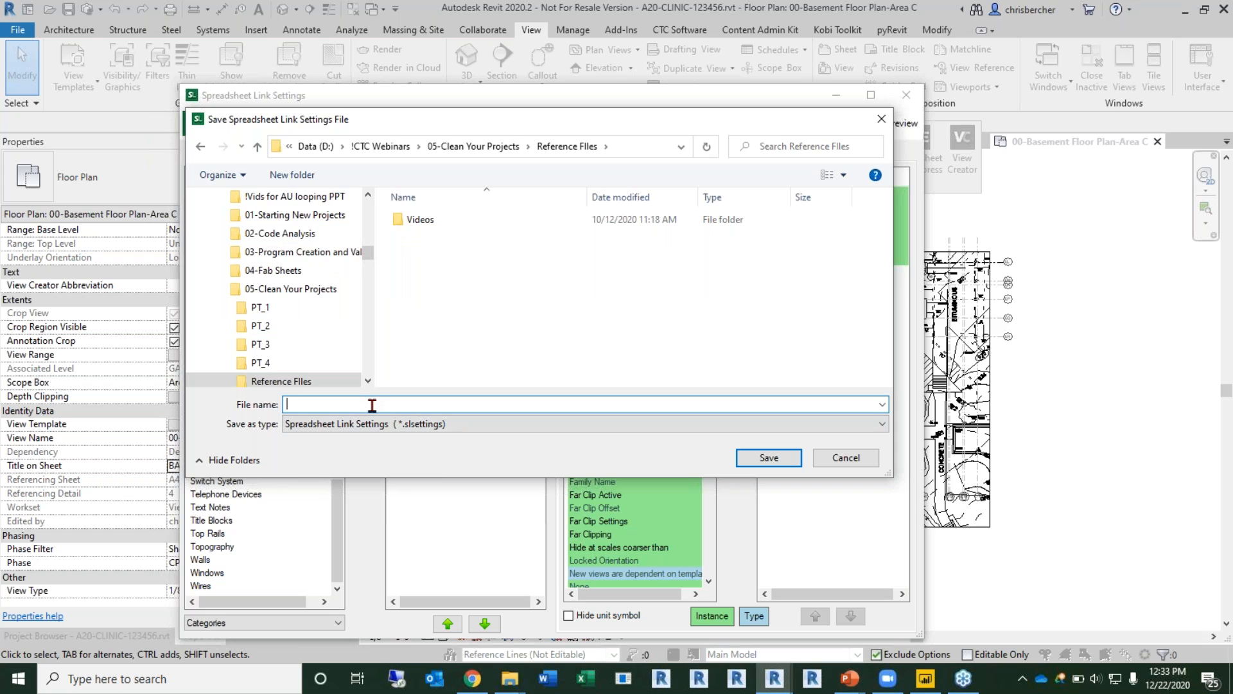
type("V")
key("BackSpace")
type("Project View Cleanup")
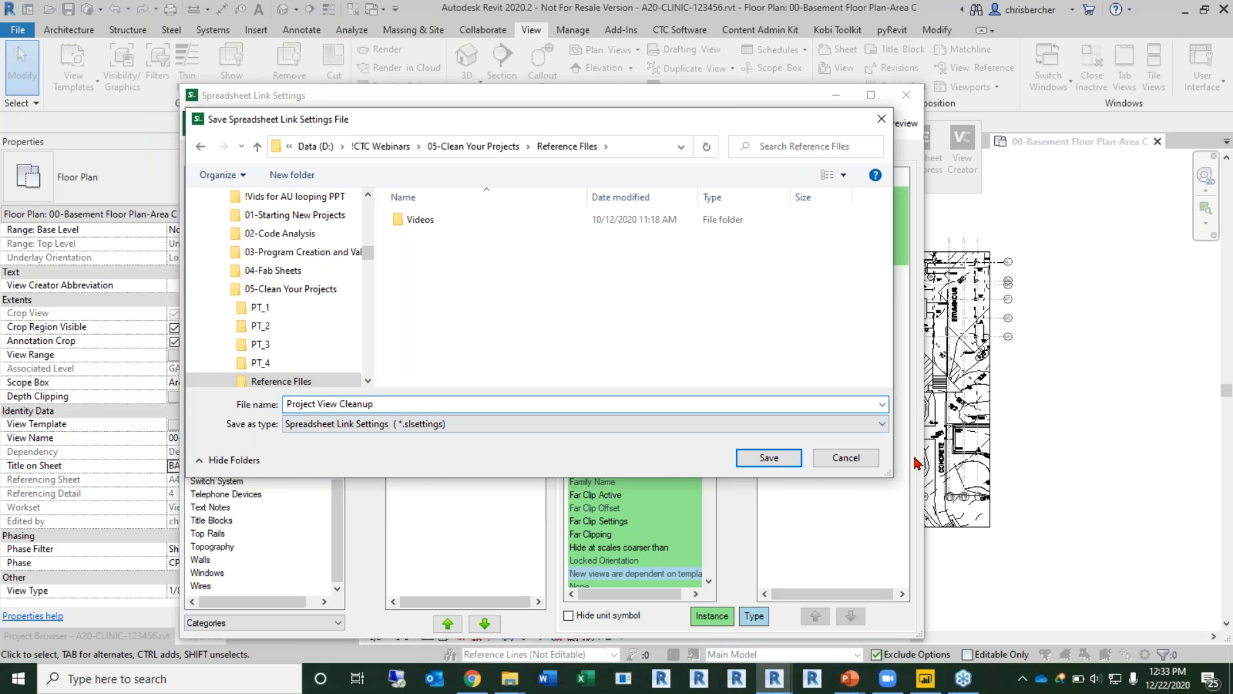
left_click(770, 458)
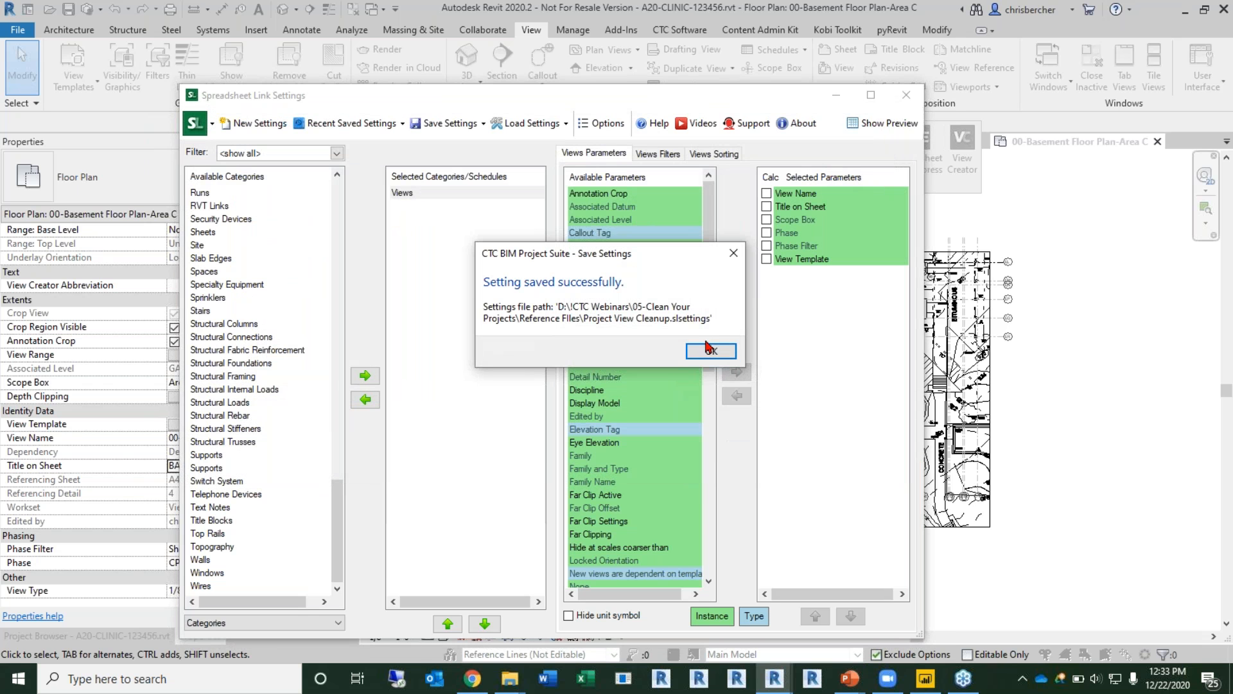
left_click(710, 350)
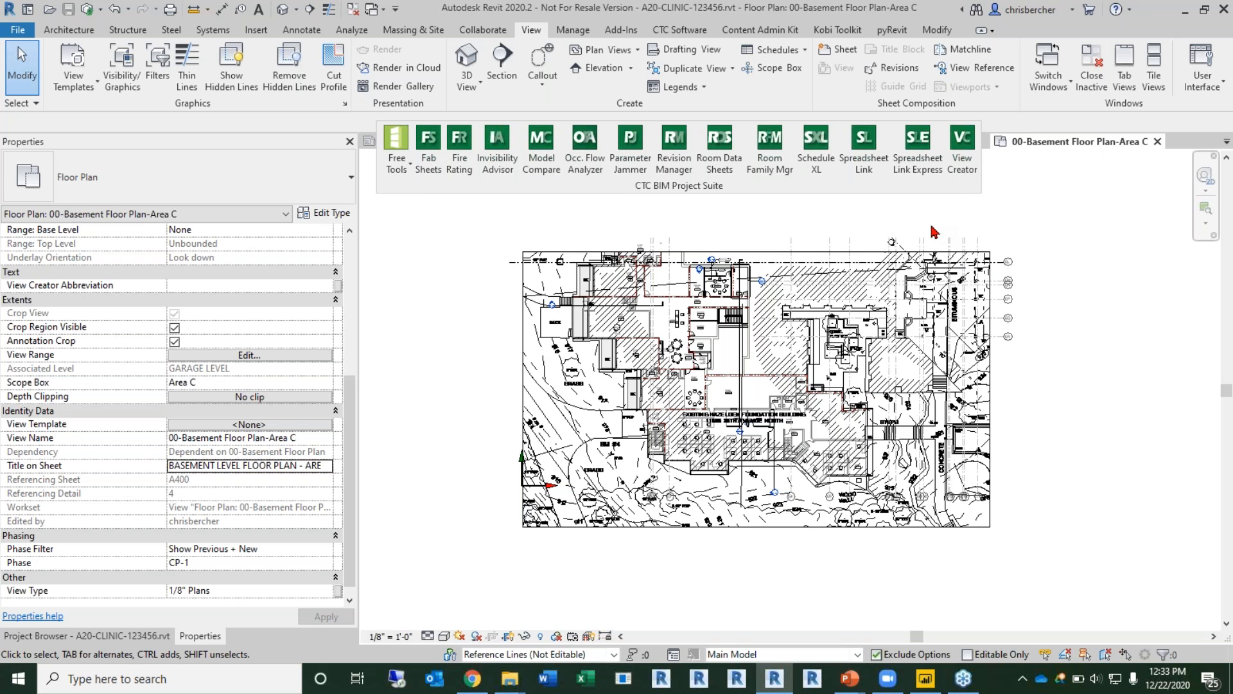
Step: Switch to the starter project's zzz - Starting View sheet and close the four open 00-Basement Floor Plan views
left_click_drag(539, 188, 585, 122)
left_click(430, 141)
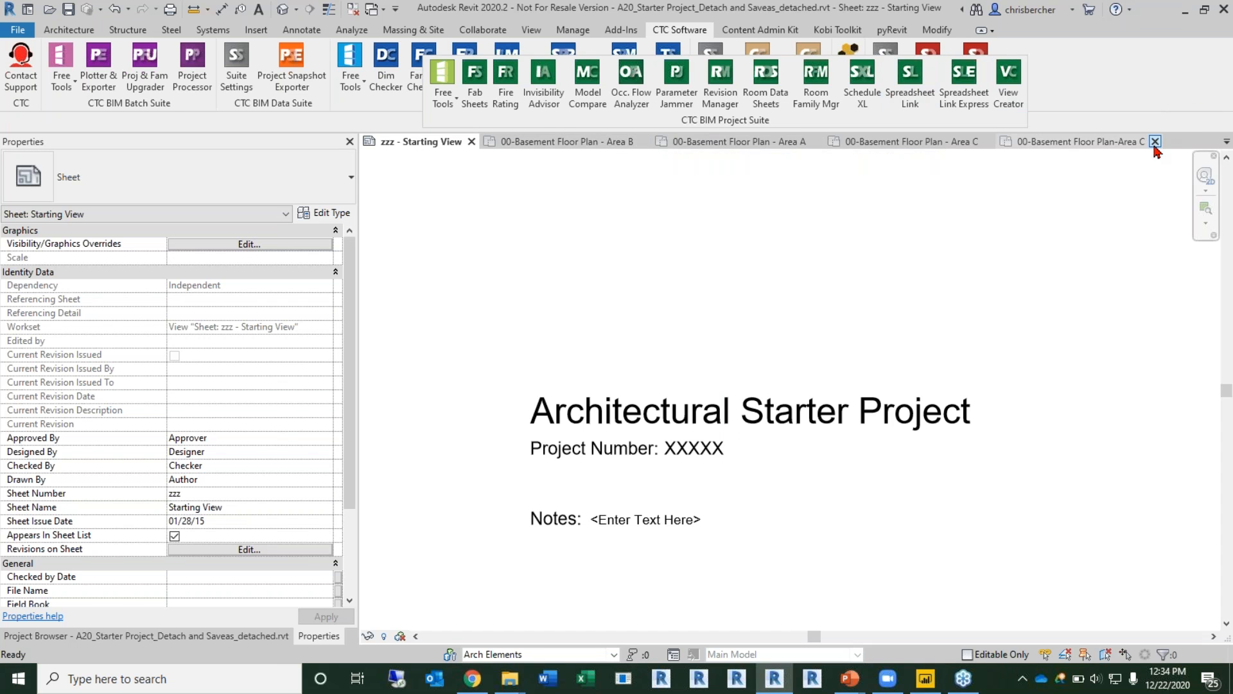
left_click(1154, 141)
left_click(1149, 142)
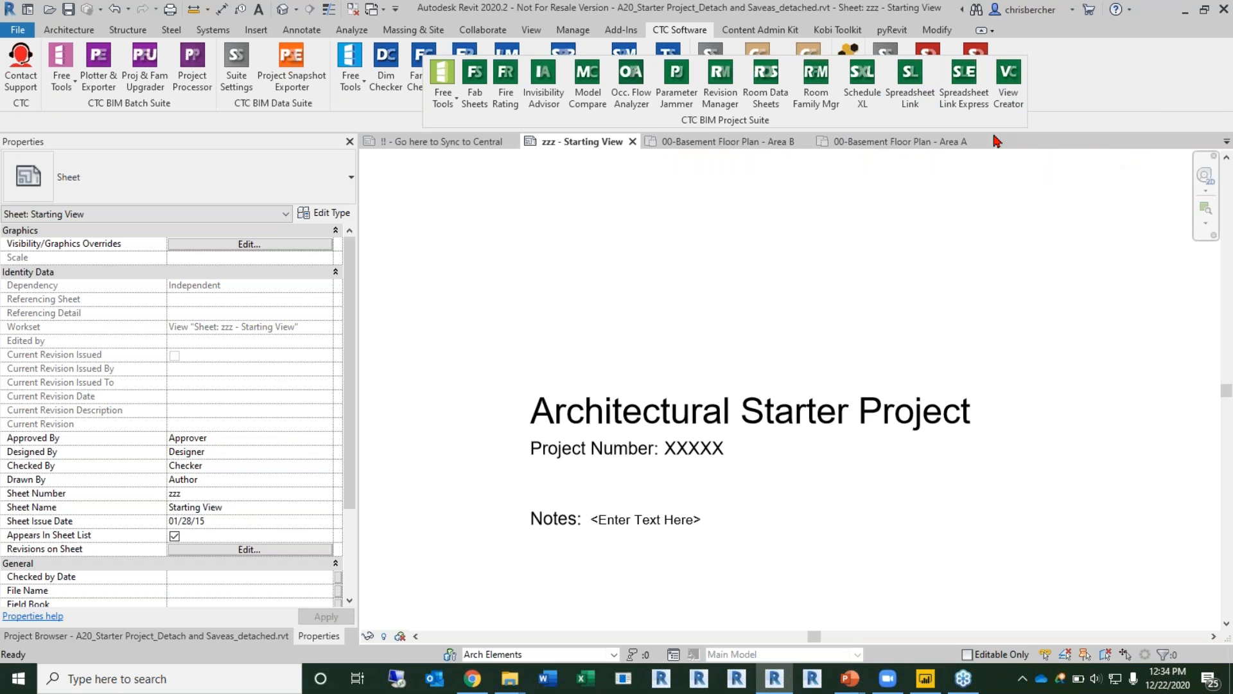
left_click(977, 142)
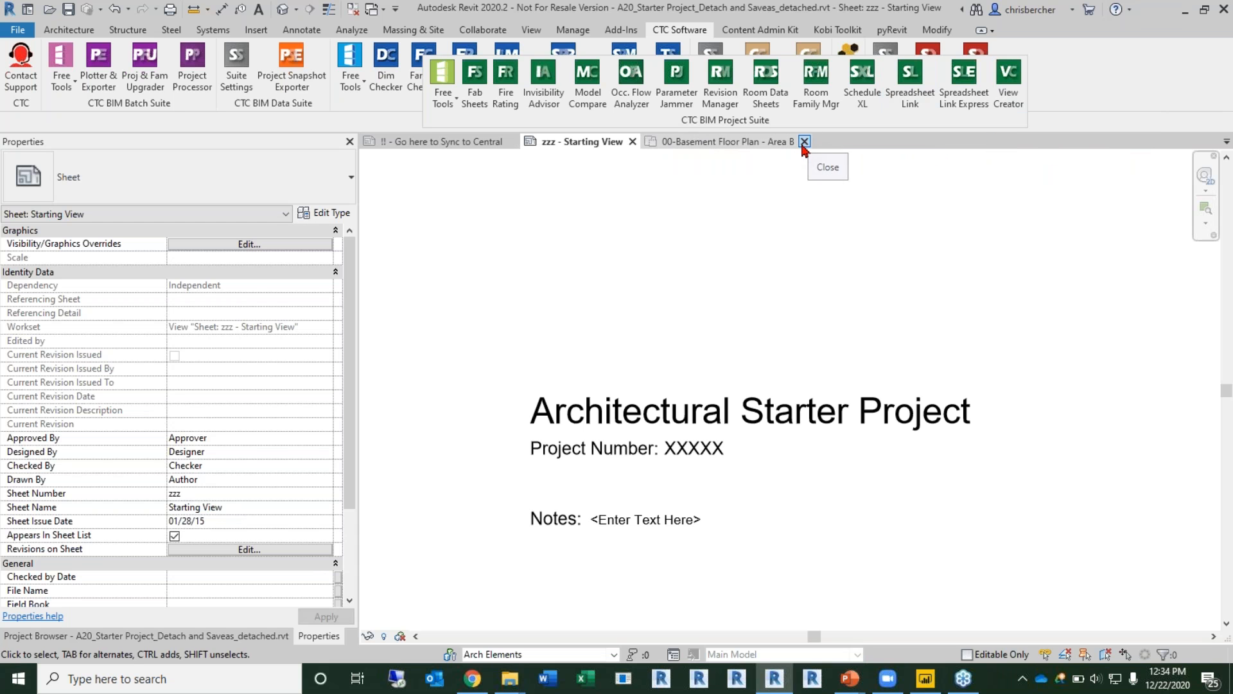
left_click(804, 142)
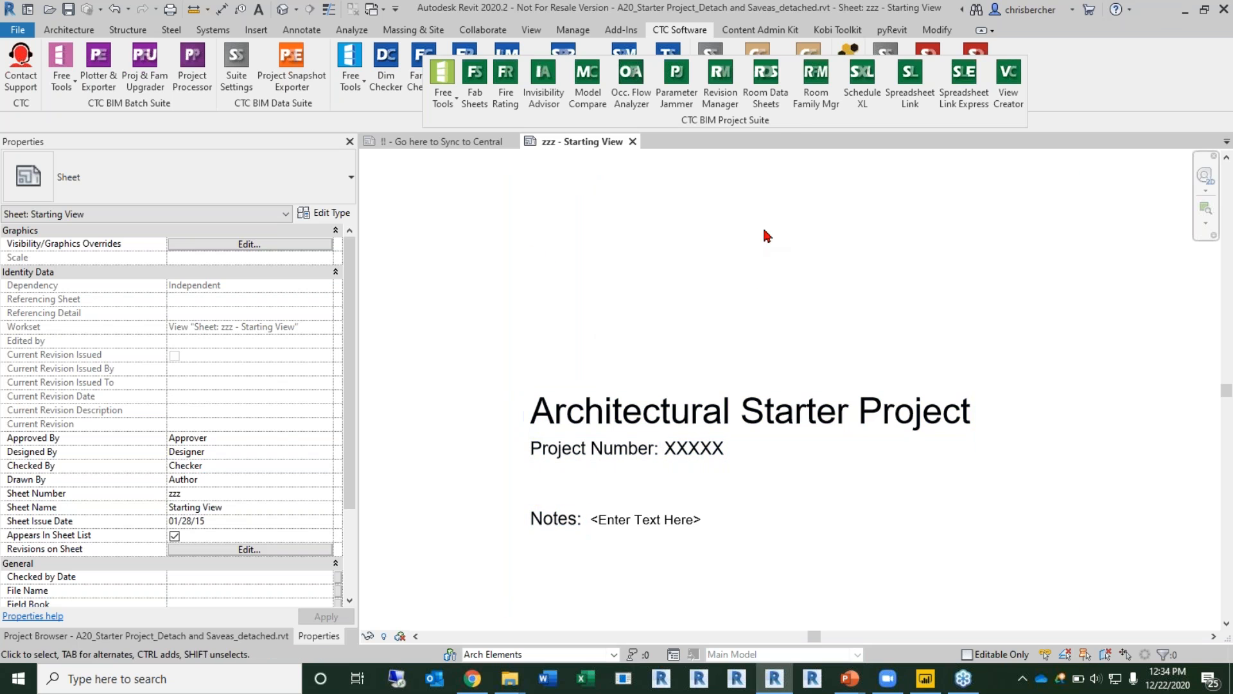
left_click_drag(699, 115, 693, 151)
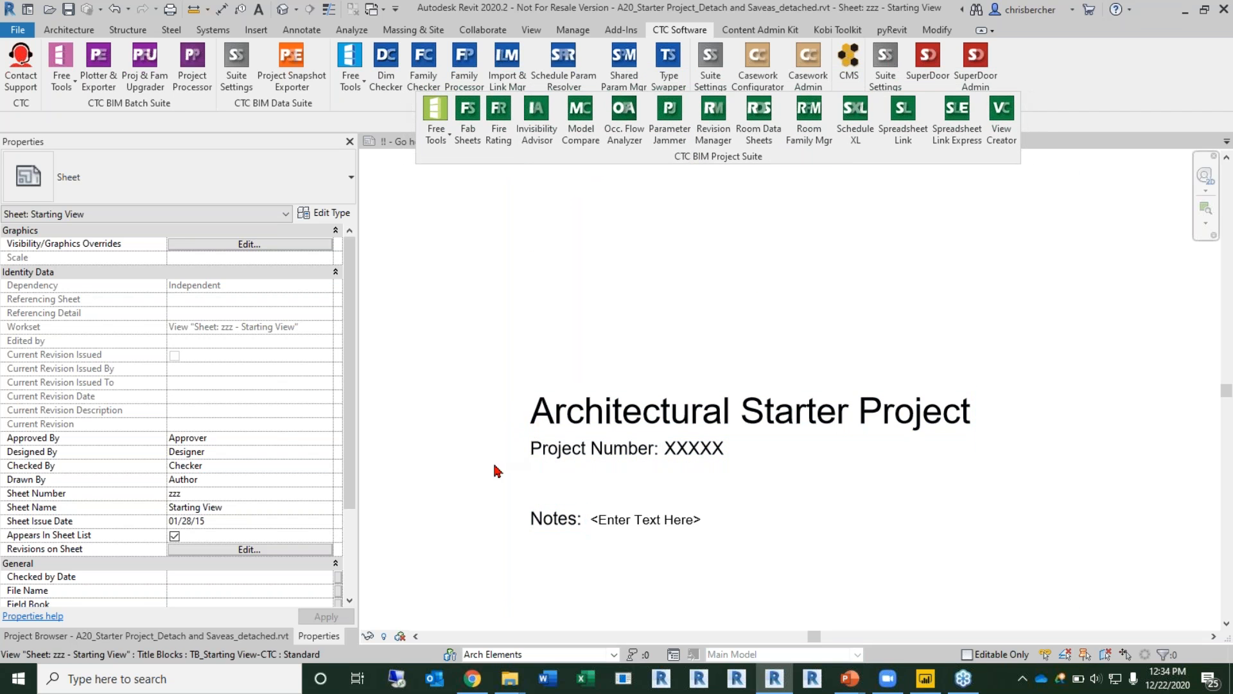
Step: Open the A000 - Placeholder sheet from the 04-Architectural sheet group
left_click(260, 635)
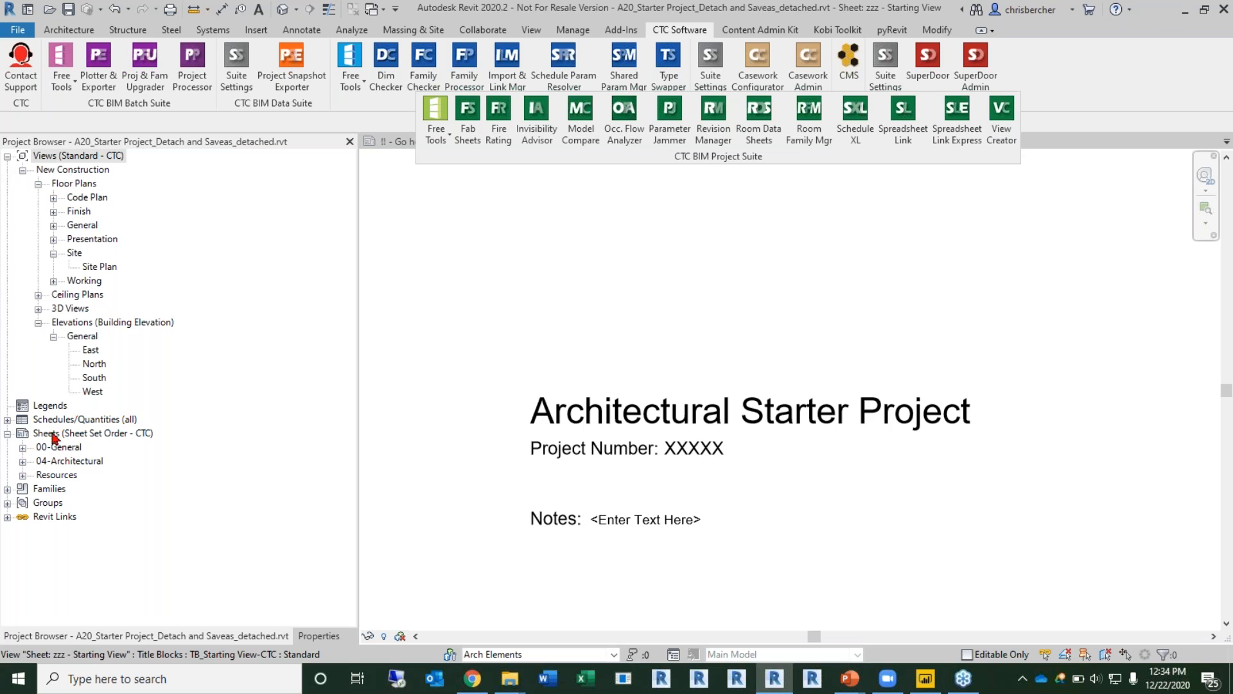
left_click(23, 461)
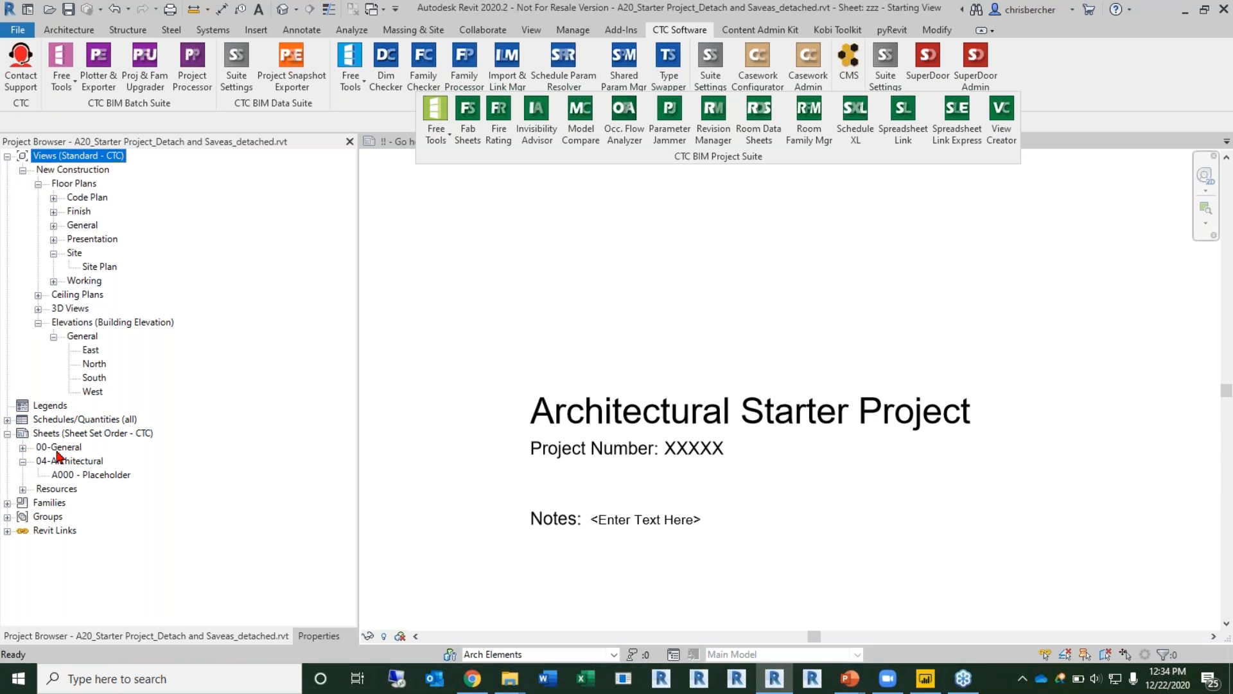
left_click(72, 475)
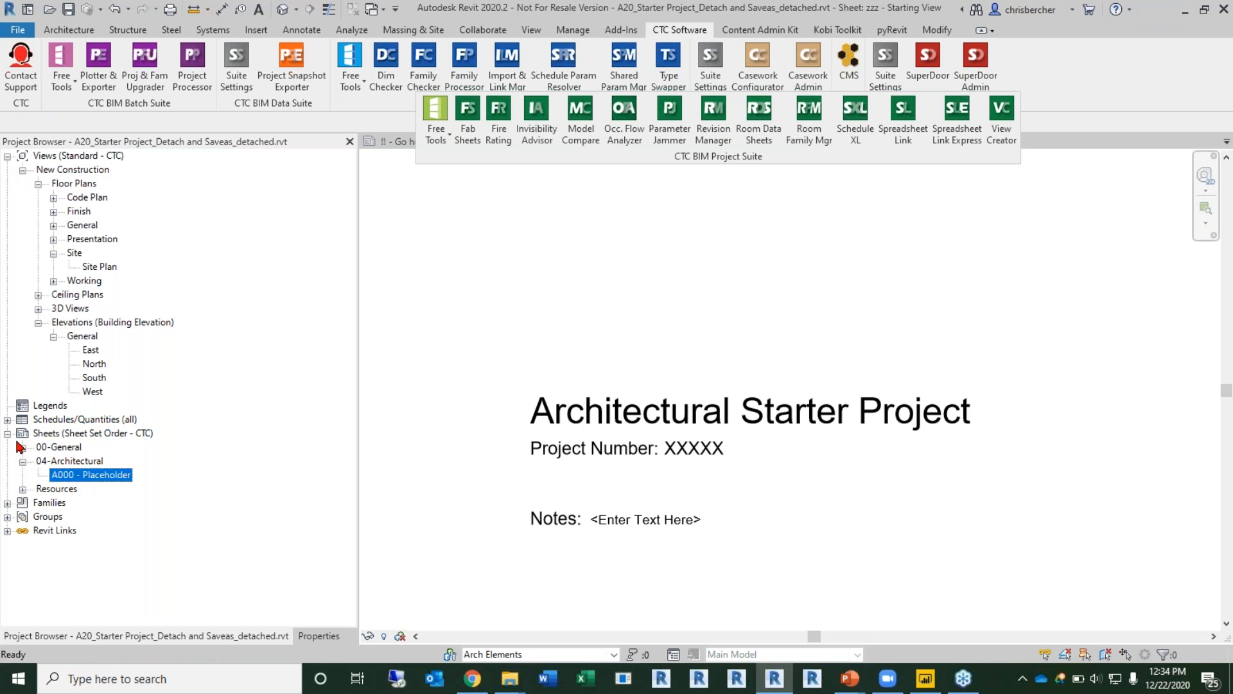
double_click(97, 475)
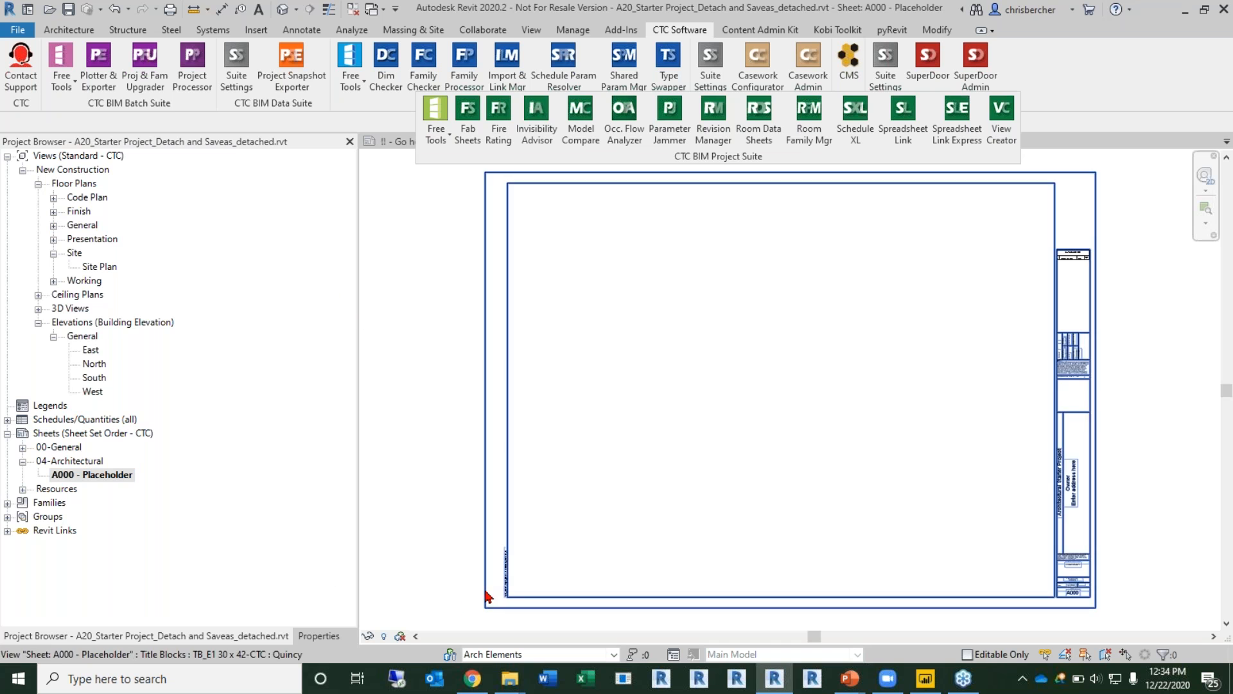
Step: Examine the properties of the A000 - Placeholder sheet and its title block, and the project's sheet groups
left_click(319, 636)
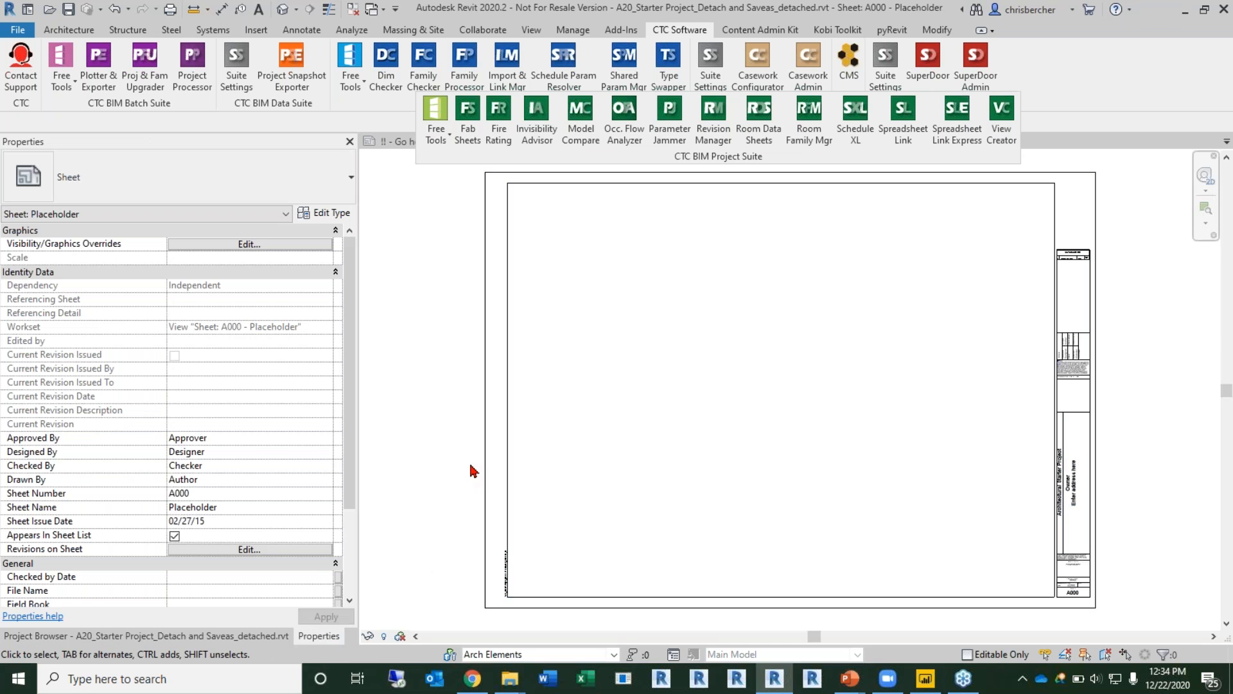
left_click(509, 462)
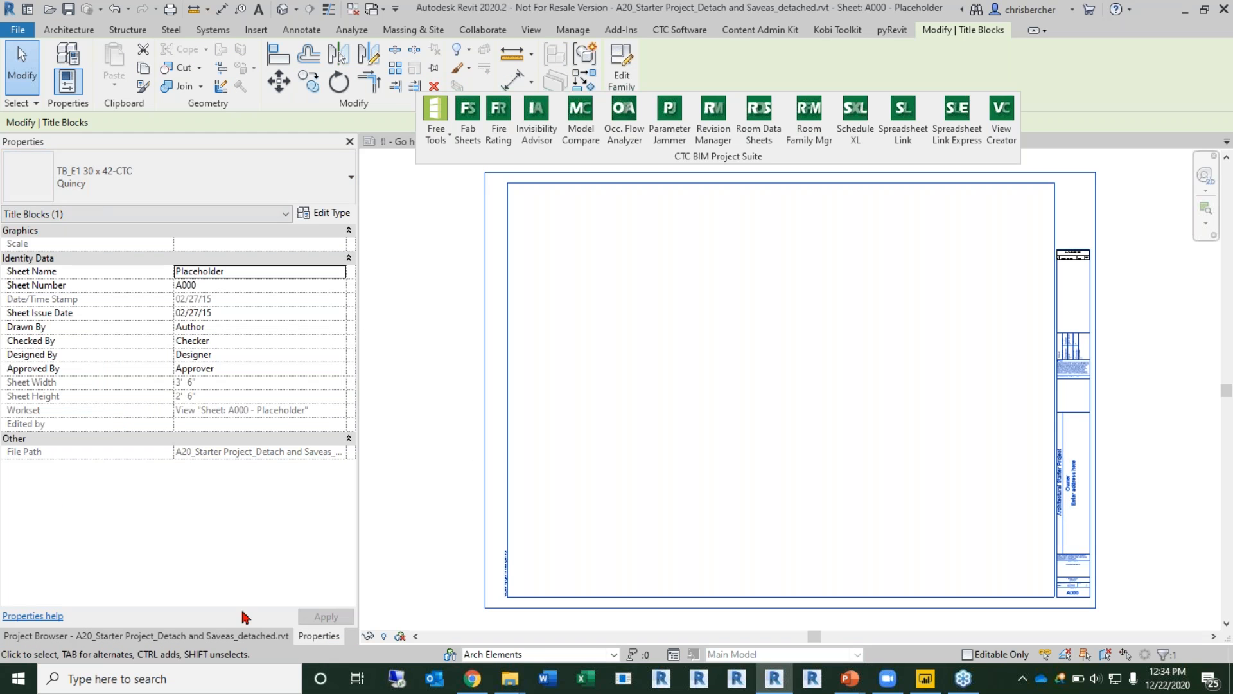
left_click(219, 643)
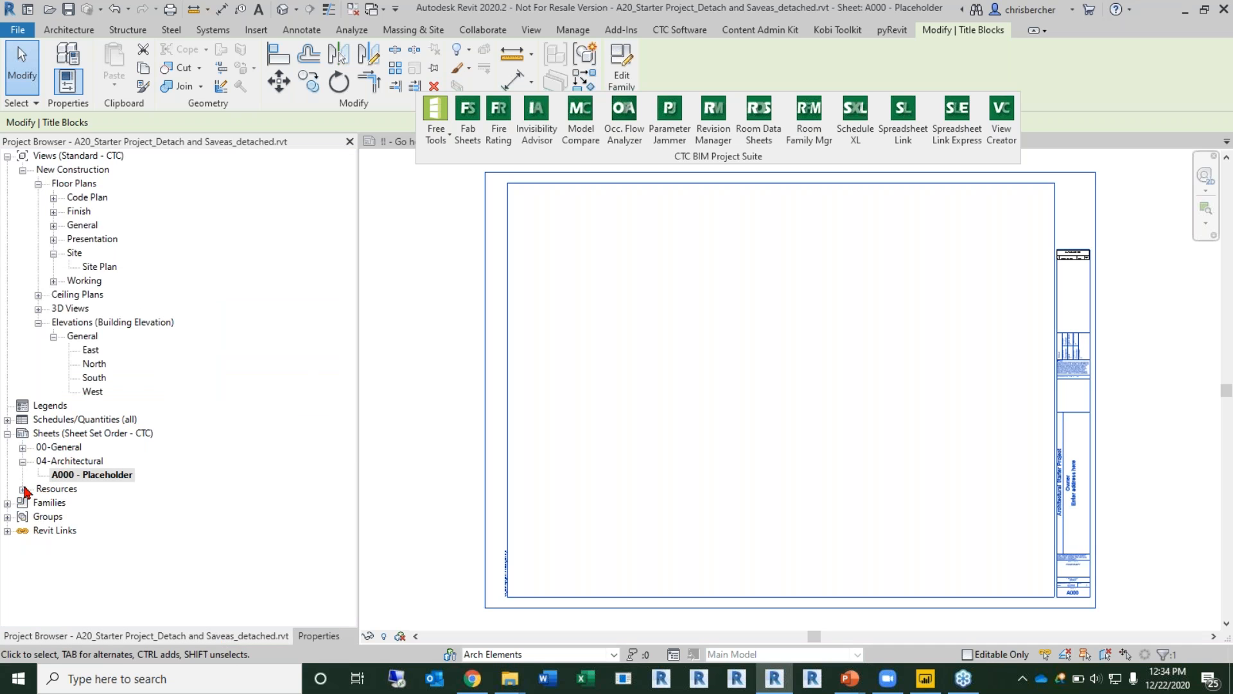
left_click(23, 448)
left_click(23, 447)
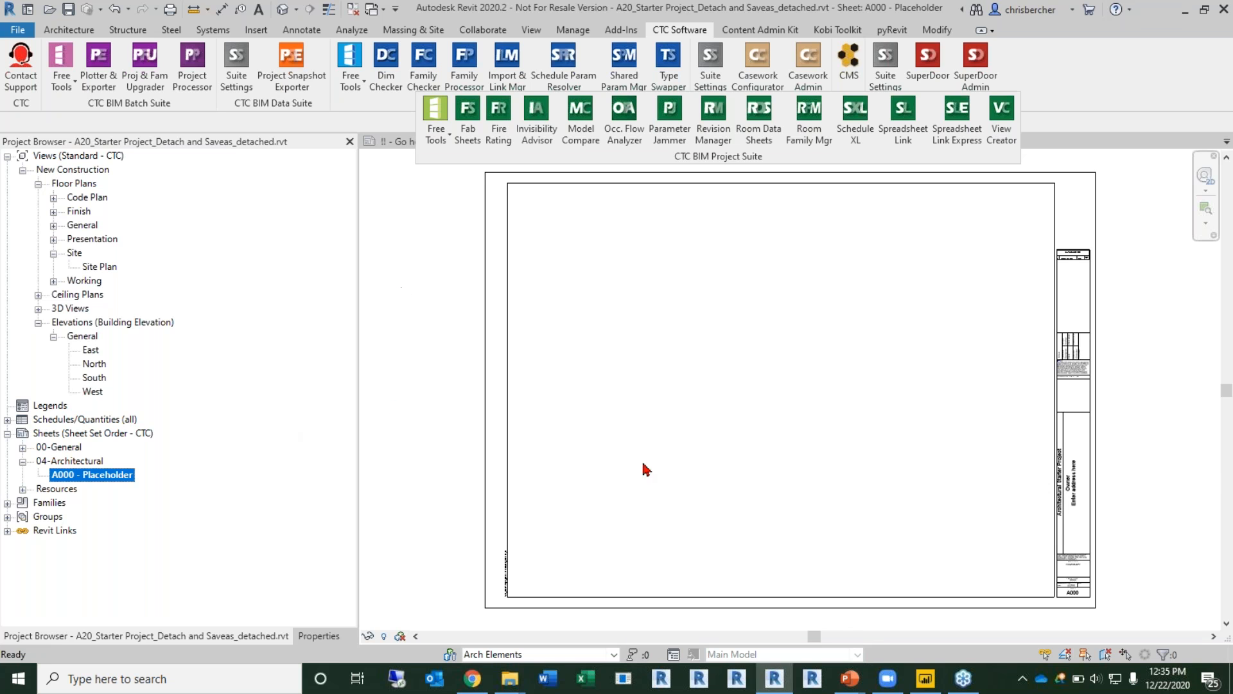
left_click(328, 632)
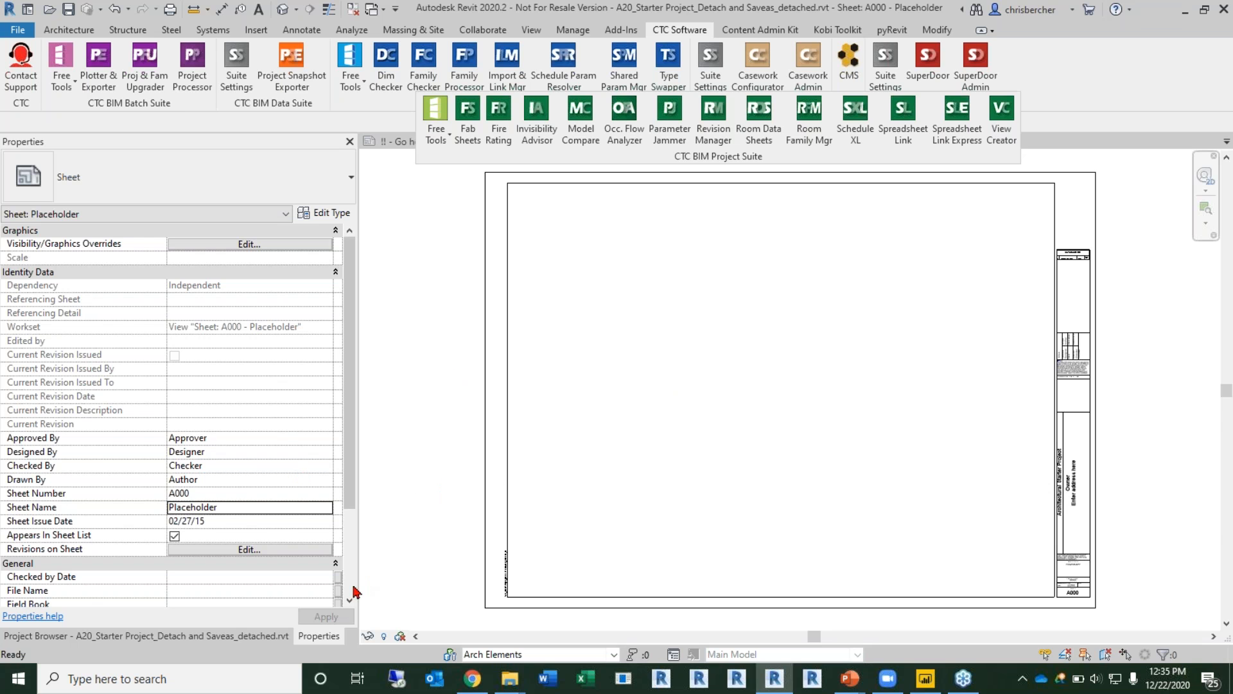
left_click(254, 635)
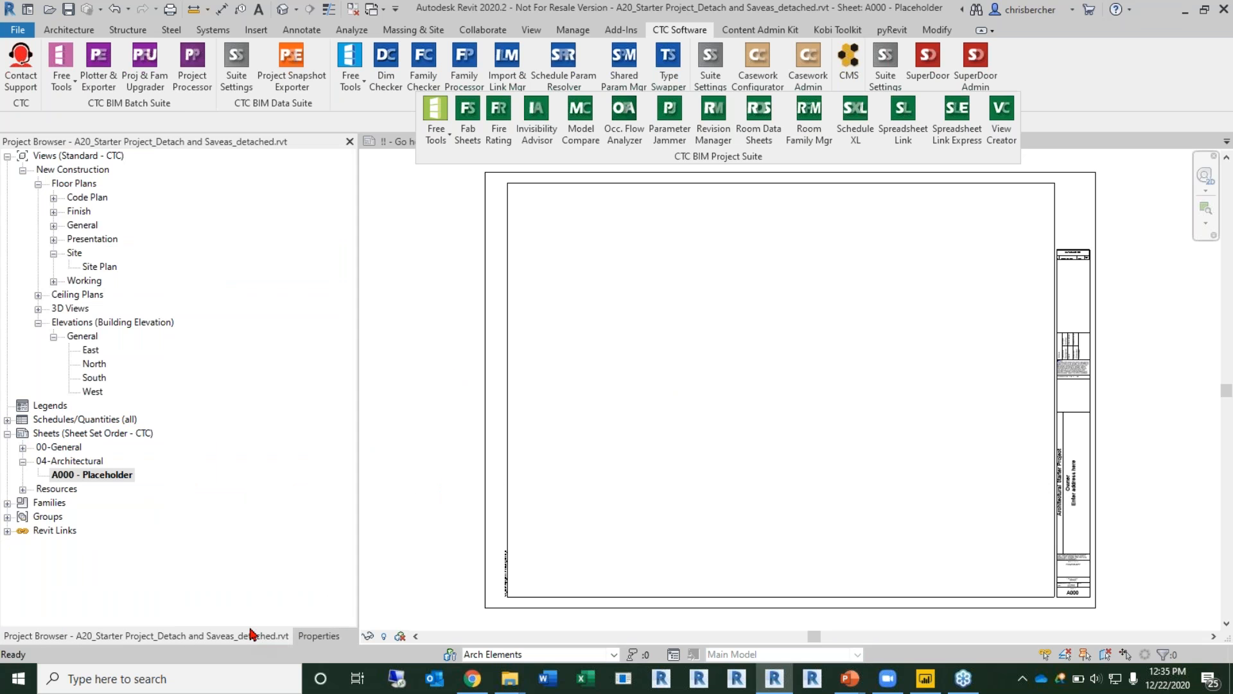
left_click(67, 463)
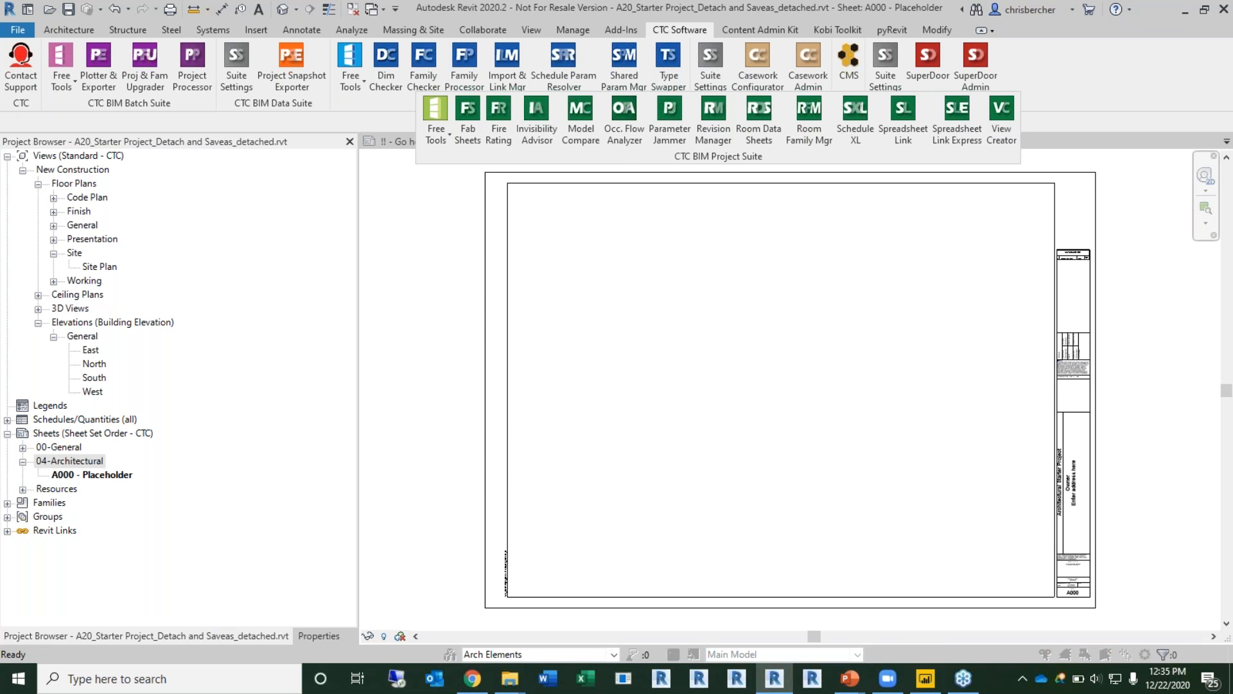
Step: Examine the title block's properties and the A000 - Placeholder sheet's properties, including its Sheet Sort Order
left_click(714, 399)
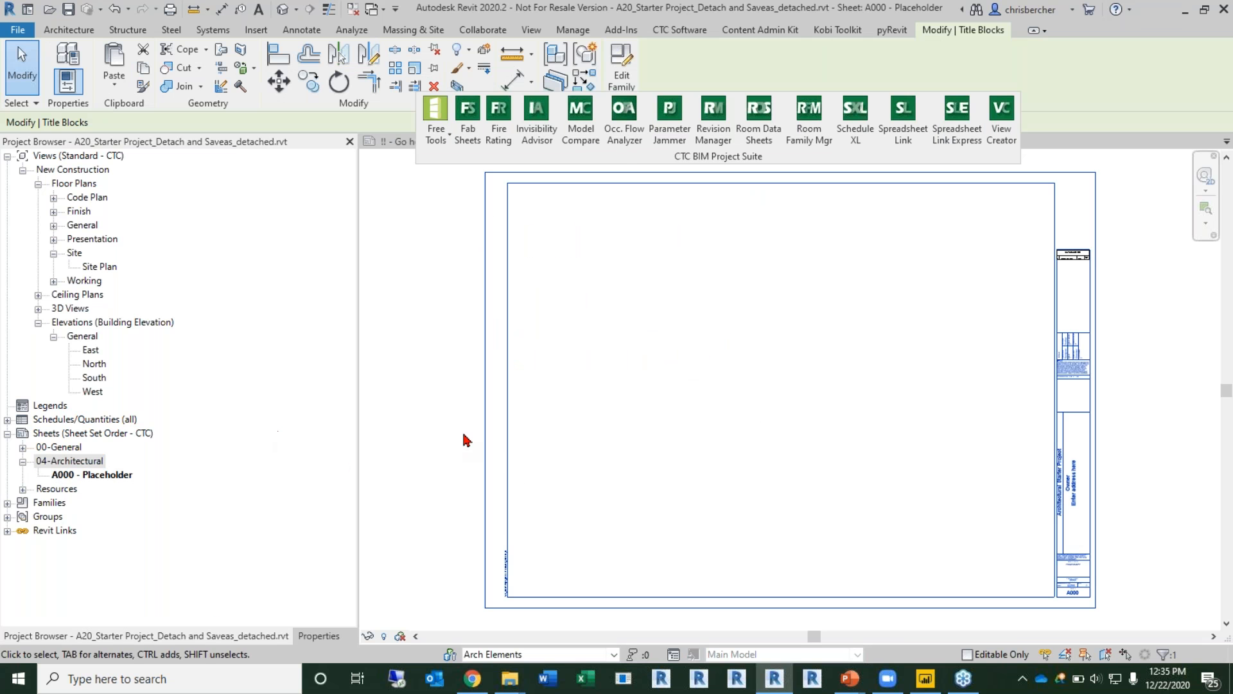
left_click(317, 636)
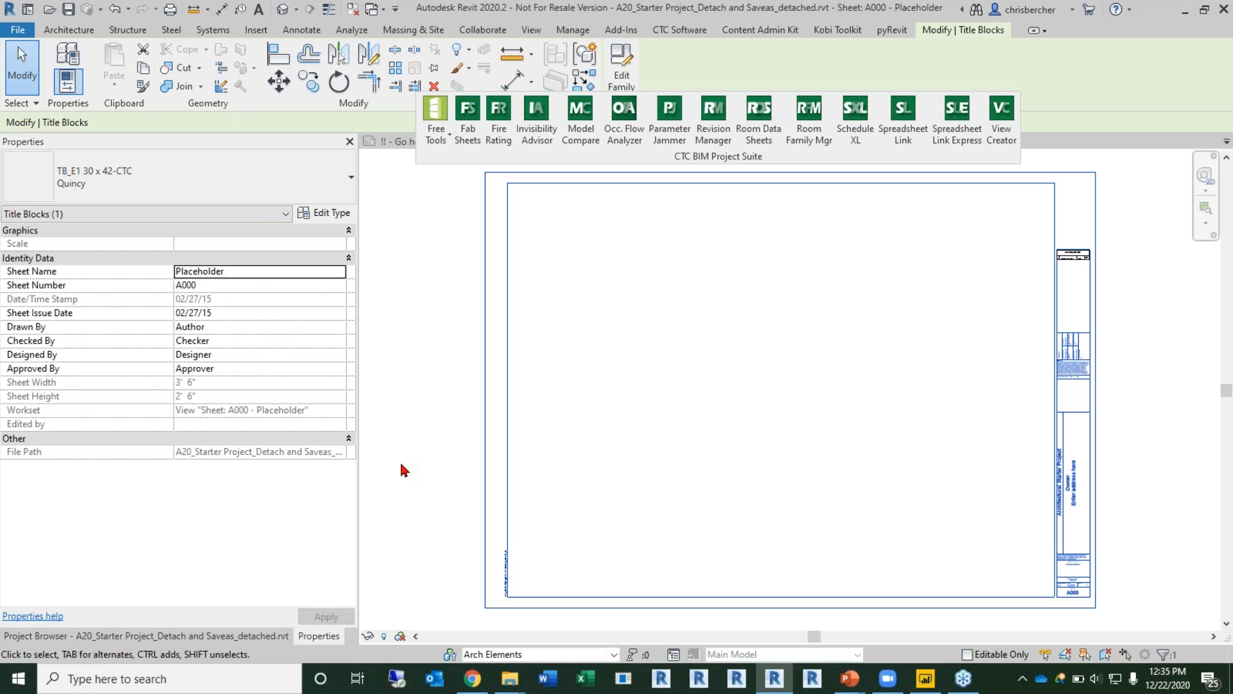
left_click(443, 377)
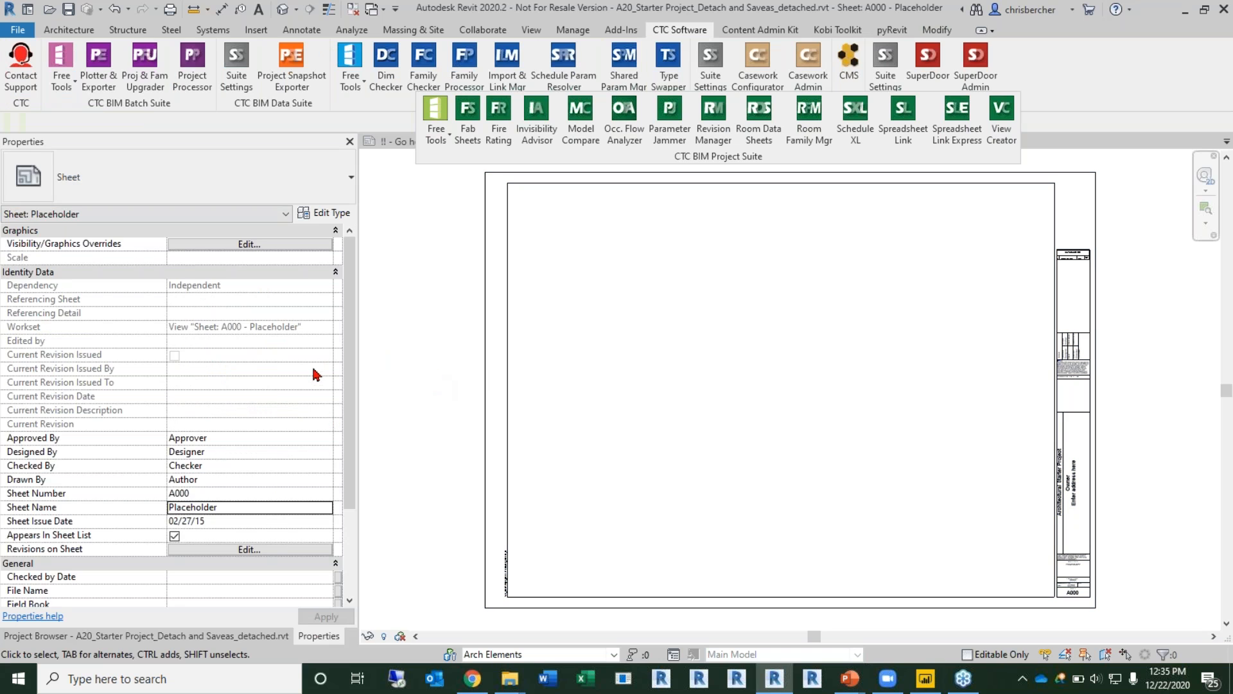
scroll(270, 478, "down", 3)
left_click(238, 534)
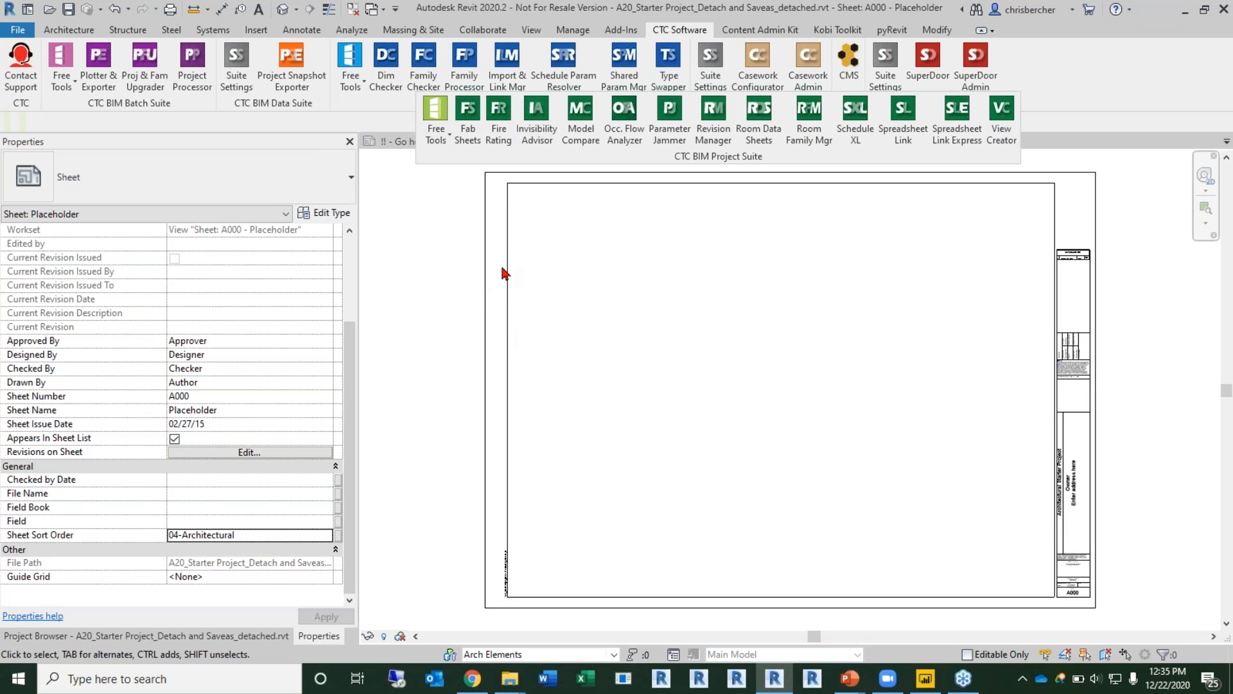
Step: Try to add the Sheets category to a new Spreadsheet Link selection
left_click(899, 131)
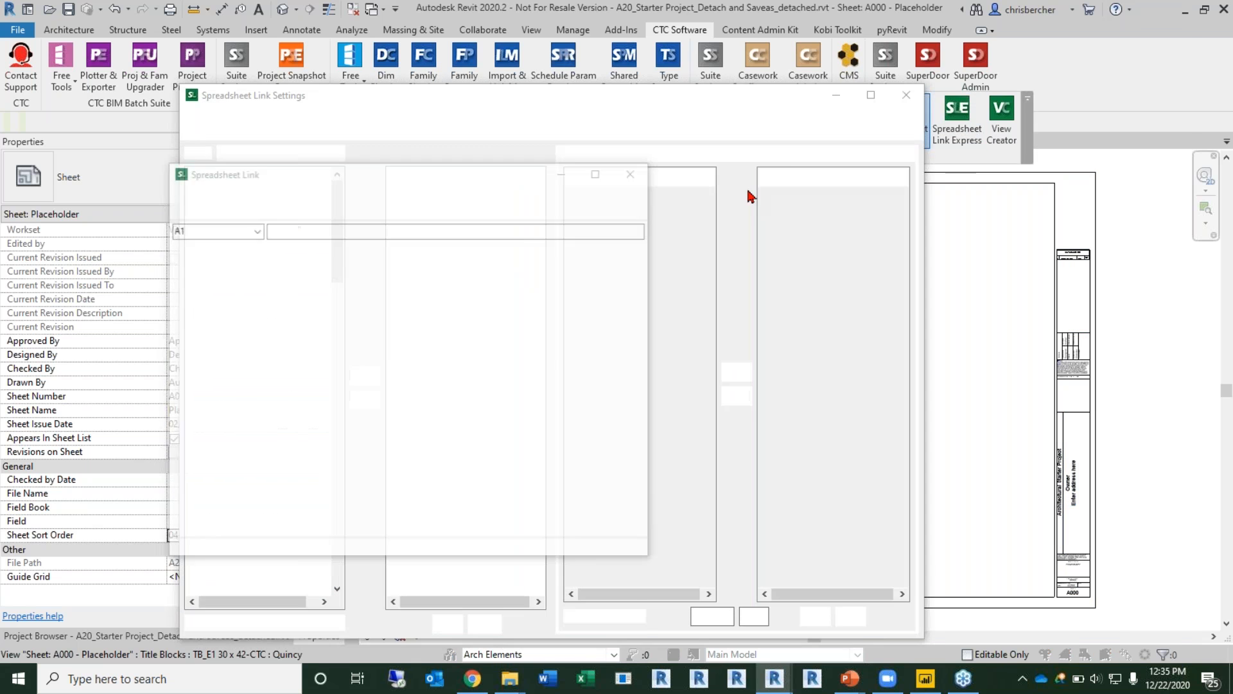
left_click(230, 442)
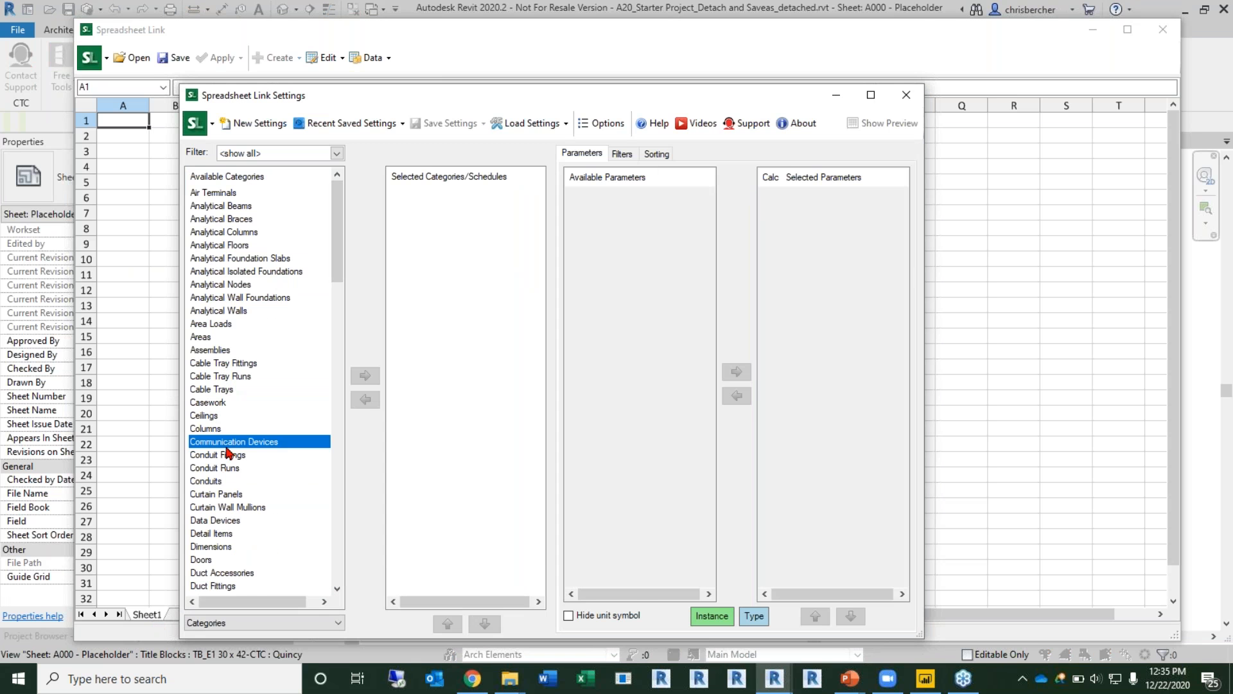
scroll(238, 448, "down", 6)
left_click(541, 130)
left_click(539, 116)
left_click(605, 125)
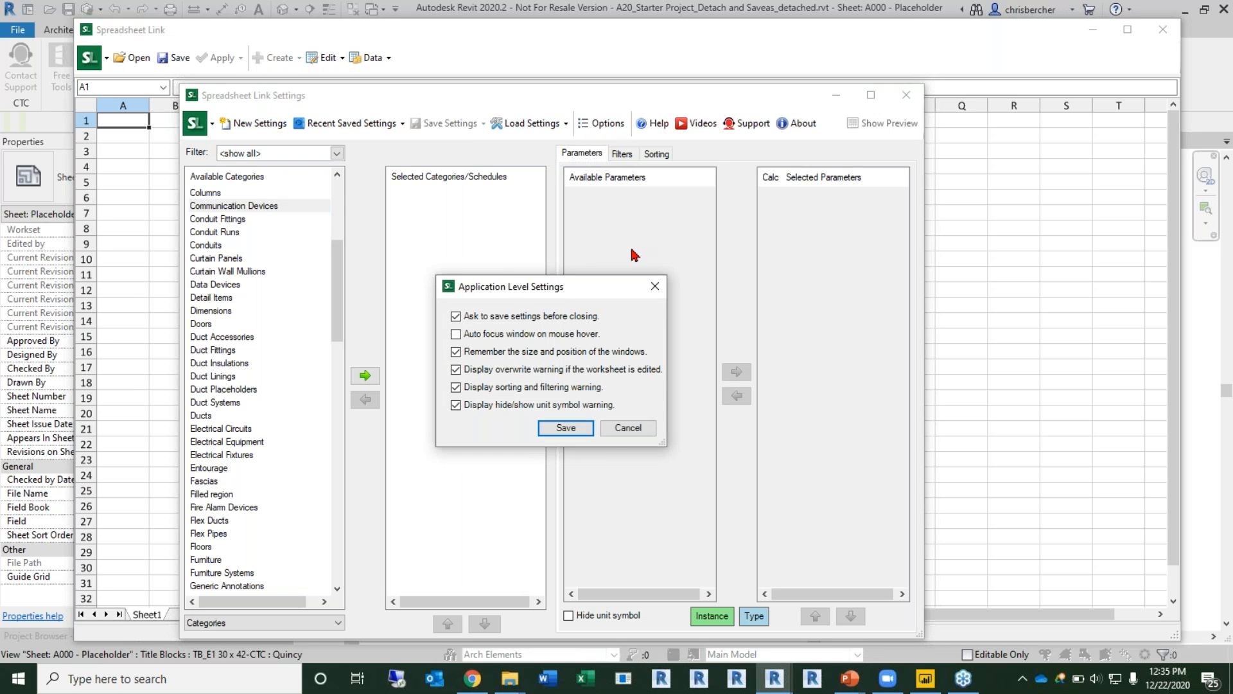
left_click(614, 429)
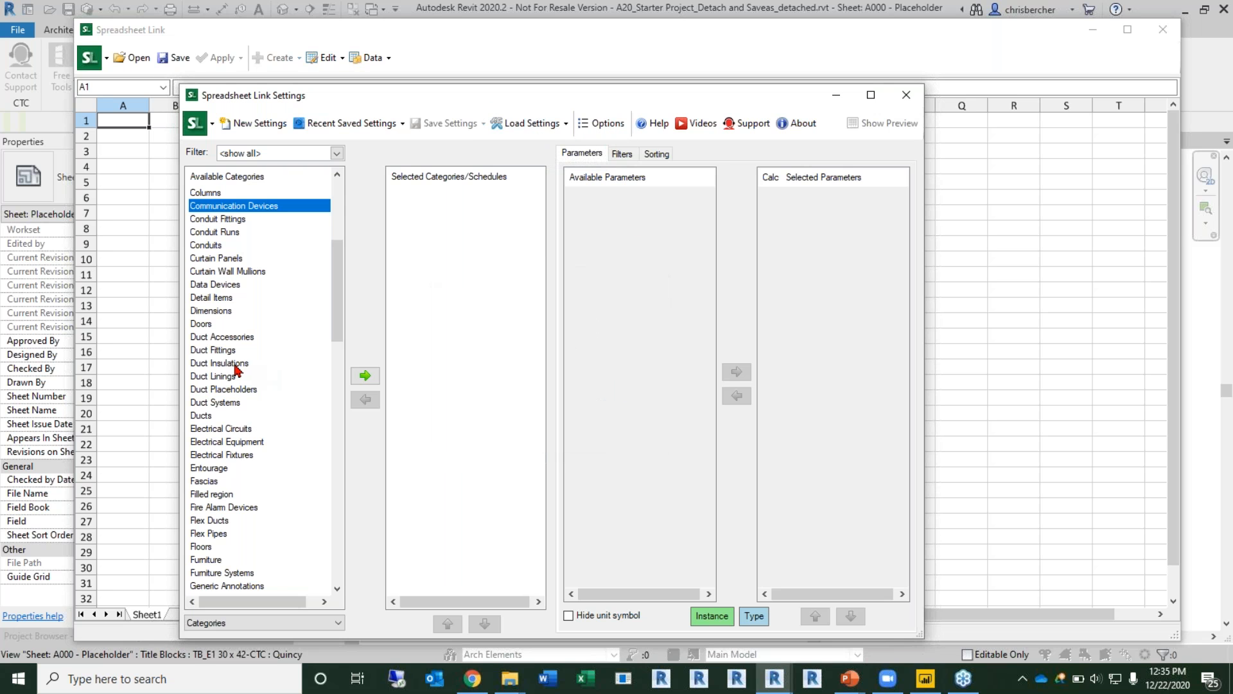
left_click(235, 364)
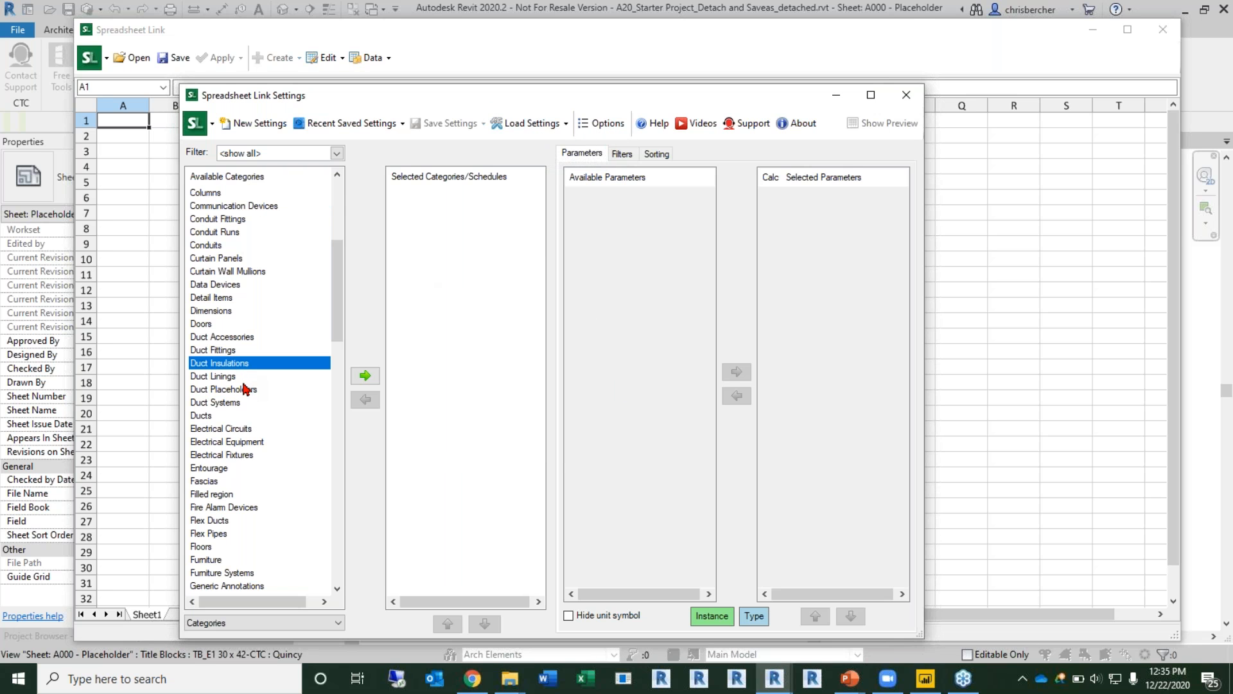
key("s")
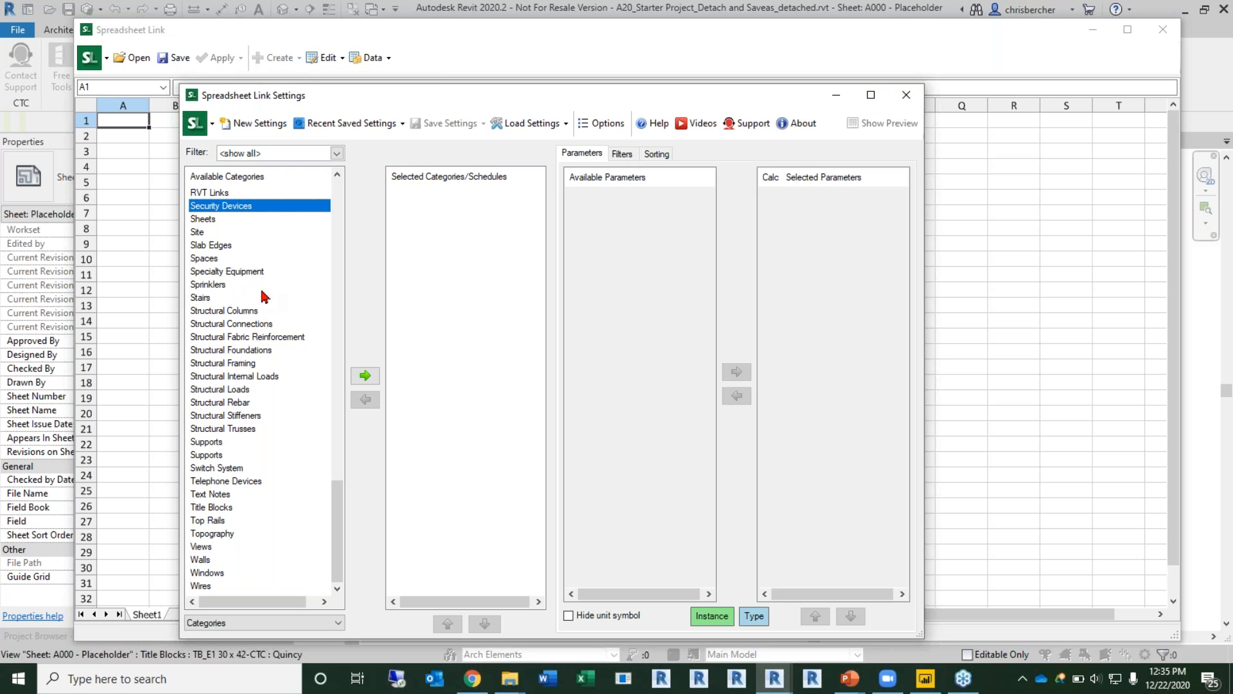
left_click(239, 219)
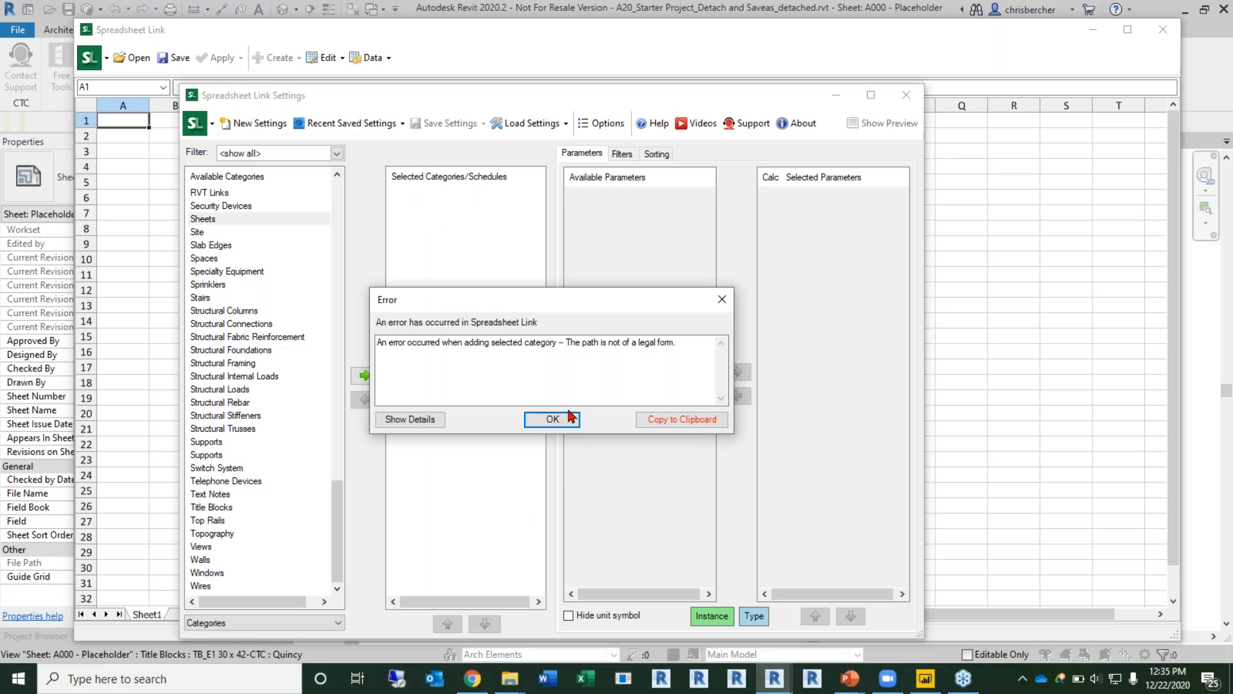
left_click(550, 420)
left_click(907, 95)
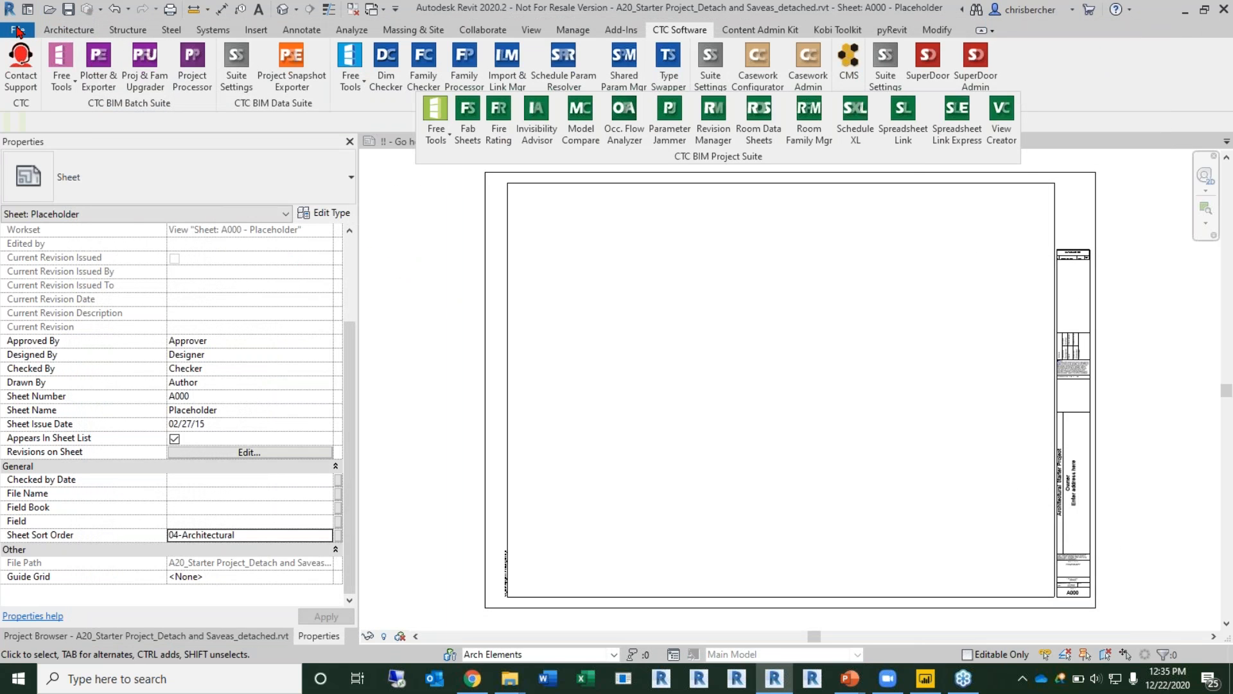
Step: Start saving the model as a new project file in the D: drive folder !CTC Webinars\05-Clean Your Projects\PT_4
left_click(17, 31)
mouse_move(57, 210)
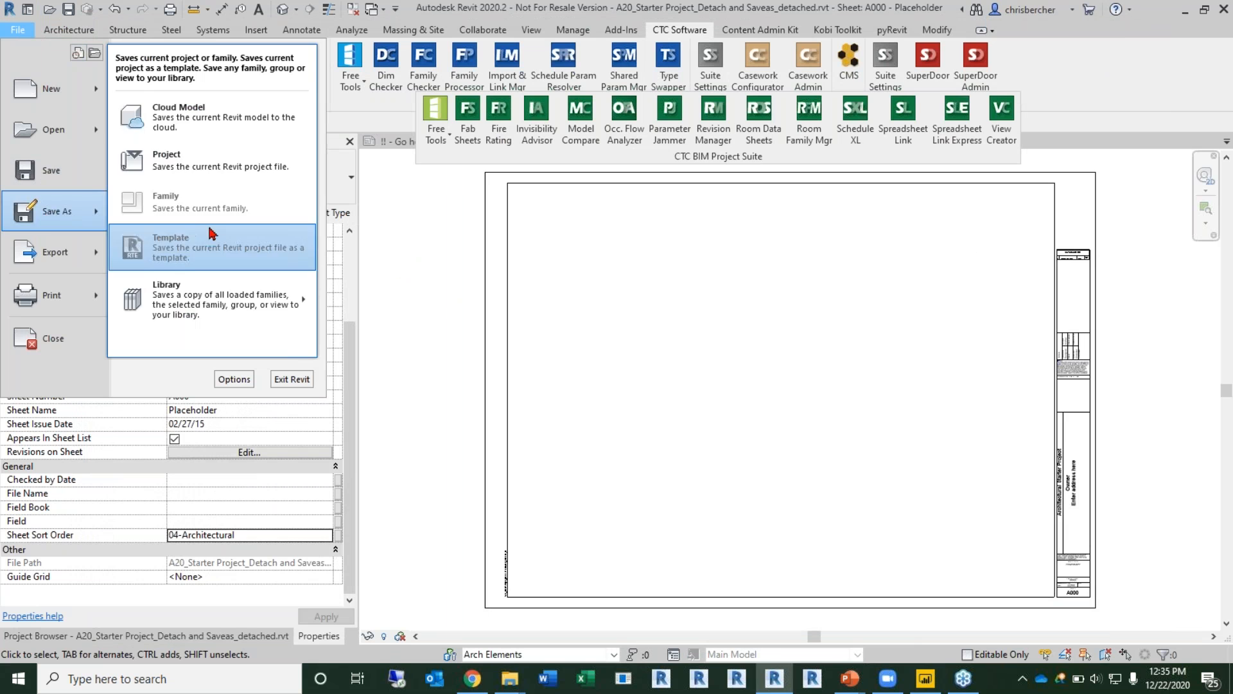
left_click(197, 161)
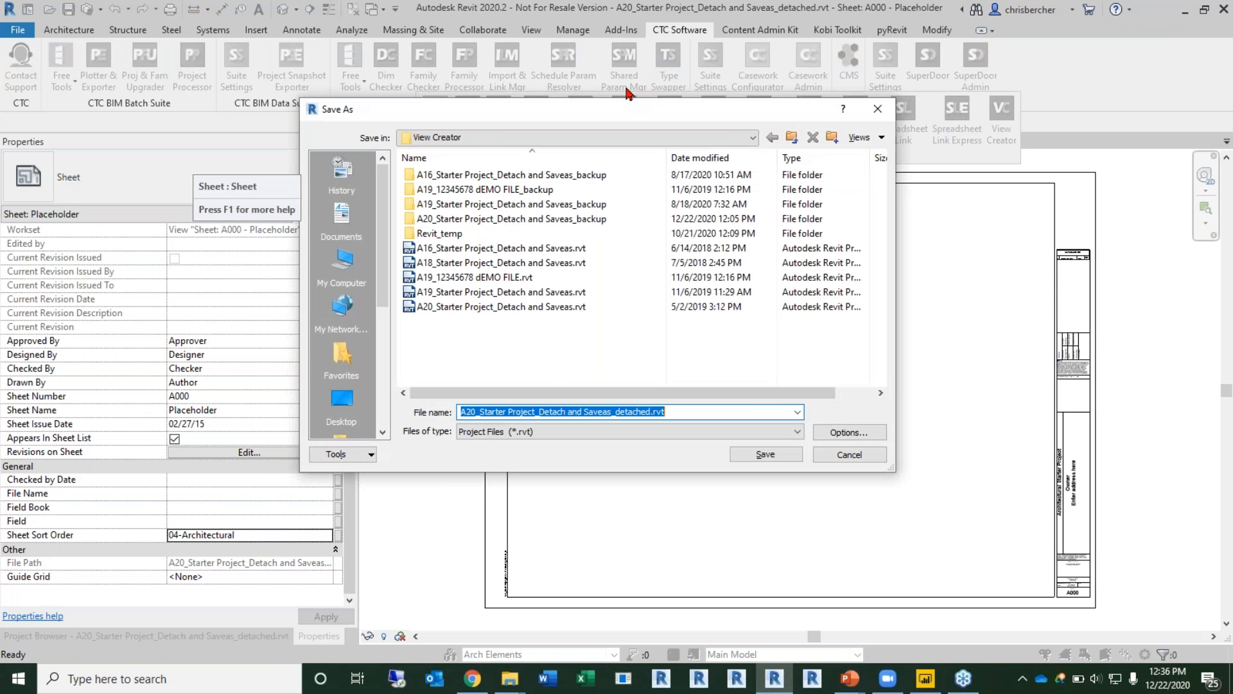
left_click(357, 275)
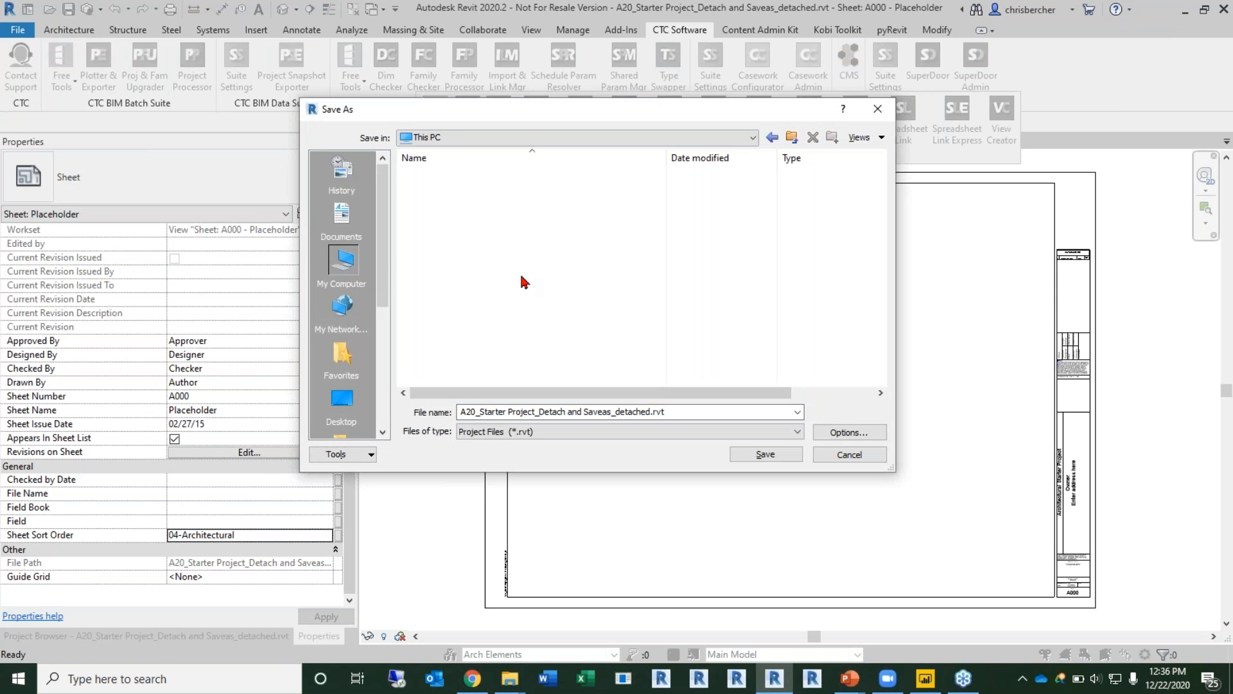
double_click(450, 364)
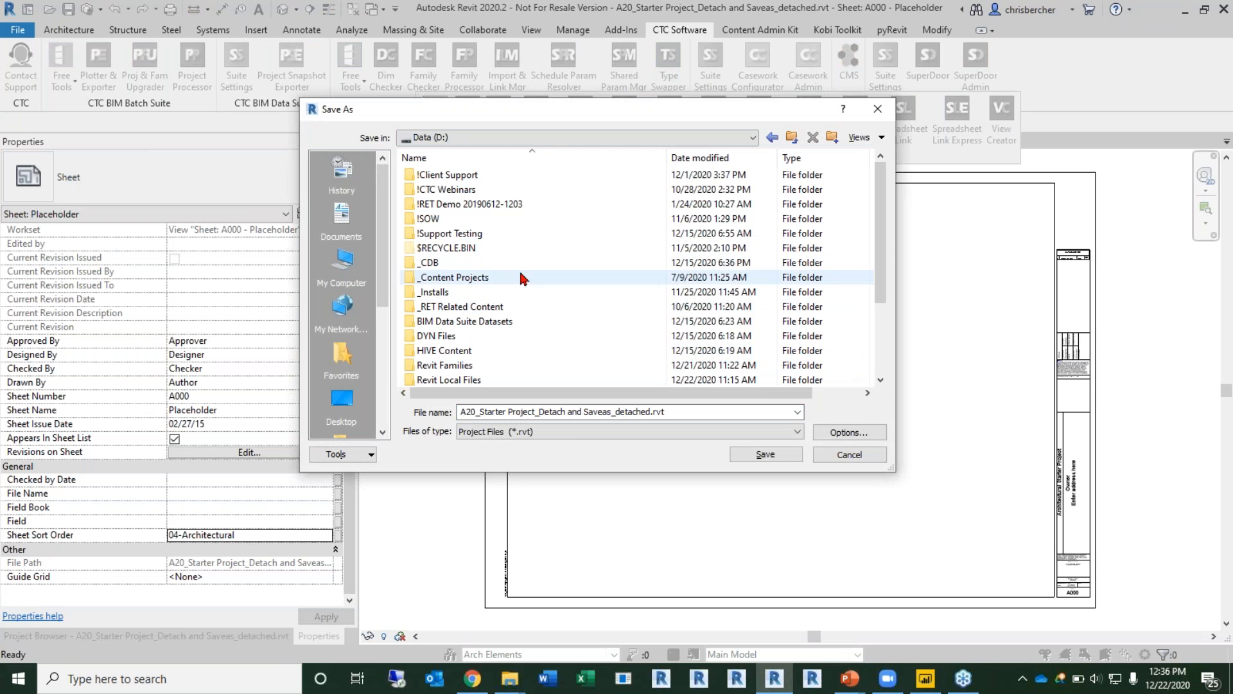
double_click(507, 190)
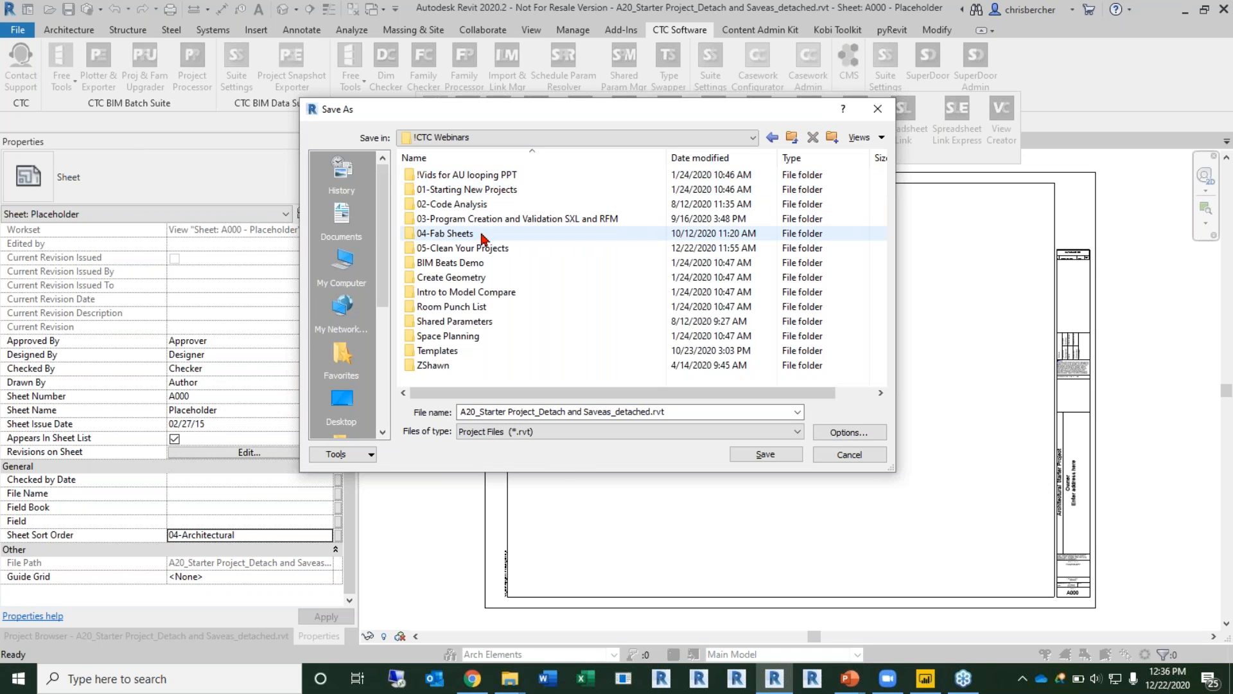
double_click(479, 248)
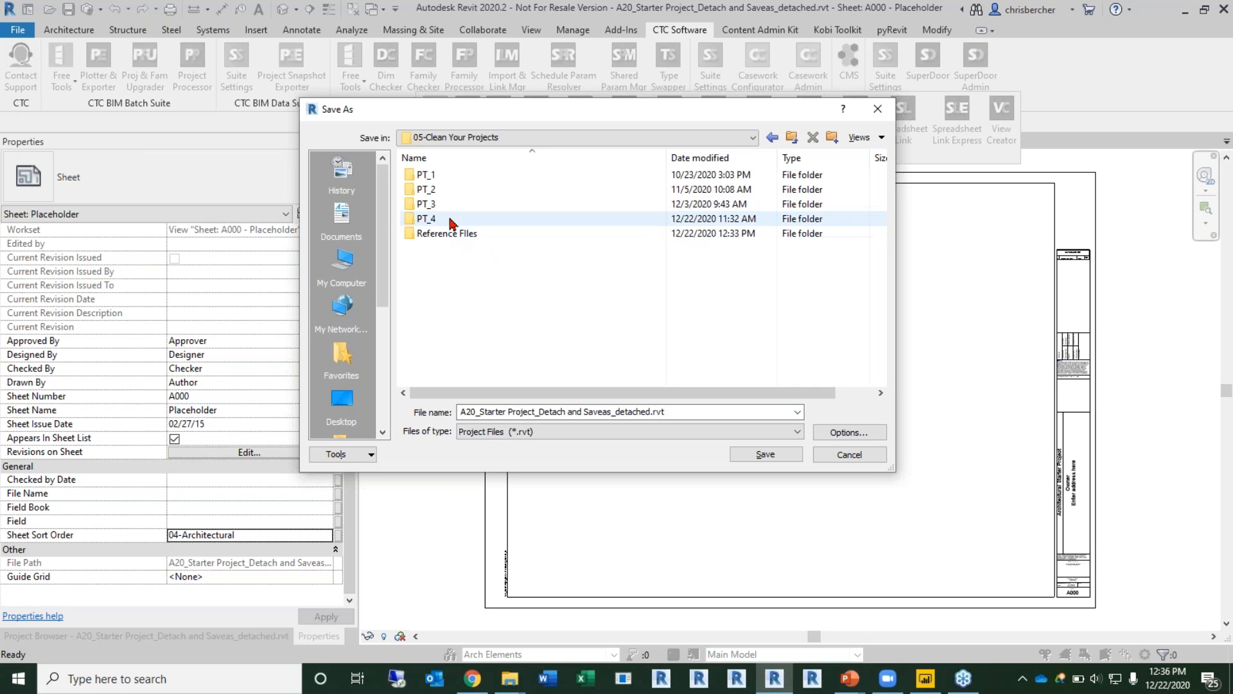
double_click(441, 221)
Step: Save the project as "A20_Final 2020 Project.rvt" with the existing save options and synchronize it with central
left_click(644, 409)
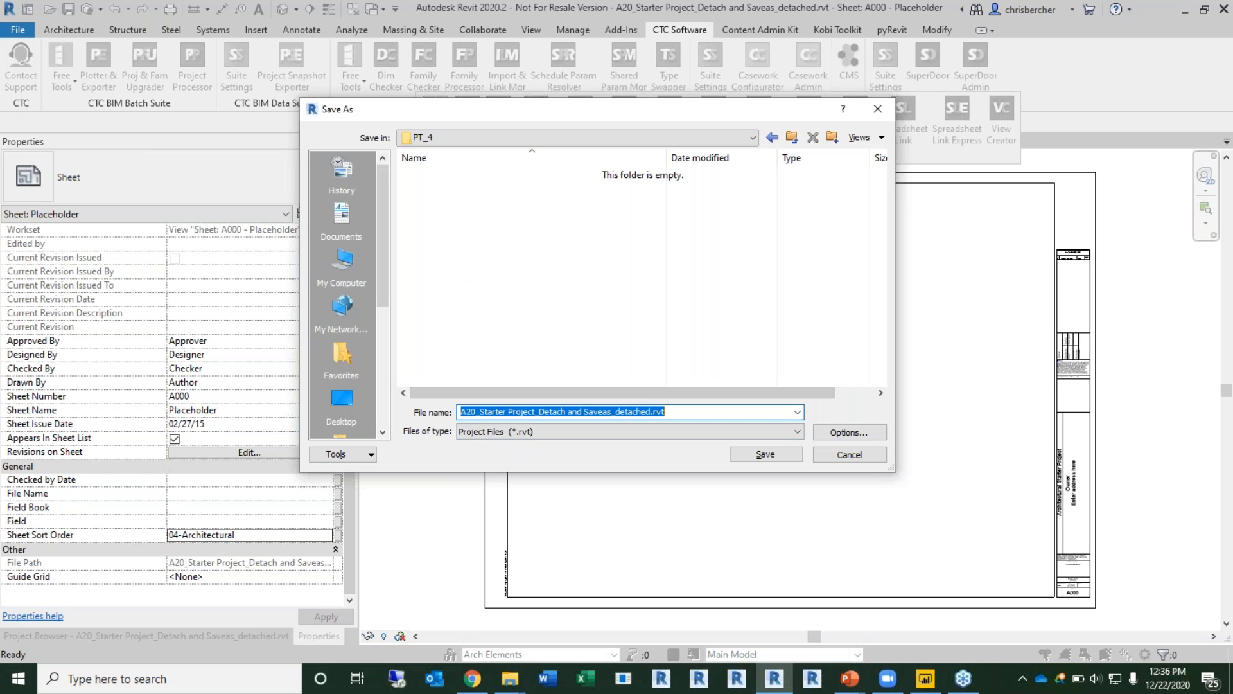
left_click(652, 411)
key("BackSpace")
key("BackSpace")
key("BackSpace")
key("BackSpace")
key("BackSpace")
key("BackSpace")
key("BackSpace")
key("BackSpace")
key("BackSpace")
key("BackSpace")
key("BackSpace")
key("BackSpace")
key("BackSpace")
key("BackSpace")
key("BackSpace")
key("BackSpace")
key("BackSpace")
key("BackSpace")
key("BackSpace")
key("BackSpace")
type("C")
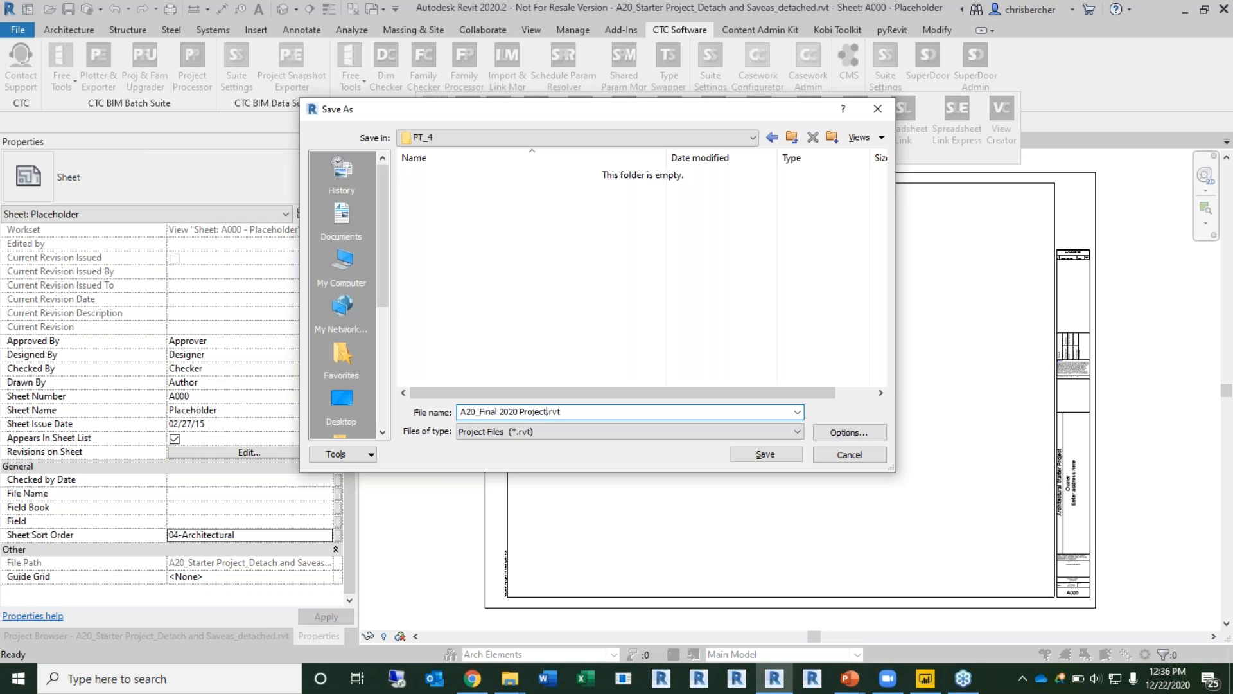
left_click(846, 437)
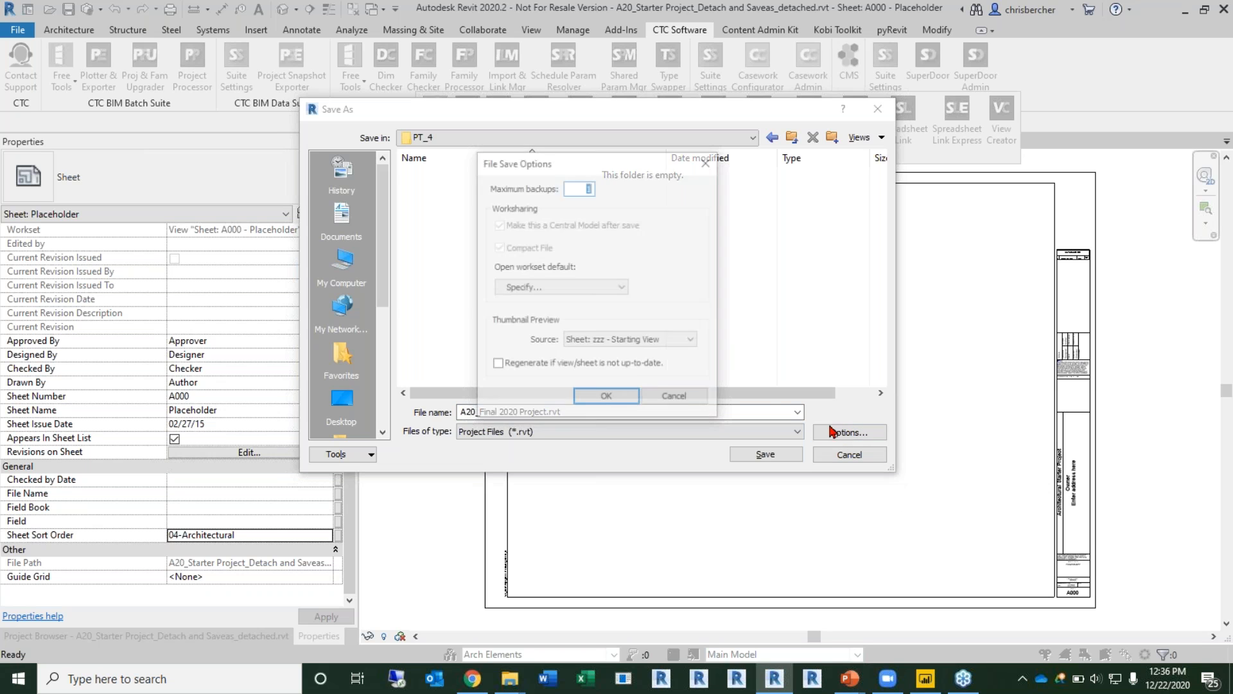
left_click(607, 398)
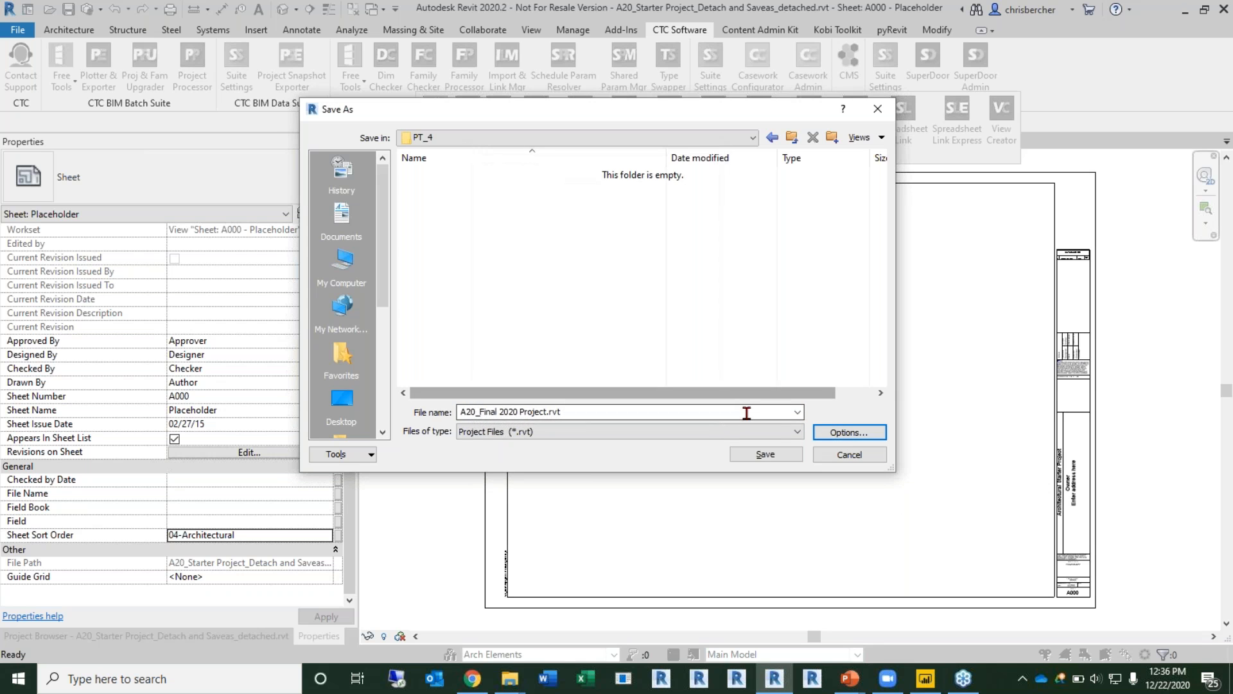
left_click(763, 454)
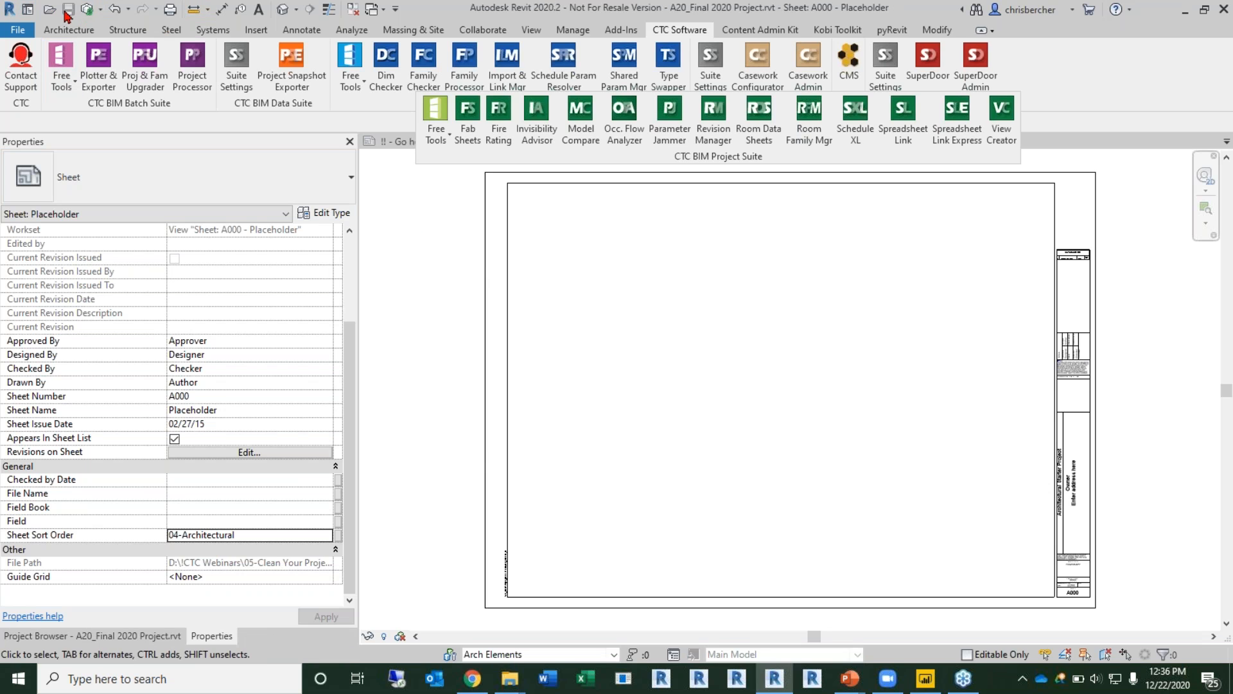
left_click(86, 9)
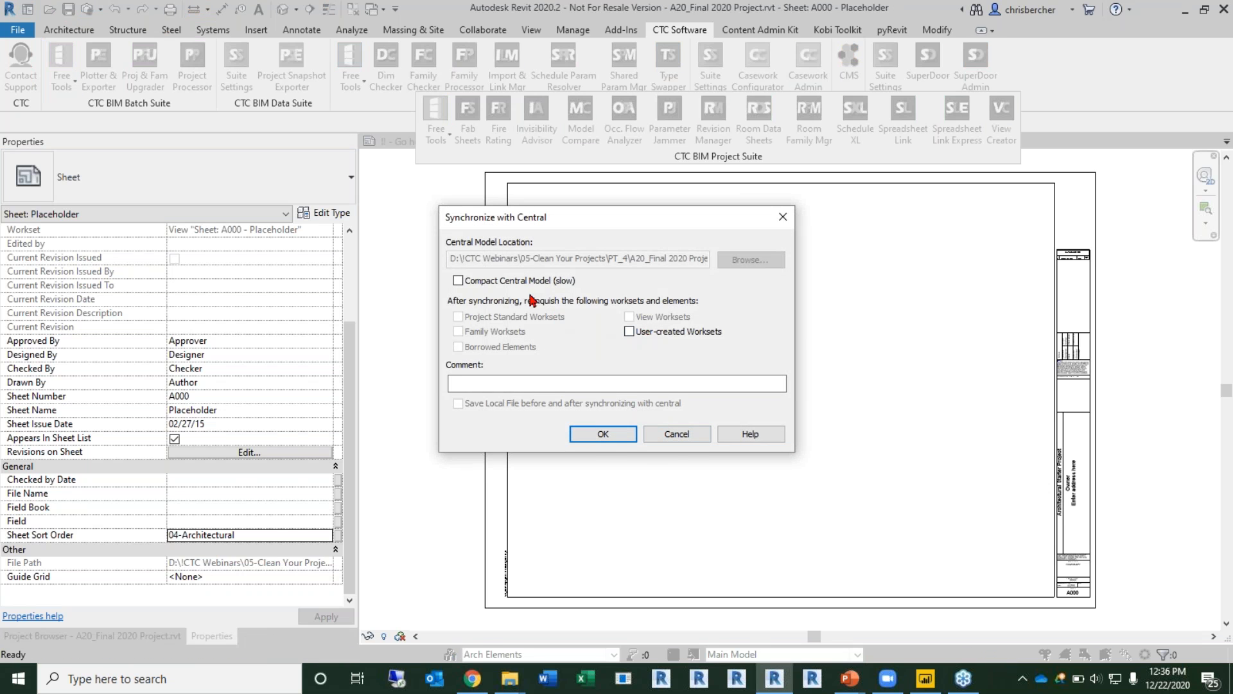
left_click(602, 435)
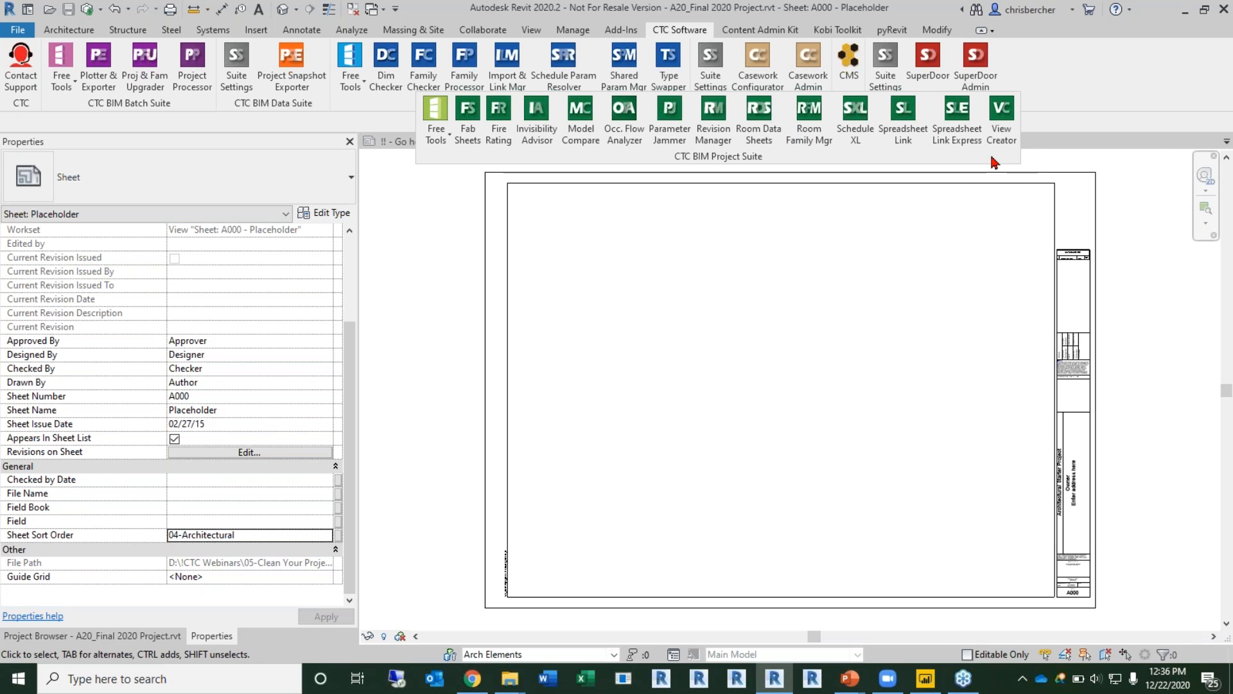
Step: Open Spreadsheet Link and add Sheets to the selected categories
left_click(918, 144)
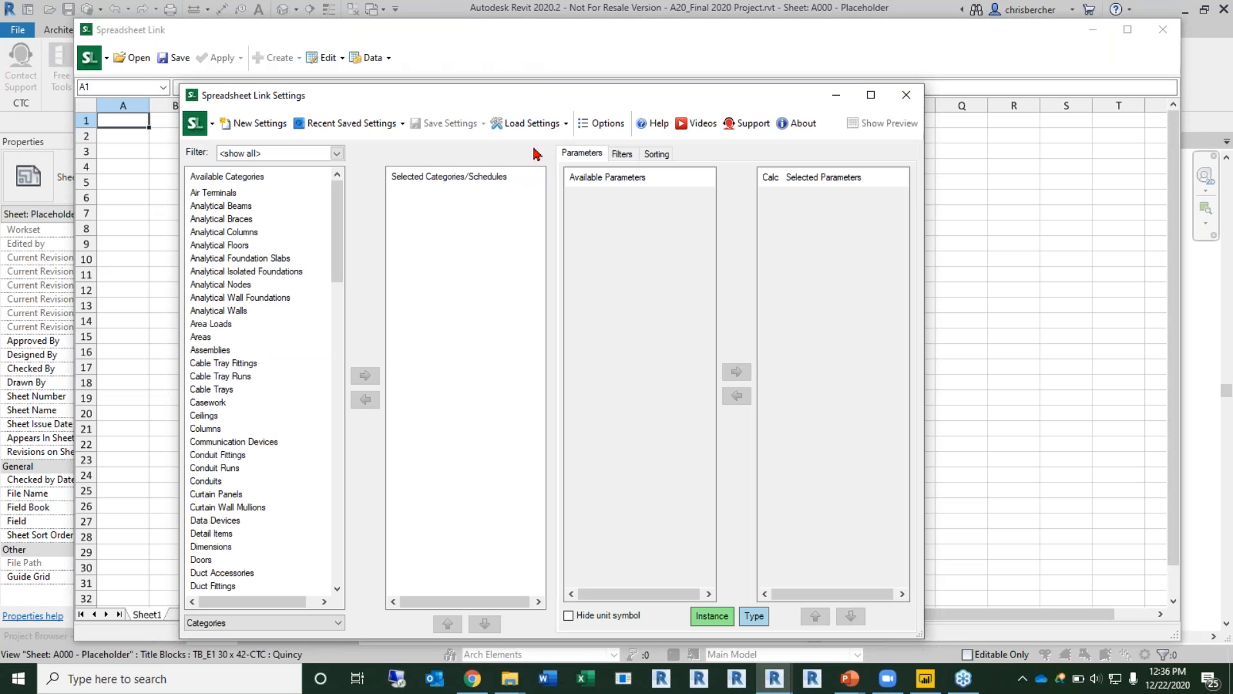
left_click_drag(559, 106, 571, 93)
left_click(233, 366)
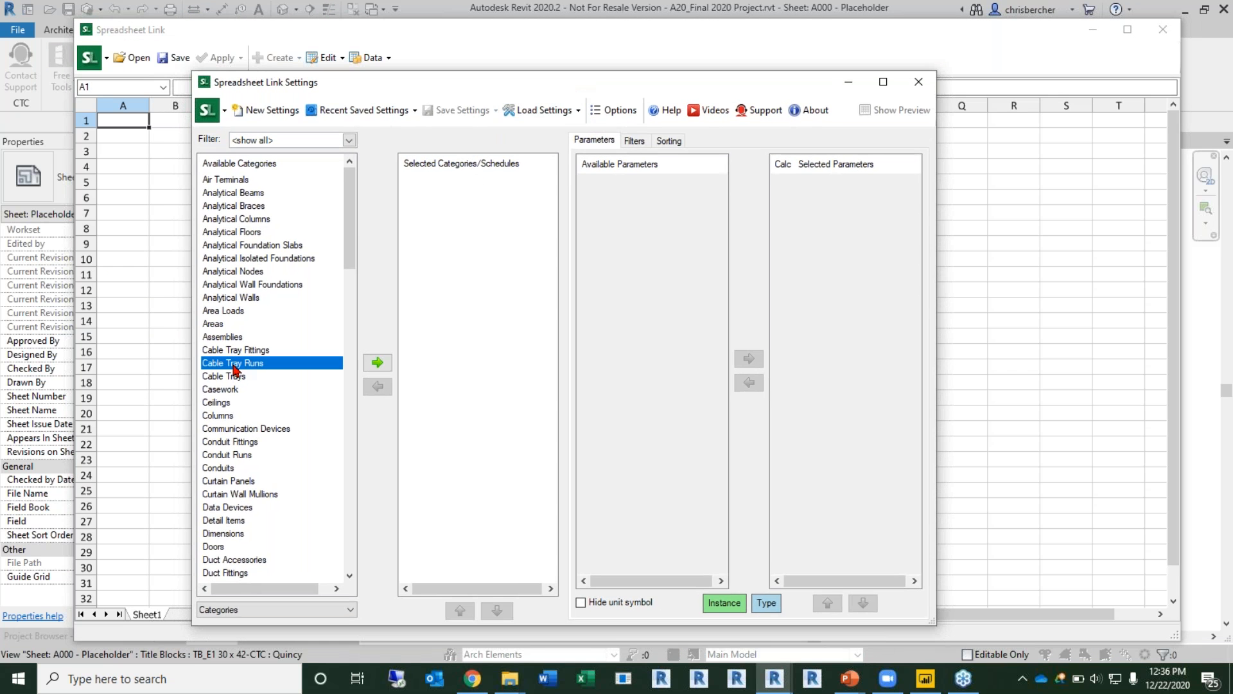
key("s")
double_click(213, 207)
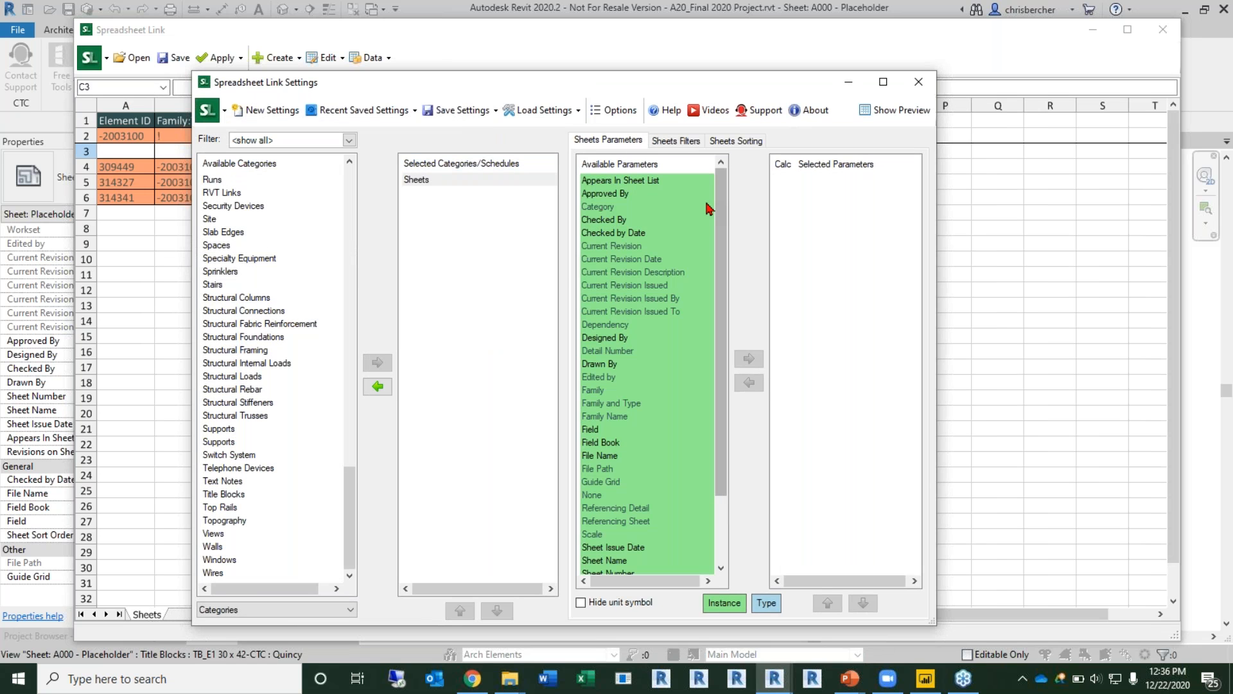
Step: Add the Sheet Number, Sheet Name and Sheet Sort Order parameters to the Sheets selection
scroll(642, 508, "down", 1)
scroll(642, 509, "down", 1)
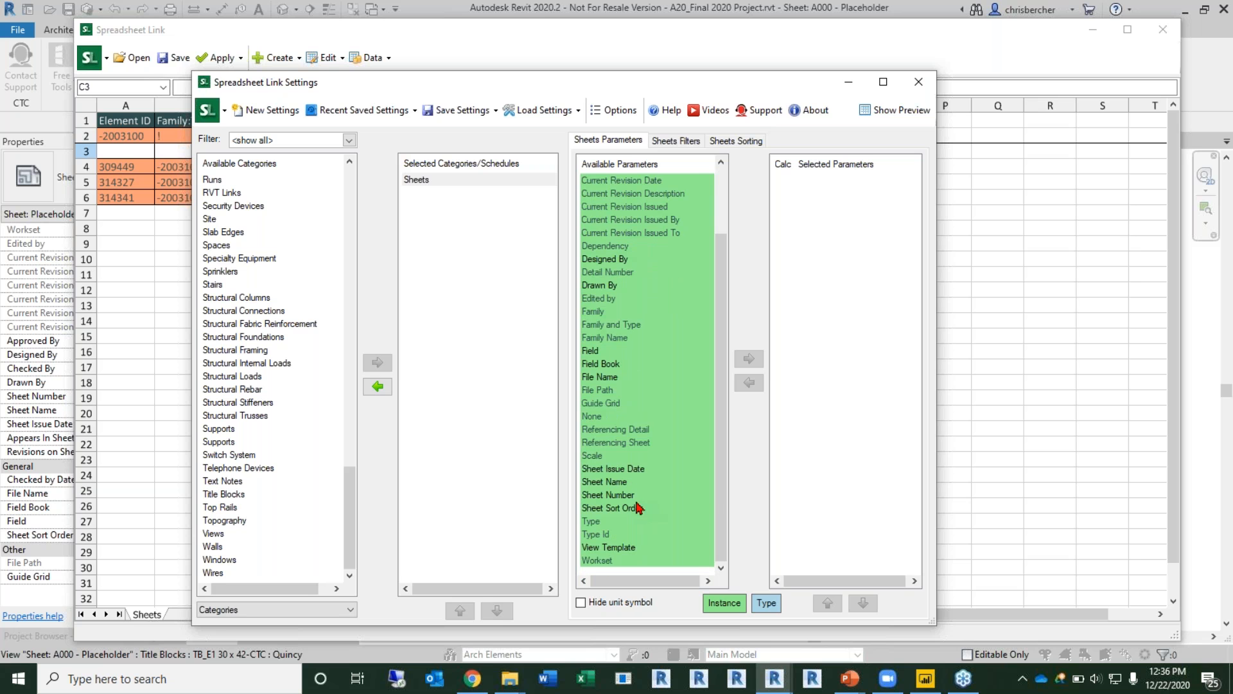
double_click(614, 495)
double_click(620, 496)
double_click(632, 508)
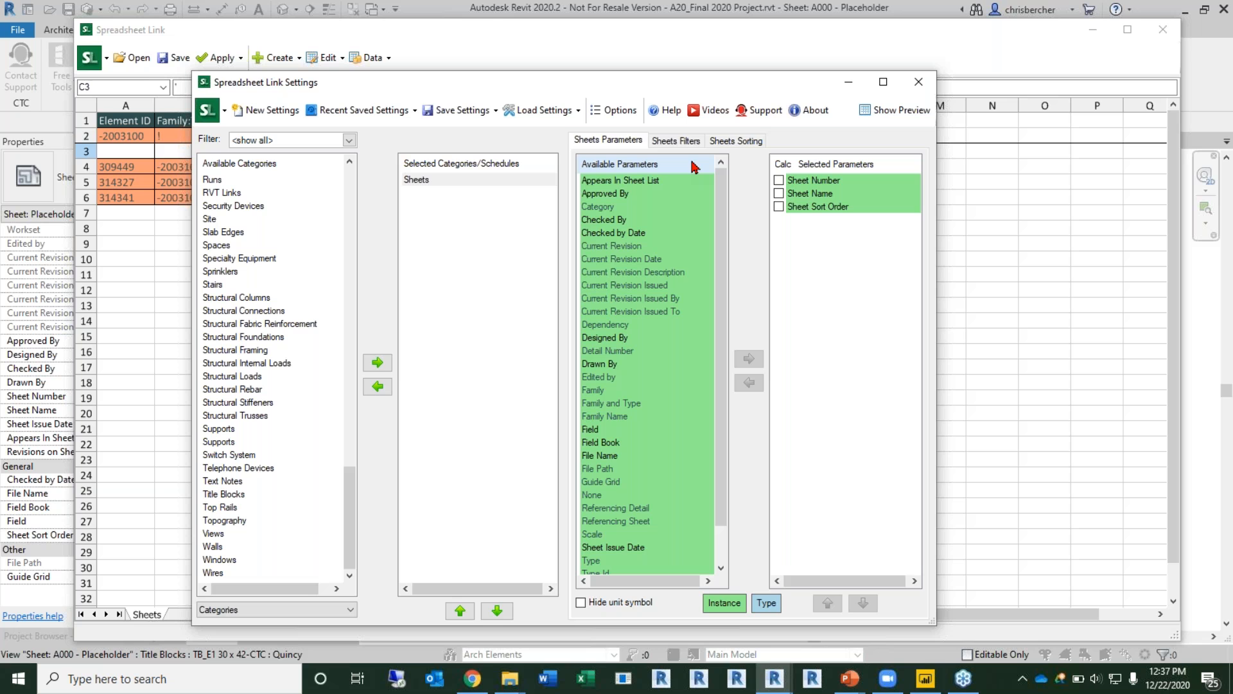
scroll(648, 318, "down", 1)
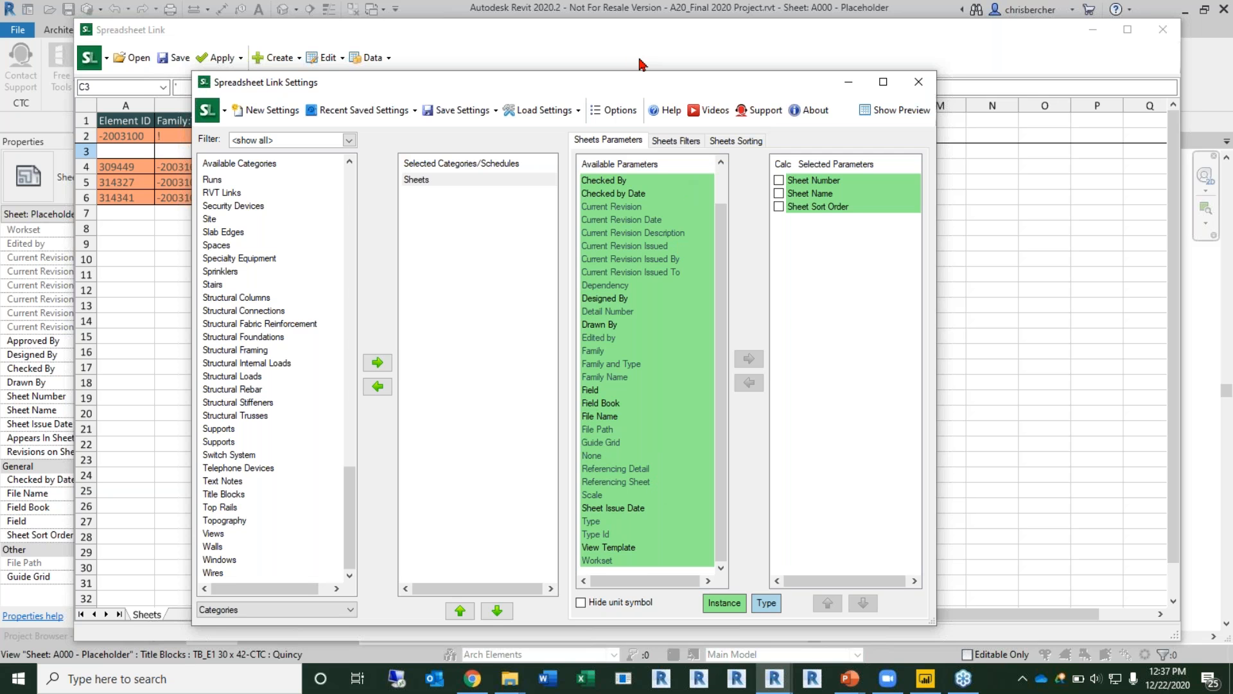
Step: Leave the Spreadsheet Link settings and open the dialog for creating new sheets
left_click_drag(713, 83, 723, 81)
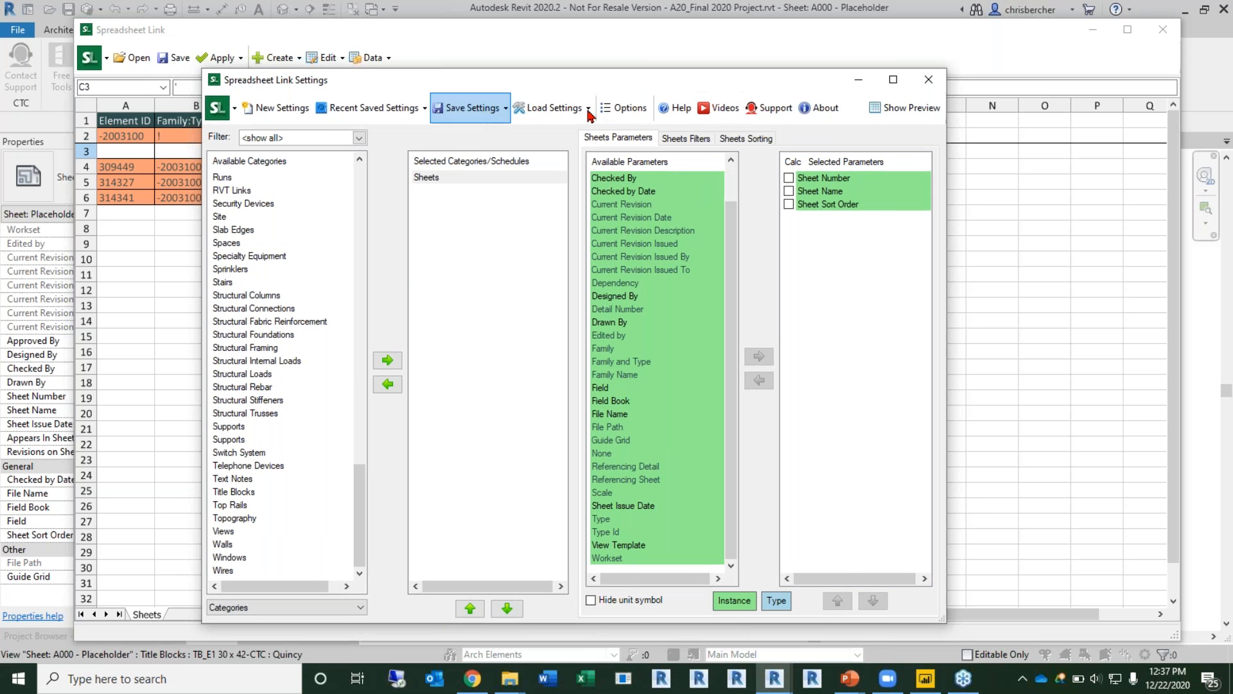
left_click(565, 38)
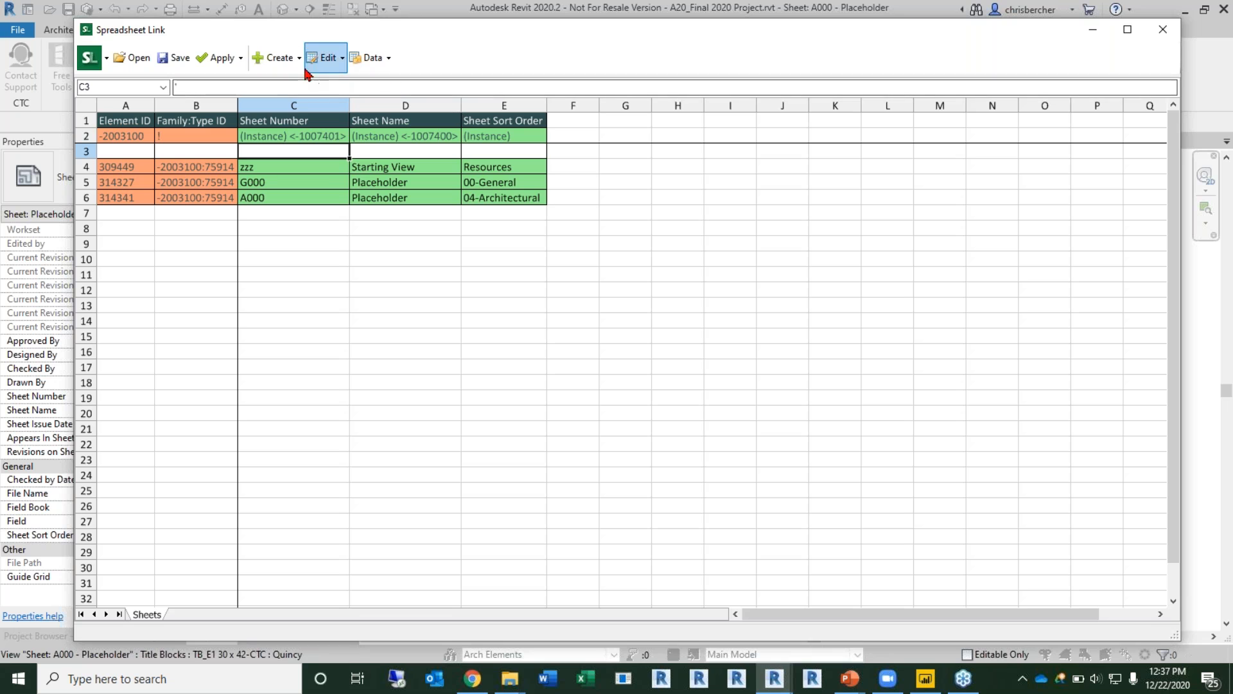
left_click(273, 64)
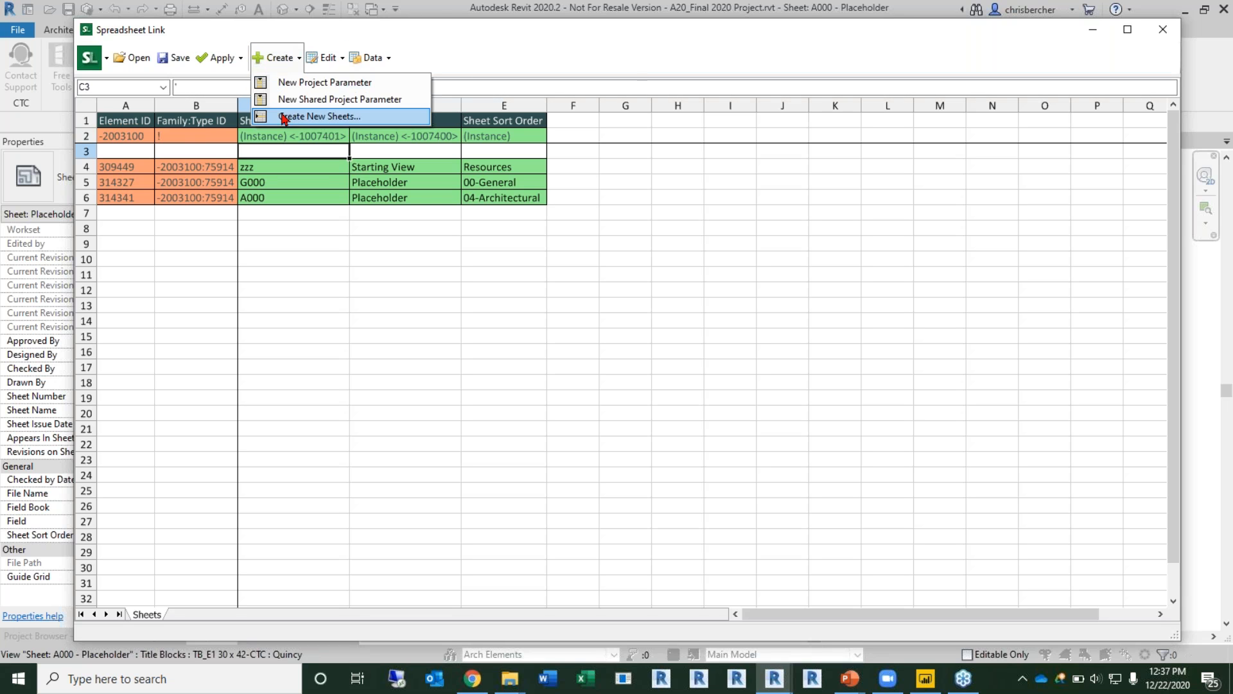
left_click(322, 116)
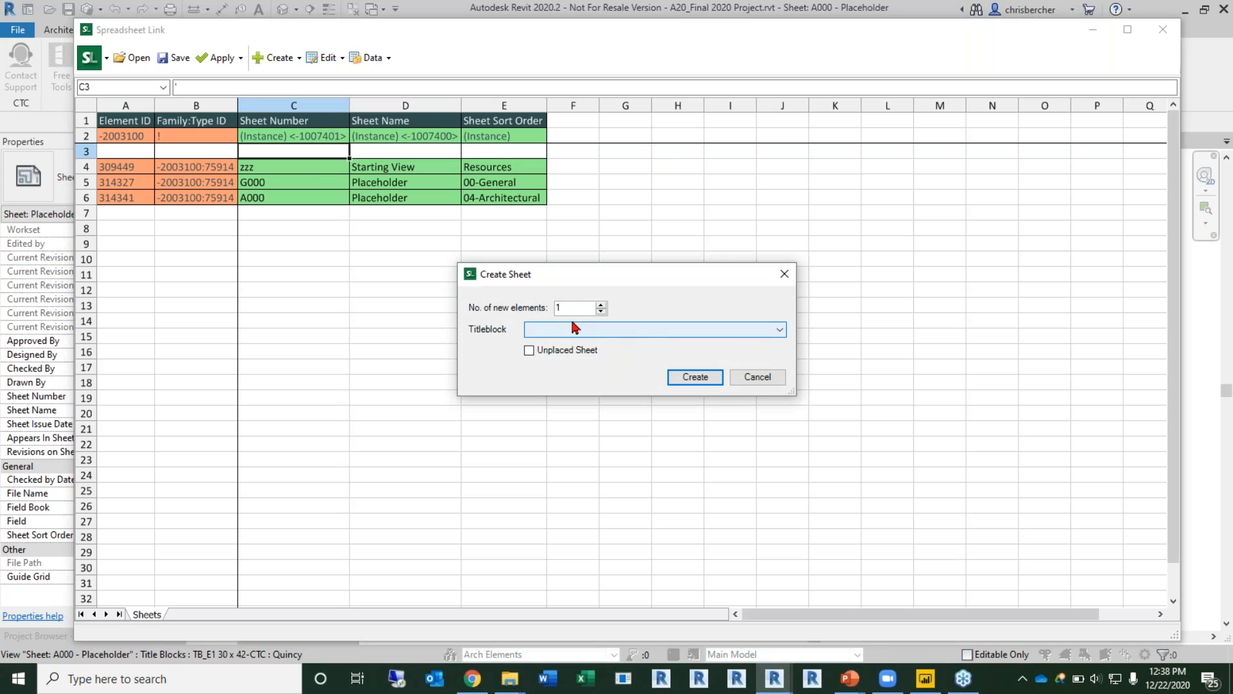
Step: Choose Standard as the titleblock for the new sheets
left_click_drag(572, 308, 542, 311)
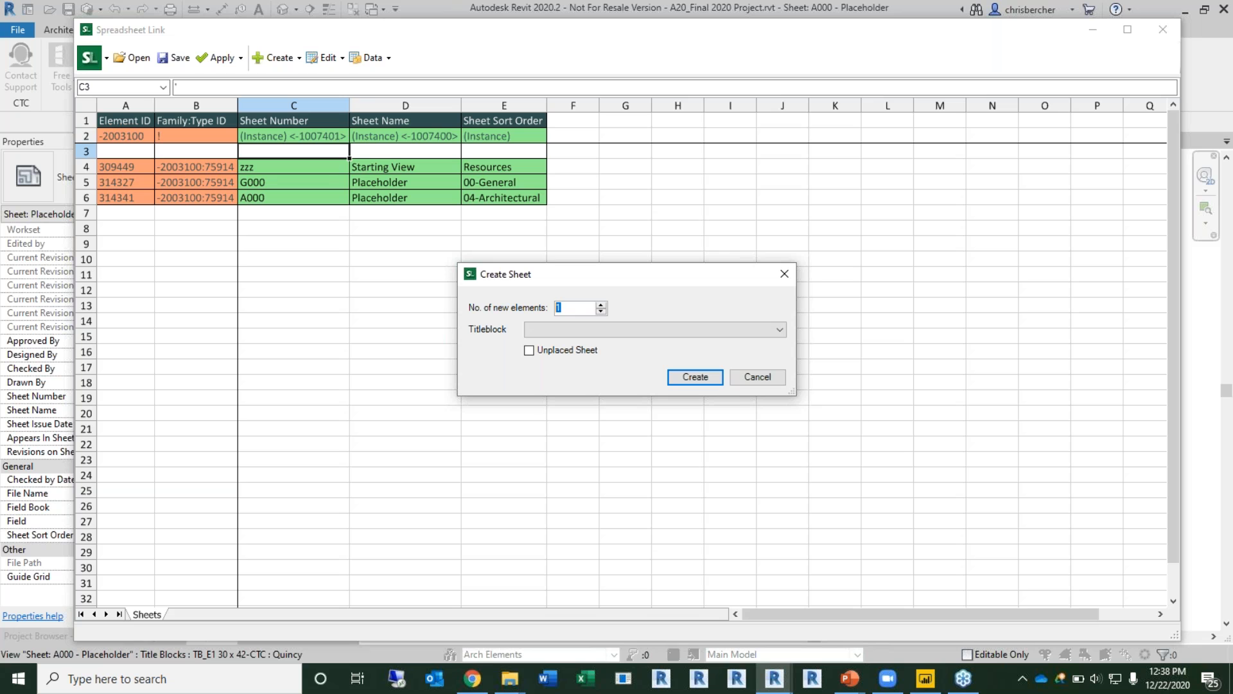
left_click(656, 333)
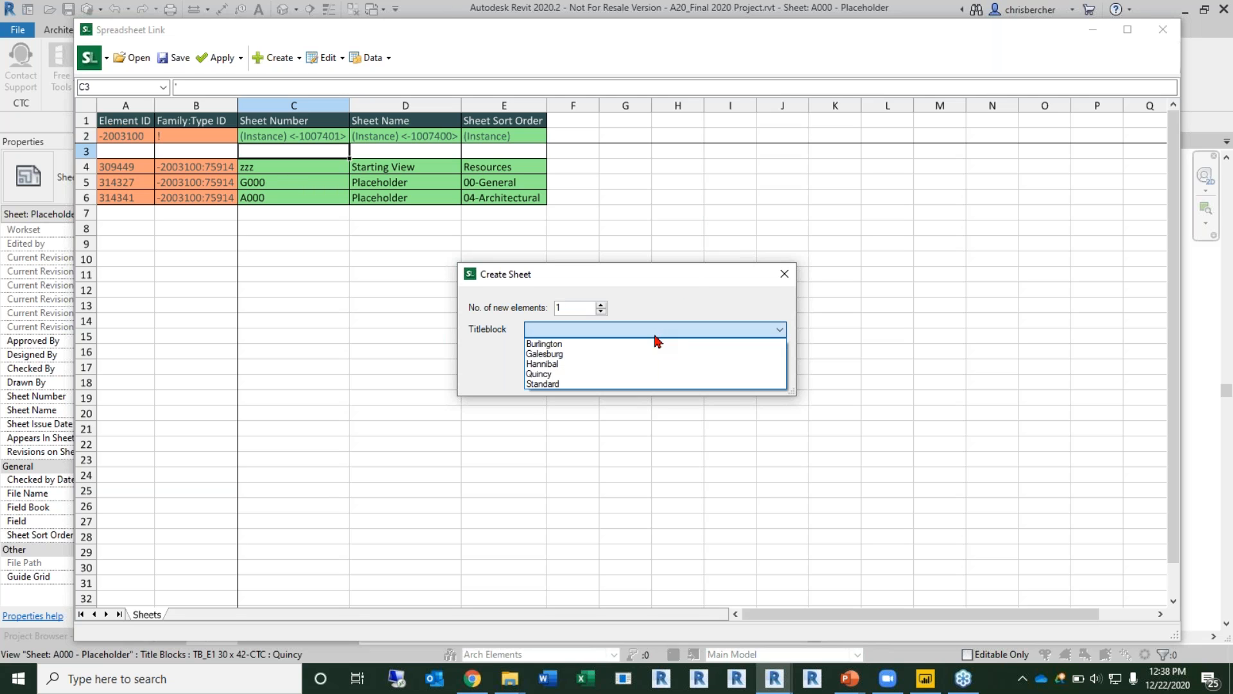
left_click(636, 308)
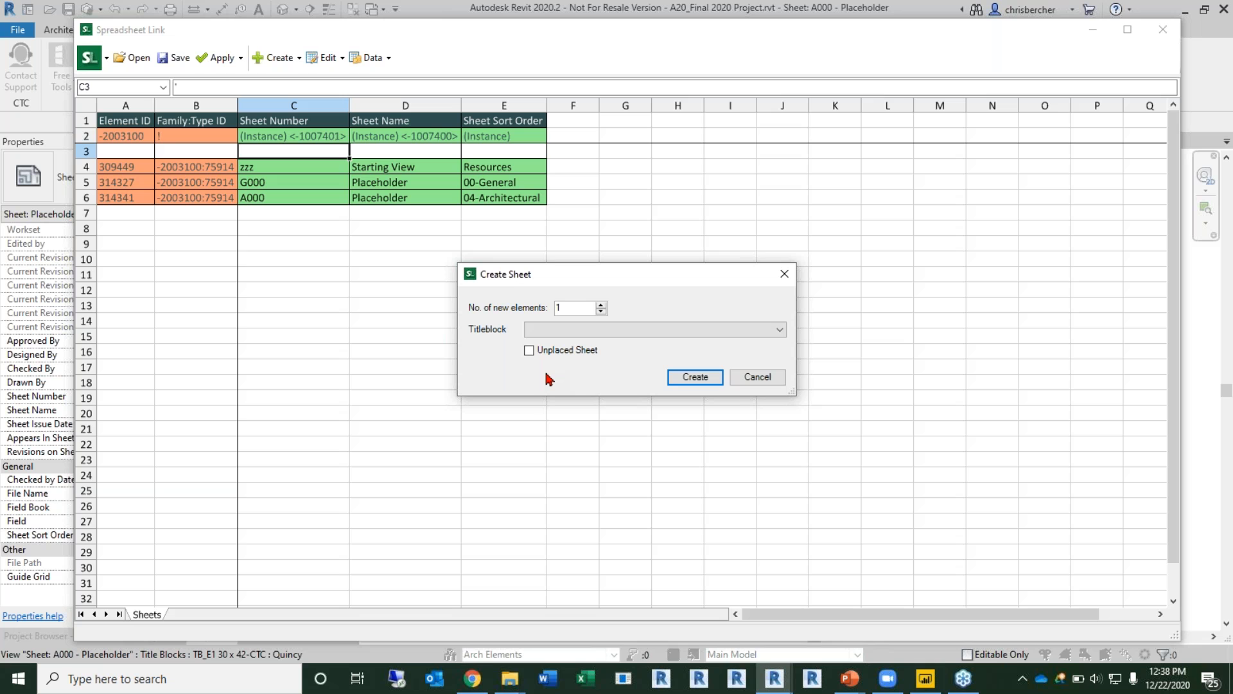
left_click(640, 328)
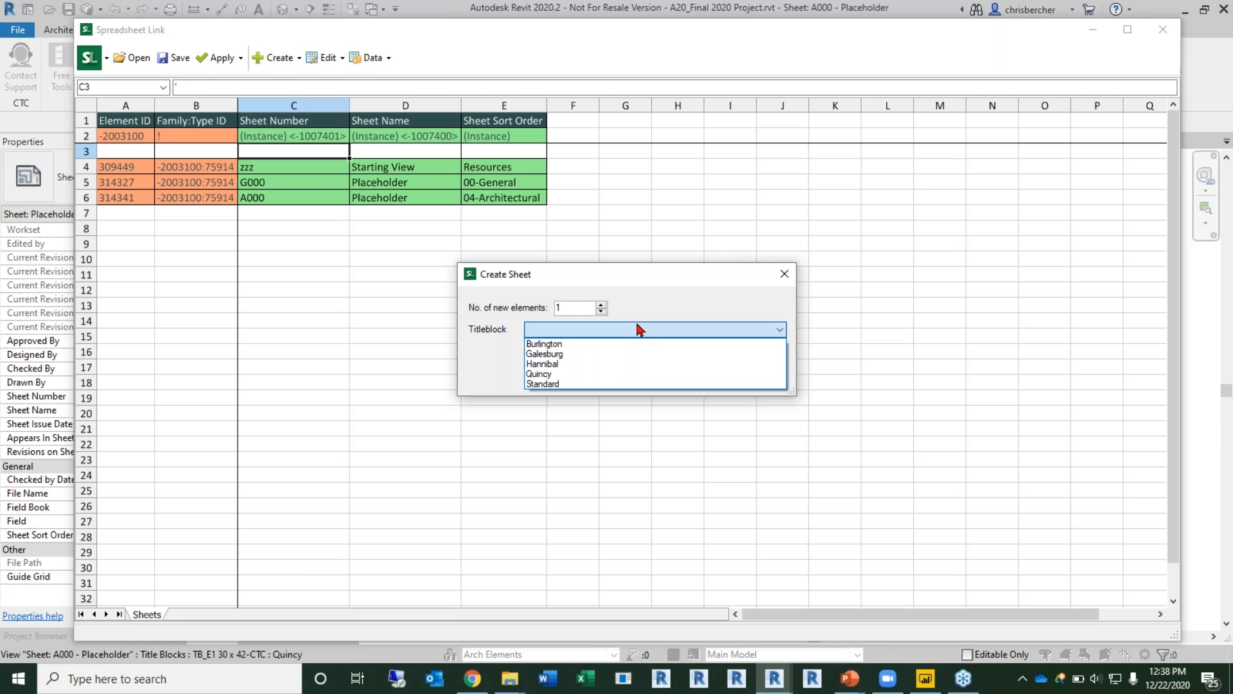
left_click(601, 384)
Step: Set the number of new elements to 30 and create the new sheet rows
double_click(569, 307)
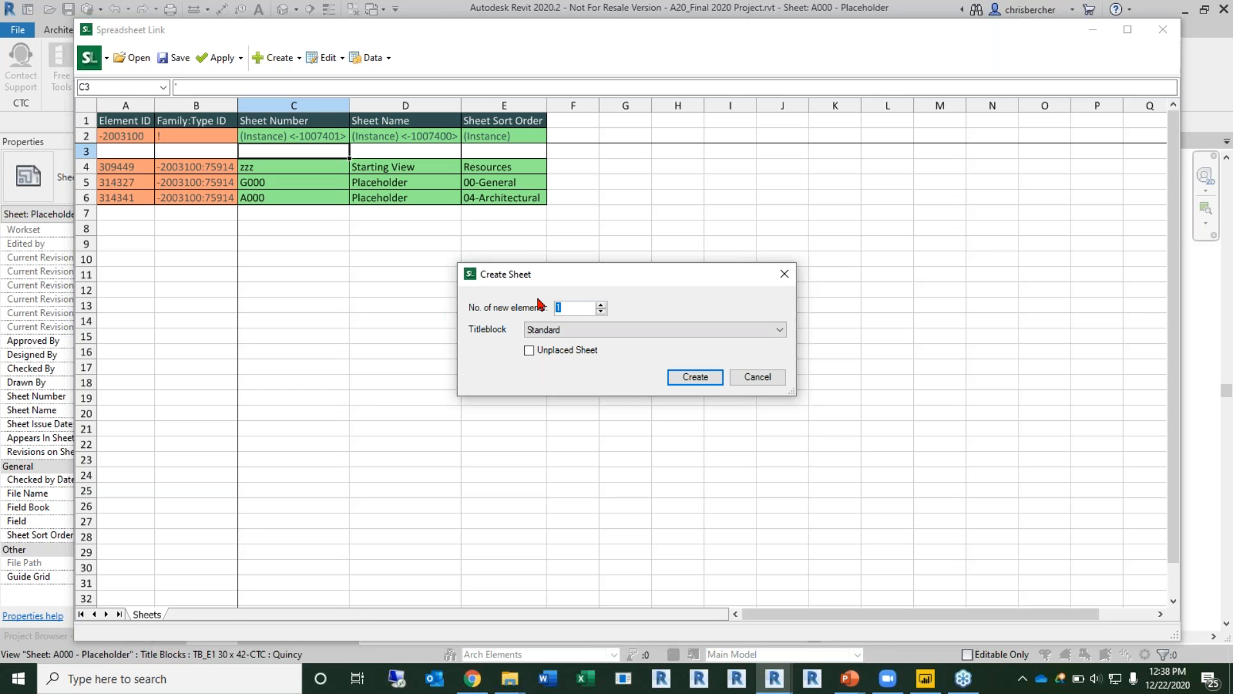
left_click(570, 325)
left_click_drag(570, 307, 501, 302)
type("30")
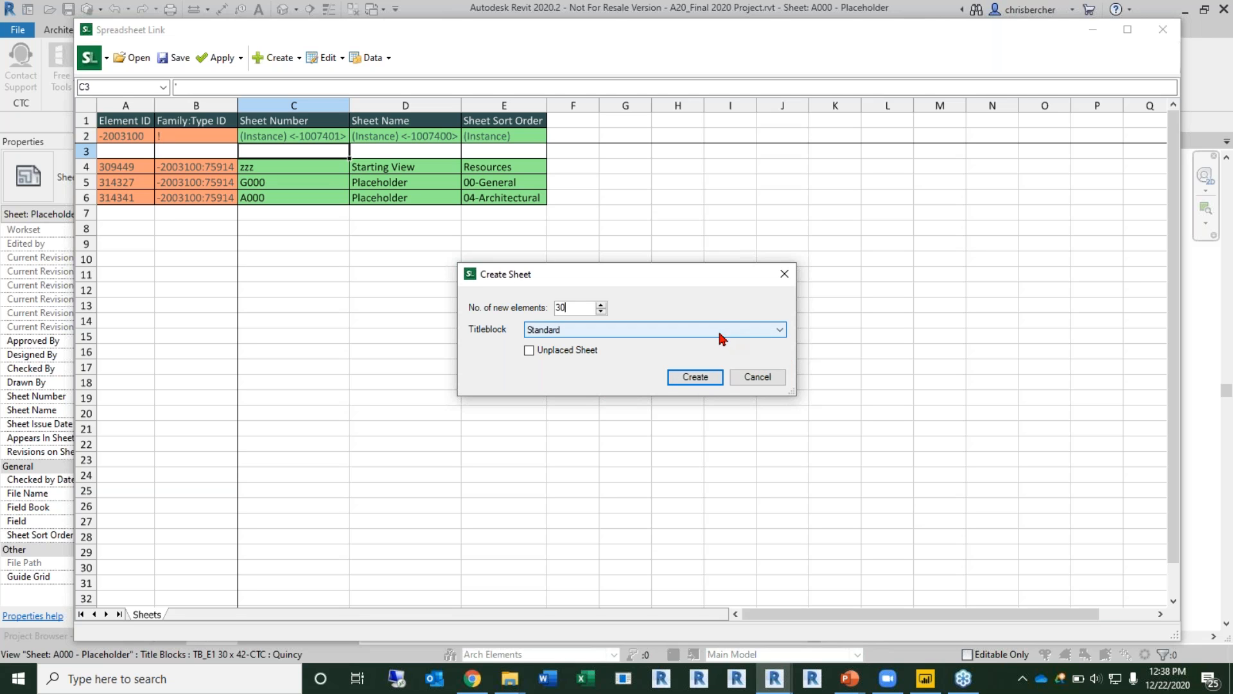
left_click(699, 384)
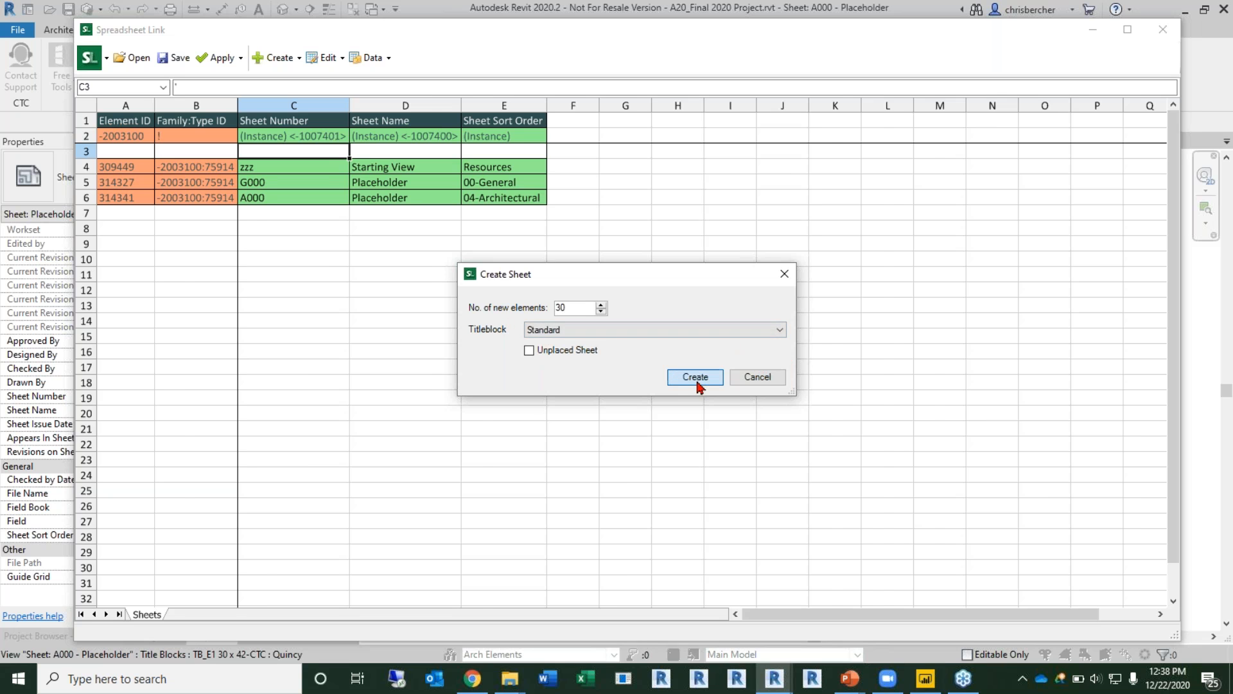
scroll(181, 586, "up", 2)
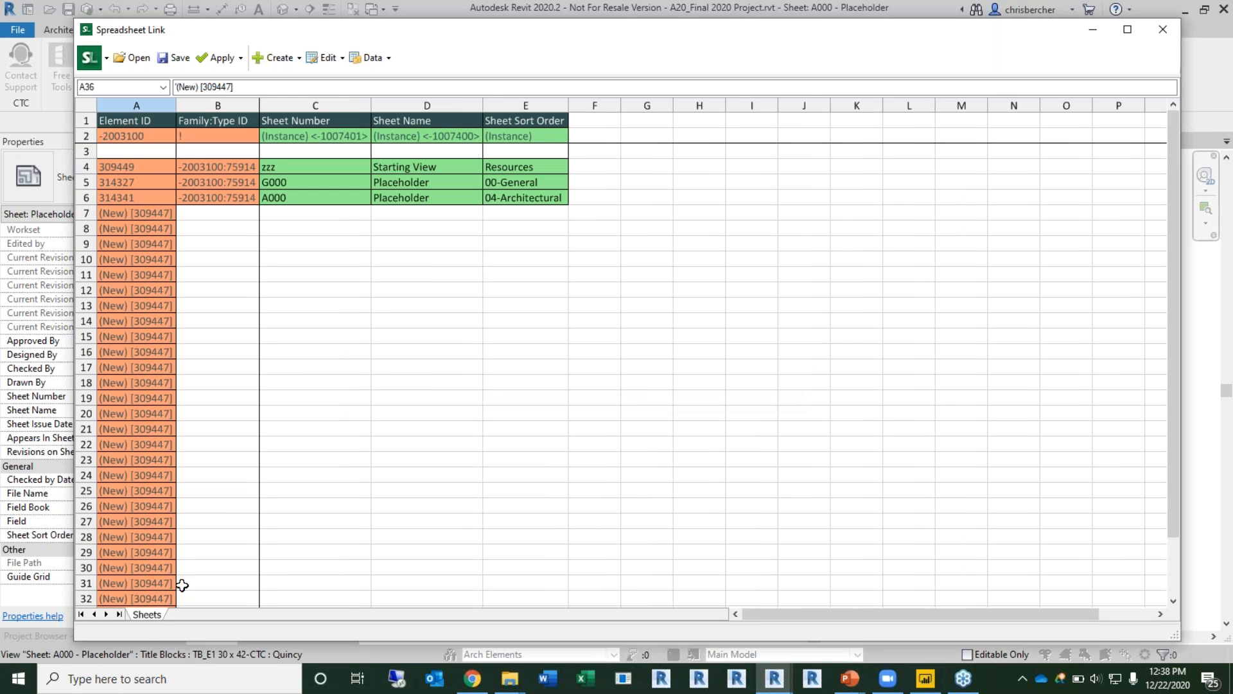
scroll(169, 430, "down", 5)
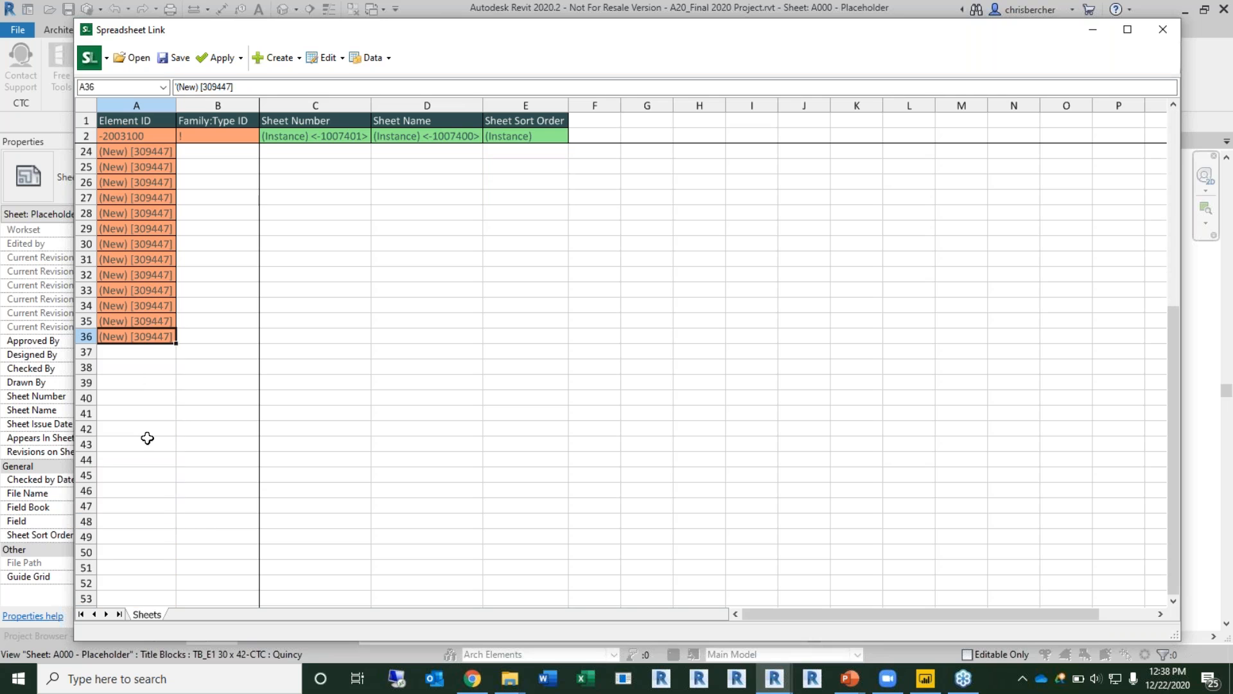
scroll(154, 411, "up", 5)
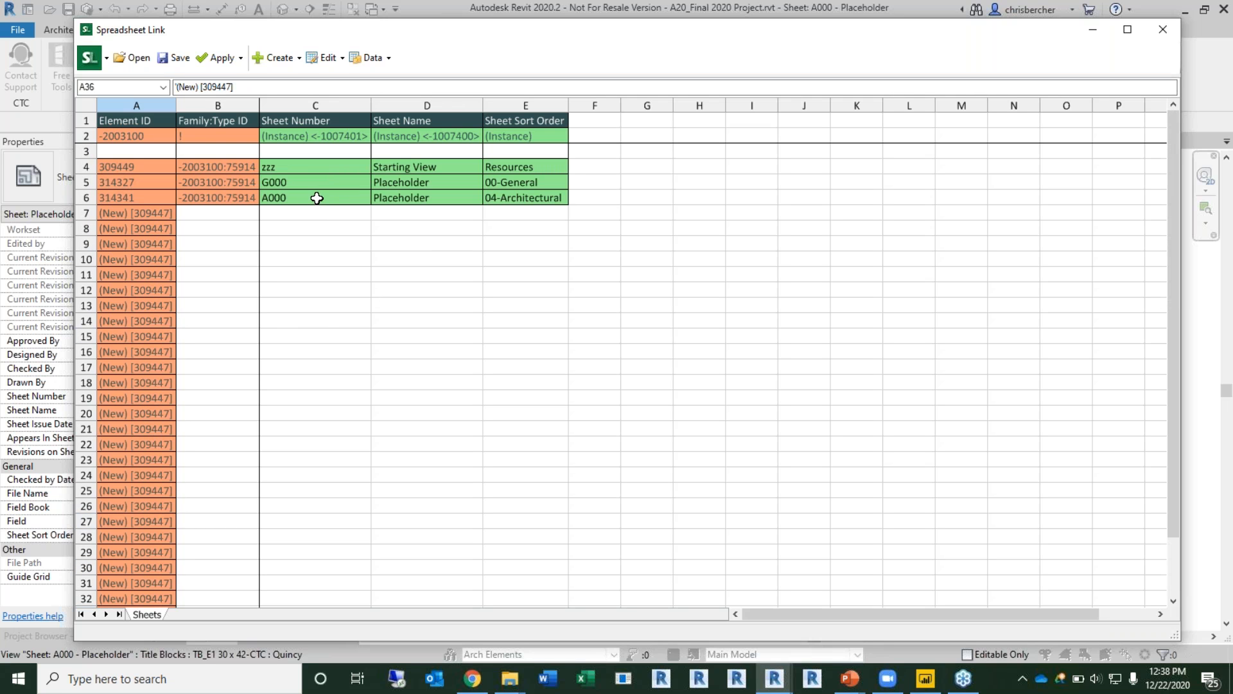
Step: Fill the A000 row's number, name and sort order down through all new rows, numbering the sheets A001 to A030
left_click_drag(321, 195, 570, 429)
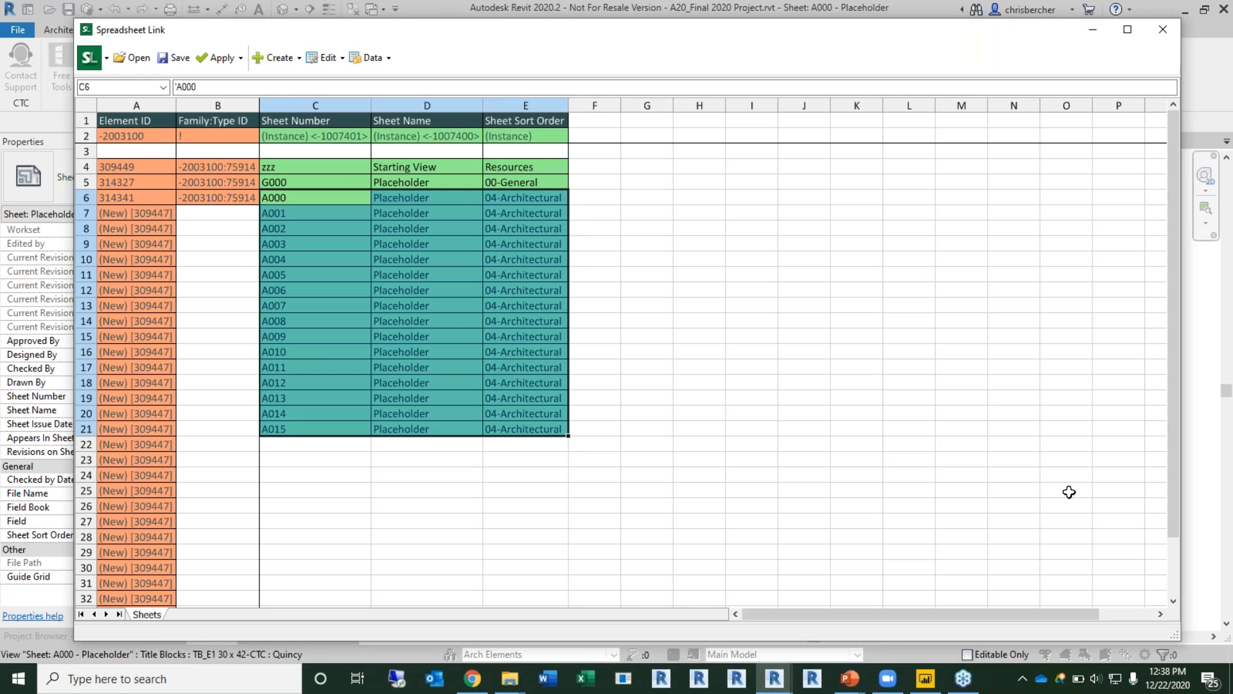
scroll(545, 437, "down", 2)
left_click_drag(568, 343, 573, 558)
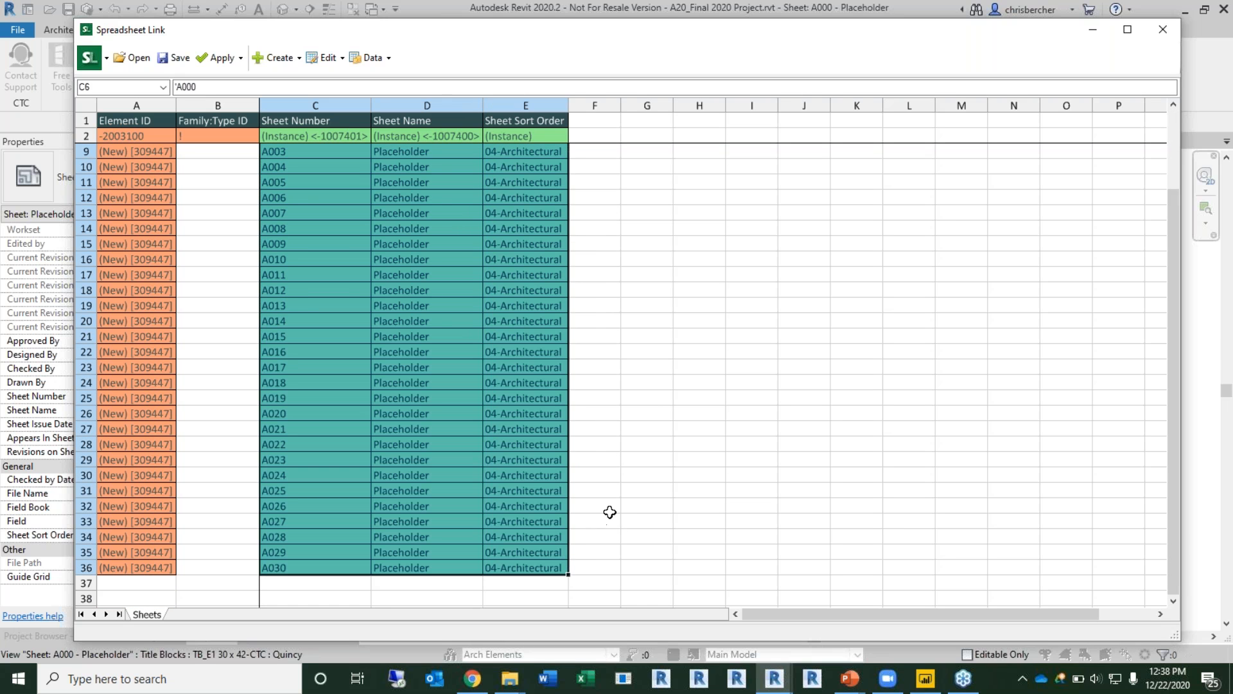
scroll(610, 513, "up", 2)
left_click(359, 289)
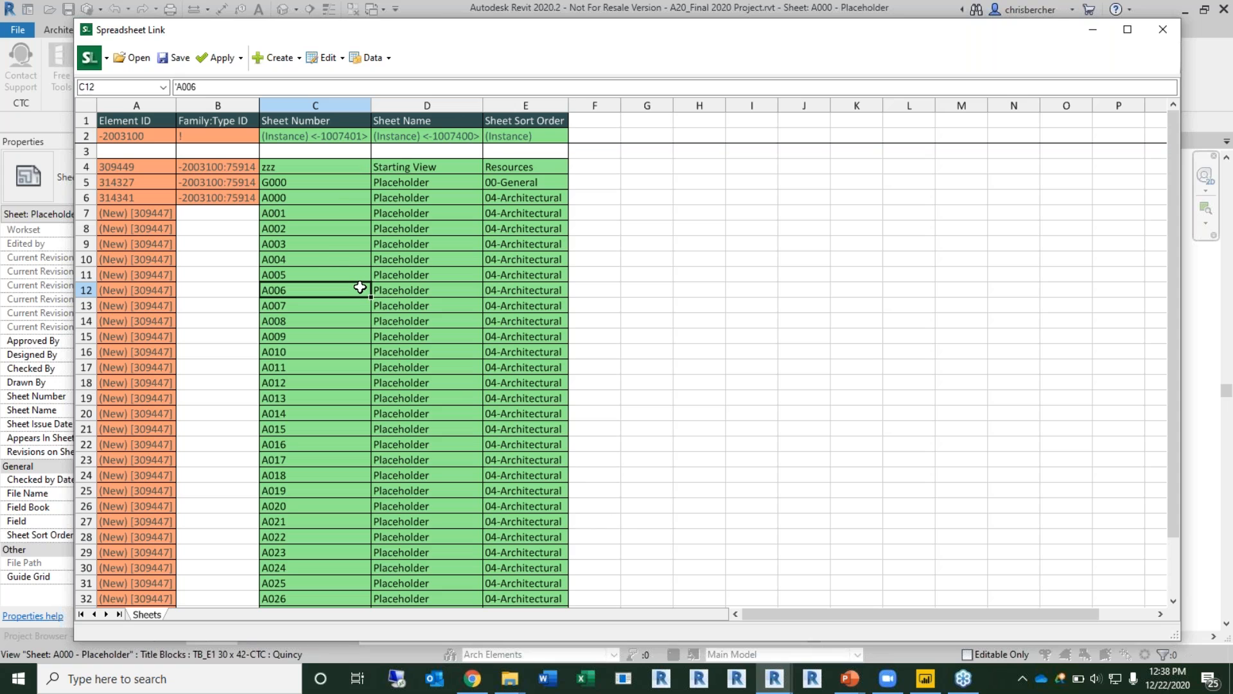
left_click(345, 210)
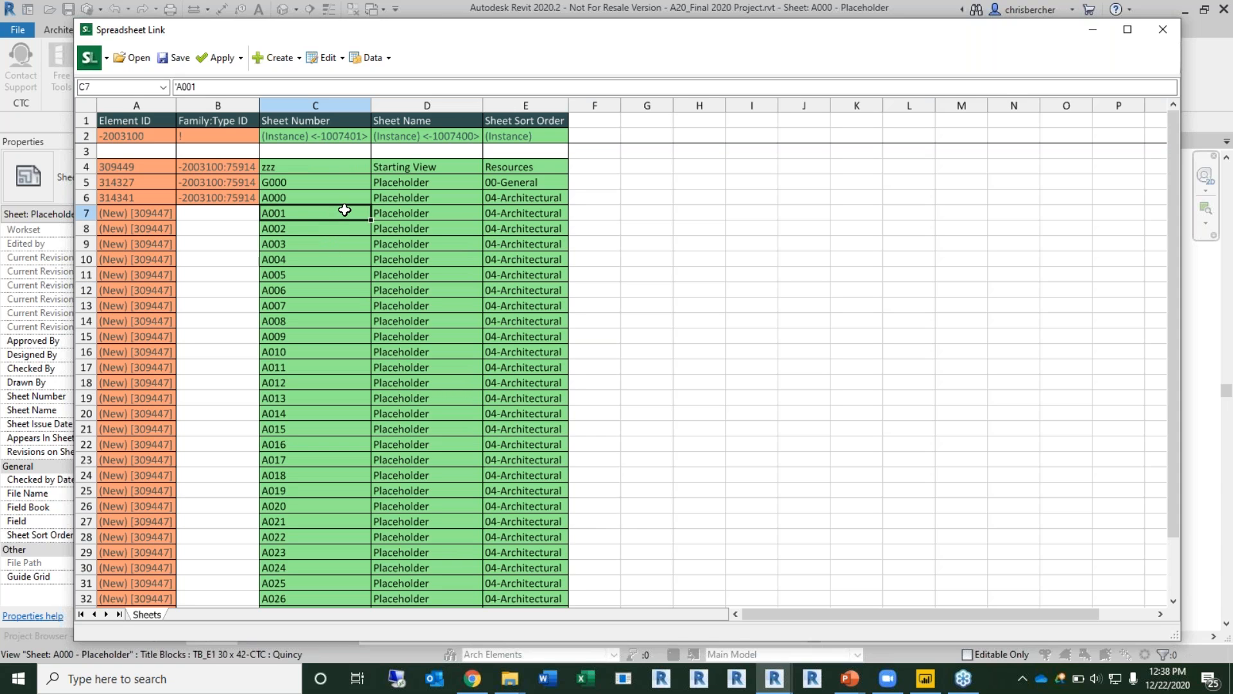
Step: Name sheet G000 "SHEET INDEX"
left_click(440, 199)
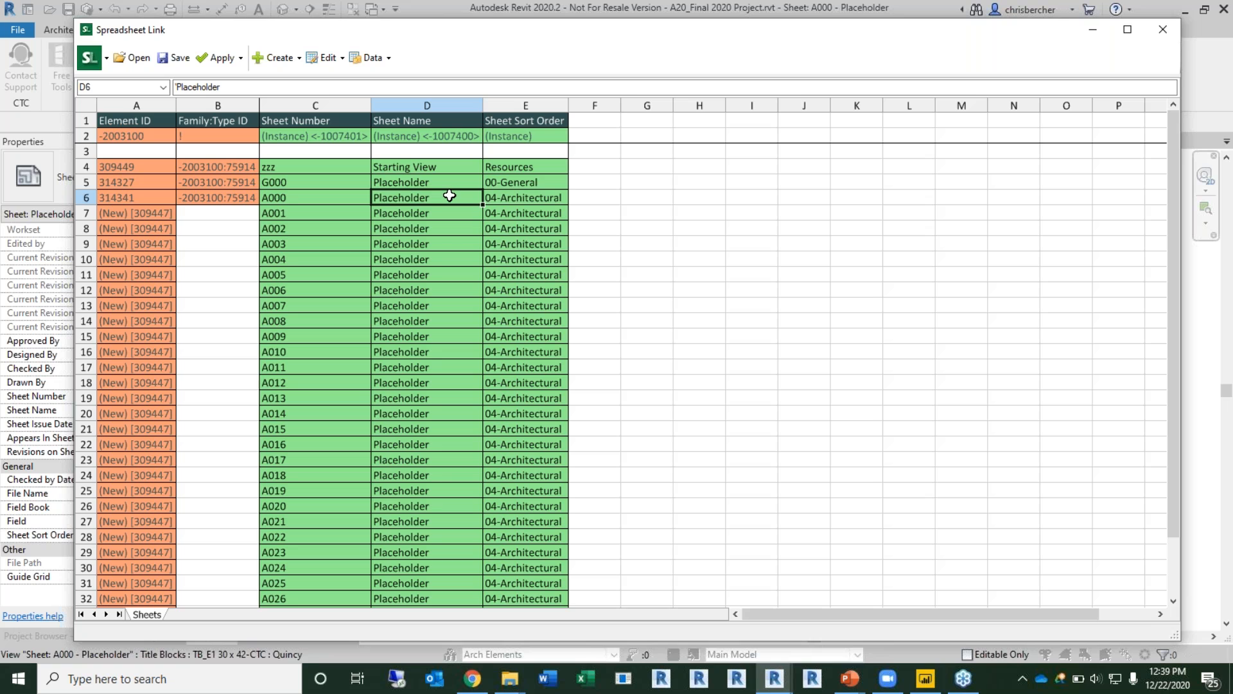
left_click(451, 178)
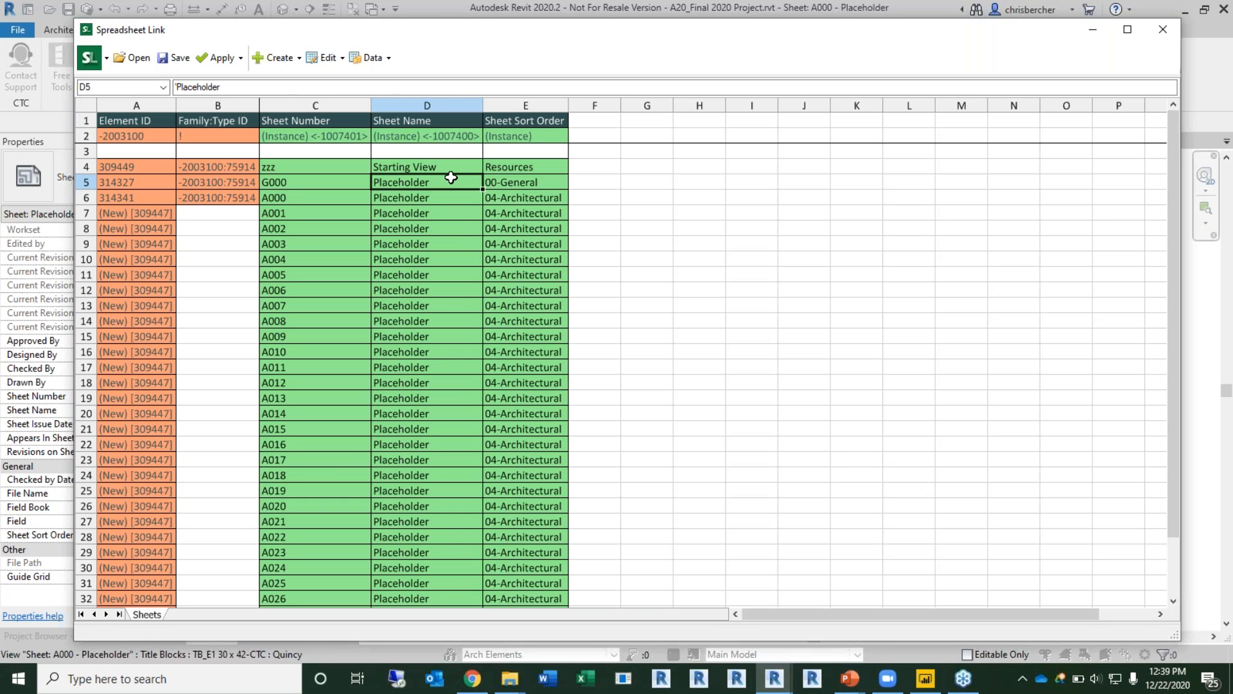
type("sheet")
key("BackSpace")
key("BackSpace")
key("BackSpace")
key("BackSpace")
key("BackSpace")
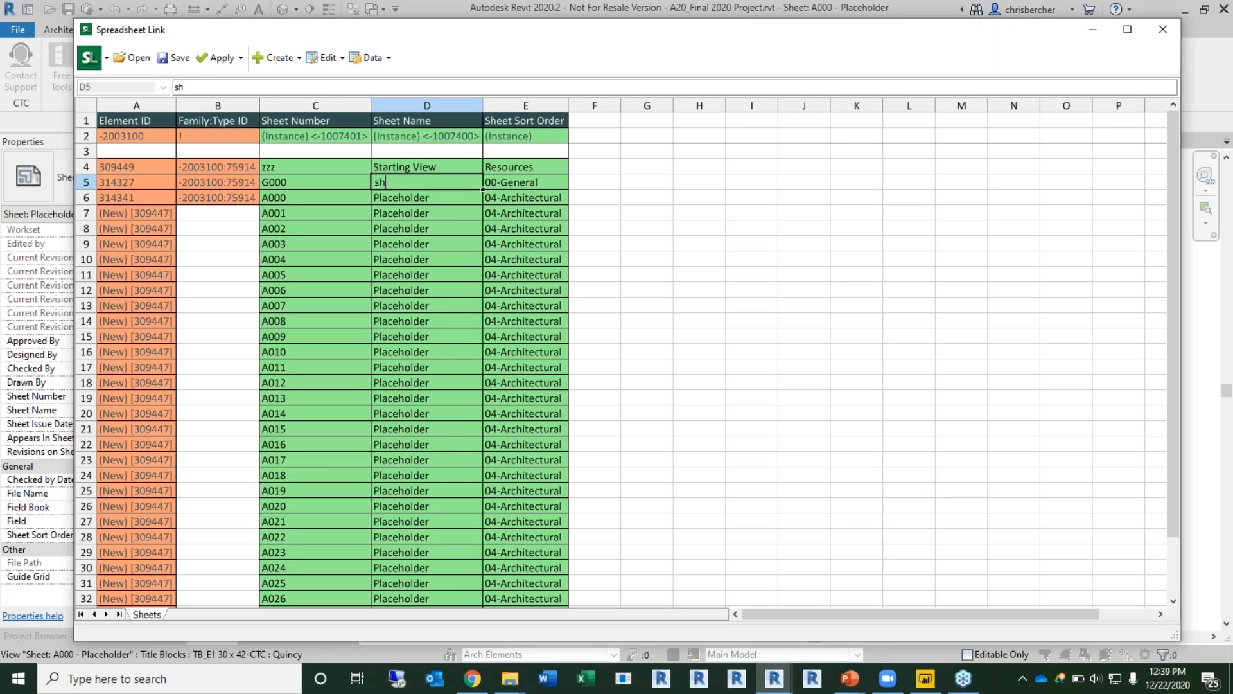
type("SHEET INDEX")
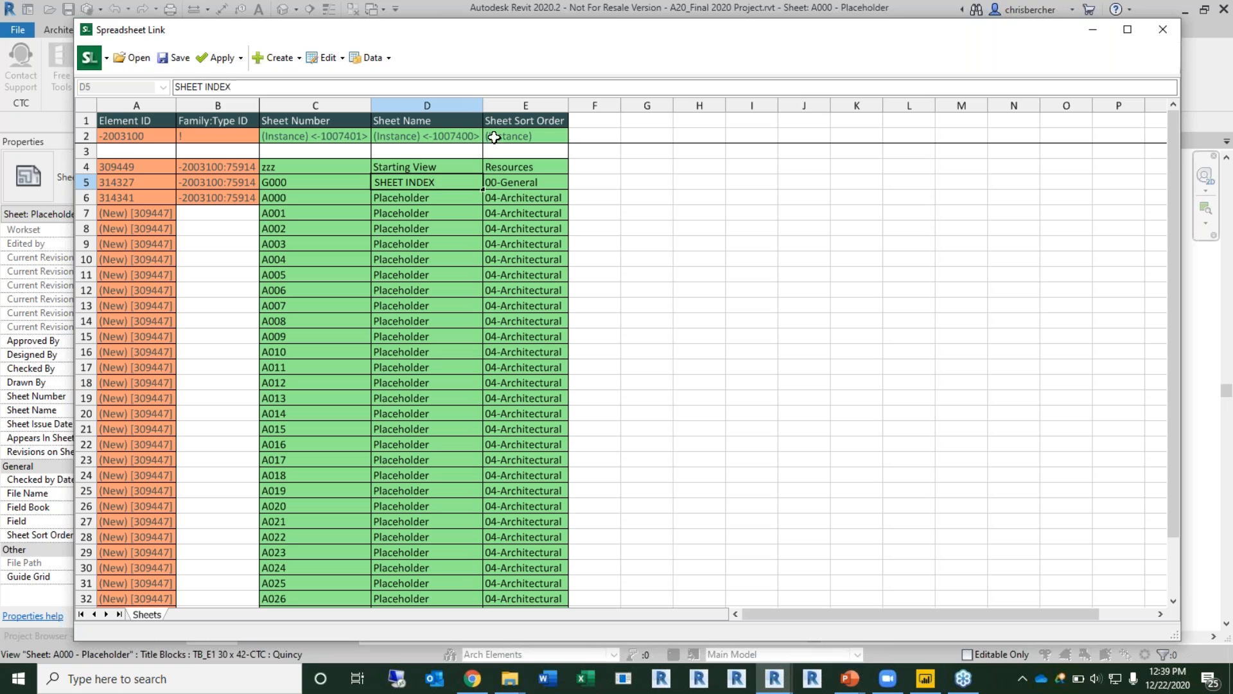
Step: Name sheet A000 "NOTES & ABREVIATIONS"
left_click(452, 198)
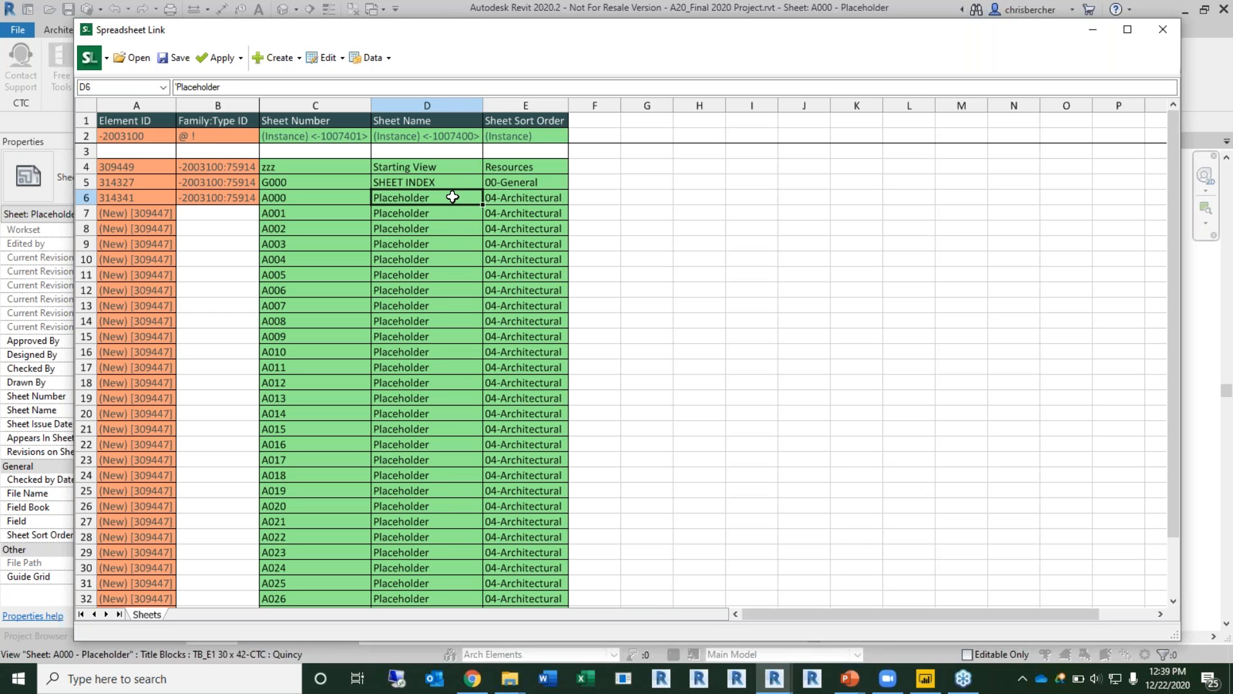
type("NOTES")
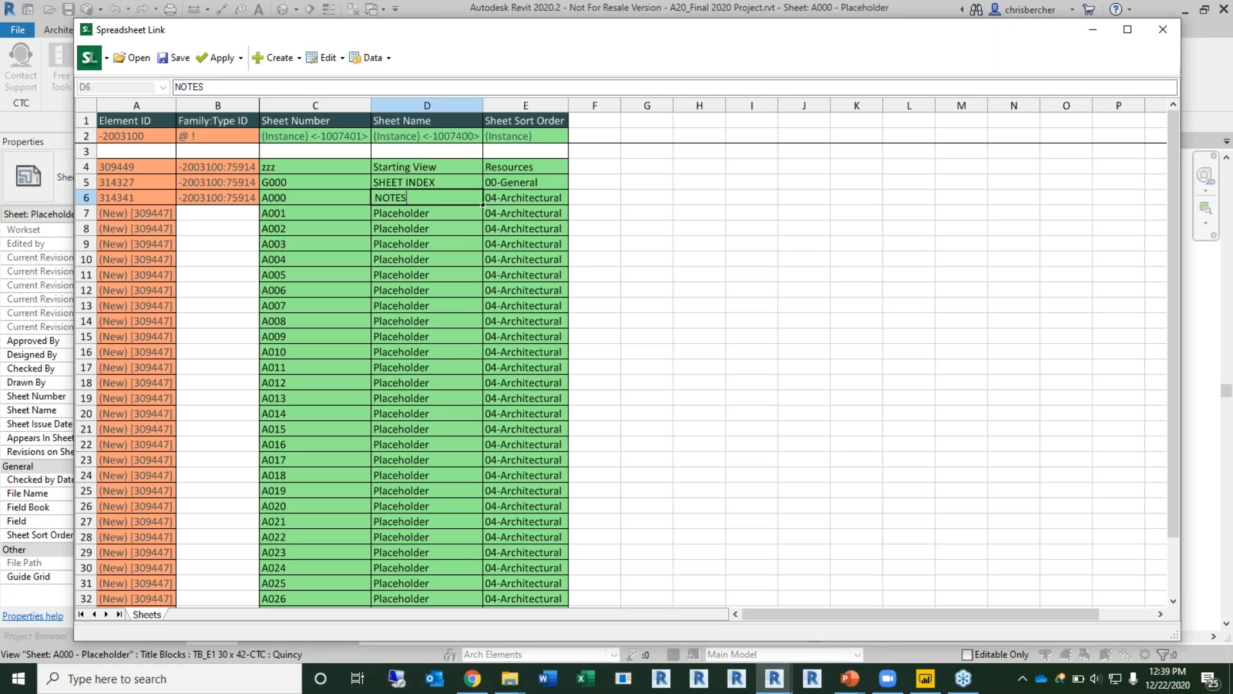
type(" & ABREVIATIONS")
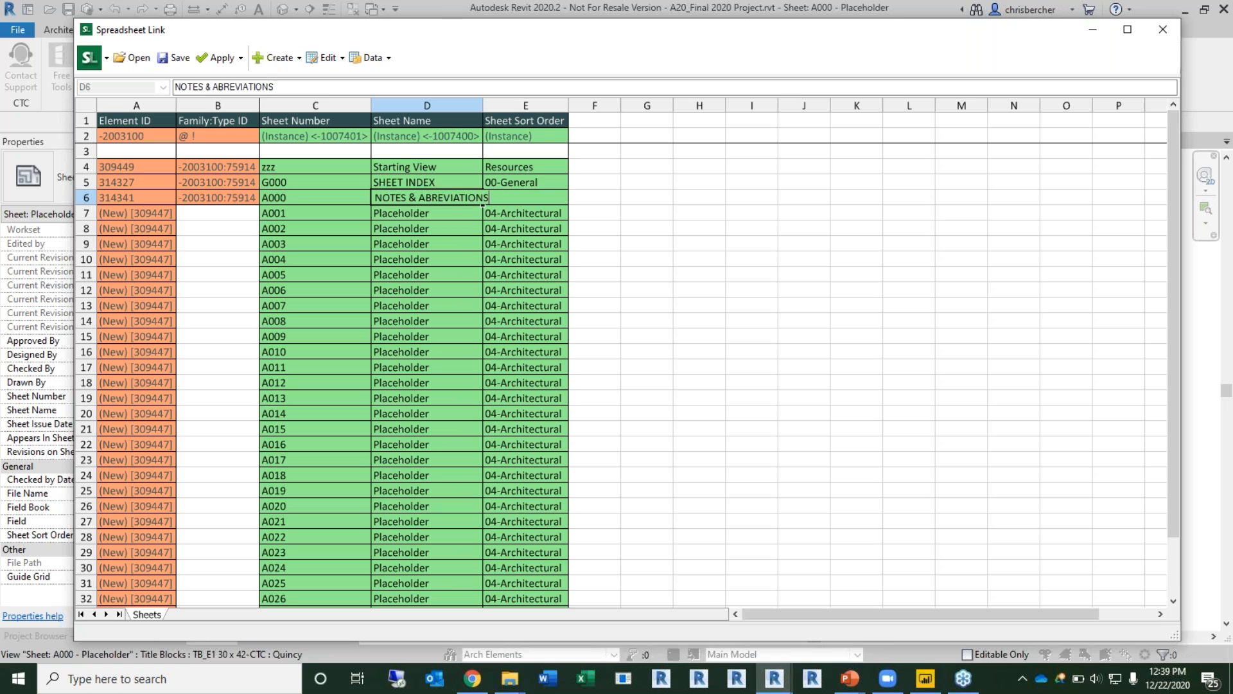
key("Return")
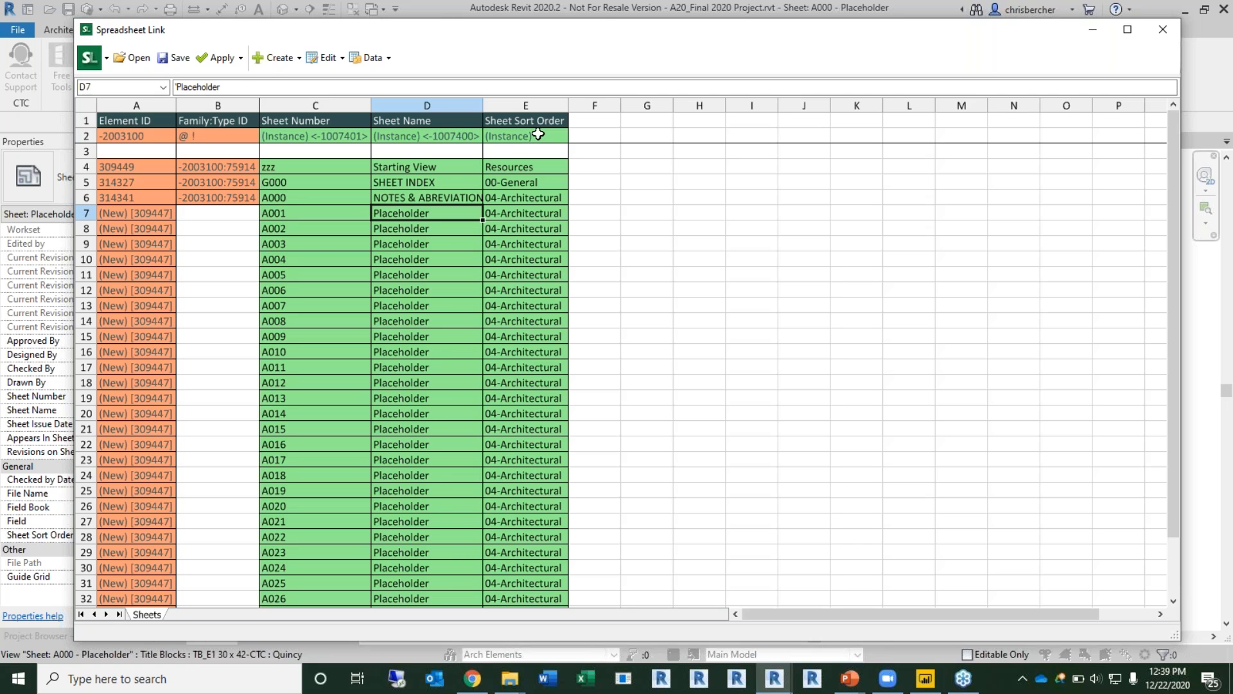
left_click_drag(483, 116, 499, 116)
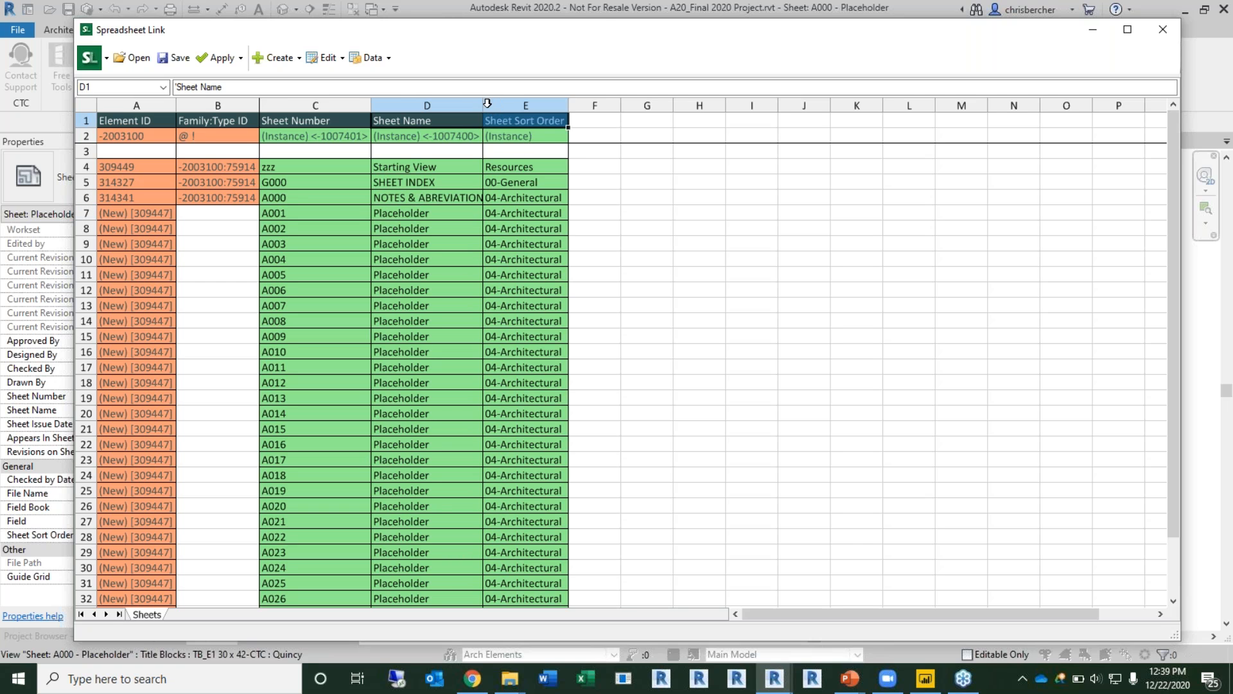
left_click(415, 216)
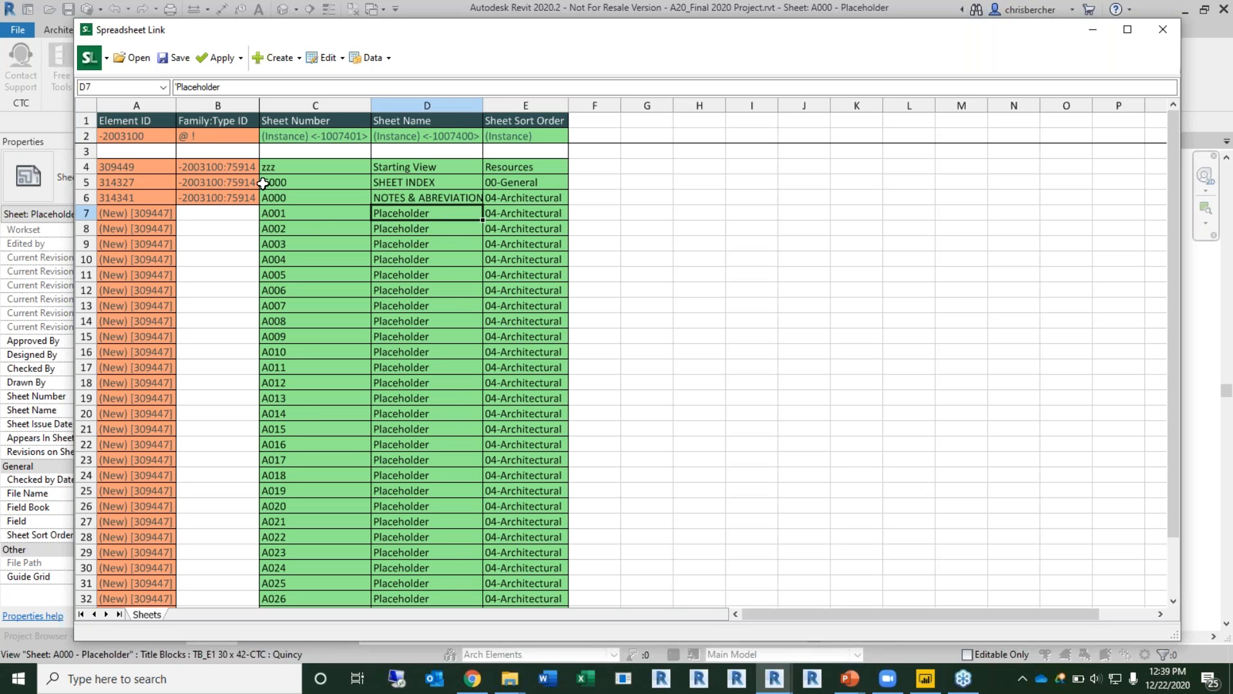
Step: Renumber sheet A001 as A100 and name it "LOWER LEVEL"
left_click(324, 212)
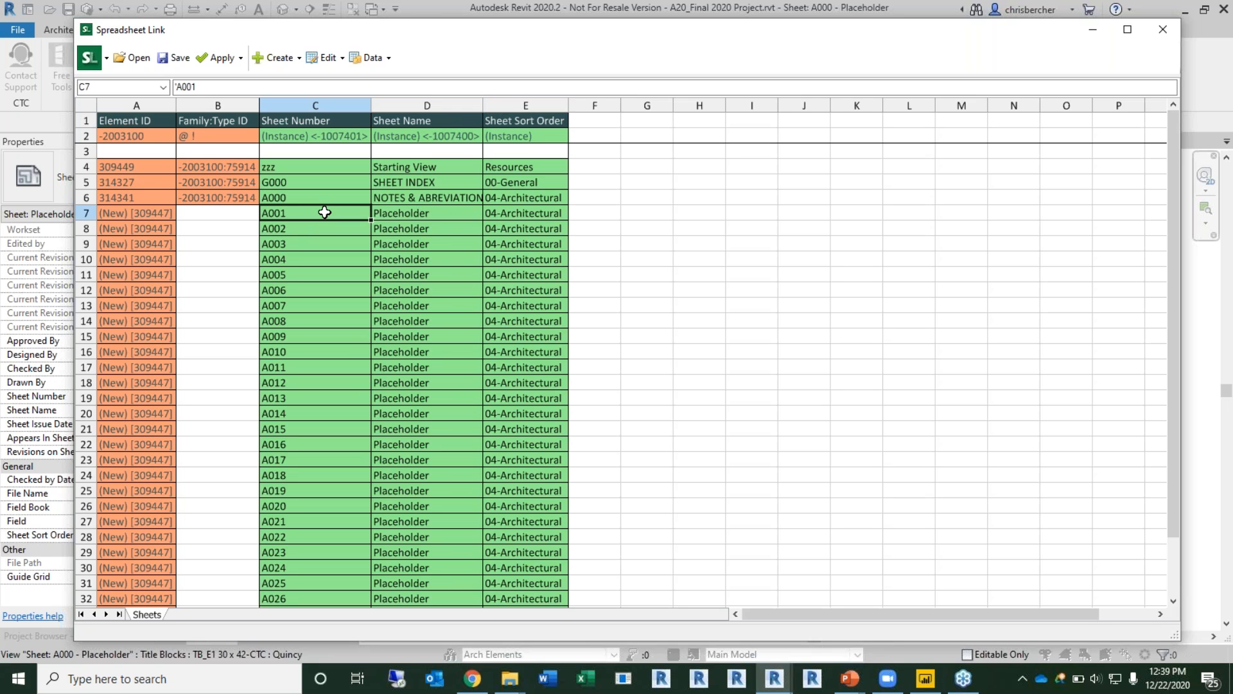
type("A199")
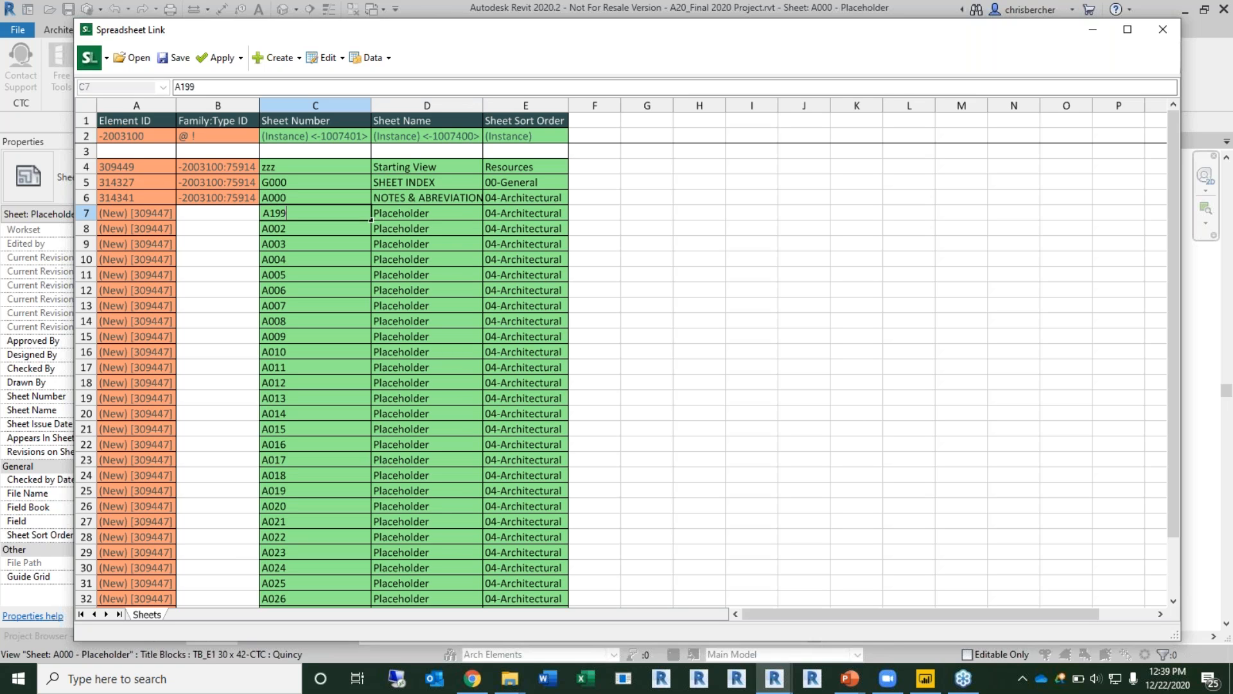
key("BackSpace")
key("BackSpace")
type("00")
left_click(339, 271)
left_click(331, 230)
left_click(446, 206)
type("LOWER LEVEL")
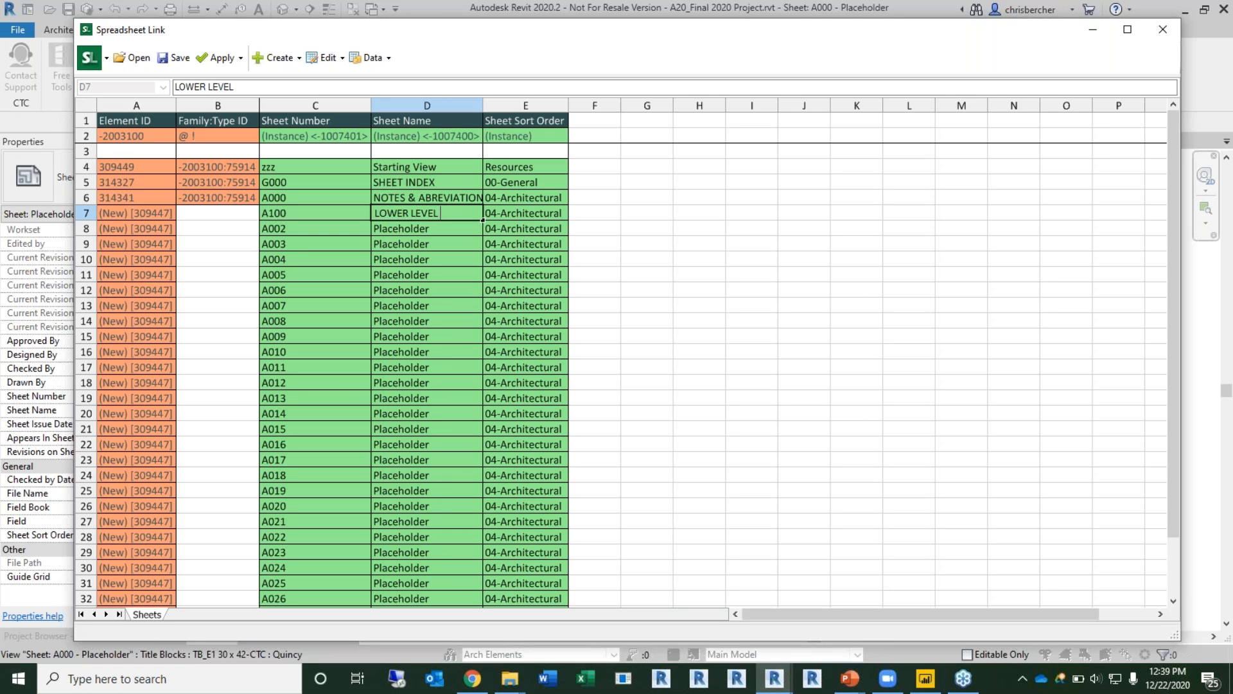
Step: Renumber sheet A002 as A100.A and fill that number down through the next three rows
left_click(351, 230)
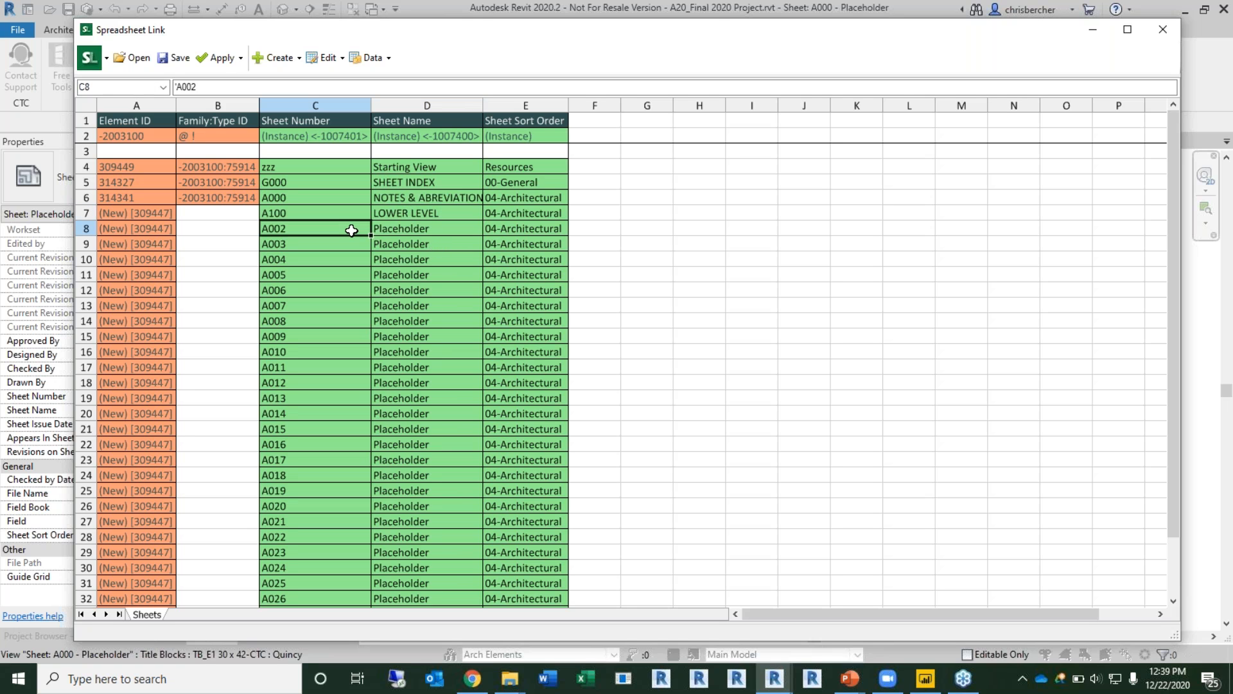
double_click(352, 230)
key("BackSpace")
key("BackSpace")
key("BackSpace")
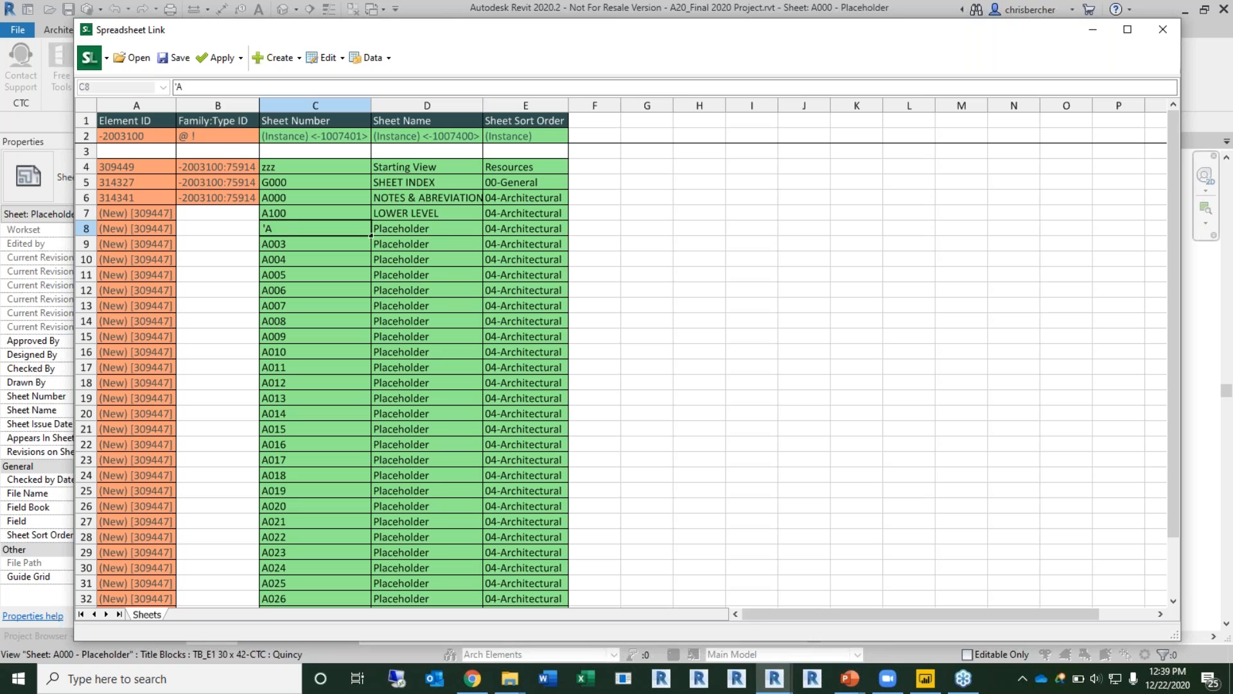
type("100")
type(".")
type("A")
key("BackSpace")
type("A")
left_click(318, 282)
left_click(344, 230)
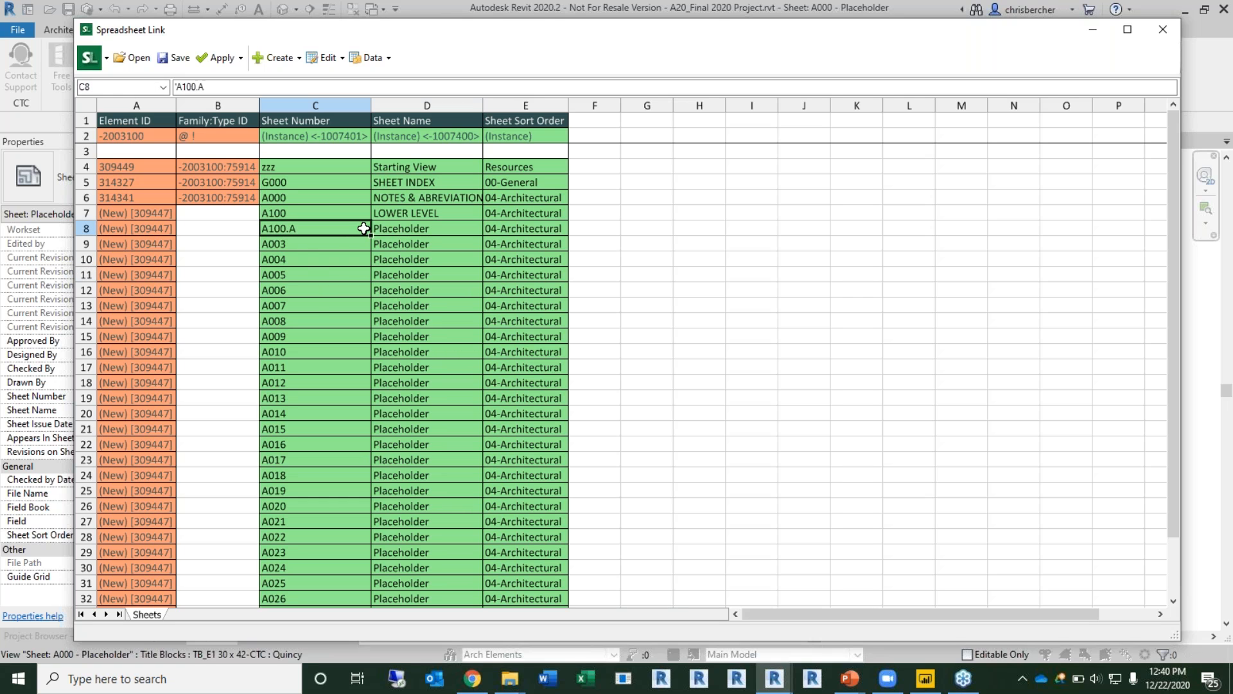
left_click_drag(369, 235, 367, 287)
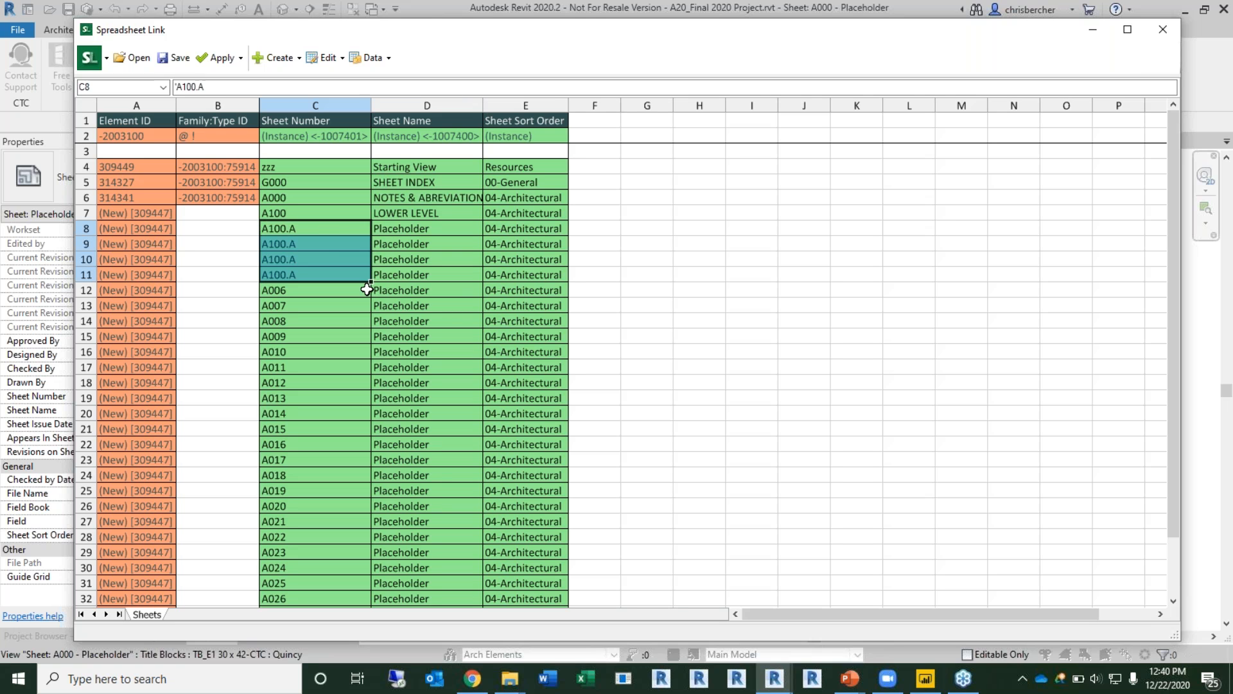
Step: Renumber the sheet in row 9, directly below A100.A, as A100.B
left_click(326, 245)
double_click(326, 246)
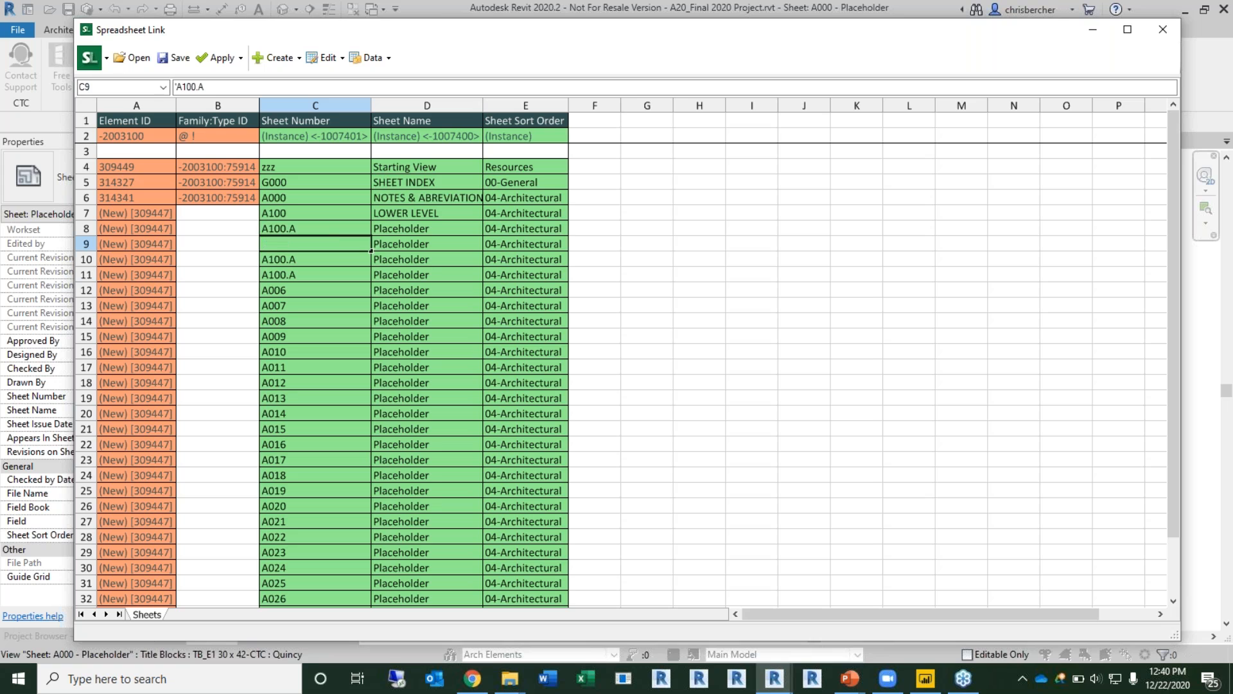
key("BackSpace")
type("b")
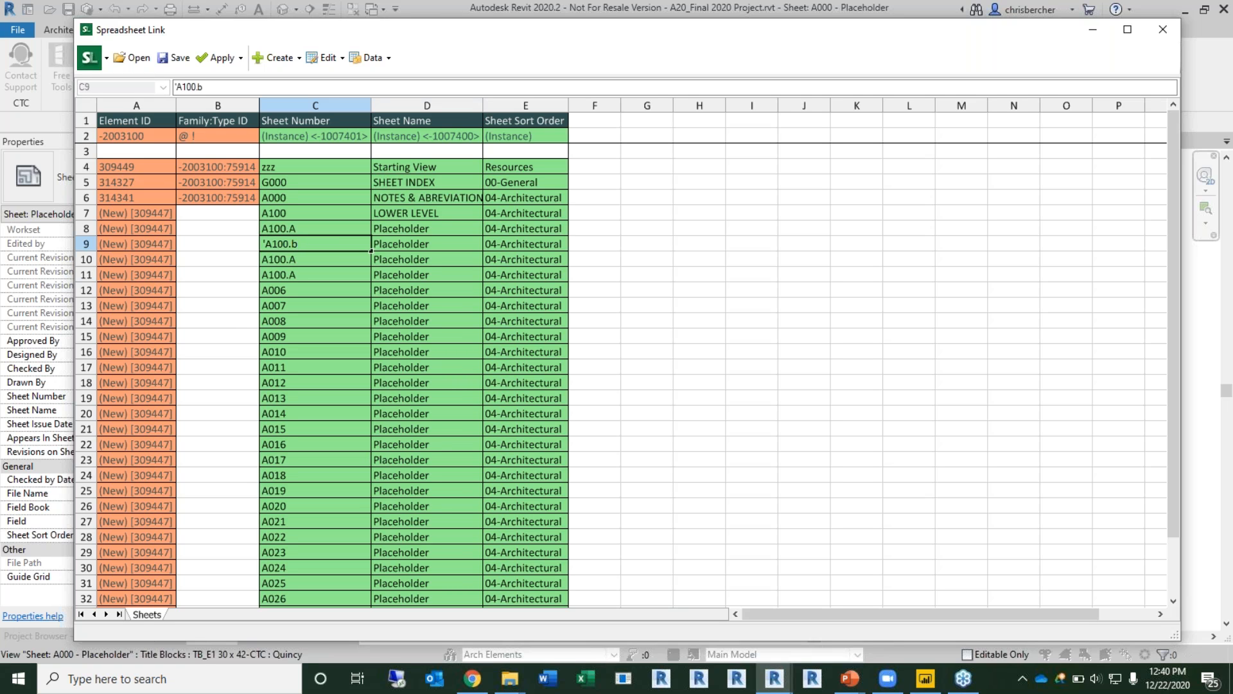
key("Tab")
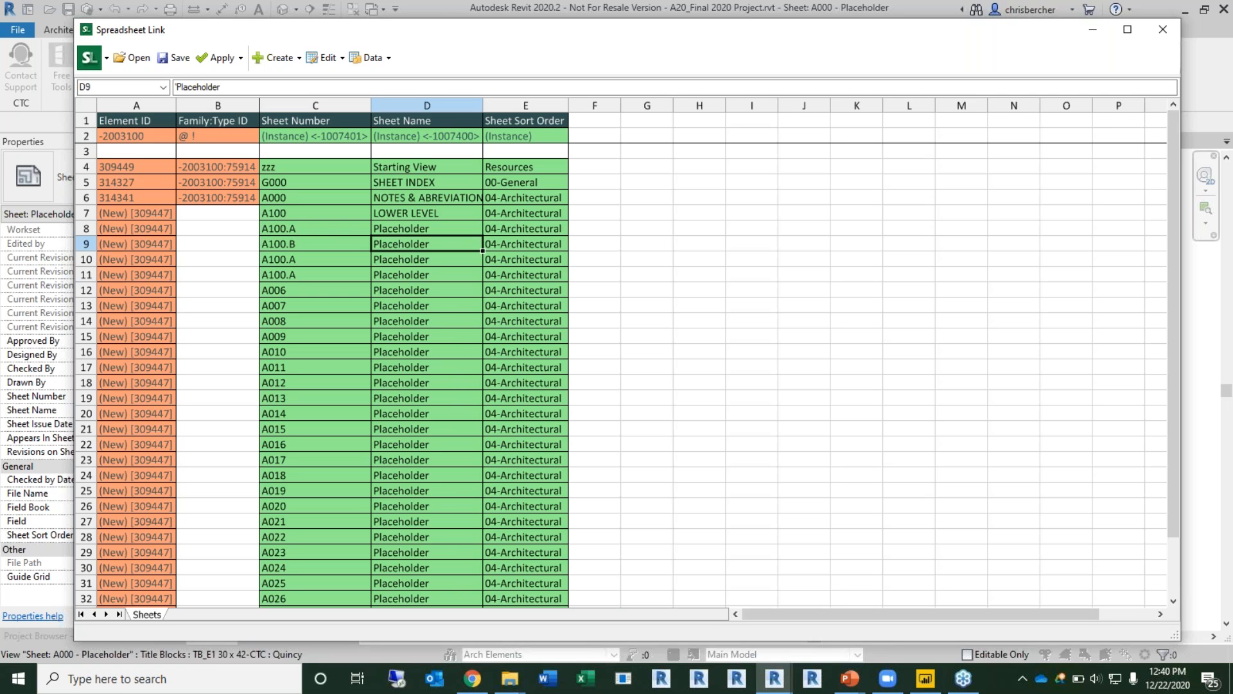
Step: Renumber the sheets in rows 10 and 11 as A100.C and A100.D
key("Return")
key("F2")
key("BackSpace")
type("C")
key("Return")
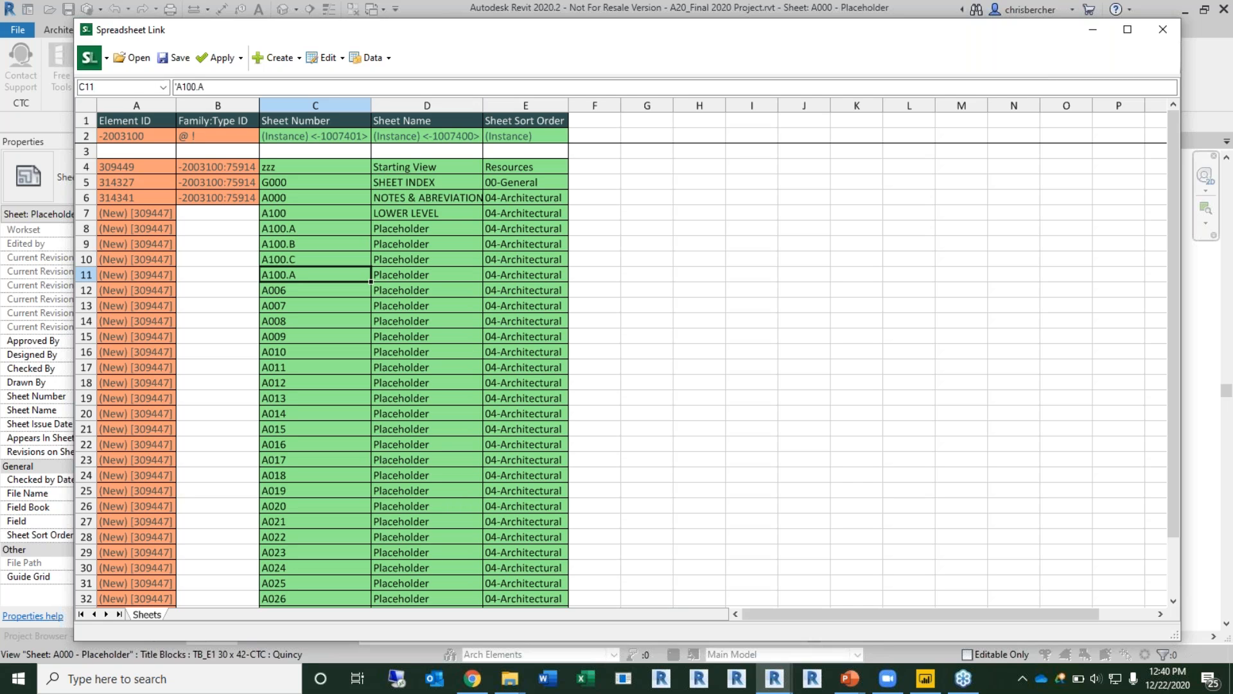
key("F2")
key("BackSpace")
type("D")
key("Return")
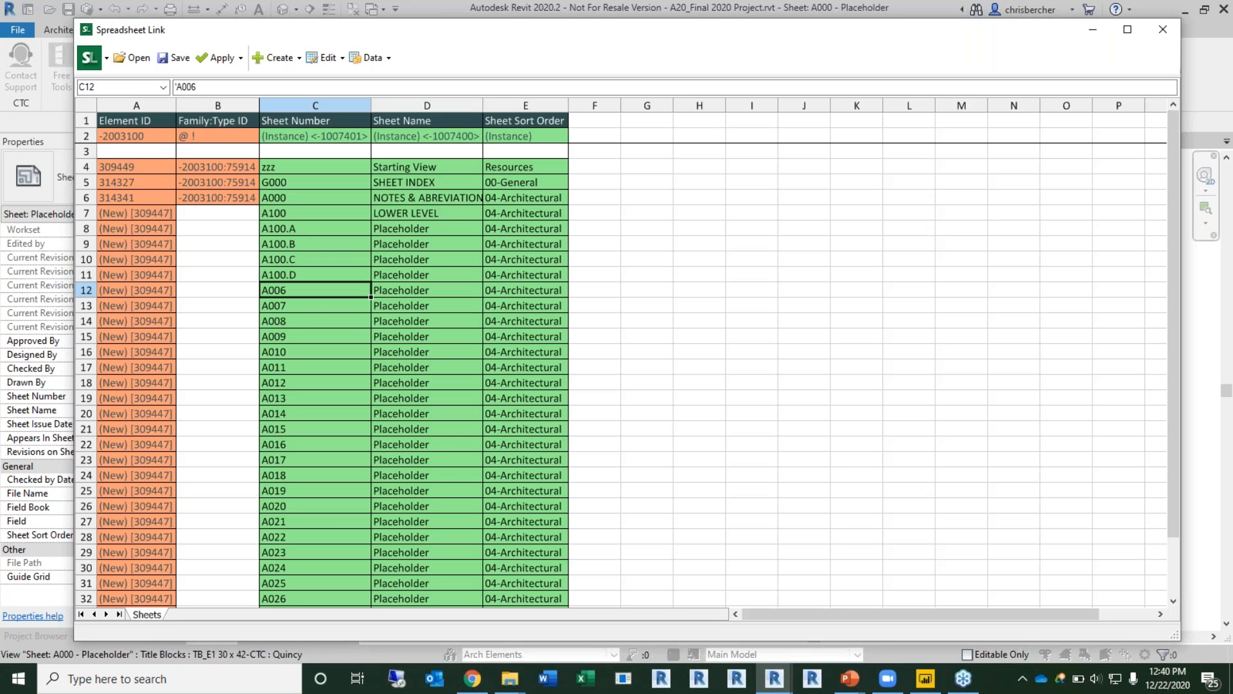
Step: Fill the sheet name "LOWER LEVEL" from sheet A100 down through sheets A100.A to A100.D
left_click(453, 227)
left_click(443, 212)
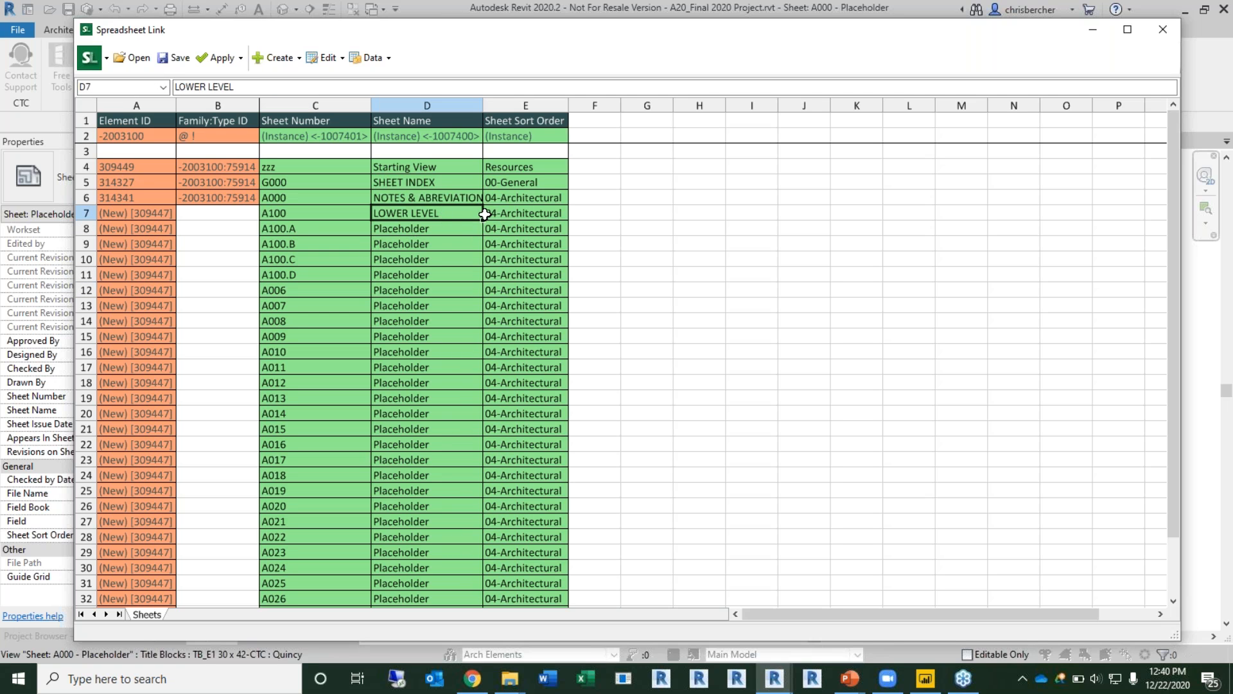
left_click_drag(482, 220, 477, 282)
Step: Extend the names of sheets A100.A and A100.B to "LOWER LEVEL - AREA A" and "LOWER LEVEL - AREA B"
left_click(458, 228)
double_click(458, 228)
type("-")
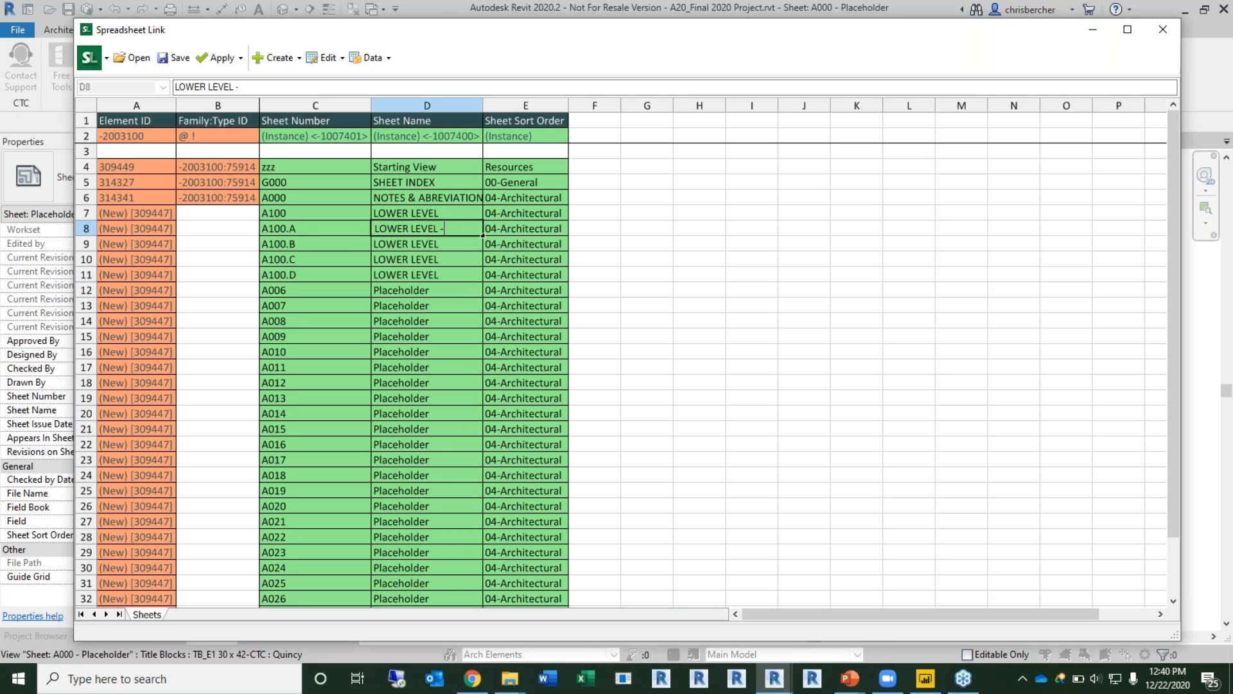
type(" AREA A")
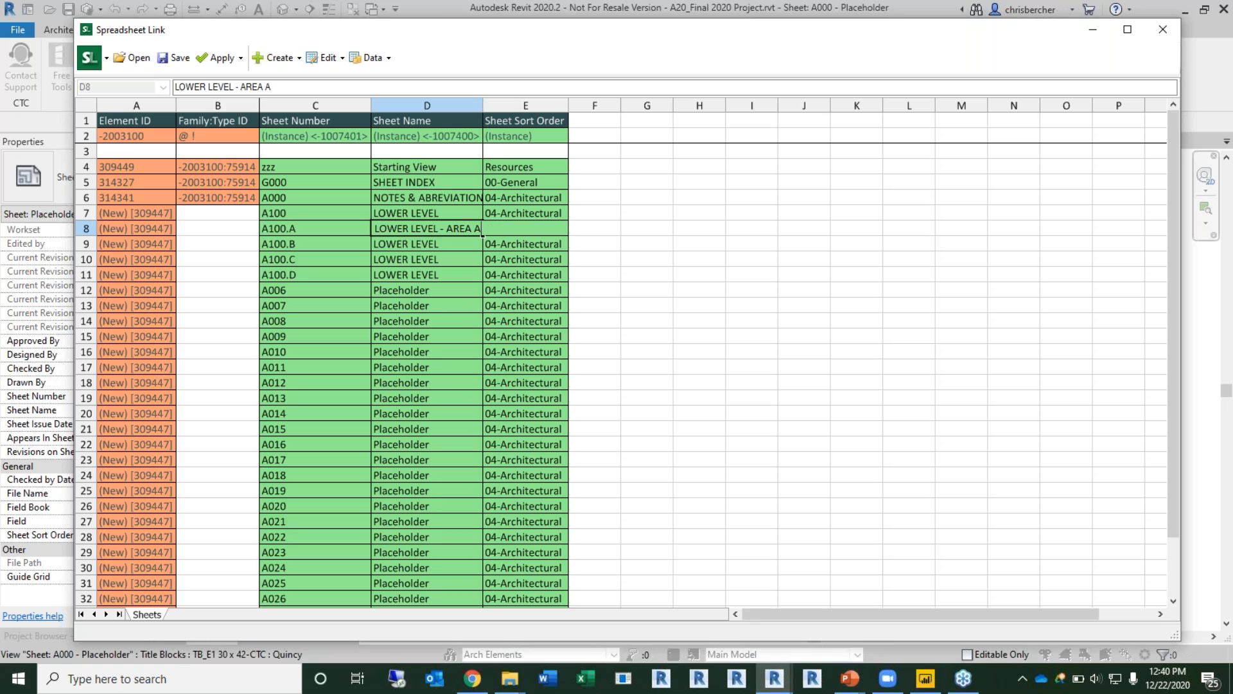
key("Return")
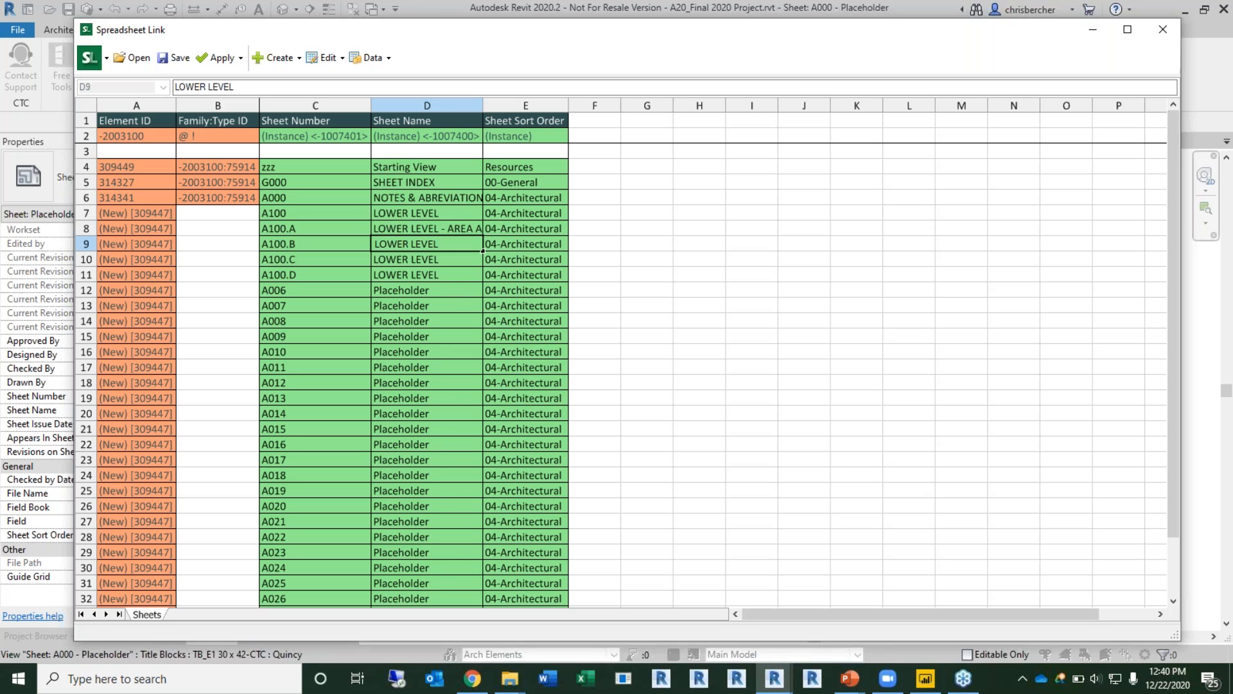
type("AREA B")
key("Return")
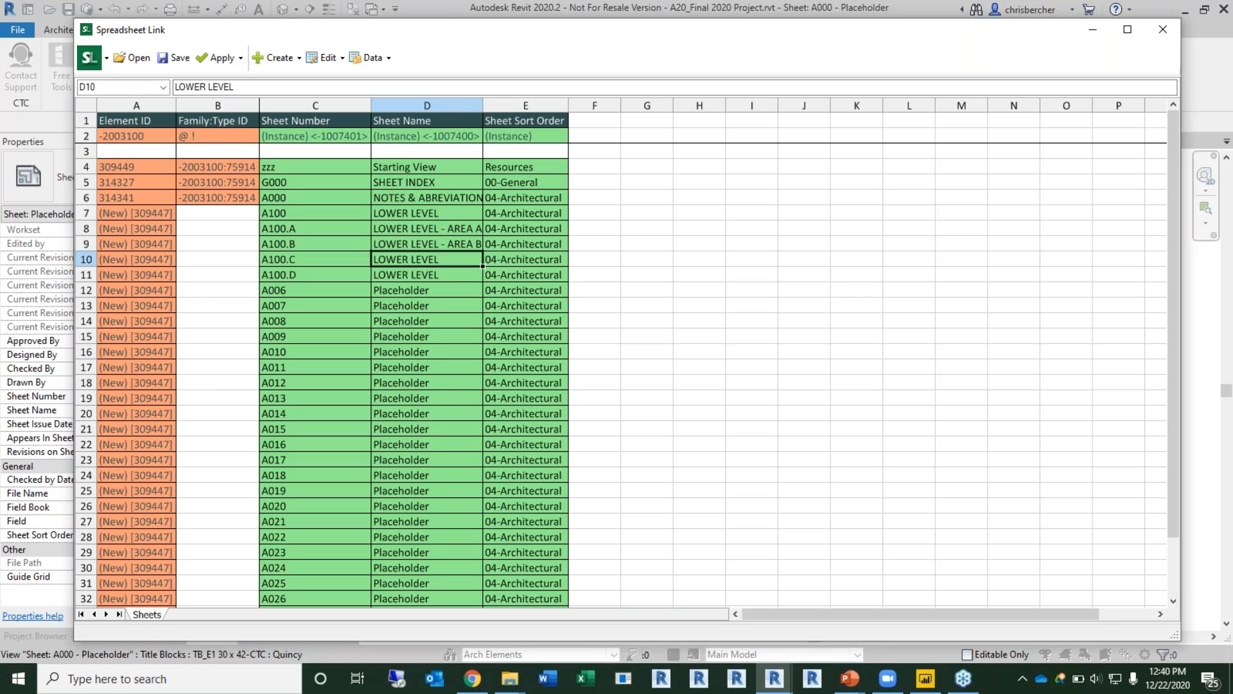
Step: Extend the names of sheets A100.C and A100.D to "LOWER LEVEL - AREA C" and "LOWER LEVEL - AREA D"
key("F2")
type("- AREA C")
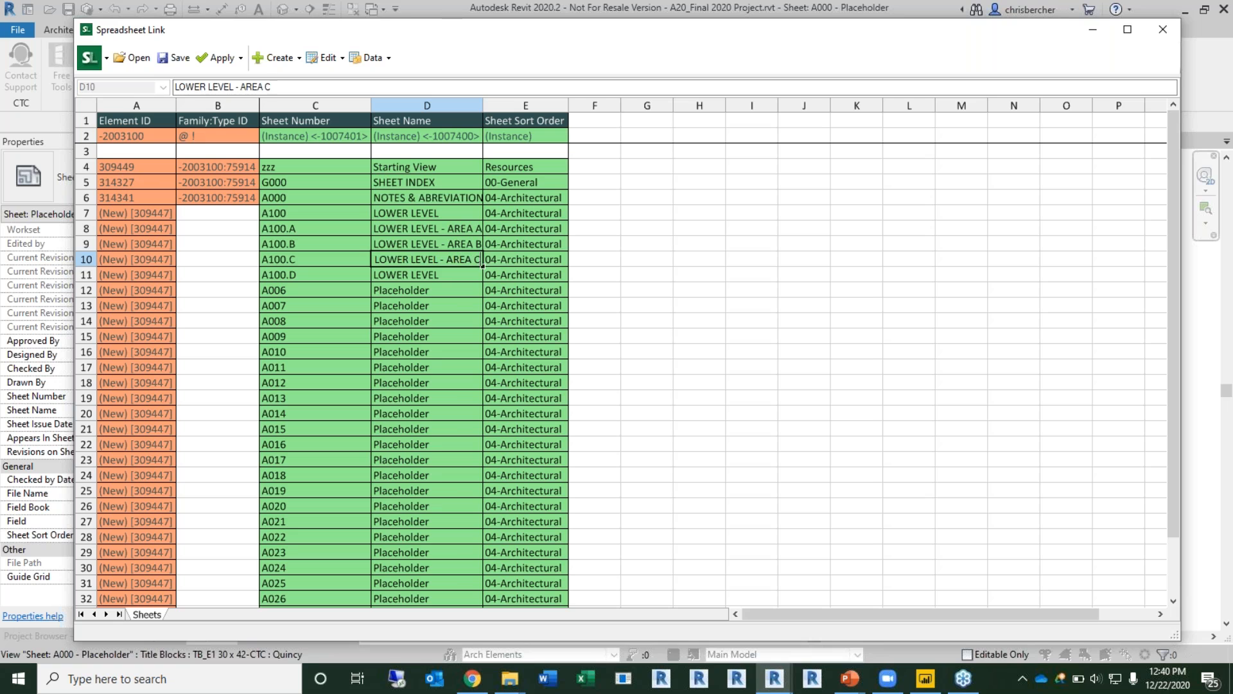
key("Return")
key("F2")
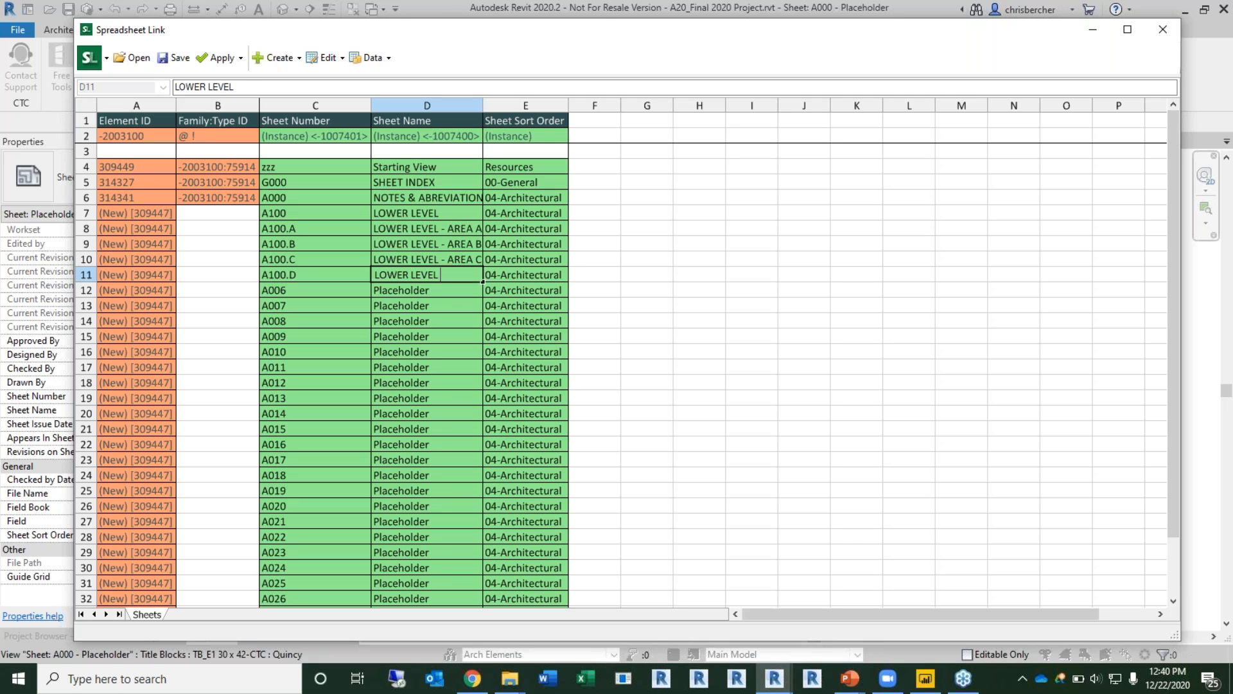
type("- AREA")
left_click(547, 280)
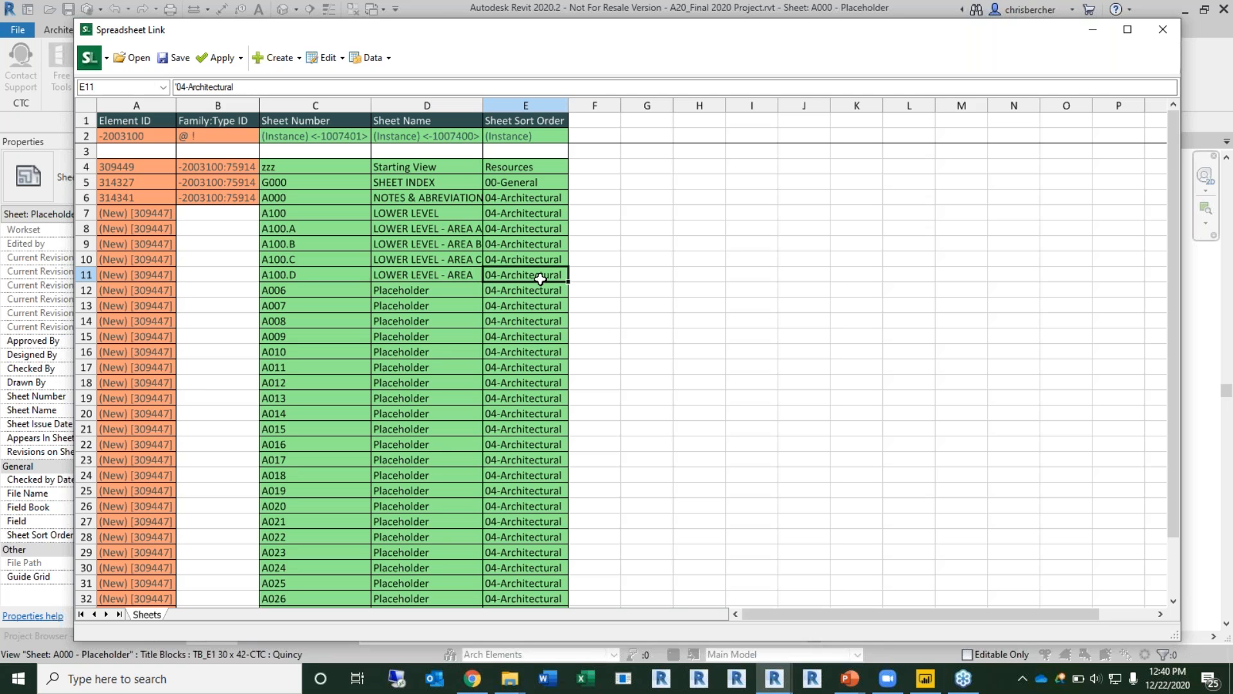
double_click(477, 275)
type("D")
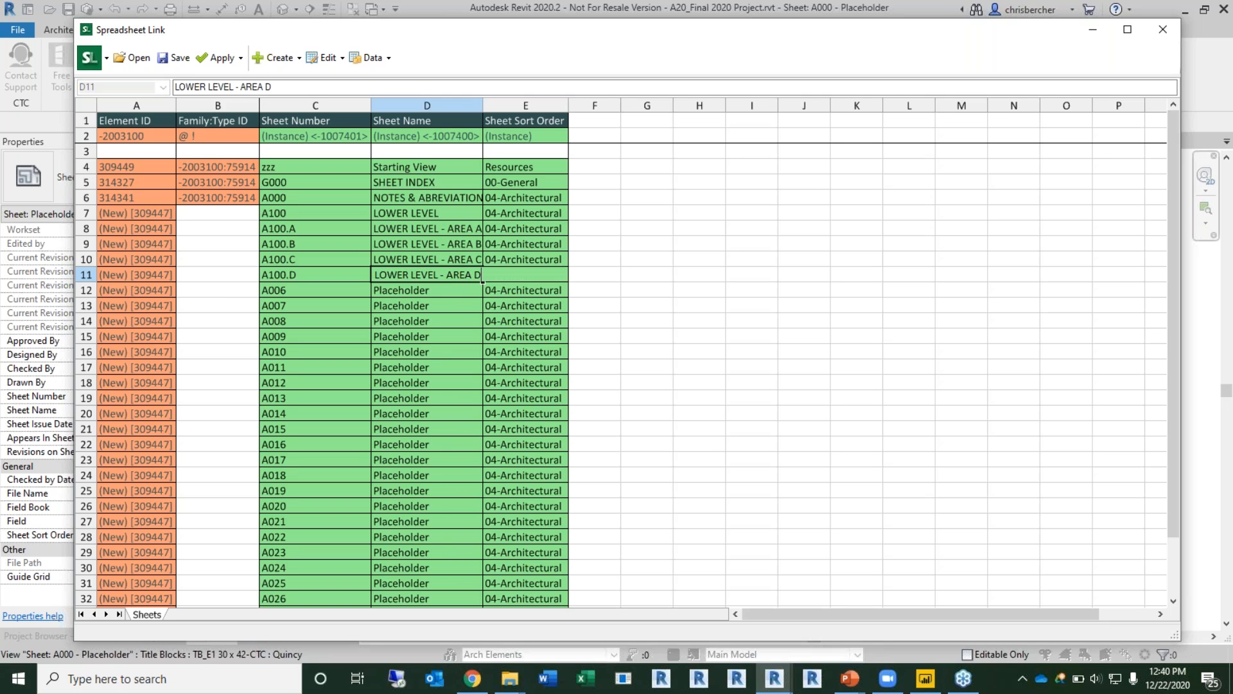
key("Return")
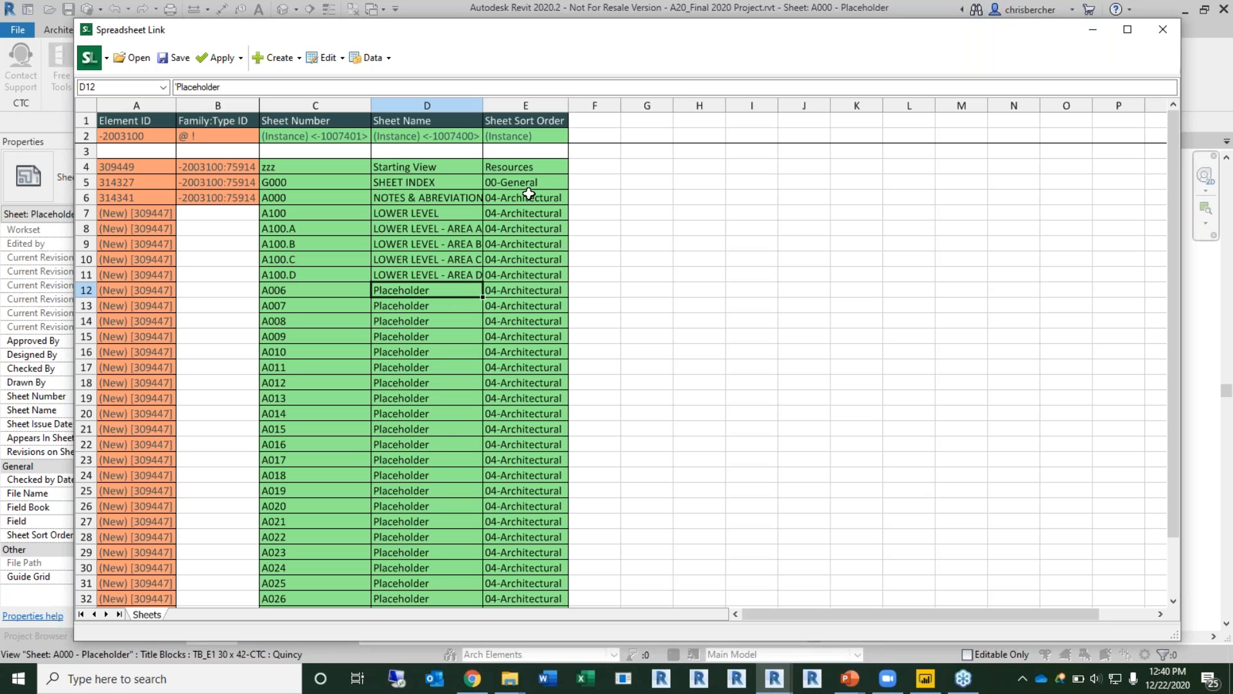
Step: Renumber sheet A023 as I100 and name it "FFE PLAN"
scroll(327, 386, "down", 2)
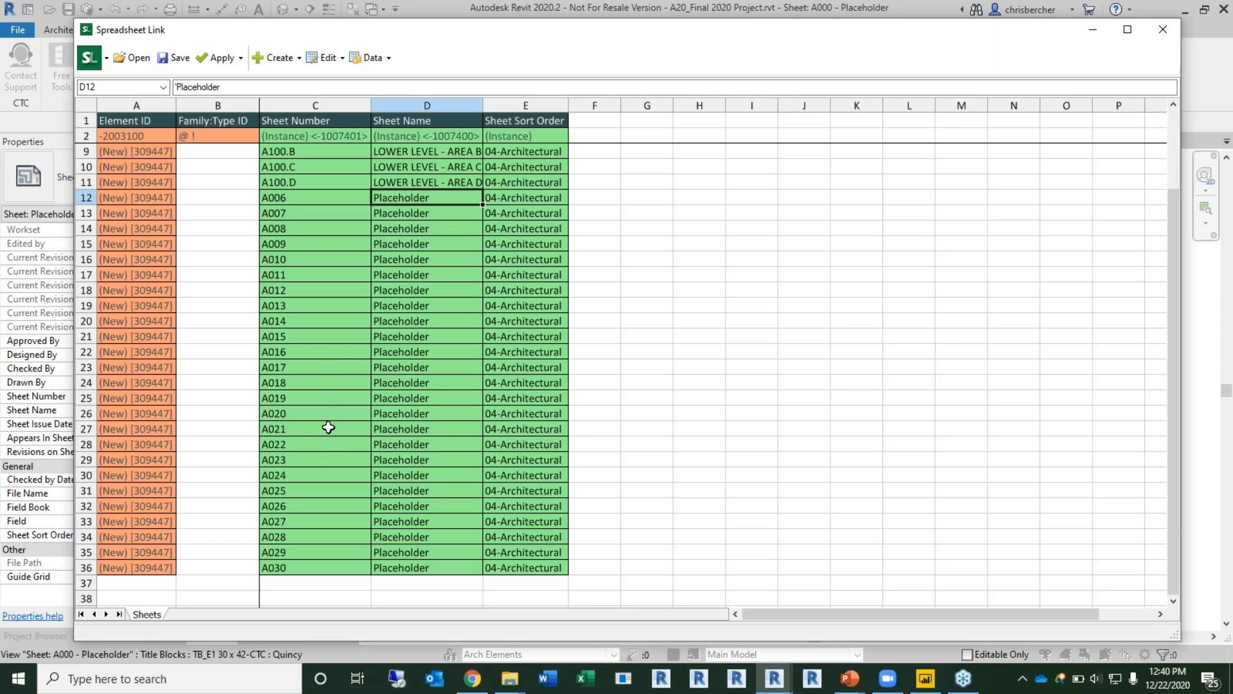
left_click(315, 457)
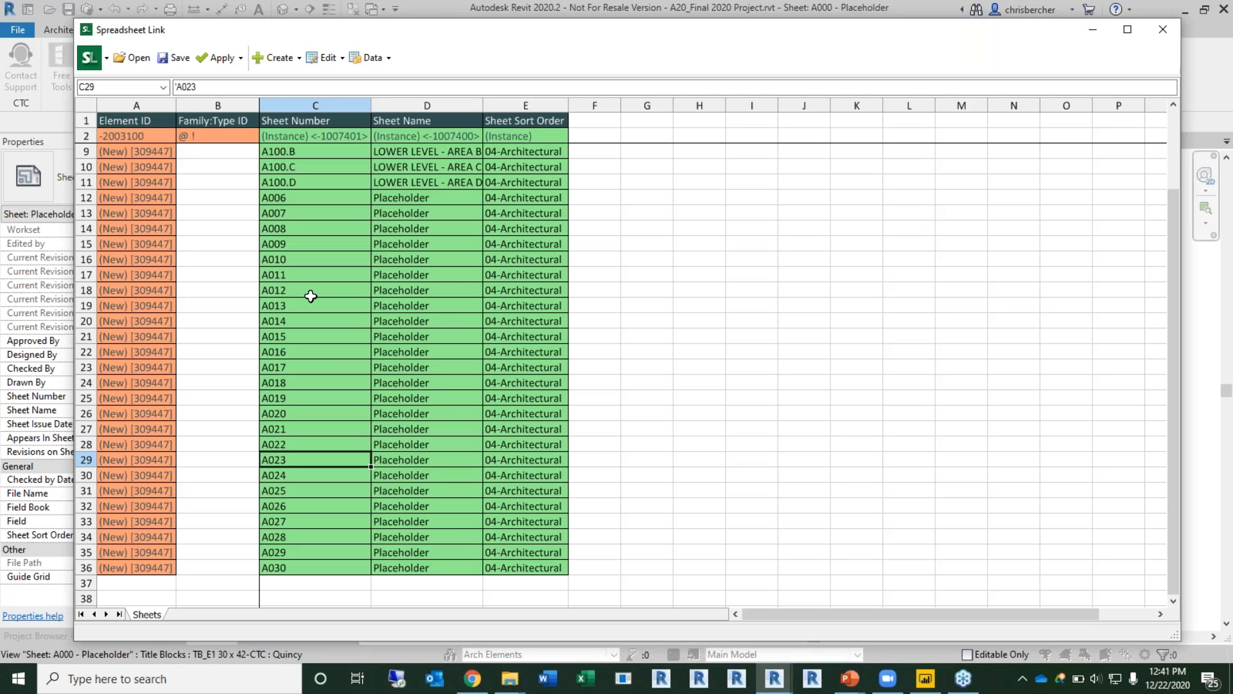
key("BackSpace")
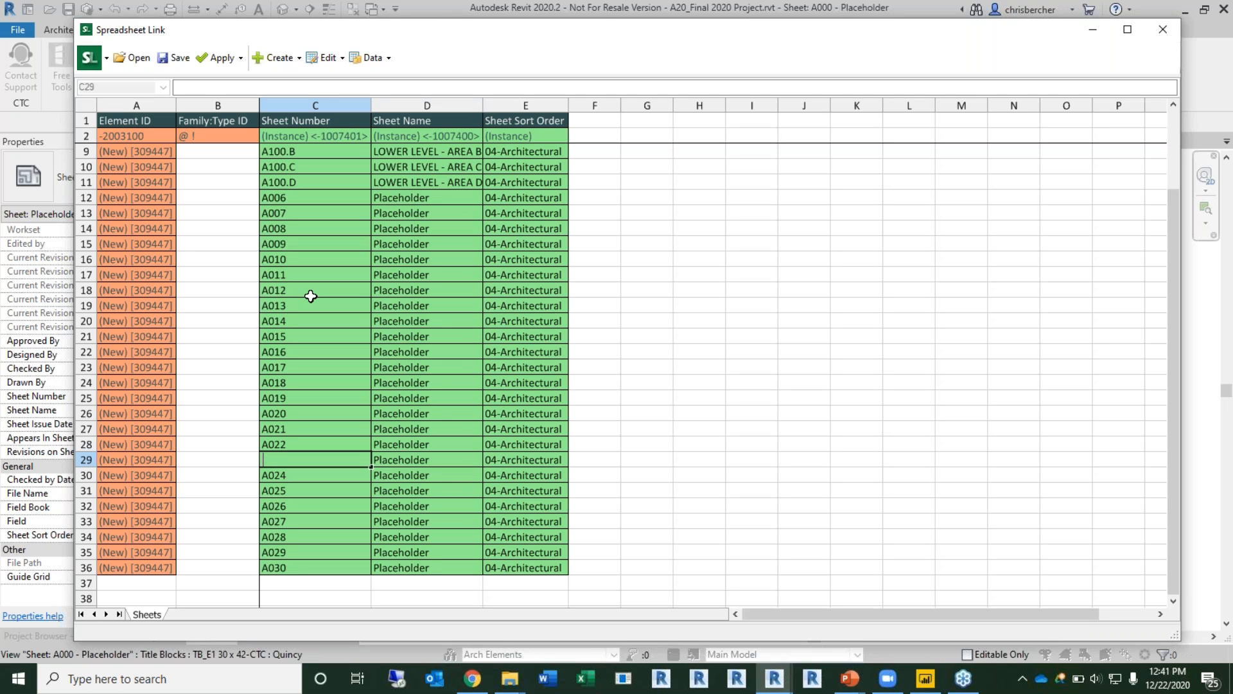
type("I100")
key("Tab")
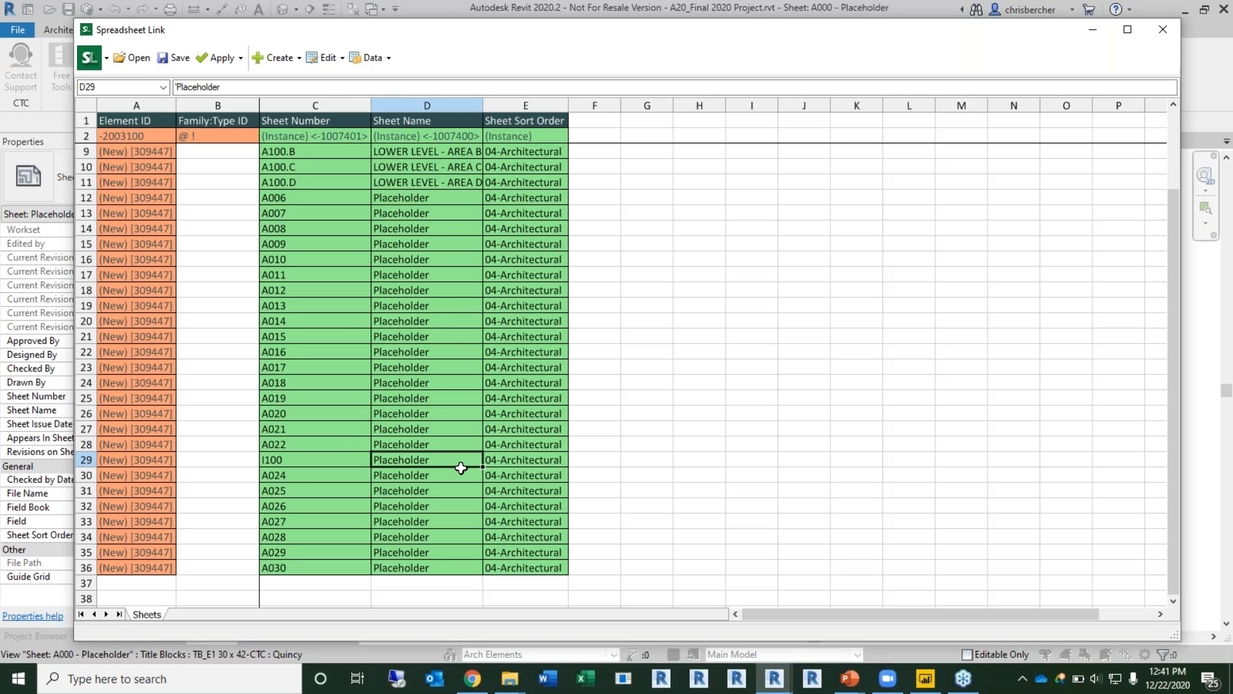
type("FFE PLAN")
key("Return")
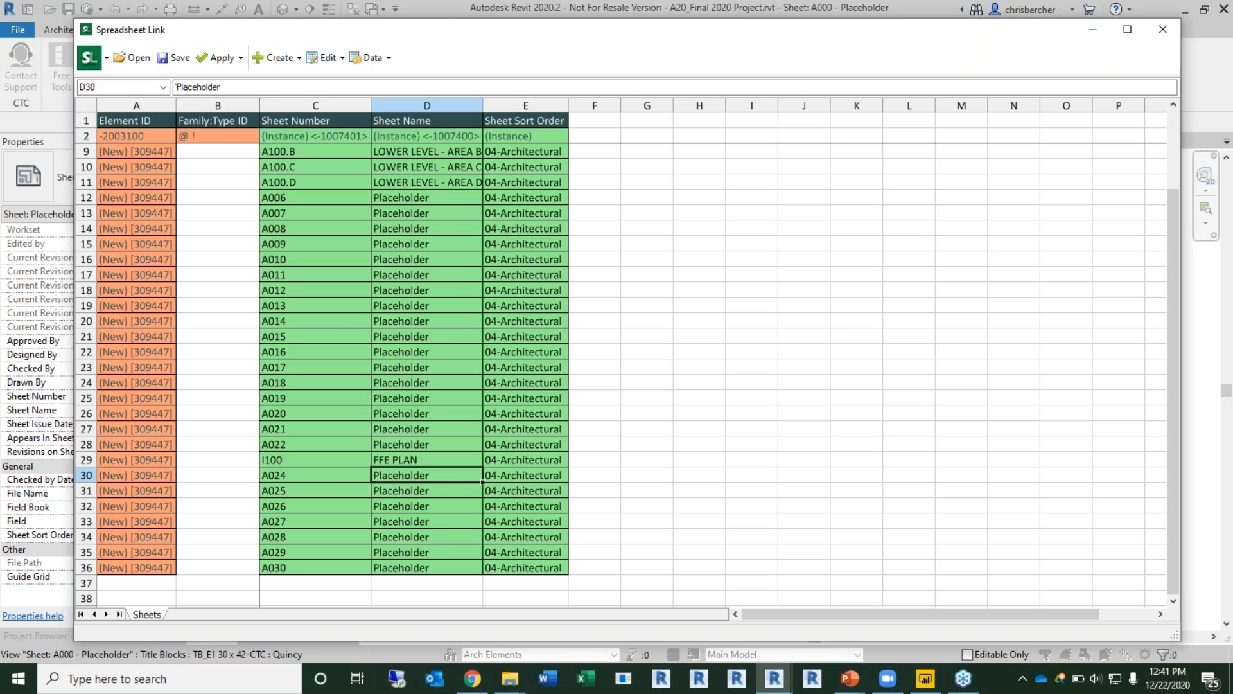
Step: Fill the I100 sheet number down as a series through the last sheet row, ending at I107
left_click(347, 463)
left_click_drag(371, 467, 355, 566)
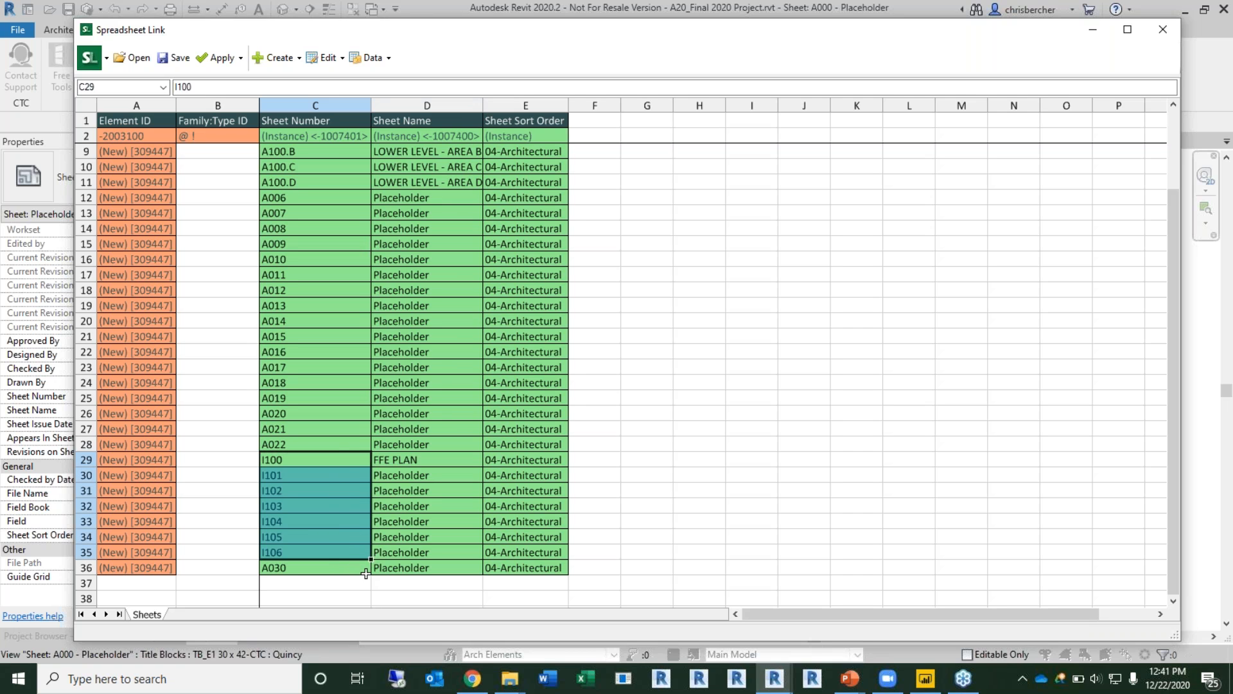
left_click_drag(371, 559, 369, 574)
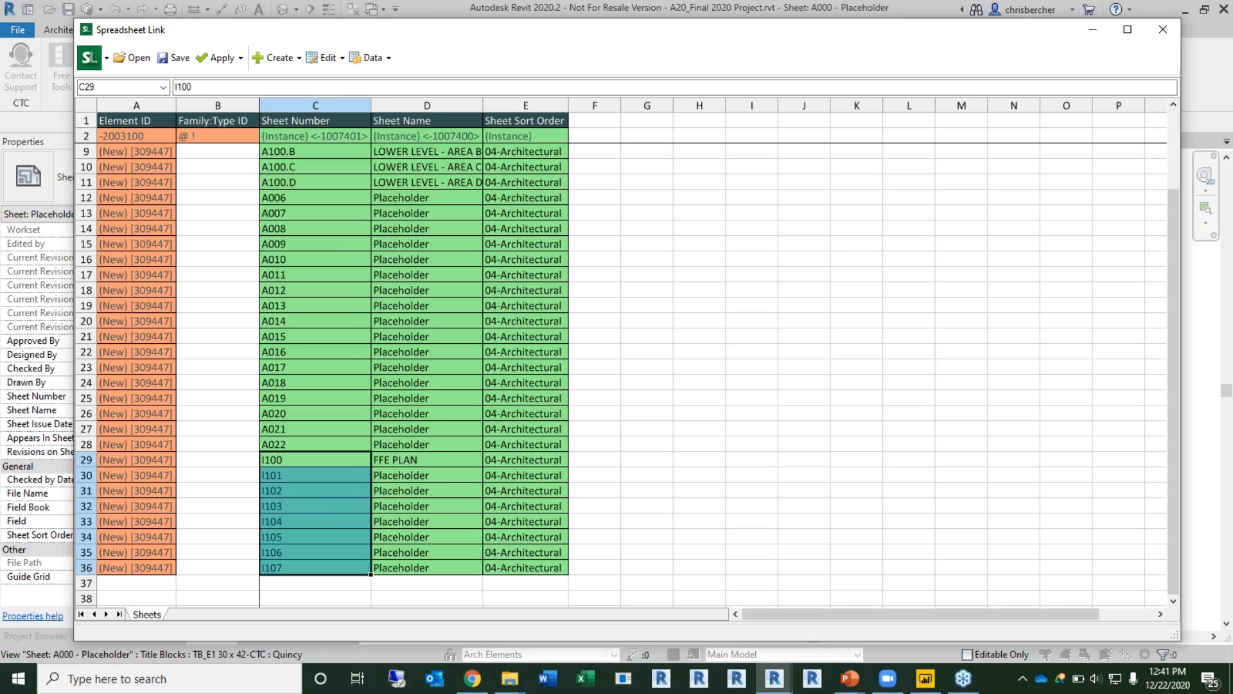
Step: Change the name of sheet I100 to "FFE LOWER LEVEL"
left_click(443, 479)
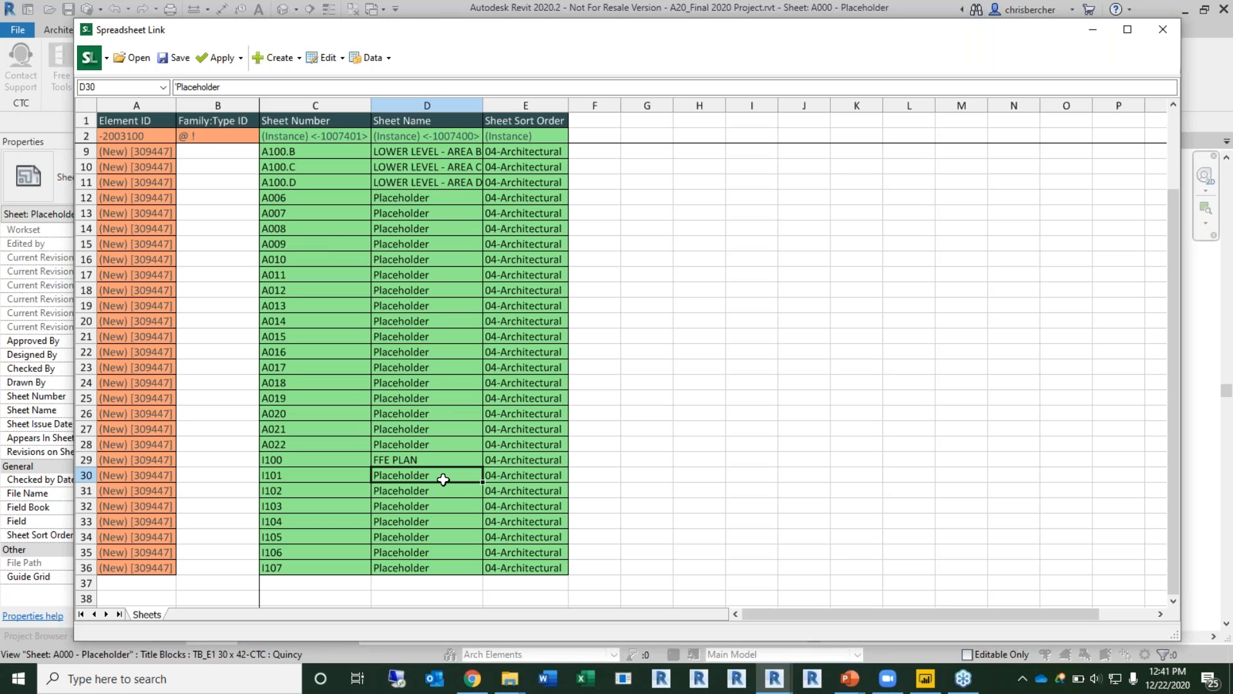
left_click(453, 460)
double_click(427, 459)
left_click_drag(394, 460, 469, 460)
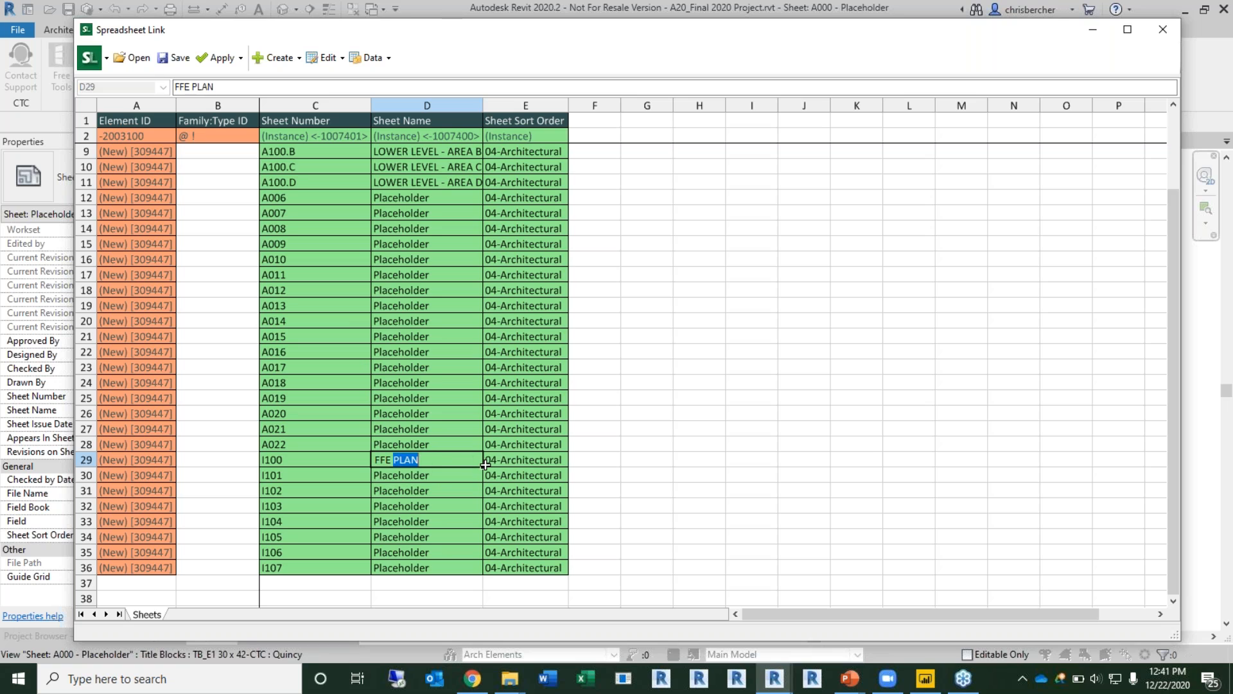
type("LLOWER LEVEL")
Step: Name sheet I101 "FFE LEVEL ONE"
left_click(457, 475)
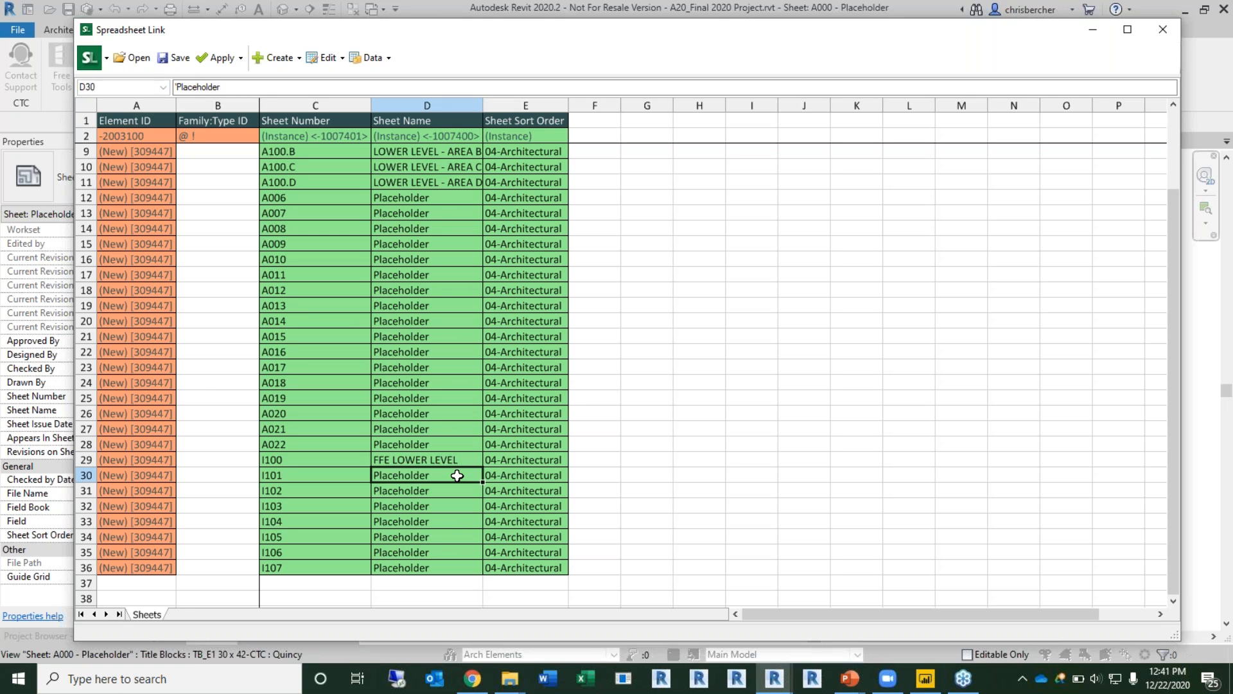
type("FFE ")
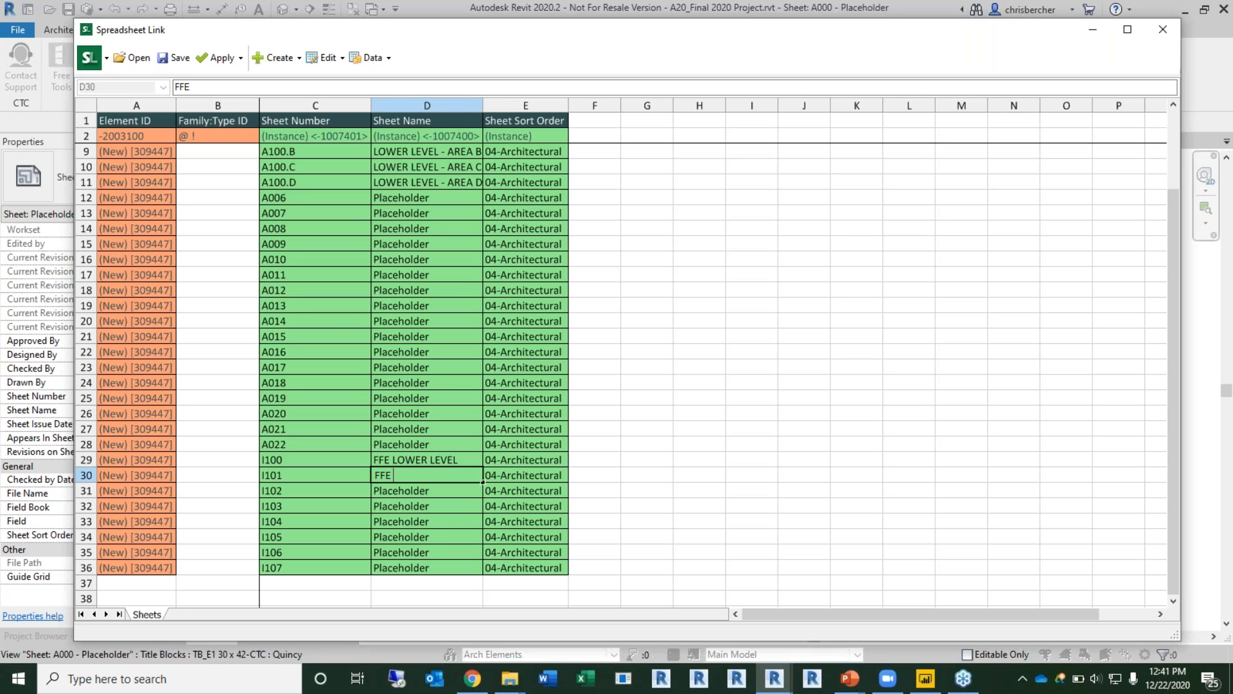
type("LEVEL OE")
key("BackSpace")
type("NE")
key("Return")
Step: Name sheets I102 and I103 "FFE LEVEL 2" and "FFE LEVEL 3"
type("FFE LEVEL 2")
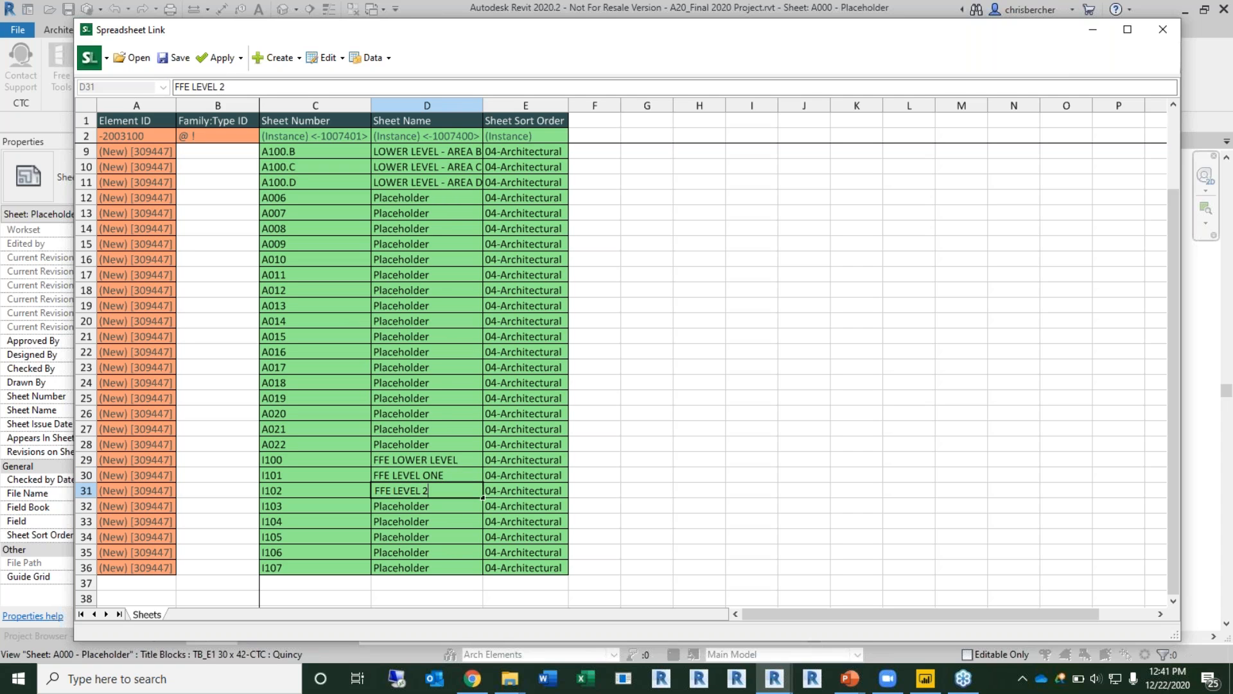
key("Return")
type("FF")
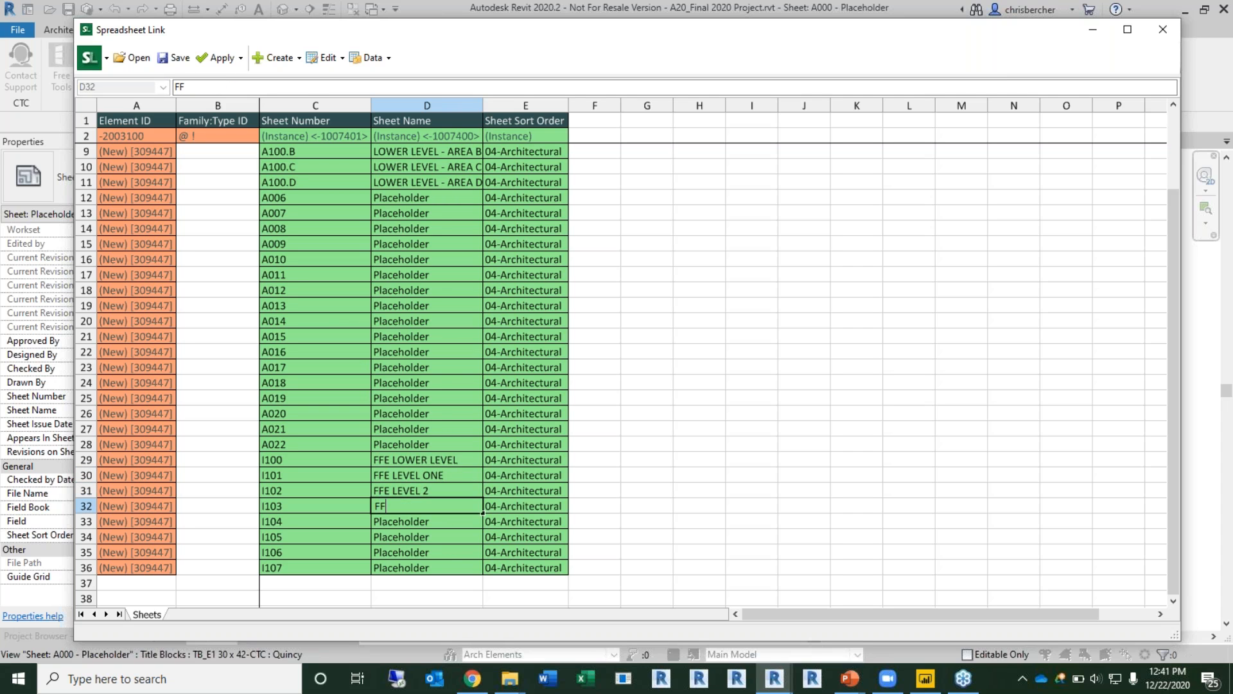
type("E LEVEL 3")
Step: Set the Sheet Sort Order of sheet I100 to "05-Interiors"
left_click(524, 459)
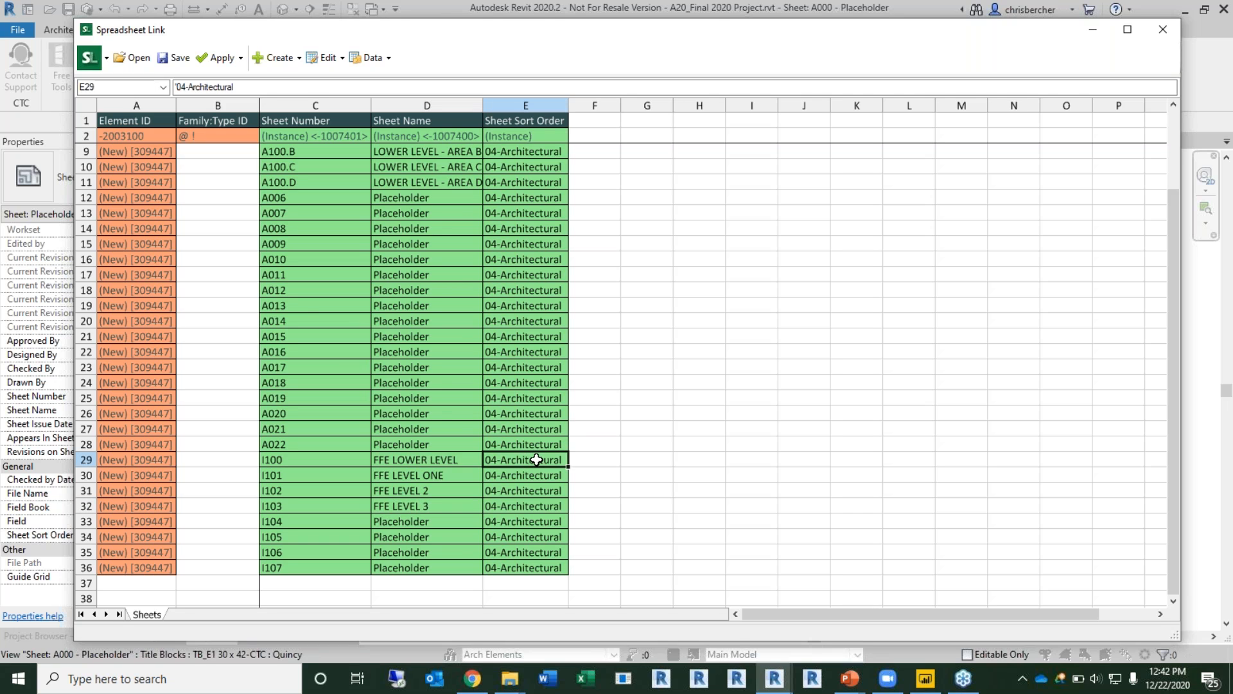
double_click(511, 458)
key("BackSpace")
key("BackSpace")
key("BackSpace")
key("BackSpace")
key("BackSpace")
key("BackSpace")
key("BackSpace")
key("BackSpace")
key("BackSpace")
key("BackSpace")
key("BackSpace")
key("BackSpace")
key("BackSpace")
key("BackSpace")
key("BackSpace")
type("5")
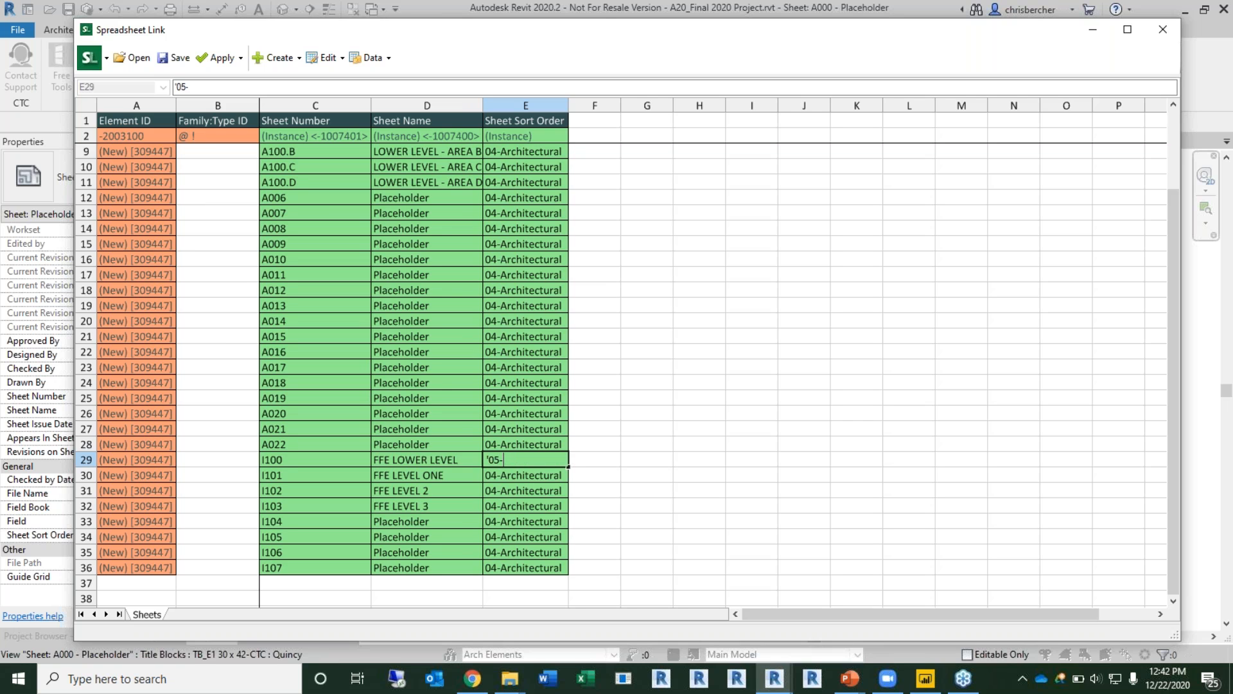
type("-Interiuors")
key("BackSpace")
key("BackSpace")
key("BackSpace")
key("BackSpace")
type("or")
key("Return")
Step: Fill the "05-Interiors" sort order from sheet I100 down through sheet I107
left_click(546, 461)
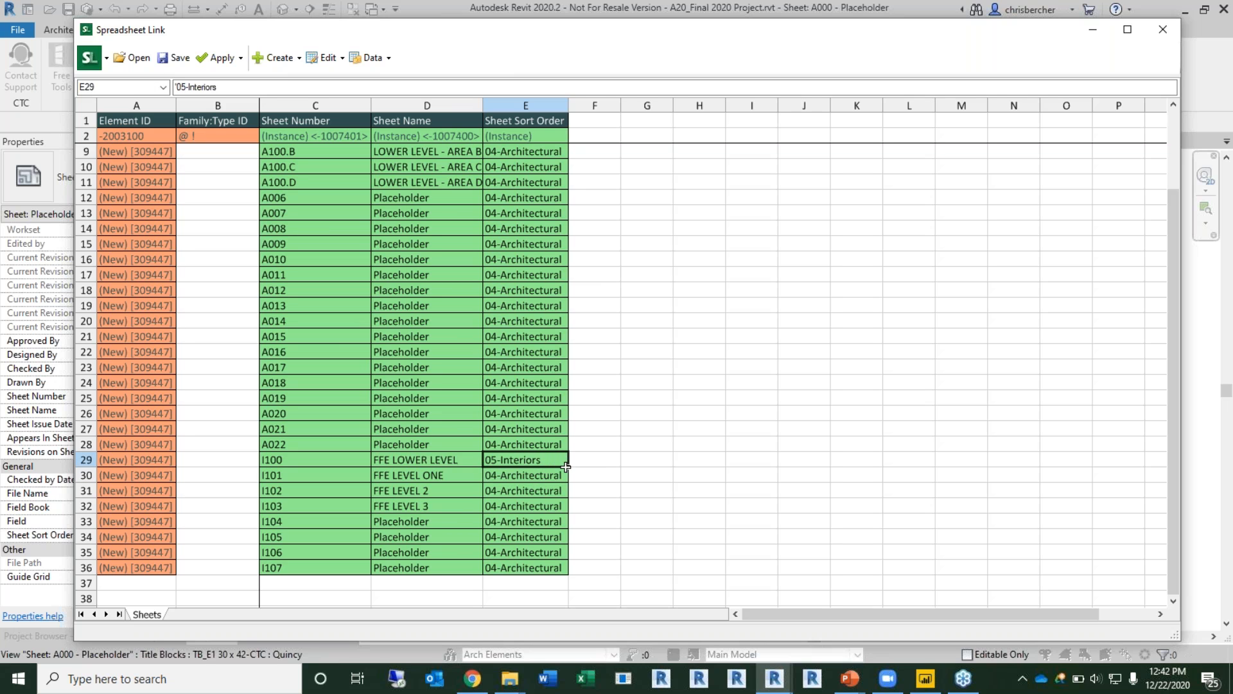
left_click_drag(568, 466, 569, 574)
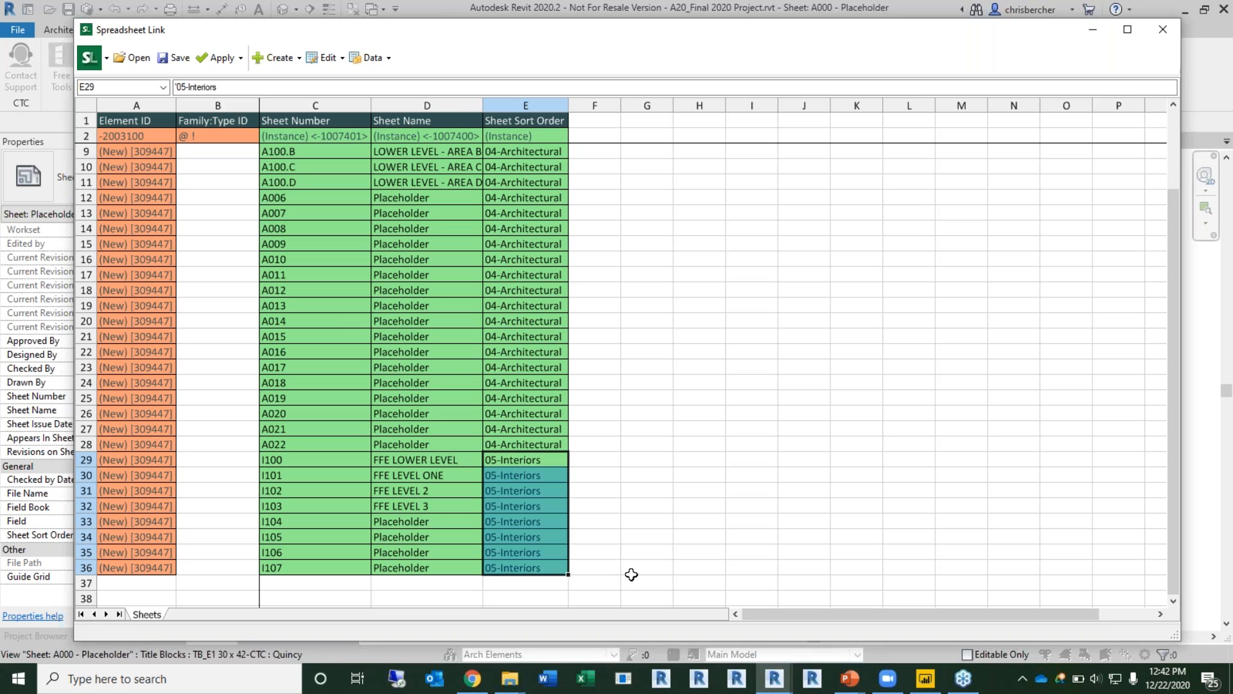
left_click(638, 530)
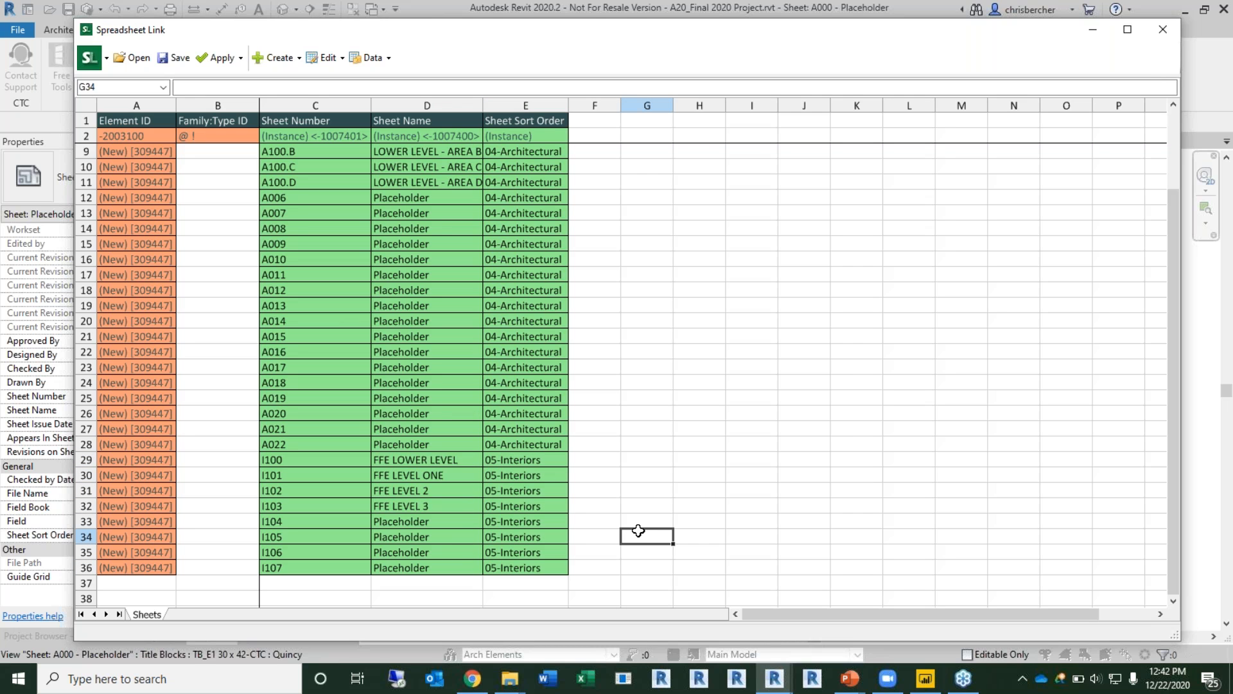
scroll(557, 439, "up", 2)
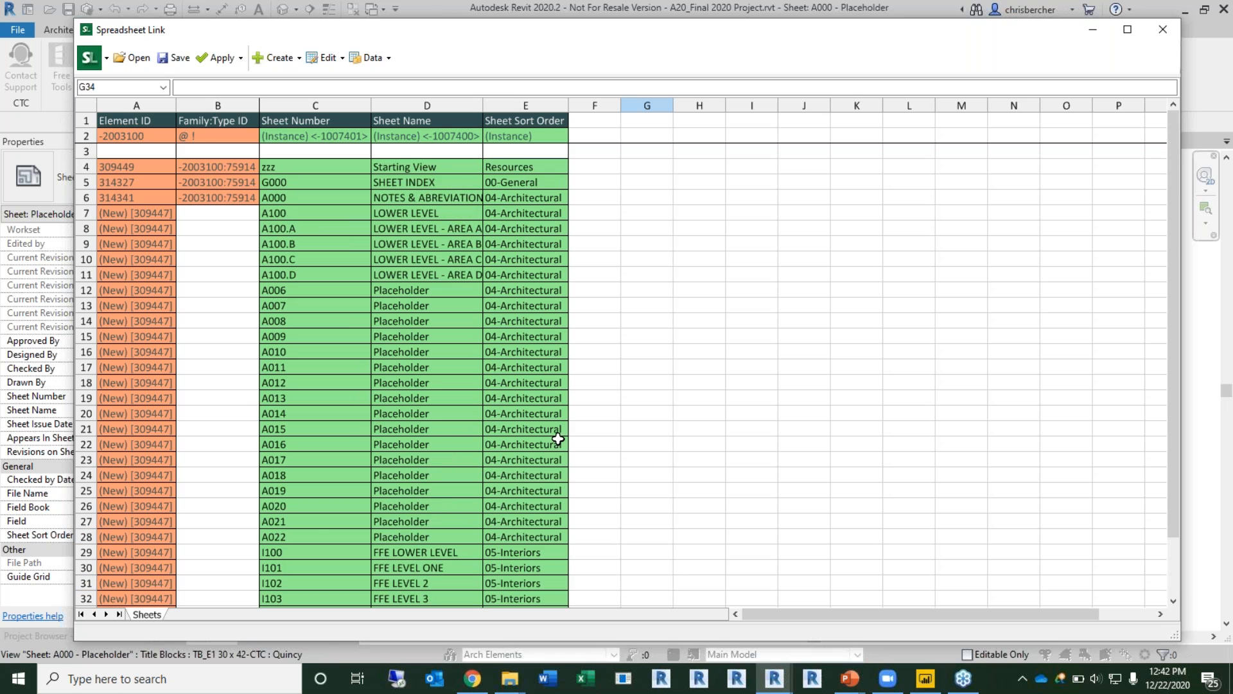
scroll(538, 249, "down", 3)
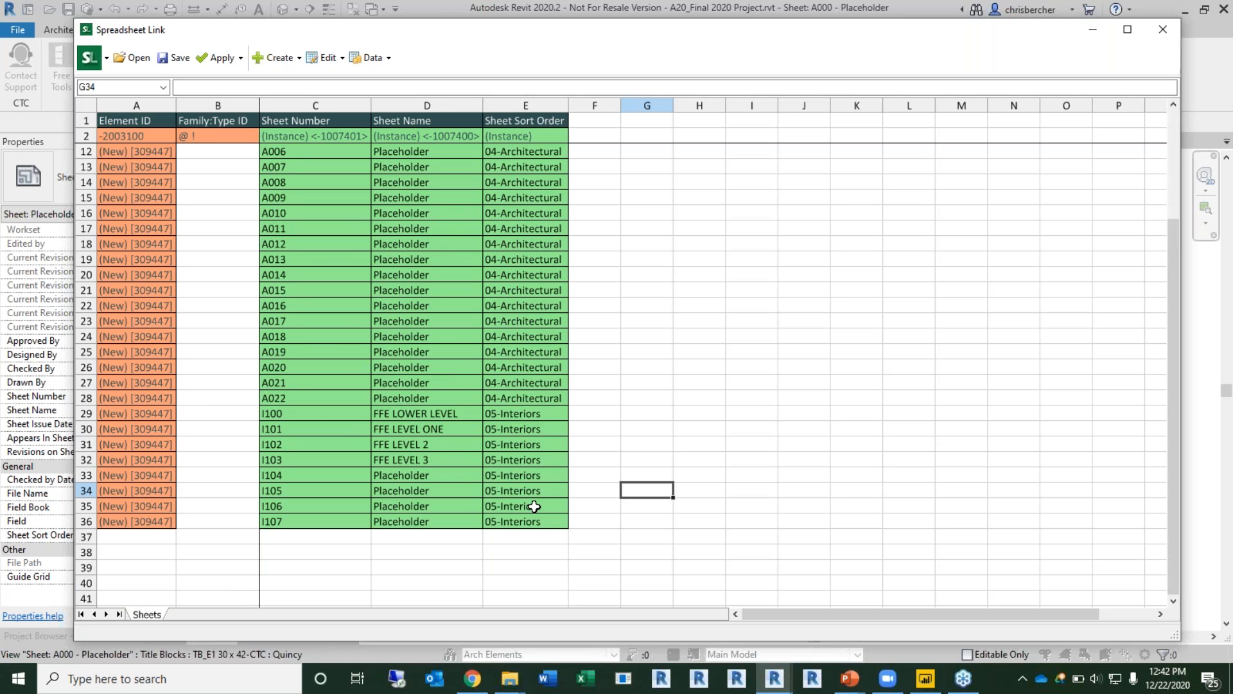
Step: Review the sheet numbers, names and sort orders across all spreadsheet rows, from the existing sheets through I107
double_click(499, 414)
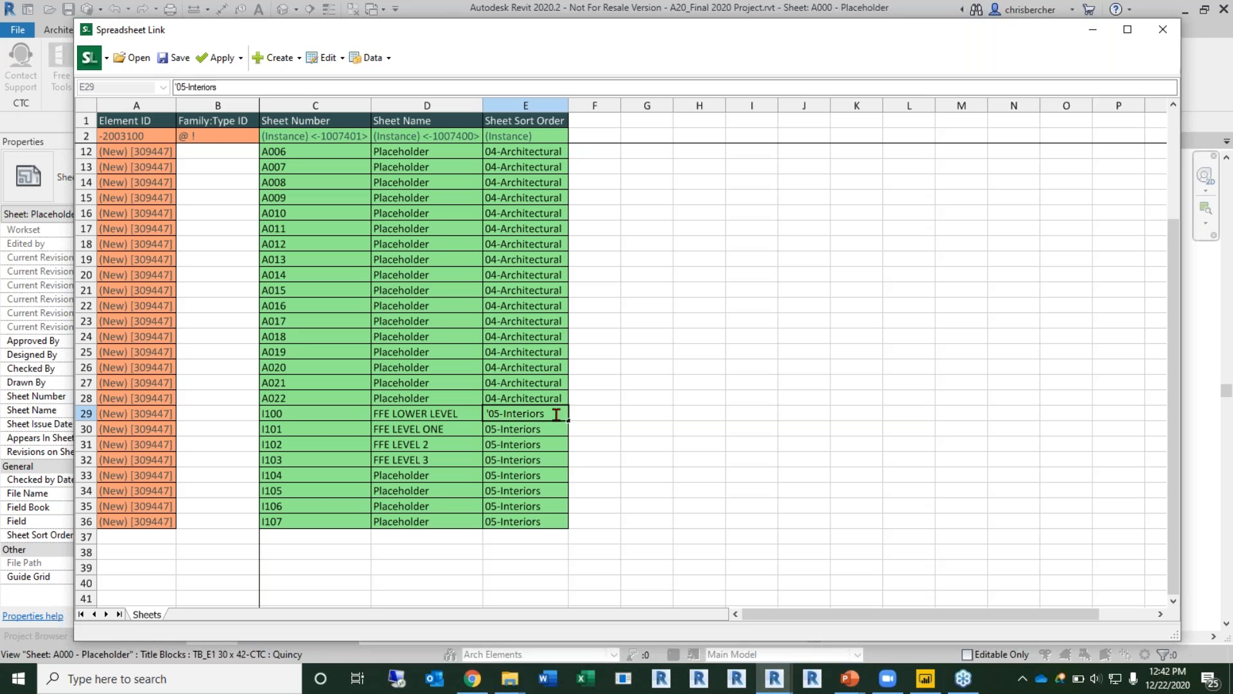
left_click(687, 397)
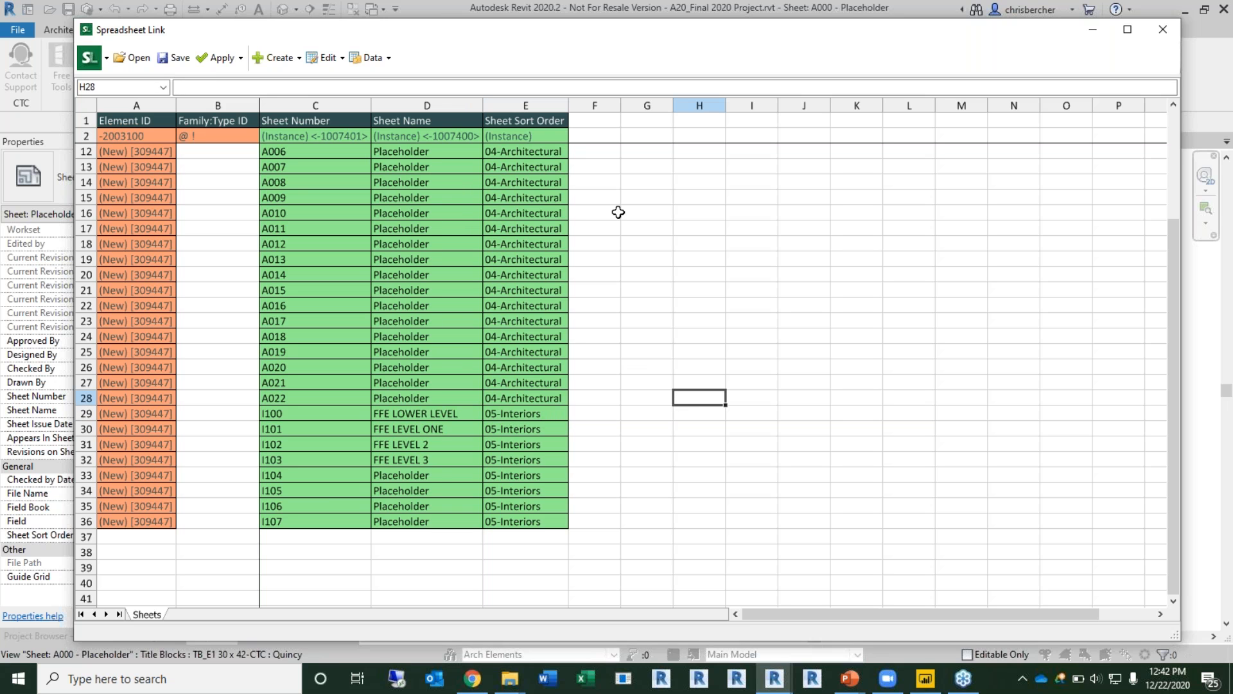
scroll(635, 275, "up", 3)
scroll(641, 289, "down", 2)
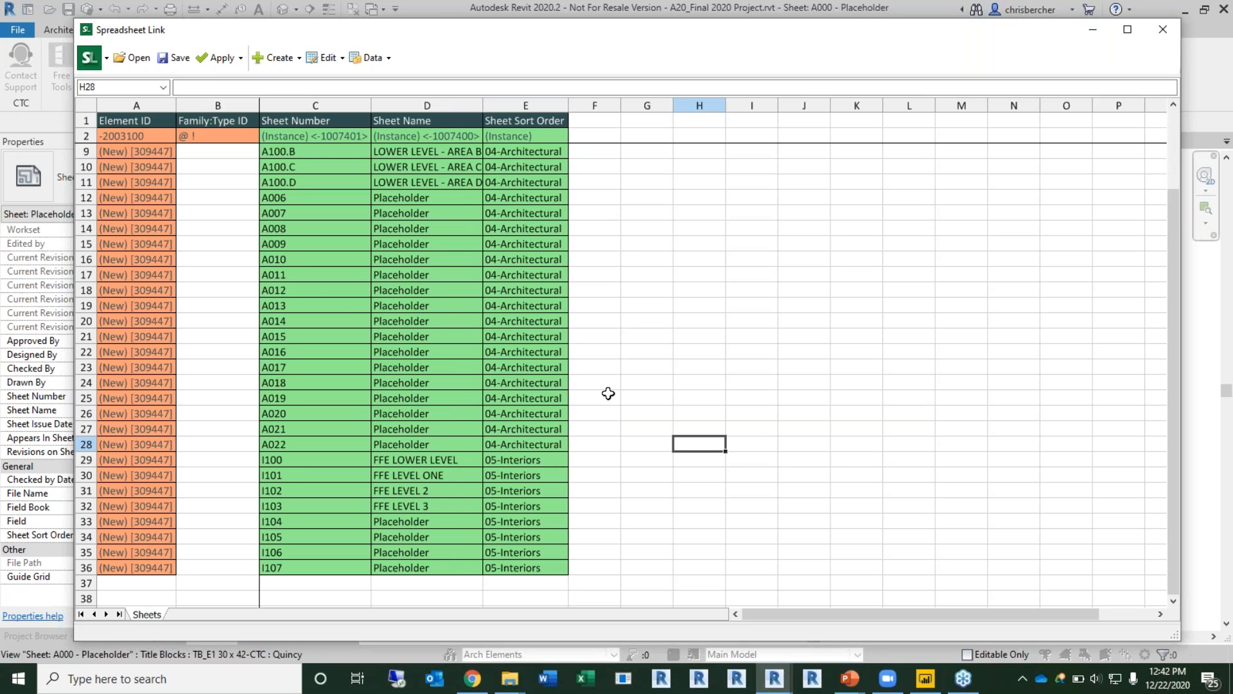
scroll(610, 398, "up", 2)
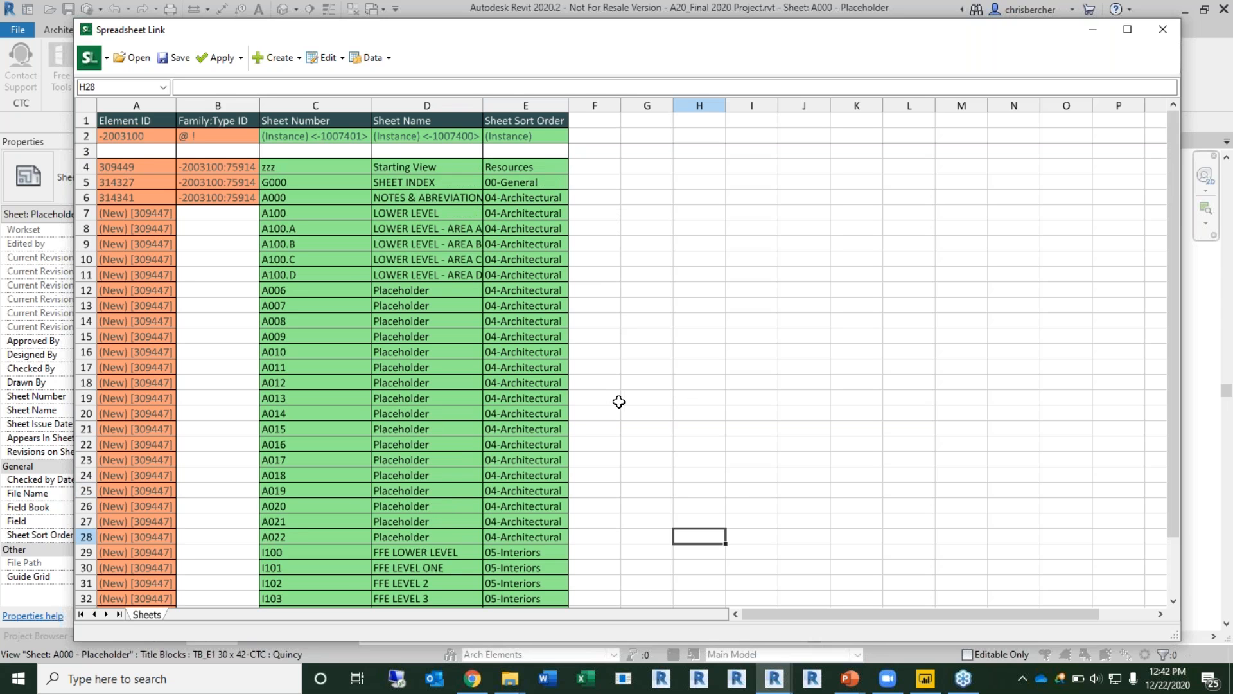
scroll(623, 398, "down", 1)
scroll(636, 398, "down", 1)
scroll(629, 405, "up", 2)
Step: Apply the spreadsheet values to the Revit project to create the new sheets, and dismiss the import result
left_click(241, 58)
left_click(230, 98)
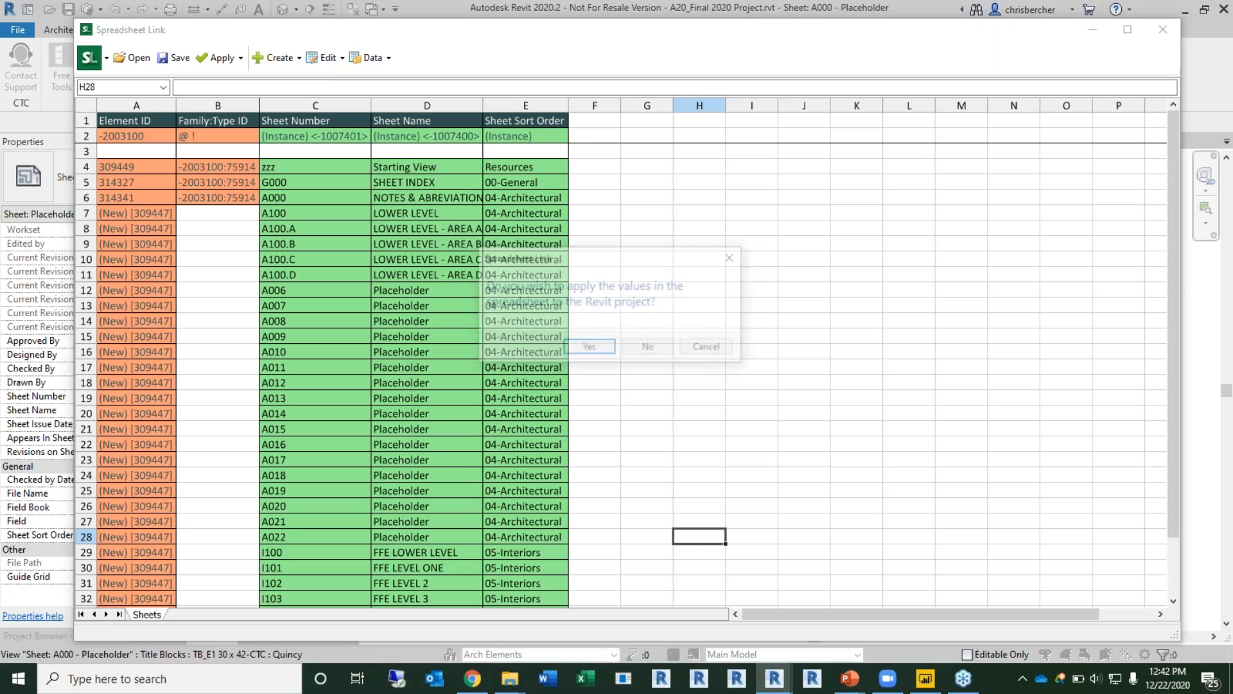
left_click(587, 347)
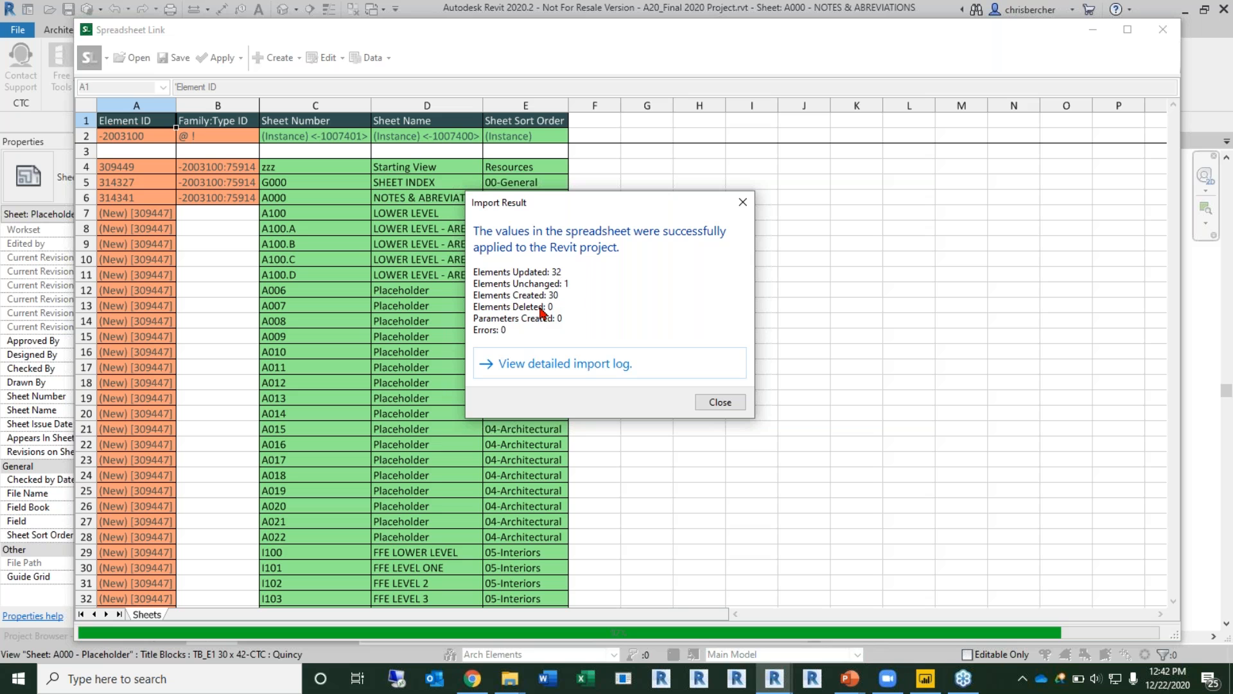
left_click(709, 407)
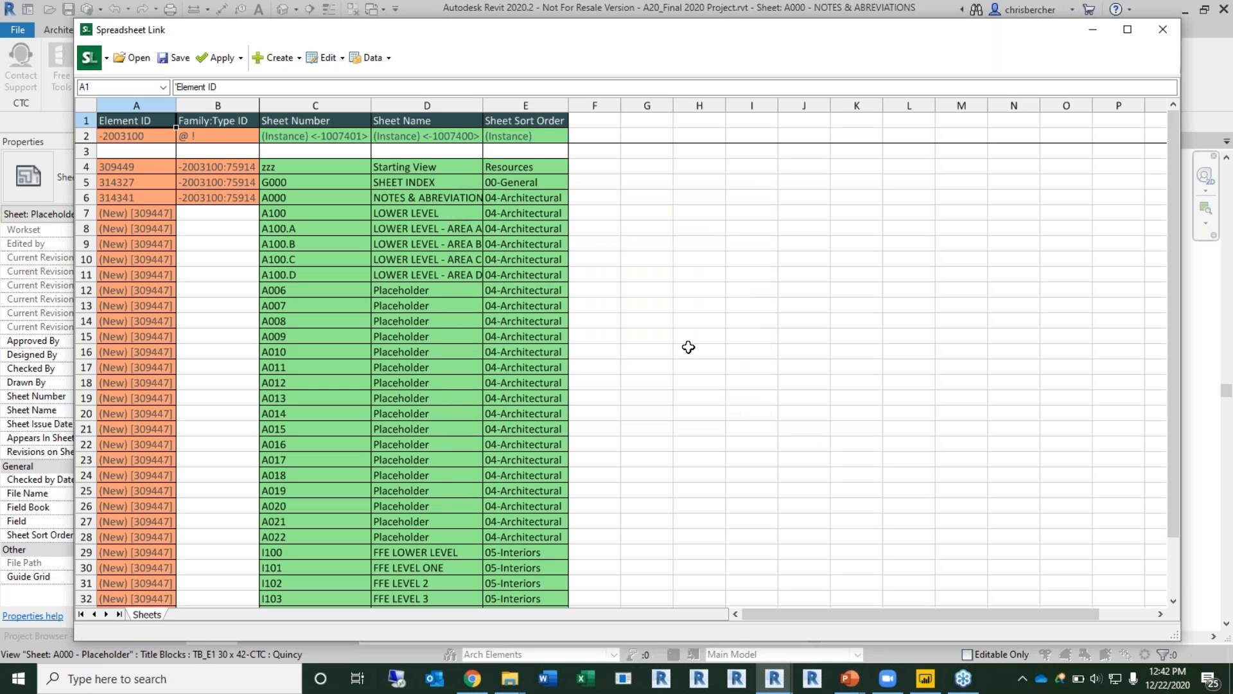
Step: Close the Spreadsheet Link spreadsheet and its settings window without saving the settings
left_click(1163, 30)
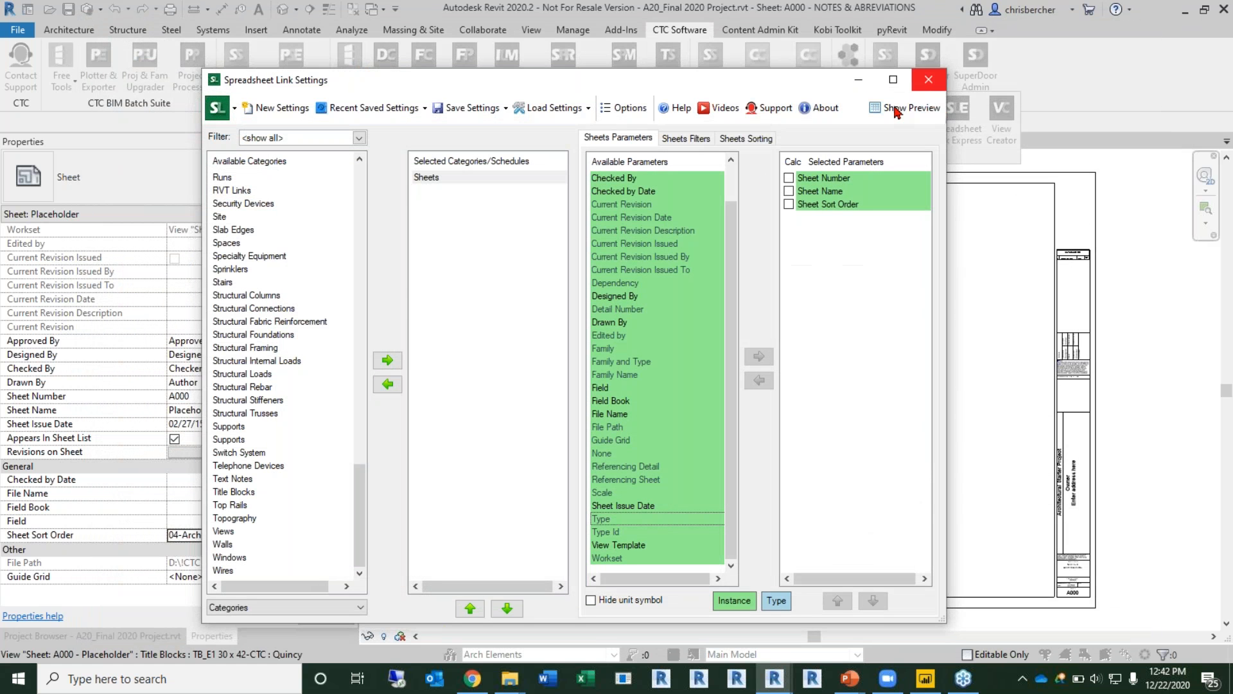
left_click(929, 79)
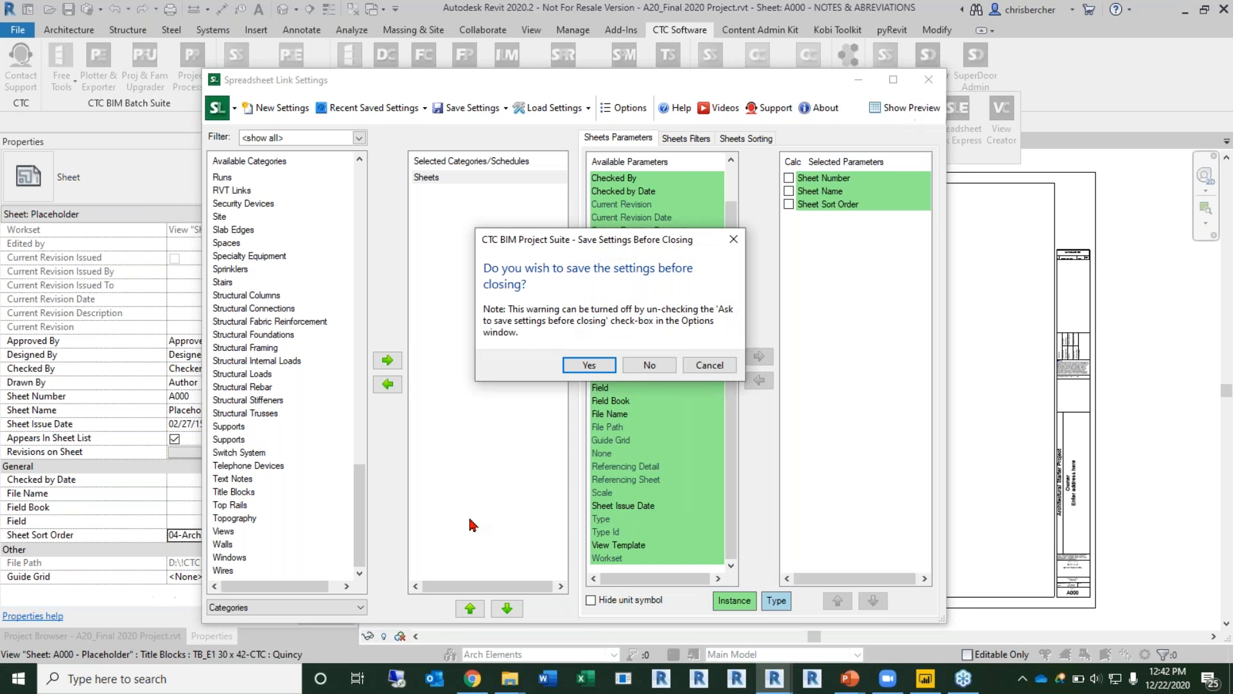
left_click(650, 366)
Step: Examine the new sheets under 04-Architectural and 05-Interiors in the Project Browser, expanding the 05-Interiors group
left_click(93, 635)
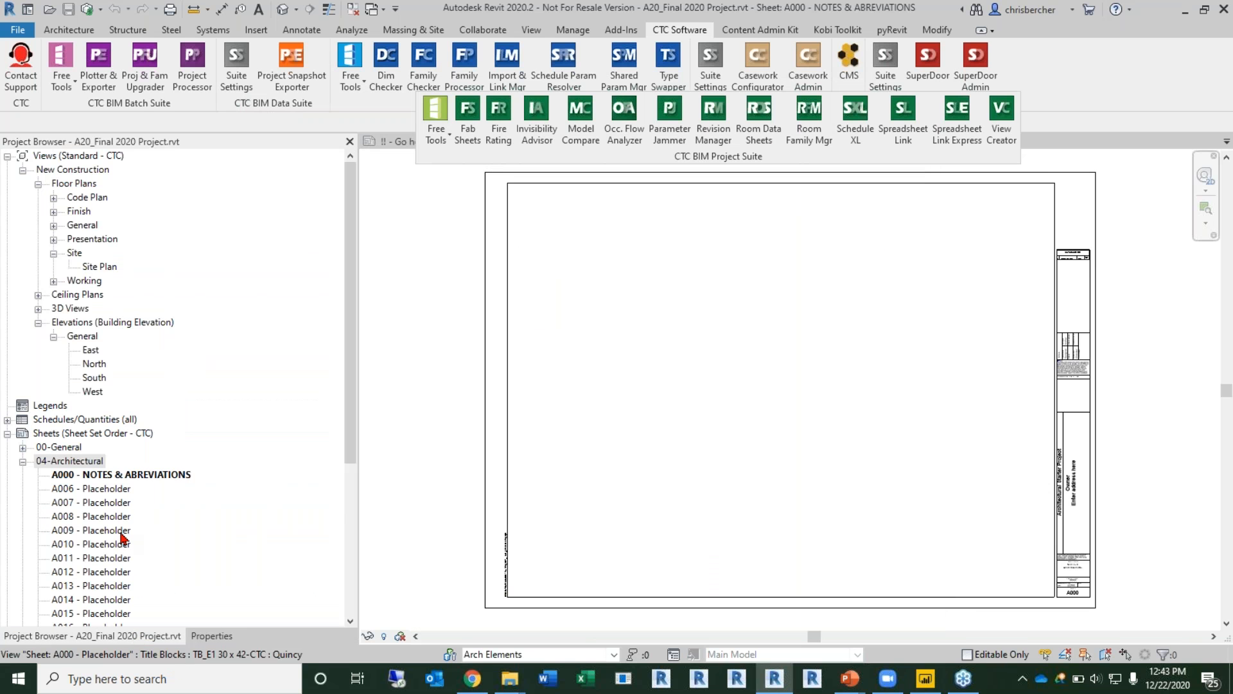
left_click(127, 391)
scroll(125, 398, "down", 3)
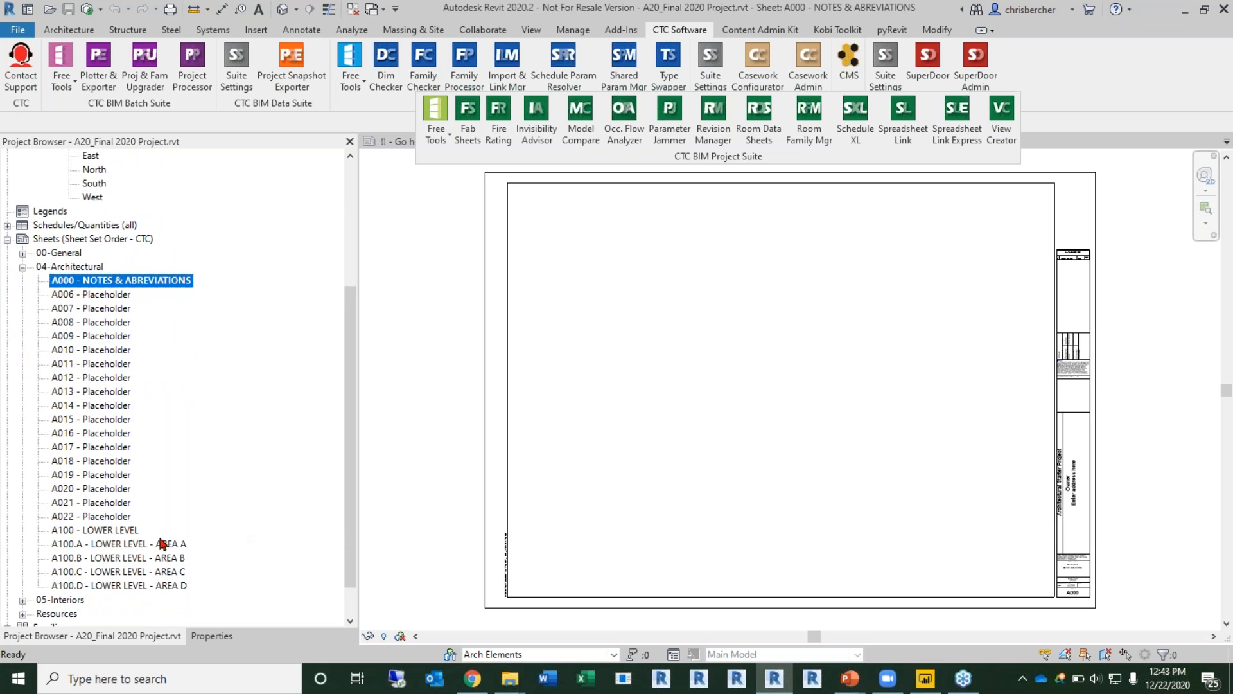
scroll(330, 586, "down", 1)
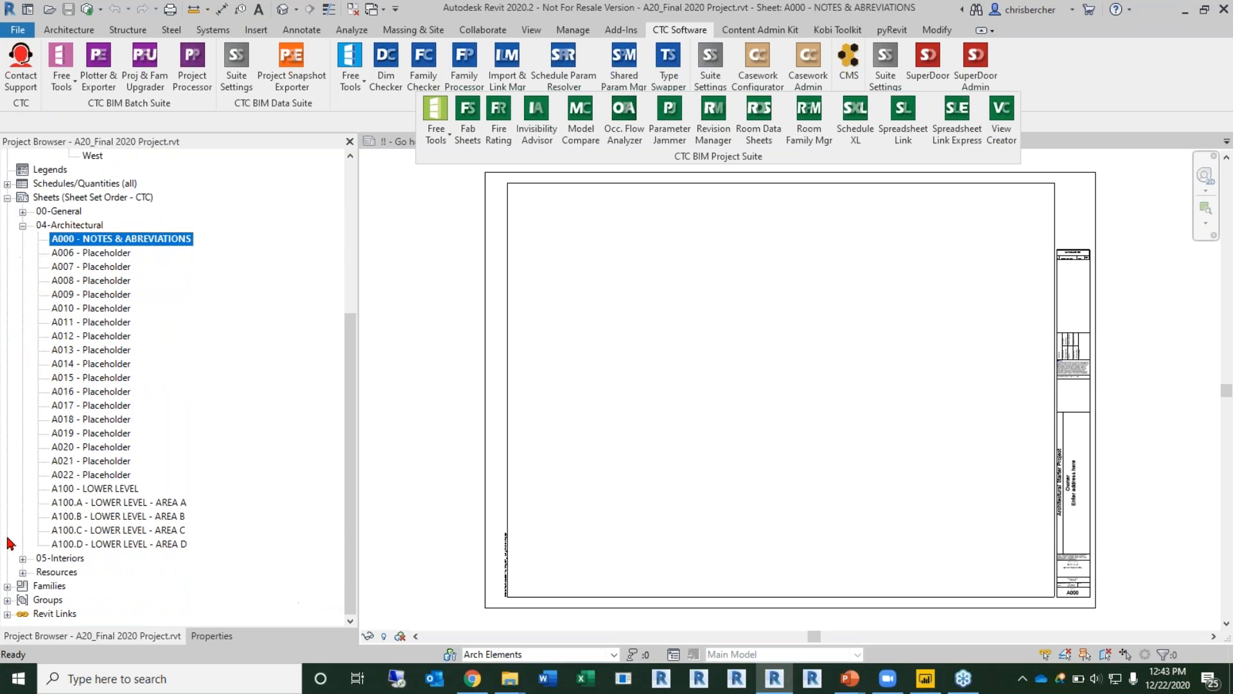
left_click(22, 558)
left_click(84, 503)
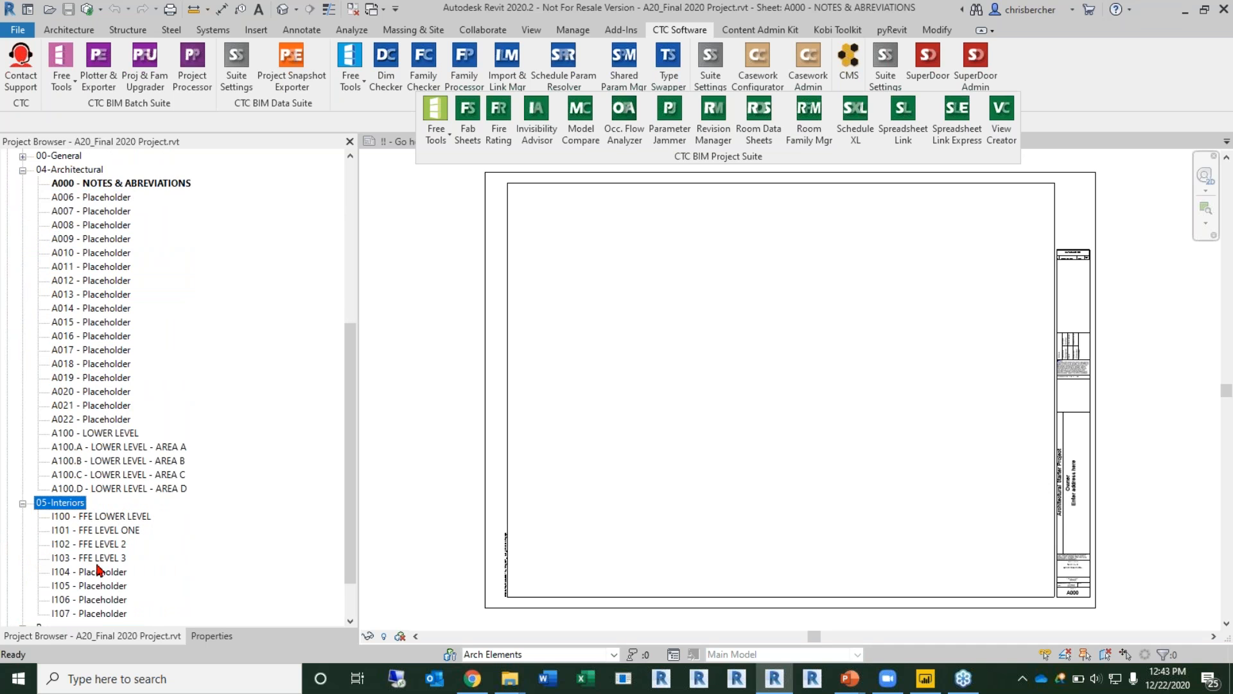
scroll(106, 583, "down", 1)
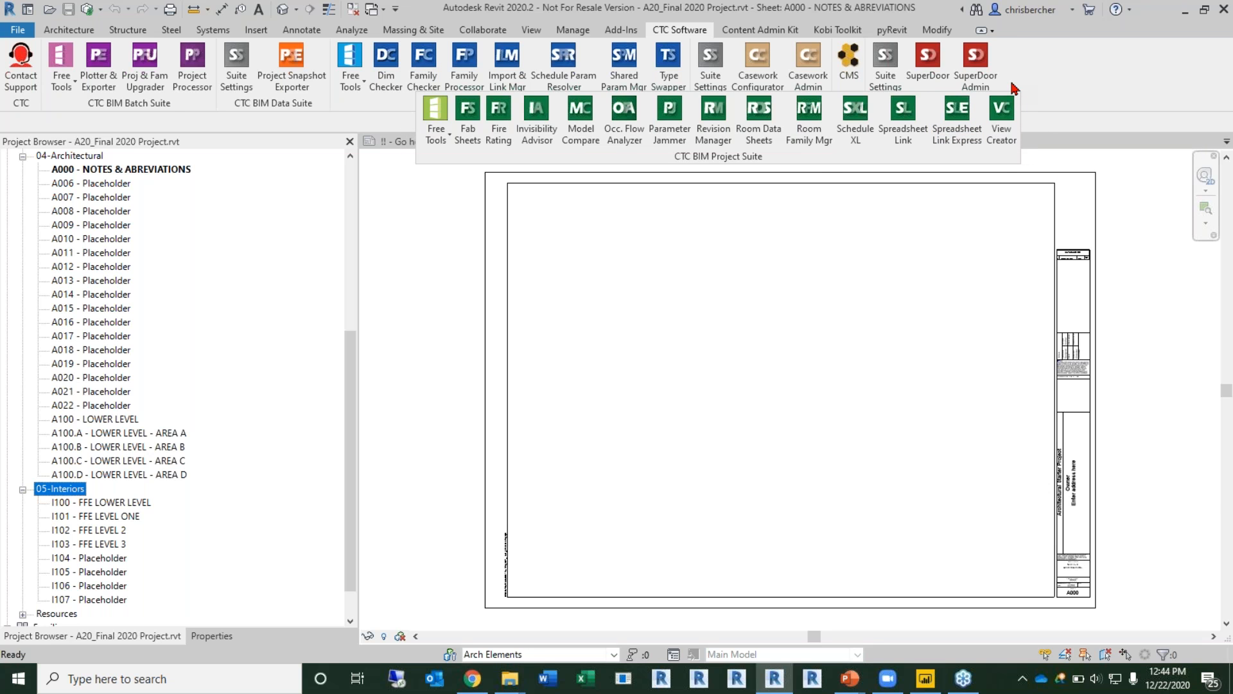
Step: Move the floating CTC BIM Project Suite panel down, clear of the ribbon
left_click_drag(834, 154, 807, 201)
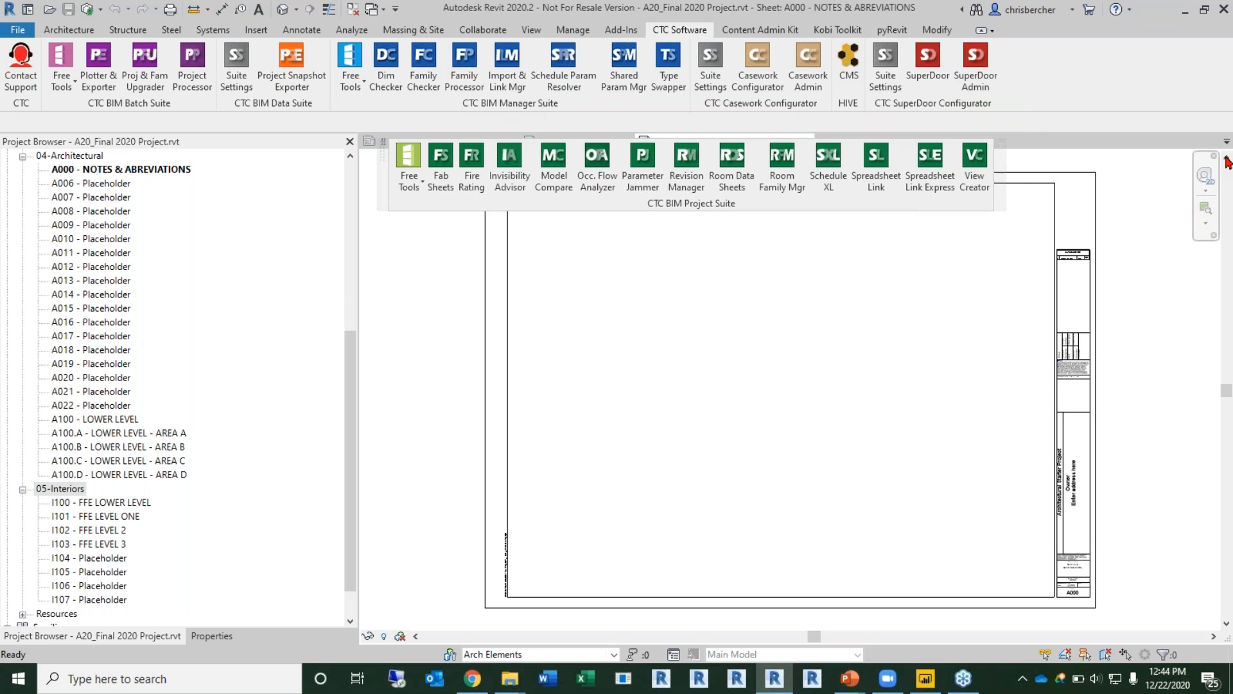